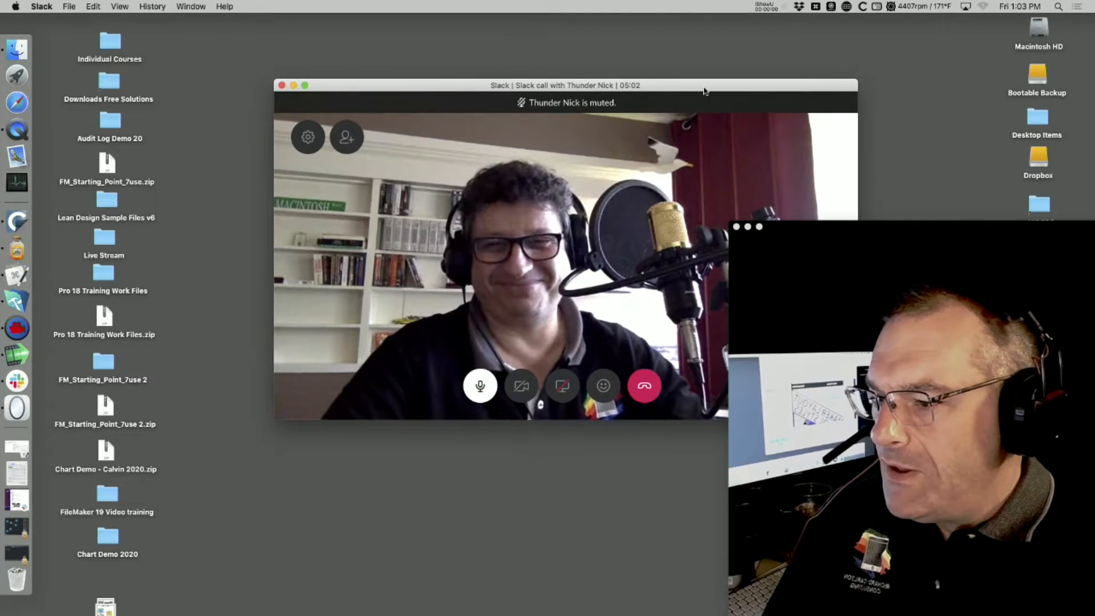
- Move the Slack call window up to the menu bar, then bring the training website forward
{"action": "left_click_drag", "start_coordinate": [704, 85], "coordinate": [569, 11]}
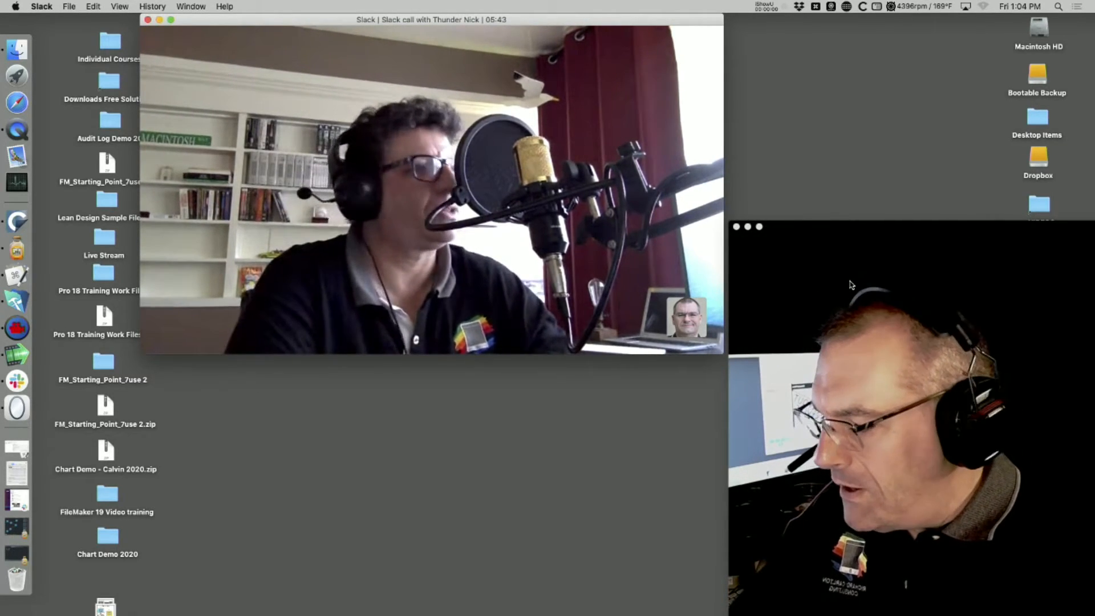
{"action": "key", "text": "super+Tab"}
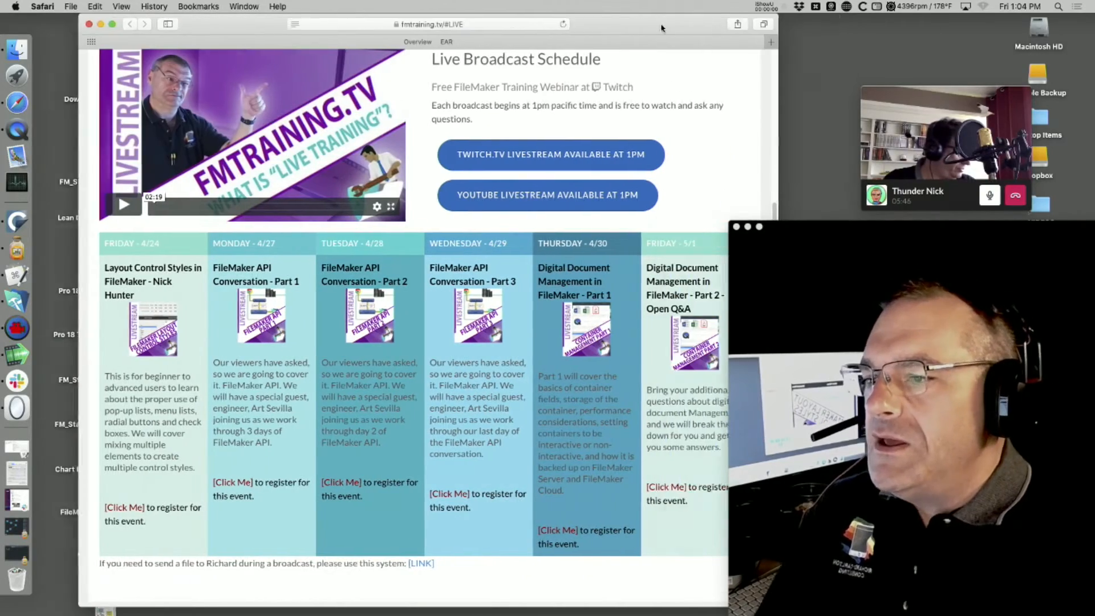
- Look over the Individual Courses and Bundles sections of the training site
{"action": "left_click_drag", "start_coordinate": [731, 21], "coordinate": [621, 22]}
{"action": "scroll", "coordinate": [625, 85], "scroll_direction": "up", "scroll_amount": 5}
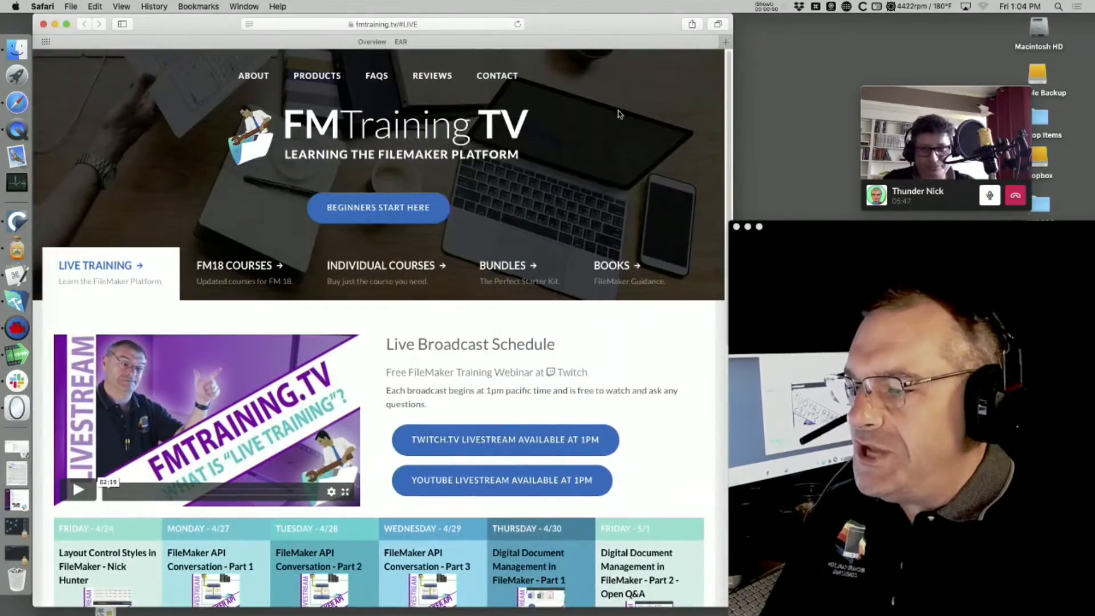
{"action": "left_click", "coordinate": [384, 274]}
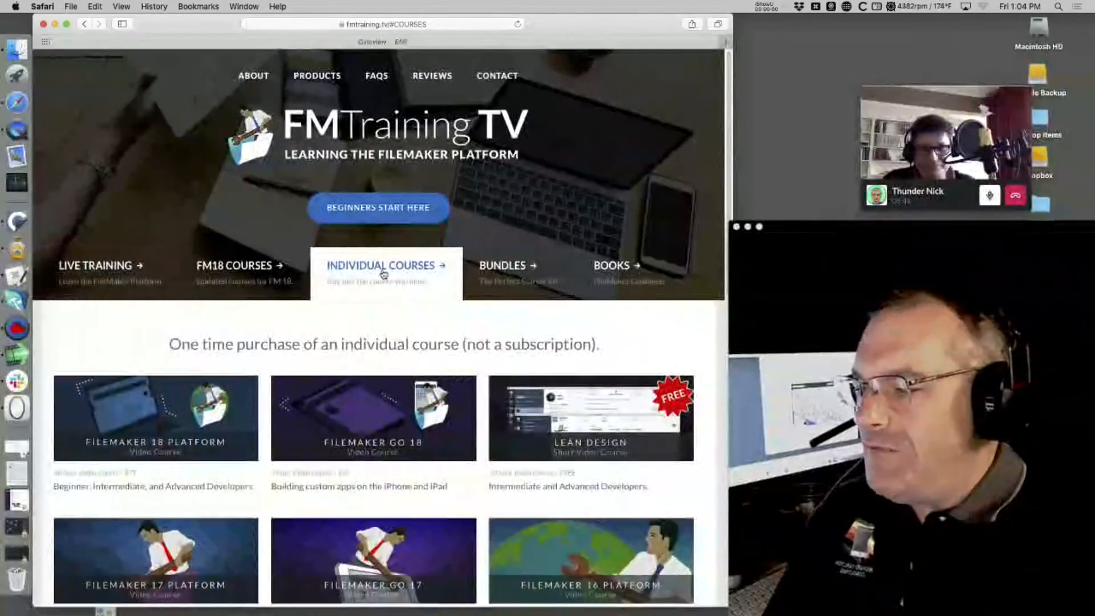
{"action": "left_click", "coordinate": [505, 271]}
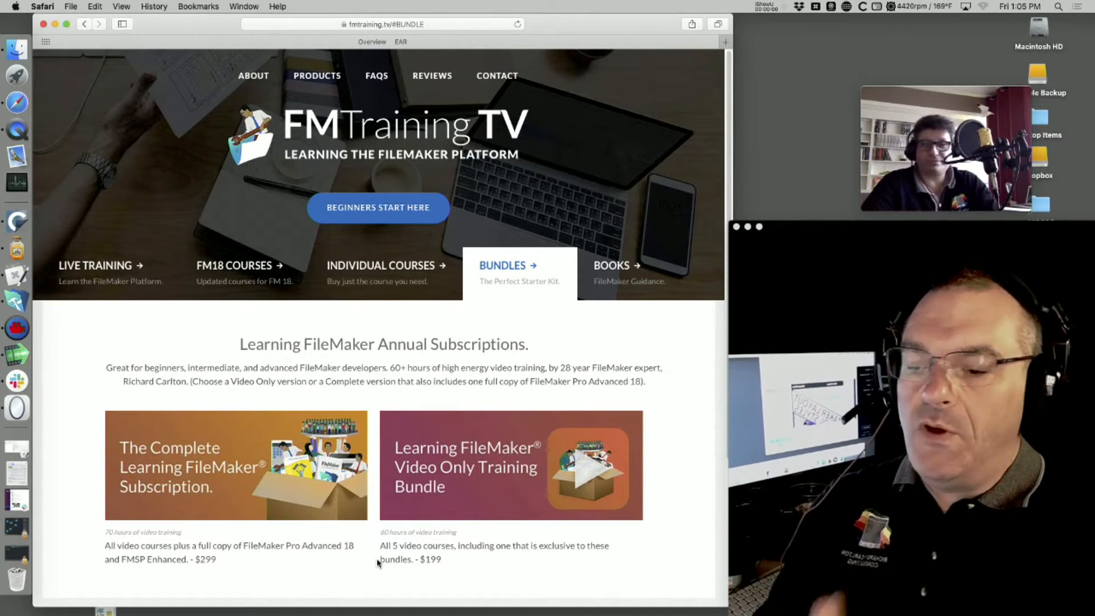
- Return to Live Training and scroll through the weekly broadcast schedule cards
{"action": "left_click", "coordinate": [123, 274]}
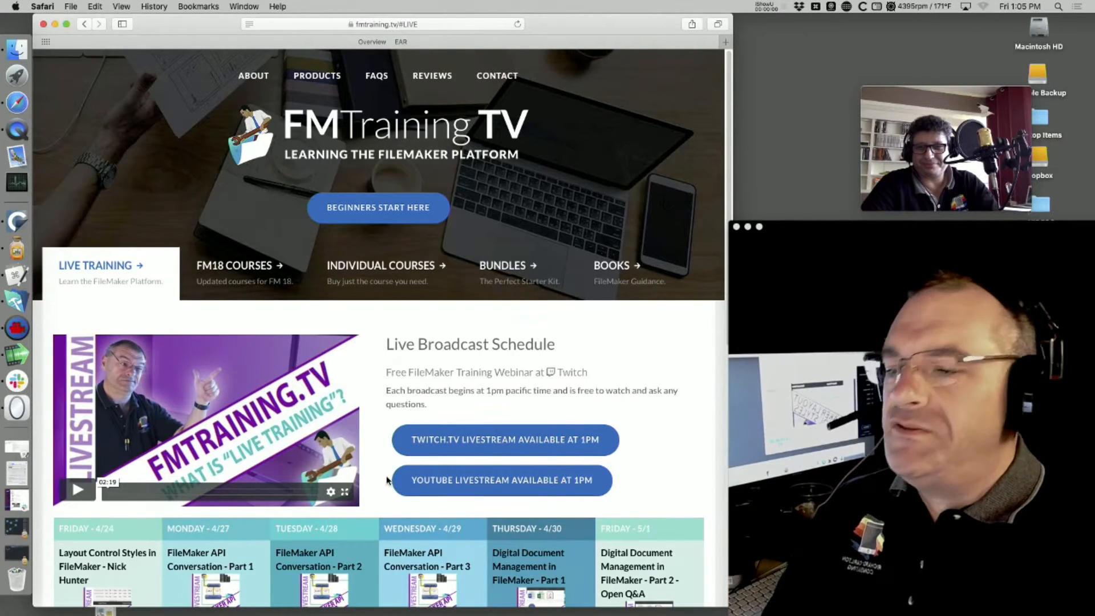
{"action": "scroll", "coordinate": [386, 481], "scroll_direction": "down", "scroll_amount": 3}
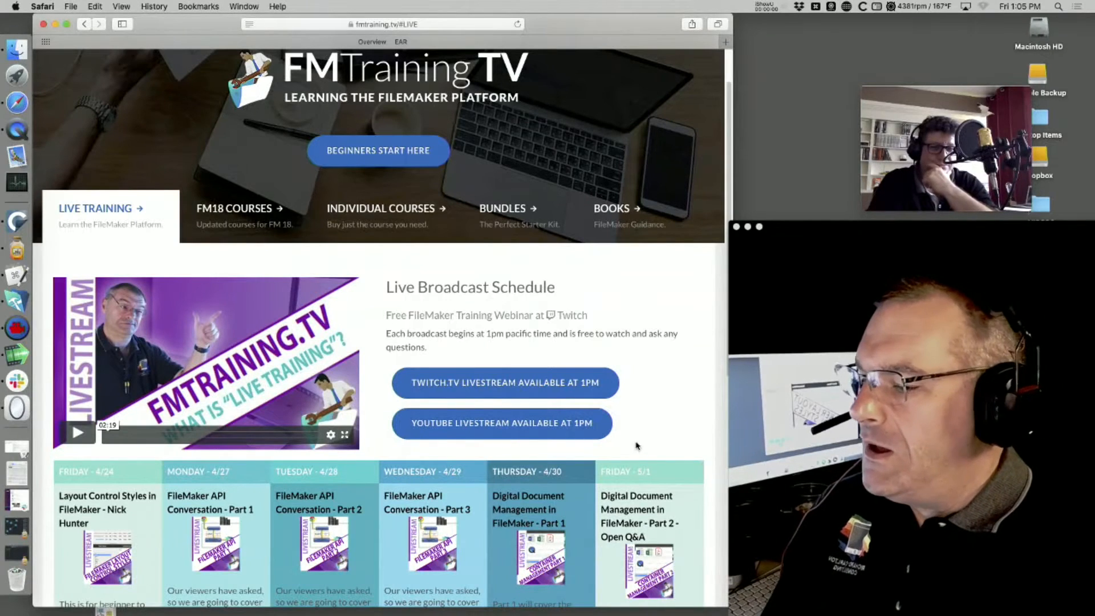
{"action": "scroll", "coordinate": [649, 432], "scroll_direction": "down", "scroll_amount": 1}
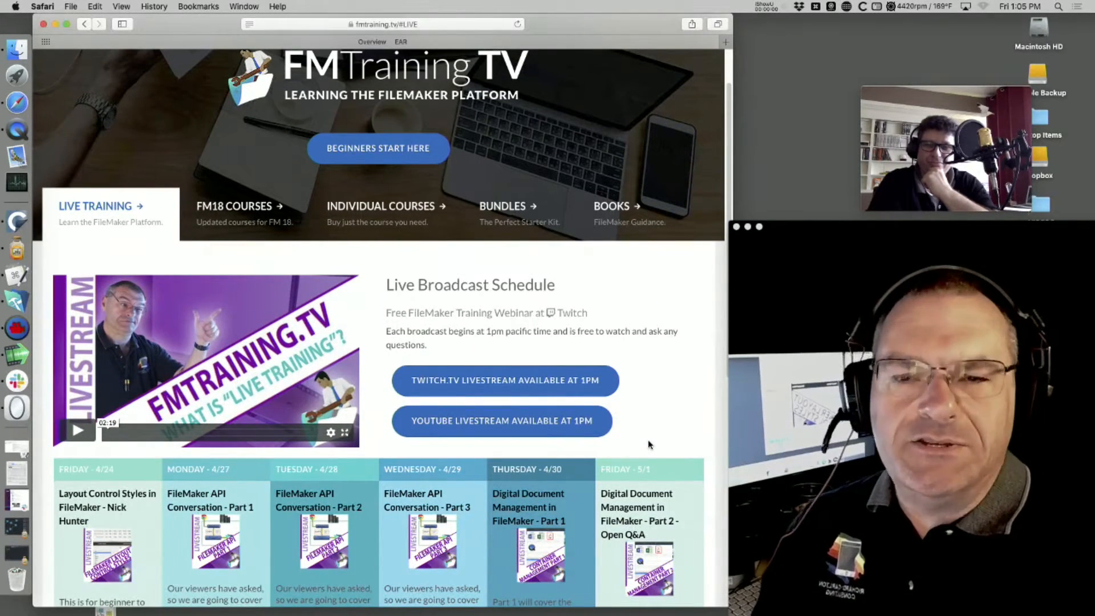
{"action": "scroll", "coordinate": [653, 449], "scroll_direction": "down", "scroll_amount": 10}
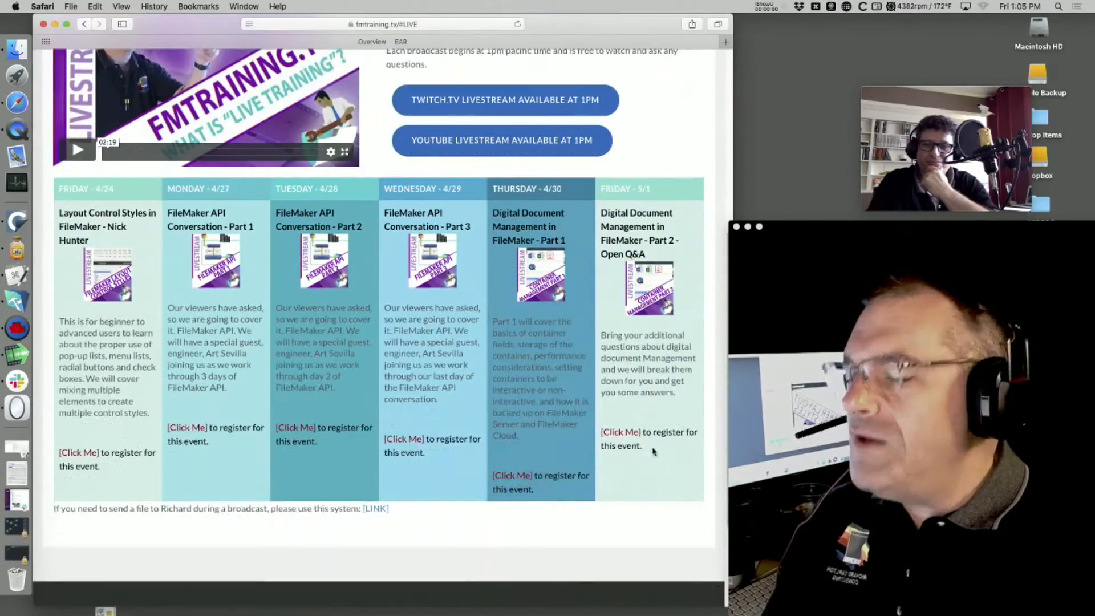
{"action": "scroll", "coordinate": [572, 430], "scroll_direction": "up", "scroll_amount": 10}
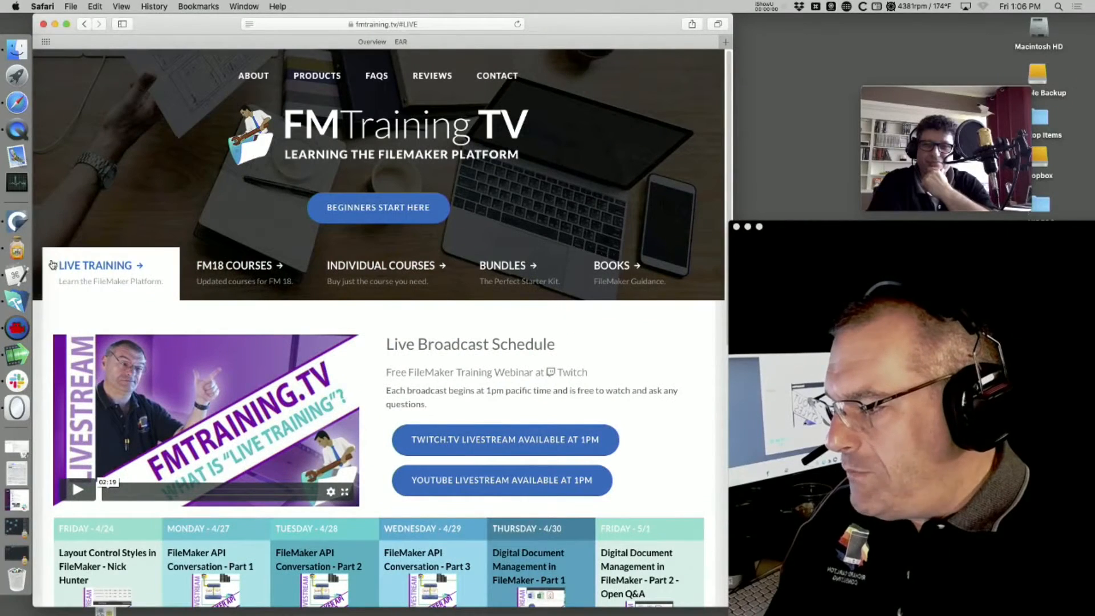
{"action": "scroll", "coordinate": [169, 406], "scroll_direction": "down", "scroll_amount": 8}
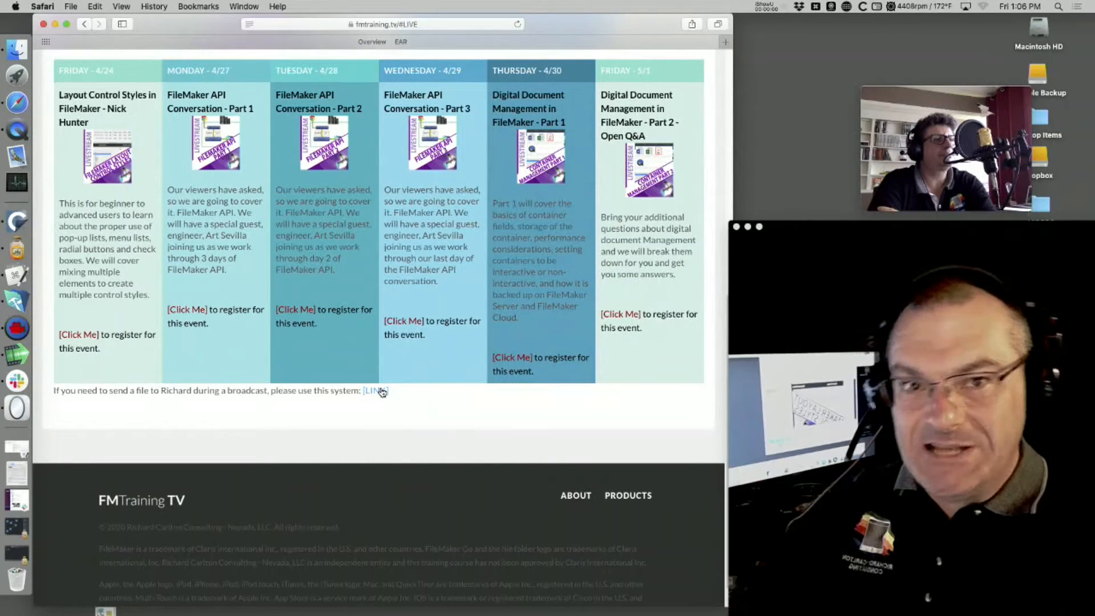
- Open the File Upload form, make the browser window smaller, and clear test text from Comments
{"action": "left_click", "coordinate": [381, 392]}
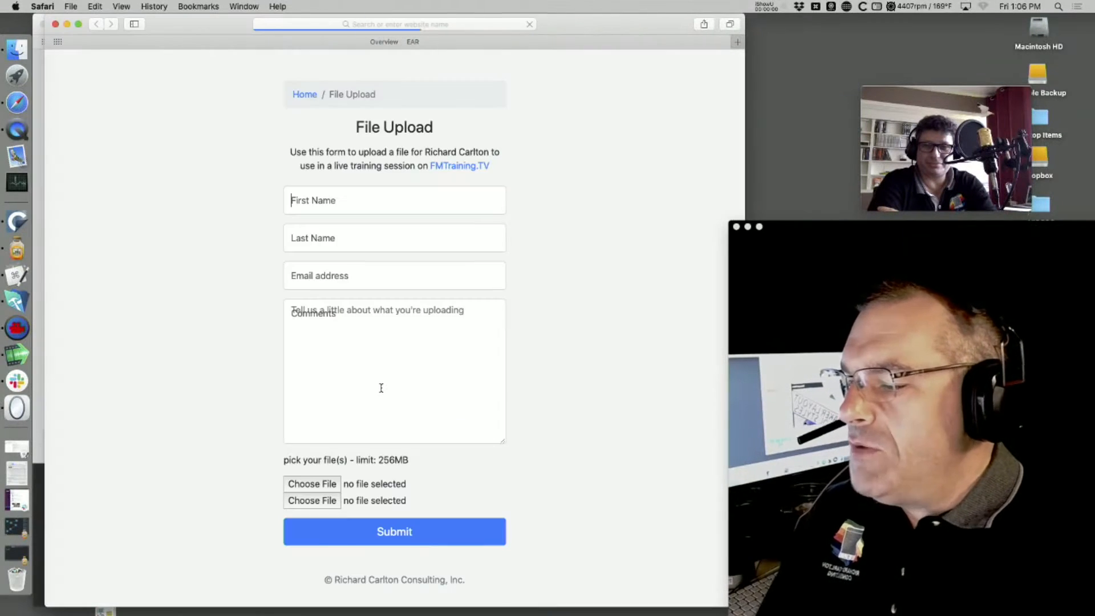
{"action": "left_click", "coordinate": [426, 364]}
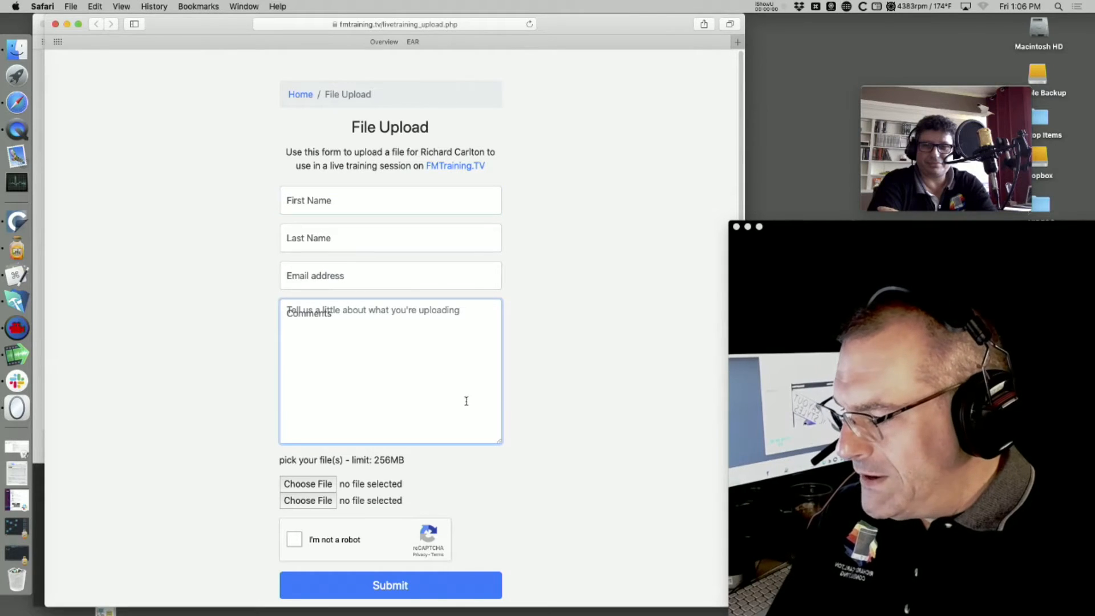
{"action": "left_click_drag", "start_coordinate": [749, 407], "coordinate": [796, 403]}
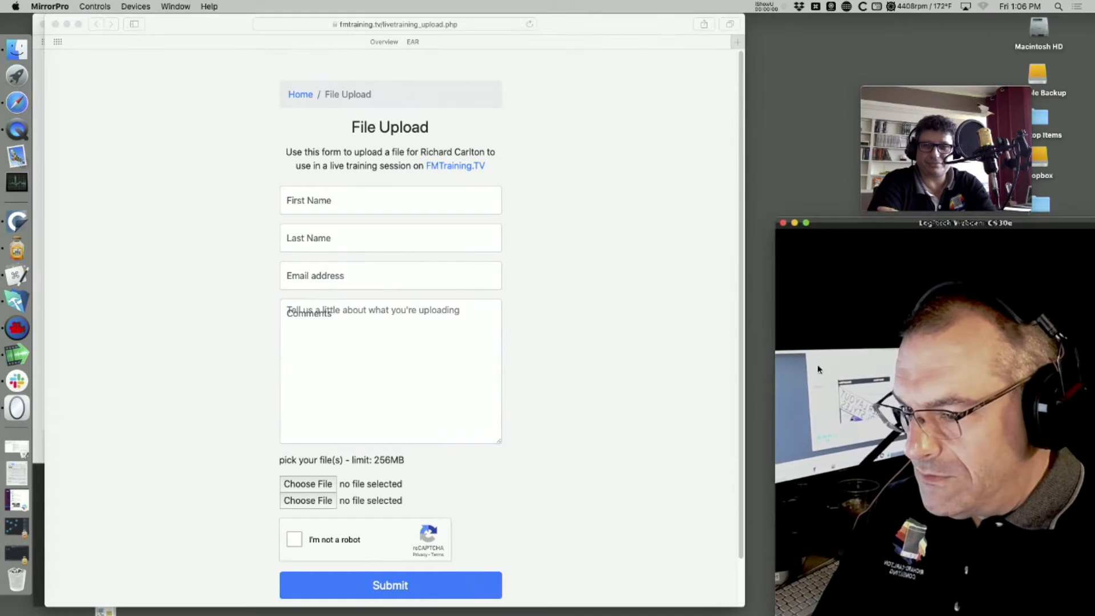
{"action": "left_click_drag", "start_coordinate": [741, 605], "coordinate": [686, 596]}
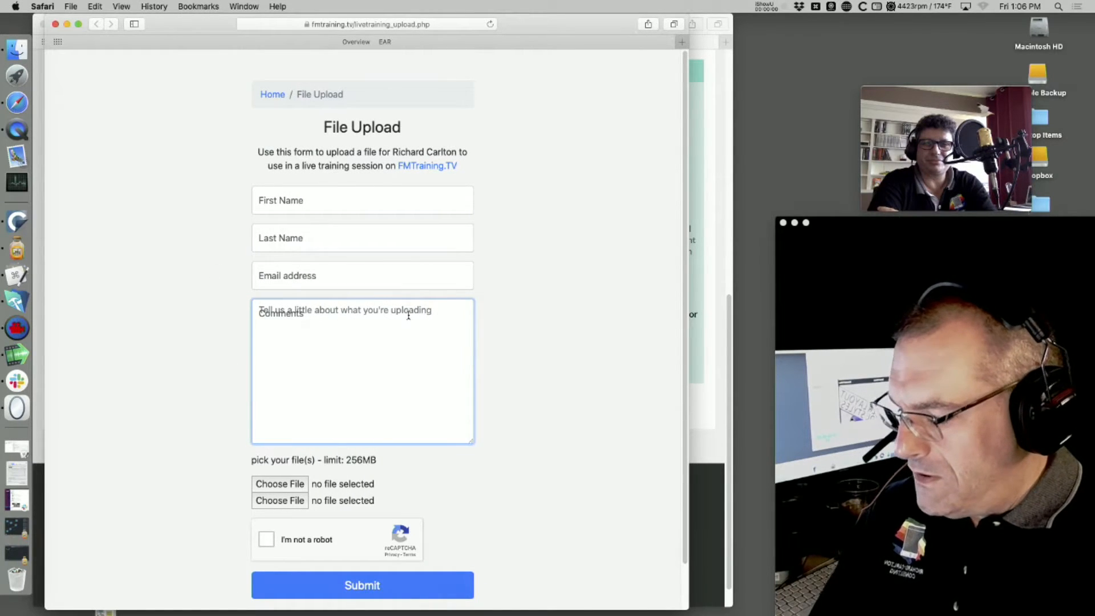
{"action": "type", "text": "fudg"}
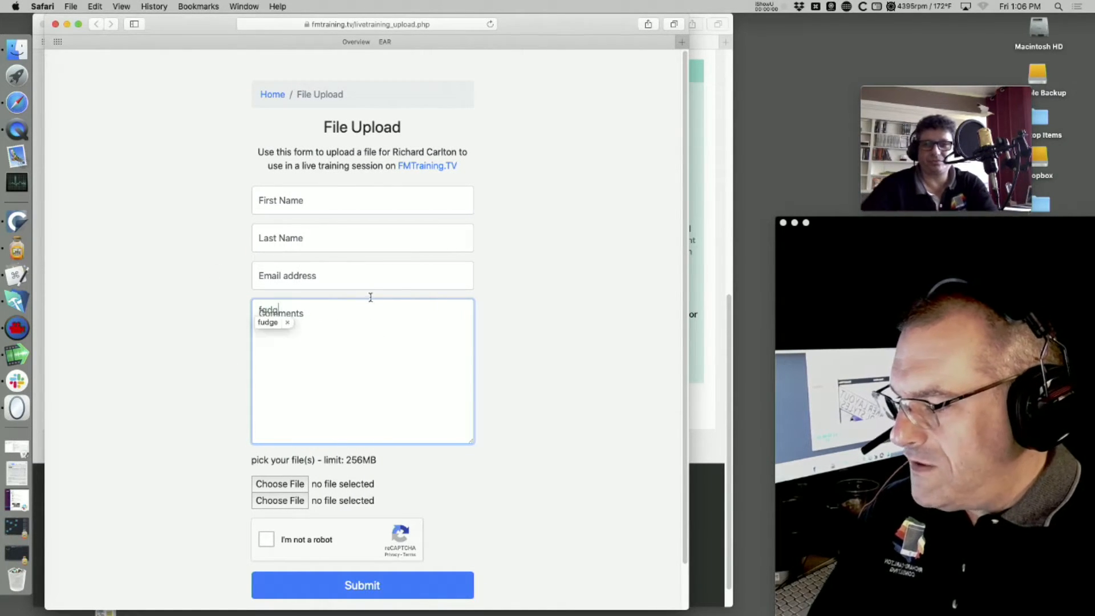
{"action": "type", "text": "e"}
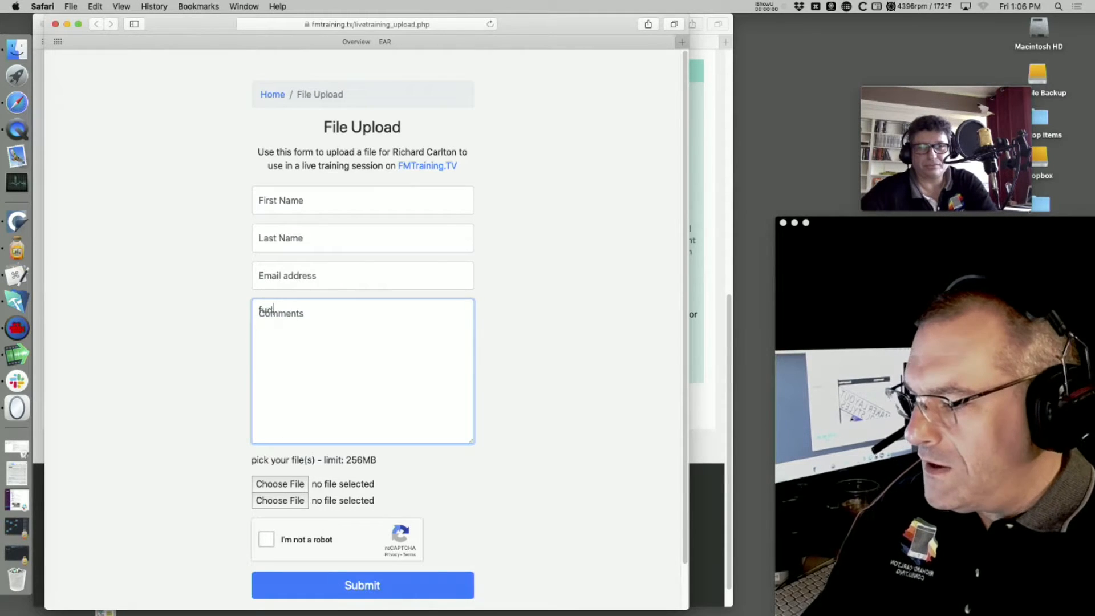
{"action": "key", "text": "BackSpace"}
{"action": "key", "text": "BackSpace"}
{"action": "key", "text": "BackSpace"}
{"action": "left_click", "coordinate": [503, 327]}
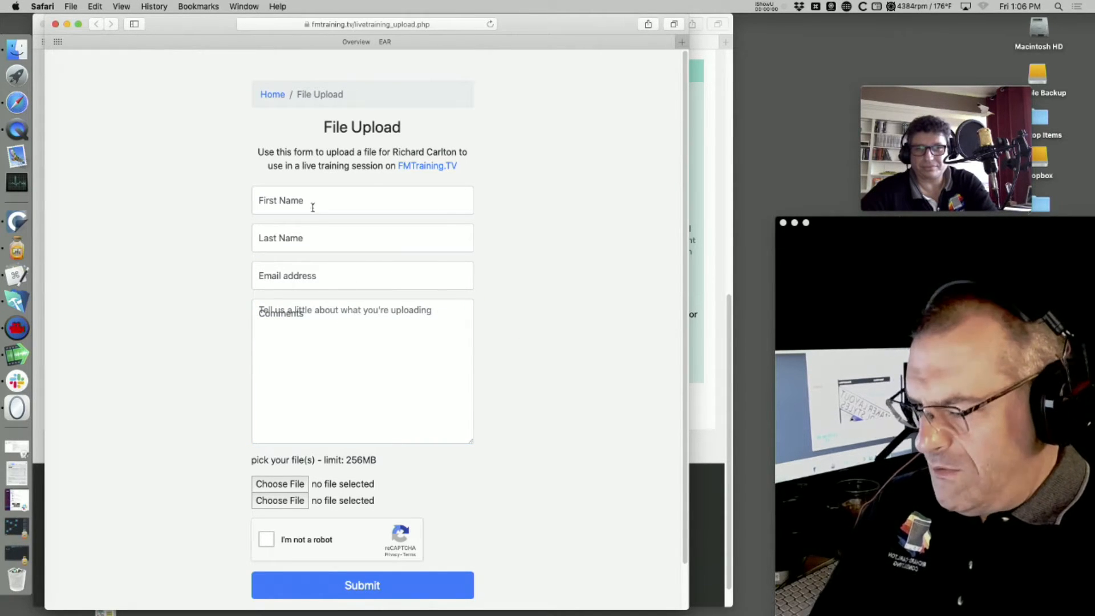
- Put placeholder letters in First Name and Last Name, then start choosing a file to attach
{"action": "left_click", "coordinate": [337, 205]}
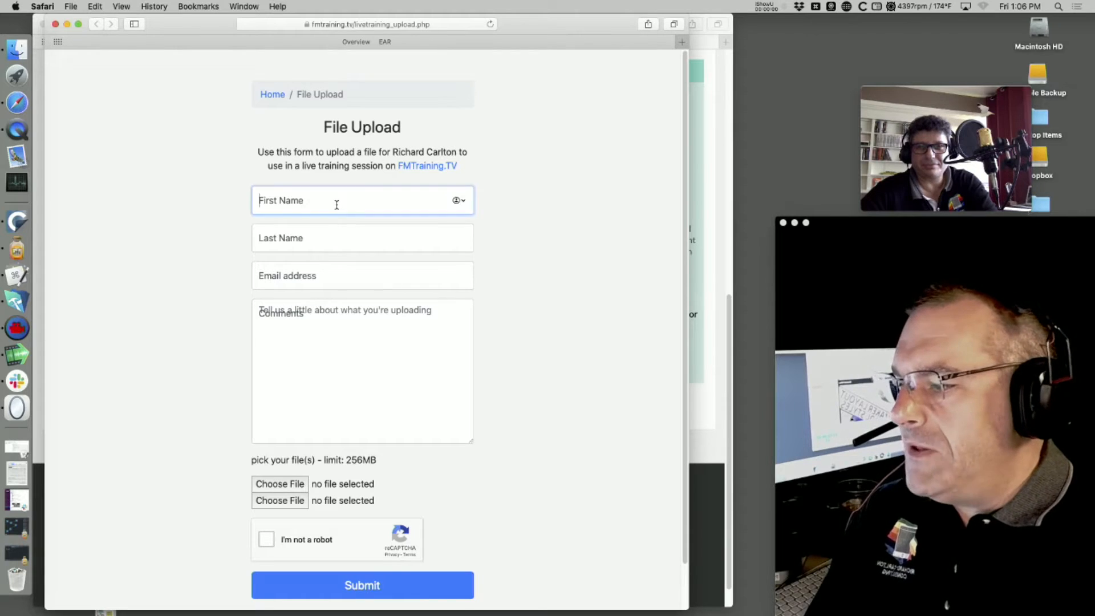
{"action": "type", "text": "b"}
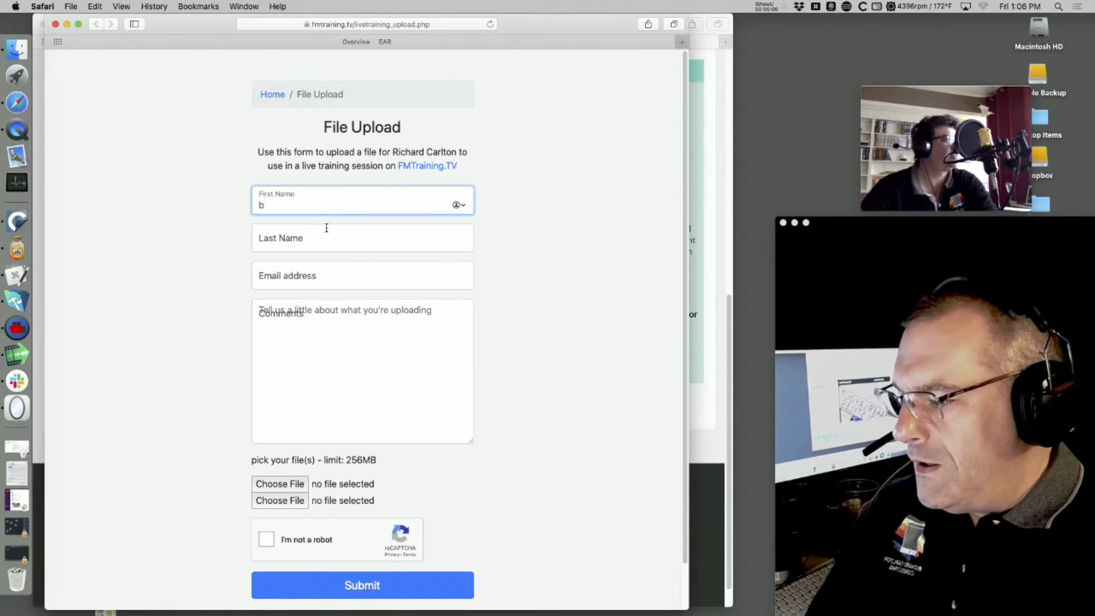
{"action": "left_click", "coordinate": [326, 233]}
{"action": "type", "text": "g"}
{"action": "left_click", "coordinate": [319, 278]}
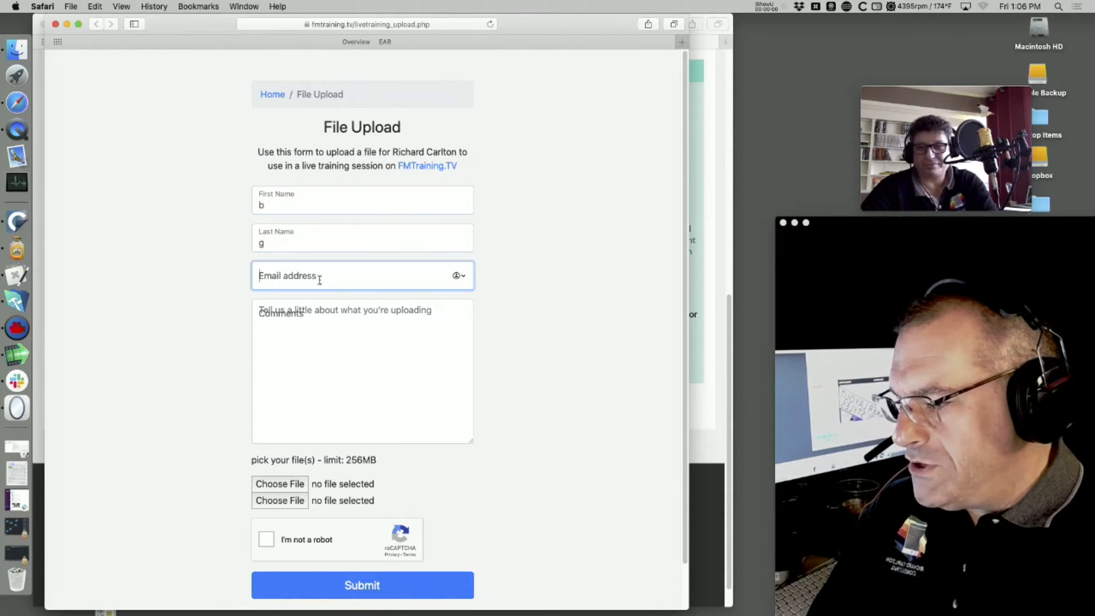
{"action": "left_click", "coordinate": [326, 343]}
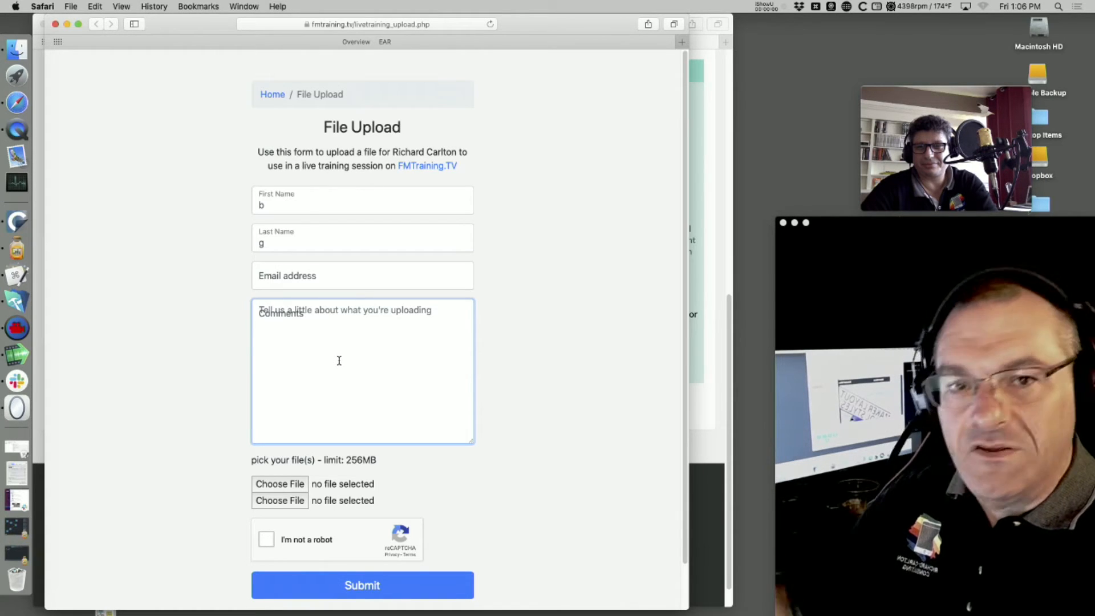
{"action": "left_click", "coordinate": [292, 488]}
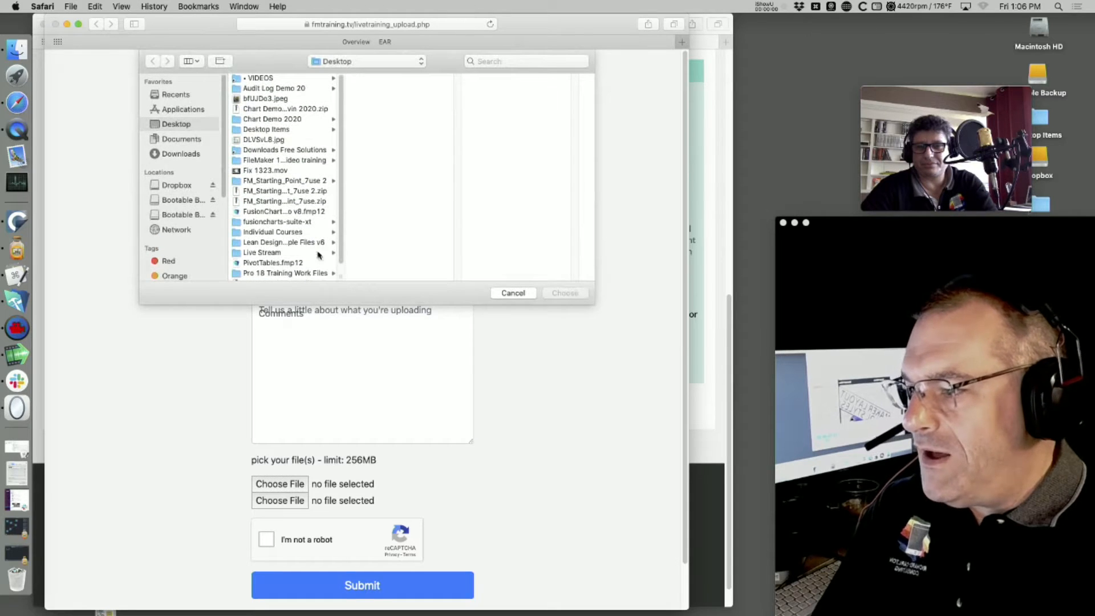
- Attach FusionCharts Map Demo v8.fmp12 and add a placeholder letter to Last Name
{"action": "left_click", "coordinate": [267, 212]}
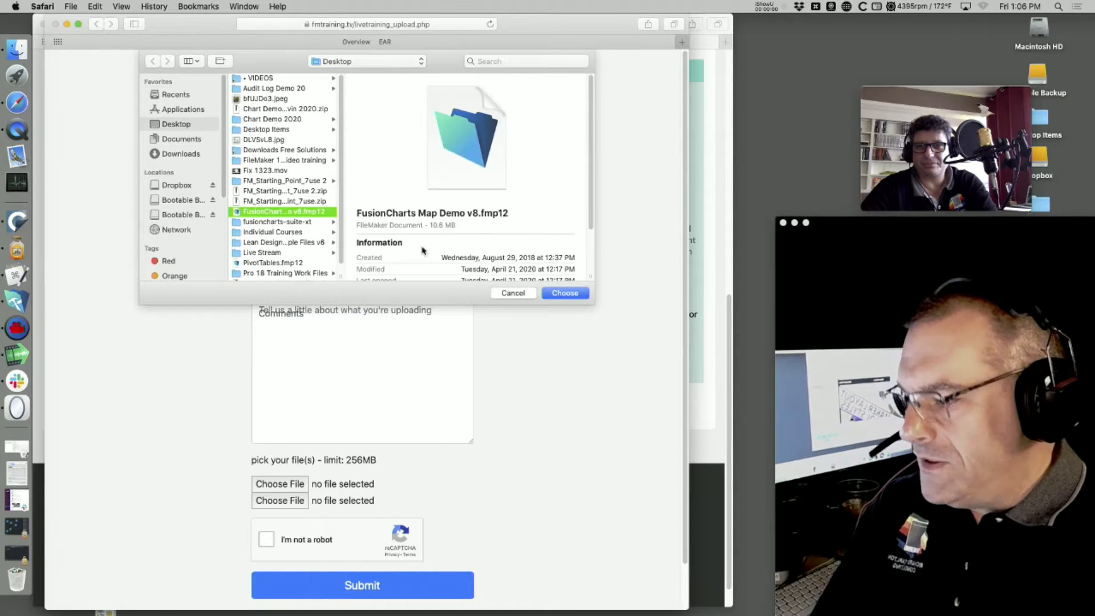
{"action": "left_click", "coordinate": [560, 293]}
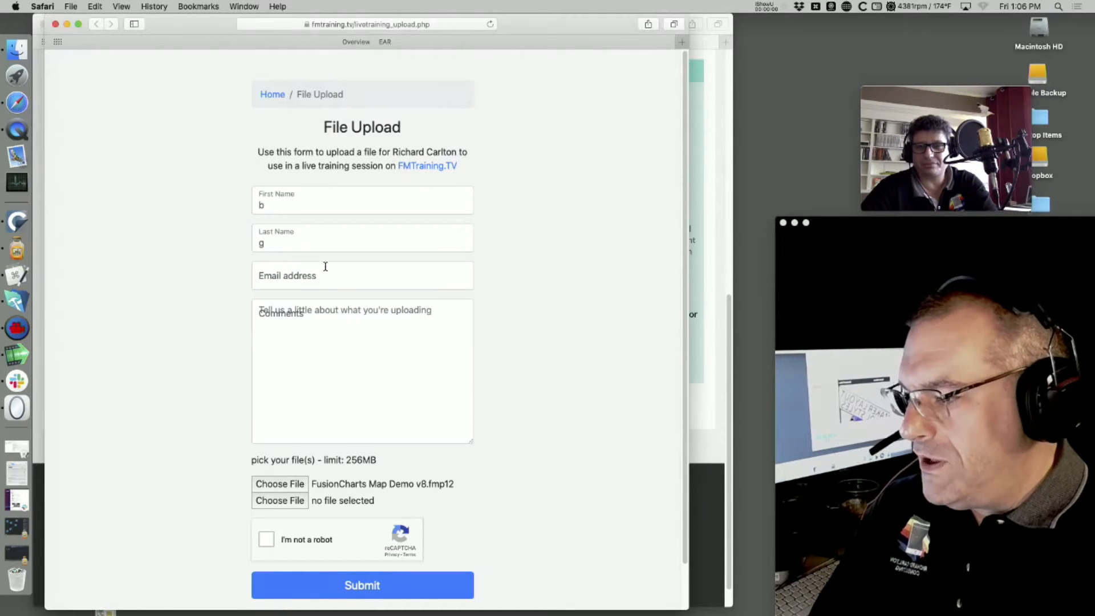
{"action": "left_click", "coordinate": [297, 208]}
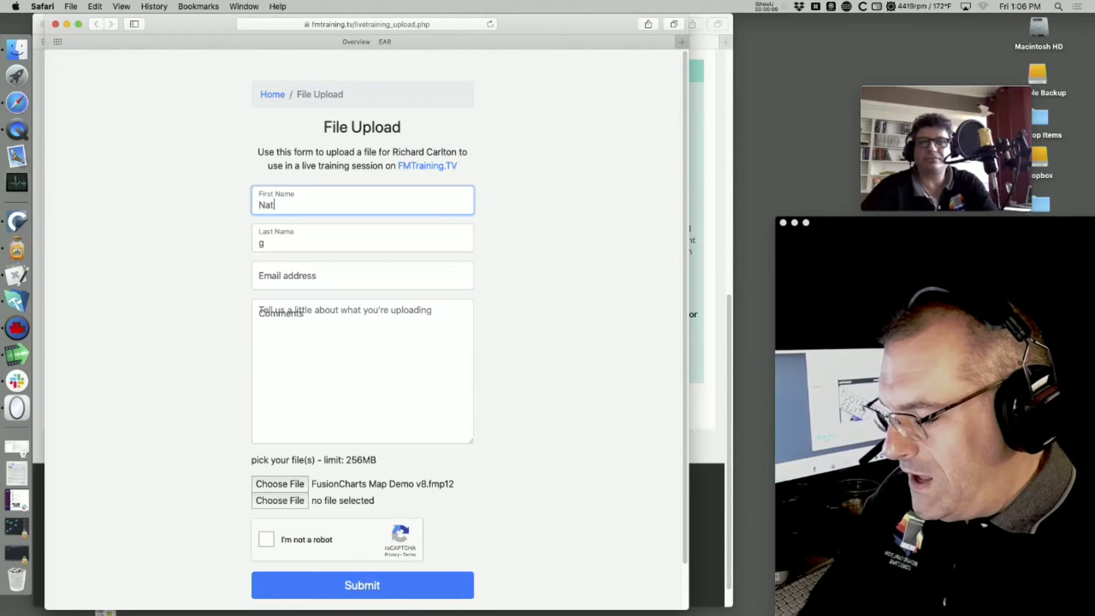
{"action": "key", "text": "Tab"}
{"action": "type", "text": "S"}
{"action": "key", "text": "Tab"}
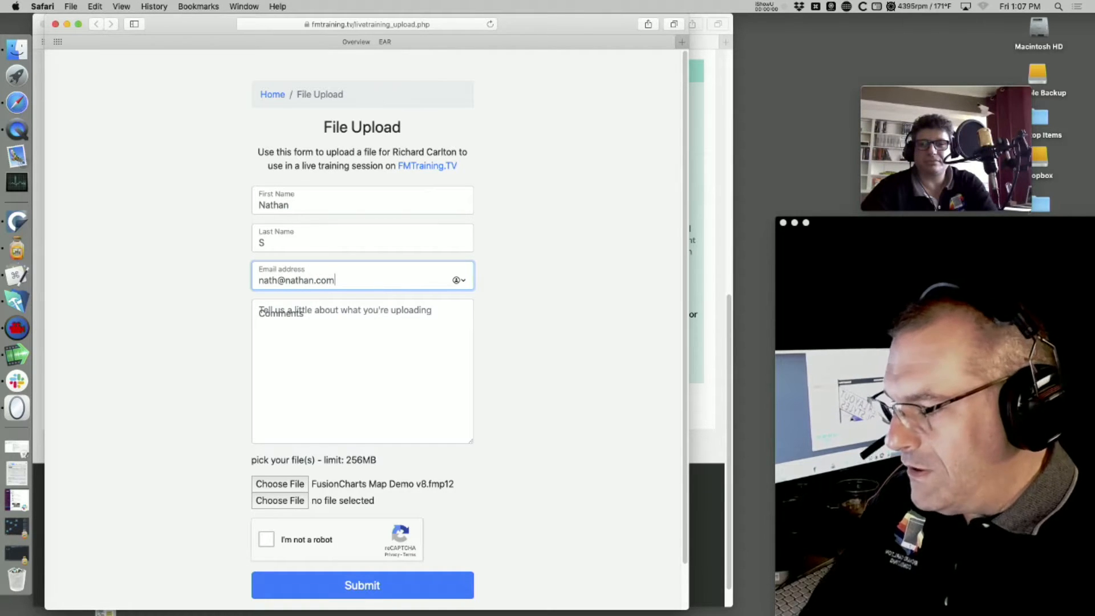
- Type a line of filler gibberish into the Comments box and start a new line
{"action": "left_click", "coordinate": [442, 336]}
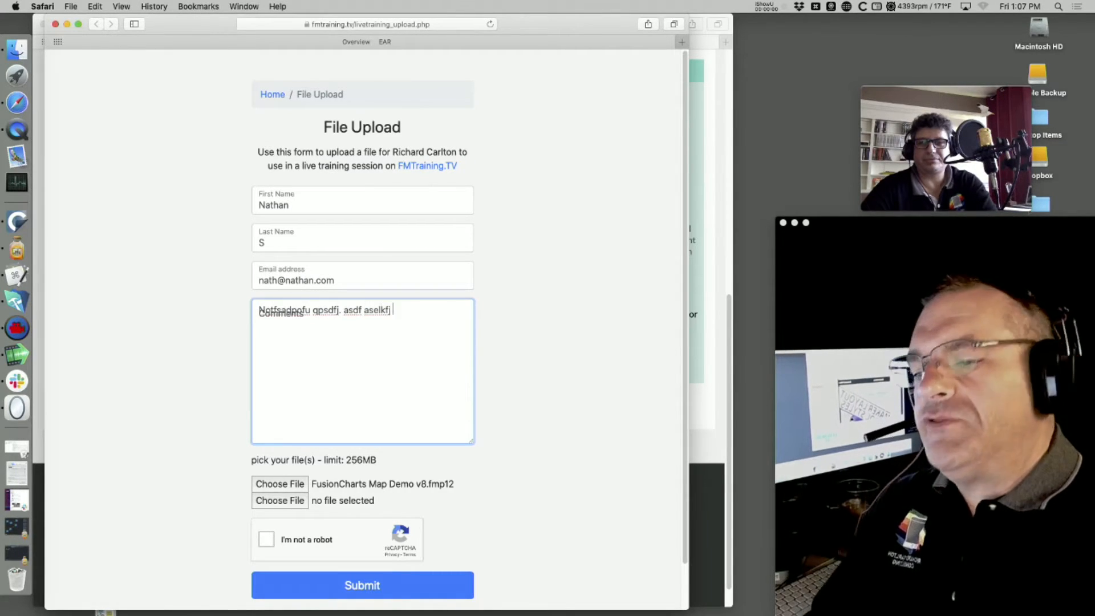
{"action": "type", "text": "jfa';sofj as;lf p'oja"}
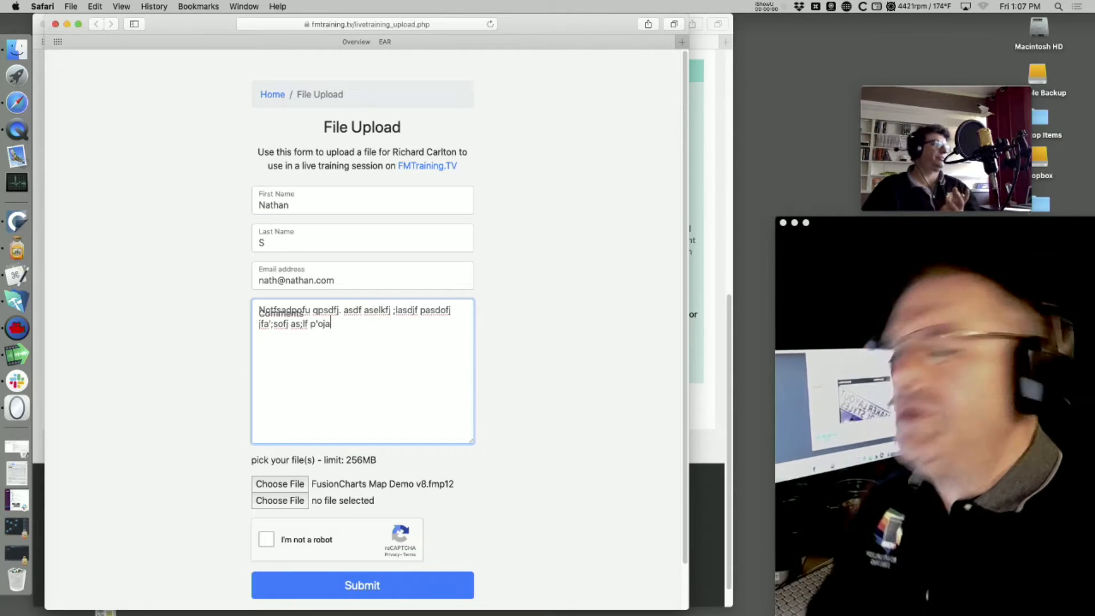
{"action": "type", "text": "ergjsP 'seflj"}
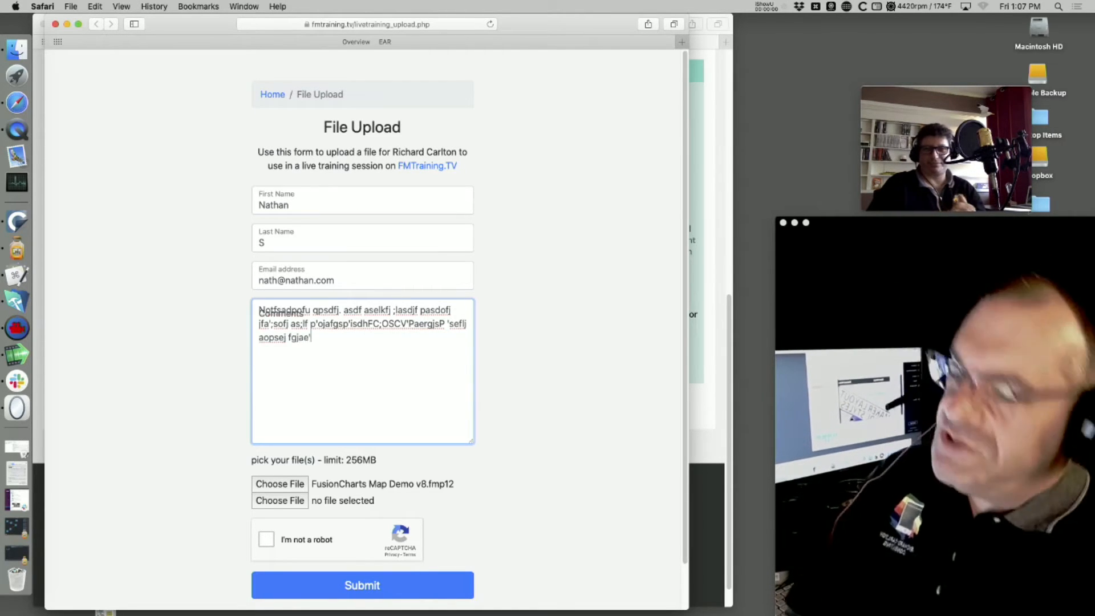
{"action": "type", "text": "fjk 'poasfj 'poaske f"}
{"action": "key", "text": "Return"}
- Add the final filler comment lines, stop editing, and go back to the Slack call
{"action": "type", "text": "[apkf g"}
{"action": "key", "text": "Return"}
{"action": "type", "text": "kjaergjop"}
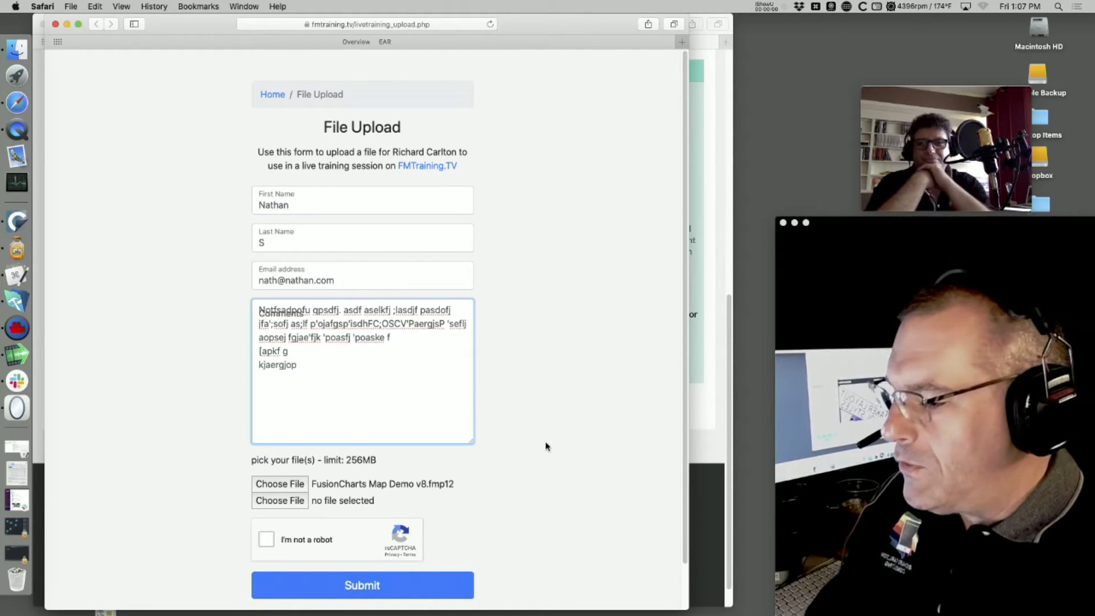
{"action": "left_click", "coordinate": [546, 446]}
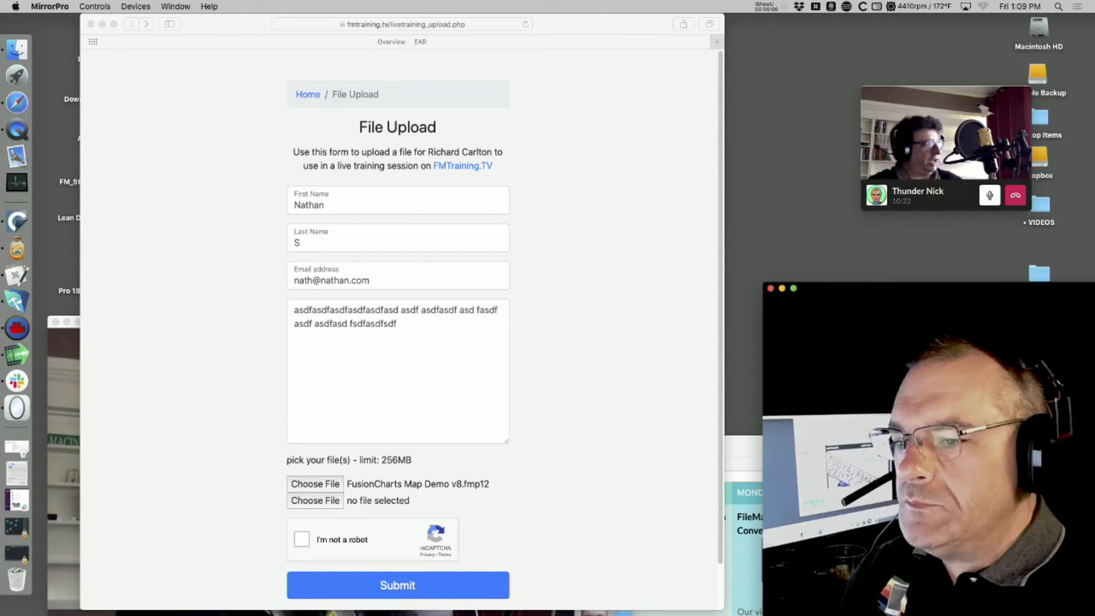
{"action": "left_click", "coordinate": [924, 171]}
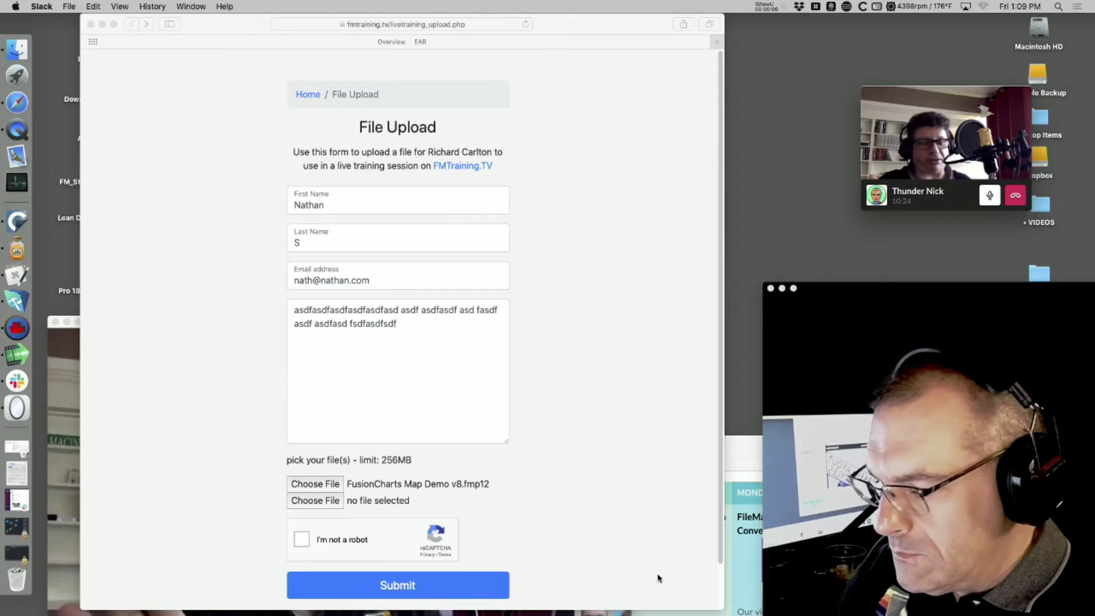
- Bring the Slack call window forward and move it up to watch the shared UI Design Sample screen
{"action": "left_click_drag", "start_coordinate": [532, 320], "coordinate": [602, 12]}
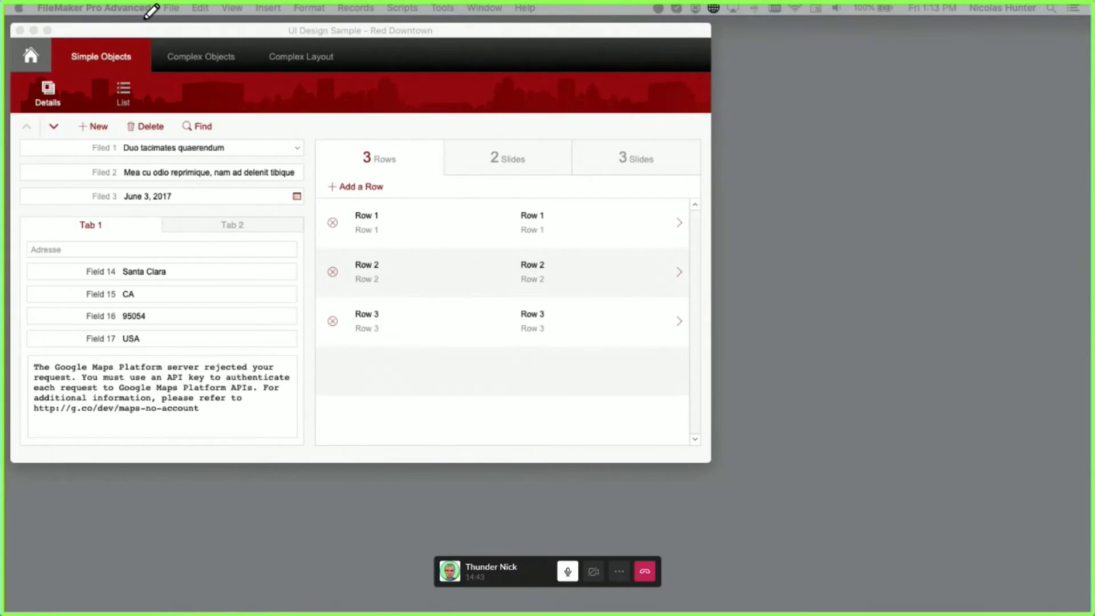
{"action": "left_click", "coordinate": [316, 96]}
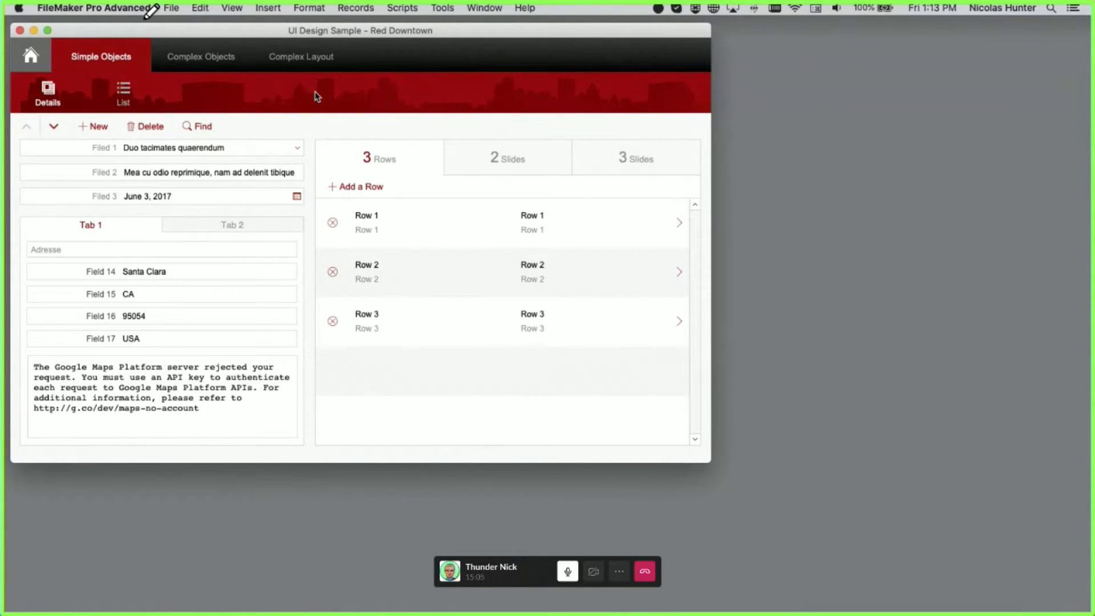
{"action": "left_click", "coordinate": [167, 226]}
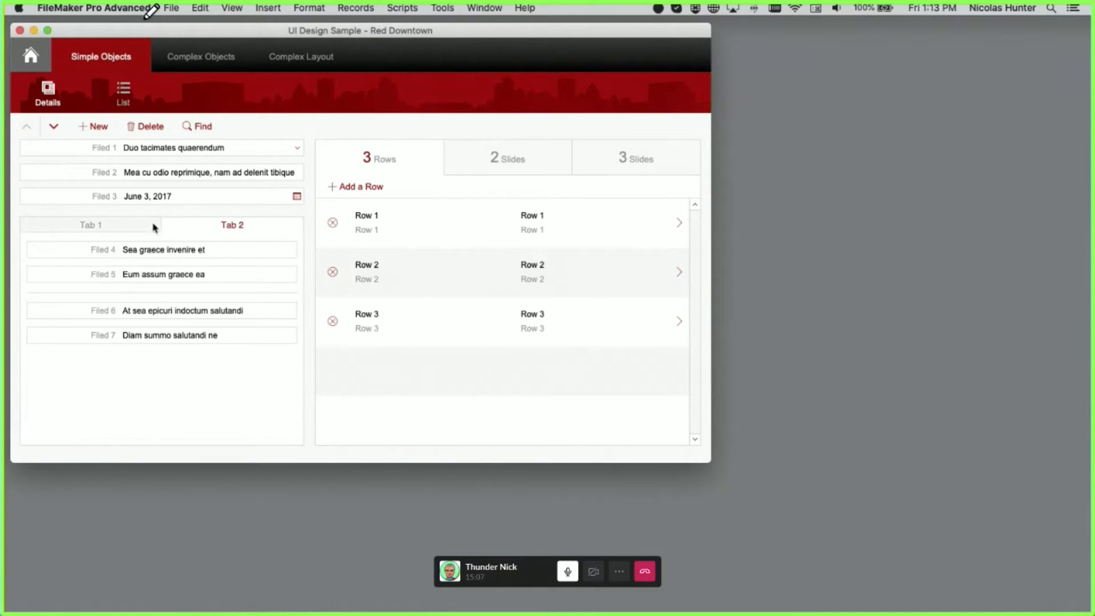
{"action": "left_click", "coordinate": [154, 227]}
{"action": "left_click", "coordinate": [197, 229]}
{"action": "left_click", "coordinate": [153, 227]}
{"action": "left_click", "coordinate": [188, 229]}
{"action": "left_click", "coordinate": [143, 230]}
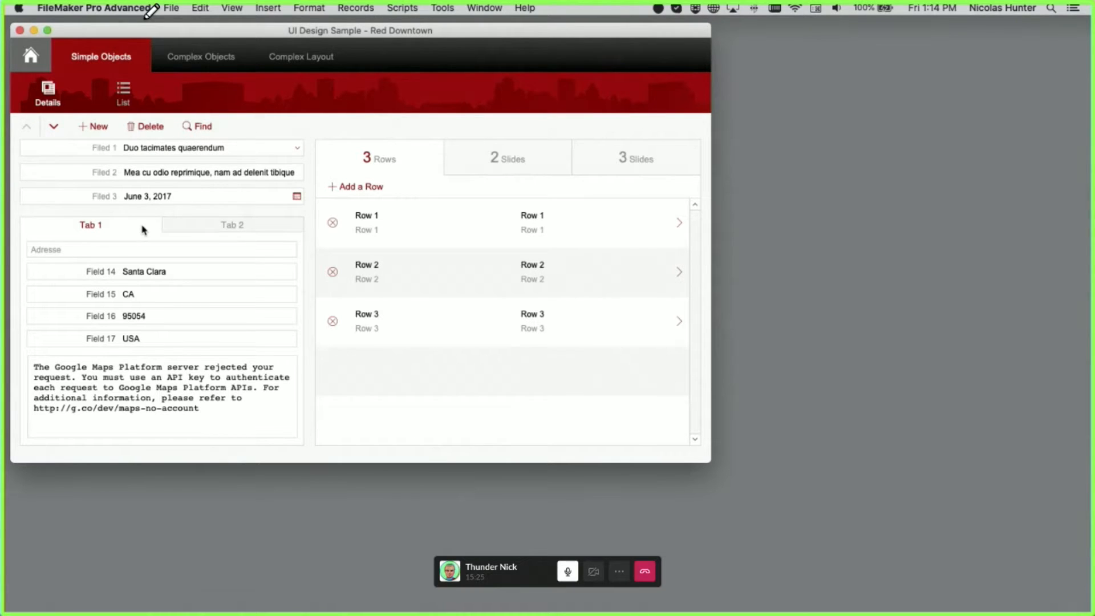
- Try Layout mode, dismiss the not-modifiable alert, and close the UI Design Sample window
{"action": "key", "text": "super+l"}
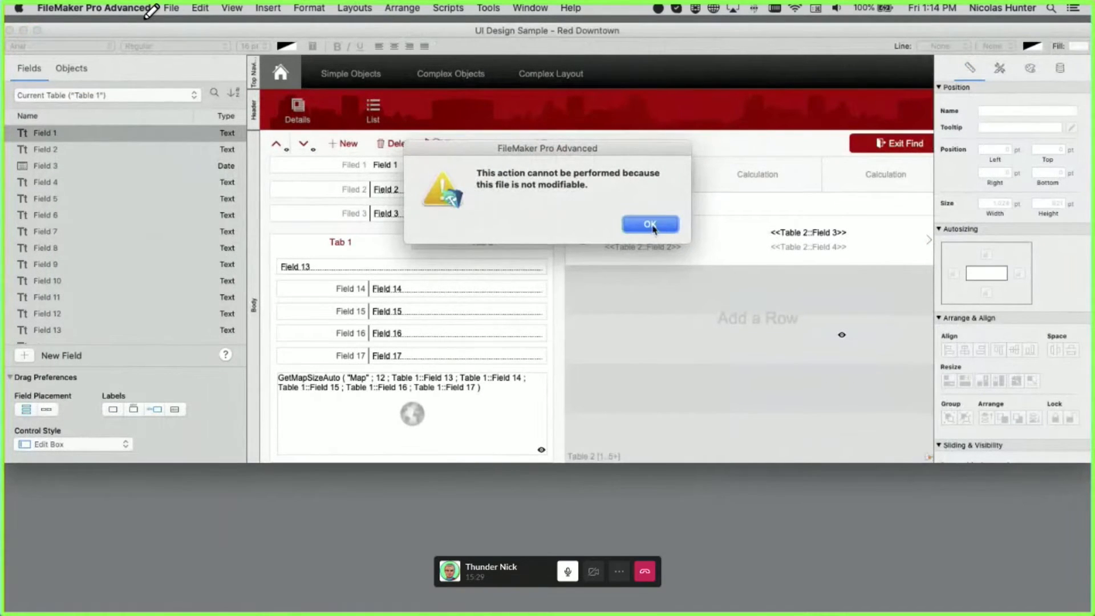
{"action": "left_click", "coordinate": [650, 225]}
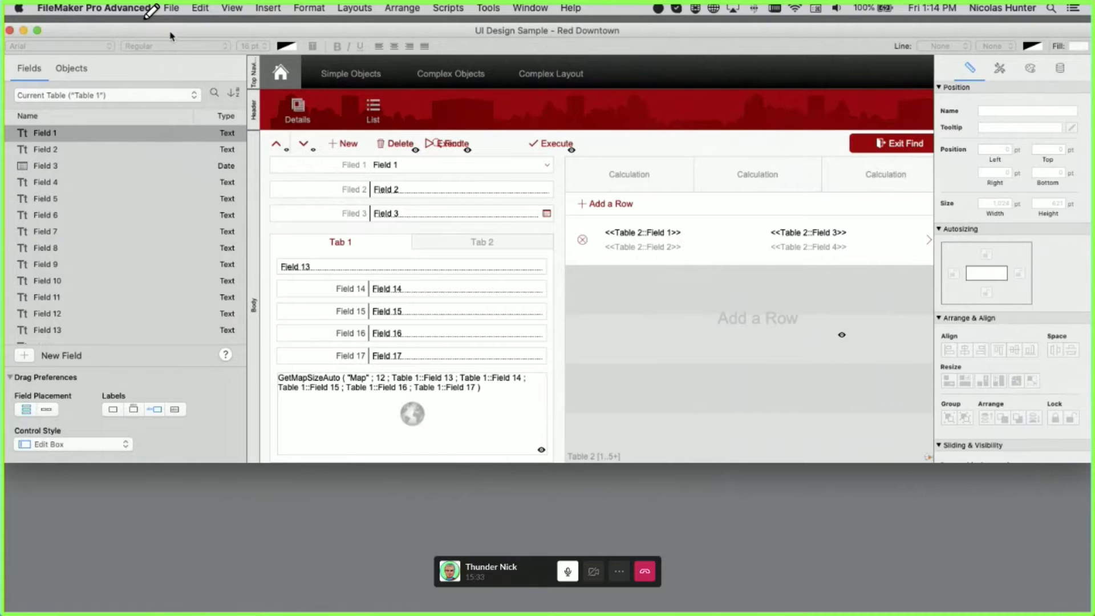
{"action": "key", "text": "super+w"}
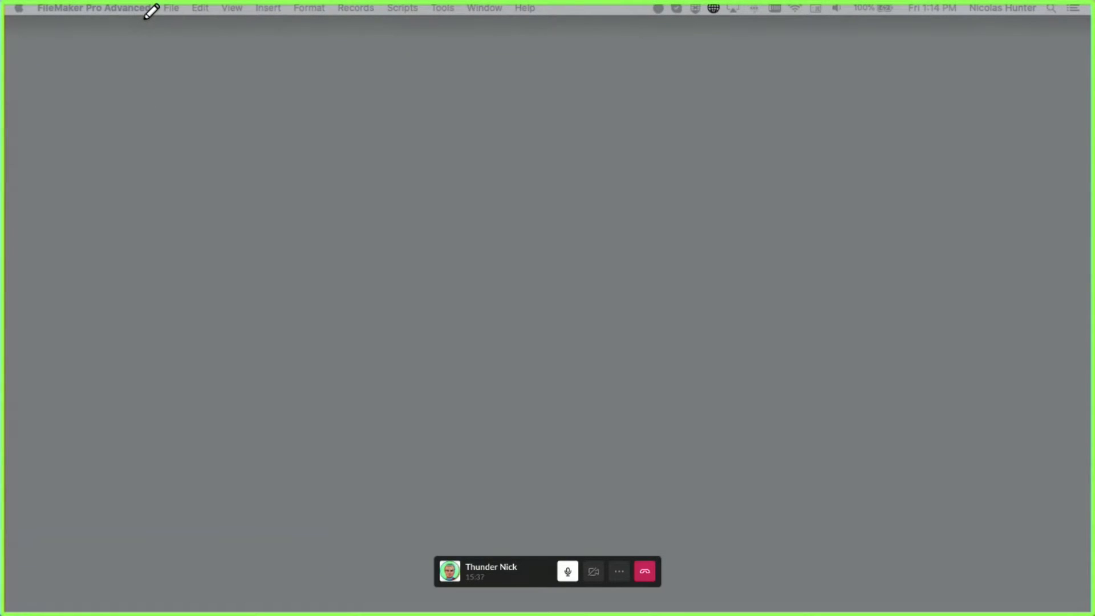
- Activate the Slack call window and shrink it to a smaller size, revealing the desktop
{"action": "mouse_move", "coordinate": [146, 24]}
{"action": "left_click", "coordinate": [75, 40]}
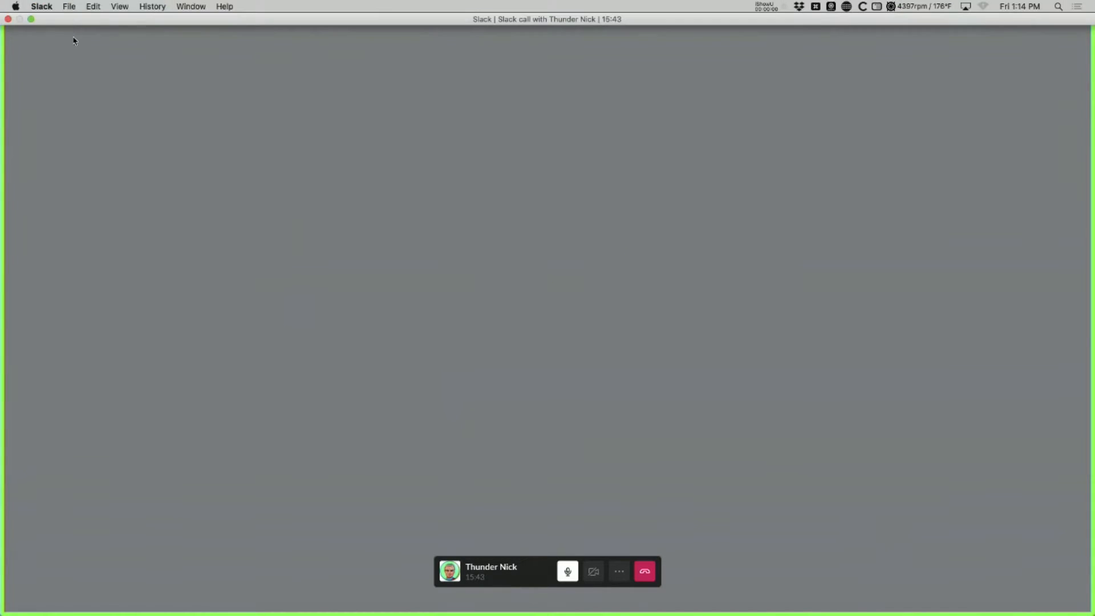
{"action": "left_click", "coordinate": [31, 19]}
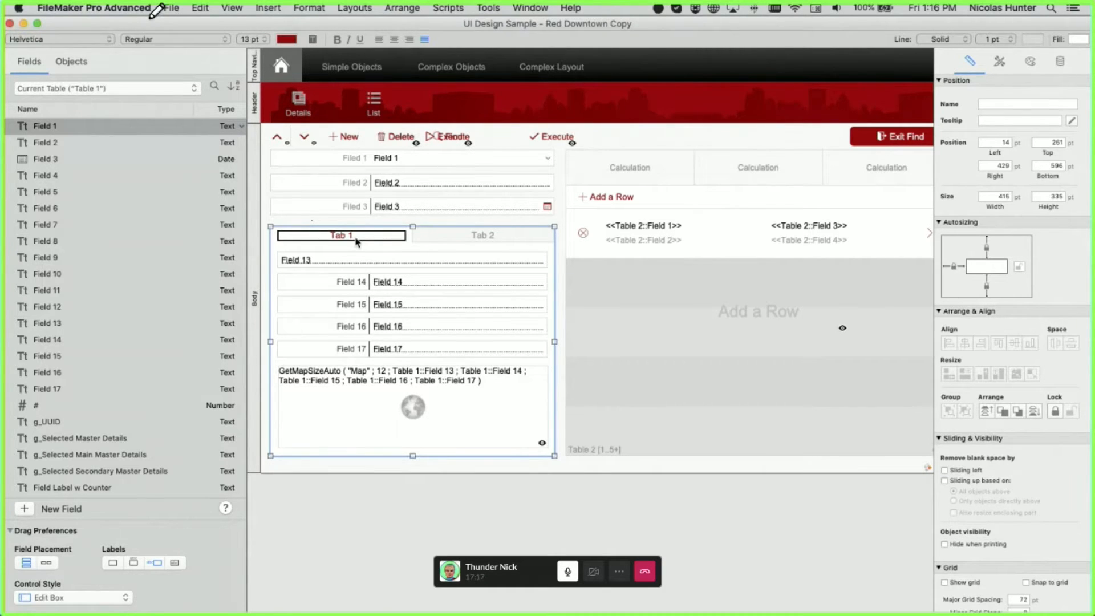
{"action": "double_click", "coordinate": [357, 242]}
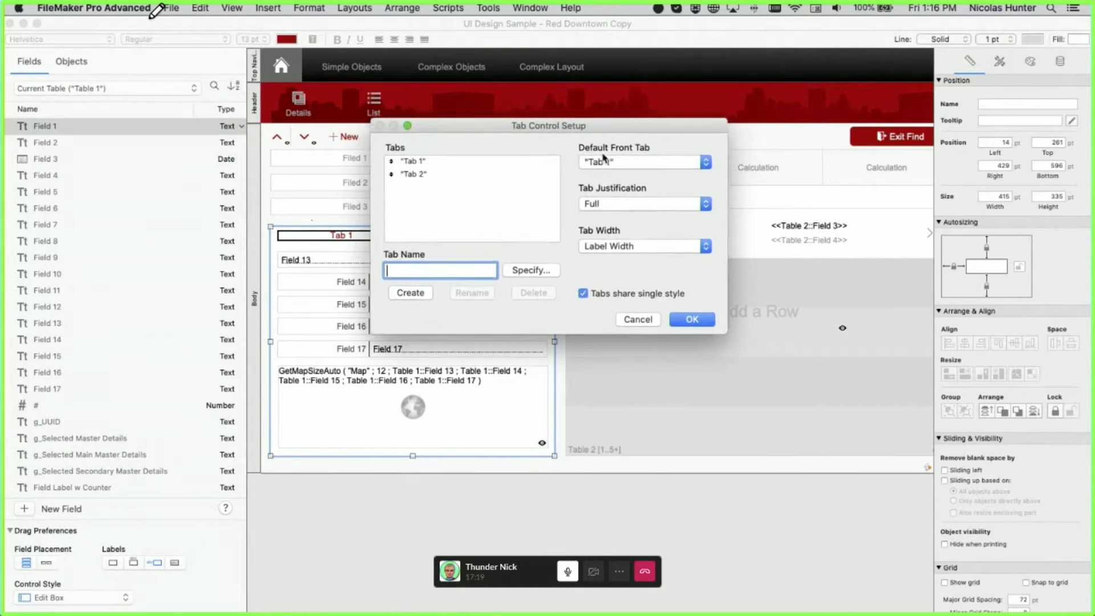
{"action": "left_click_drag", "start_coordinate": [605, 128], "coordinate": [573, 183]}
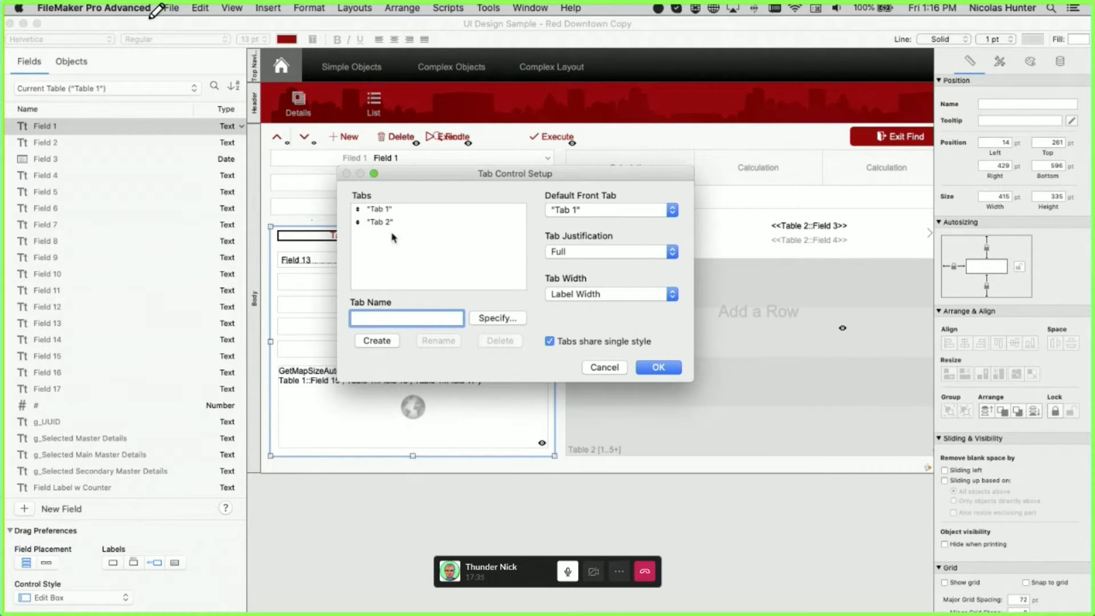
{"action": "left_click", "coordinate": [383, 211]}
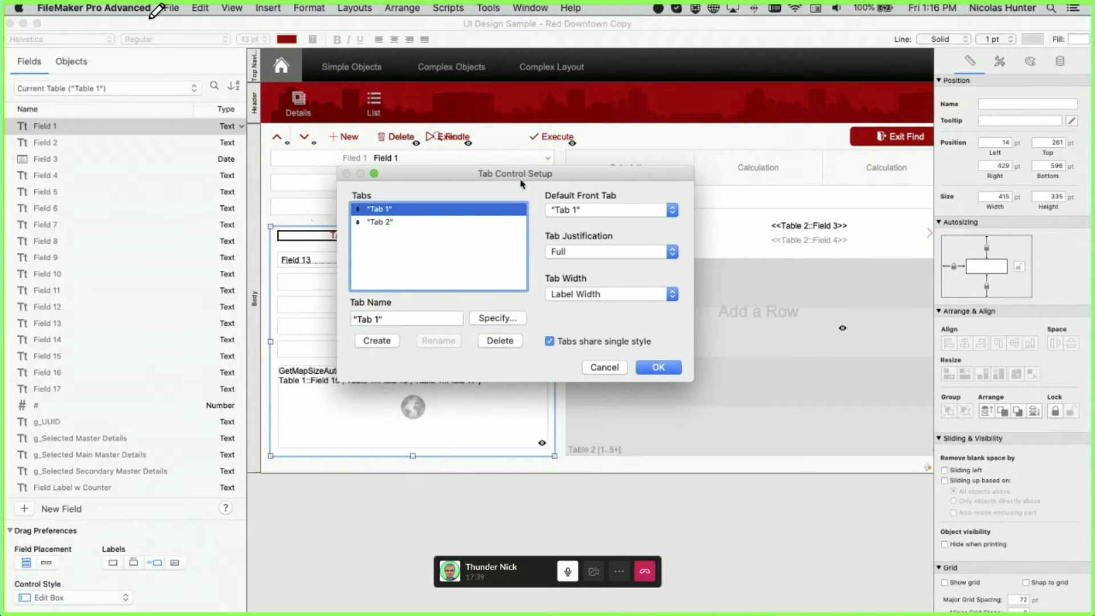
{"action": "left_click_drag", "start_coordinate": [522, 177], "coordinate": [518, 205]}
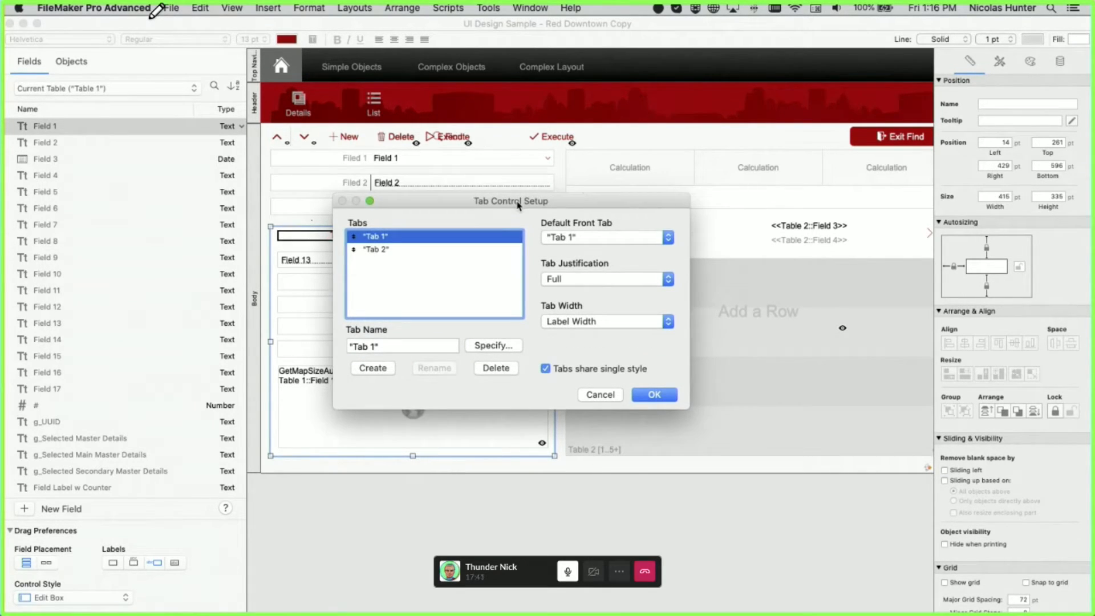
{"action": "left_click", "coordinate": [606, 322]}
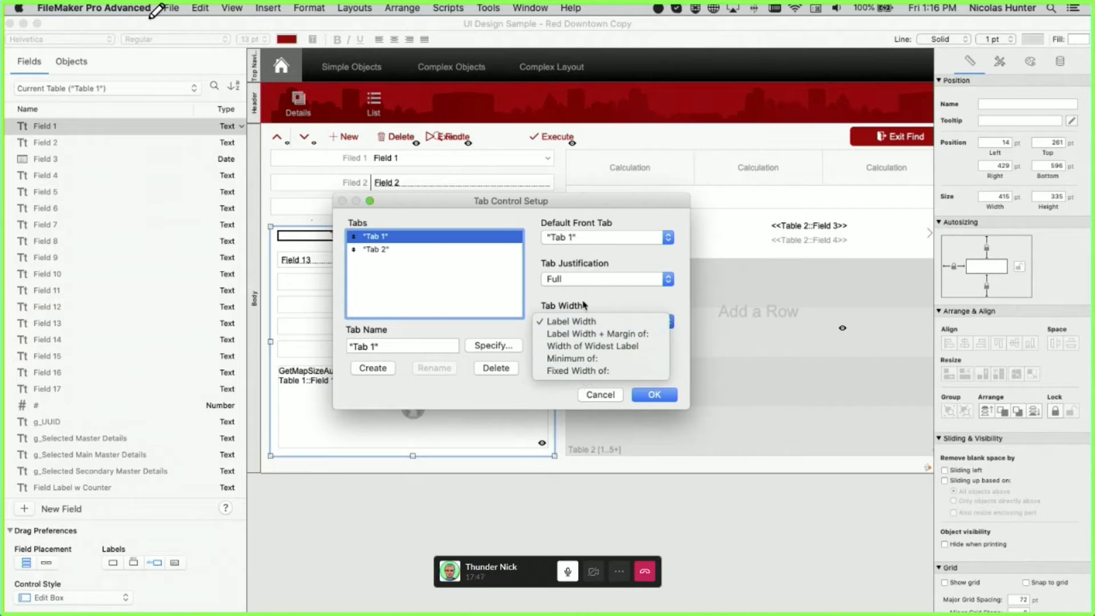
{"action": "left_click", "coordinate": [585, 305]}
{"action": "left_click", "coordinate": [588, 279]}
{"action": "left_click", "coordinate": [588, 279]}
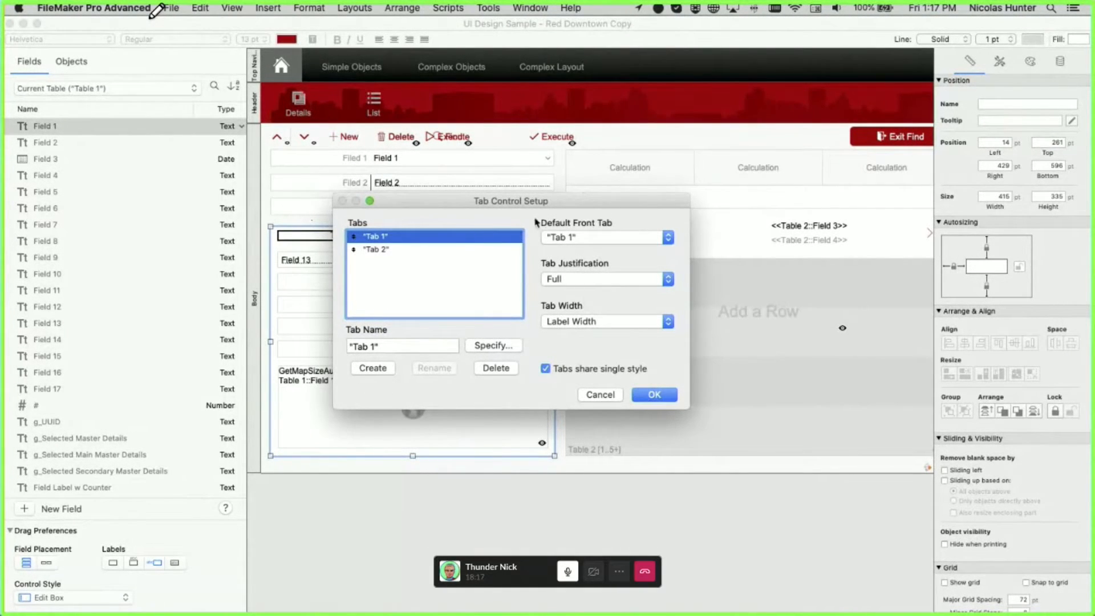
{"action": "mouse_move", "coordinate": [522, 197]}
{"action": "left_mouse_down"}
{"action": "mouse_move", "coordinate": [462, 175]}
{"action": "mouse_move", "coordinate": [471, 212]}
{"action": "mouse_move", "coordinate": [530, 185]}
{"action": "left_mouse_up"}
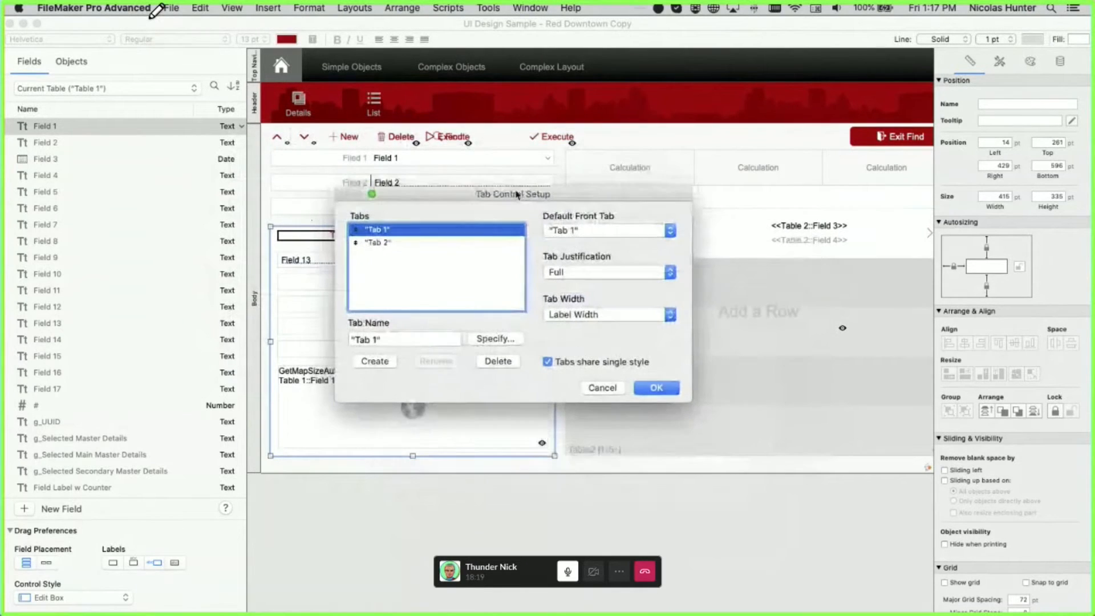
{"action": "left_click", "coordinate": [602, 388]}
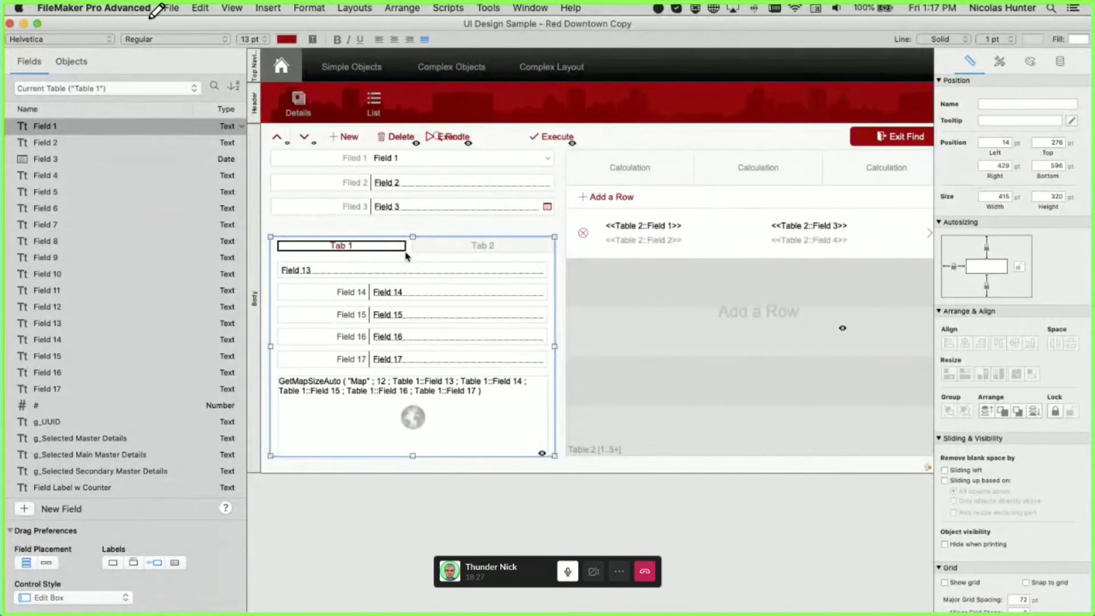
- Undo the tab control move, review its setup, and compare Tab 1 with Tab 2's Fields 4–7
{"action": "key", "text": "super+z"}
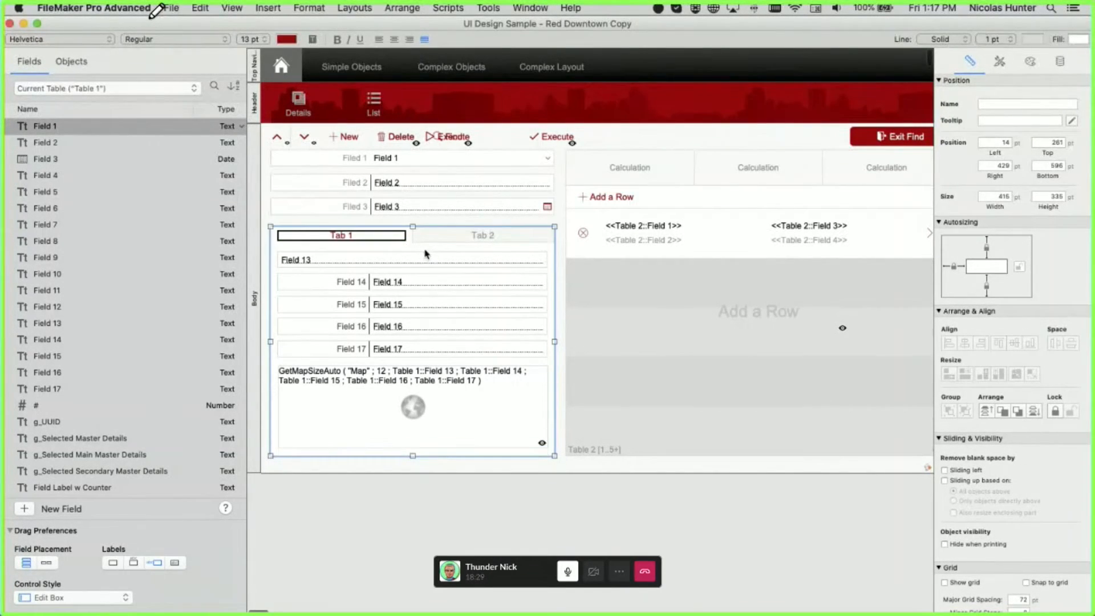
{"action": "double_click", "coordinate": [437, 228]}
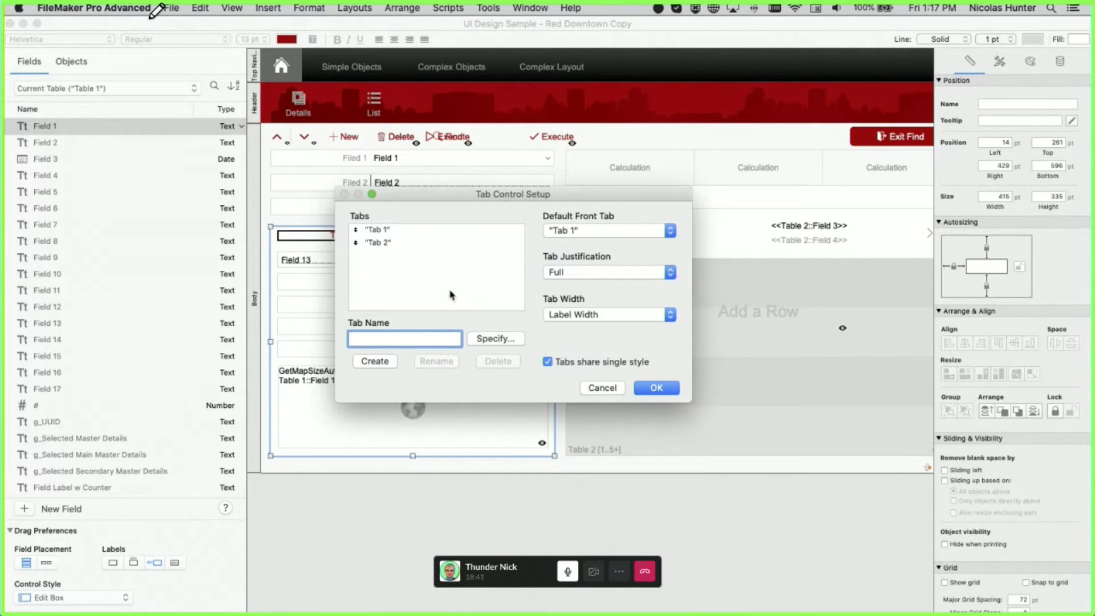
{"action": "left_click", "coordinate": [601, 388]}
{"action": "left_click", "coordinate": [390, 234]}
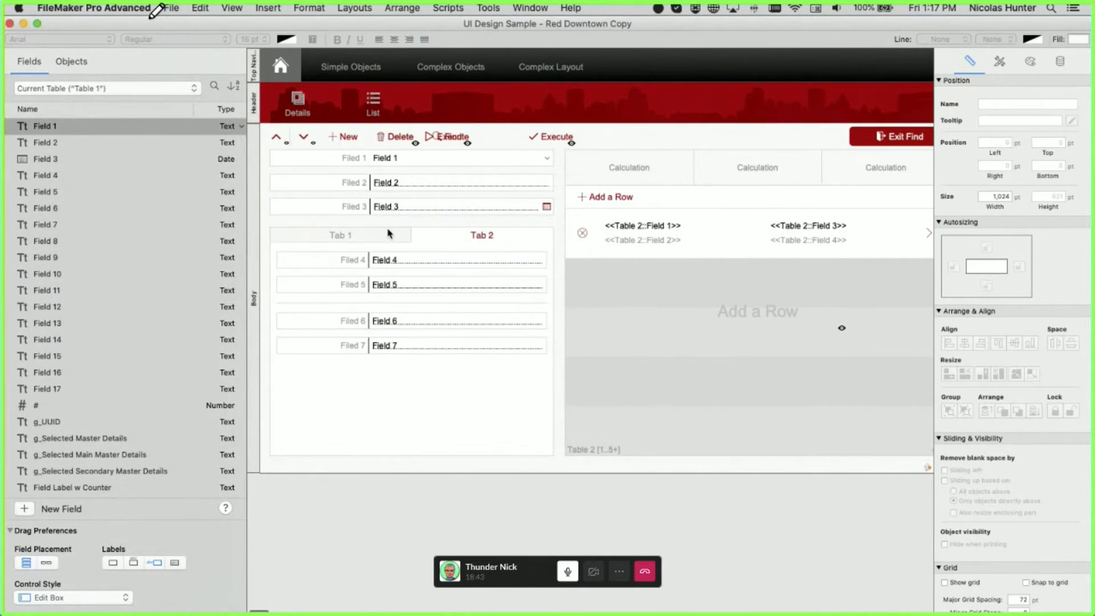
{"action": "left_click", "coordinate": [387, 235]}
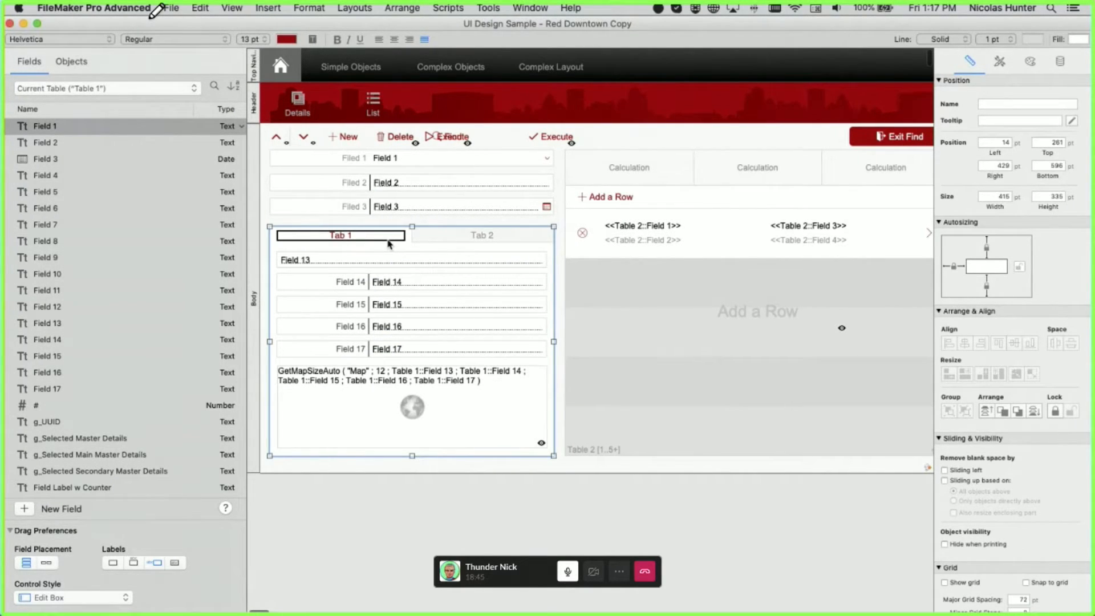
{"action": "left_click", "coordinate": [442, 240]}
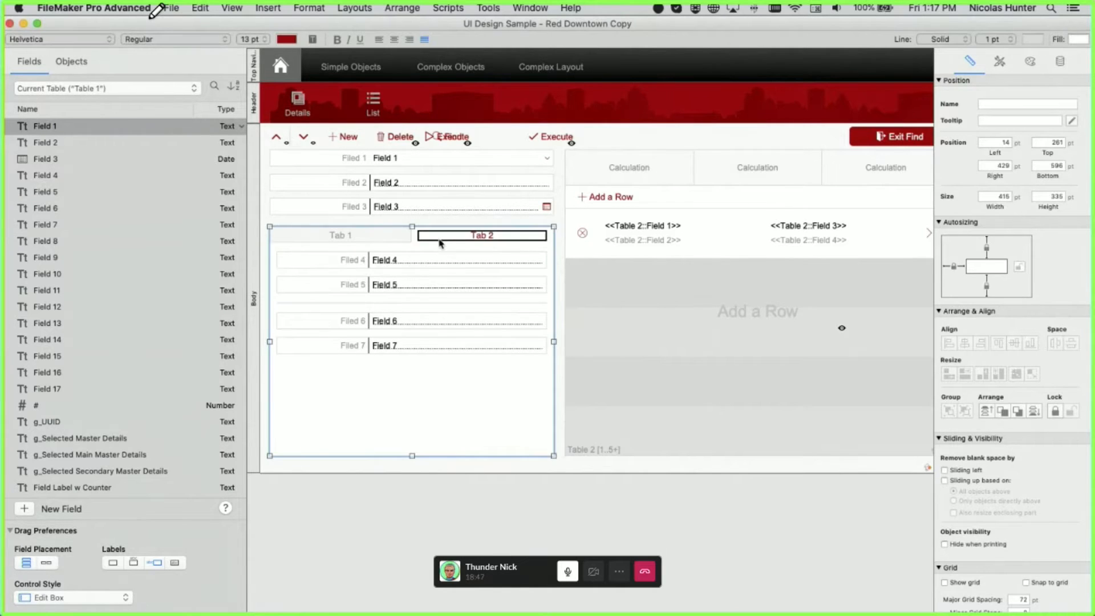
{"action": "left_click", "coordinate": [374, 238]}
- Inspect the tab control's hide-object condition in the Inspector Data pane, then enter Browse mode
{"action": "left_click", "coordinate": [374, 238]}
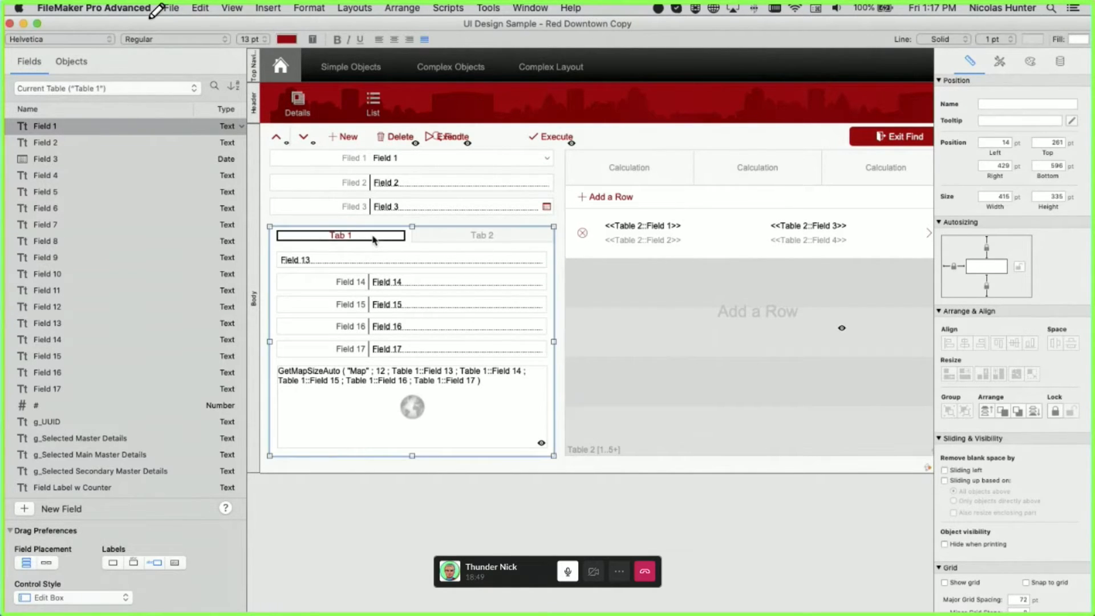
{"action": "left_click", "coordinate": [1060, 61]}
{"action": "left_click", "coordinate": [1021, 330]}
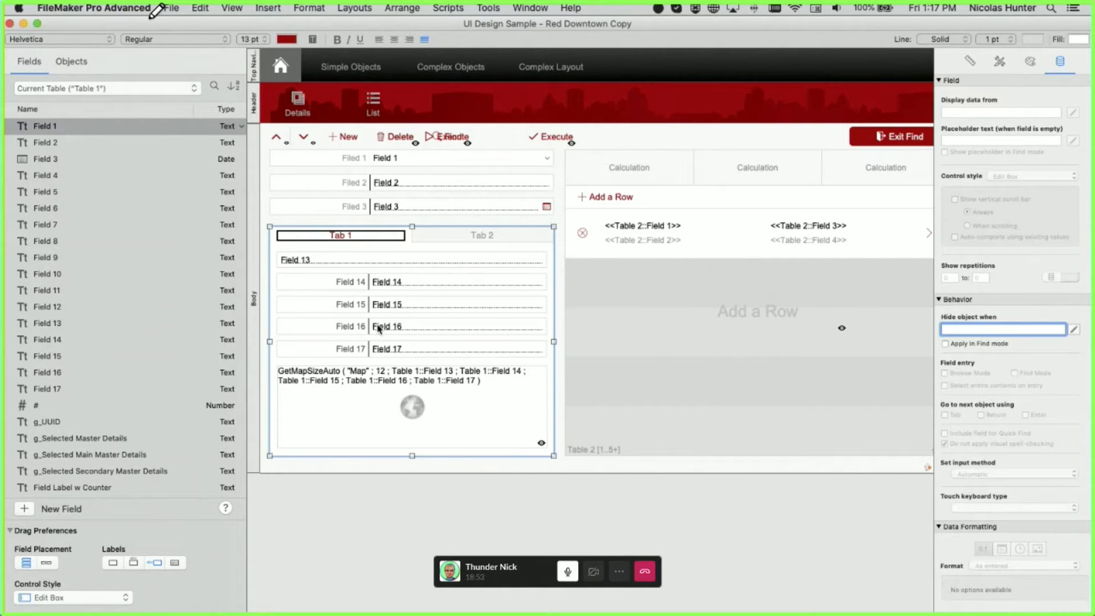
{"action": "left_click", "coordinate": [518, 230]}
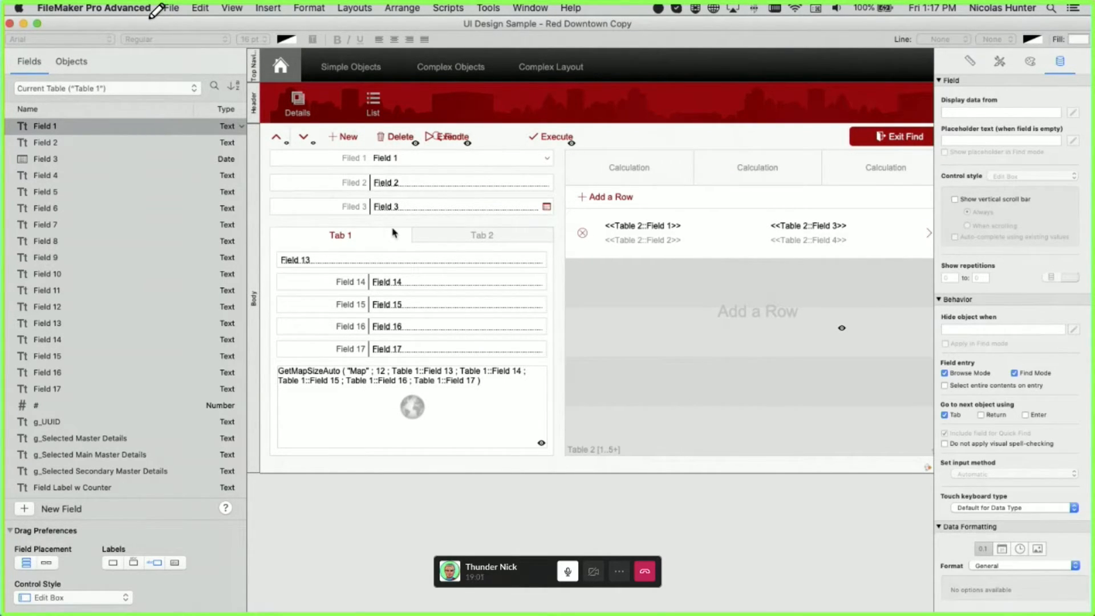
{"action": "key", "text": "super+b"}
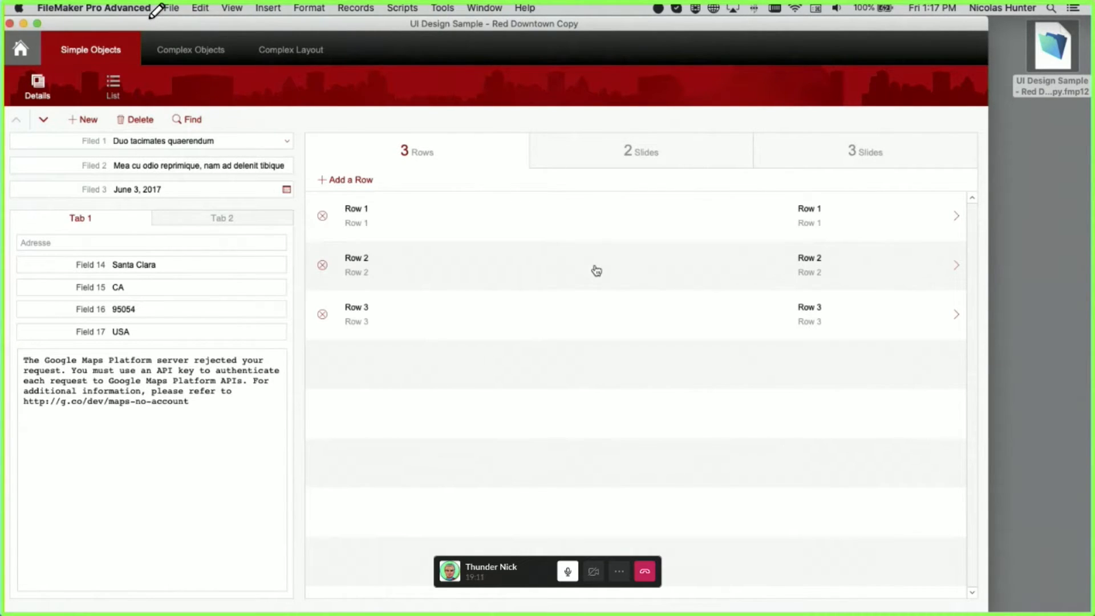
- Switch the slide control between the 3 Rows list and the 2 Slides panel
{"action": "left_click", "coordinate": [628, 162]}
{"action": "left_click", "coordinate": [835, 171]}
{"action": "left_click", "coordinate": [627, 163]}
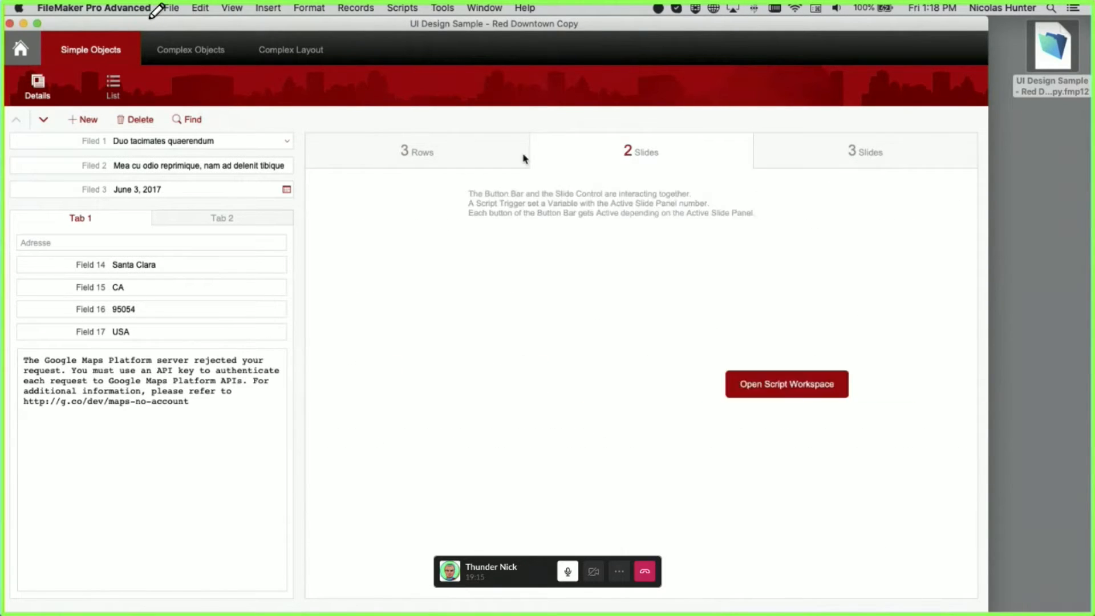
{"action": "left_click", "coordinate": [443, 162]}
{"action": "left_click", "coordinate": [577, 157]}
{"action": "left_click", "coordinate": [472, 168]}
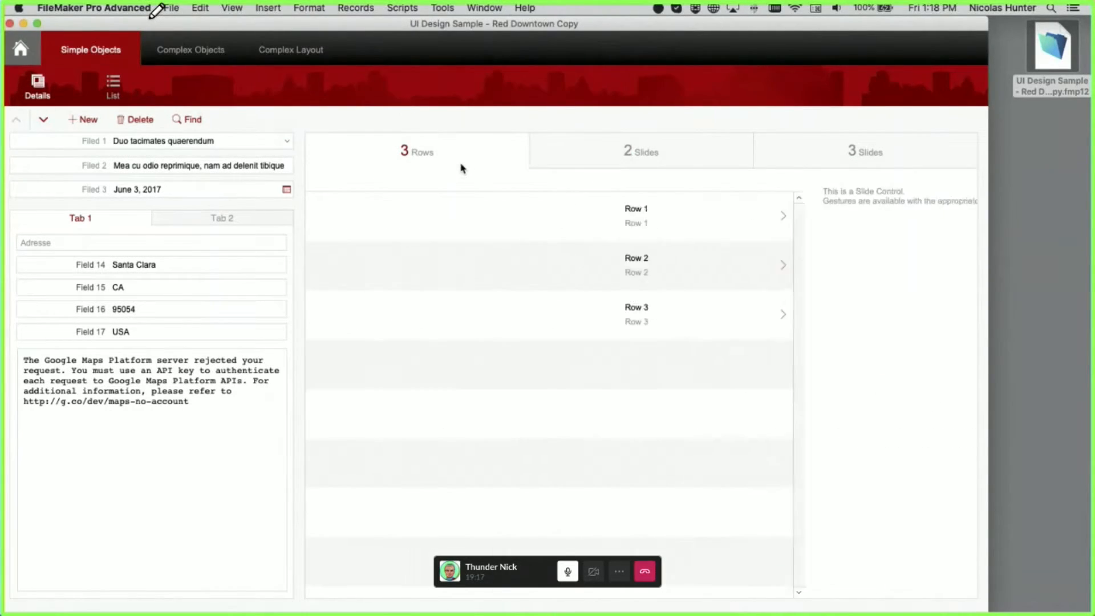
{"action": "scroll", "coordinate": [482, 153], "scroll_direction": "right", "scroll_amount": 3}
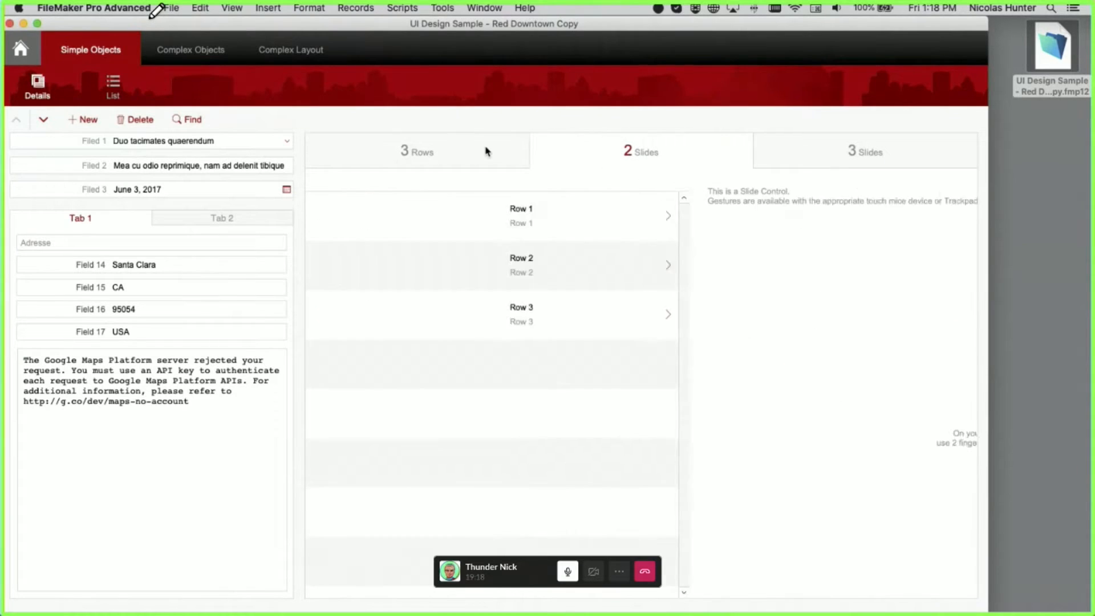
- Flip through the 3 Slides and 2 Slides panels, ending back on the 3 Rows list
{"action": "left_click", "coordinate": [870, 155]}
{"action": "left_click", "coordinate": [693, 147]}
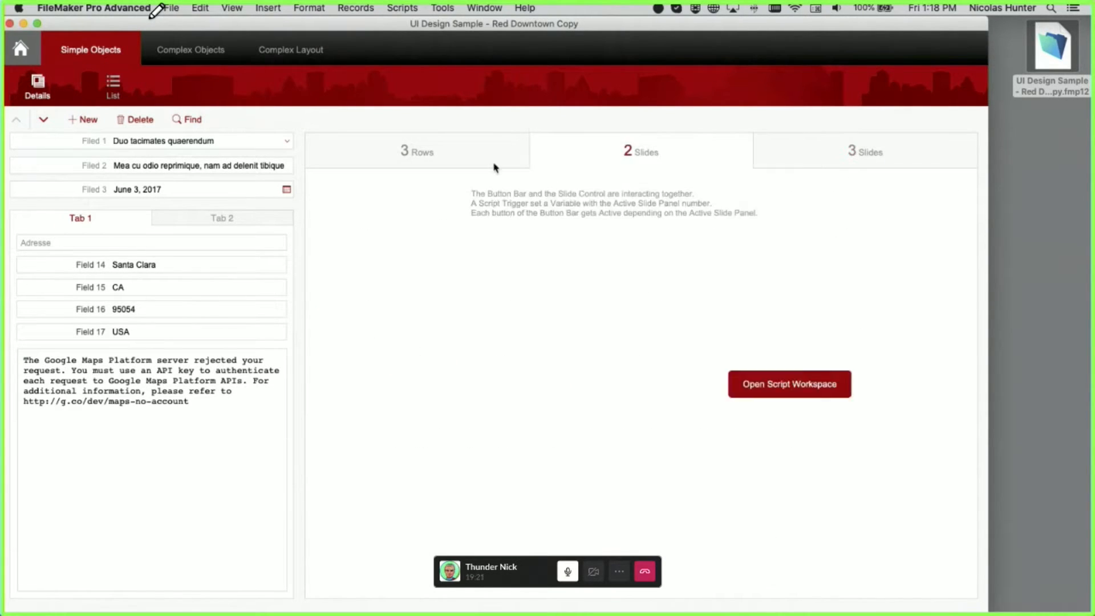
{"action": "left_click", "coordinate": [470, 162]}
{"action": "left_click", "coordinate": [868, 170]}
{"action": "scroll", "coordinate": [868, 170], "scroll_direction": "left", "scroll_amount": 6}
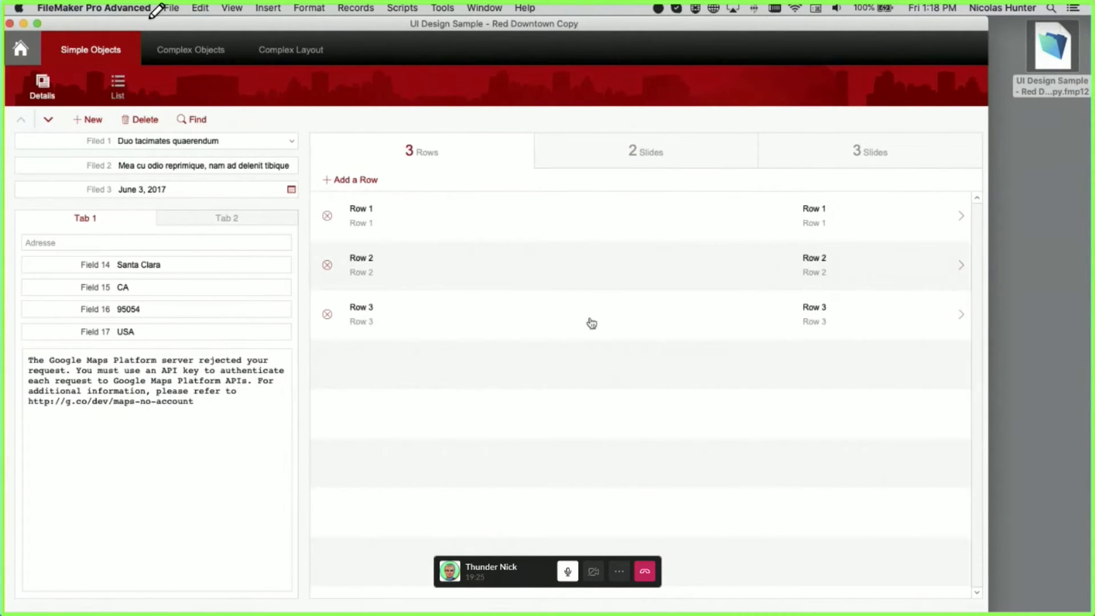
{"action": "scroll", "coordinate": [569, 369], "scroll_direction": "right", "scroll_amount": 2}
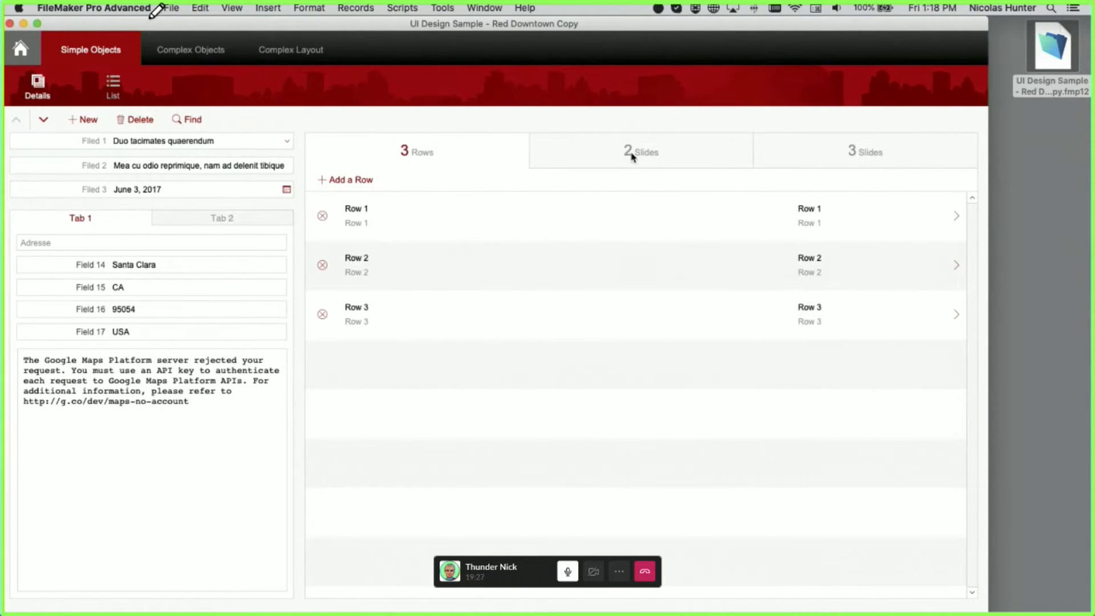
{"action": "left_click", "coordinate": [628, 154]}
{"action": "left_click", "coordinate": [500, 163]}
- In Layout mode, drag the Calculation slide tabs up over the red header, then undo the move
{"action": "key", "text": "super+l"}
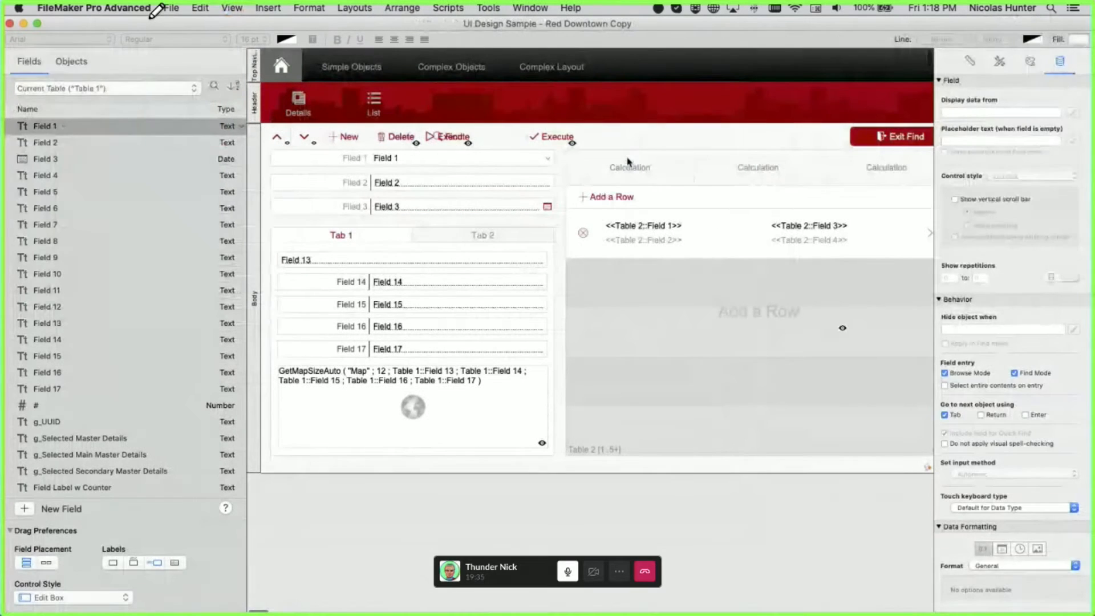
{"action": "left_click", "coordinate": [634, 166]}
{"action": "left_click", "coordinate": [649, 173]}
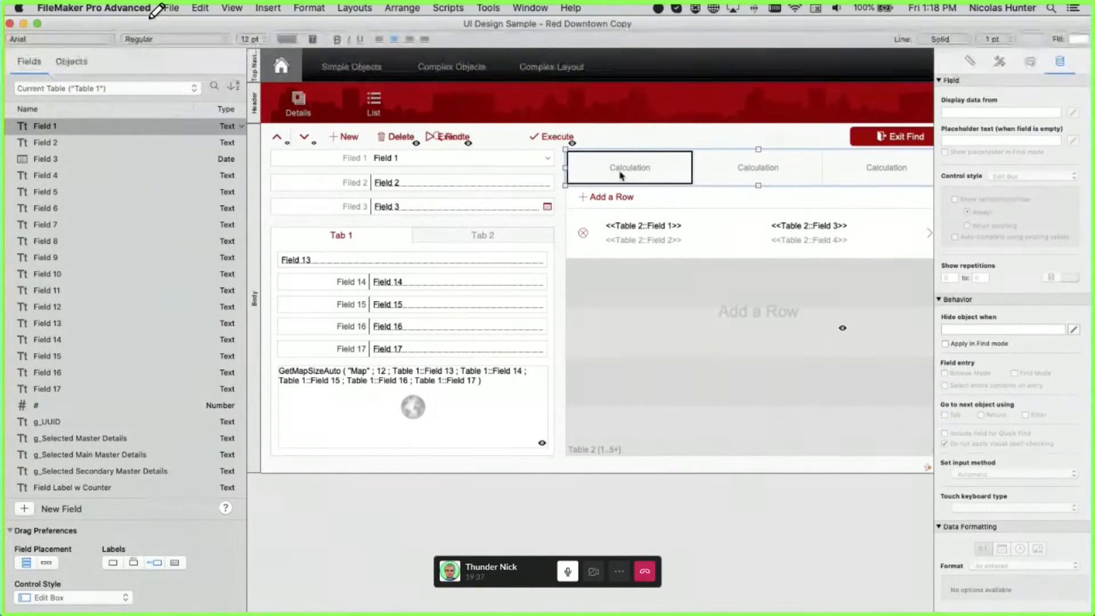
{"action": "left_click_drag", "start_coordinate": [661, 171], "coordinate": [554, 104]}
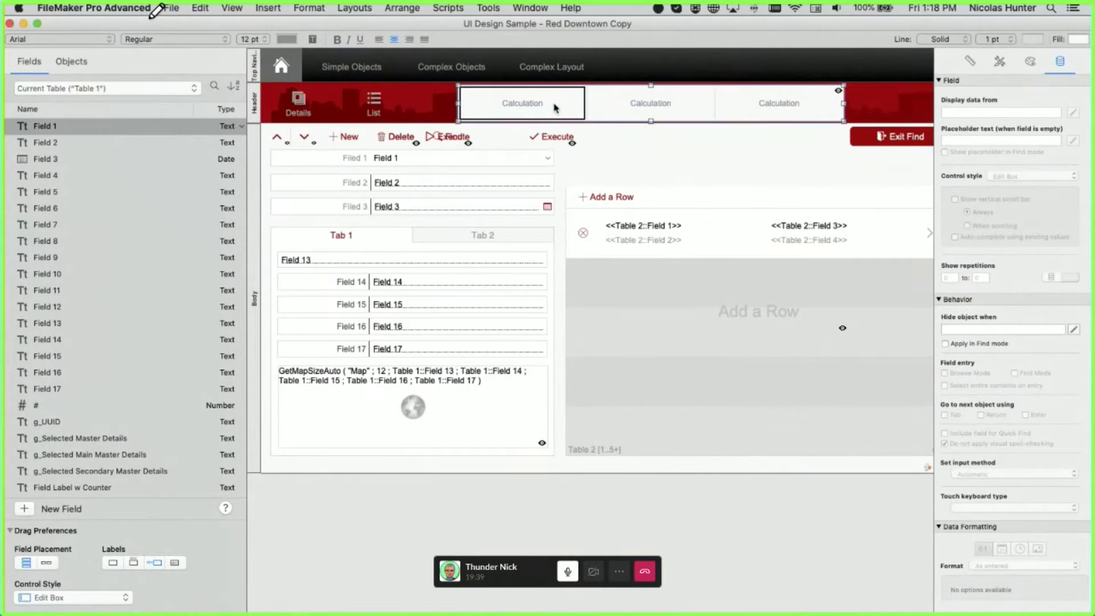
{"action": "key", "text": "super+z"}
- Drag the Calculation tabs up-right over the header, undo it, and show the layout tools again
{"action": "scroll", "coordinate": [621, 194], "scroll_direction": "right", "scroll_amount": 10}
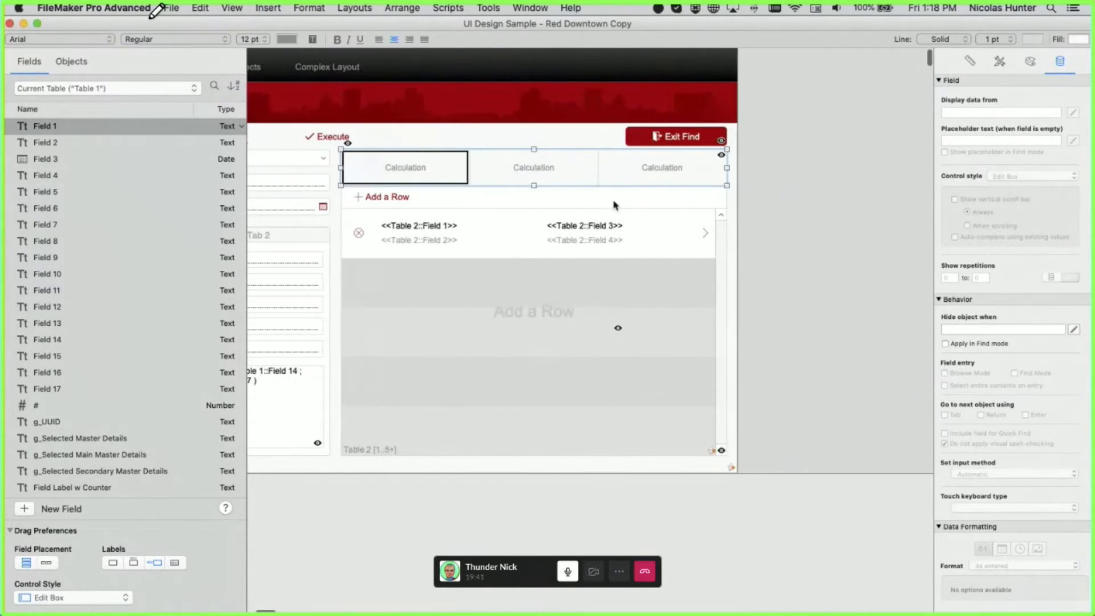
{"action": "scroll", "coordinate": [421, 173], "scroll_direction": "left", "scroll_amount": 1}
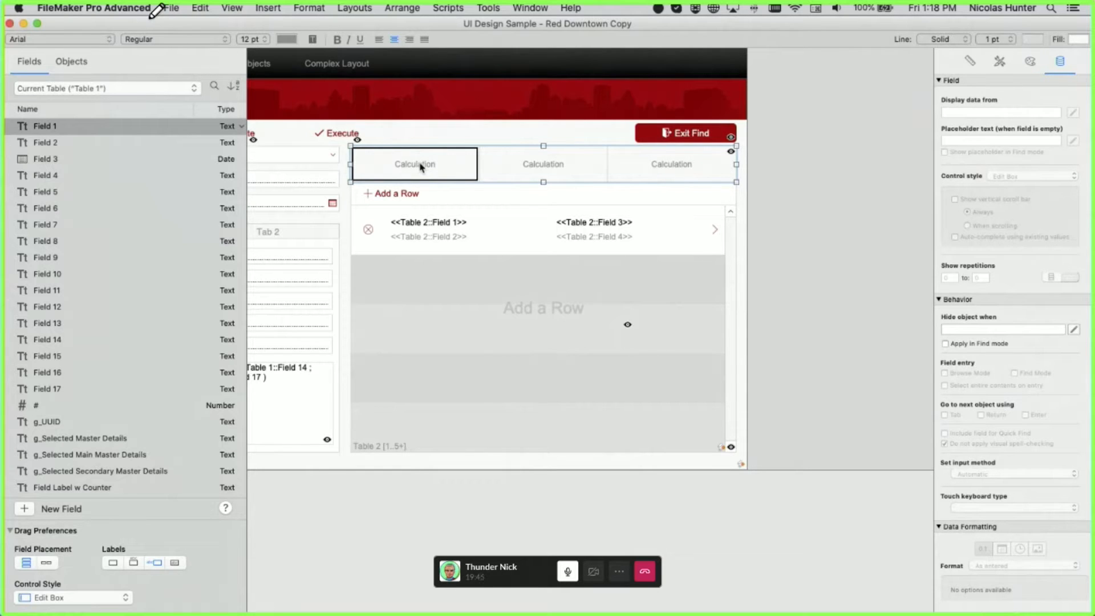
{"action": "left_click_drag", "start_coordinate": [426, 170], "coordinate": [455, 121]}
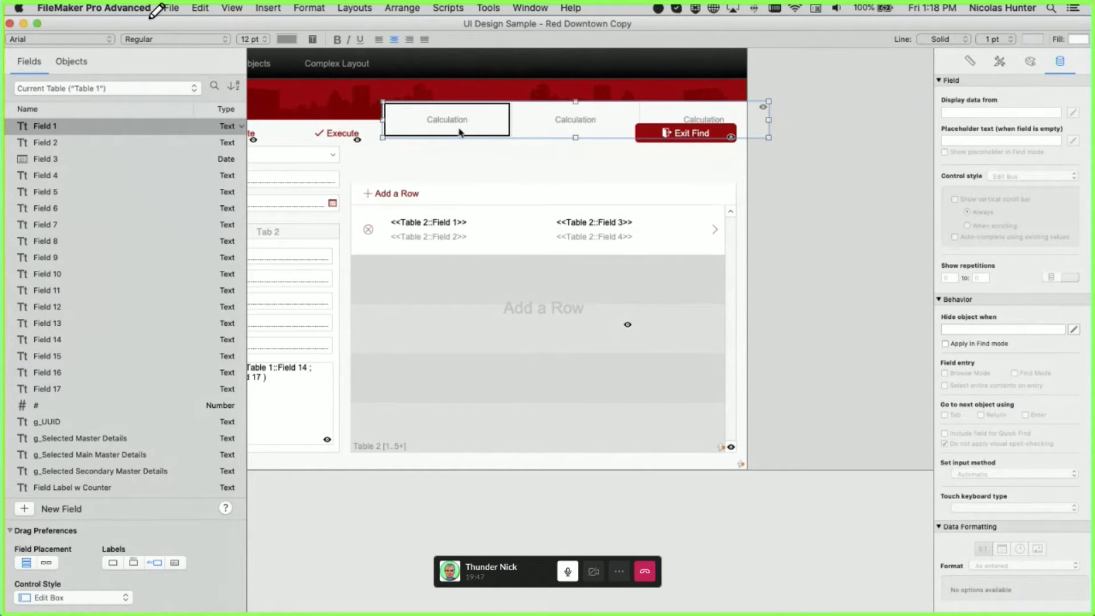
{"action": "key", "text": "super+z"}
{"action": "key", "text": "alt+super+s"}
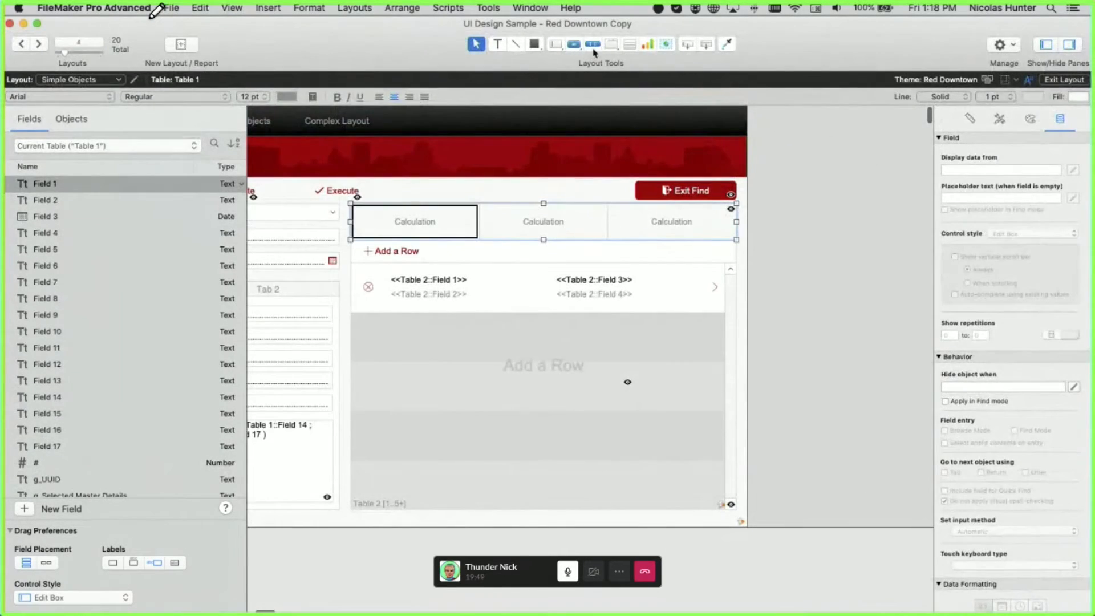
{"action": "left_click_drag", "start_coordinate": [496, 139], "coordinate": [686, 164]}
{"action": "type", "text": "2"}
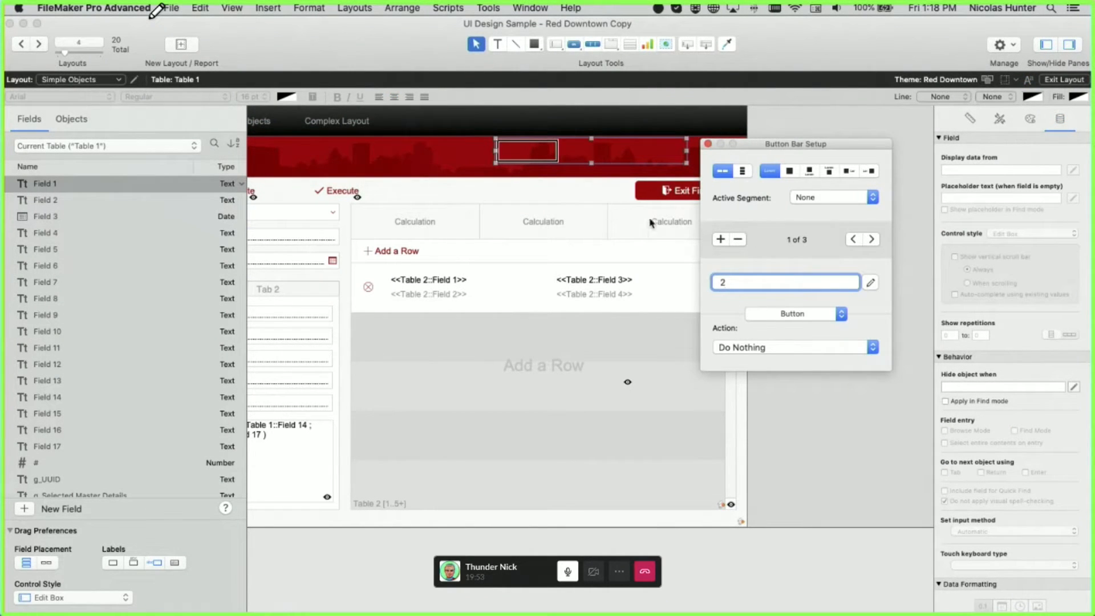
{"action": "left_click", "coordinate": [871, 239]}
{"action": "left_click", "coordinate": [871, 239]}
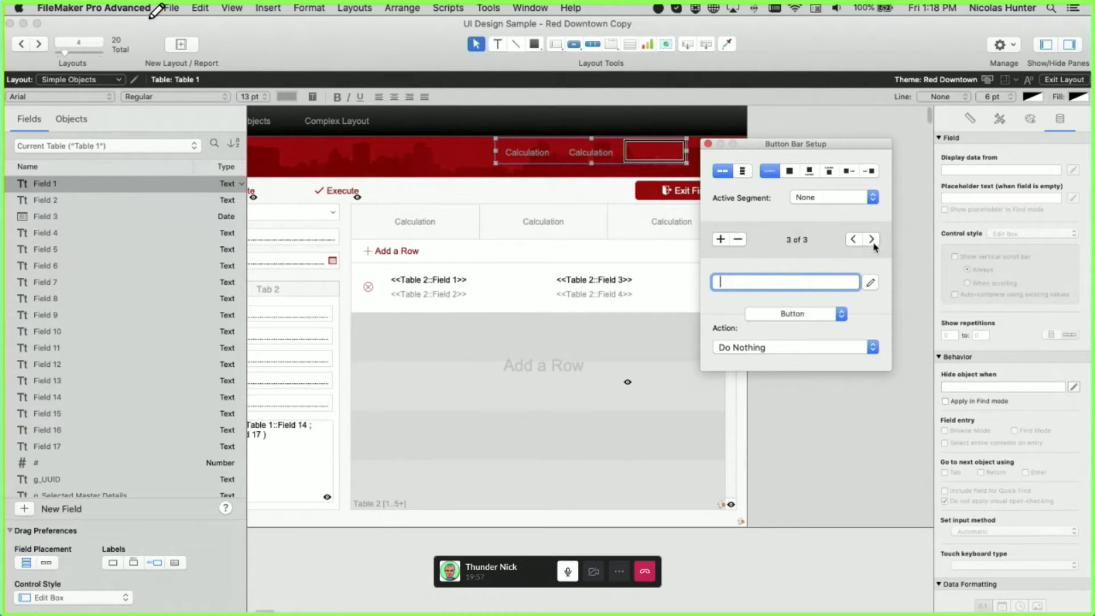
{"action": "type", "text": "3"}
{"action": "left_click", "coordinate": [635, 238]}
{"action": "left_click", "coordinate": [635, 143]}
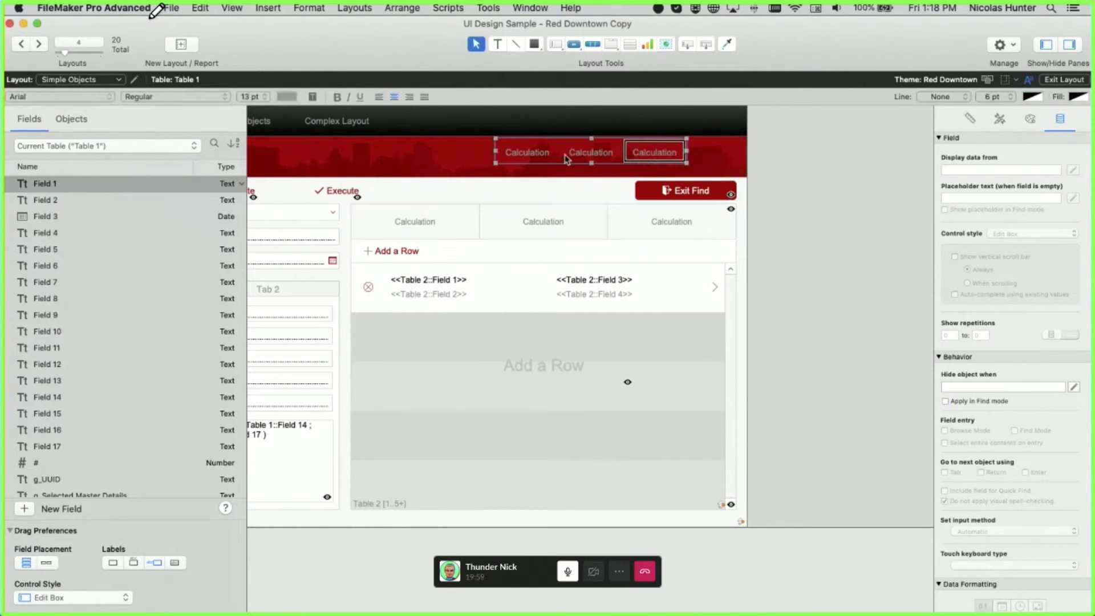
{"action": "left_click_drag", "start_coordinate": [525, 164], "coordinate": [453, 201]}
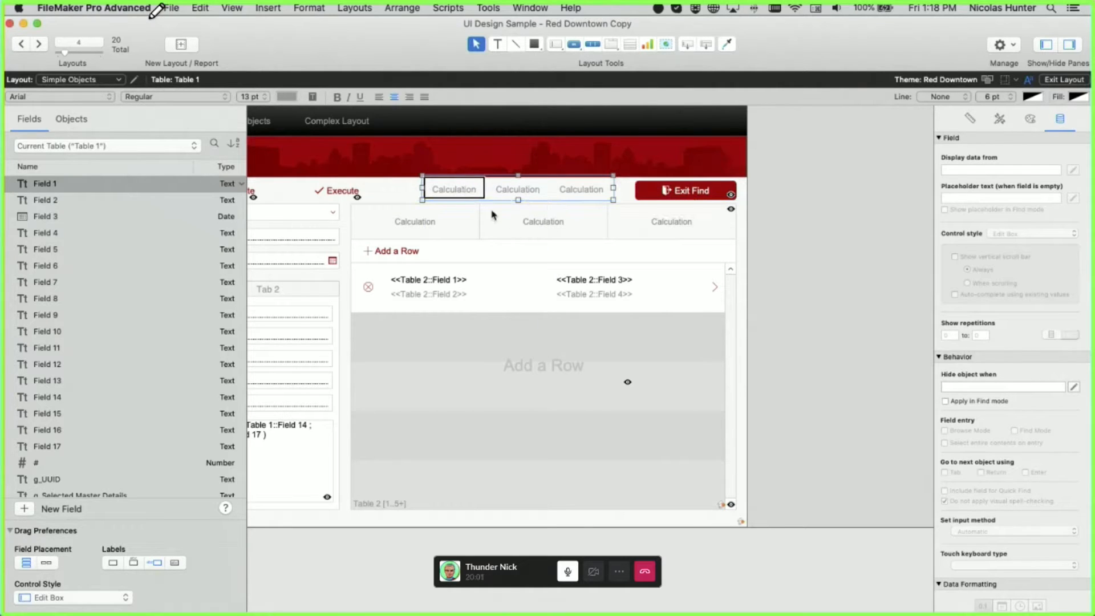
{"action": "left_click_drag", "start_coordinate": [520, 195], "coordinate": [520, 208]}
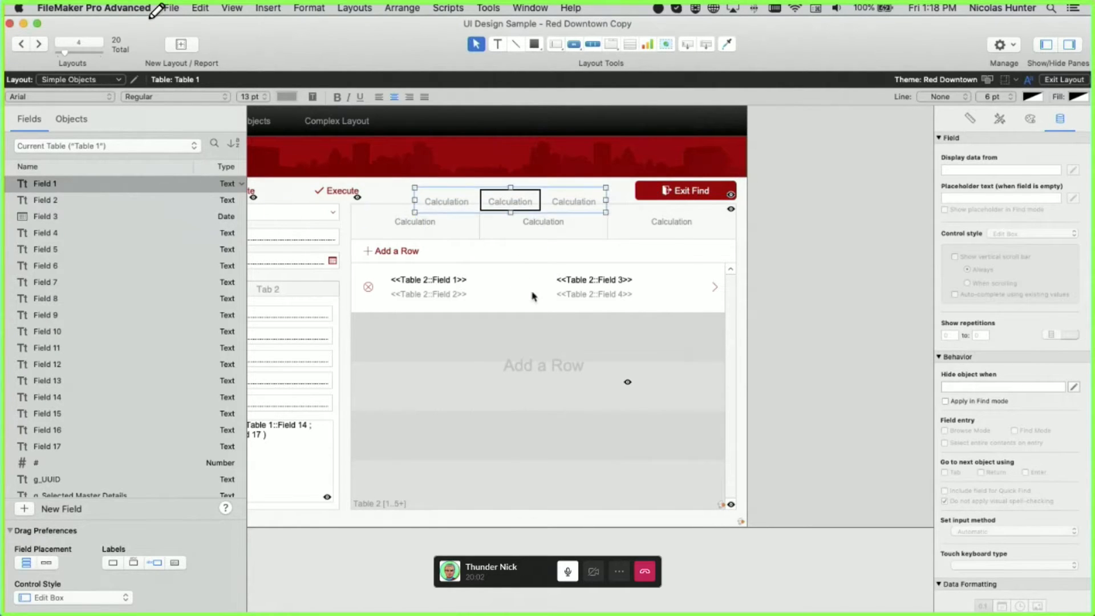
{"action": "left_click", "coordinate": [519, 256]}
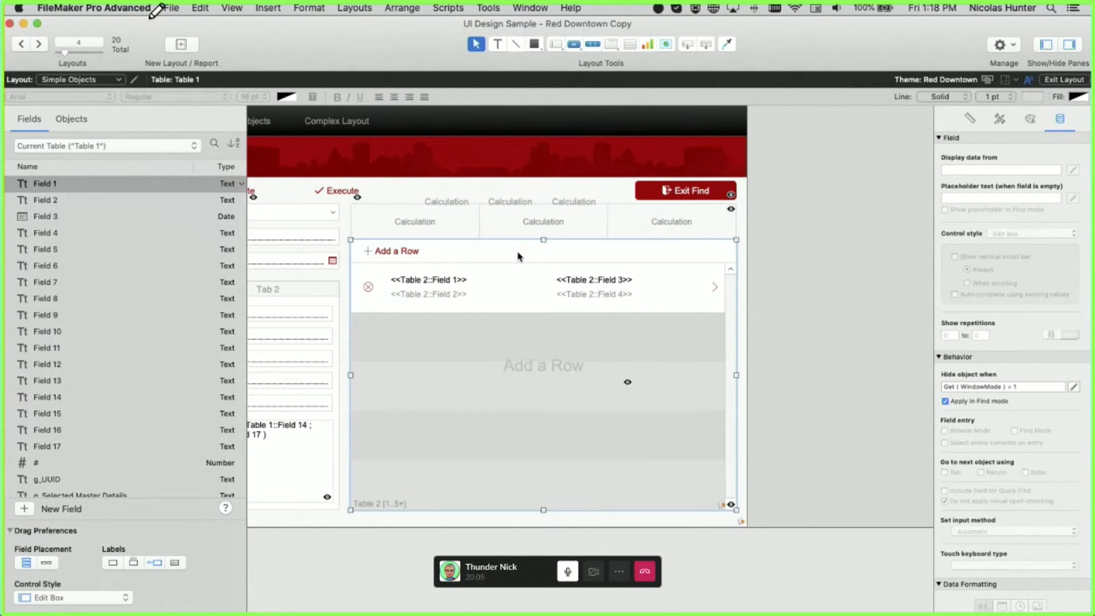
{"action": "left_click", "coordinate": [515, 209]}
{"action": "key", "text": "Delete"}
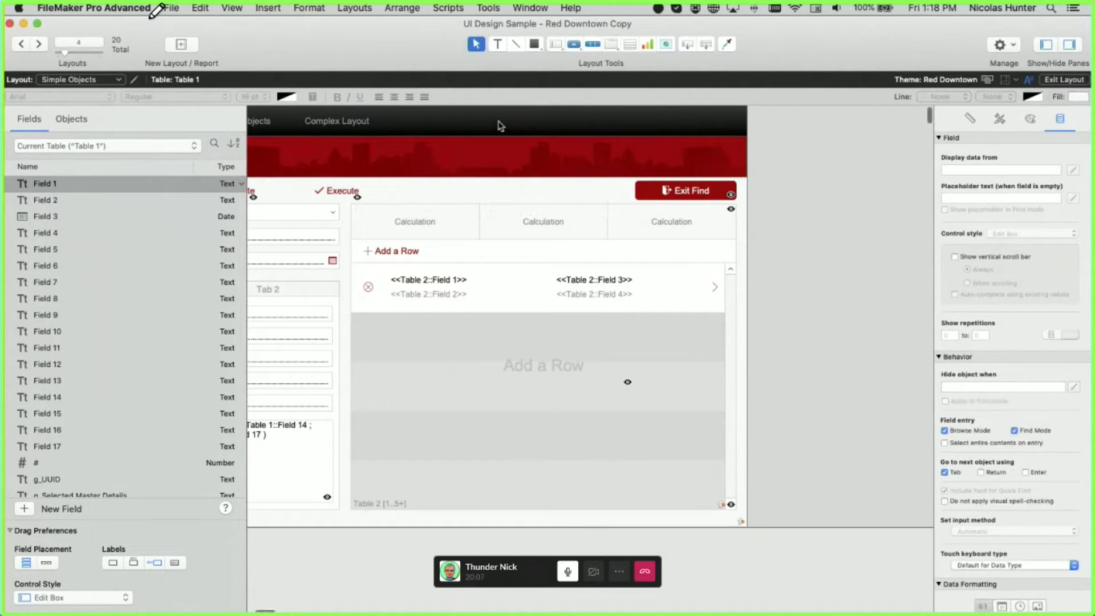
{"action": "left_click", "coordinate": [574, 44]}
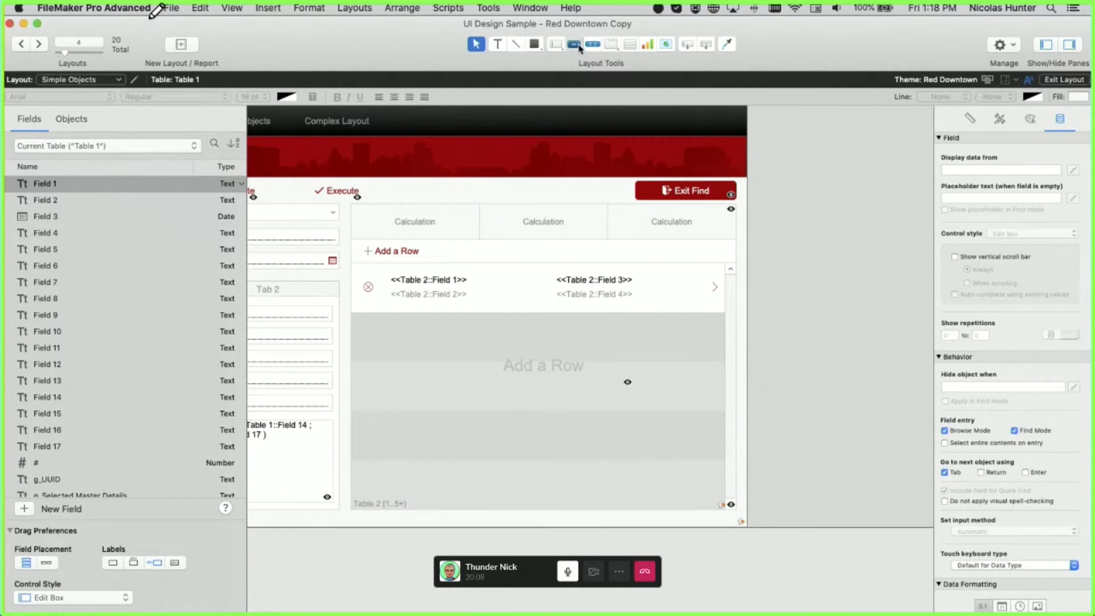
{"action": "left_click", "coordinate": [611, 44]}
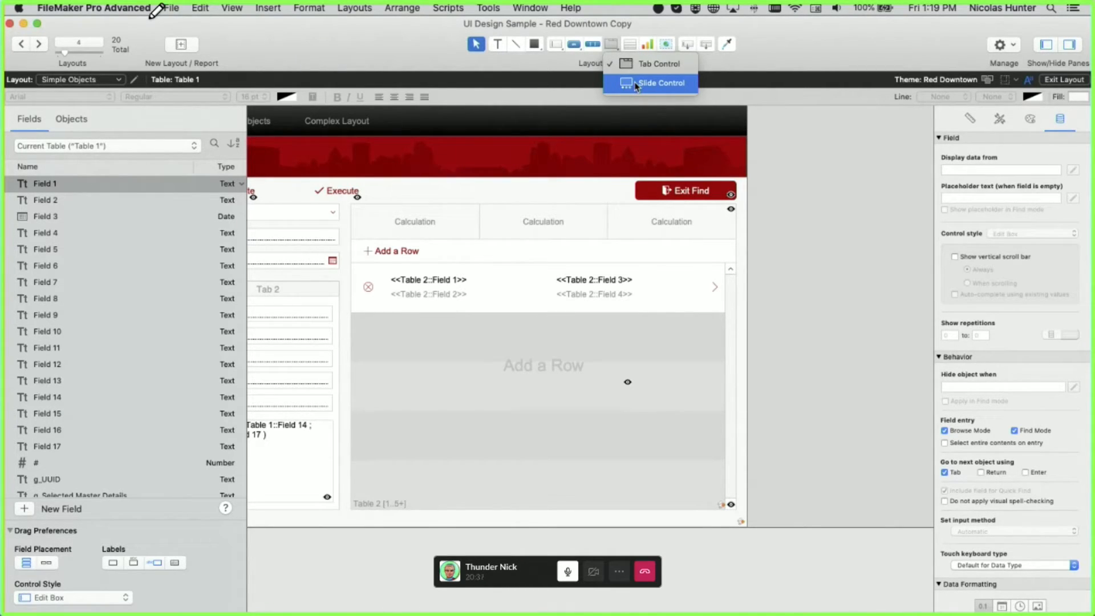
{"action": "left_click", "coordinate": [603, 118]}
{"action": "scroll", "coordinate": [603, 118], "scroll_direction": "left", "scroll_amount": 2}
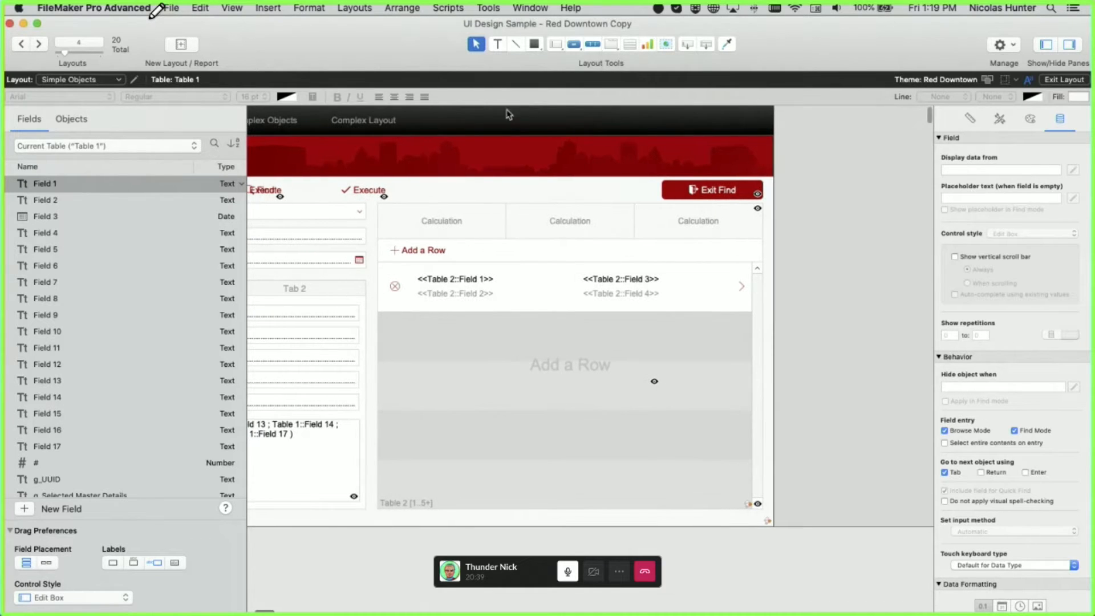
{"action": "left_click", "coordinate": [488, 7]}
{"action": "left_click", "coordinate": [501, 51]}
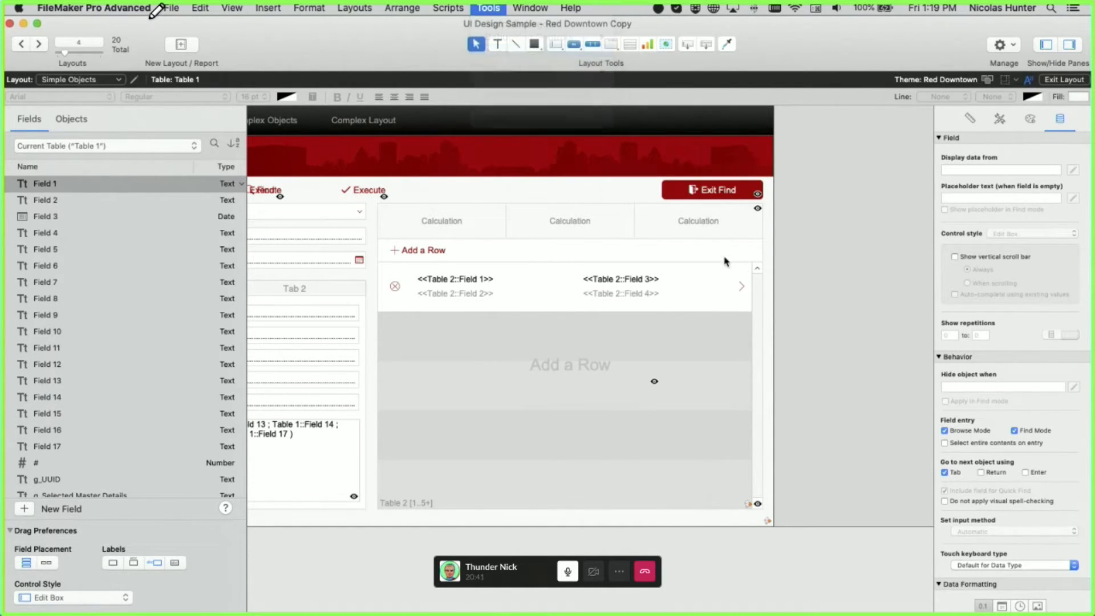
{"action": "left_click", "coordinate": [722, 84]}
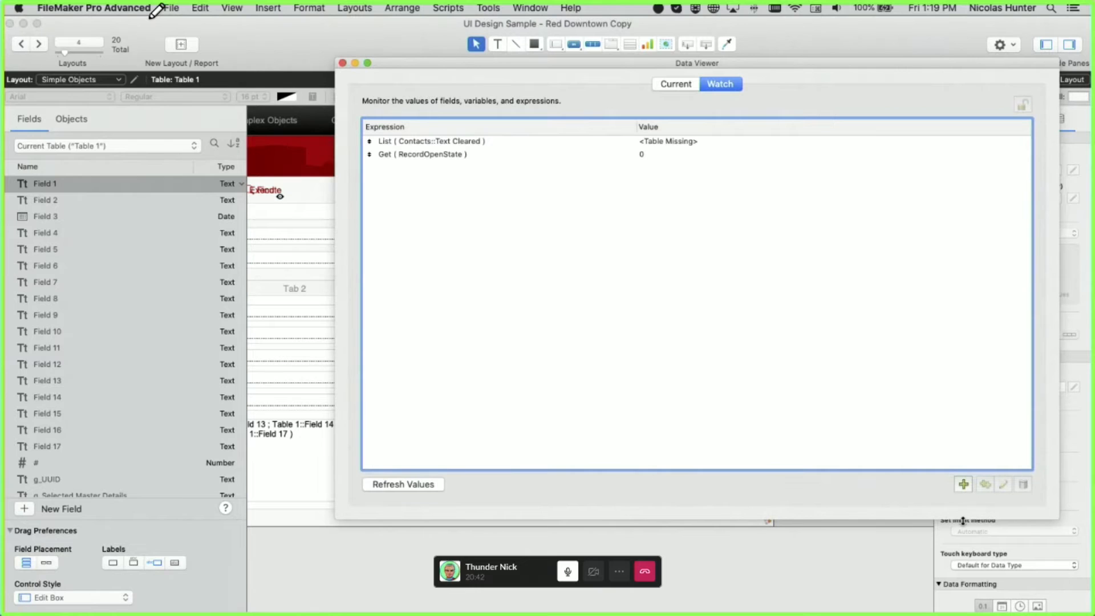
{"action": "left_click", "coordinate": [964, 484]}
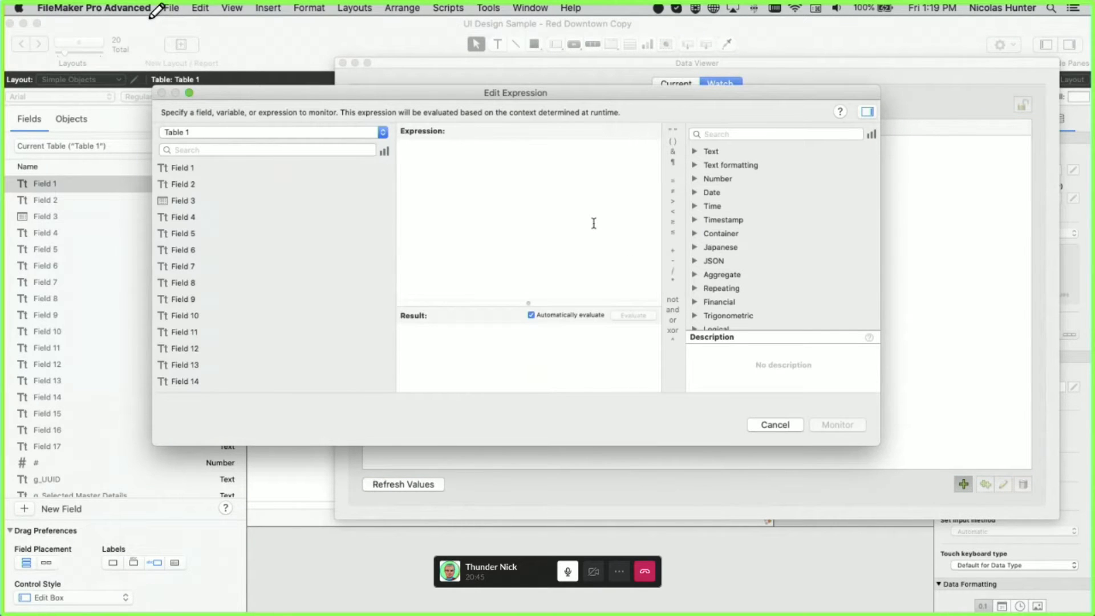
{"action": "type", "text": "pan"}
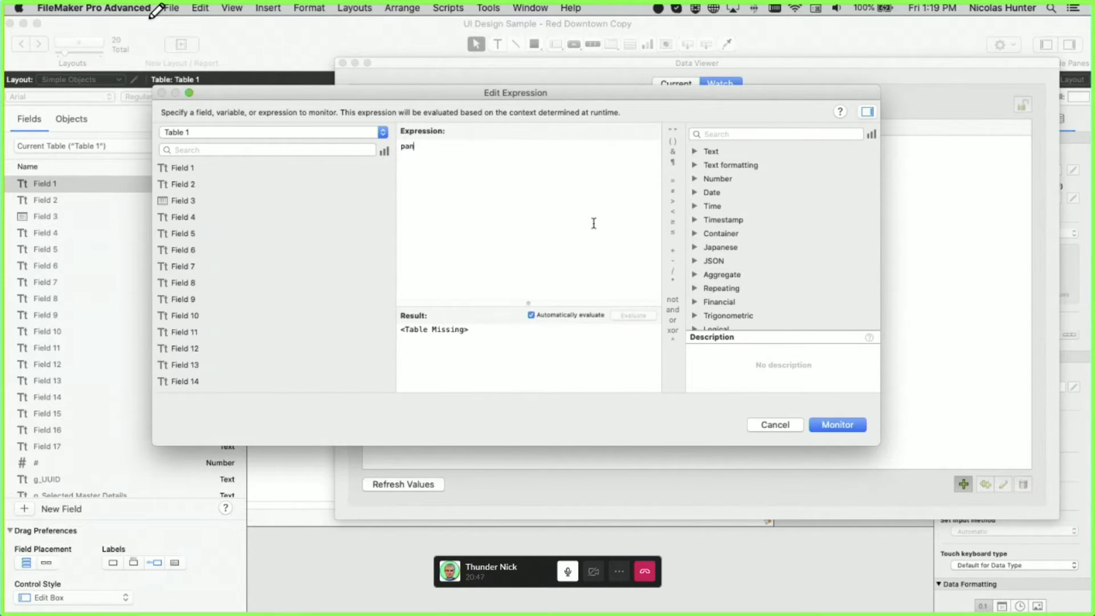
{"action": "key", "text": "BackSpace"}
{"action": "key", "text": "BackSpace"}
{"action": "key", "text": "BackSpace"}
{"action": "left_click", "coordinate": [813, 134]}
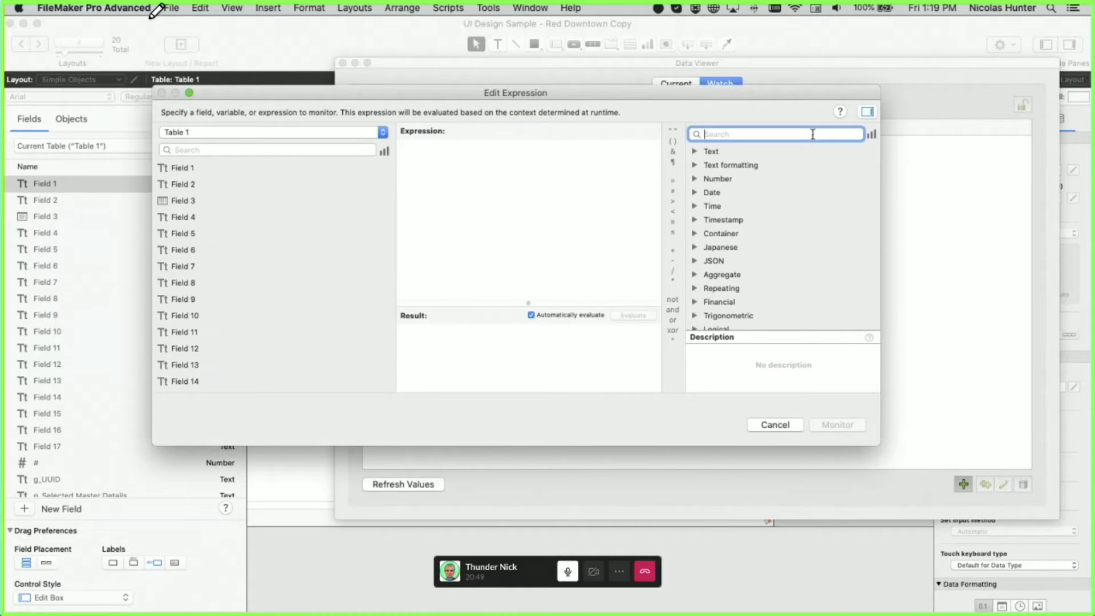
{"action": "type", "text": "pane"}
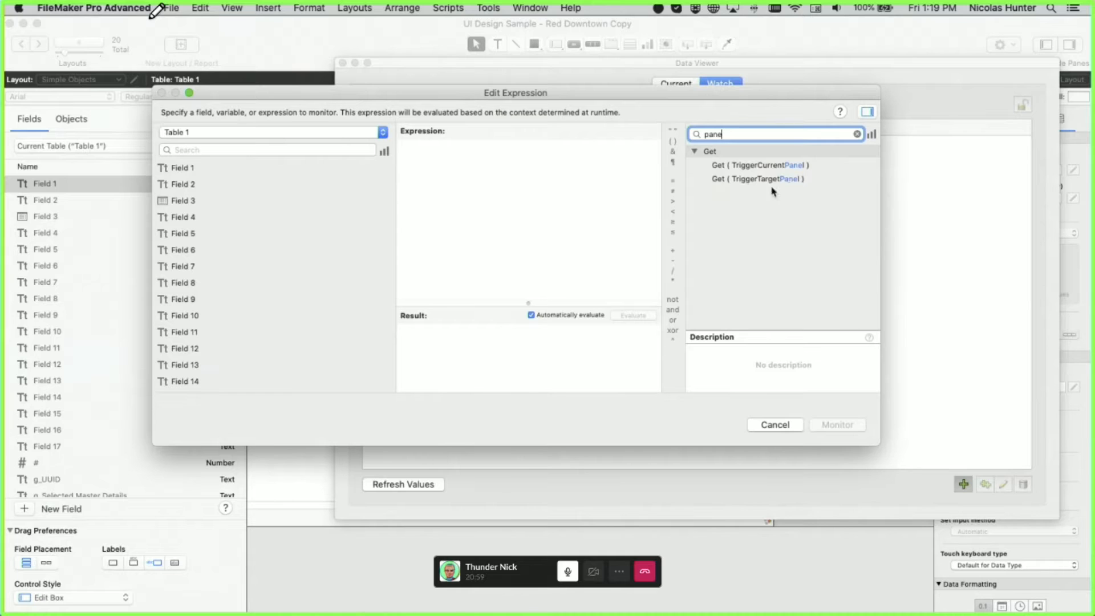
{"action": "key", "text": "Escape"}
{"action": "key", "text": "Escape"}
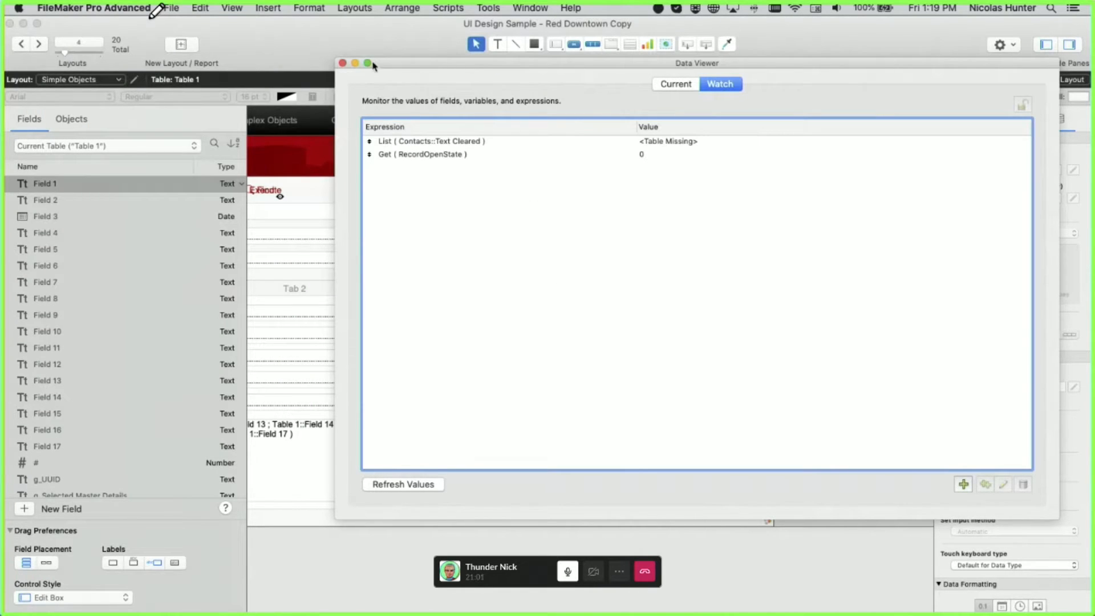
{"action": "left_click", "coordinate": [342, 63]}
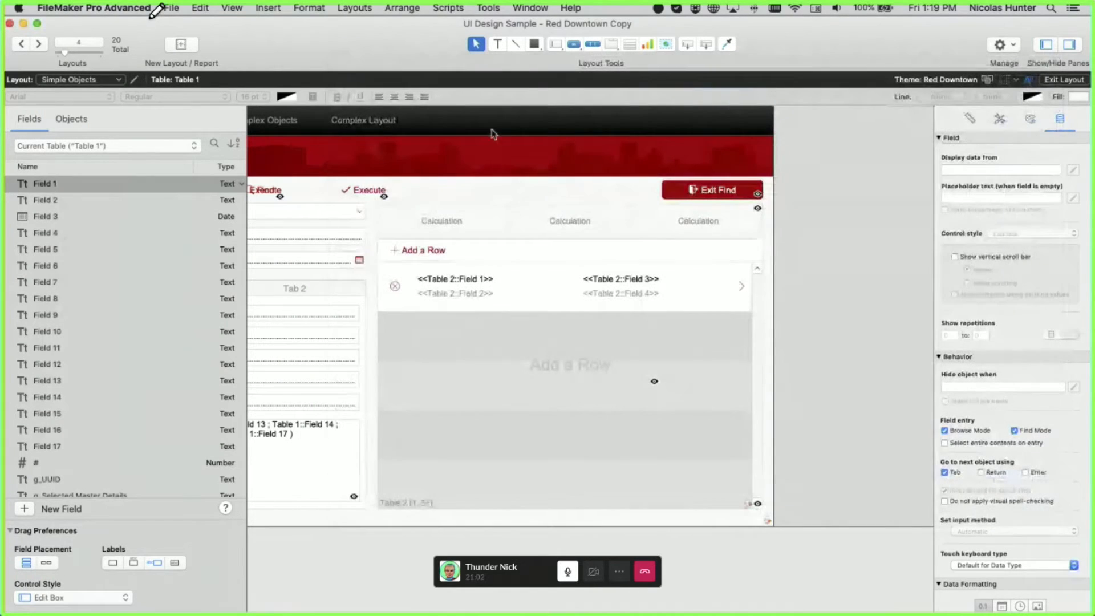
{"action": "left_click", "coordinate": [612, 44]}
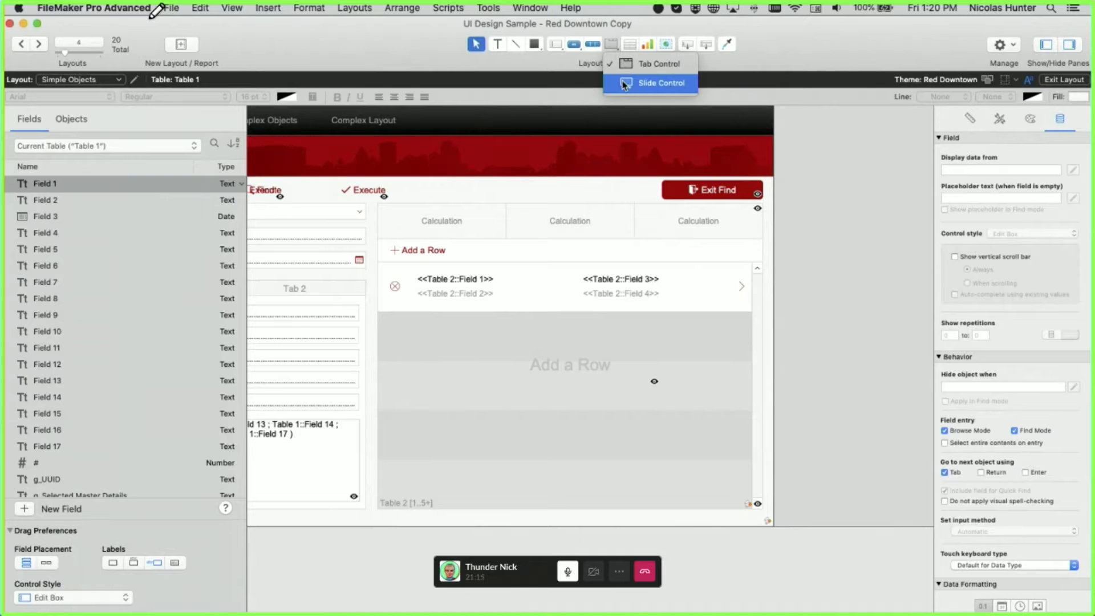
{"action": "left_click", "coordinate": [624, 83]}
{"action": "left_click_drag", "start_coordinate": [549, 181], "coordinate": [787, 395]}
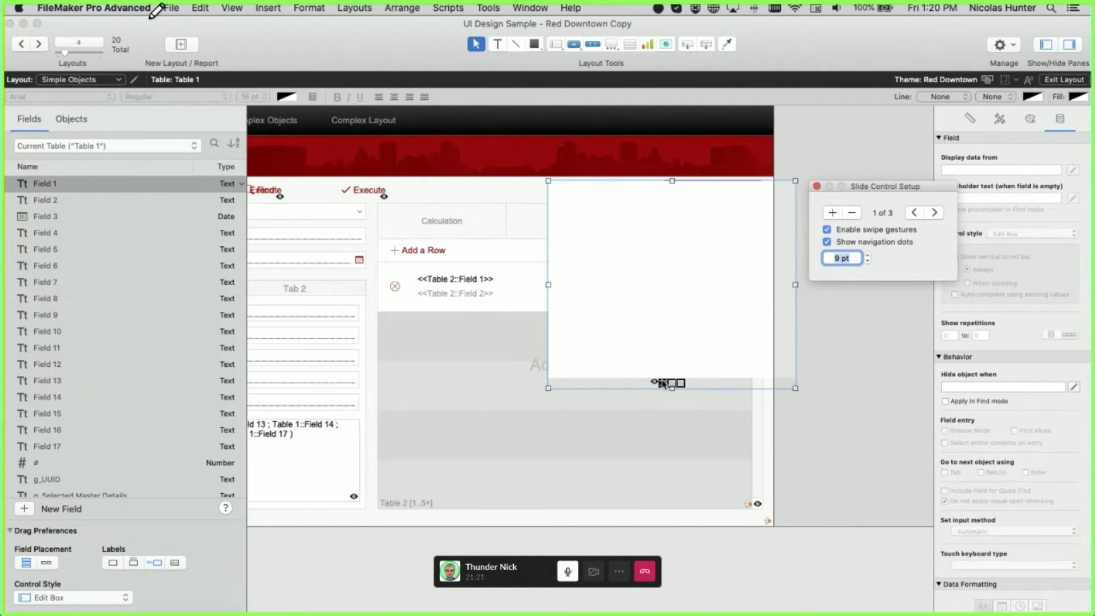
{"action": "left_click", "coordinate": [867, 250]}
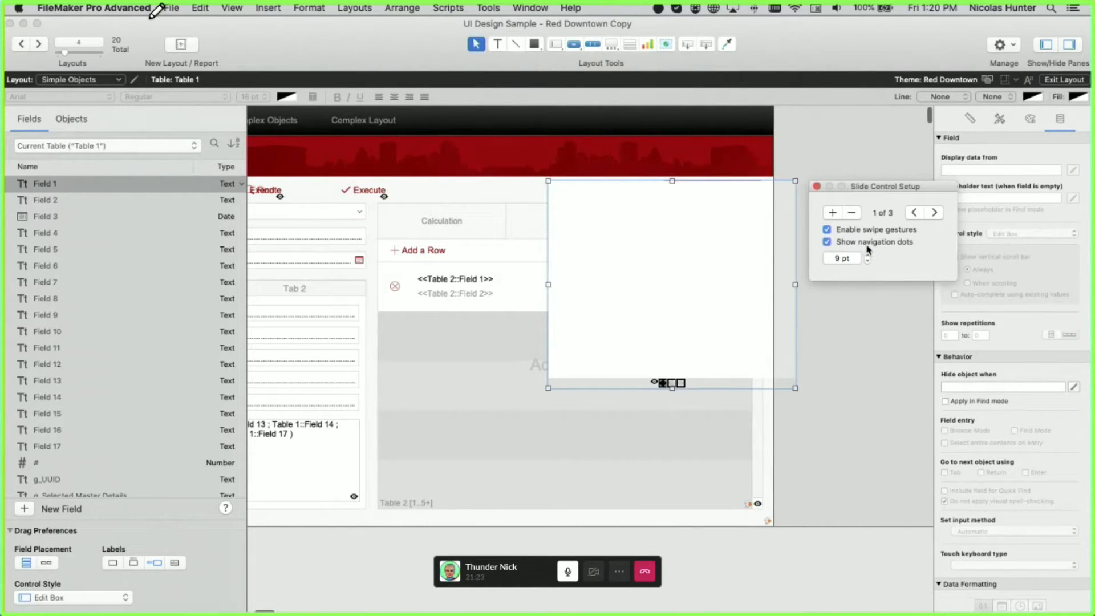
{"action": "left_click", "coordinate": [863, 235]}
{"action": "left_click", "coordinate": [871, 232]}
{"action": "left_click", "coordinate": [855, 234]}
{"action": "left_click", "coordinate": [908, 231]}
{"action": "left_click", "coordinate": [936, 214]}
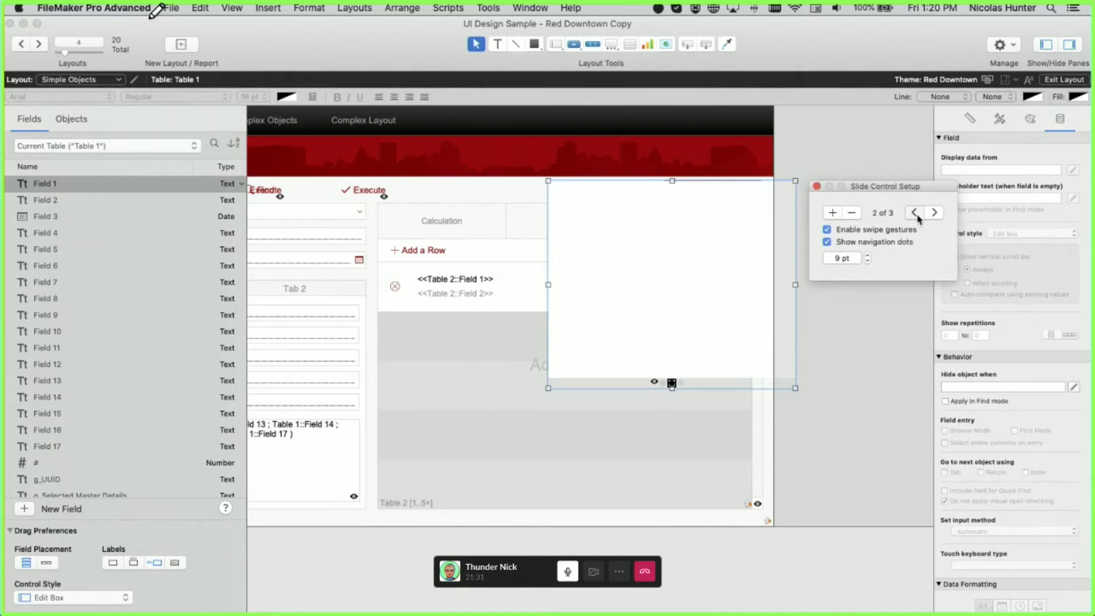
{"action": "left_click", "coordinate": [832, 213]}
{"action": "left_click", "coordinate": [832, 213]}
{"action": "left_click", "coordinate": [833, 213]}
{"action": "left_click", "coordinate": [833, 213]}
{"action": "left_click", "coordinate": [832, 213]}
{"action": "left_click", "coordinate": [832, 212]}
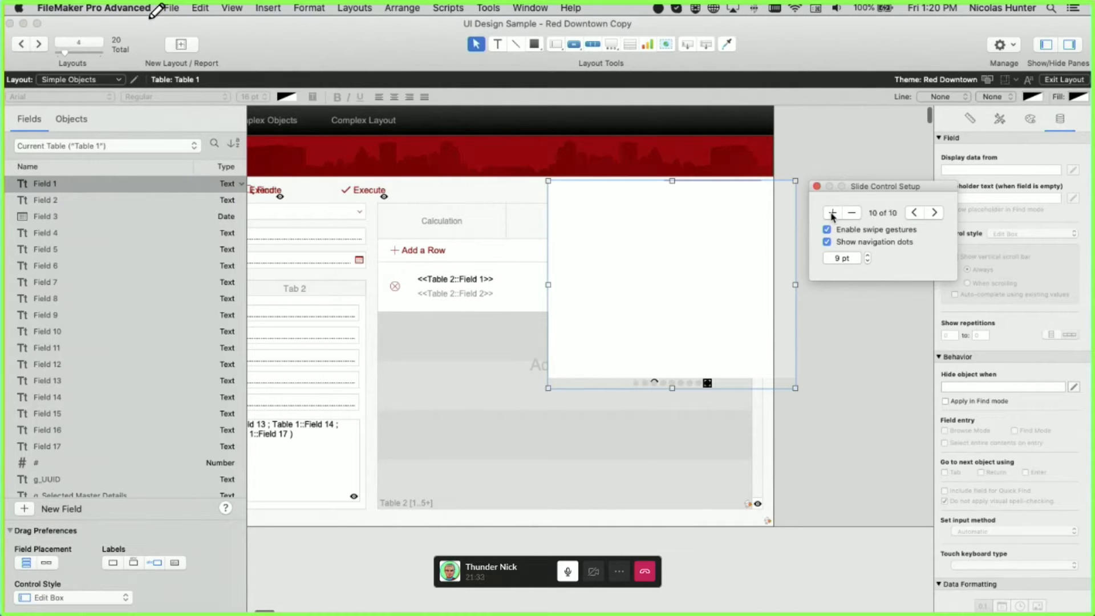
{"action": "left_click", "coordinate": [832, 213]}
{"action": "left_click", "coordinate": [832, 213]}
{"action": "left_click", "coordinate": [817, 186]}
{"action": "left_click_drag", "start_coordinate": [674, 286], "coordinate": [615, 333]}
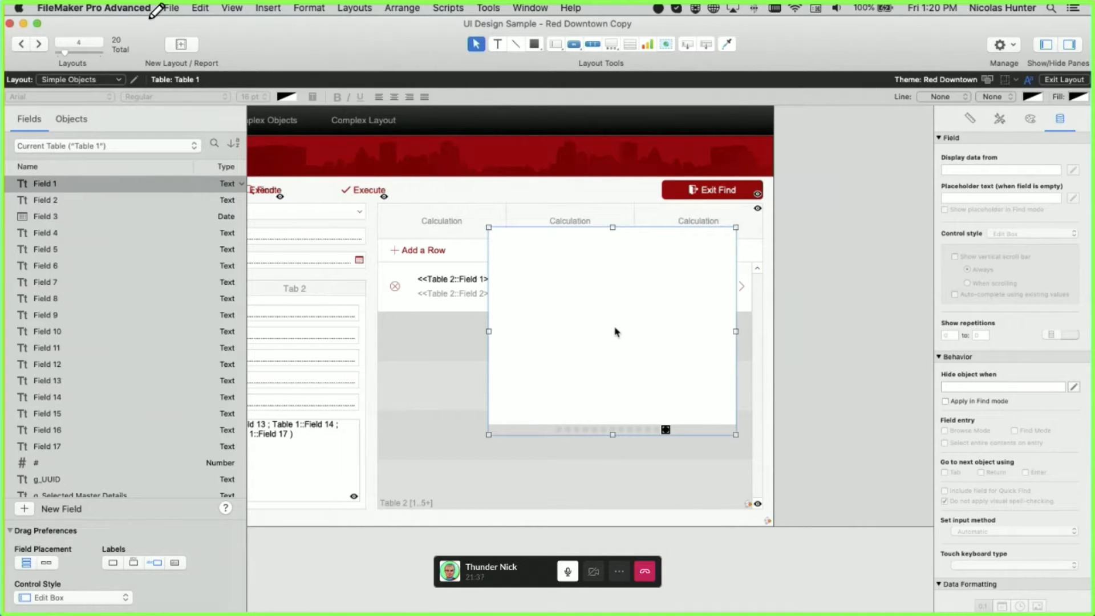
{"action": "key", "text": "Delete"}
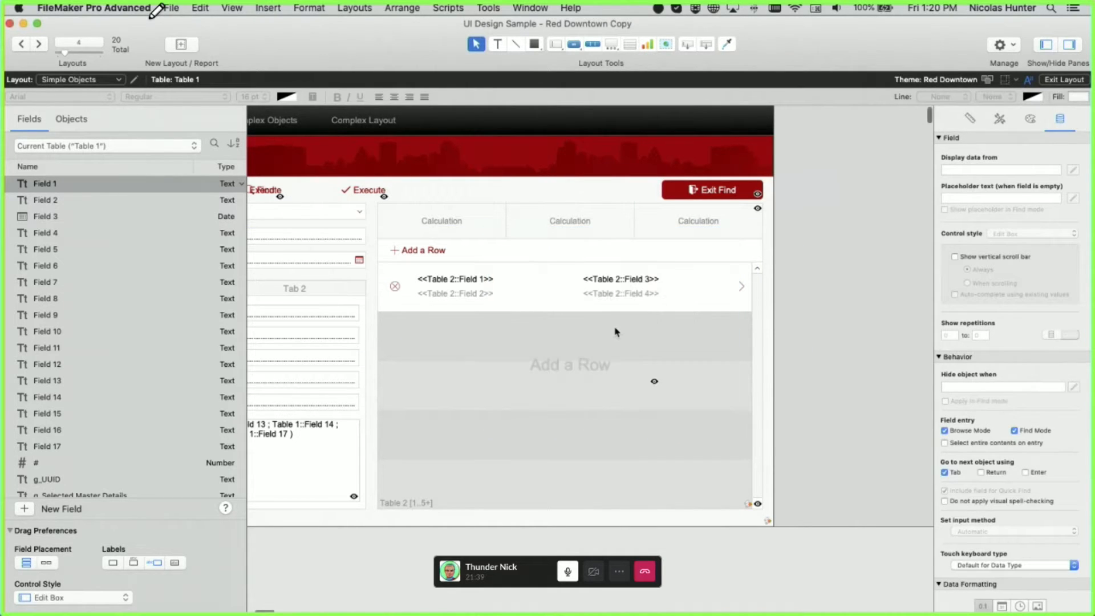
- Open the slide control's Slide Control Setup and show the Objects list in the left pane
{"action": "left_click", "coordinate": [602, 256]}
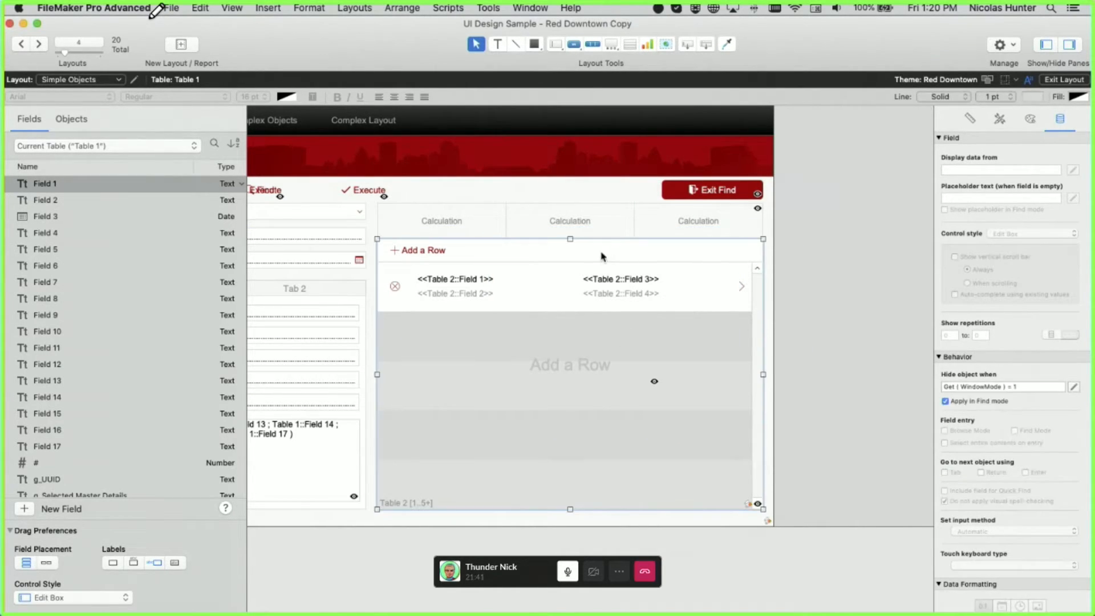
{"action": "double_click", "coordinate": [597, 252]}
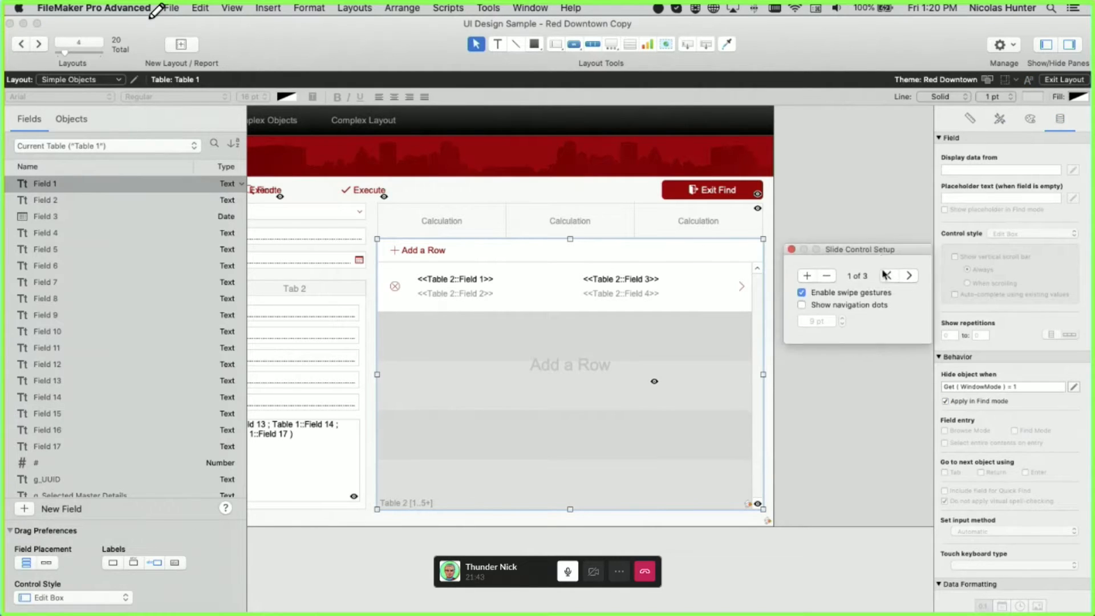
{"action": "left_click_drag", "start_coordinate": [881, 234], "coordinate": [744, 238]}
{"action": "left_click", "coordinate": [71, 120]}
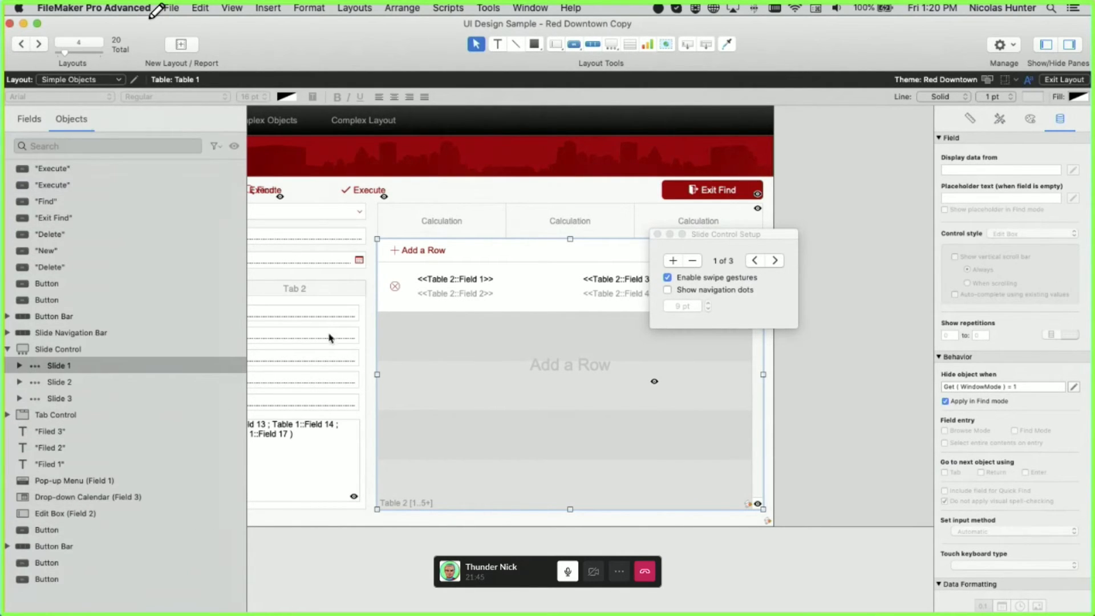
{"action": "left_click_drag", "start_coordinate": [212, 54], "coordinate": [220, 54]}
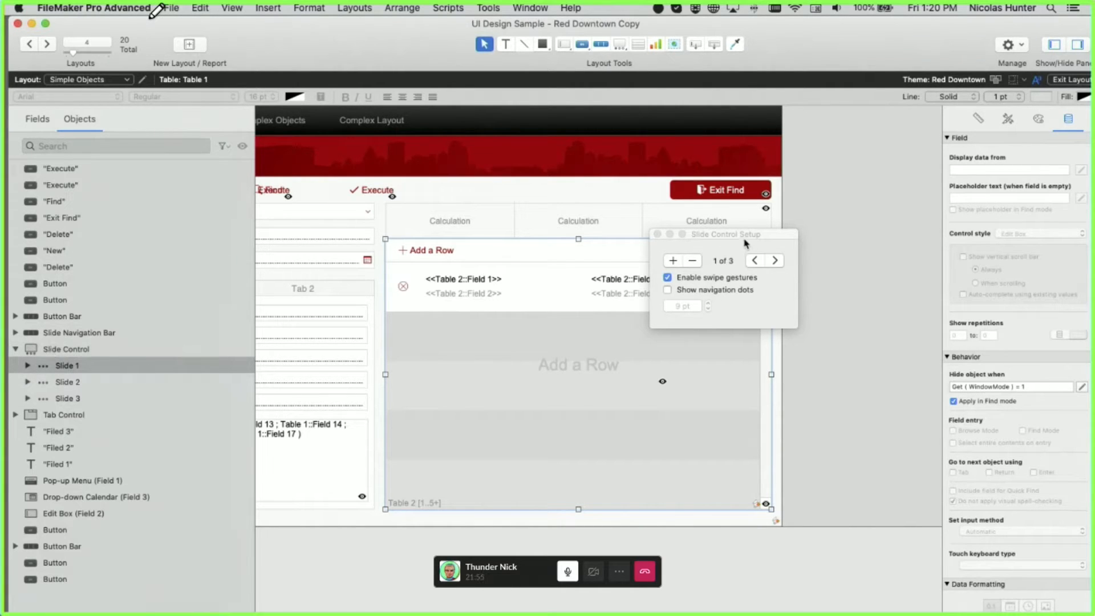
{"action": "left_click_drag", "start_coordinate": [745, 243], "coordinate": [691, 284]}
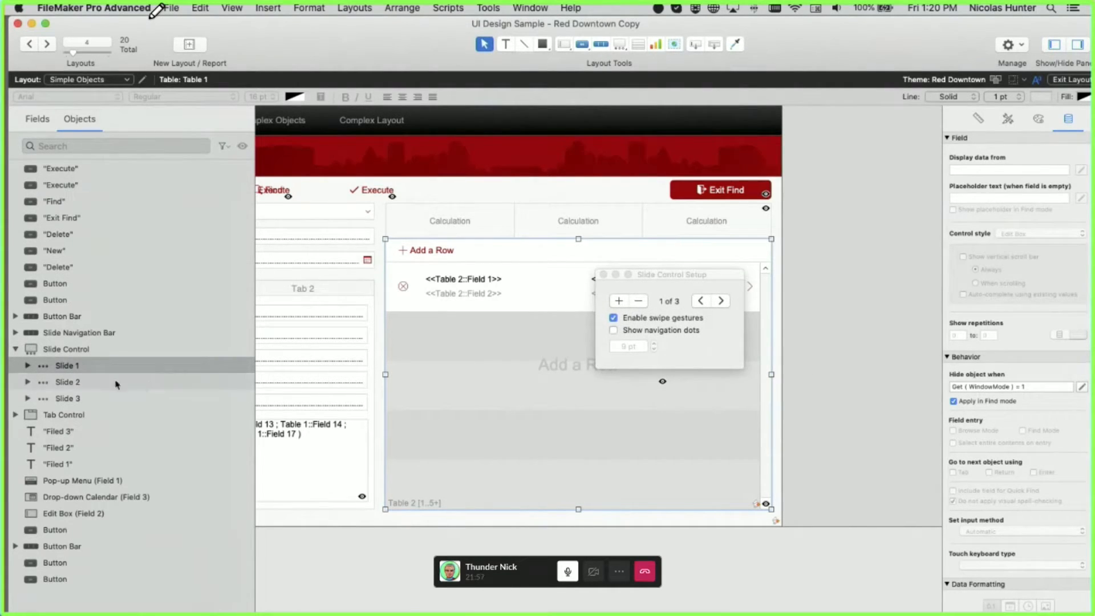
- Step through Slides 1, 2 and 3 in the Objects list, ending on Slide 3's content
{"action": "left_click", "coordinate": [116, 383]}
{"action": "left_click", "coordinate": [101, 399]}
{"action": "left_click", "coordinate": [93, 381]}
{"action": "left_click", "coordinate": [89, 365]}
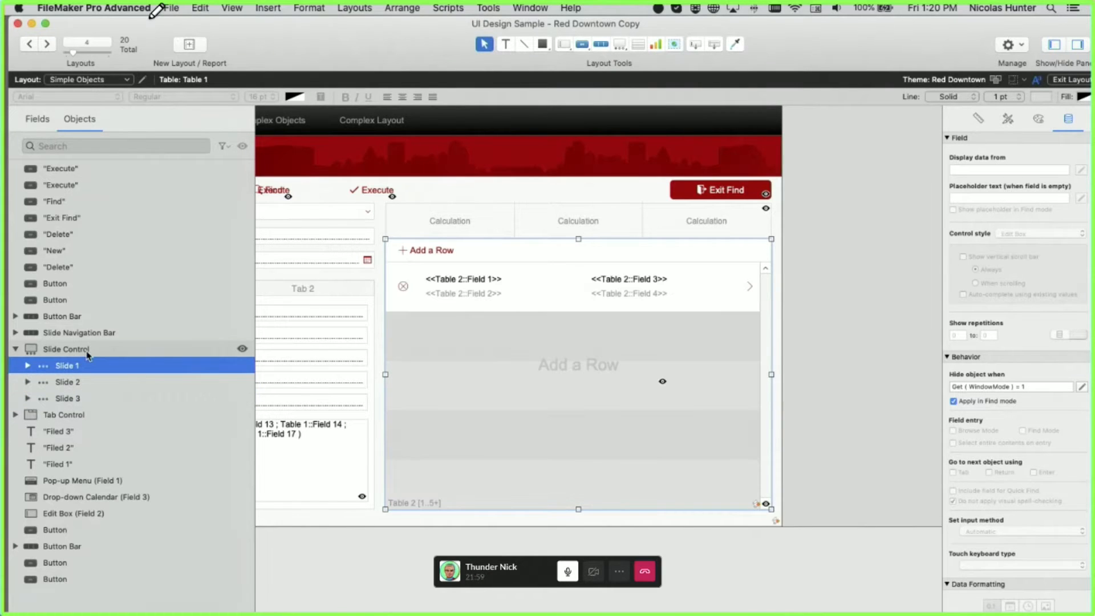
{"action": "left_click", "coordinate": [86, 381]}
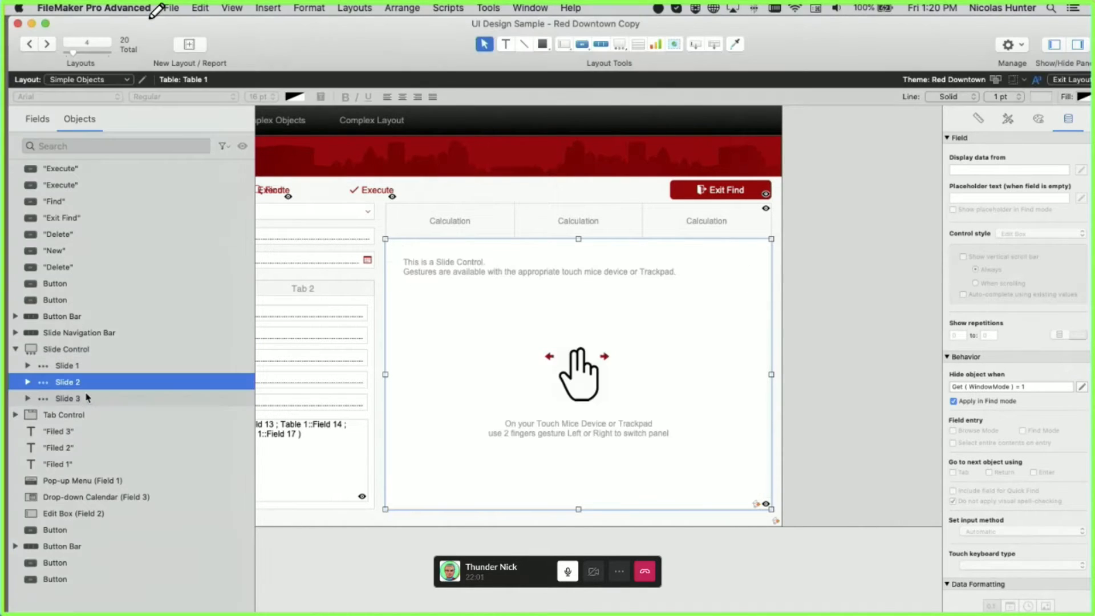
{"action": "left_click", "coordinate": [85, 399]}
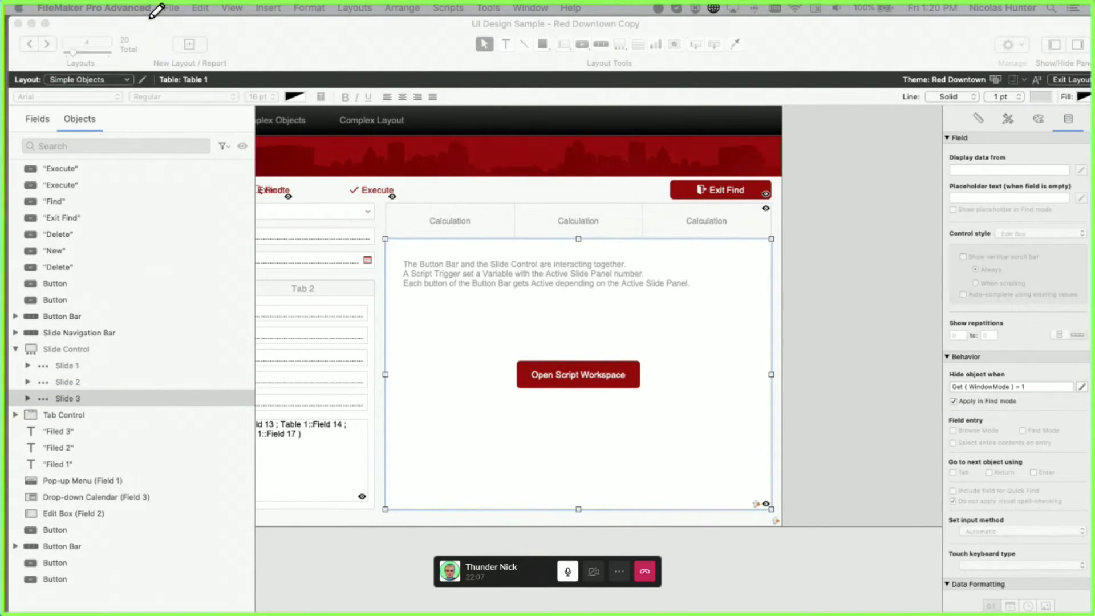
{"action": "left_click", "coordinate": [574, 417]}
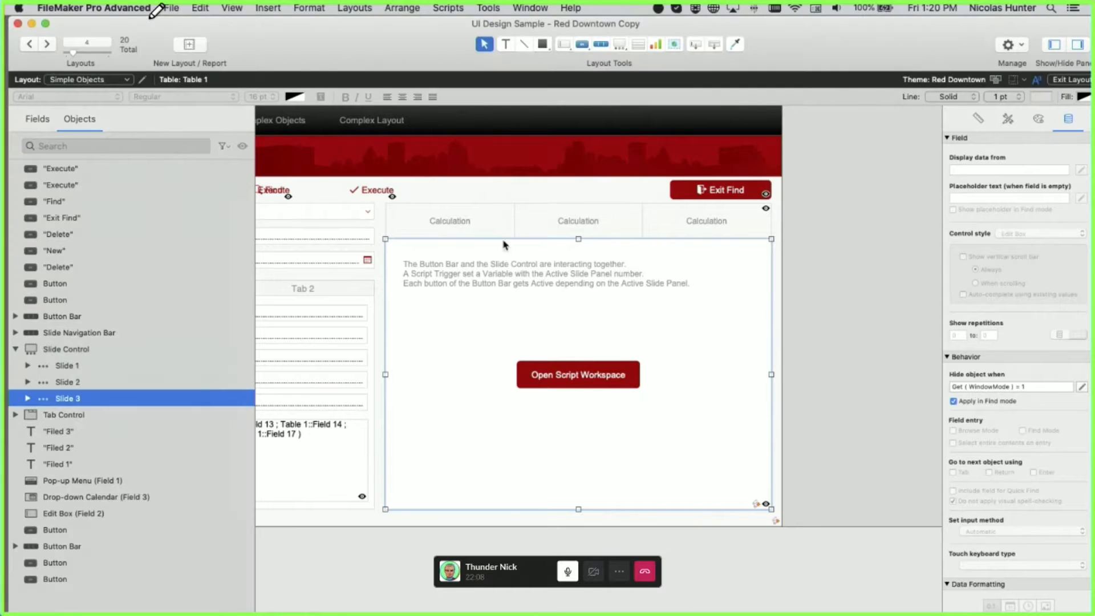
- Switch among Slides 1–3, inspect Slide 1's Add a Row and portal objects, and settle on Slide 2
{"action": "left_click", "coordinate": [488, 198]}
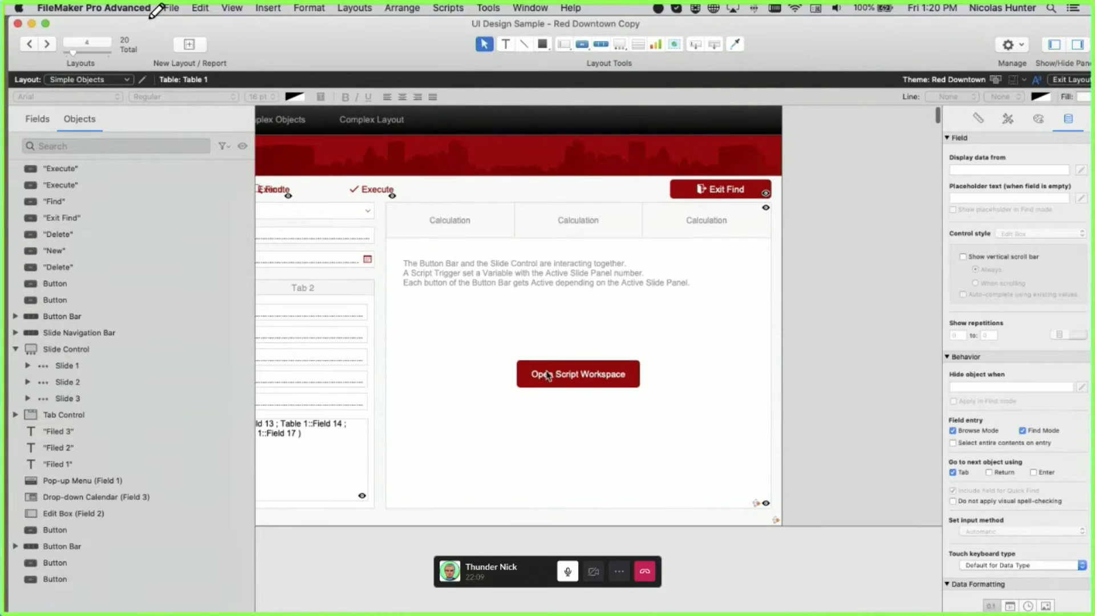
{"action": "left_click", "coordinate": [95, 368]}
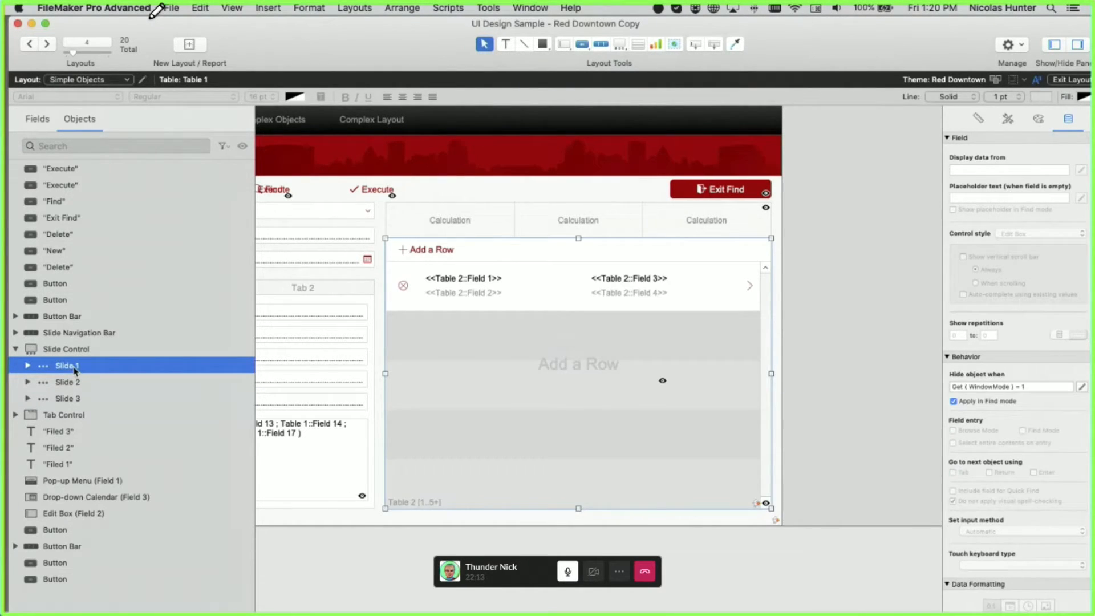
{"action": "left_click", "coordinate": [75, 383]}
{"action": "left_click", "coordinate": [73, 398]}
{"action": "left_click", "coordinate": [71, 383]}
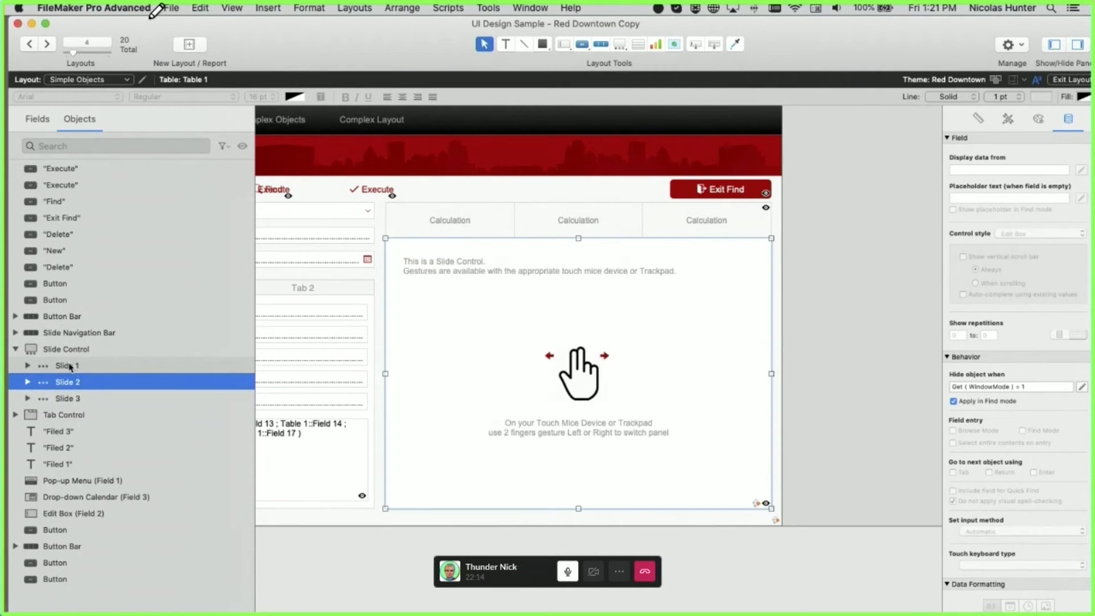
{"action": "left_click", "coordinate": [71, 382]}
{"action": "left_click", "coordinate": [74, 399]}
{"action": "left_click", "coordinate": [85, 414]}
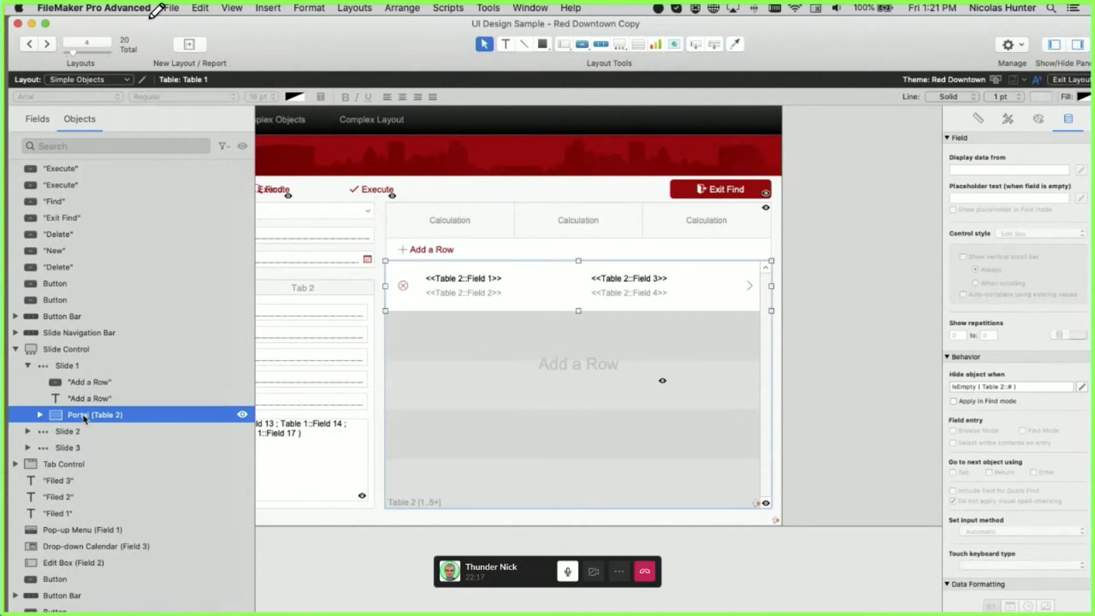
{"action": "left_click", "coordinate": [46, 432]}
{"action": "left_click", "coordinate": [28, 431]}
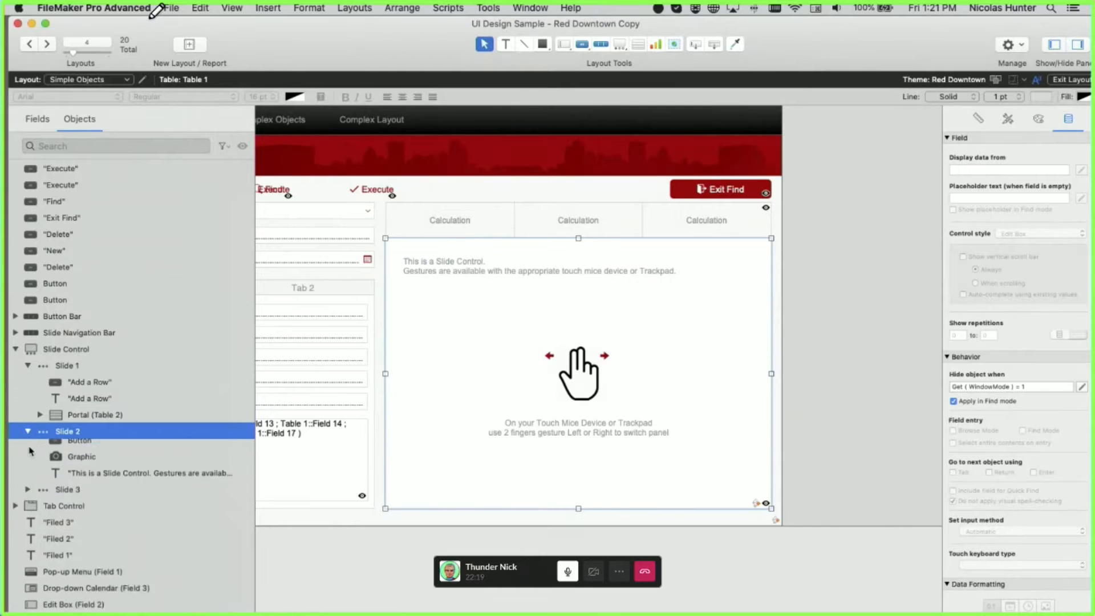
- Expand the Tab Control, switch it to Tab 2, then collapse the Tab Control and Slide Control entries
{"action": "left_click", "coordinate": [20, 547]}
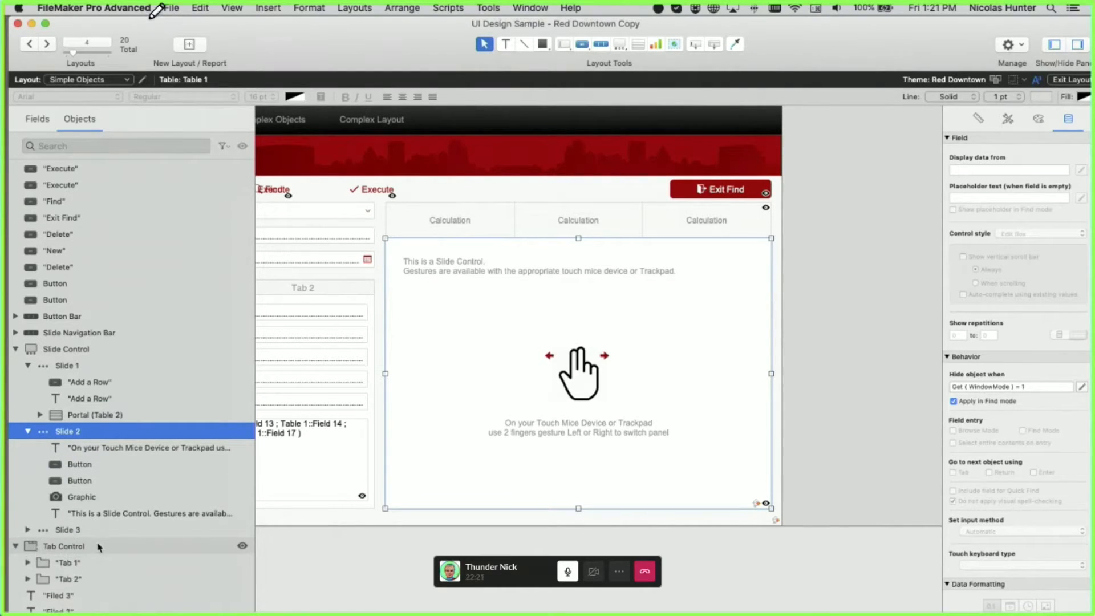
{"action": "scroll", "coordinate": [98, 546], "scroll_direction": "down", "scroll_amount": 4}
{"action": "left_click", "coordinate": [27, 461]}
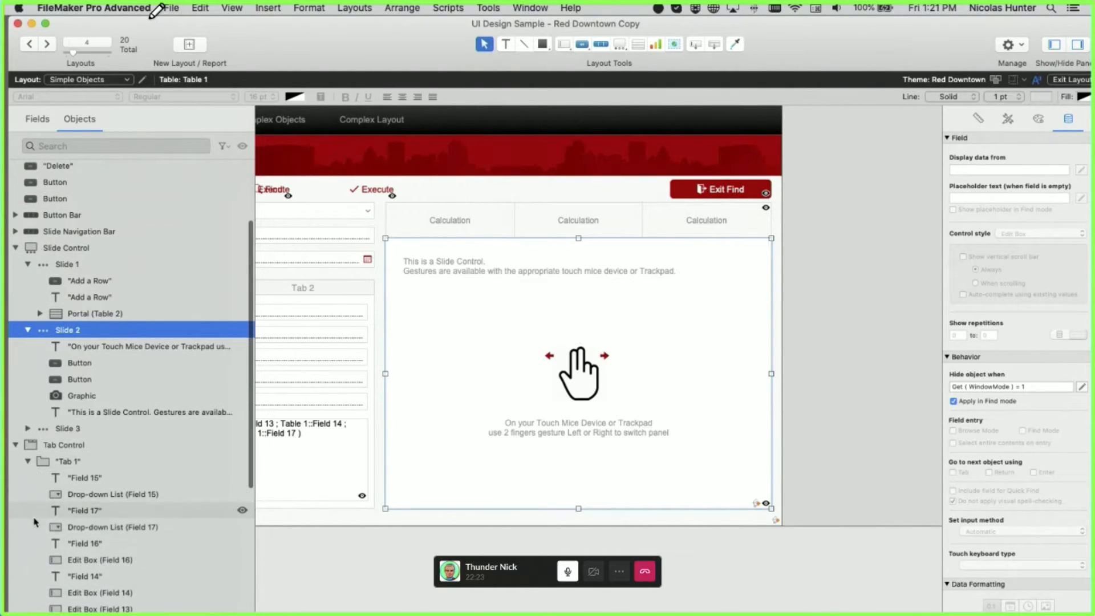
{"action": "scroll", "coordinate": [34, 522], "scroll_direction": "down", "scroll_amount": 3}
{"action": "left_click", "coordinate": [79, 376]}
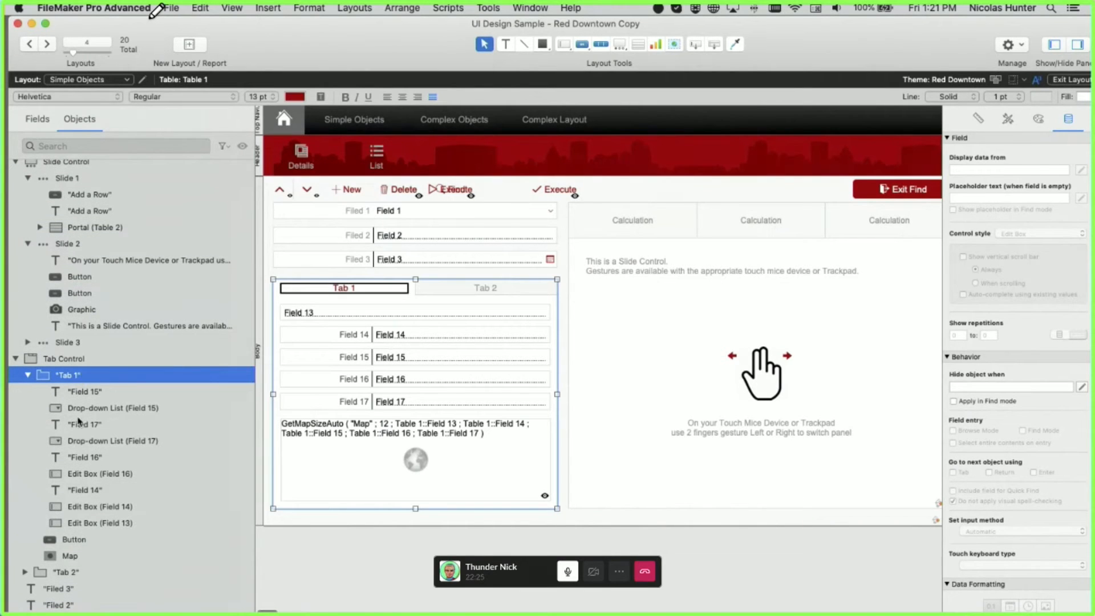
{"action": "left_click", "coordinate": [73, 572]}
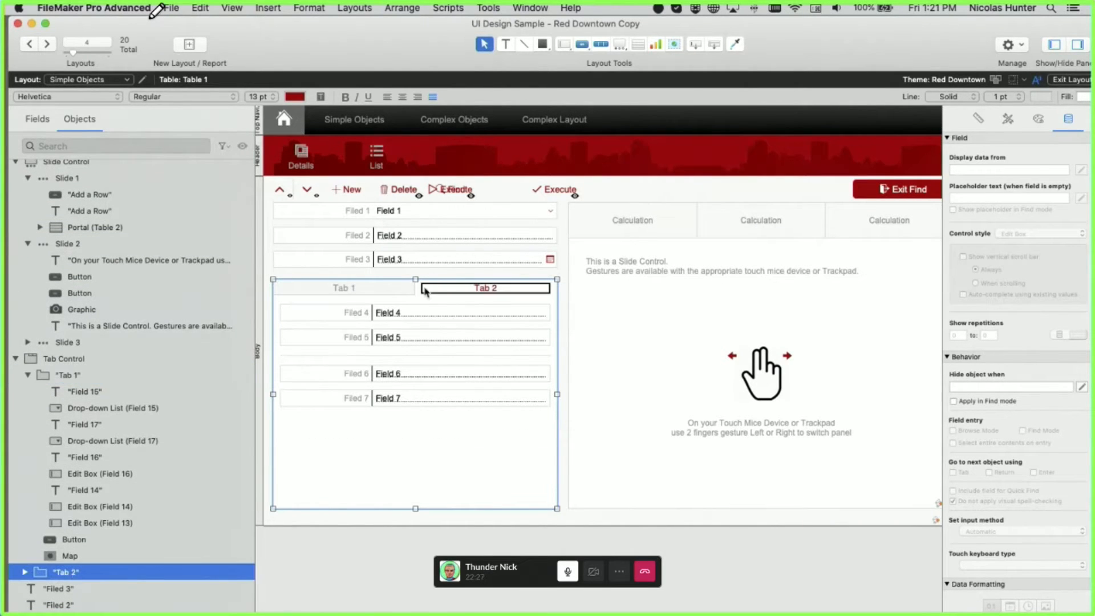
{"action": "left_click", "coordinate": [17, 358]}
{"action": "scroll", "coordinate": [34, 342], "scroll_direction": "up", "scroll_amount": 2}
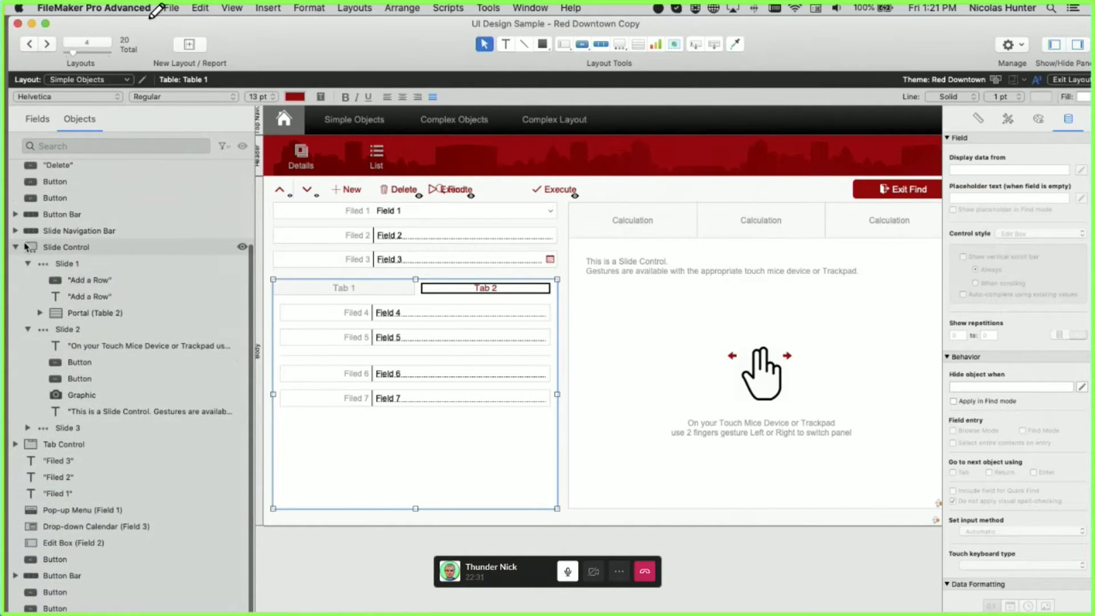
{"action": "left_click", "coordinate": [16, 248]}
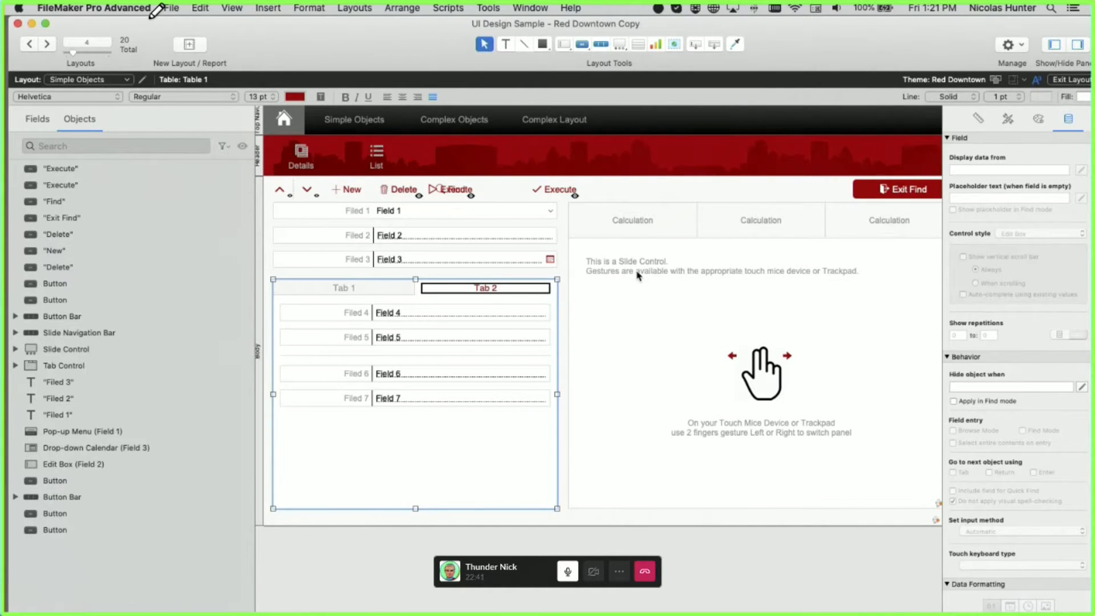
- Select the Calculation navigation bar's middle button, then switch to Browse mode with Cmd+B
{"action": "scroll", "coordinate": [637, 268], "scroll_direction": "right", "scroll_amount": 5}
{"action": "left_click", "coordinate": [626, 236]}
{"action": "left_click", "coordinate": [648, 229]}
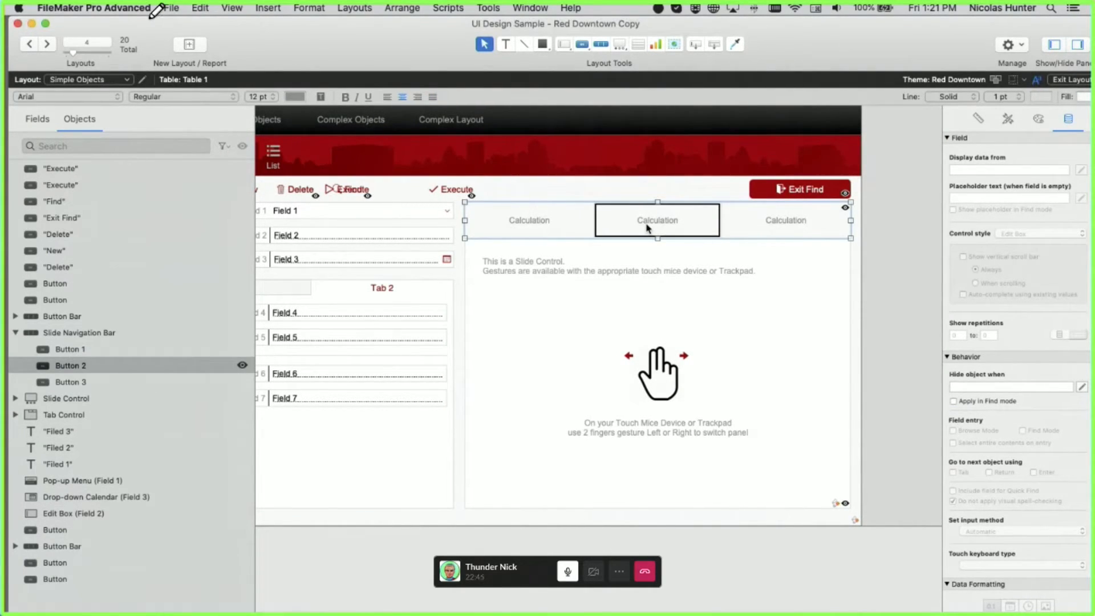
{"action": "key", "text": "super+b"}
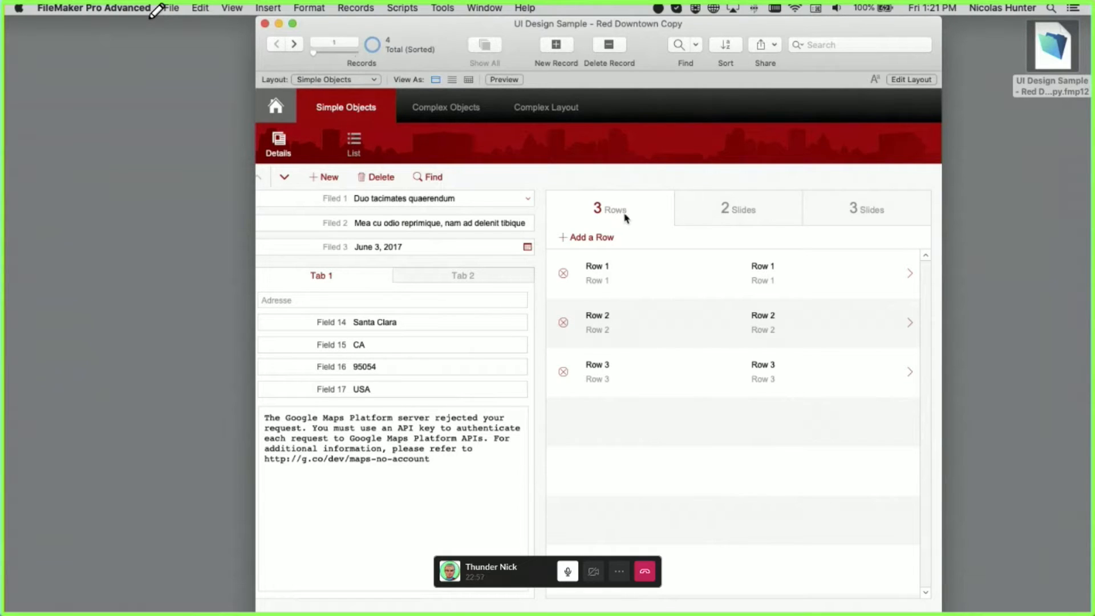
- Cycle the slide control through its 2 Slides, 3 Slides and 3 Rows panels, then return to Layout mode
{"action": "left_click", "coordinate": [706, 212]}
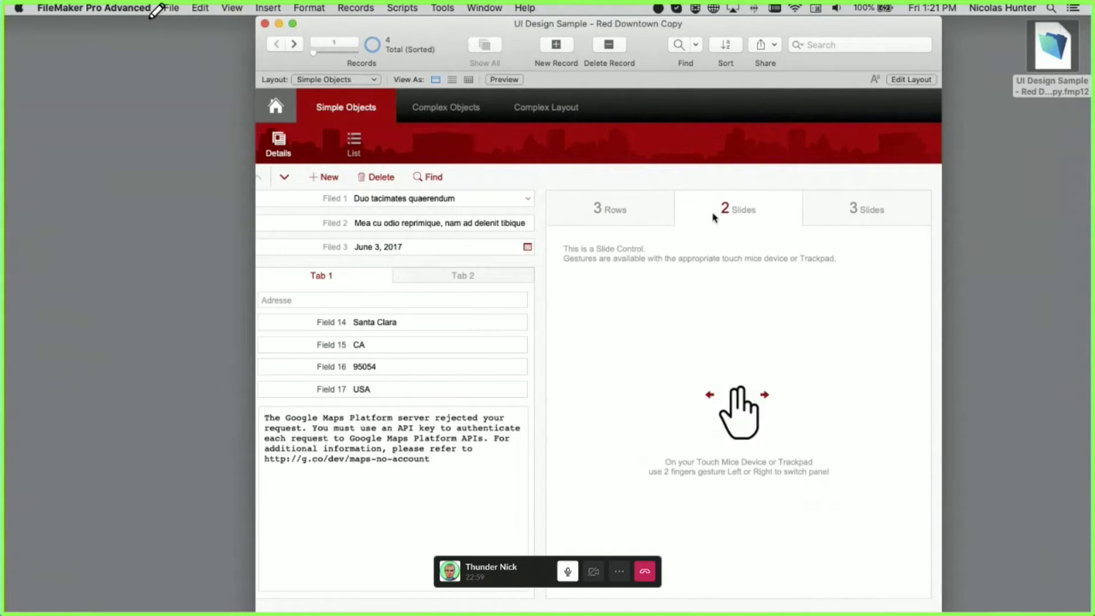
{"action": "left_click", "coordinate": [833, 216]}
{"action": "left_click", "coordinate": [625, 210]}
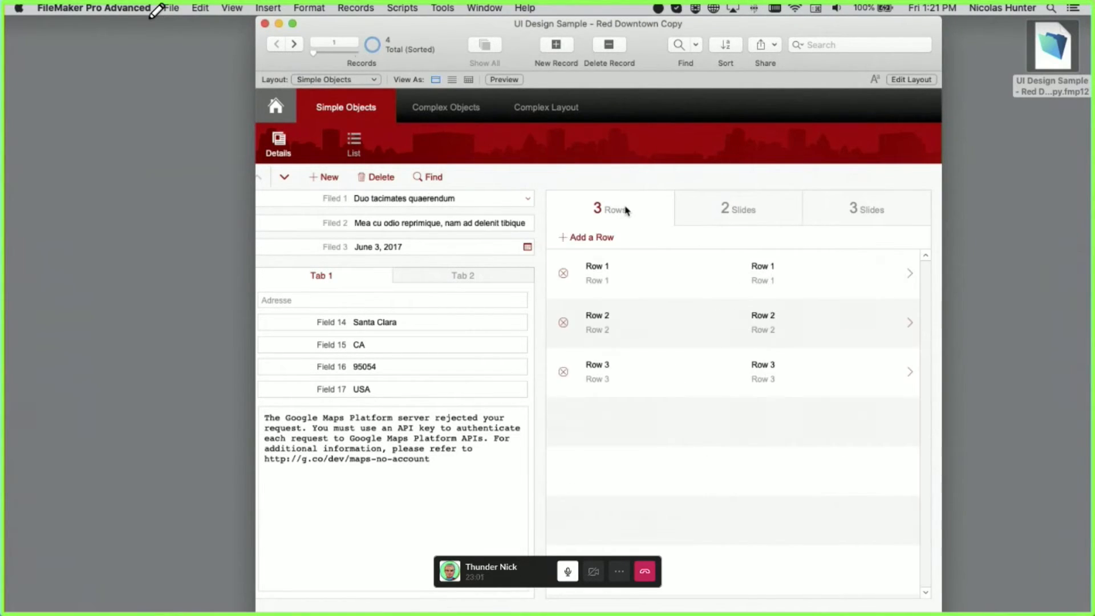
{"action": "left_click", "coordinate": [735, 220]}
{"action": "left_click", "coordinate": [850, 209]}
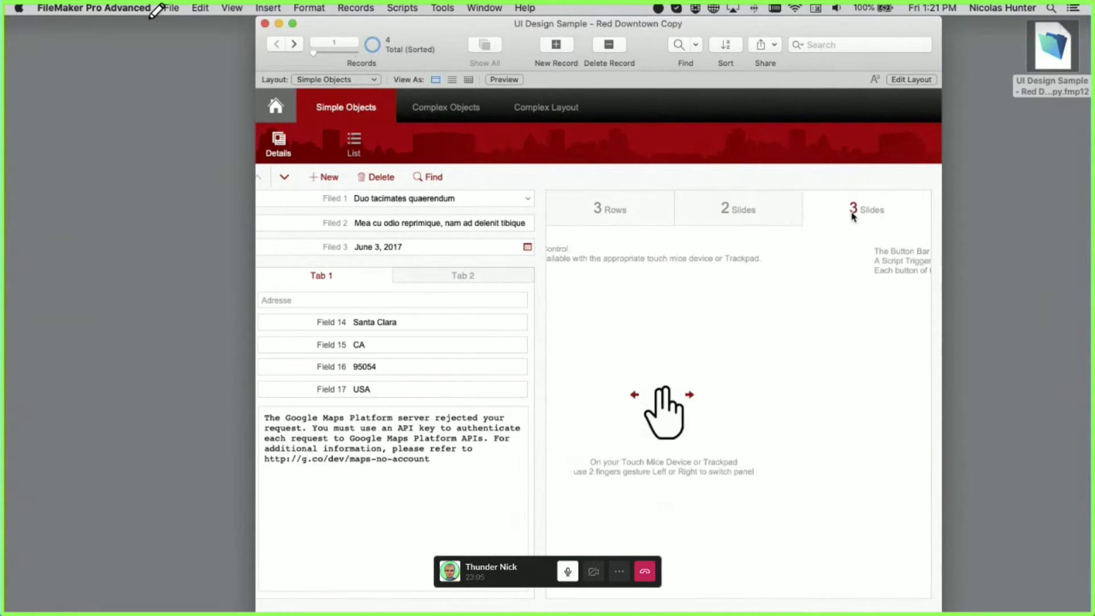
{"action": "left_click", "coordinate": [738, 219]}
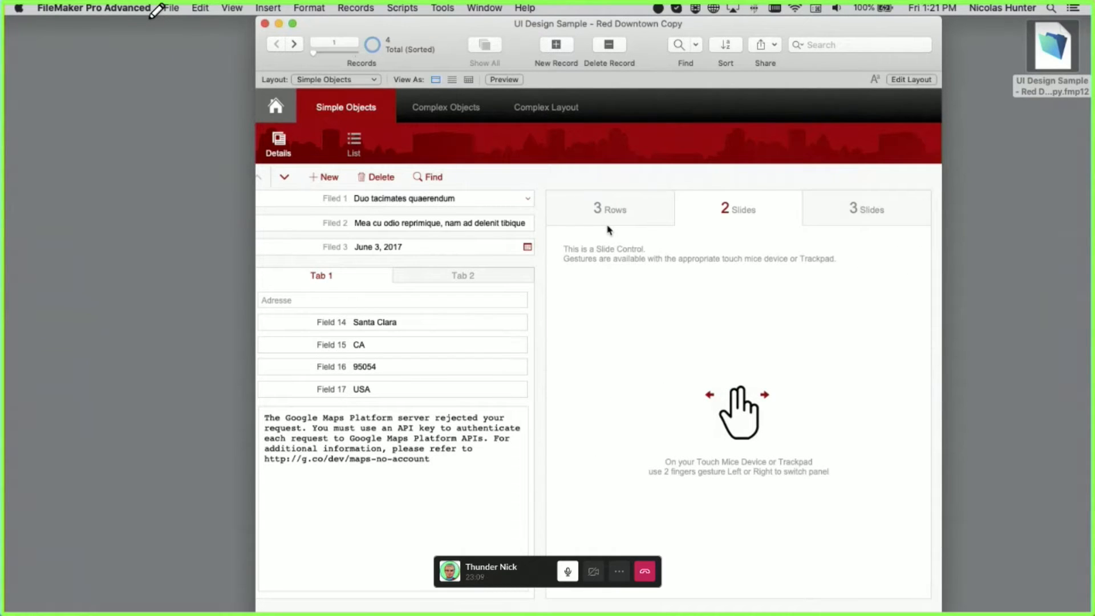
{"action": "key", "text": "super+l"}
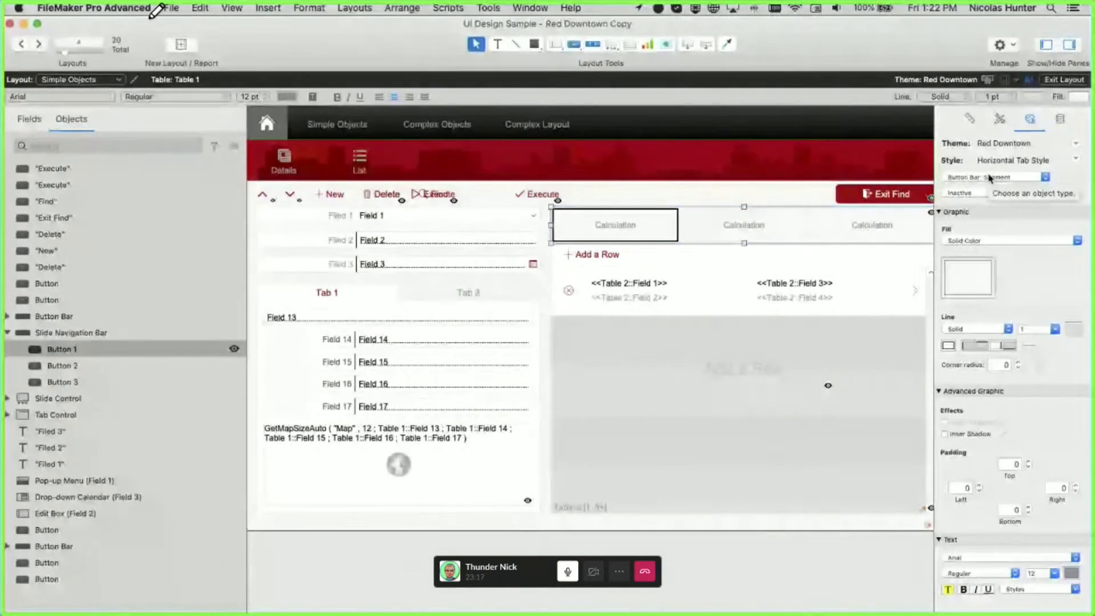
- Preview the navigation segment's Active state styling in the Inspector, then keep it on Inactive
{"action": "left_click", "coordinate": [986, 194]}
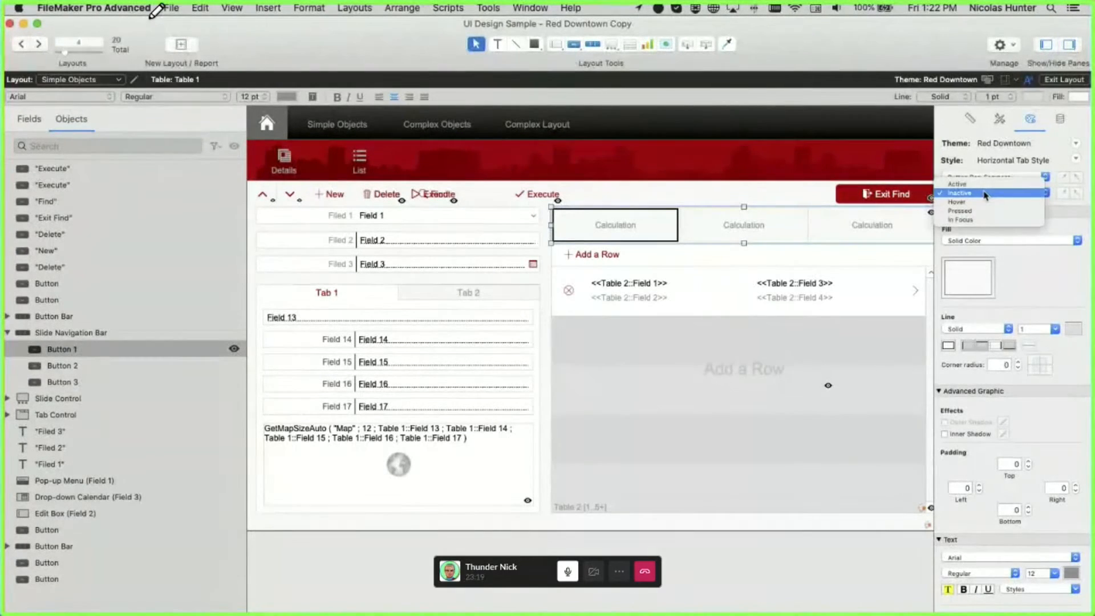
{"action": "left_click", "coordinate": [985, 194]}
{"action": "left_click", "coordinate": [983, 192]}
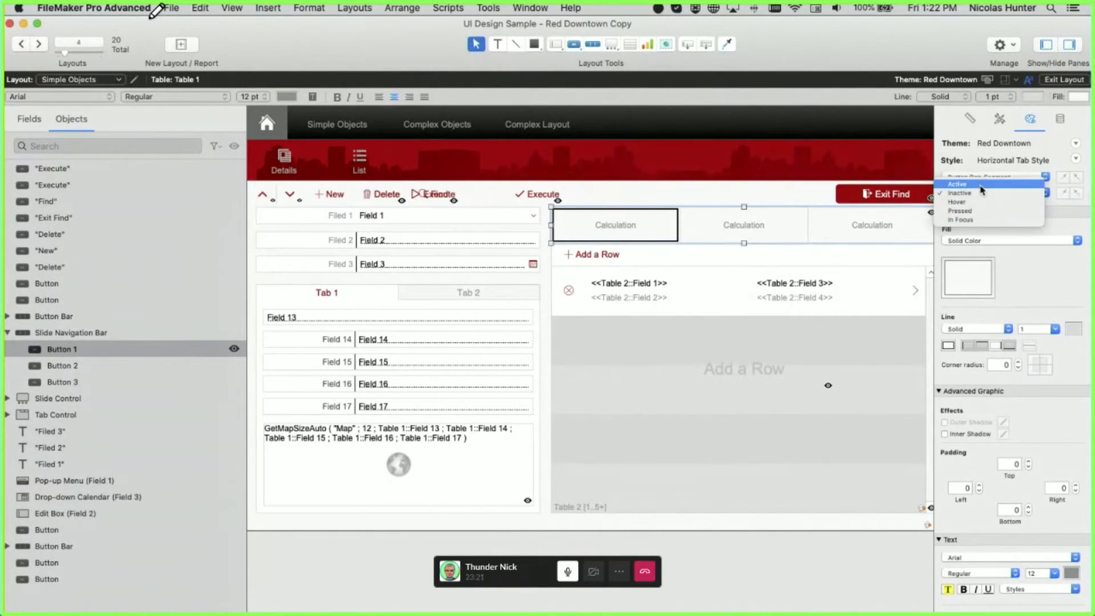
{"action": "left_click", "coordinate": [981, 186]}
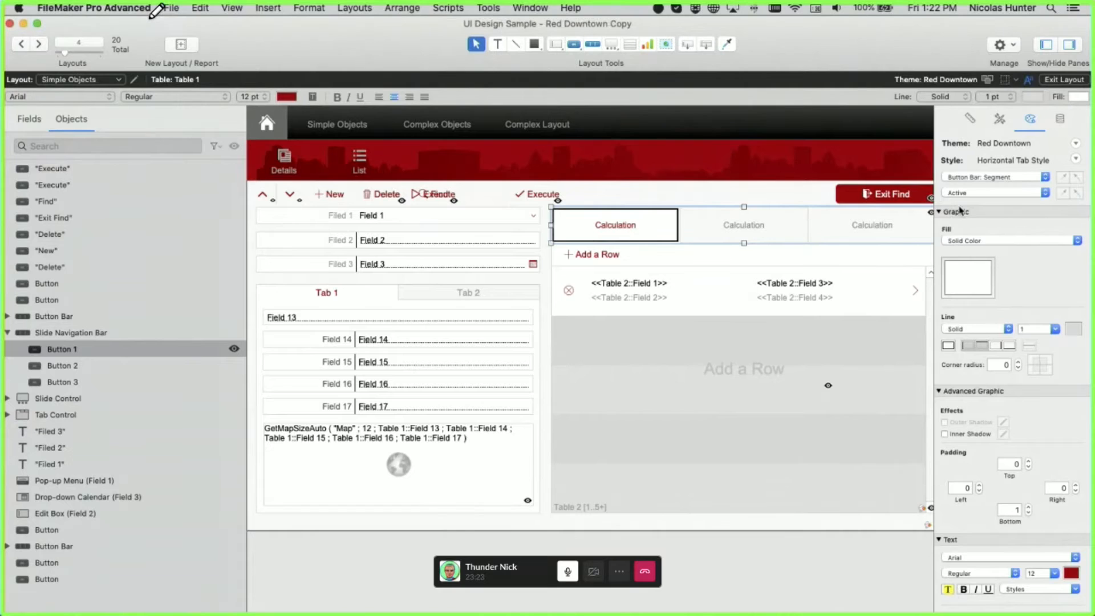
{"action": "left_click", "coordinate": [981, 193]}
{"action": "left_click", "coordinate": [981, 202]}
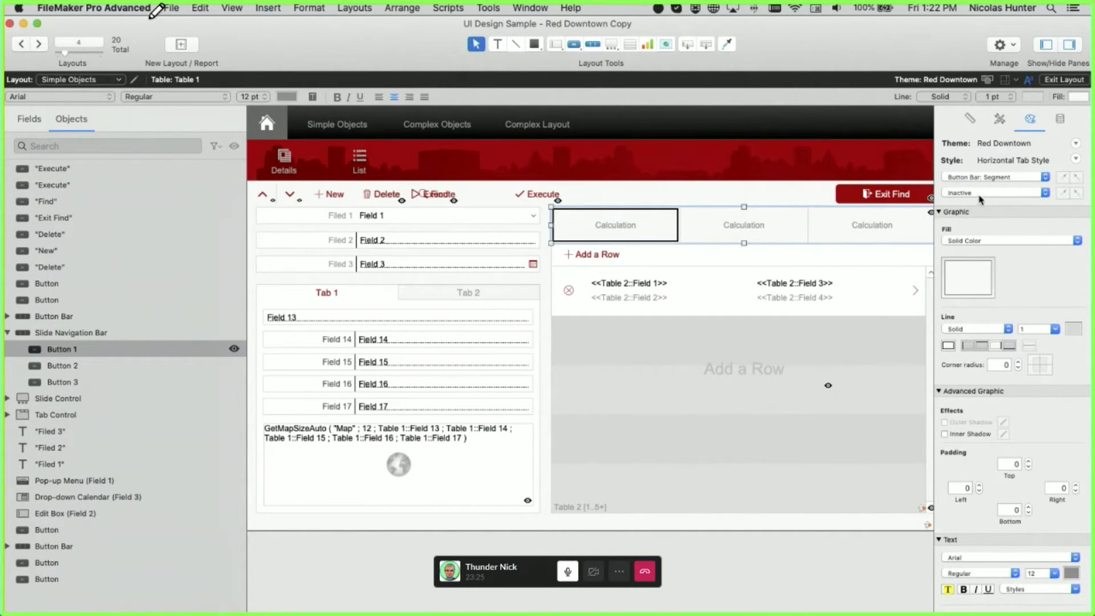
{"action": "left_click", "coordinate": [981, 194]}
{"action": "left_click", "coordinate": [981, 193]}
- Select the whole slide navigation bar and drag its edge to narrow it to about 234 pt
{"action": "left_click", "coordinate": [683, 190]}
{"action": "left_click", "coordinate": [749, 221]}
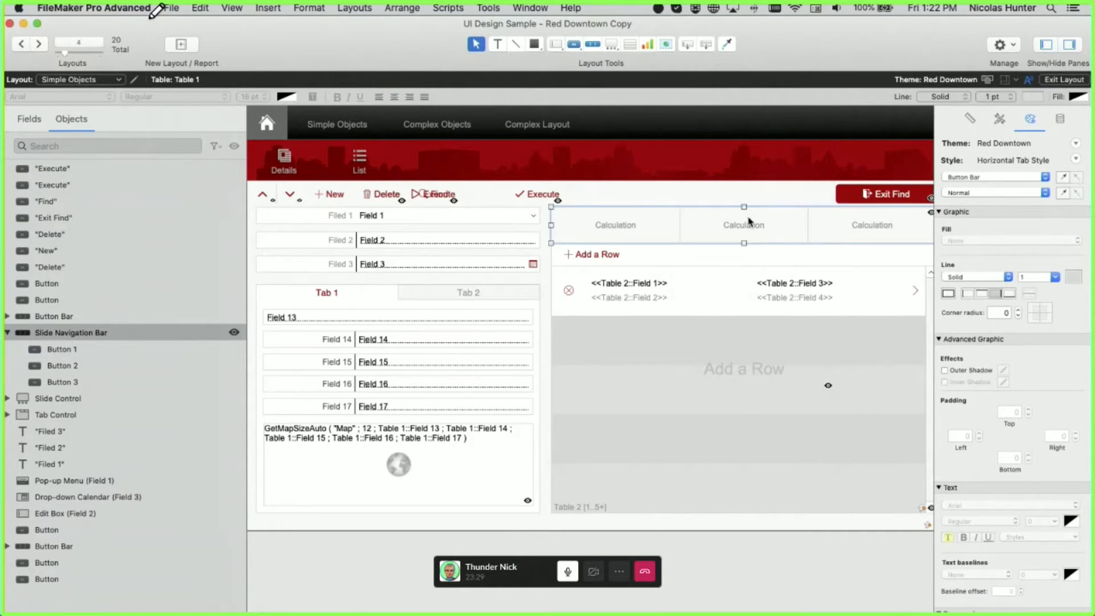
{"action": "mouse_move", "coordinate": [744, 206]}
{"action": "left_mouse_down"}
{"action": "mouse_move", "coordinate": [745, 228]}
{"action": "mouse_move", "coordinate": [745, 211]}
{"action": "left_mouse_up"}
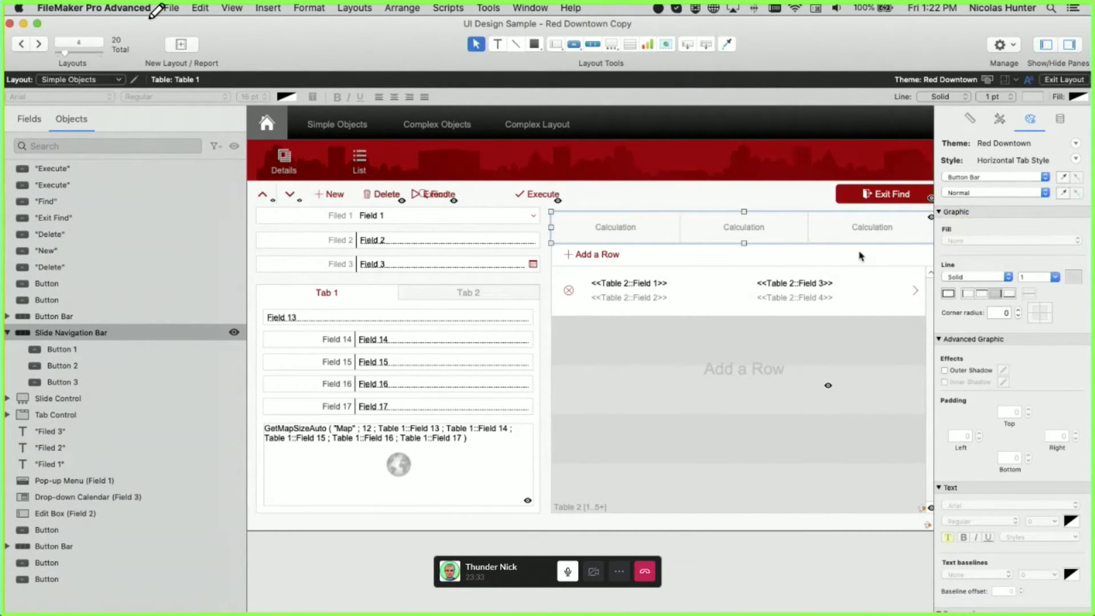
{"action": "scroll", "coordinate": [860, 257], "scroll_direction": "right", "scroll_amount": 2}
{"action": "scroll", "coordinate": [861, 256], "scroll_direction": "right", "scroll_amount": 3}
{"action": "left_click_drag", "start_coordinate": [849, 227], "coordinate": [623, 227]}
{"action": "left_click", "coordinate": [662, 236]}
- Test the narrowed bar in Browse mode on the 3 Slides and 3 Rows panels, toggling back to Layout
{"action": "key", "text": "super+b"}
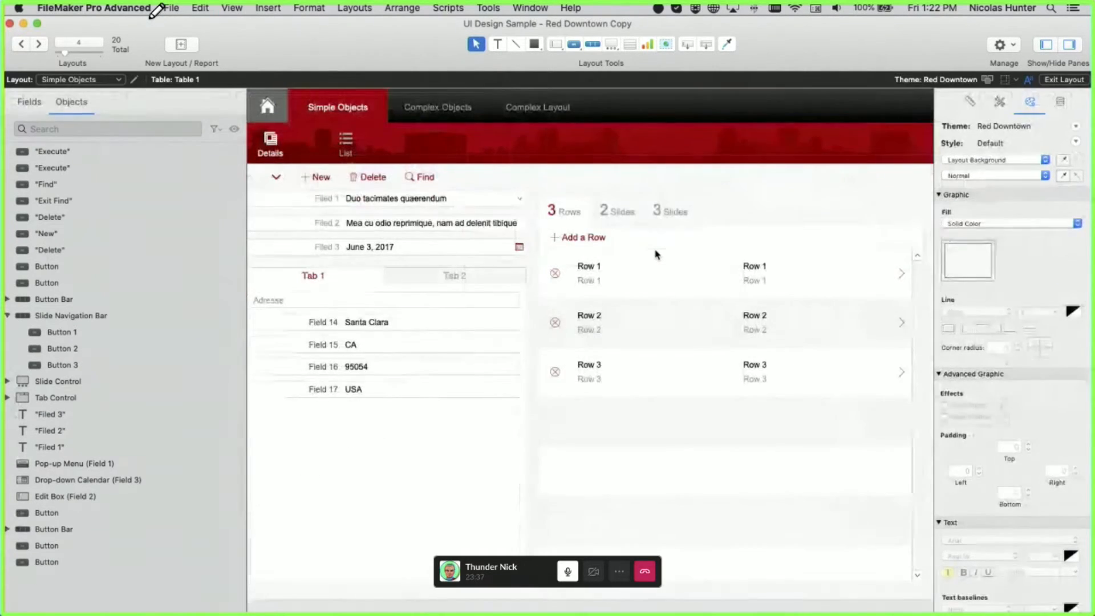
{"action": "left_click", "coordinate": [687, 220]}
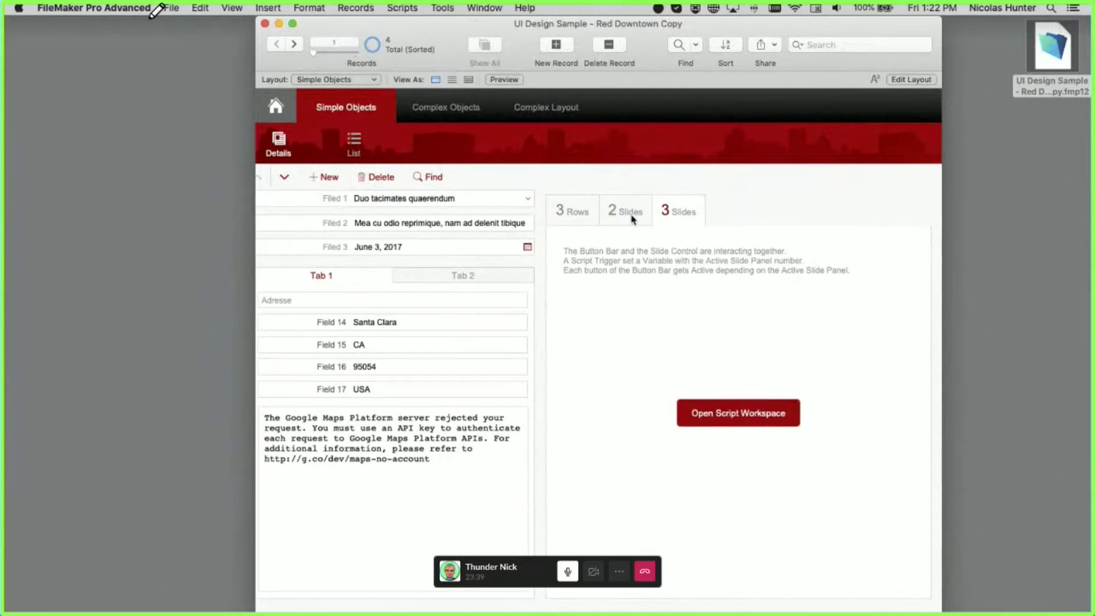
{"action": "left_click", "coordinate": [585, 215]}
{"action": "key", "text": "super+l"}
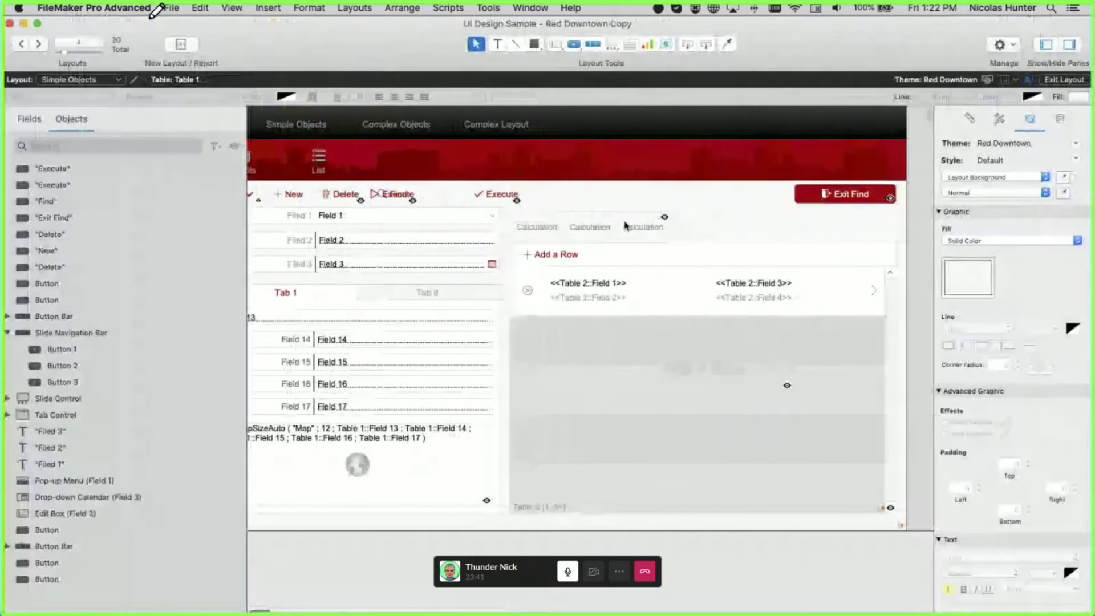
{"action": "left_click", "coordinate": [588, 227]}
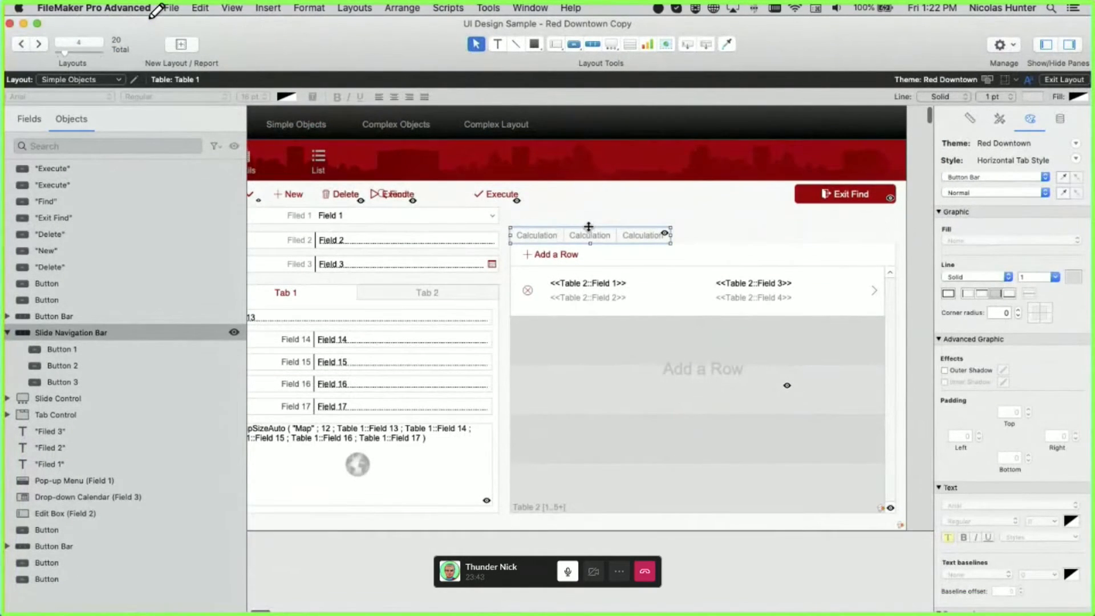
{"action": "key", "text": "super+b"}
{"action": "key", "text": "super+l"}
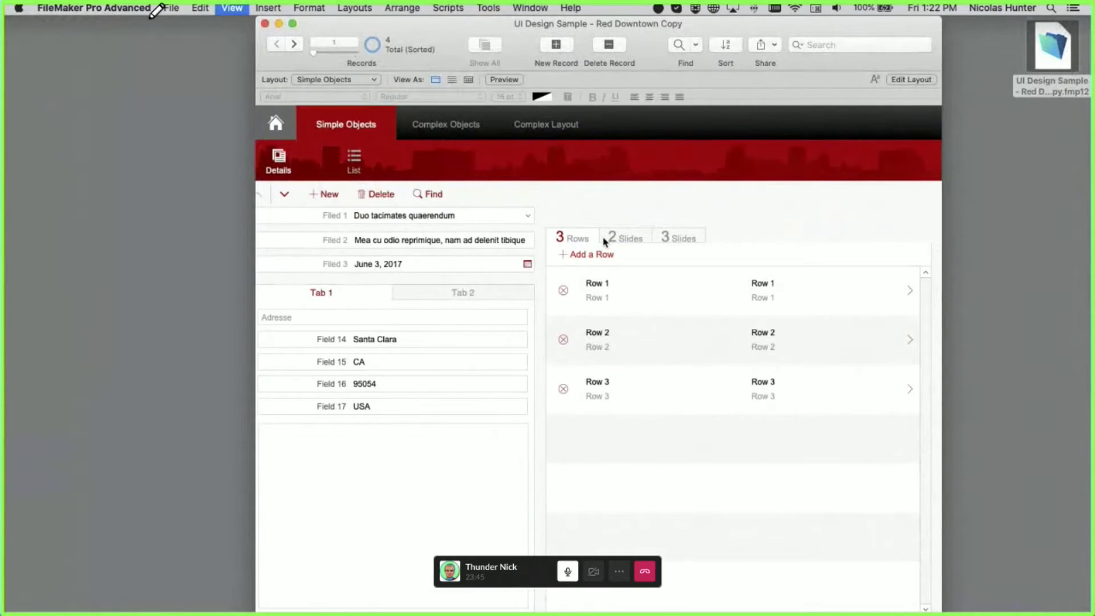
{"action": "left_click", "coordinate": [633, 227]}
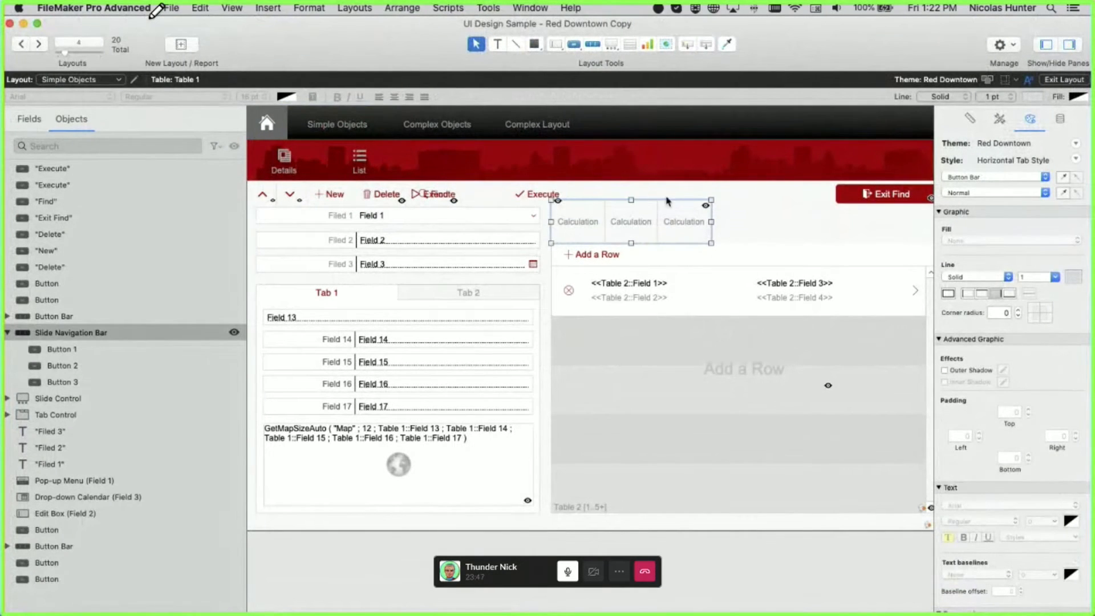
{"action": "left_click", "coordinate": [705, 207]}
- Check Tab 2 and Tab 1 in Browse, view the bar's size in the Inspector Position tab, then browse again
{"action": "key", "text": "super+b"}
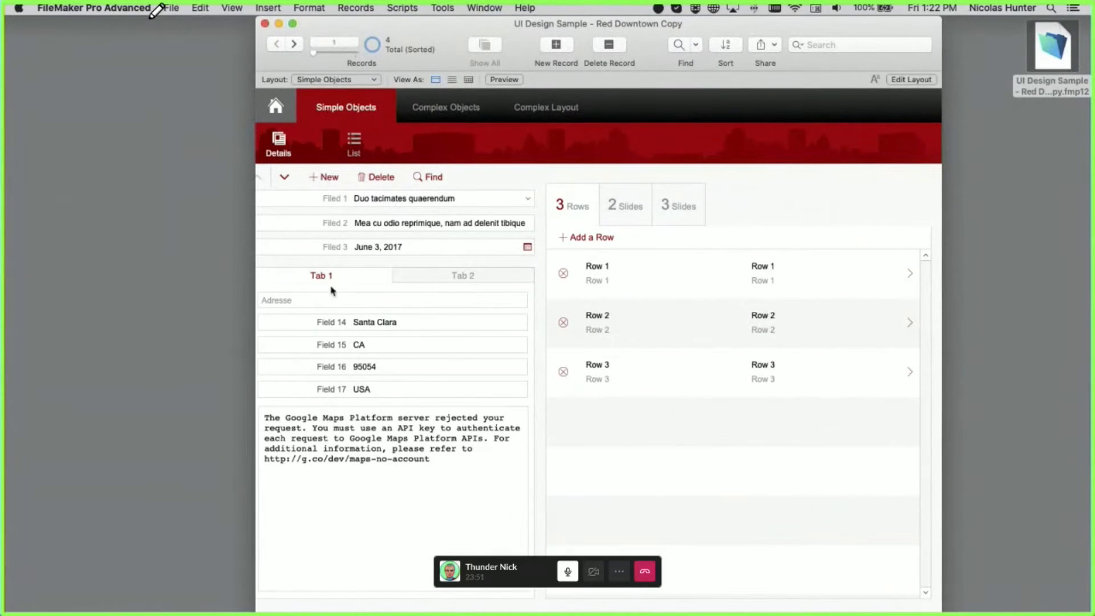
{"action": "left_click", "coordinate": [395, 279]}
{"action": "left_click", "coordinate": [392, 279]}
{"action": "key", "text": "super+l"}
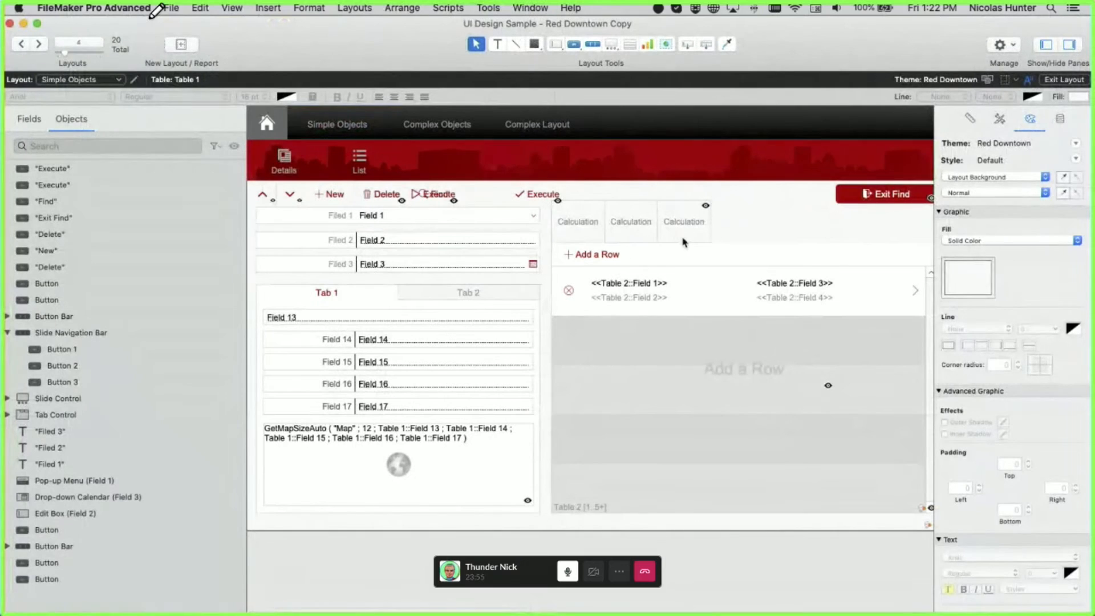
{"action": "left_click", "coordinate": [692, 237]}
{"action": "left_click", "coordinate": [970, 119]}
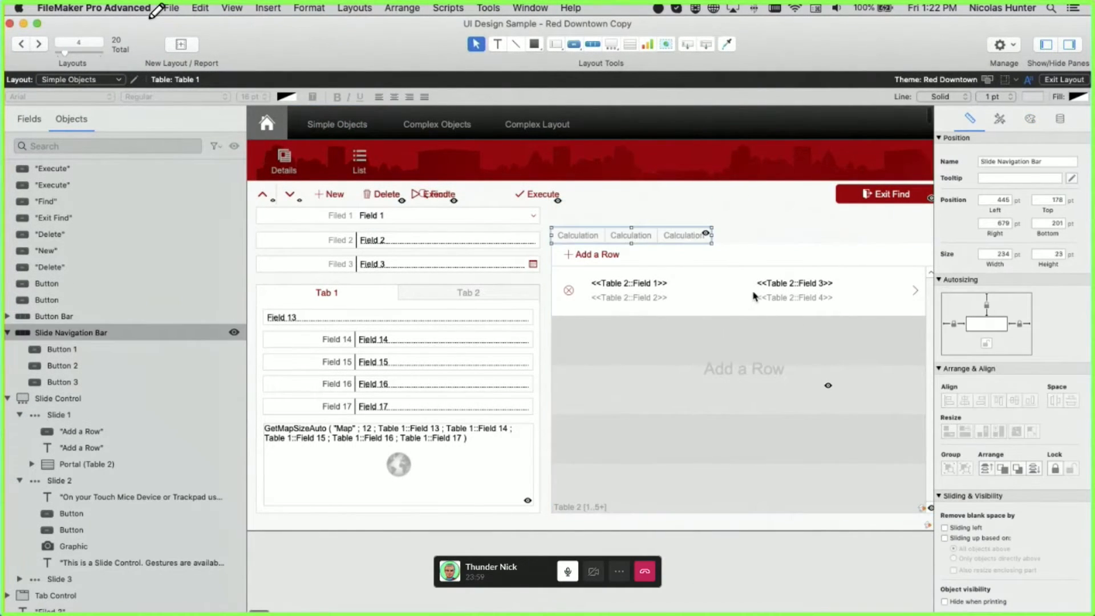
{"action": "left_click", "coordinate": [689, 193]}
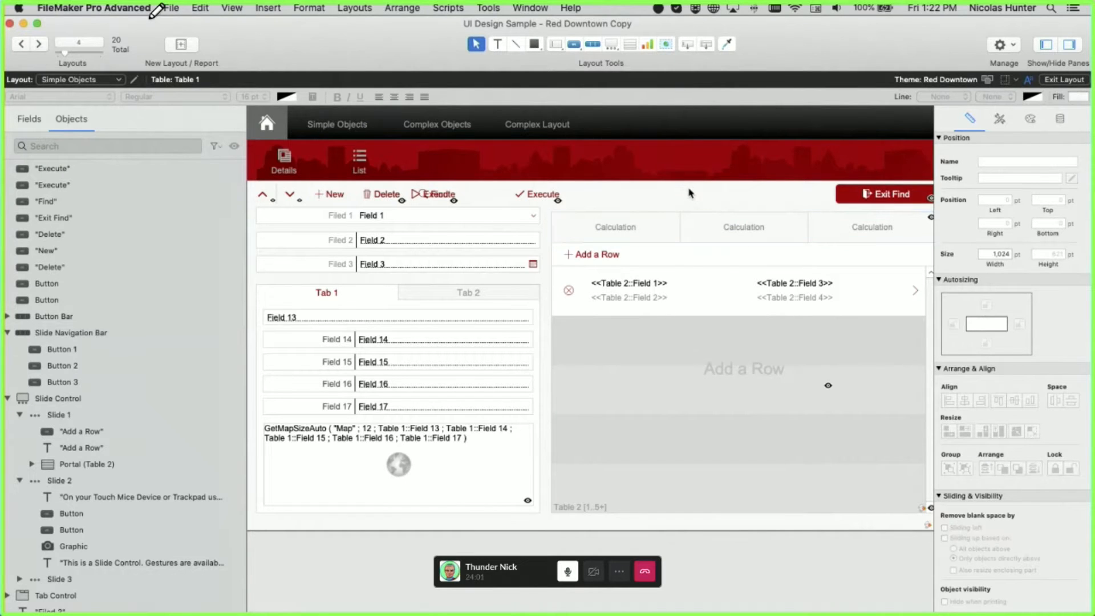
{"action": "key", "text": "super+b"}
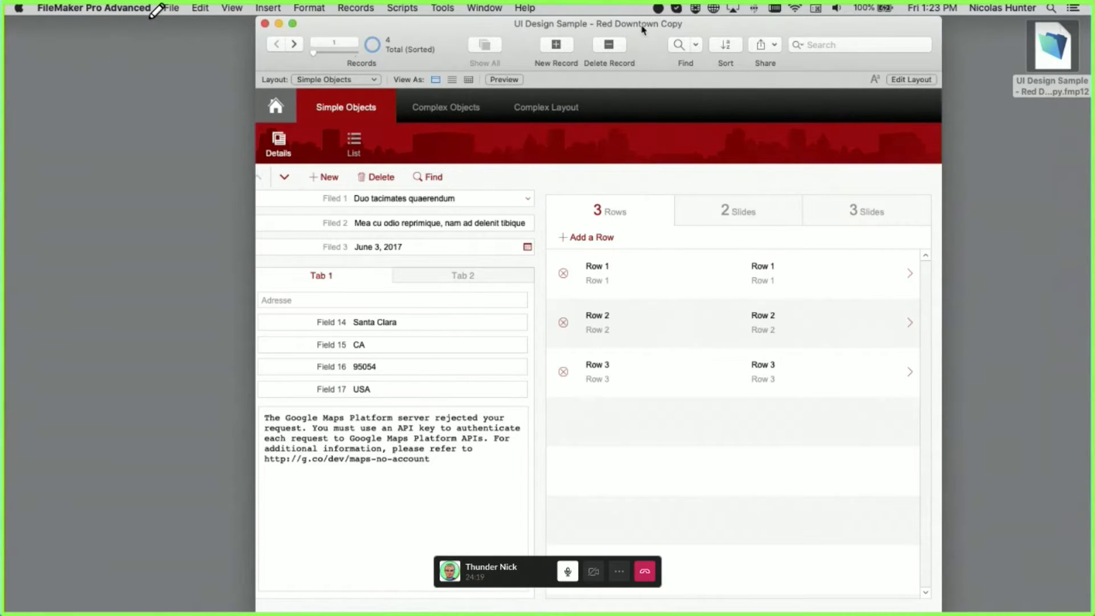
{"action": "left_click_drag", "start_coordinate": [643, 25], "coordinate": [549, 24]}
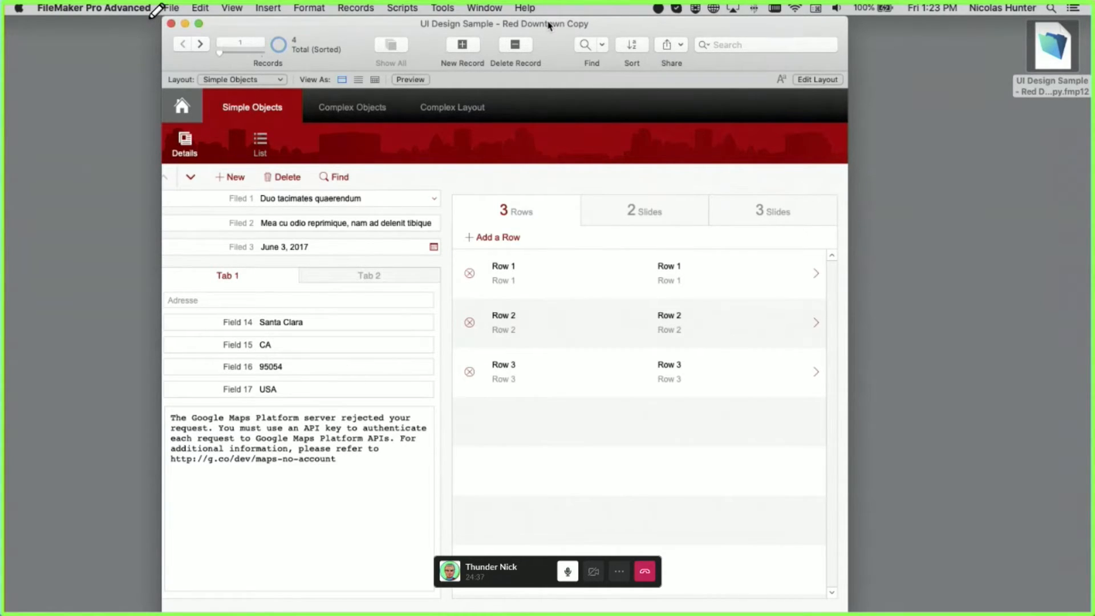
{"action": "key", "text": "super+l"}
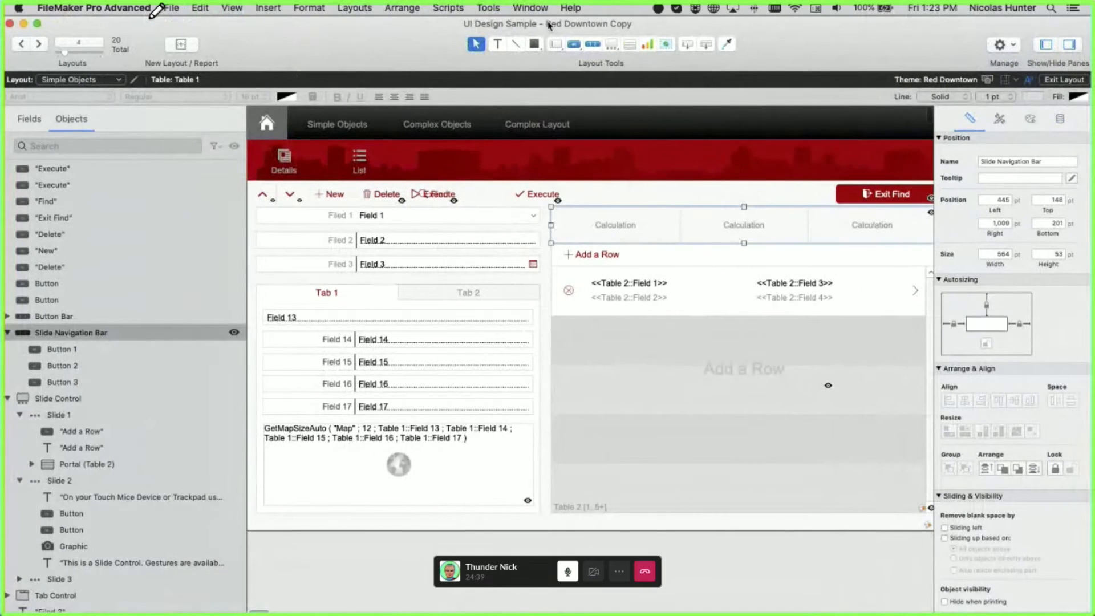
{"action": "key", "text": "super+b"}
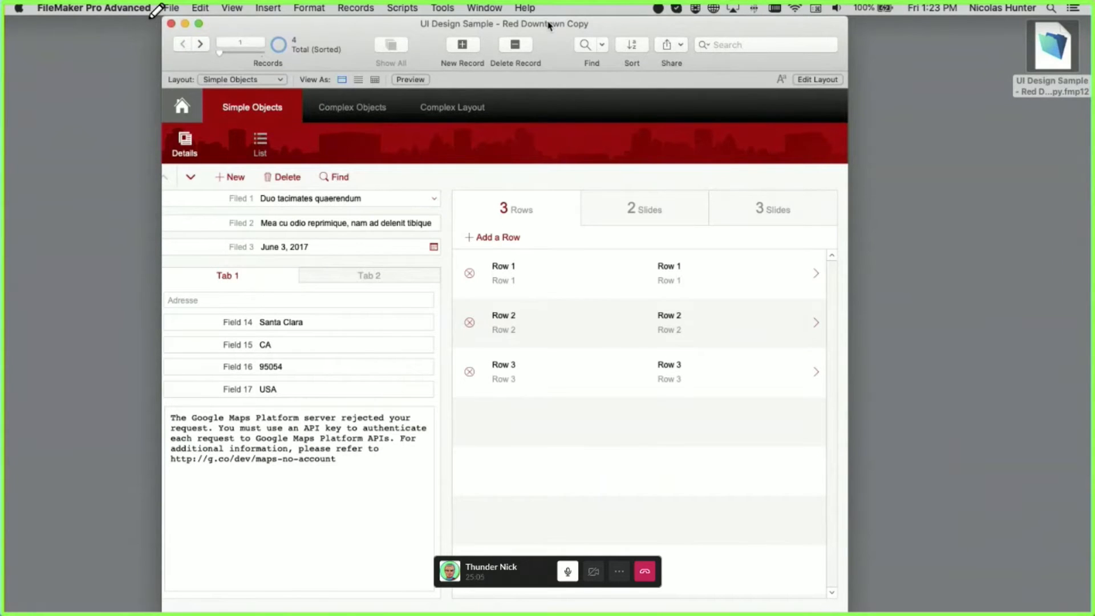
{"action": "key", "text": "super+l"}
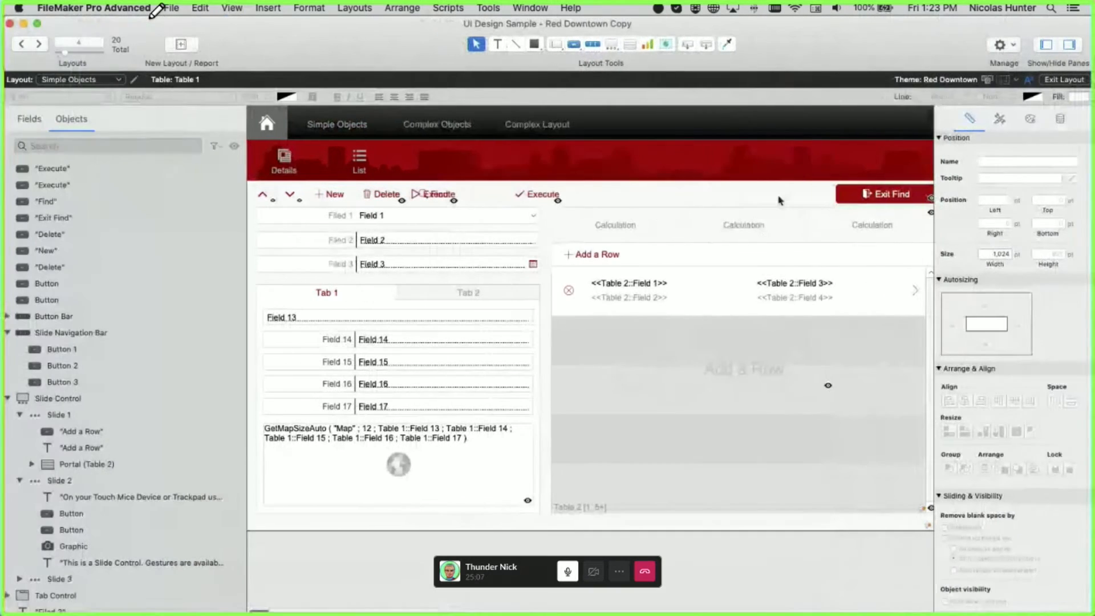
- Select the navigation bar's middle segment, Button 2, and open its Hide object when calculation
{"action": "left_click", "coordinate": [759, 234]}
{"action": "left_click", "coordinate": [759, 234]}
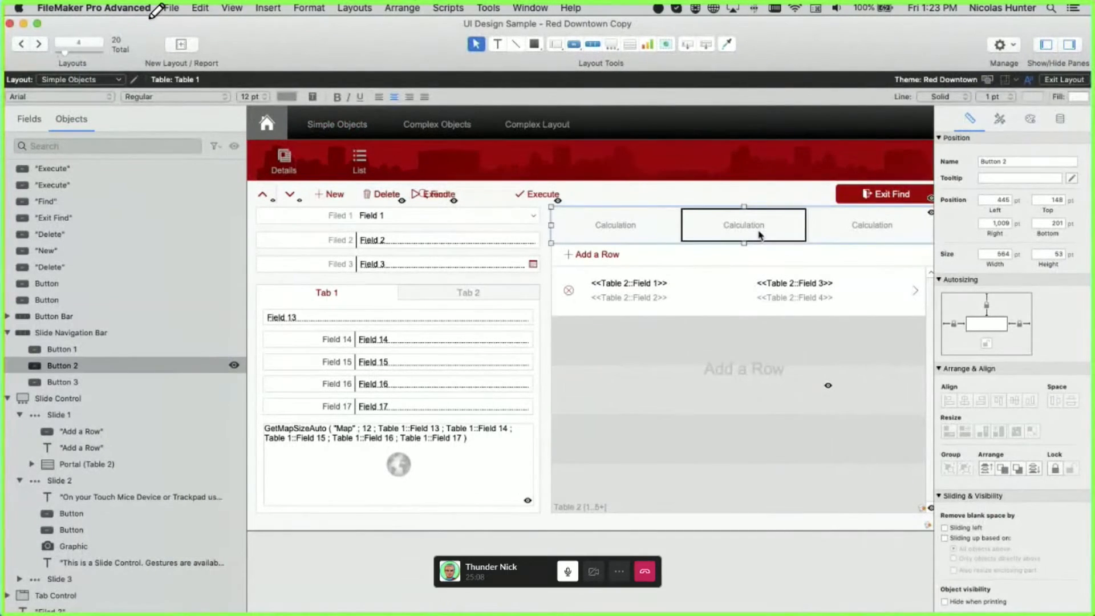
{"action": "left_click", "coordinate": [657, 177]}
{"action": "left_click", "coordinate": [394, 222]}
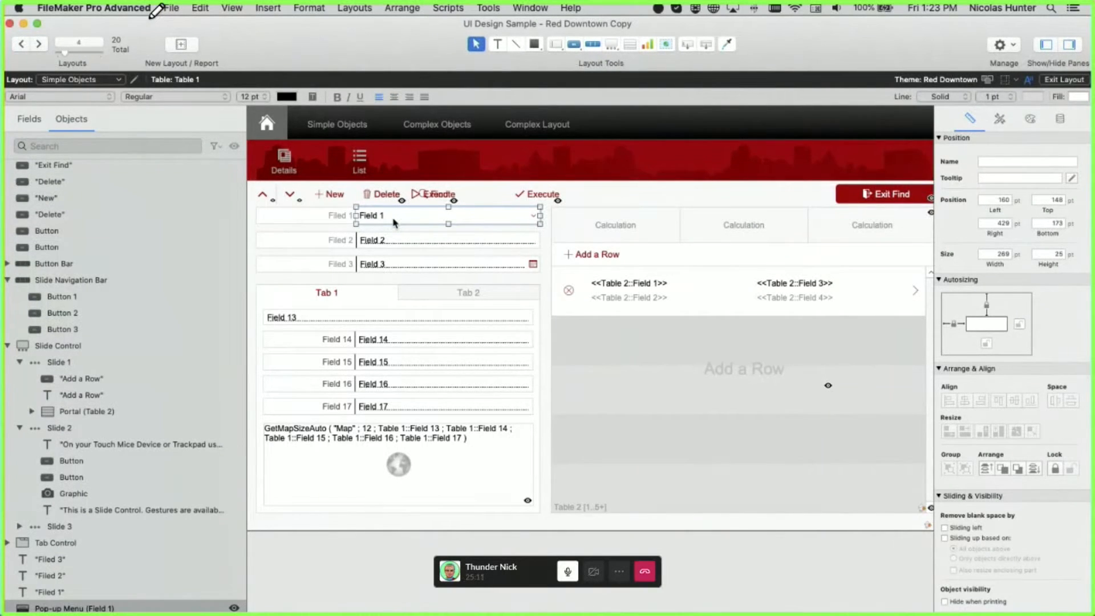
{"action": "left_click", "coordinate": [767, 232]}
{"action": "left_click", "coordinate": [767, 234]}
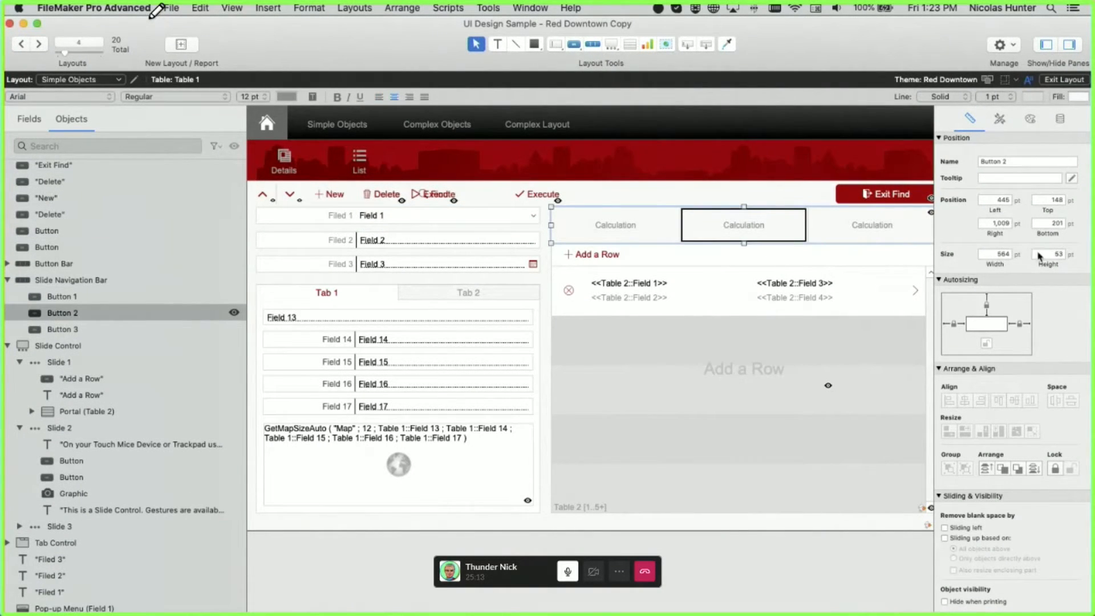
{"action": "left_click", "coordinate": [1060, 118]}
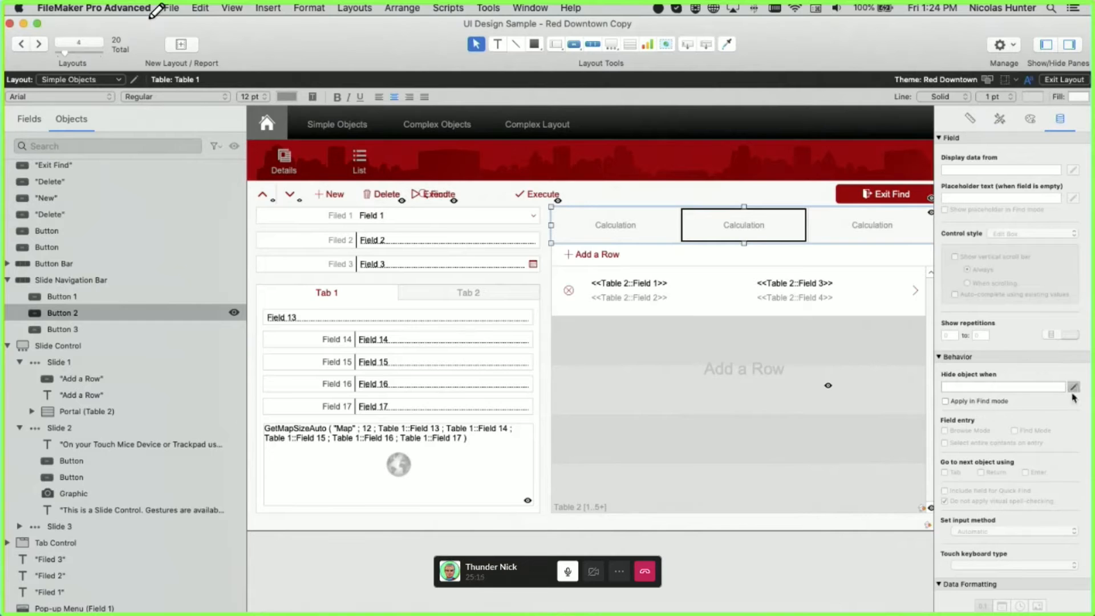
{"action": "left_click", "coordinate": [1073, 388]}
- Enter the hide condition Table 1::Field 1 ≠ "Nick", confirm it, and switch to Browse mode
{"action": "left_click_drag", "start_coordinate": [428, 102], "coordinate": [596, 331]}
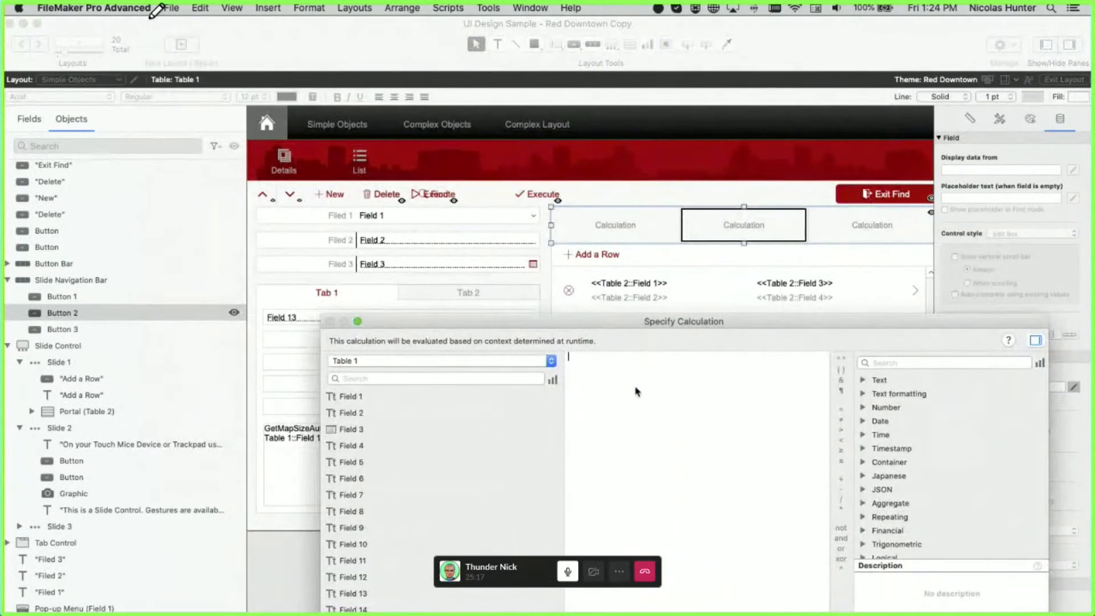
{"action": "double_click", "coordinate": [359, 396]}
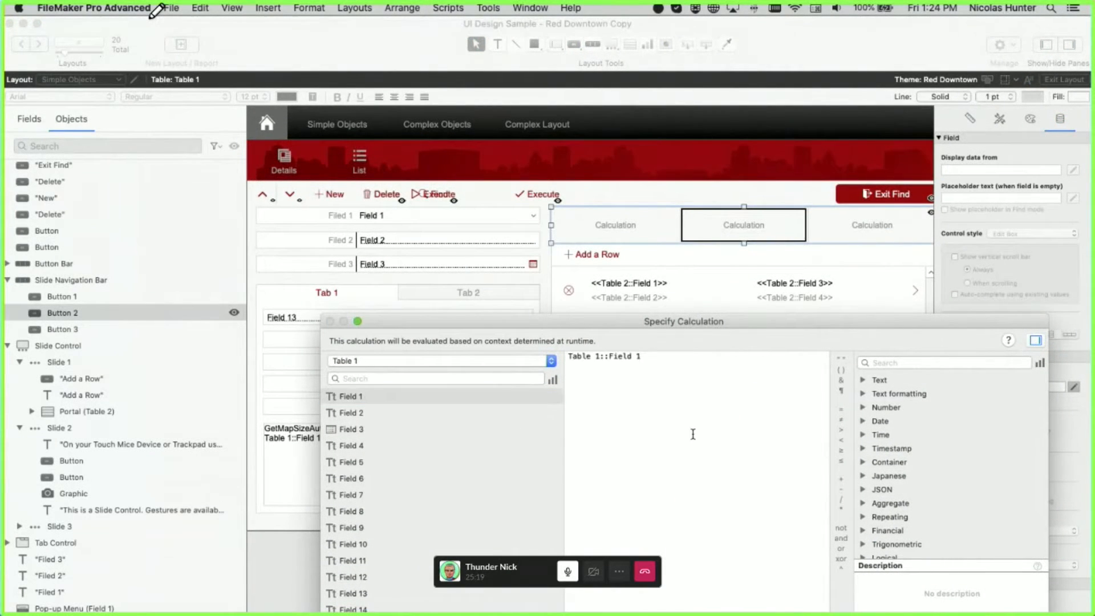
{"action": "type", "text": "≠ 1"}
{"action": "double_click", "coordinate": [658, 356]}
{"action": "type", "text": "\"Nick\""}
{"action": "left_click_drag", "start_coordinate": [747, 350], "coordinate": [622, 329]}
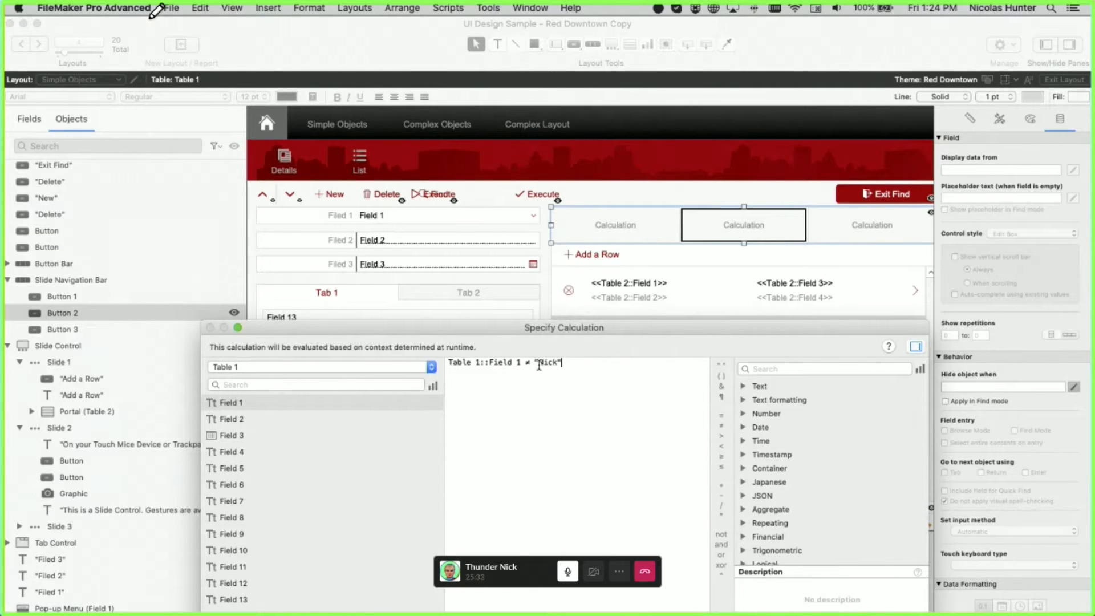
{"action": "left_click_drag", "start_coordinate": [552, 332], "coordinate": [416, 159]}
{"action": "left_click", "coordinate": [757, 494]}
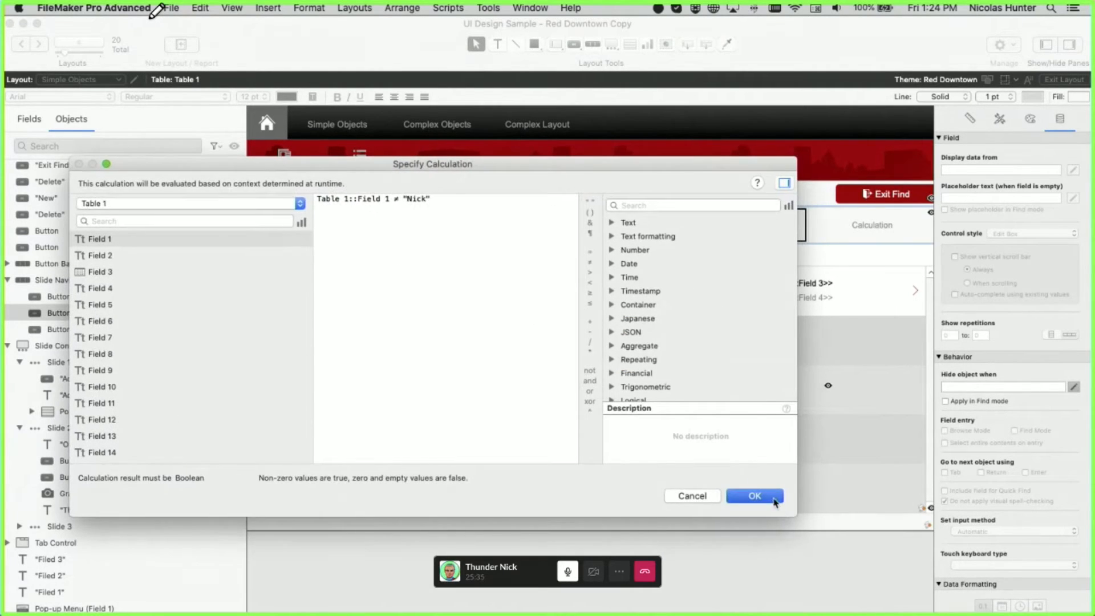
{"action": "key", "text": "super+b"}
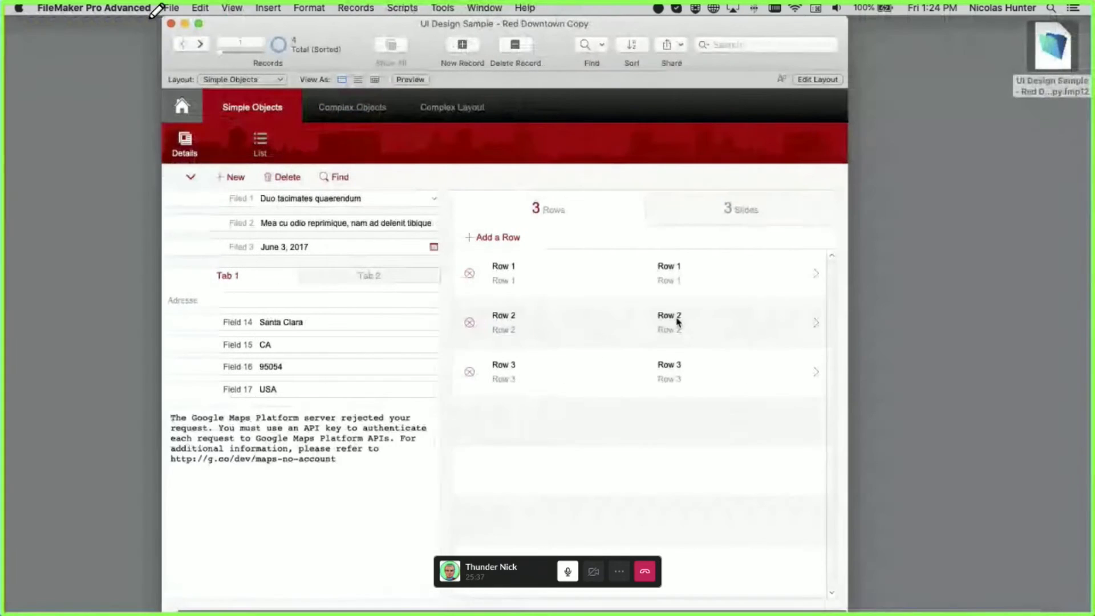
- Open the Filed 1 value list editor, dismiss it unchanged, and place focus in Filed 2
{"action": "left_click", "coordinate": [720, 212]}
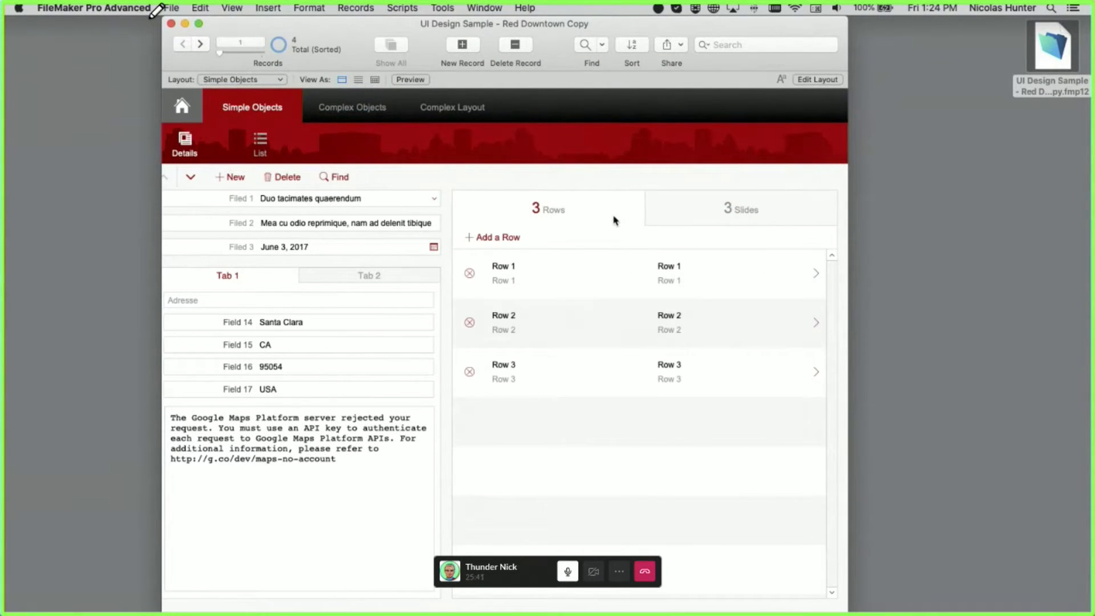
{"action": "left_click", "coordinate": [361, 199]}
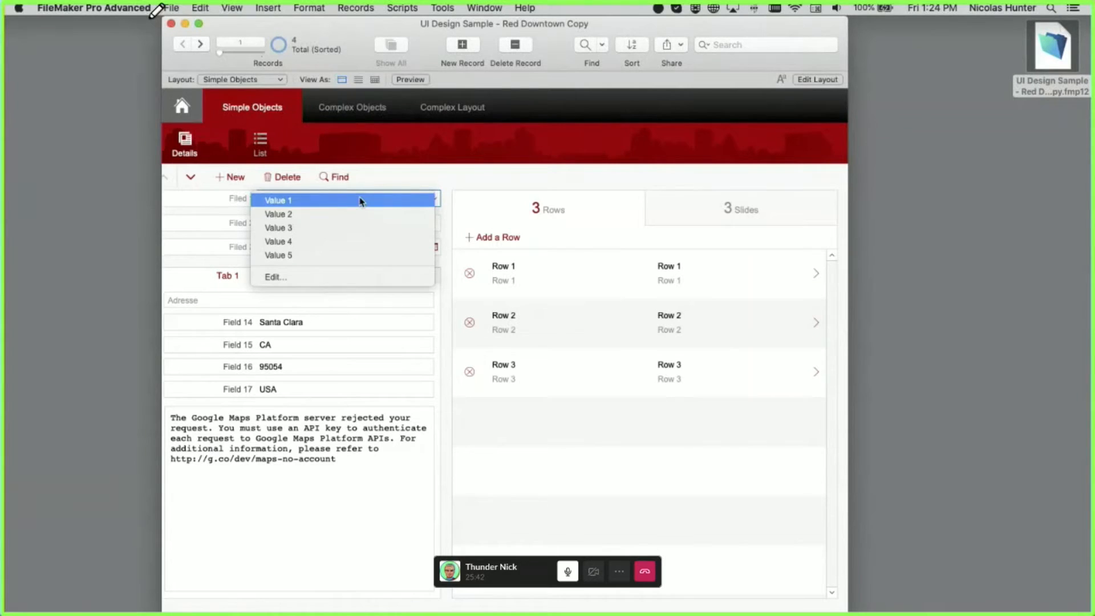
{"action": "left_click", "coordinate": [345, 277]}
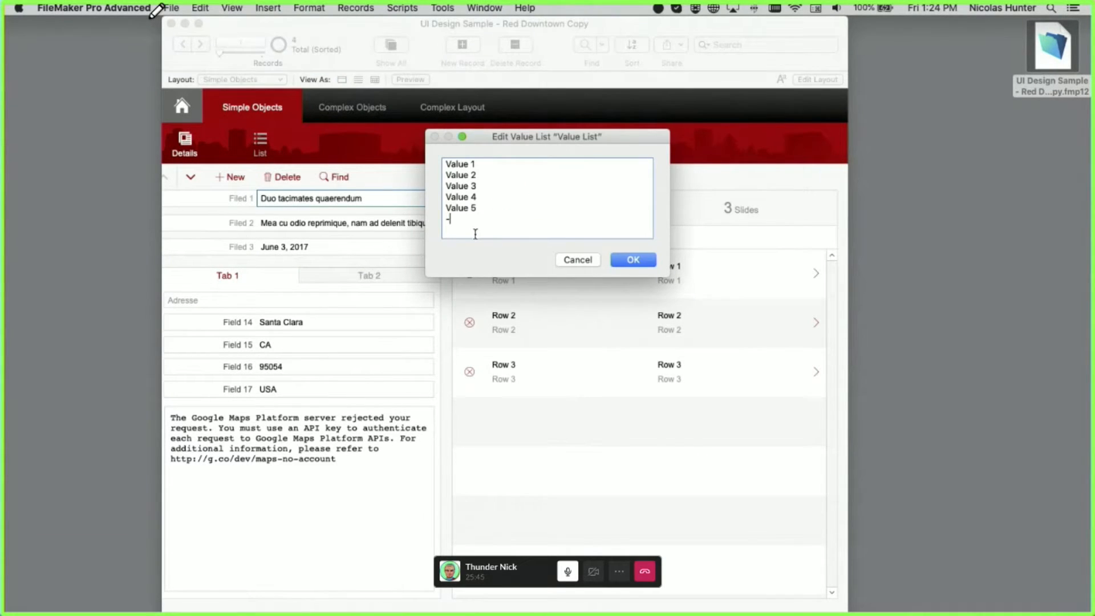
{"action": "key", "text": "Escape"}
{"action": "left_click", "coordinate": [314, 227]}
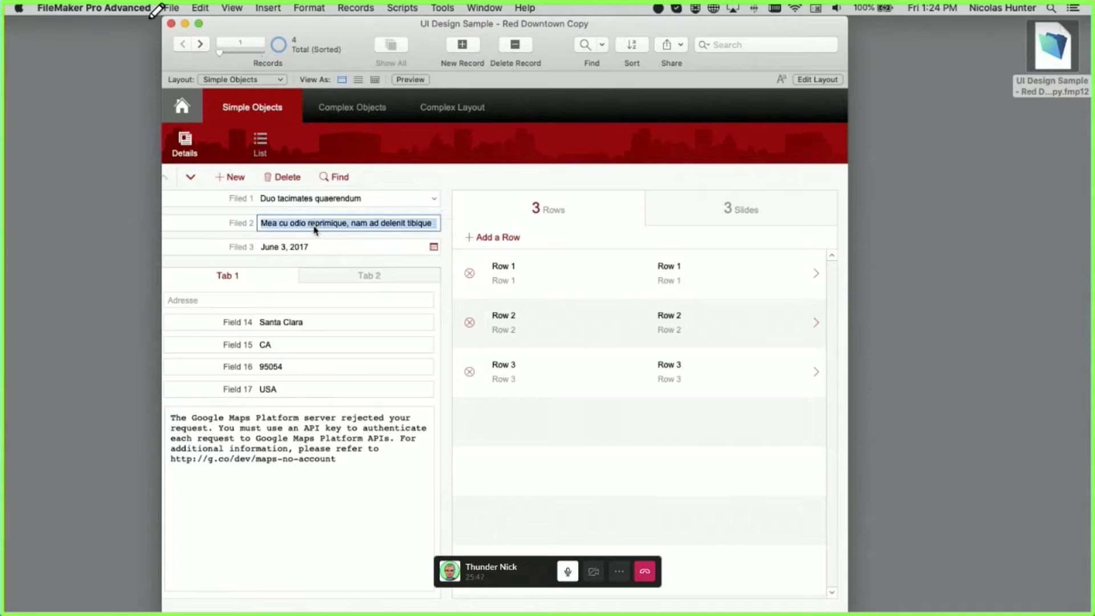
- Return to Layout mode and open Button Bar Setup on the navigation bar's second segment
{"action": "key", "text": "super+l"}
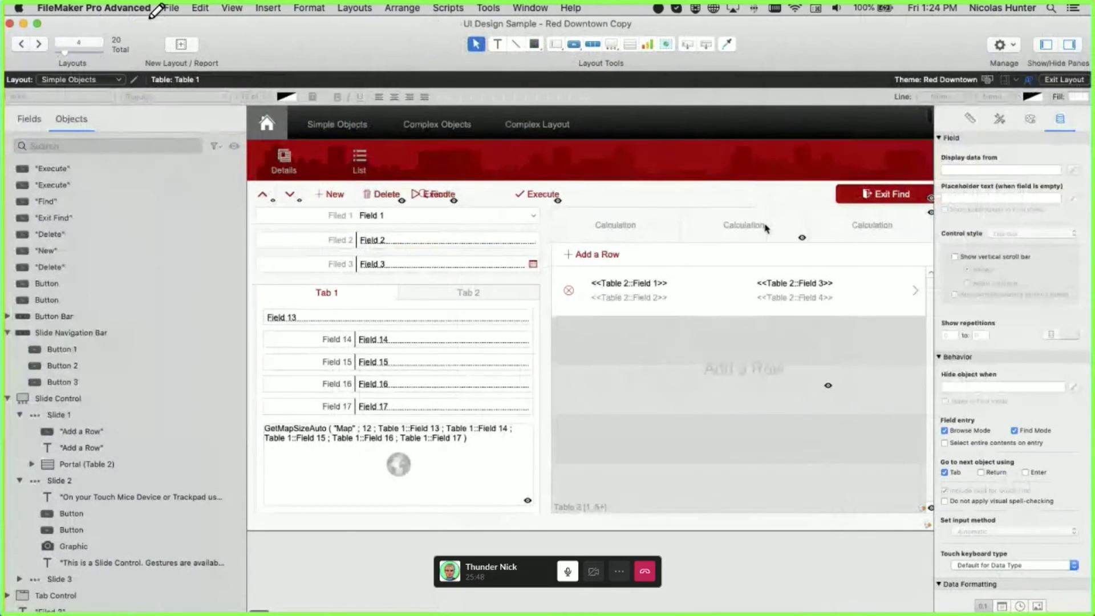
{"action": "double_click", "coordinate": [766, 229]}
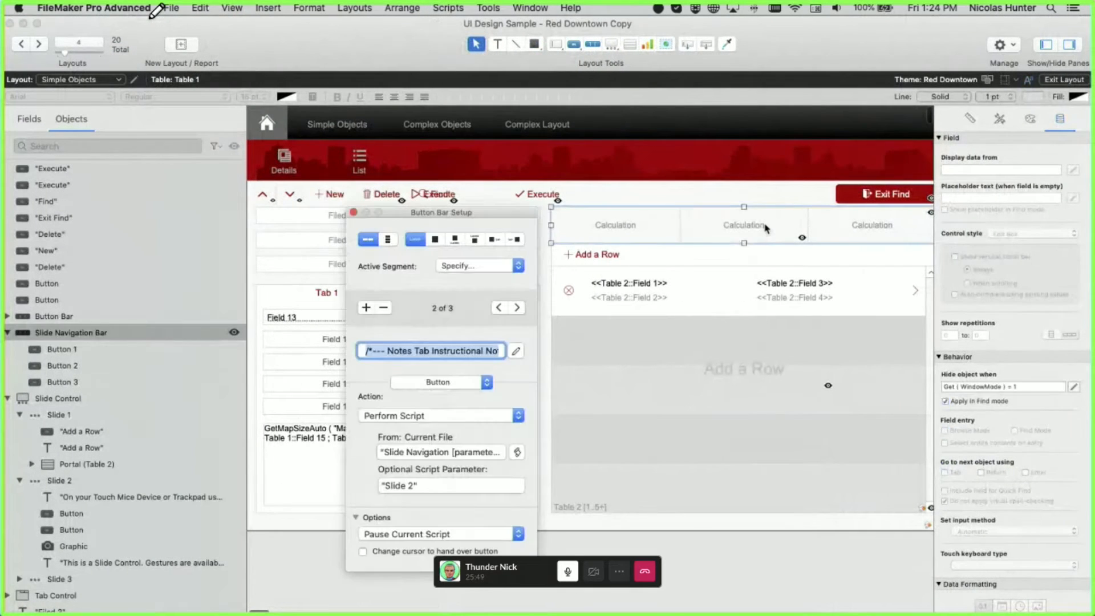
{"action": "left_click", "coordinate": [766, 228]}
- Change Button 2's hide condition to Table 1::Field 2 ≠ "Nick" and return to Browse mode
{"action": "left_click", "coordinate": [516, 351]}
{"action": "key", "text": "Escape"}
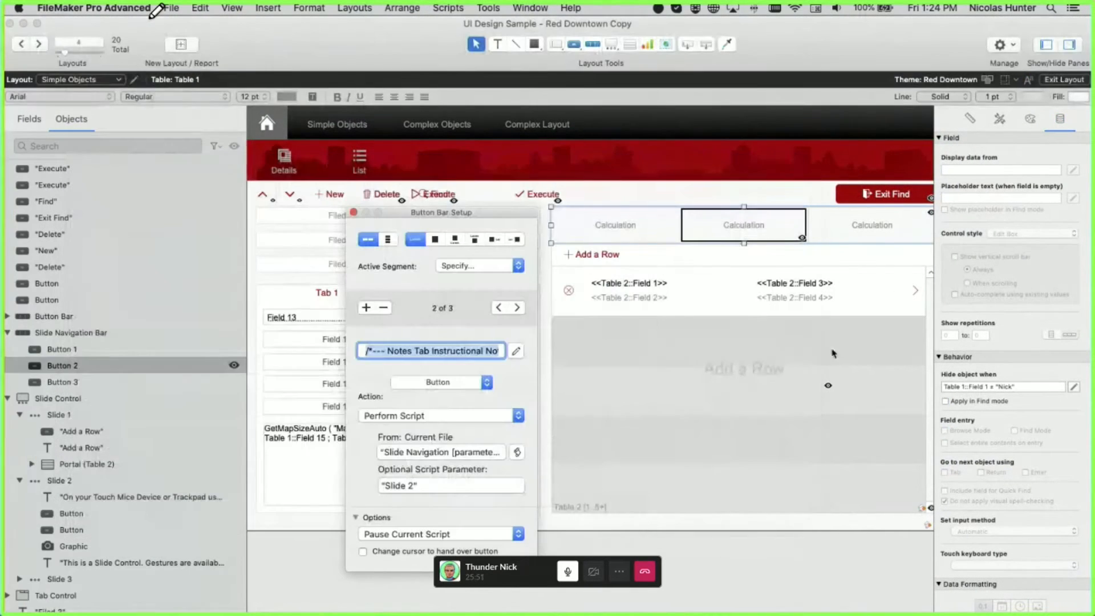
{"action": "left_click", "coordinate": [989, 390]}
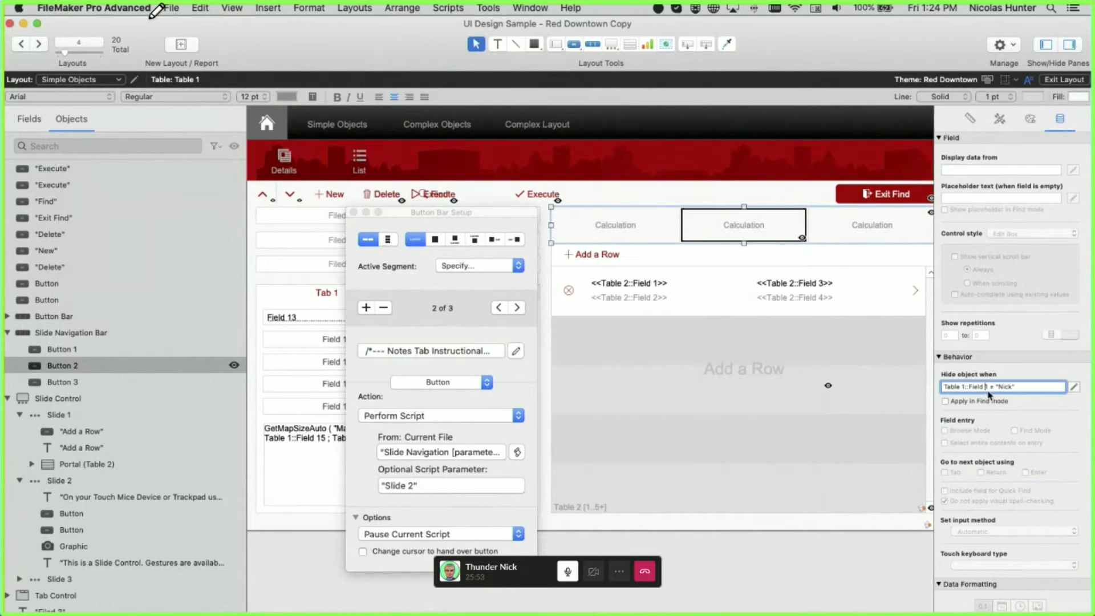
{"action": "double_click", "coordinate": [987, 392]}
{"action": "type", "text": "2"}
{"action": "key", "text": "super+b"}
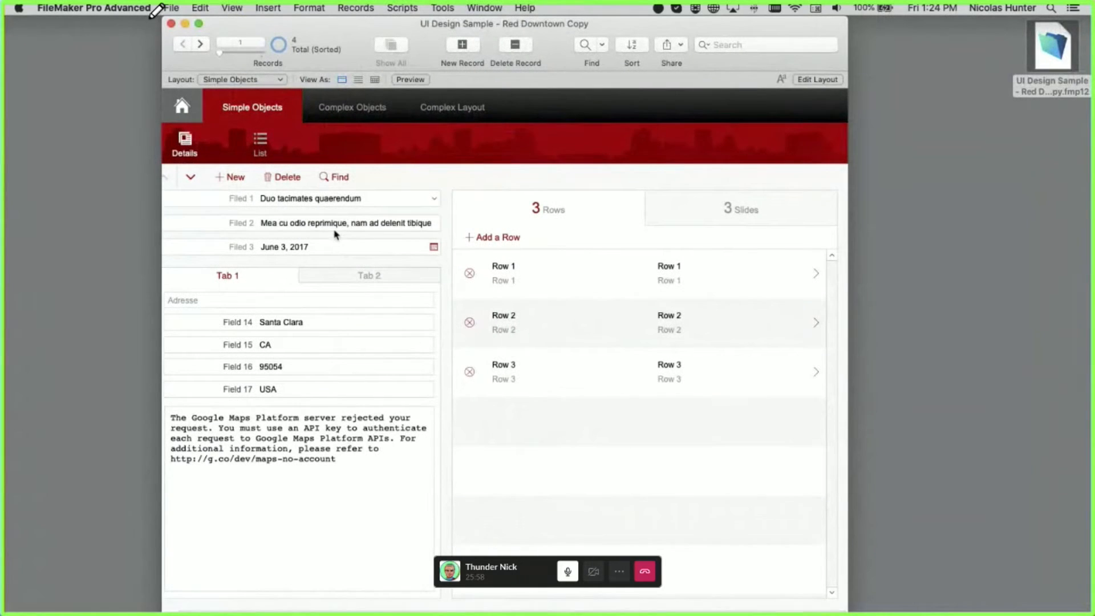
{"action": "left_click", "coordinate": [335, 230]}
{"action": "key", "text": "super+c"}
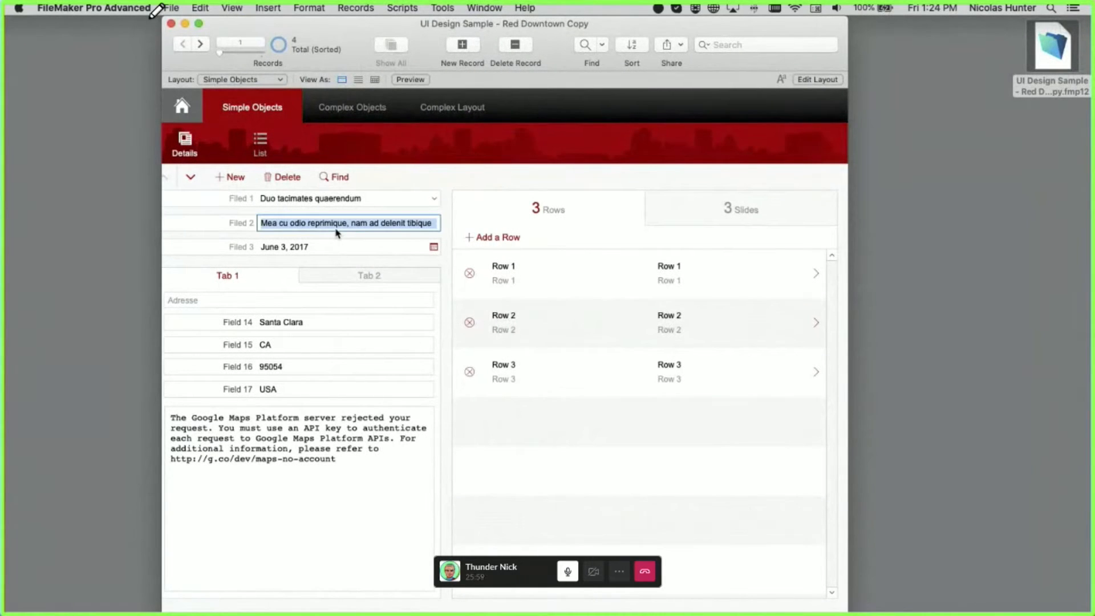
{"action": "key", "text": "BackSpace"}
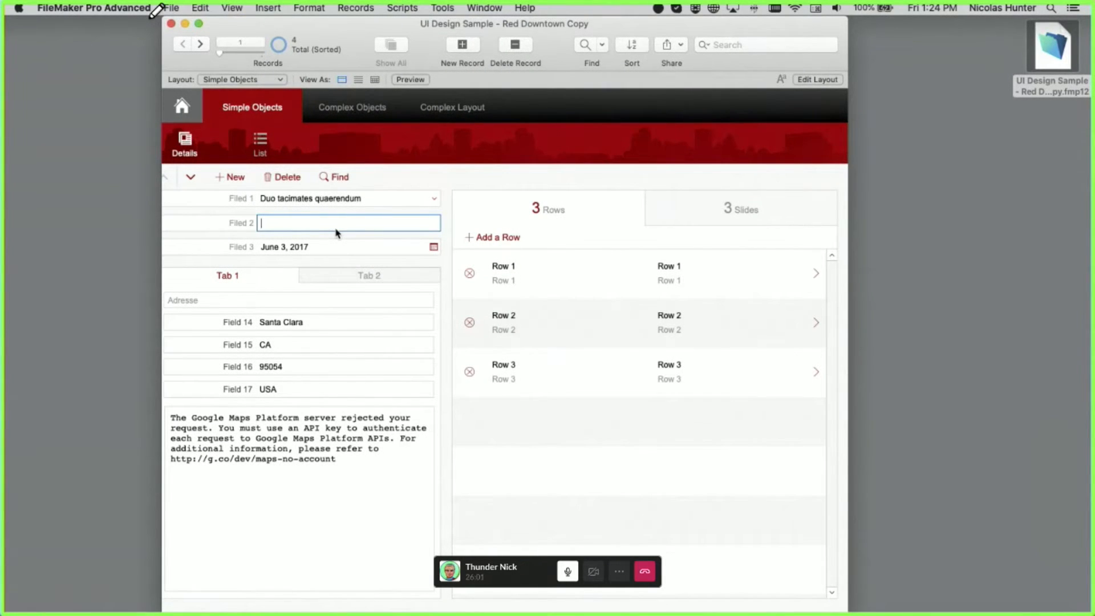
{"action": "type", "text": "Nick"}
{"action": "key", "text": "Tab"}
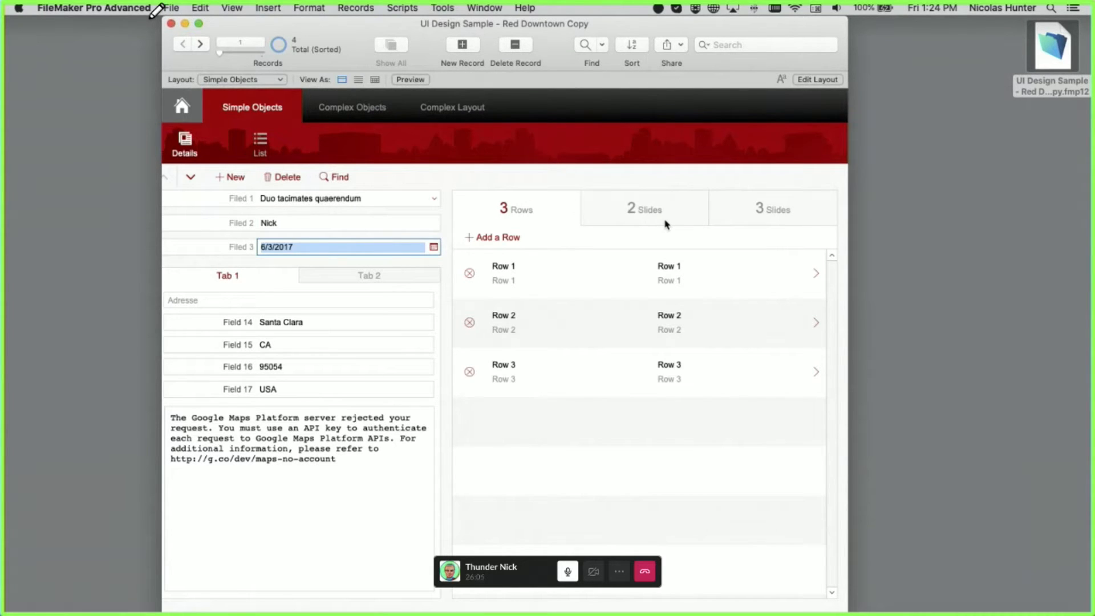
{"action": "double_click", "coordinate": [269, 222]}
{"action": "key", "text": "super+v"}
{"action": "left_click", "coordinate": [381, 179]}
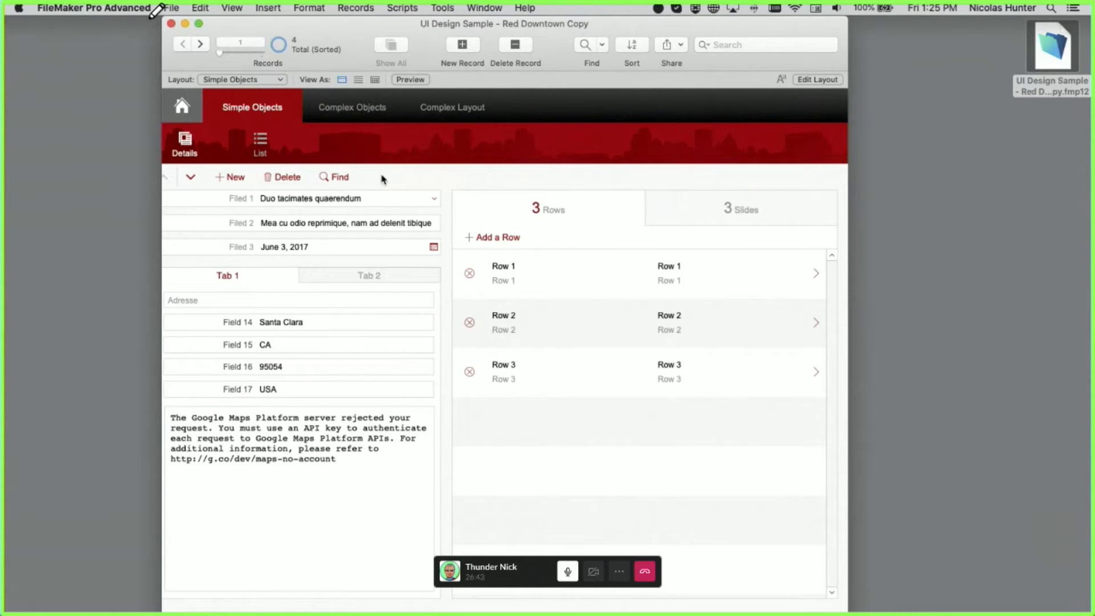
{"action": "left_click", "coordinate": [367, 223]}
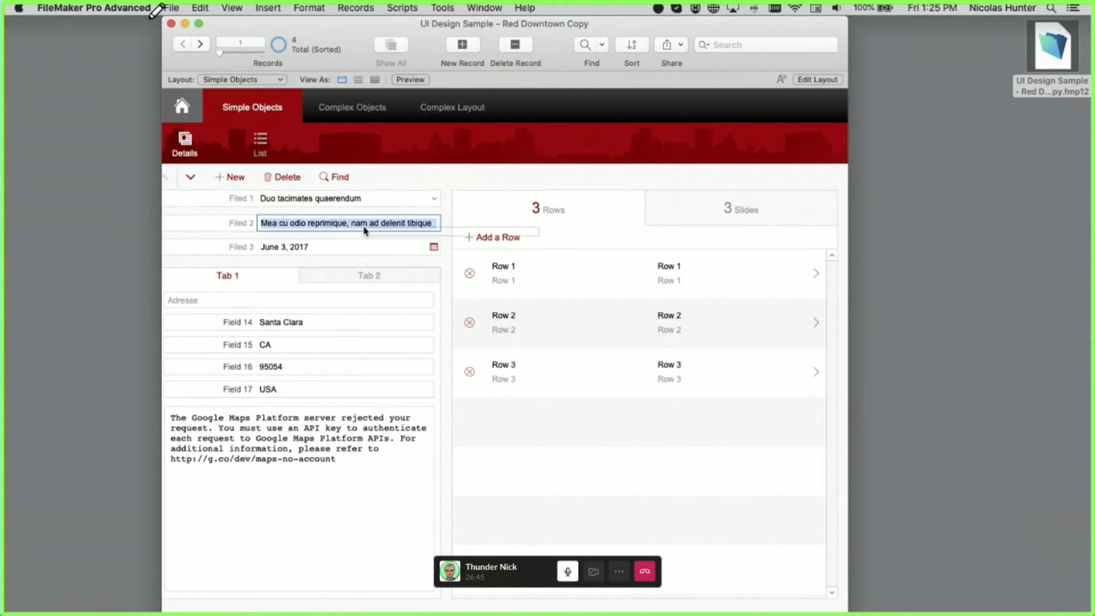
{"action": "left_click", "coordinate": [498, 171]}
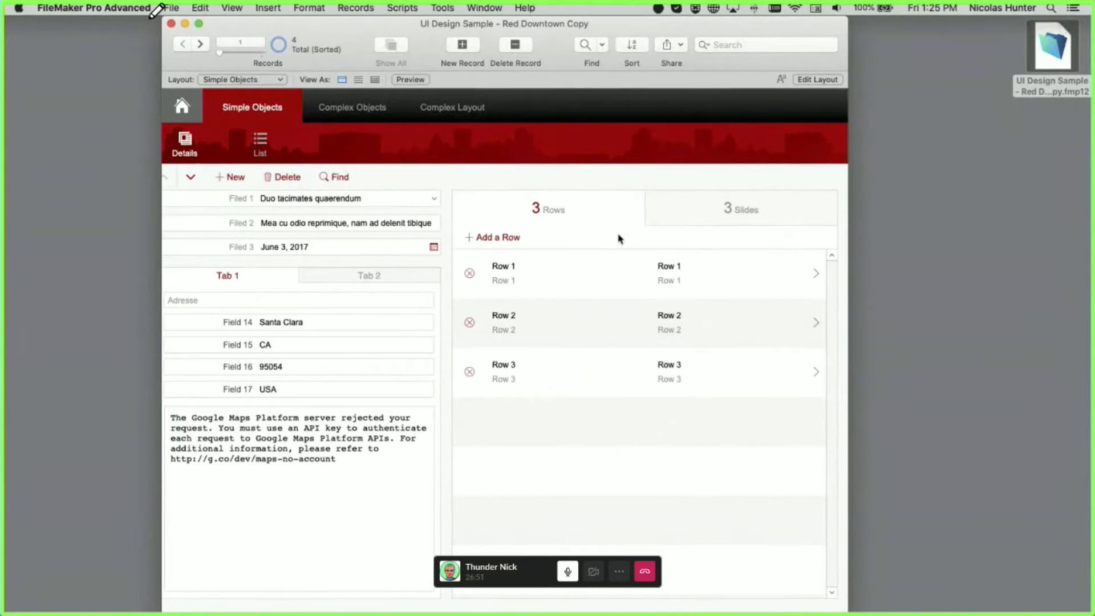
{"action": "left_click", "coordinate": [687, 220]}
{"action": "left_click", "coordinate": [640, 221]}
{"action": "left_click", "coordinate": [697, 217]}
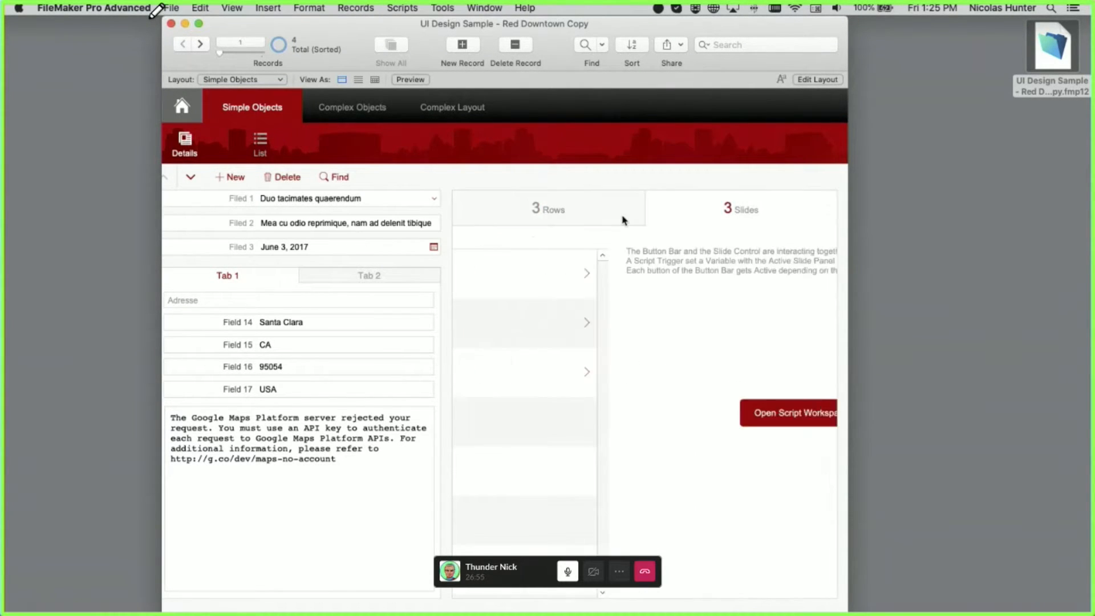
{"action": "left_click", "coordinate": [623, 218]}
{"action": "left_click", "coordinate": [388, 227]}
{"action": "key", "text": "super+c"}
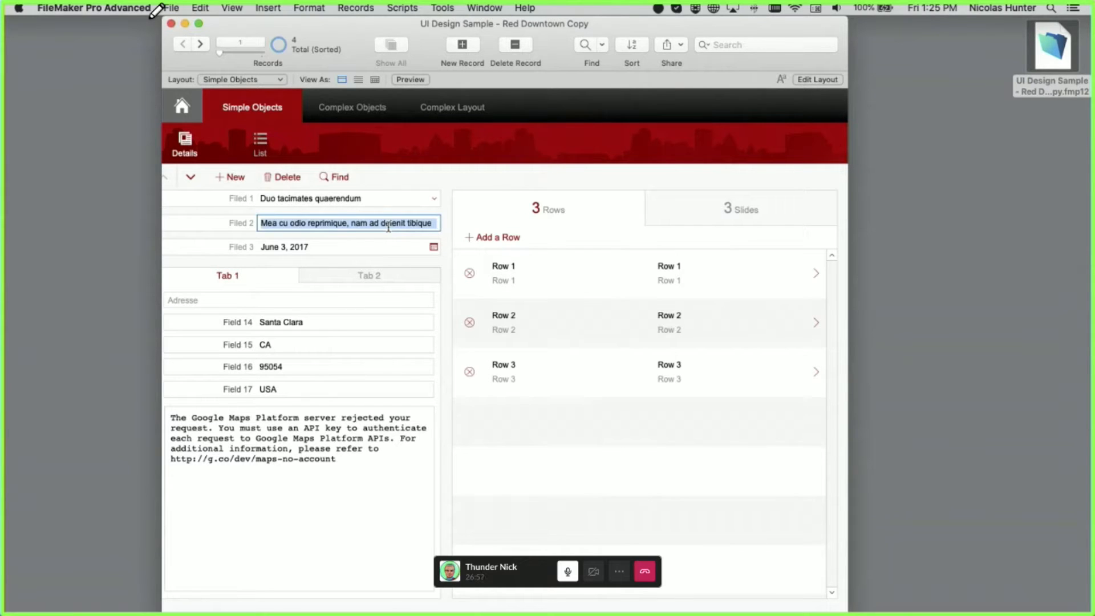
{"action": "type", "text": "Nick"}
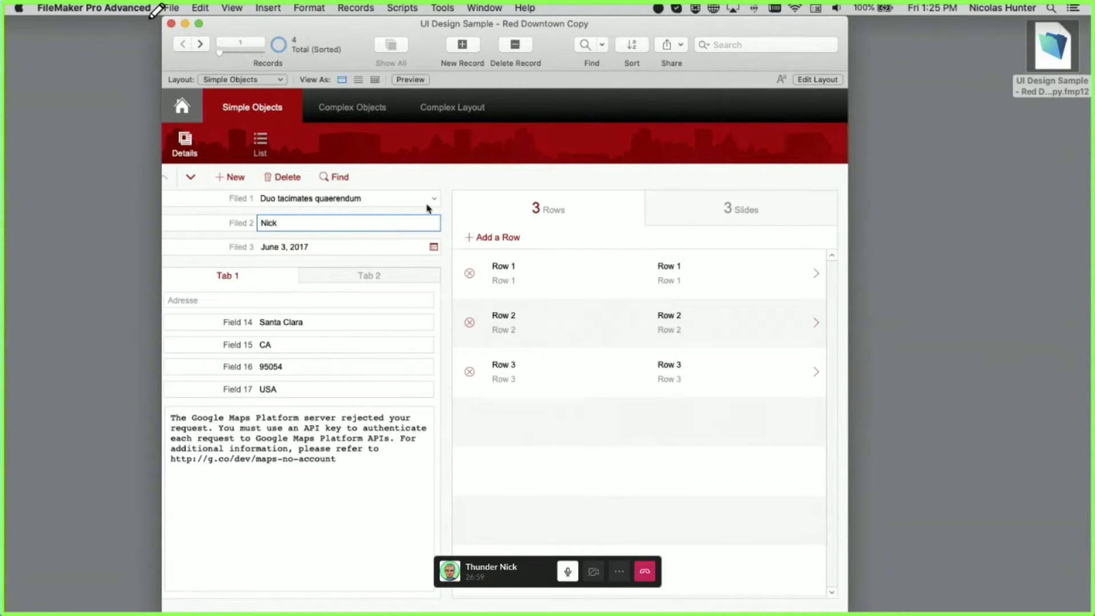
{"action": "left_click", "coordinate": [455, 184]}
{"action": "left_click", "coordinate": [653, 219]}
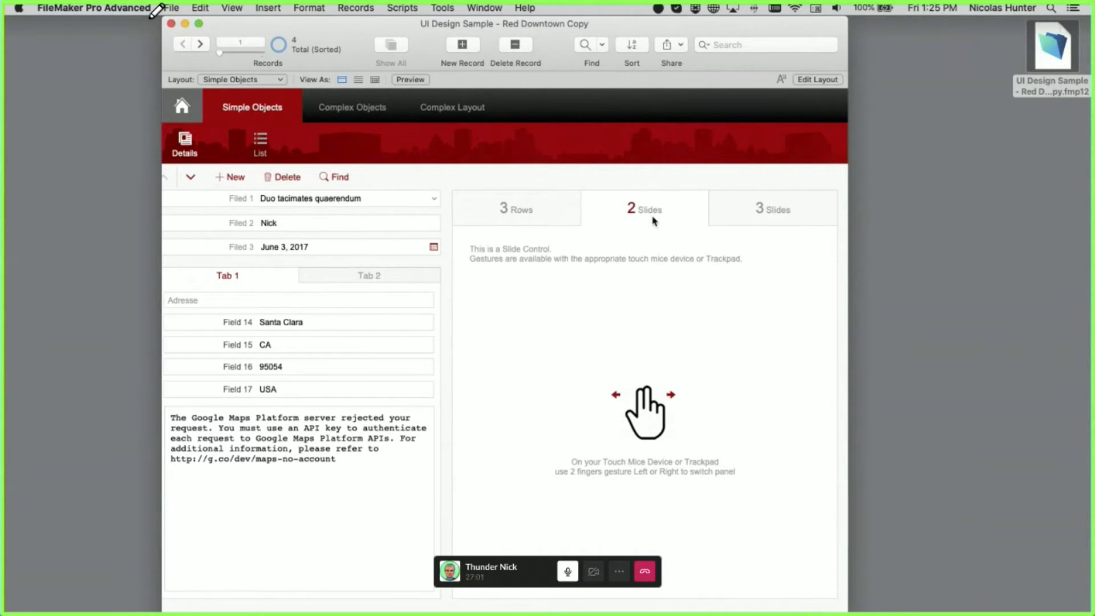
{"action": "left_click", "coordinate": [561, 219]}
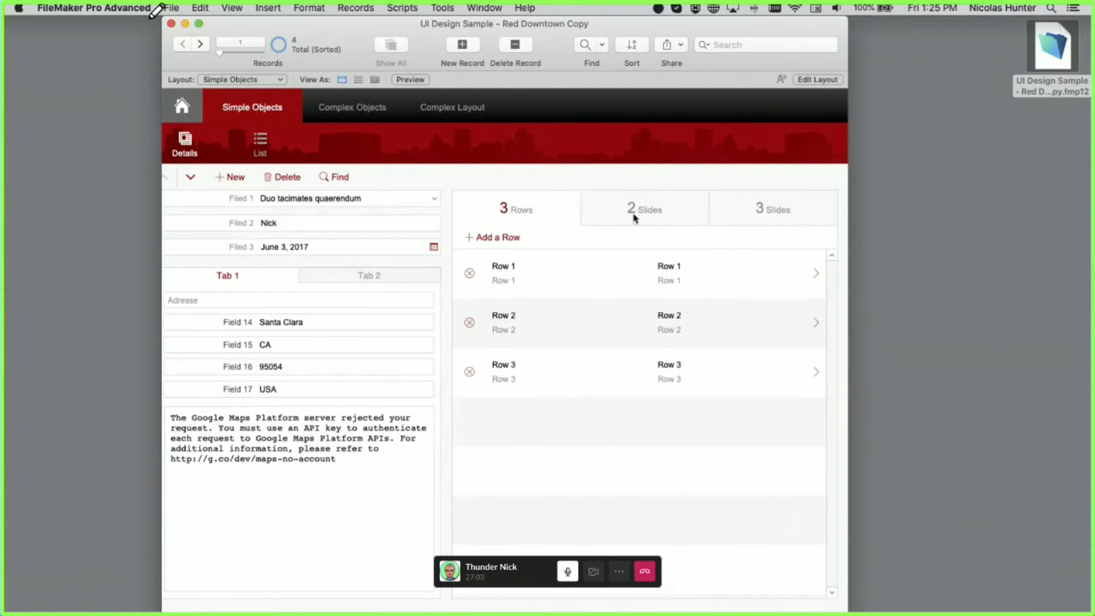
{"action": "left_click", "coordinate": [632, 217]}
{"action": "left_click", "coordinate": [542, 215]}
{"action": "left_click", "coordinate": [333, 224]}
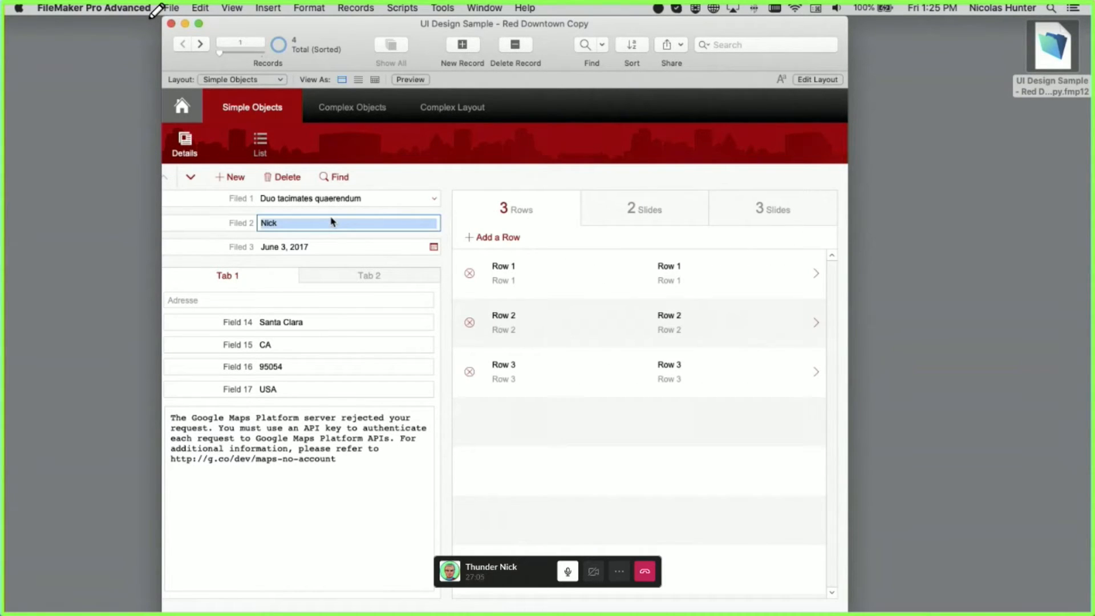
{"action": "key", "text": "super+v"}
{"action": "left_click", "coordinate": [527, 169]}
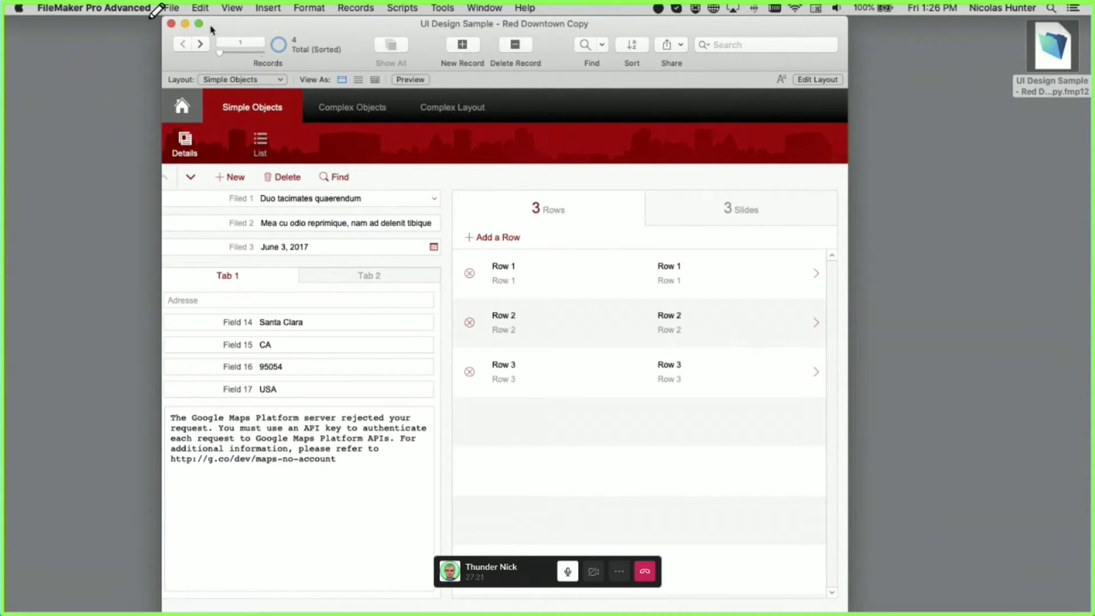
- Open FMSP_20use from File > Recent and enter the account name to sign in
{"action": "left_click", "coordinate": [174, 8]}
{"action": "mouse_move", "coordinate": [194, 58]}
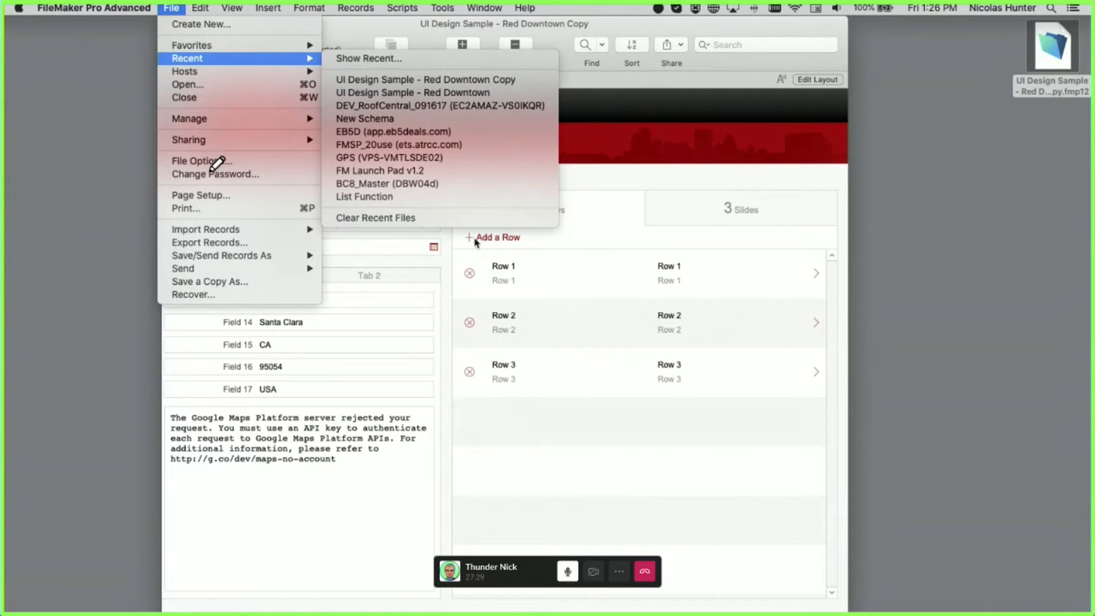
{"action": "left_click", "coordinate": [442, 145]}
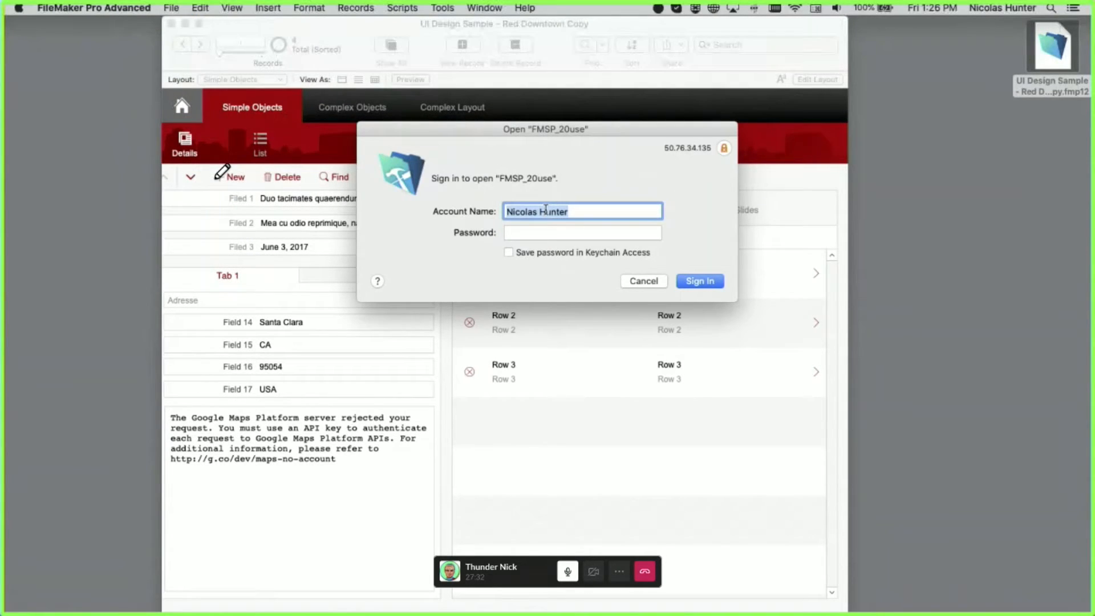
{"action": "type", "text": "Admin"}
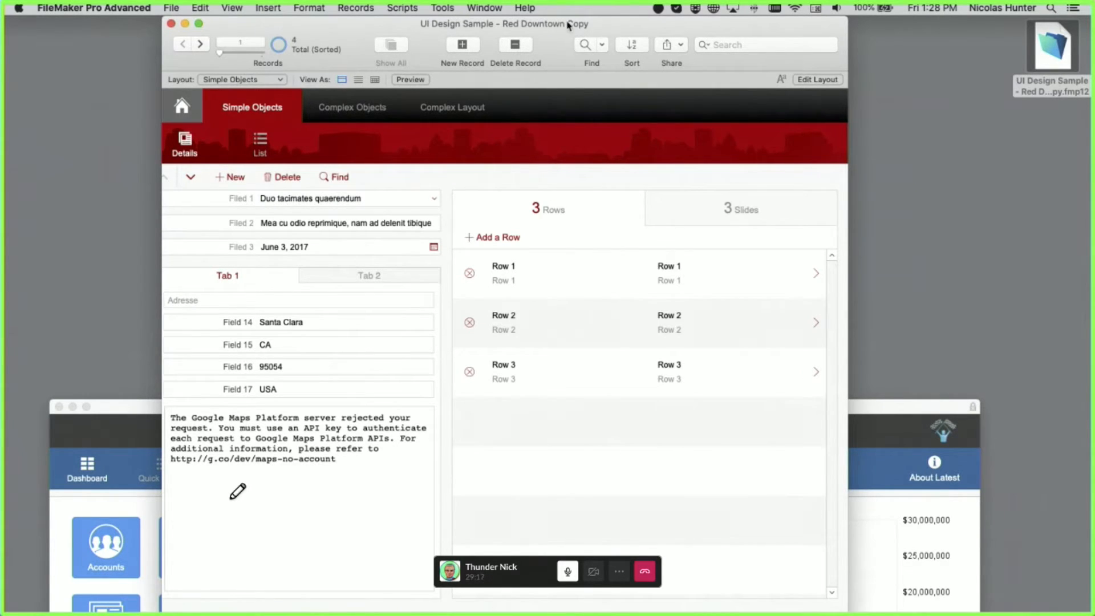
- Go to the Simple Objects layout from the sample header and switch to Layout mode
{"action": "left_click_drag", "start_coordinate": [569, 25], "coordinate": [566, 25]}
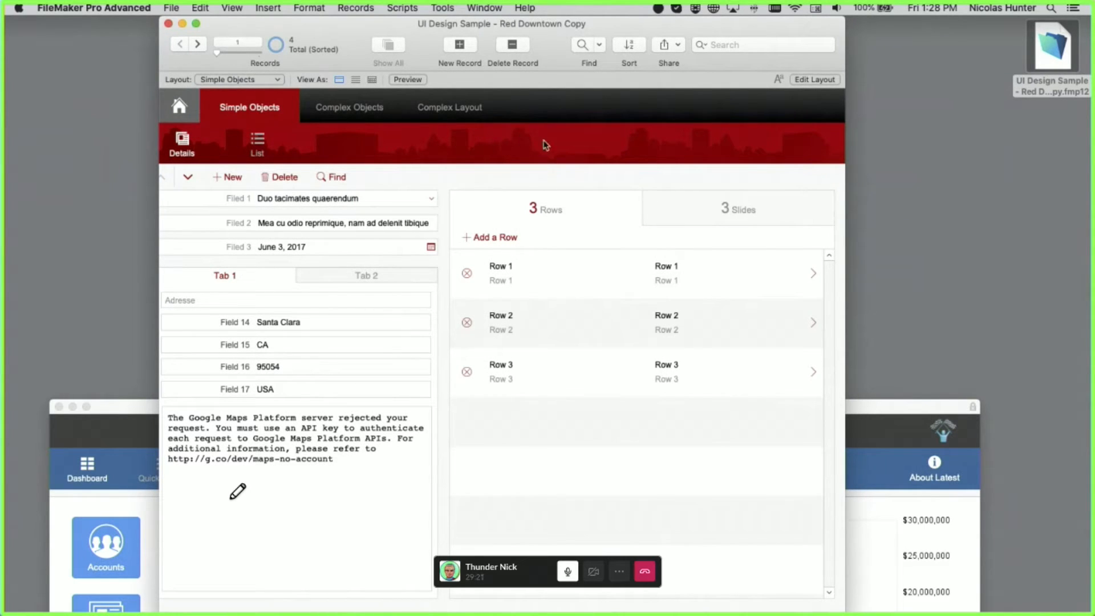
{"action": "left_click", "coordinate": [346, 105]}
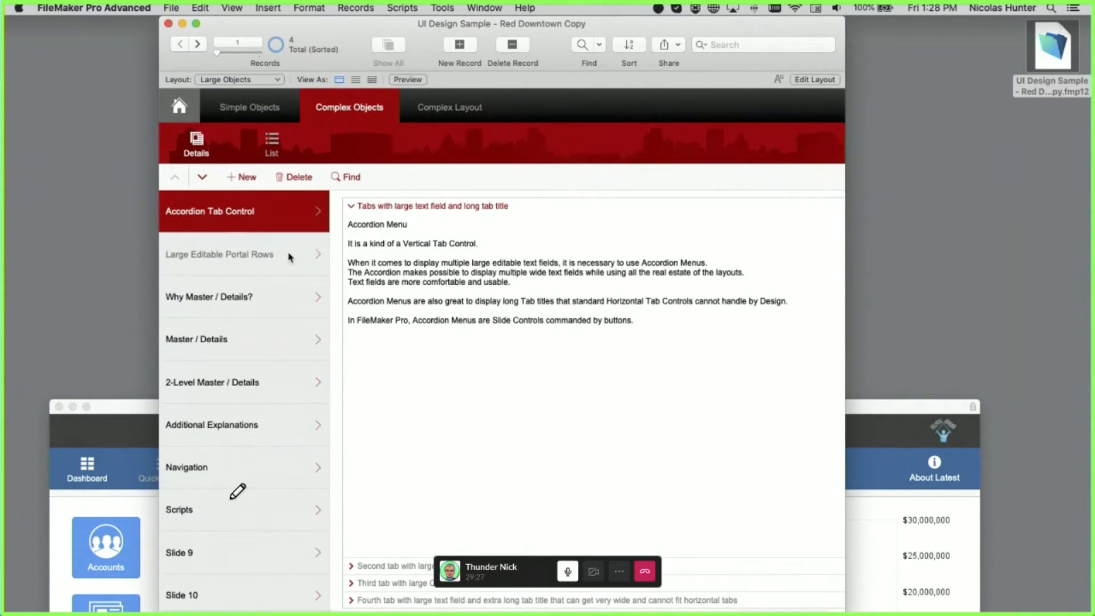
{"action": "left_click", "coordinate": [270, 153]}
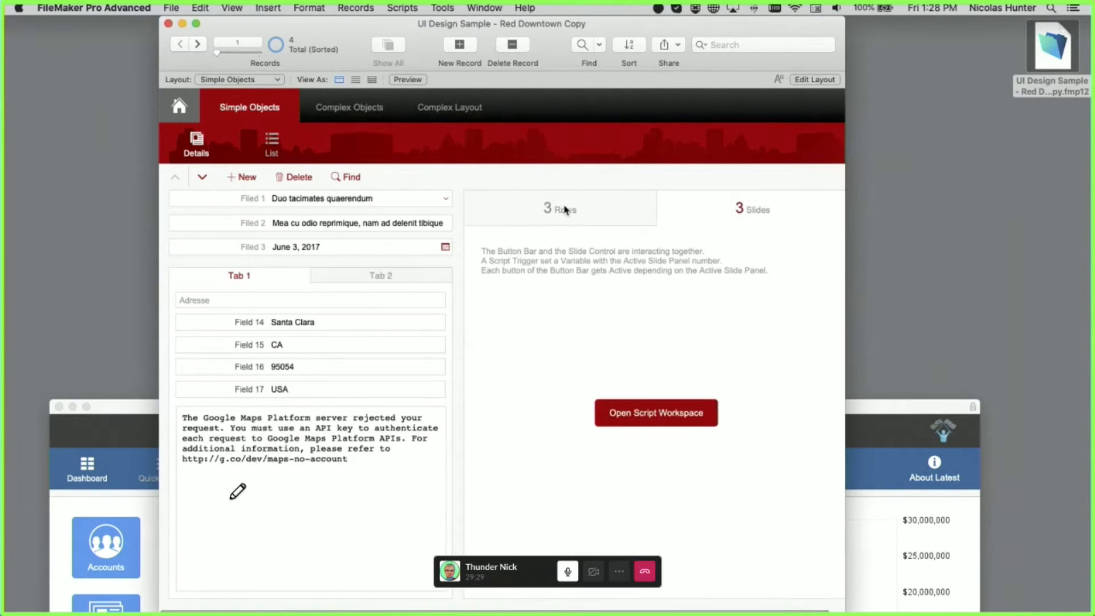
{"action": "key", "text": "super+l"}
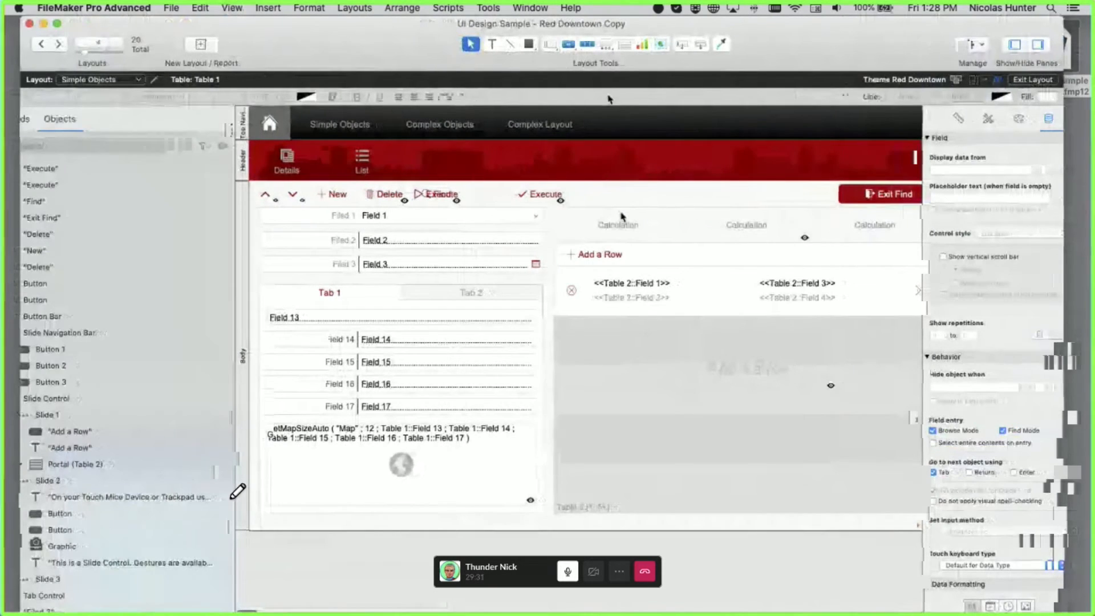
- Try the Button Bar tool by drawing test bars and toggling vertical and horizontal orientation
{"action": "left_click", "coordinate": [593, 45]}
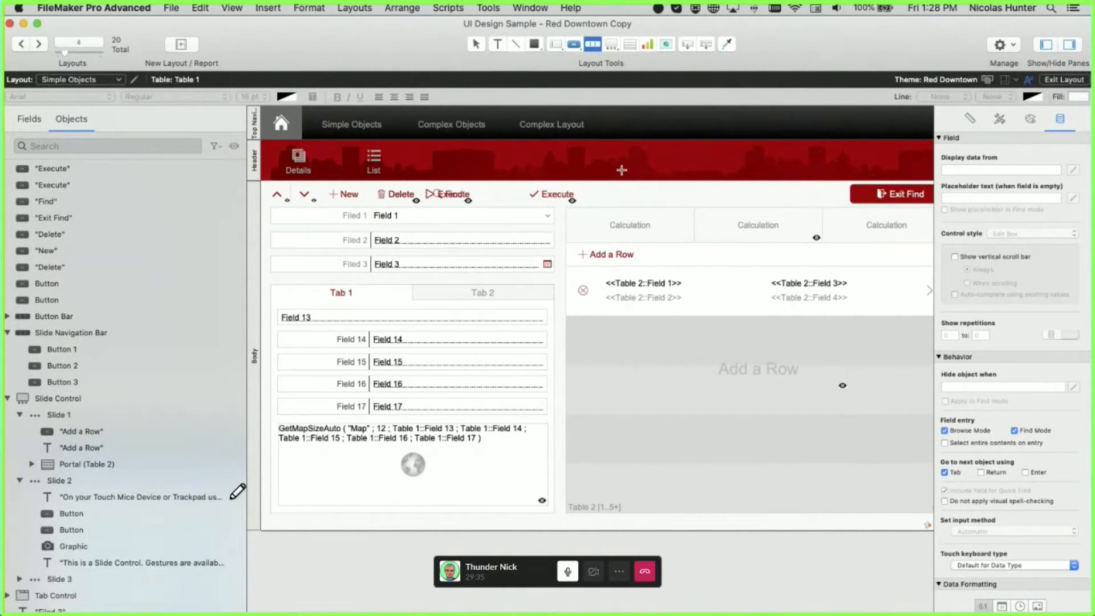
{"action": "mouse_move", "coordinate": [628, 150]}
{"action": "left_mouse_down"}
{"action": "mouse_move", "coordinate": [702, 183]}
{"action": "mouse_move", "coordinate": [765, 180]}
{"action": "left_mouse_up"}
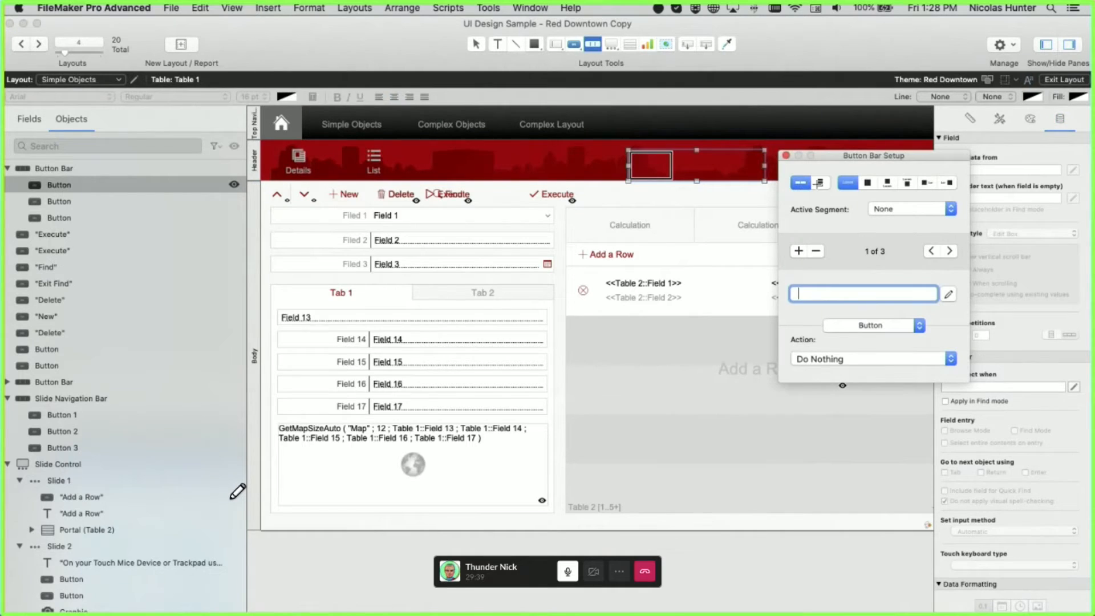
{"action": "left_click", "coordinate": [820, 183]}
{"action": "left_click", "coordinate": [800, 182]}
{"action": "left_click_drag", "start_coordinate": [692, 138], "coordinate": [684, 170]}
{"action": "left_click", "coordinate": [684, 169]}
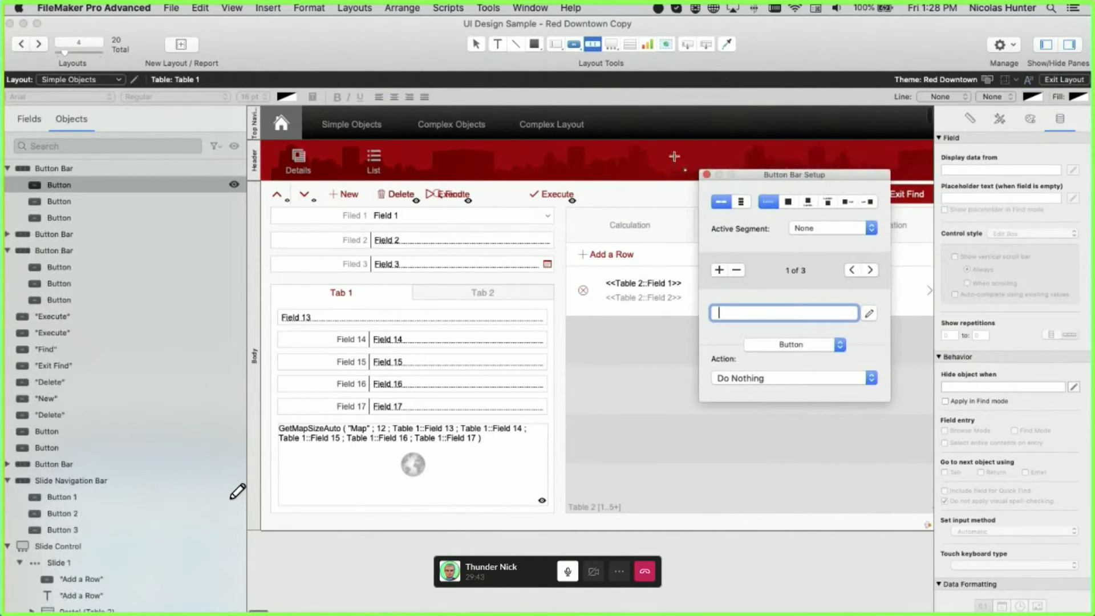
{"action": "left_click", "coordinate": [706, 172]}
{"action": "key", "text": "Escape"}
- Make the slide navigation bar vertical, place it beside Field 2 and Field 3, and preview in Browse mode
{"action": "left_click", "coordinate": [659, 234]}
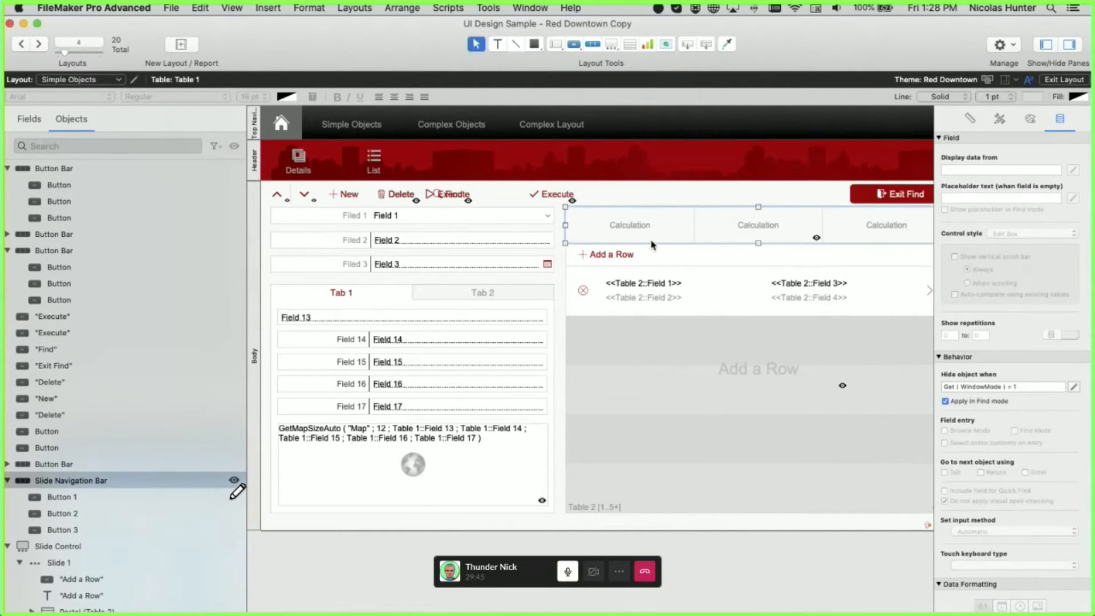
{"action": "double_click", "coordinate": [656, 234]}
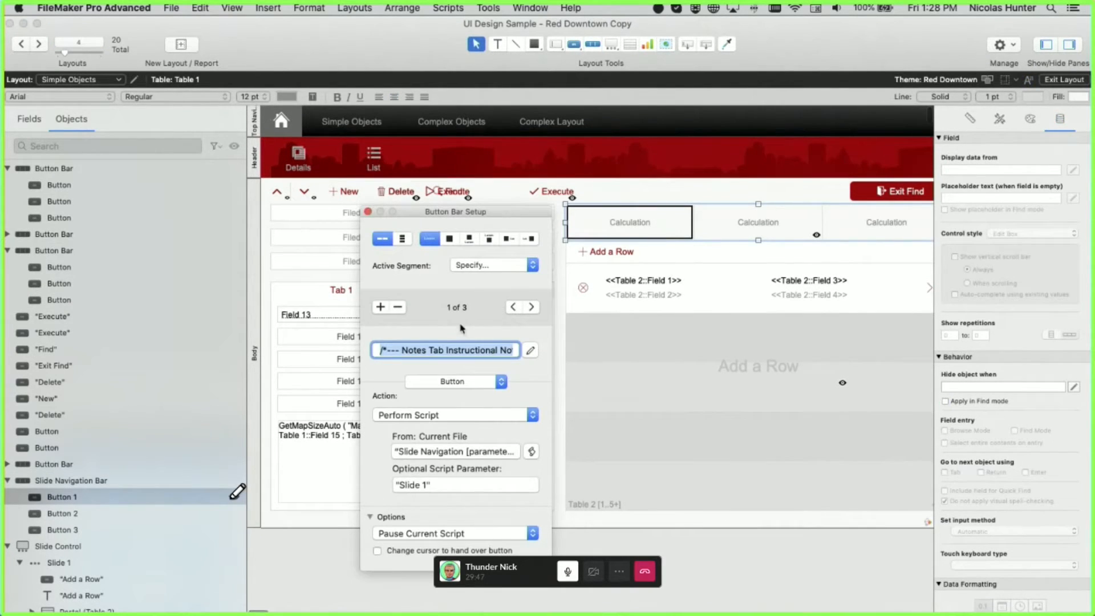
{"action": "left_click", "coordinate": [402, 239]}
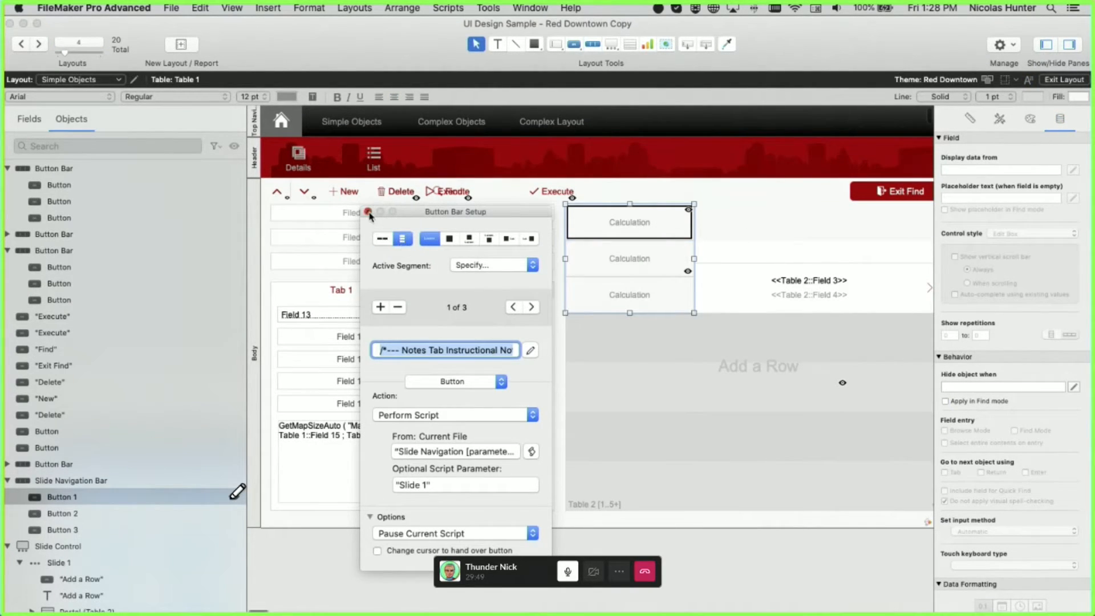
{"action": "left_click", "coordinate": [368, 213]}
{"action": "left_click_drag", "start_coordinate": [639, 271], "coordinate": [434, 277]}
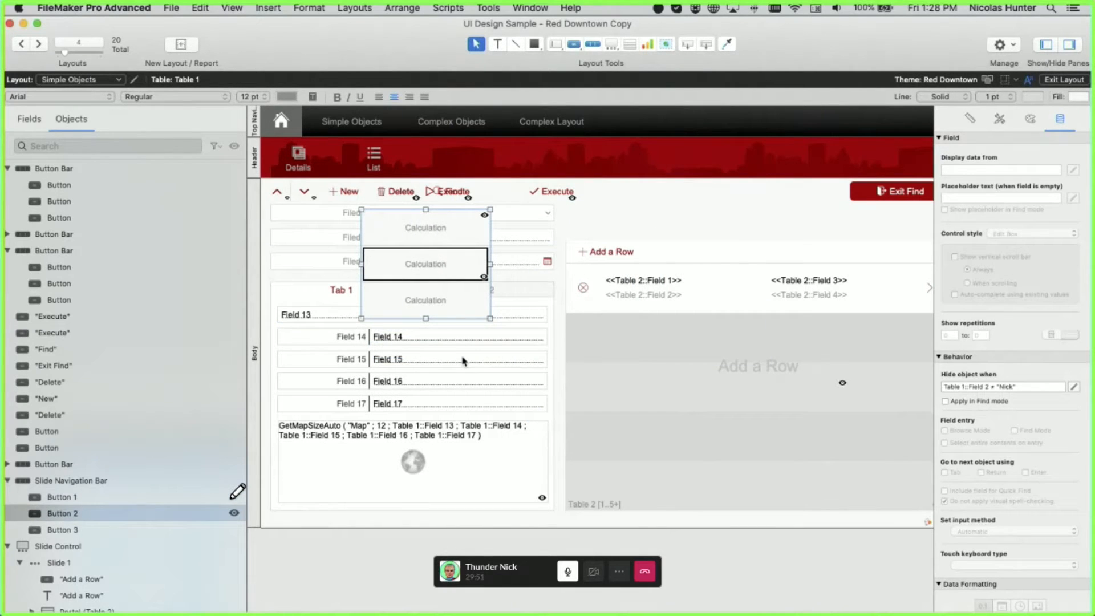
{"action": "left_click_drag", "start_coordinate": [443, 314], "coordinate": [518, 341]}
{"action": "key", "text": "super+b"}
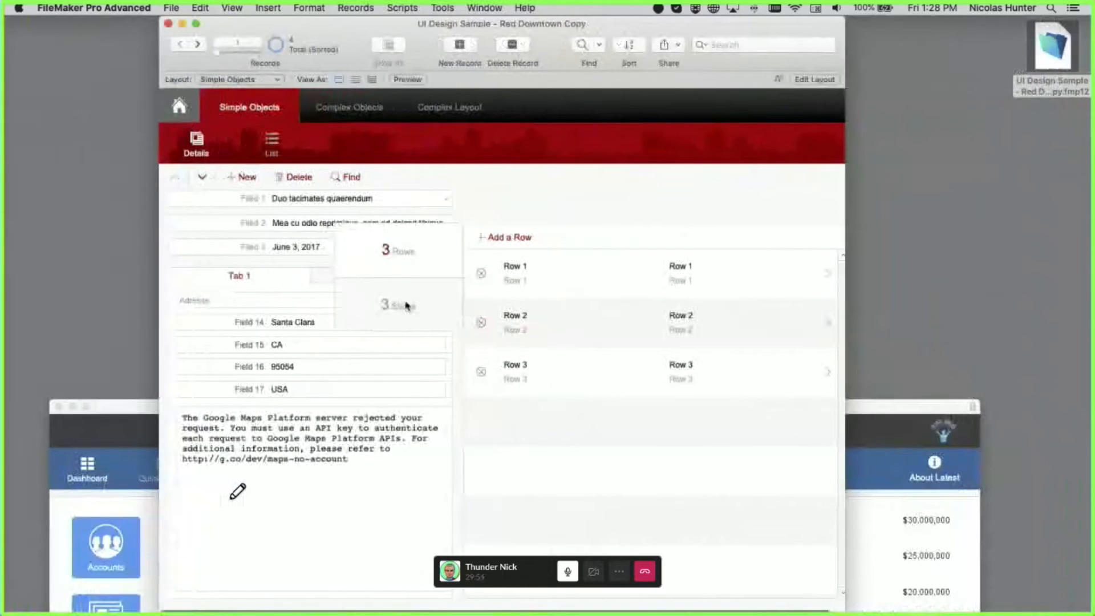
- Test the vertical bar by switching between the Rows and Slides panels
{"action": "left_click", "coordinate": [412, 255]}
{"action": "left_click", "coordinate": [415, 304]}
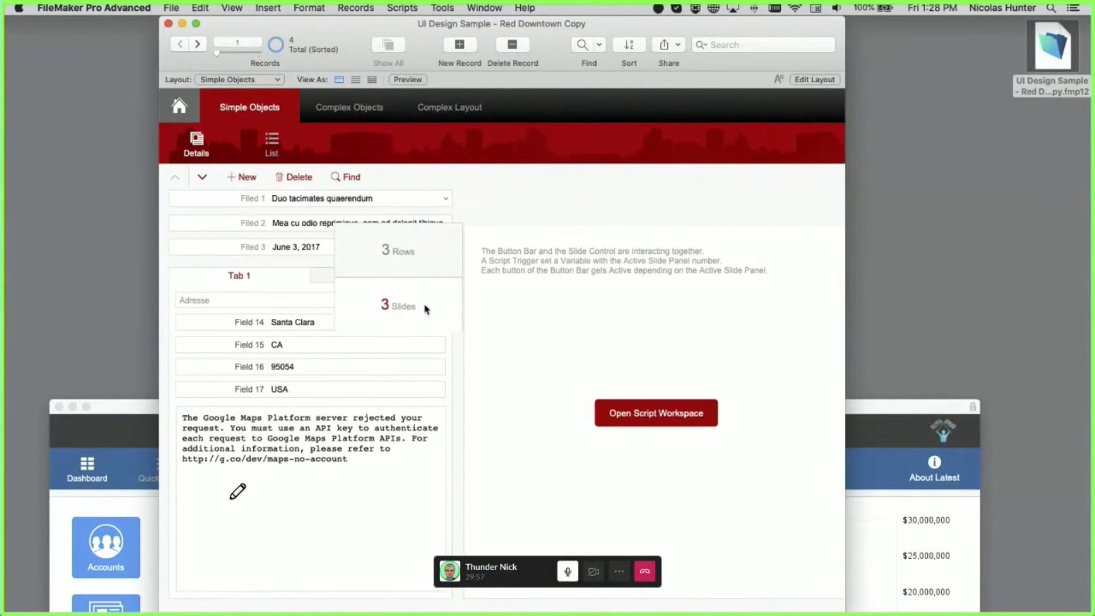
{"action": "left_click", "coordinate": [429, 260]}
- In Layout mode, revert the navigation bar to horizontal and undo a trial tab control move
{"action": "key", "text": "super+l"}
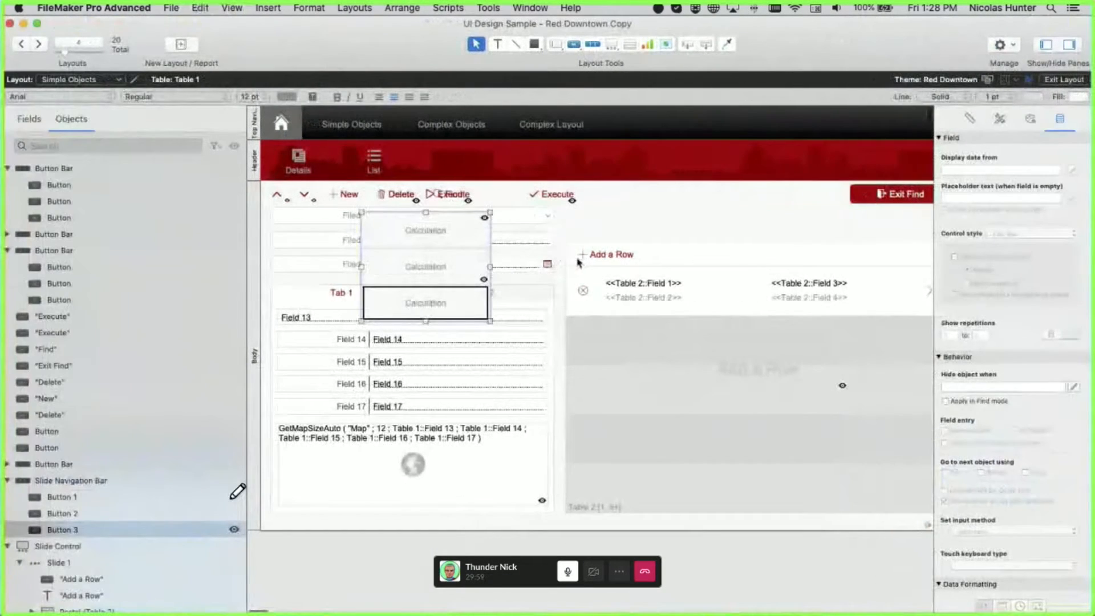
{"action": "left_click", "coordinate": [588, 262]}
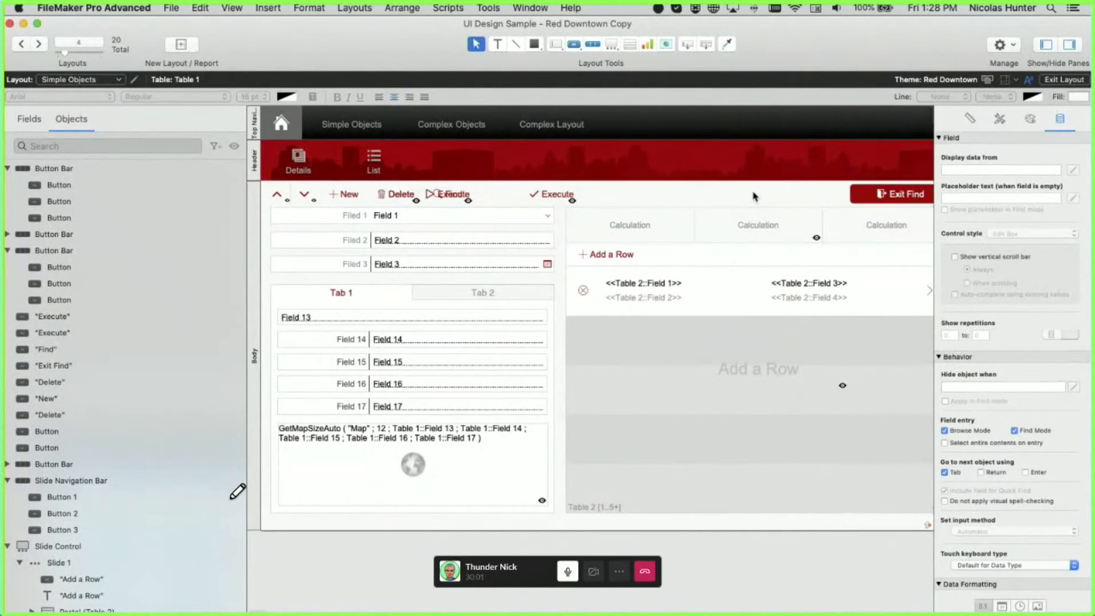
{"action": "left_click", "coordinate": [739, 227]}
{"action": "left_click", "coordinate": [659, 228]}
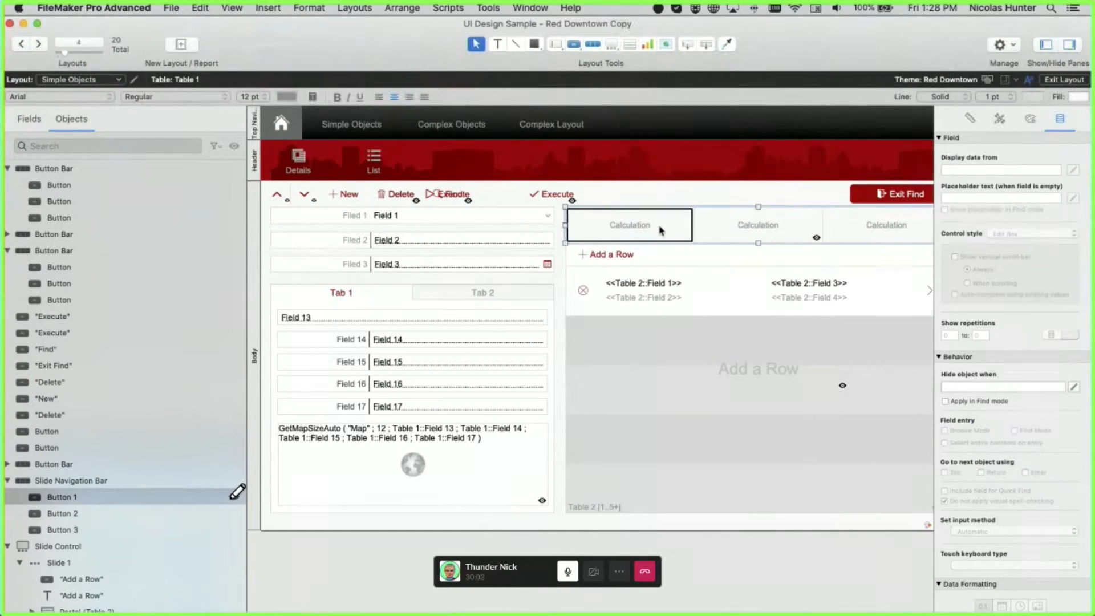
{"action": "left_click", "coordinate": [375, 299]}
{"action": "left_click_drag", "start_coordinate": [374, 297], "coordinate": [355, 282]}
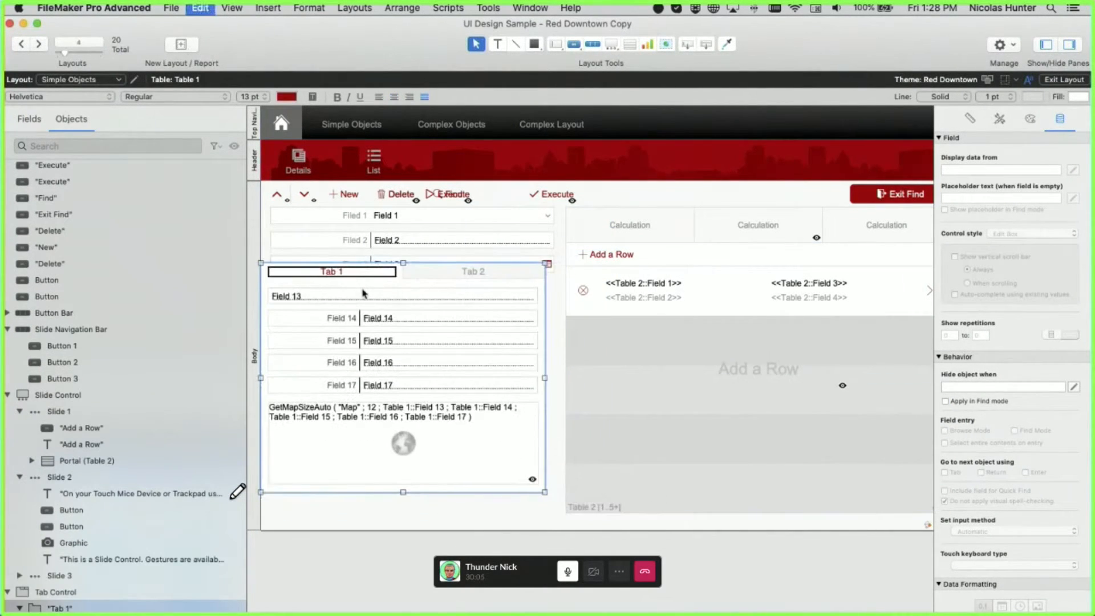
{"action": "key", "text": "super+z"}
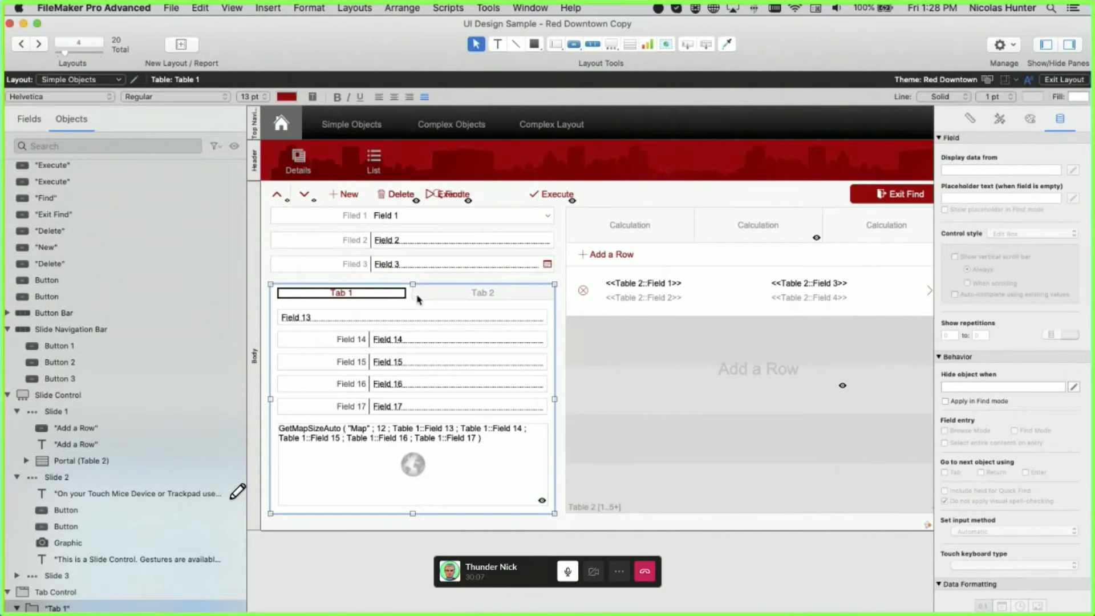
- Return to Browse mode and show Complex Objects' Large Editable Portal Rows slide
{"action": "key", "text": "super+b"}
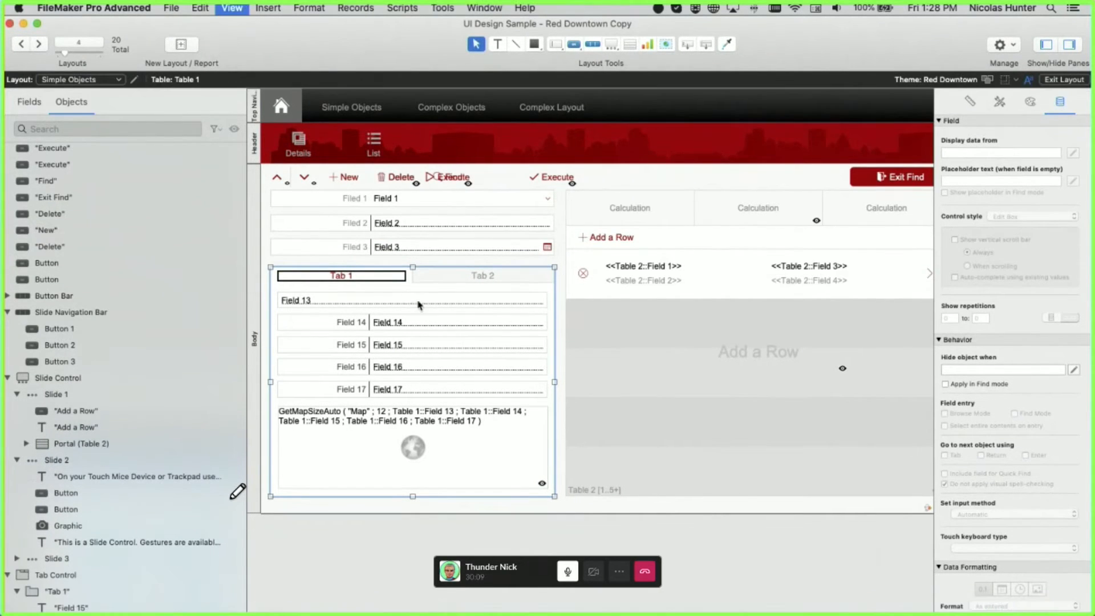
{"action": "left_click", "coordinate": [365, 106]}
{"action": "left_click", "coordinate": [292, 254]}
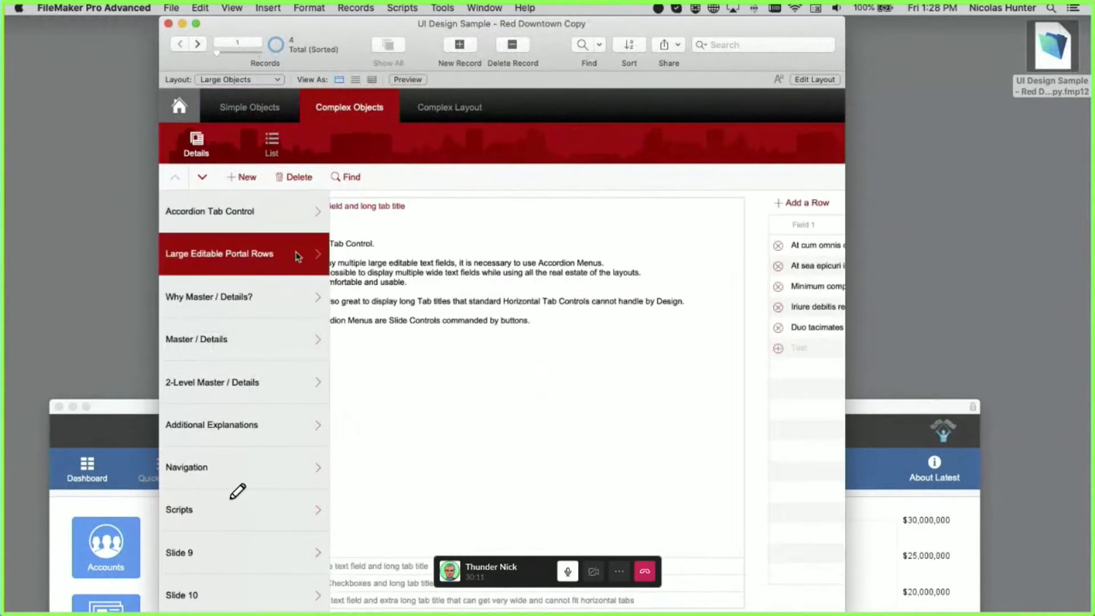
- View the Why Master / Details?, Master / Details, Navigation, Slide 9 and Scripts slides, then enter Layout mode
{"action": "left_click", "coordinate": [278, 297]}
{"action": "left_click", "coordinate": [272, 341]}
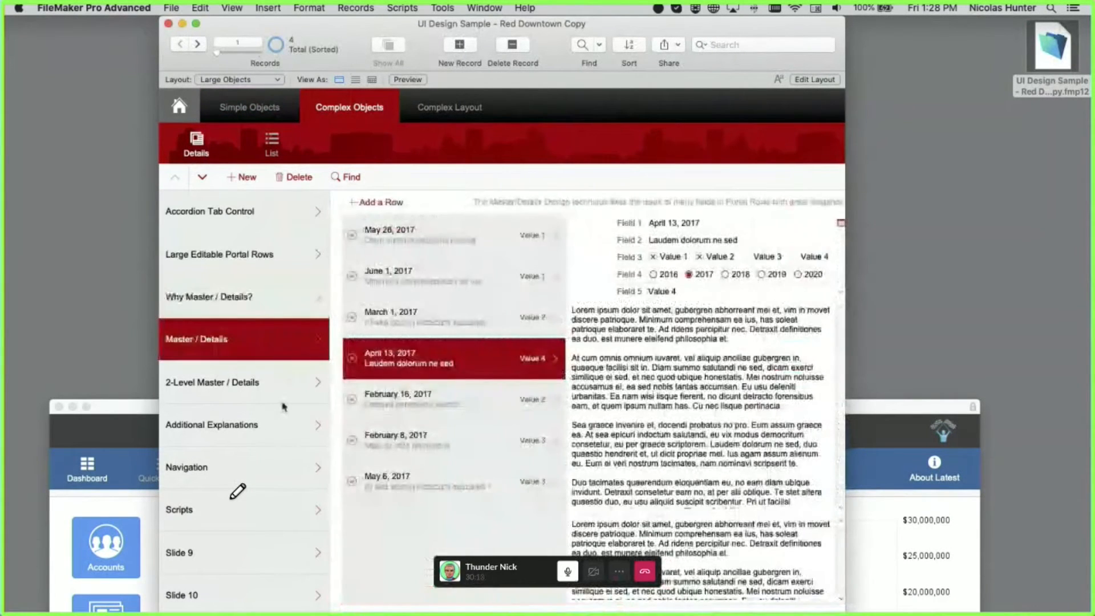
{"action": "left_click", "coordinate": [274, 467]}
{"action": "left_click", "coordinate": [274, 541]}
{"action": "left_click", "coordinate": [272, 509]}
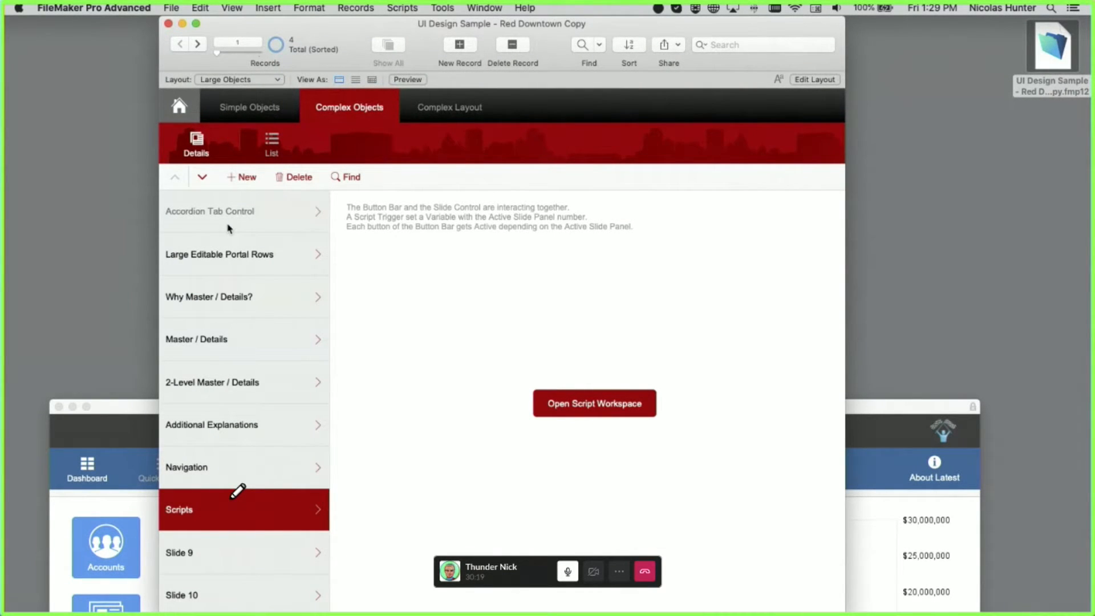
{"action": "key", "text": "super+l"}
- Set the sidebar button bar to horizontal orientation and widen it across the layout
{"action": "double_click", "coordinate": [342, 256]}
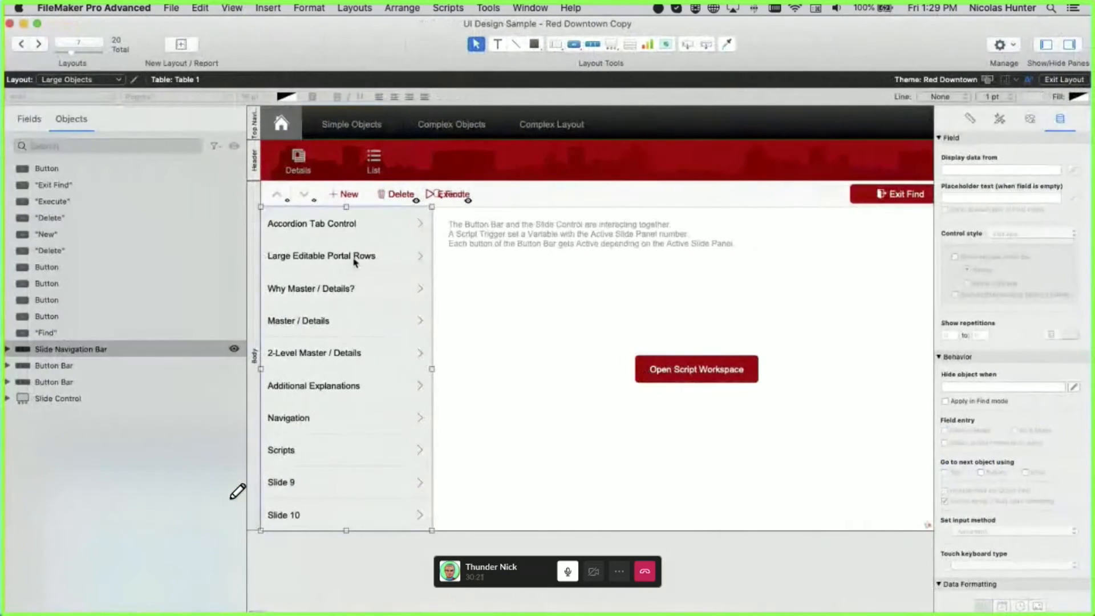
{"action": "left_click", "coordinate": [467, 144]}
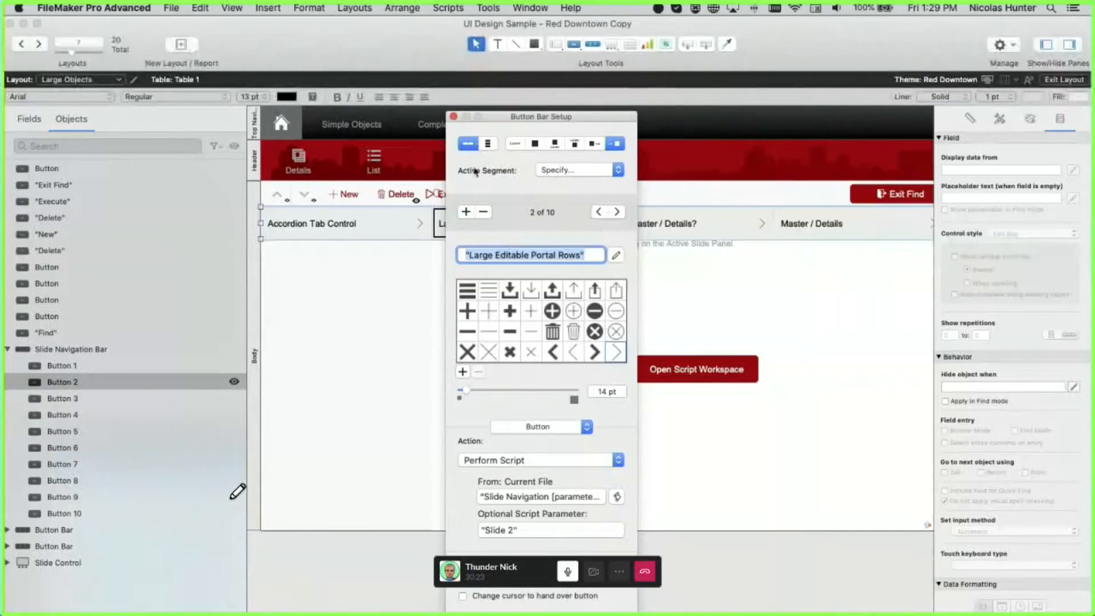
{"action": "left_click", "coordinate": [454, 117]}
{"action": "scroll", "coordinate": [858, 230], "scroll_direction": "right", "scroll_amount": 10}
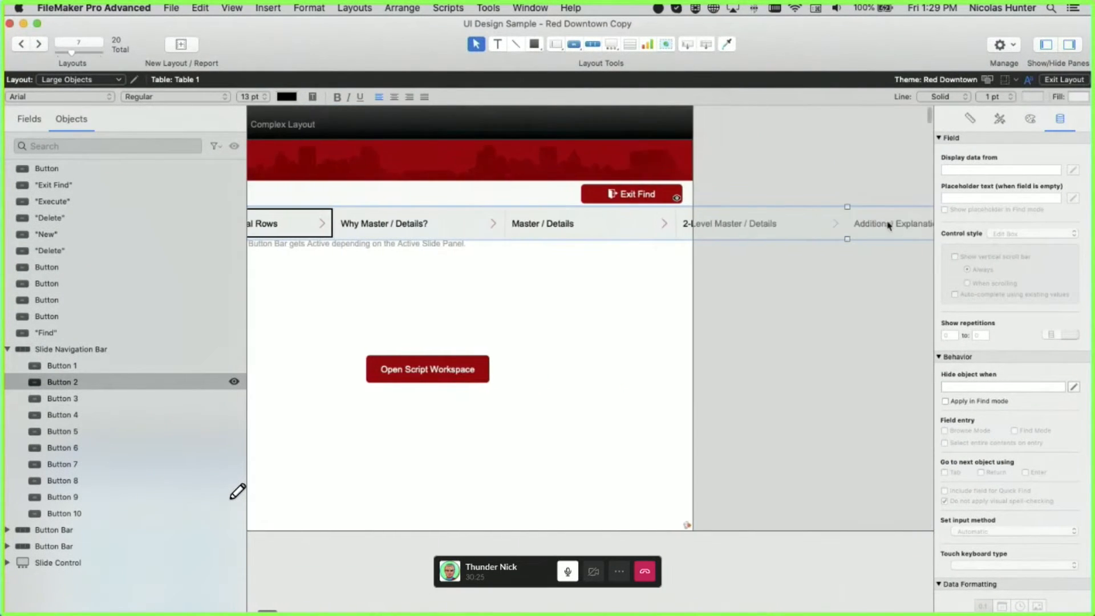
{"action": "scroll", "coordinate": [858, 229], "scroll_direction": "right", "scroll_amount": 10}
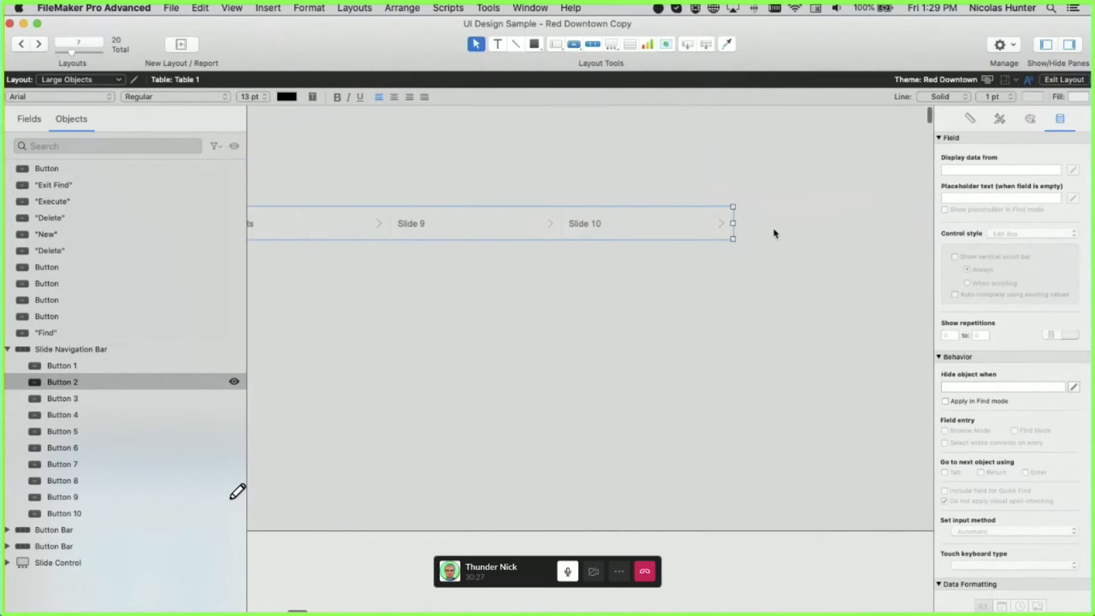
{"action": "left_click_drag", "start_coordinate": [729, 226], "coordinate": [924, 234]}
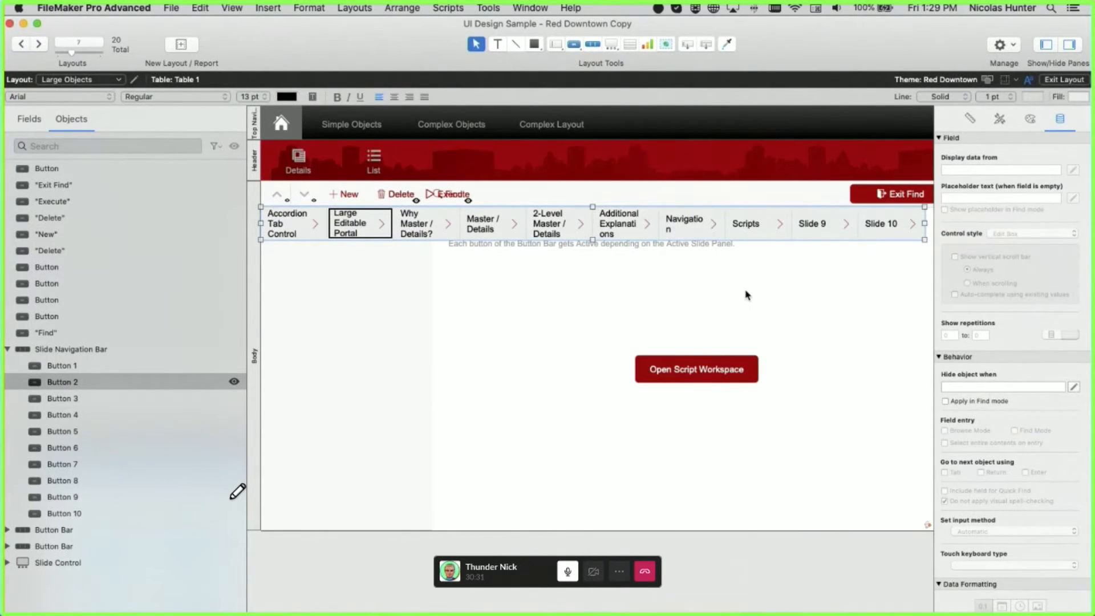
- Preview the horizontal bar in Browse mode, then bring the FMSP_20use window to the front
{"action": "key", "text": "super+alt+f"}
{"action": "key", "text": "super+b"}
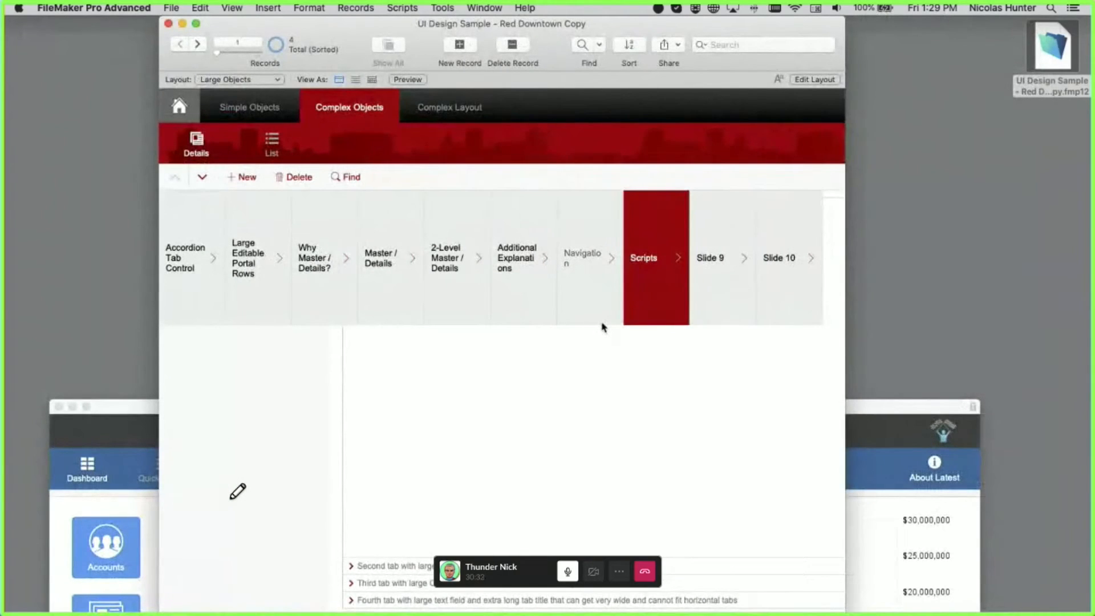
{"action": "key", "text": "super+l"}
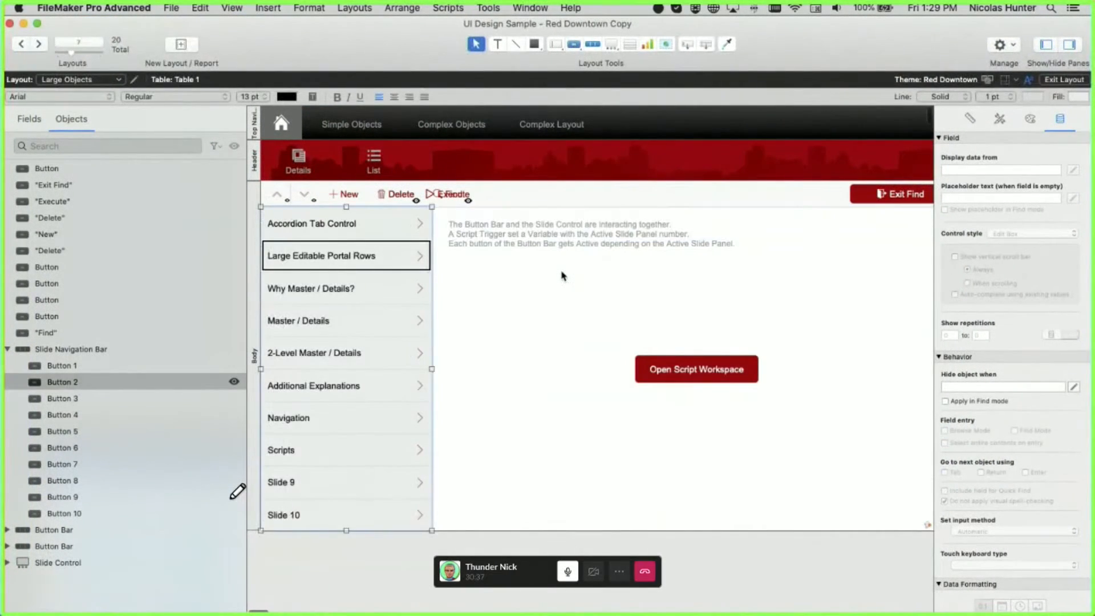
{"action": "key", "text": "super+b"}
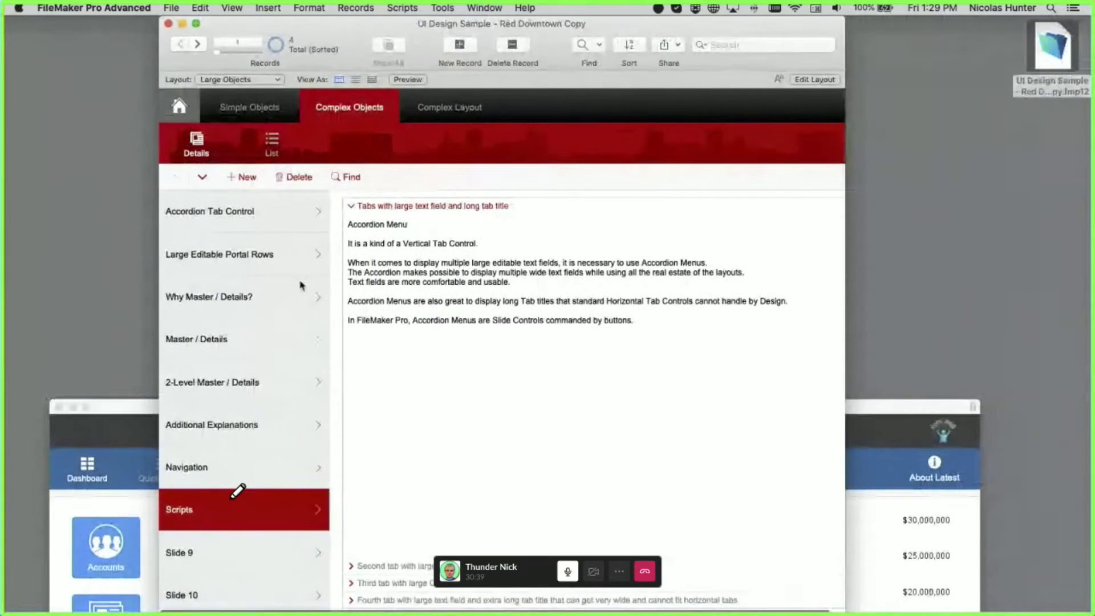
{"action": "left_click_drag", "start_coordinate": [313, 29], "coordinate": [501, 28]}
{"action": "left_click_drag", "start_coordinate": [242, 406], "coordinate": [219, 26]}
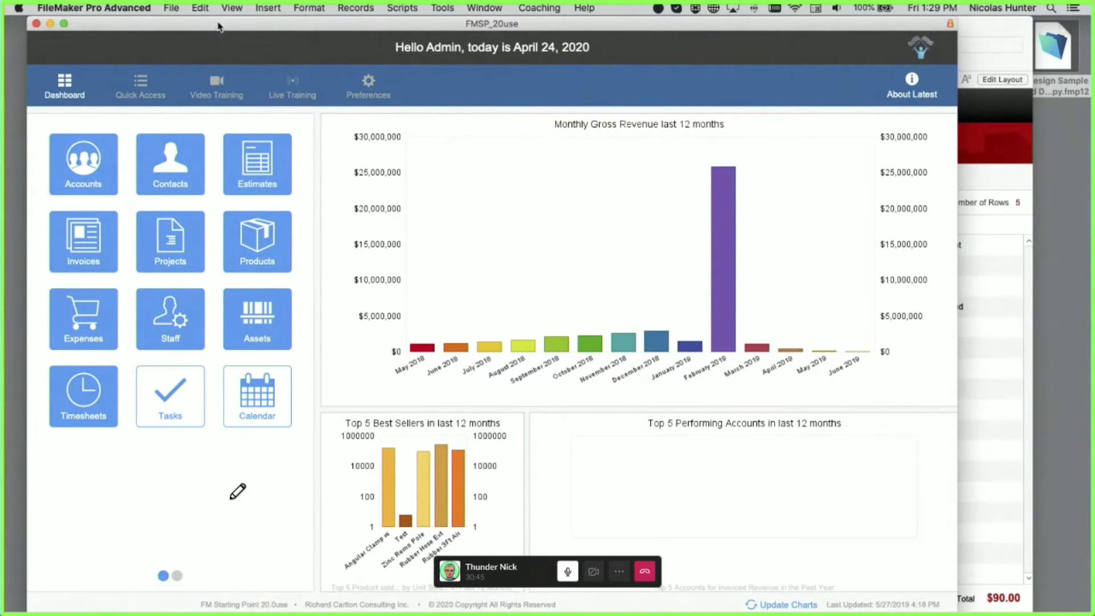
- Open the FMSP_20use Preferences page and pick L6b_Preferences from the Layout popup
{"action": "left_click_drag", "start_coordinate": [371, 29], "coordinate": [347, 25]}
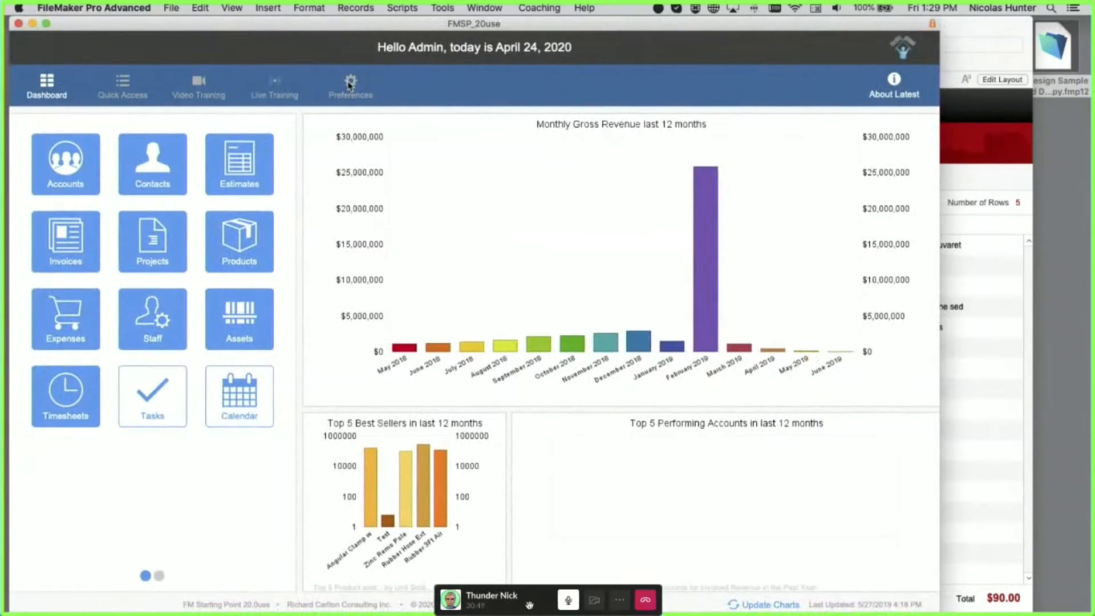
{"action": "left_click", "coordinate": [350, 85]}
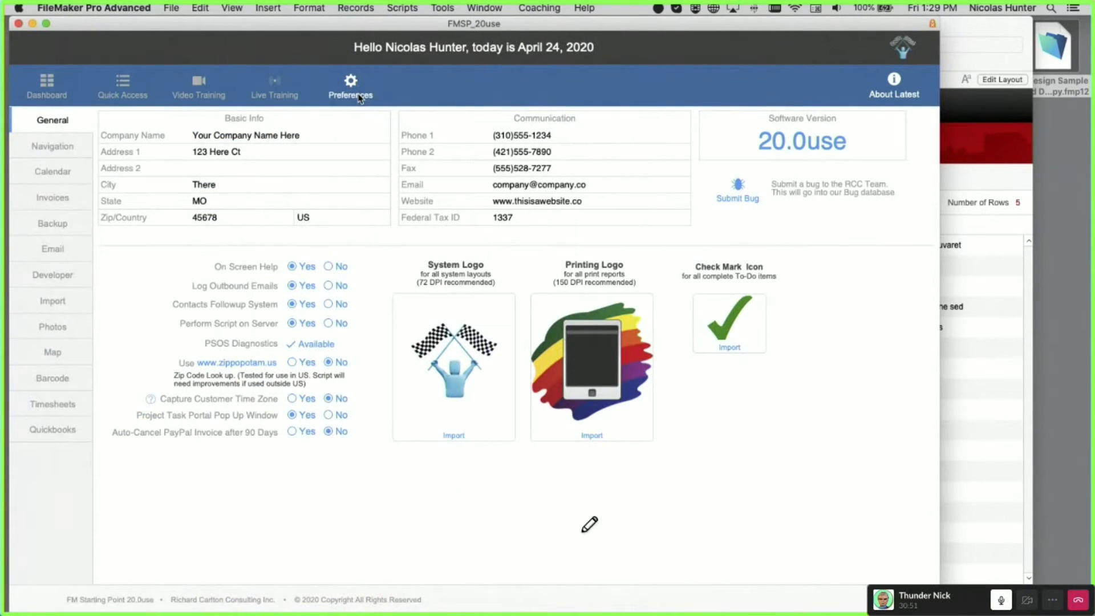
{"action": "key", "text": "super+alt+s"}
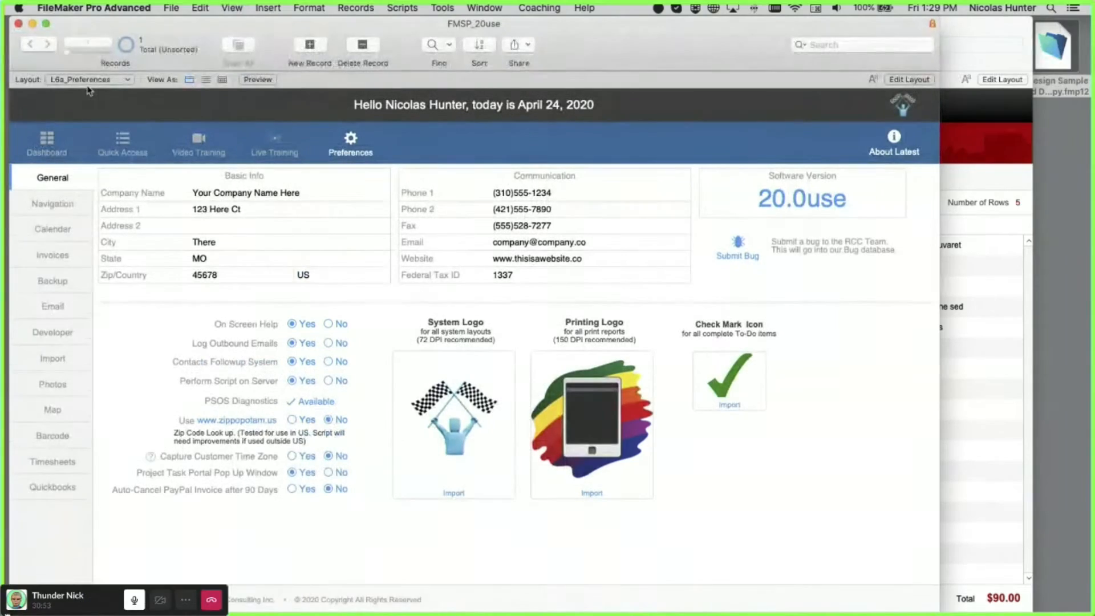
{"action": "left_click", "coordinate": [88, 80]}
{"action": "mouse_move", "coordinate": [100, 80]}
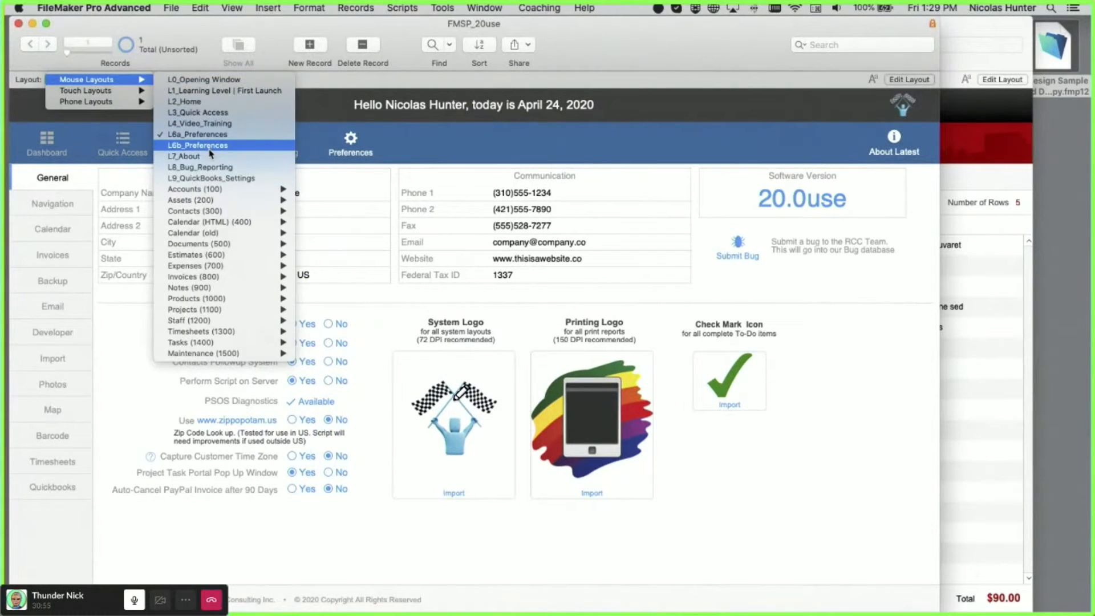
{"action": "left_click", "coordinate": [210, 150]}
- Restore the status toolbar, enter Layout mode, and open the Layout popup
{"action": "key", "text": "super+alt+s"}
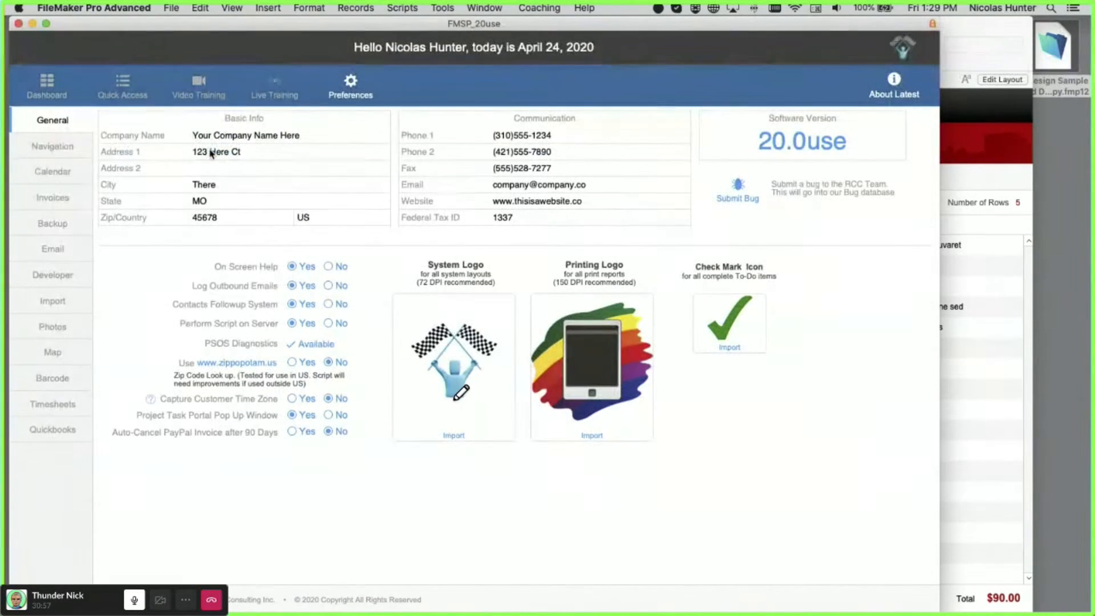
{"action": "key", "text": "super+alt+s"}
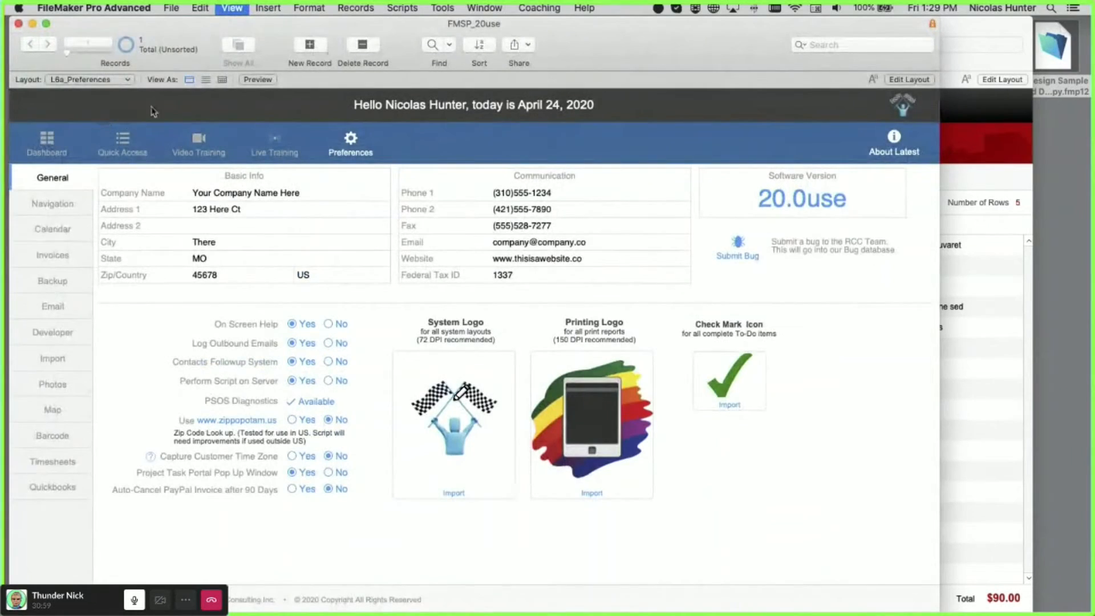
{"action": "key", "text": "super+l"}
{"action": "left_click", "coordinate": [109, 79]}
- Choose L6a_Preferences, step to the next layout L6b_Preferences, and hide the Objects pane
{"action": "mouse_move", "coordinate": [108, 99]}
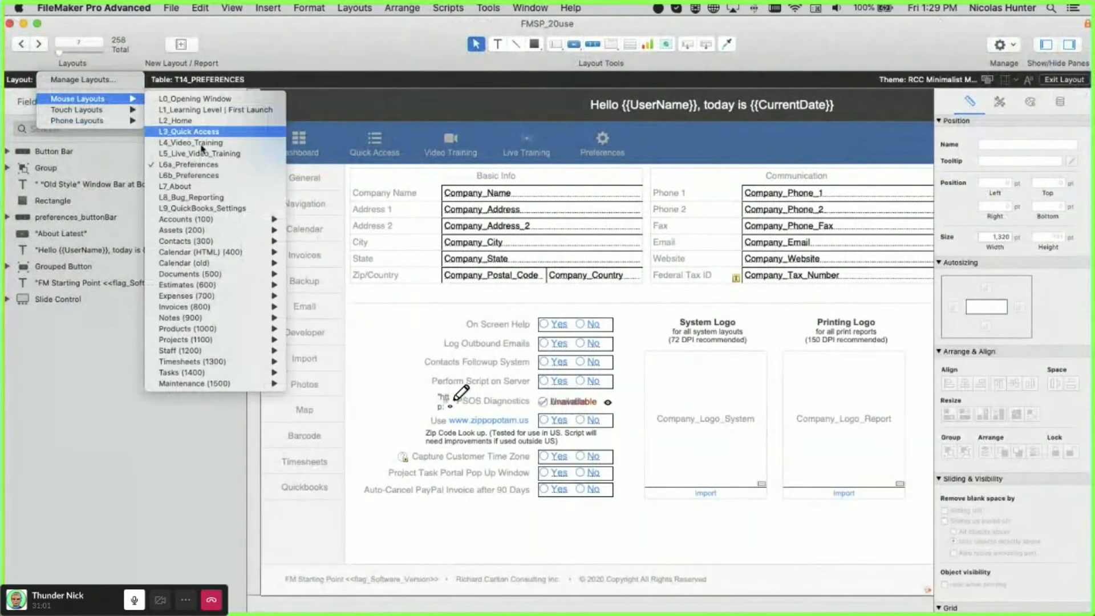
{"action": "left_click", "coordinate": [207, 176]}
{"action": "key", "text": "ctrl+Down"}
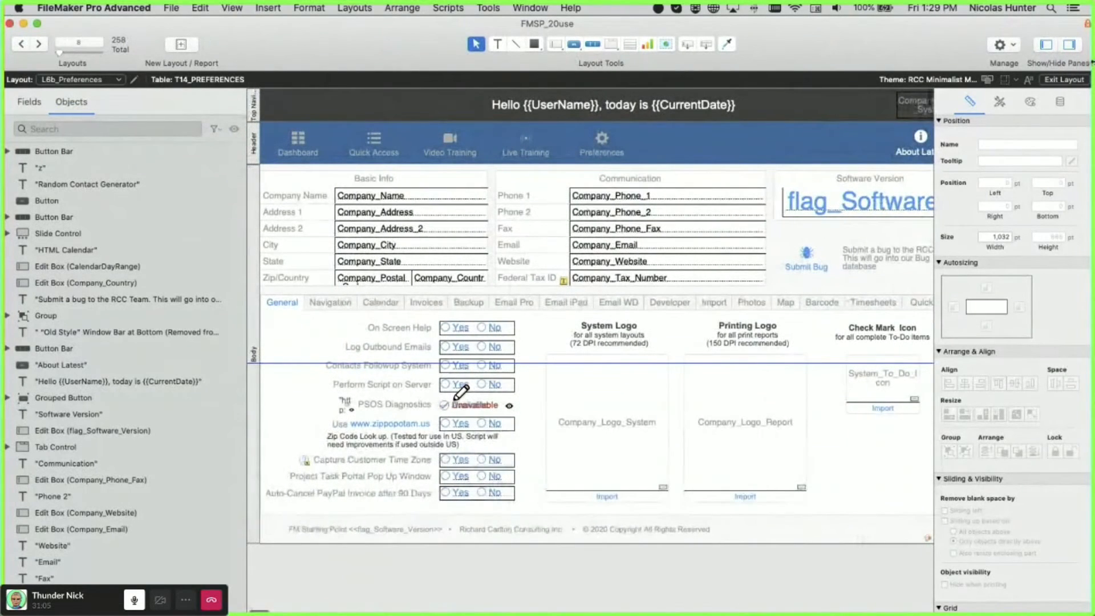
{"action": "left_click", "coordinate": [1044, 45]}
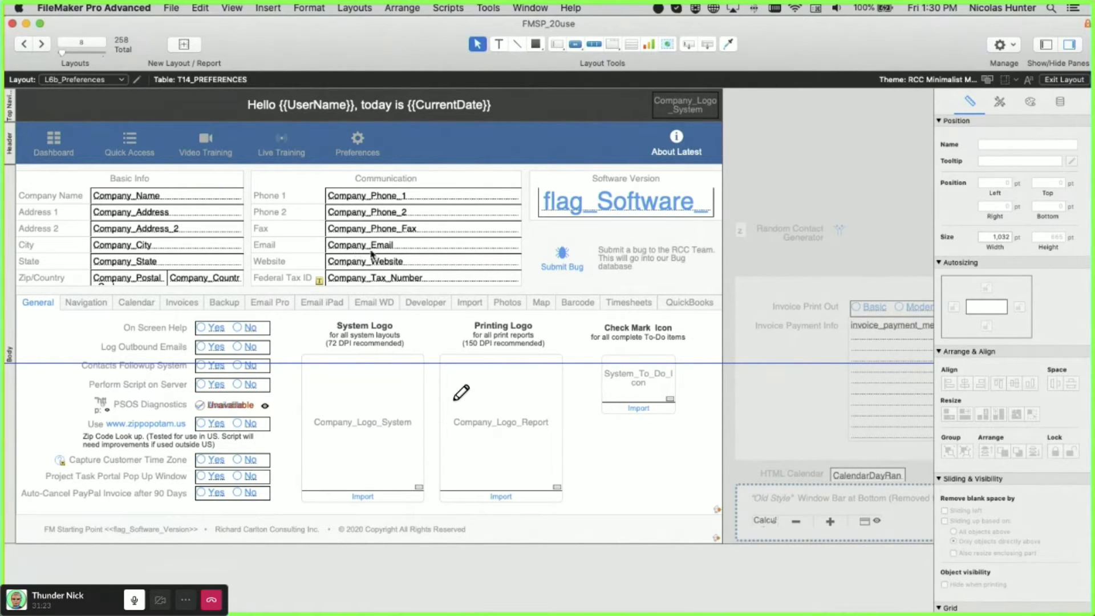
- Browse the General, Calendar, Invoices, Backup, Email Pro, Email iPad and Email WD tabs
{"action": "left_click", "coordinate": [321, 305]}
{"action": "left_click", "coordinate": [285, 305]}
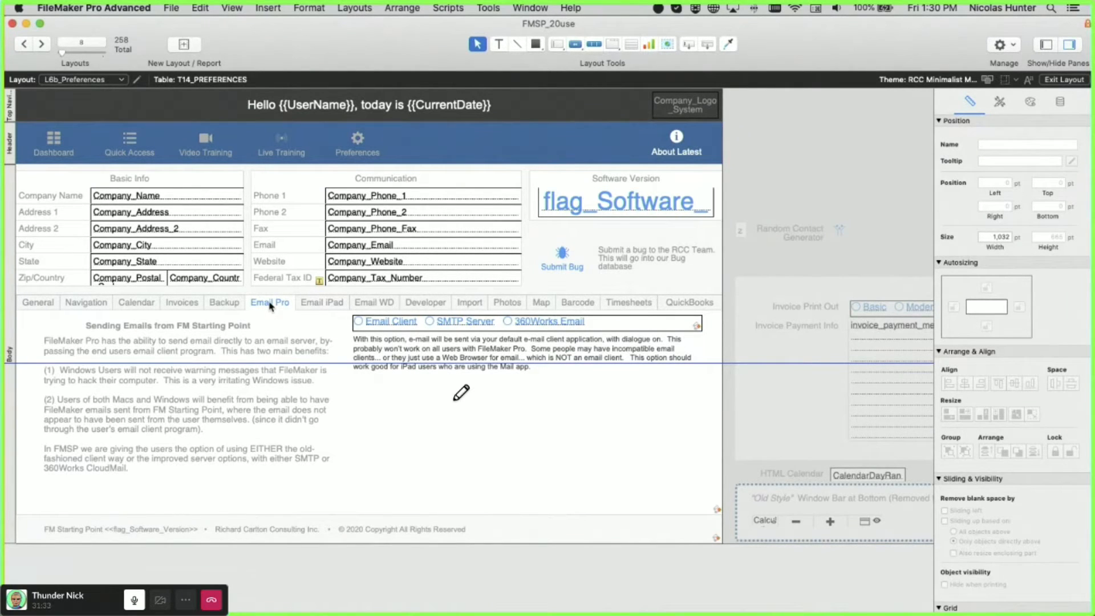
{"action": "left_click", "coordinate": [37, 304]}
{"action": "left_click", "coordinate": [136, 303]}
{"action": "left_click", "coordinate": [182, 303]}
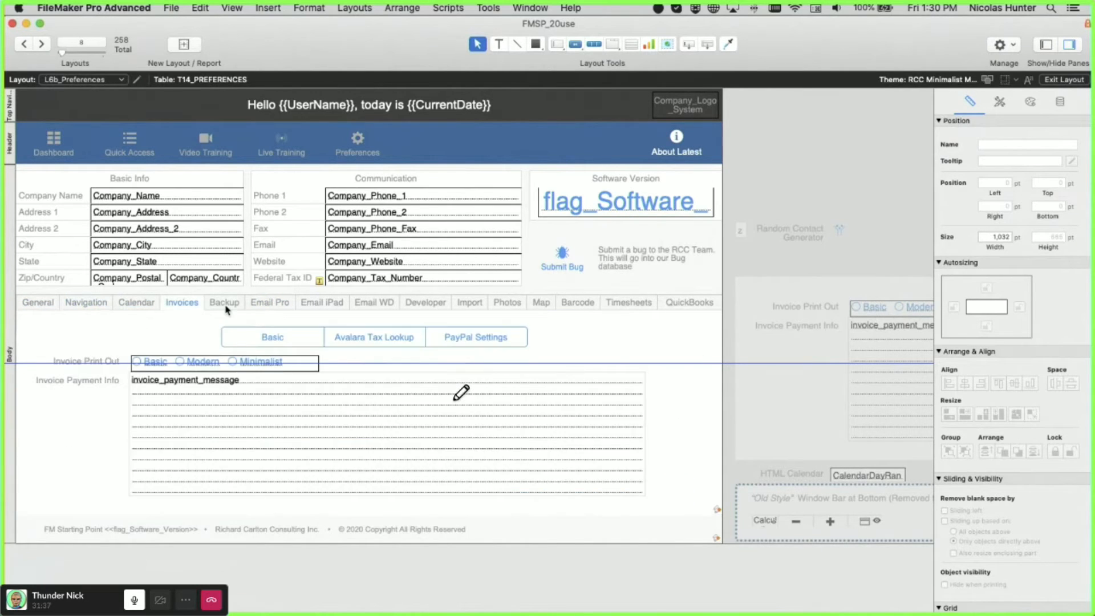
{"action": "left_click", "coordinate": [224, 303]}
{"action": "left_click", "coordinate": [270, 303]}
{"action": "left_click", "coordinate": [322, 304]}
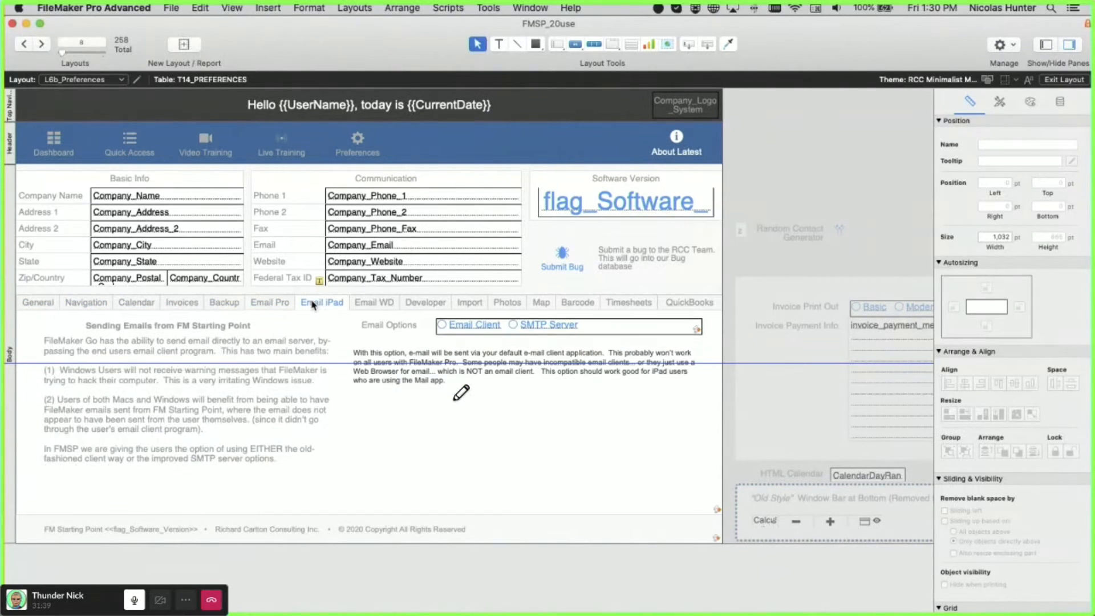
{"action": "left_click", "coordinate": [380, 304]}
- Continue through the Developer, Import, Photos, Map, Barcode, Timesheets and QuickBooks tabs
{"action": "left_click", "coordinate": [426, 311]}
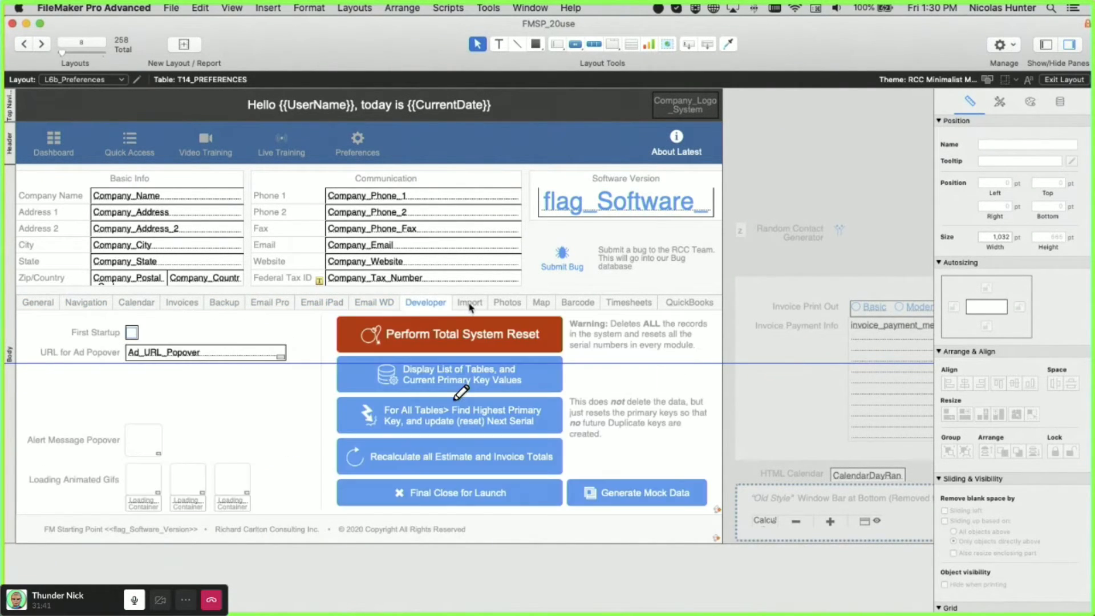
{"action": "left_click", "coordinate": [471, 311]}
{"action": "left_click", "coordinate": [507, 303]}
{"action": "left_click", "coordinate": [541, 304]}
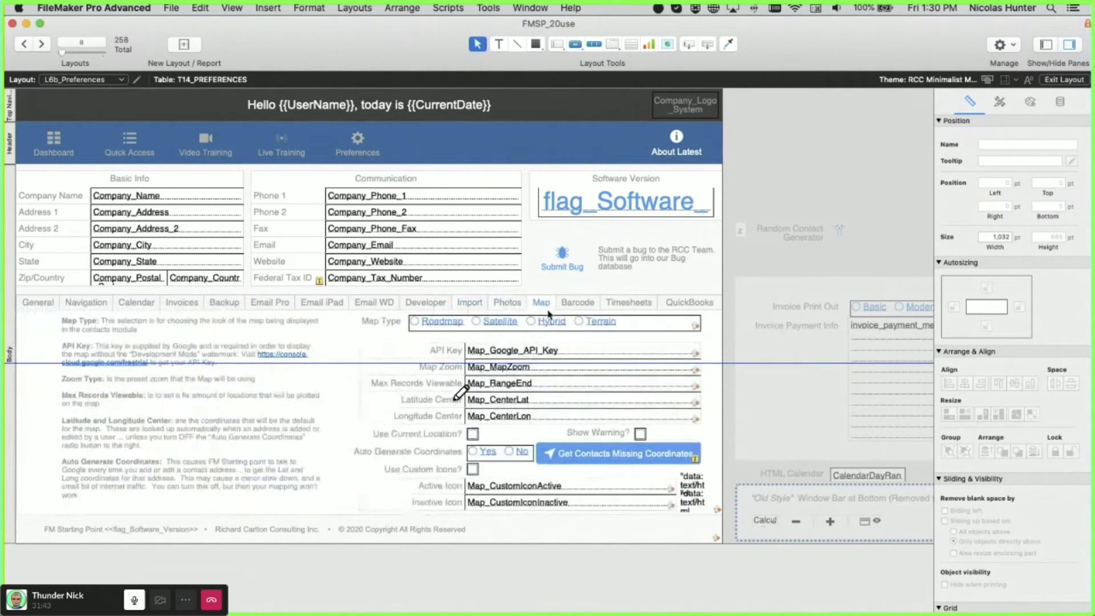
{"action": "left_click", "coordinate": [498, 305]}
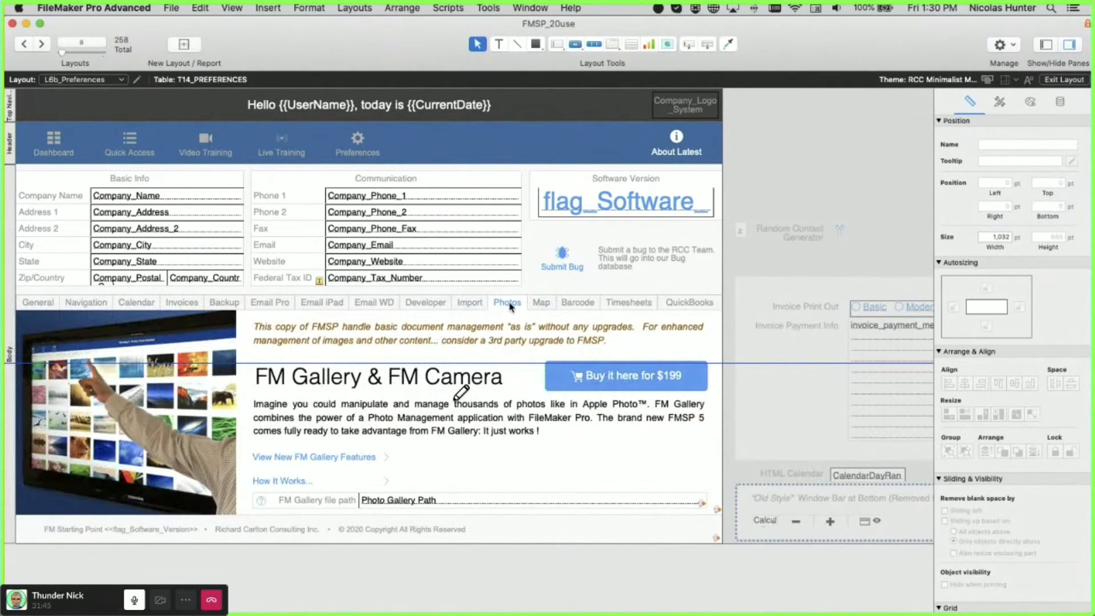
{"action": "left_click", "coordinate": [542, 305]}
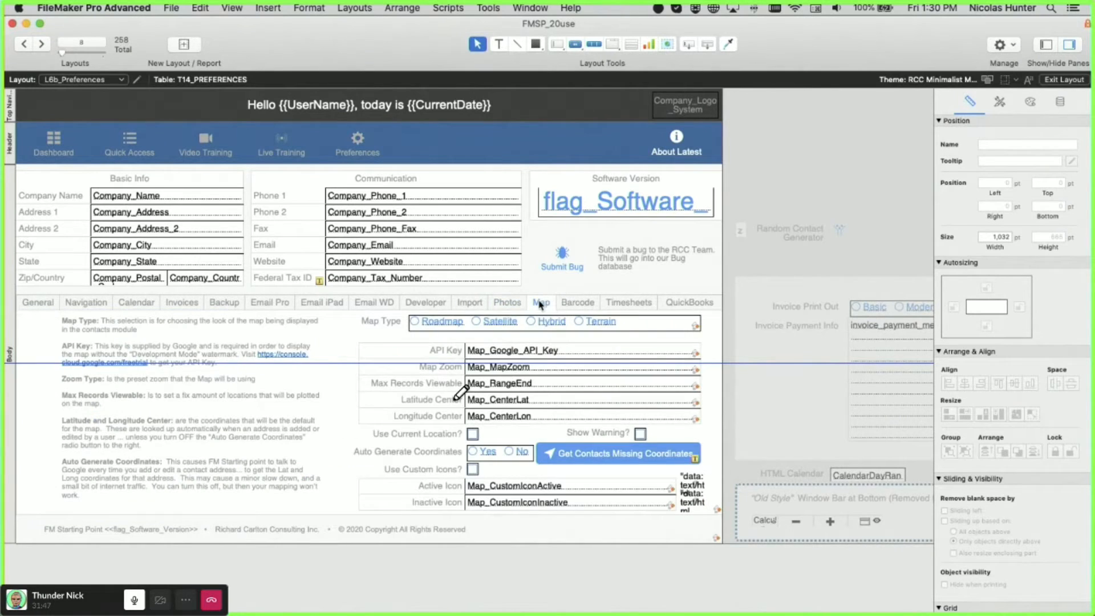
{"action": "left_click", "coordinate": [581, 305]}
{"action": "left_click", "coordinate": [633, 308]}
{"action": "left_click", "coordinate": [688, 305]}
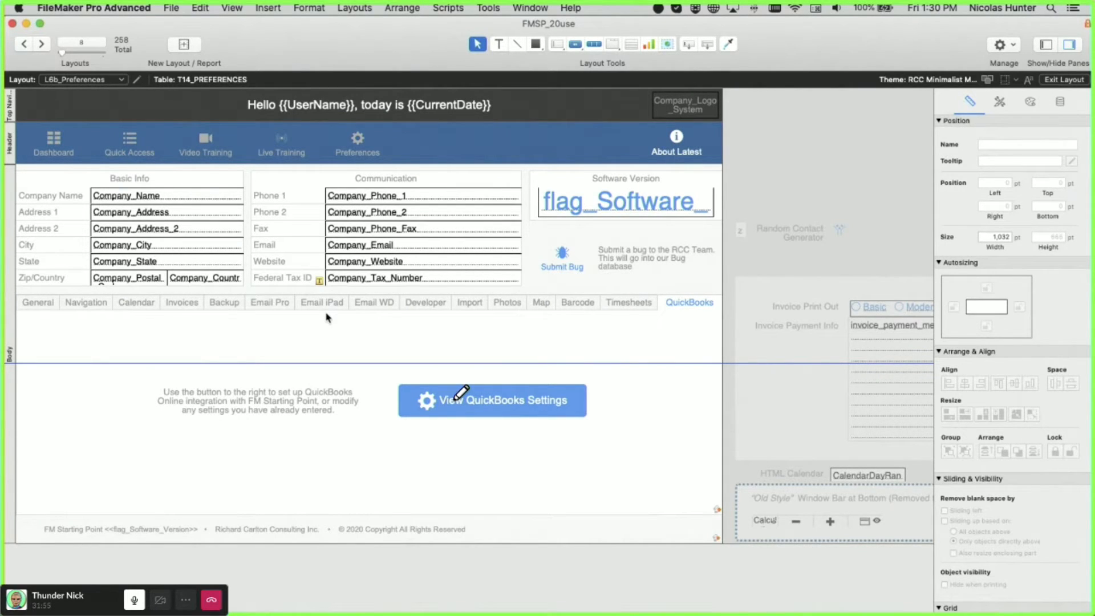
- In Tab Control Setup, create a tab named 'Hey this is a new tab' and confirm with OK
{"action": "double_click", "coordinate": [378, 304]}
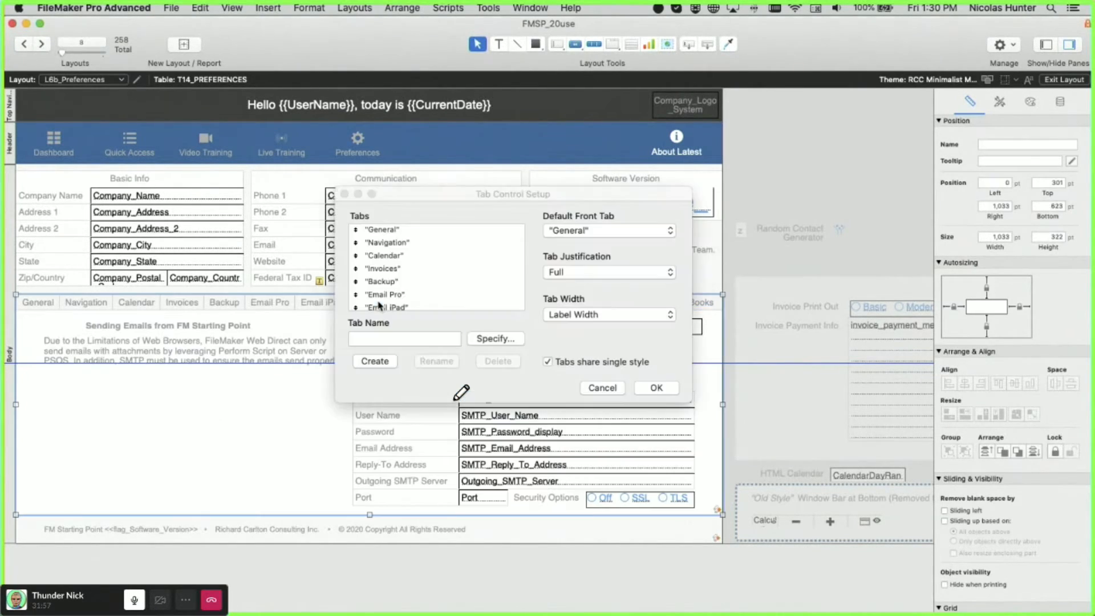
{"action": "left_click", "coordinate": [377, 339]}
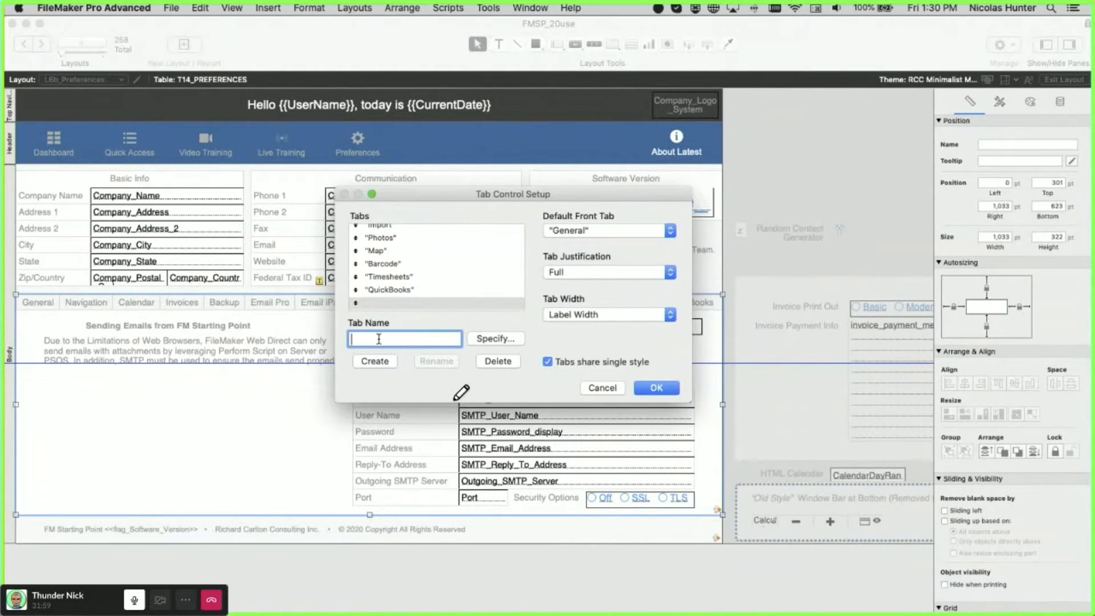
{"action": "type", "text": "Hey this is a new tab"}
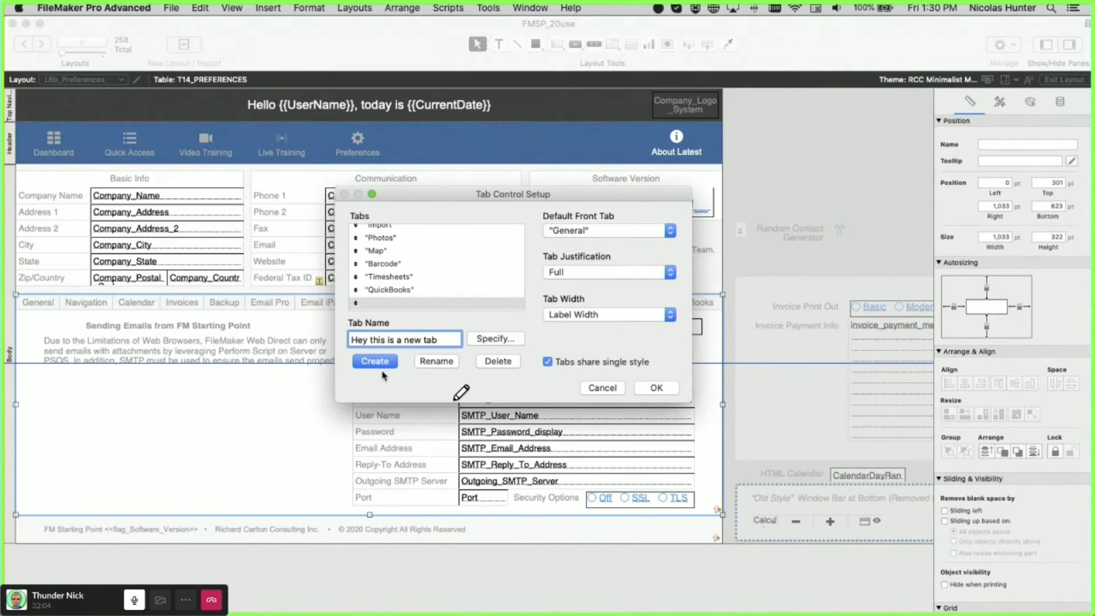
{"action": "left_click", "coordinate": [386, 362]}
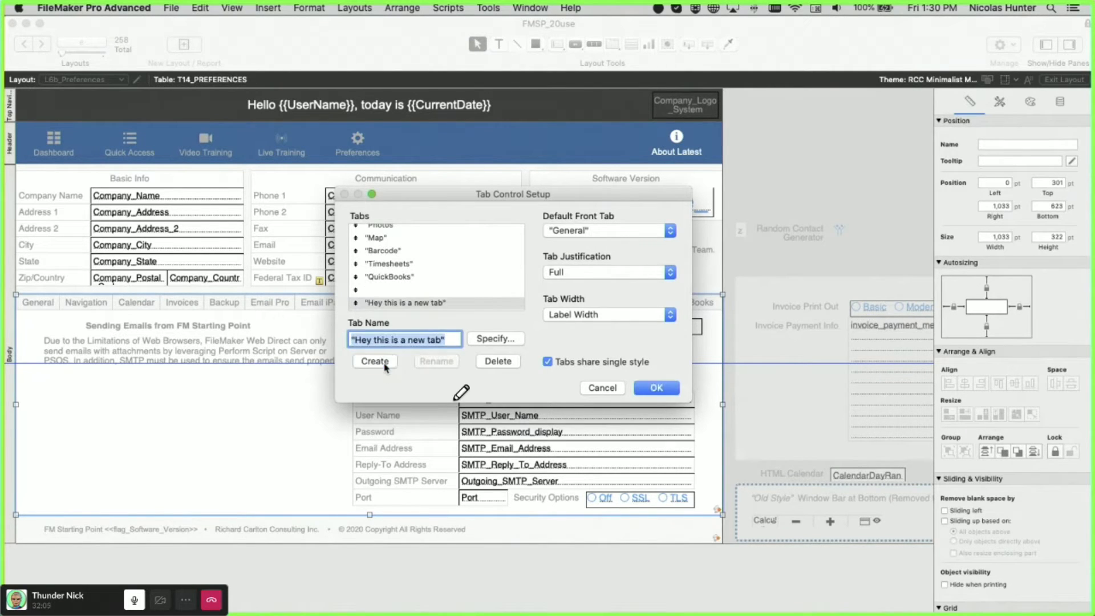
{"action": "left_click", "coordinate": [655, 394]}
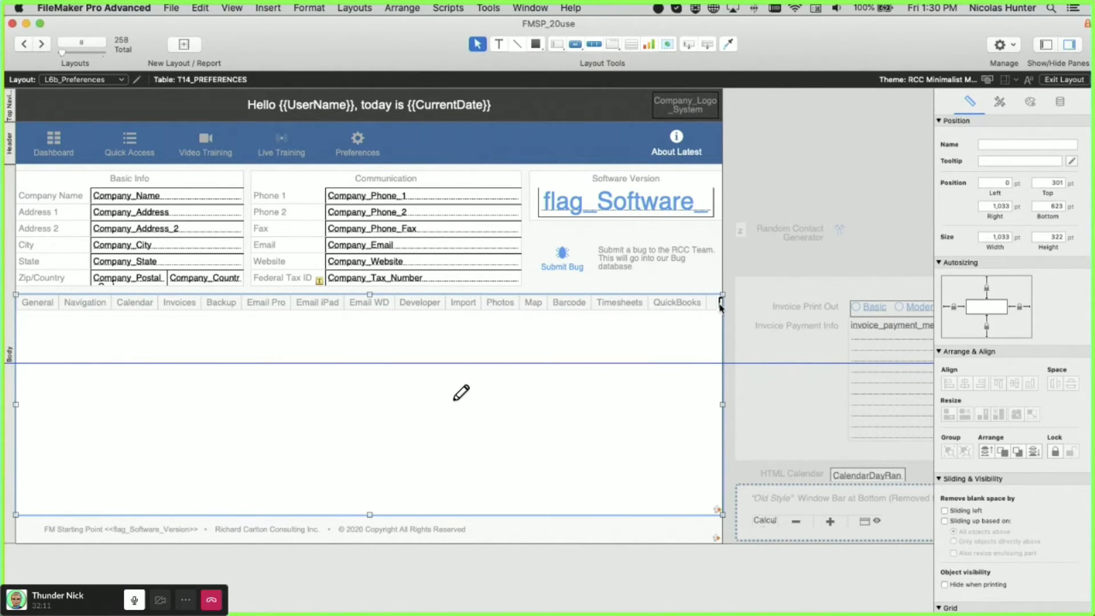
- Undo the new tab, switch to Mouse Layouts > L6a_Preferences, and return to Browse mode
{"action": "key", "text": "super+c"}
{"action": "left_click", "coordinate": [740, 273]}
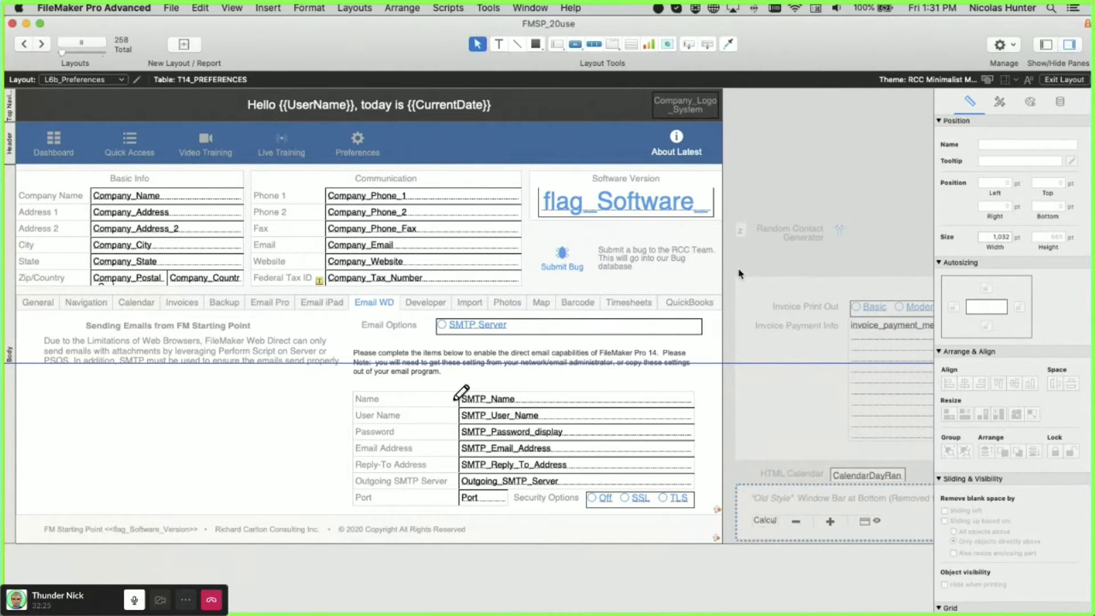
{"action": "scroll", "coordinate": [739, 274], "scroll_direction": "right", "scroll_amount": 3}
{"action": "left_click", "coordinate": [65, 81]}
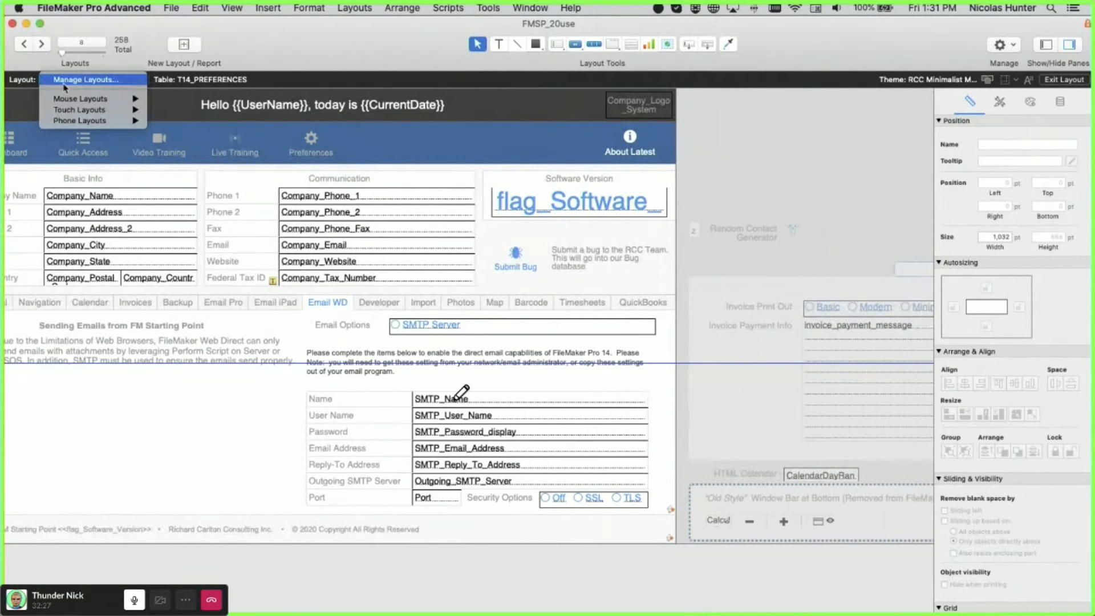
{"action": "mouse_move", "coordinate": [86, 99]}
{"action": "left_click", "coordinate": [210, 165]}
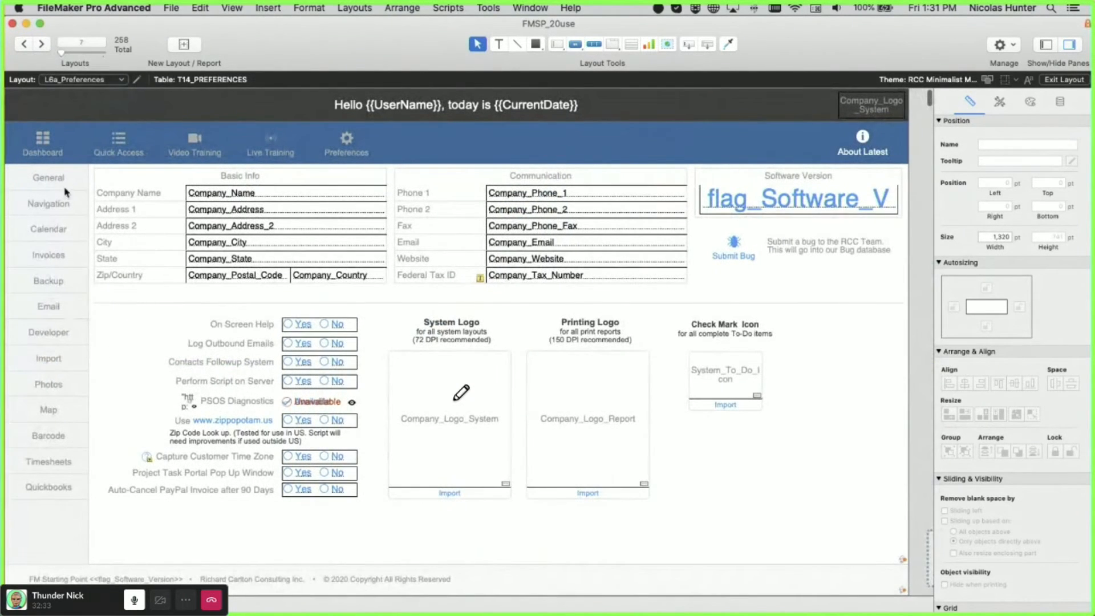
{"action": "key", "text": "super+b"}
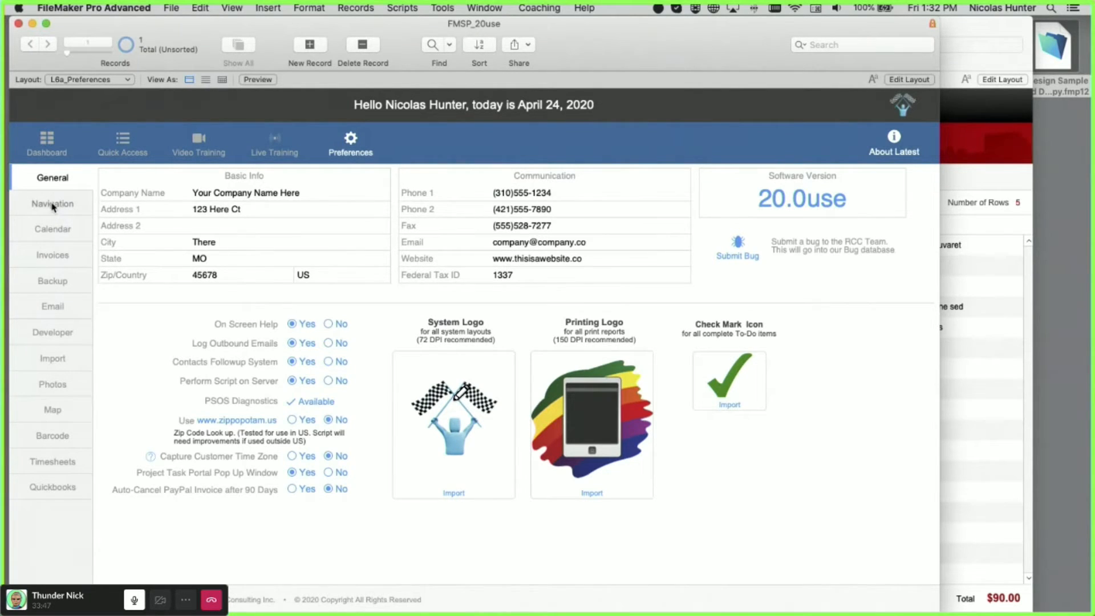
- Step through the Navigation, Calendar, Backup, Email and Developer preference pages
{"action": "left_click", "coordinate": [52, 206]}
{"action": "left_click", "coordinate": [64, 237]}
{"action": "left_click", "coordinate": [68, 288]}
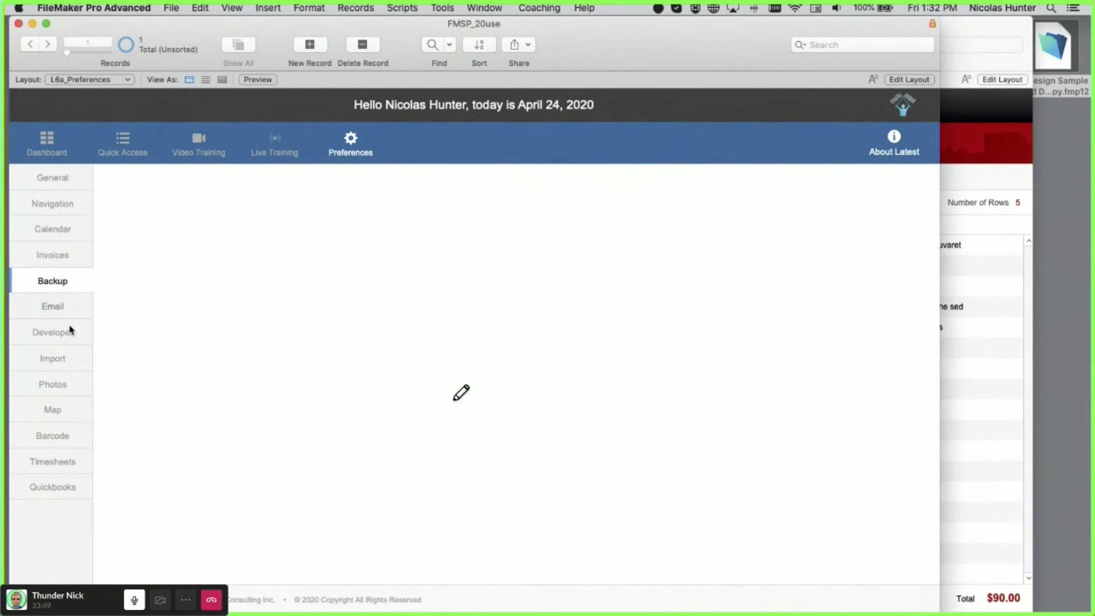
{"action": "left_click", "coordinate": [69, 313]}
{"action": "left_click", "coordinate": [69, 334]}
- Continue through Photos, Map and Timesheets to QuickBooks, then switch to Layout mode
{"action": "left_click", "coordinate": [72, 387]}
{"action": "left_click", "coordinate": [67, 419]}
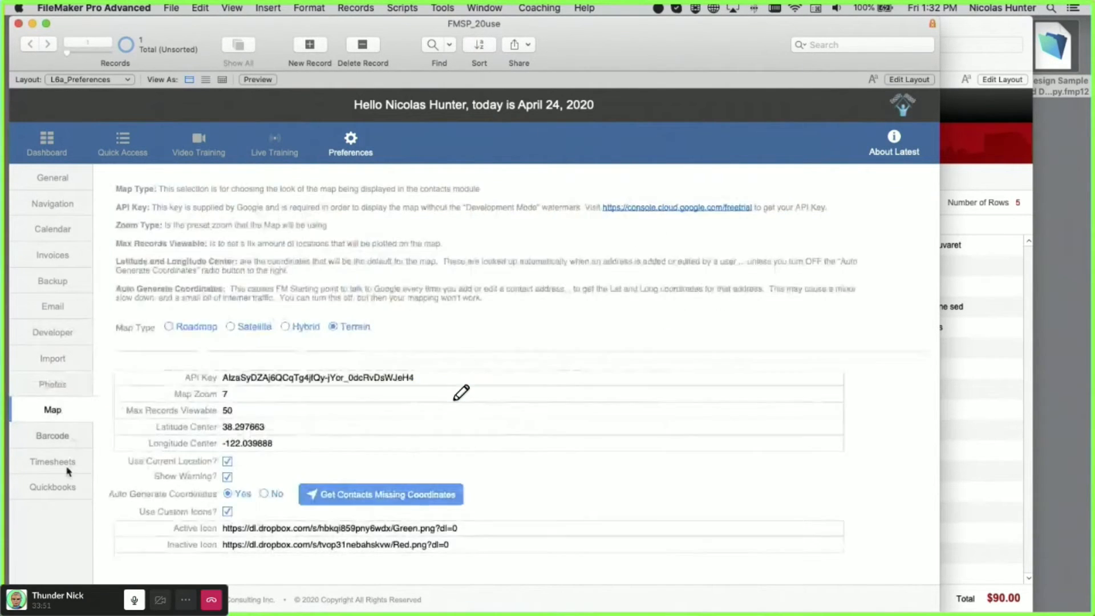
{"action": "left_click", "coordinate": [67, 463]}
{"action": "left_click", "coordinate": [67, 490]}
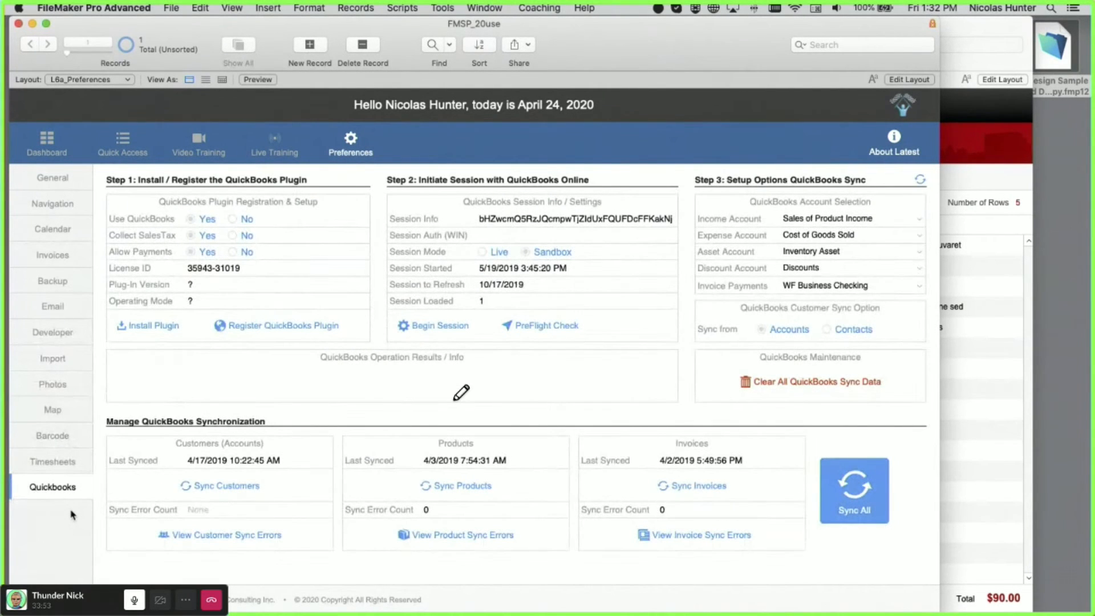
{"action": "key", "text": "super+l"}
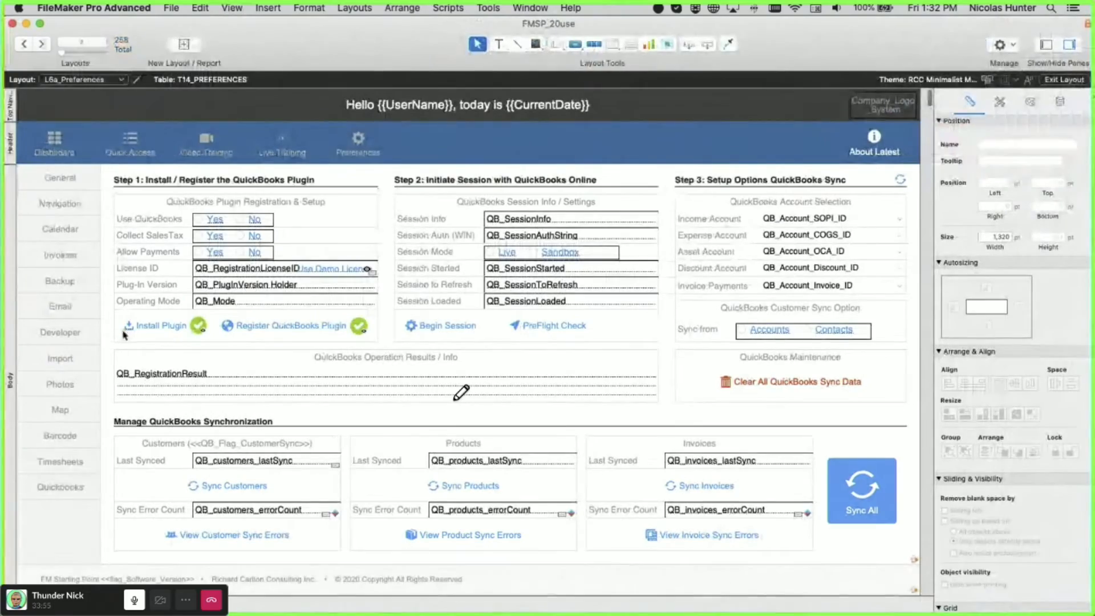
- Select the left navigation sidebar, resize it from its bottom edge, and view its appearance settings
{"action": "left_click", "coordinate": [60, 496]}
{"action": "left_click_drag", "start_coordinate": [60, 498], "coordinate": [59, 397]}
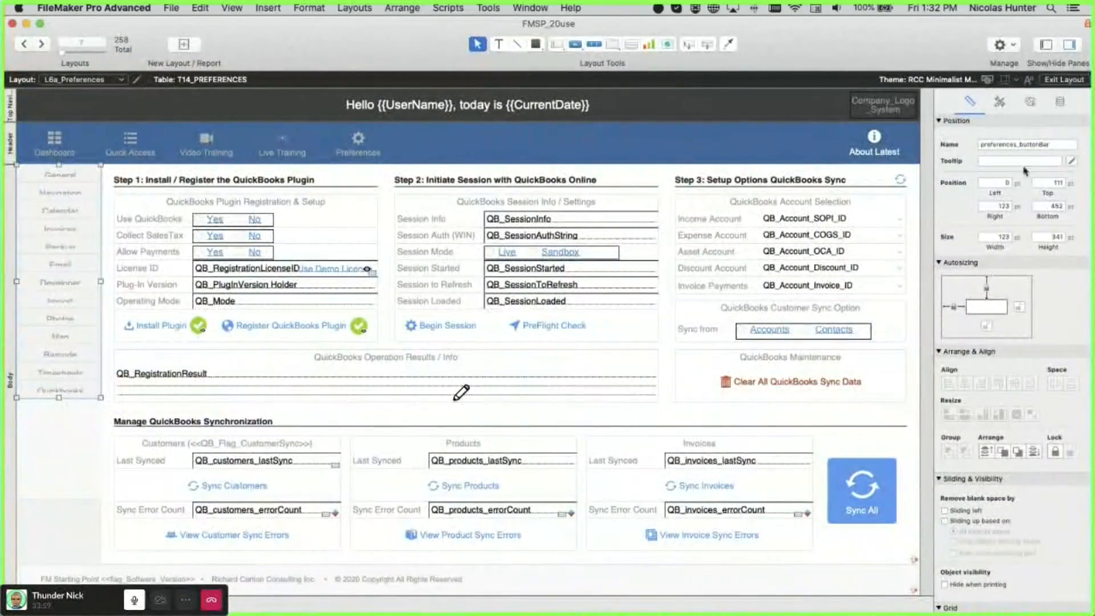
{"action": "left_click", "coordinate": [1029, 101]}
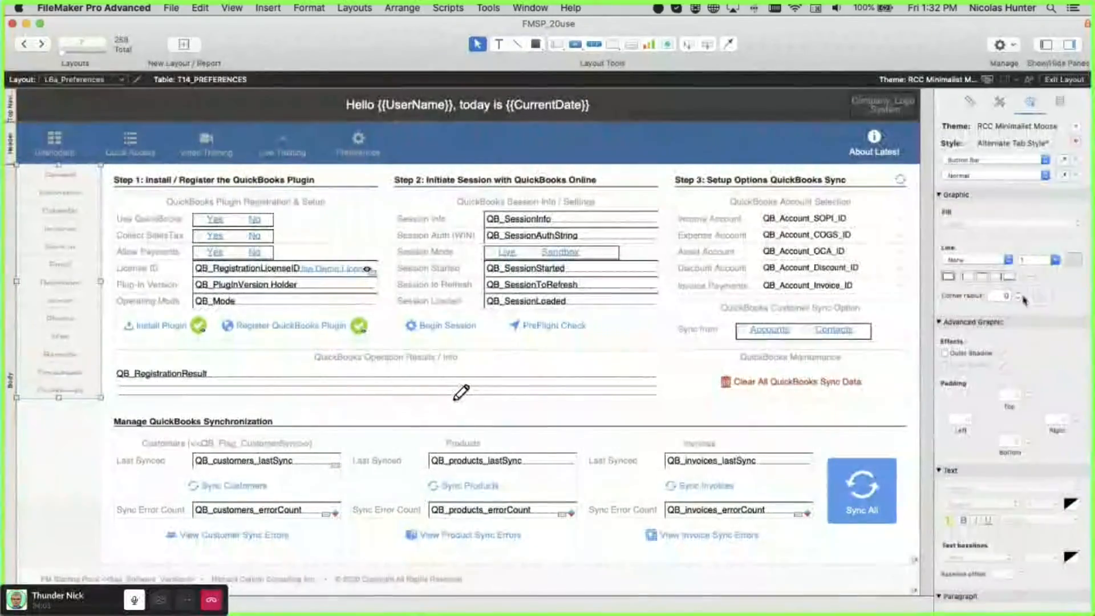
- Set the sidebar tab button bar's top and bottom padding to 0
{"action": "left_click", "coordinate": [68, 245]}
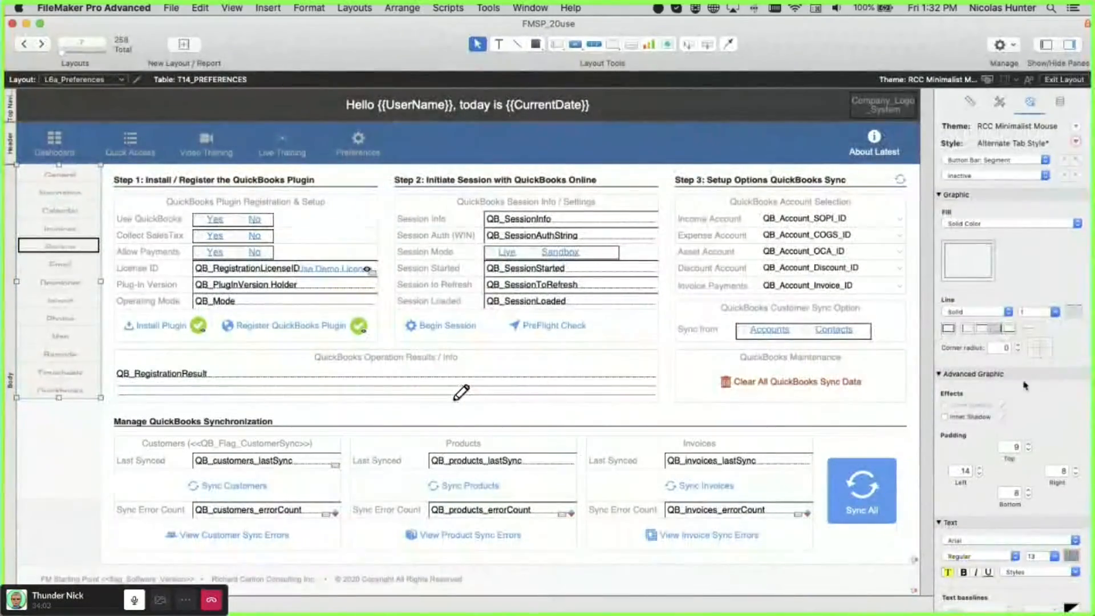
{"action": "left_click", "coordinate": [1029, 451]}
{"action": "left_click", "coordinate": [1028, 451]}
{"action": "left_click", "coordinate": [1028, 450]}
{"action": "left_click", "coordinate": [1029, 451]}
{"action": "left_click", "coordinate": [1029, 450]}
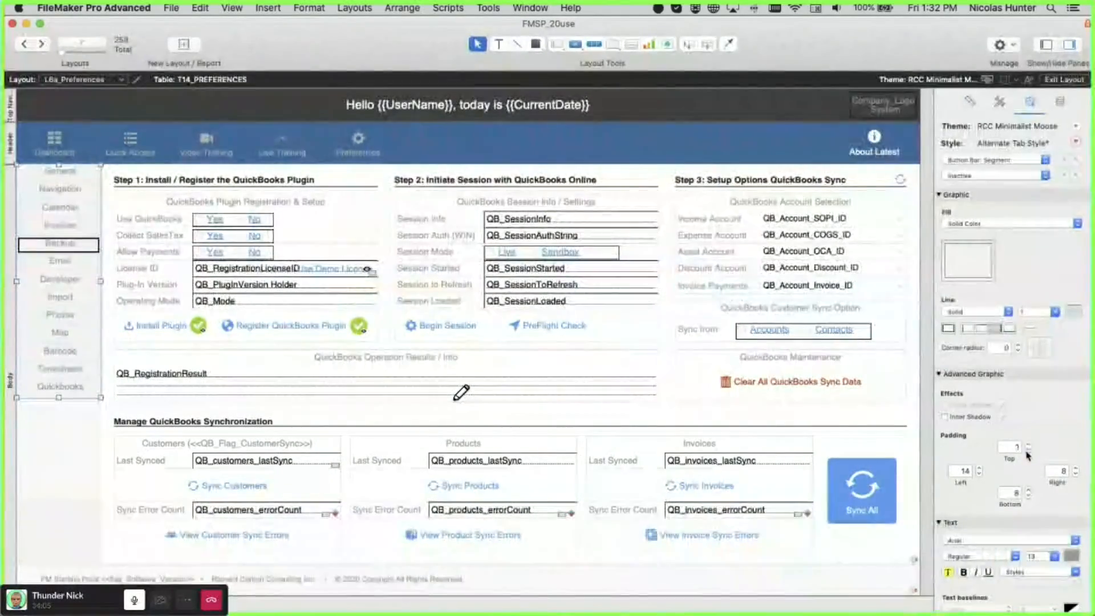
{"action": "left_click", "coordinate": [1028, 450]}
{"action": "left_click", "coordinate": [1029, 496]}
{"action": "left_click", "coordinate": [1029, 496]}
{"action": "left_click", "coordinate": [1028, 496]}
{"action": "left_click", "coordinate": [1029, 497]}
{"action": "left_click", "coordinate": [1029, 497]}
{"action": "left_click", "coordinate": [1029, 497]}
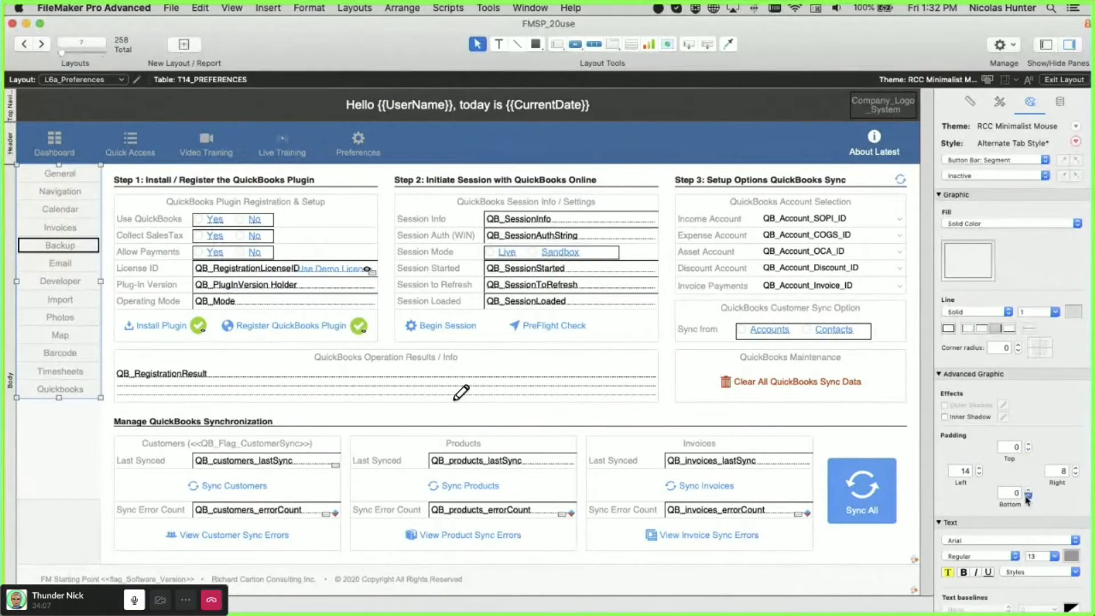
- Check the tighter tabs in Browse mode on the Photos and Calendar pages
{"action": "left_click", "coordinate": [63, 399]}
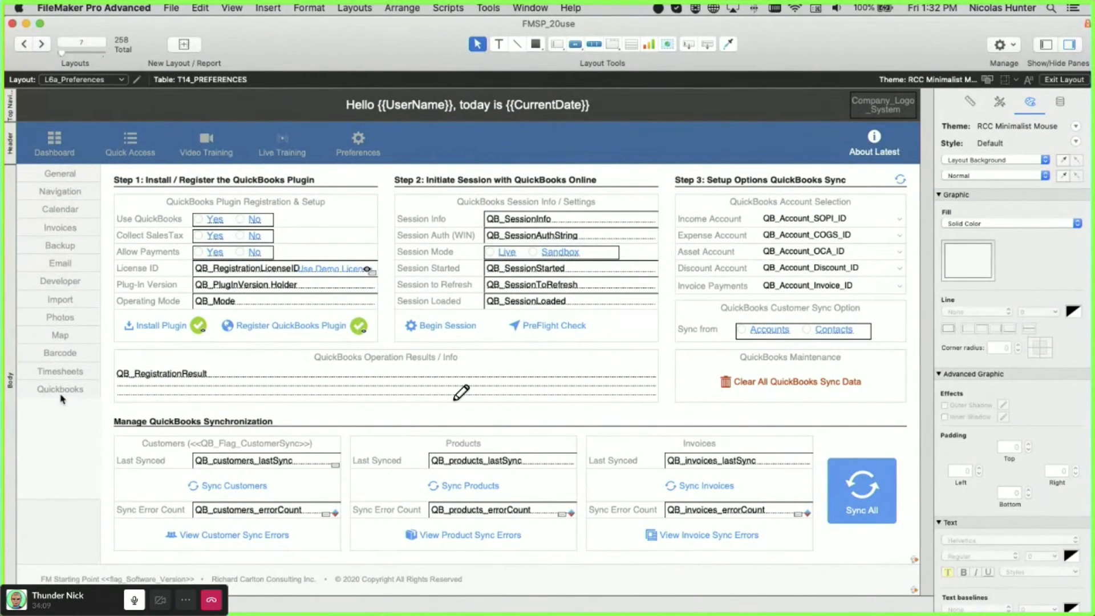
{"action": "key", "text": "super+b"}
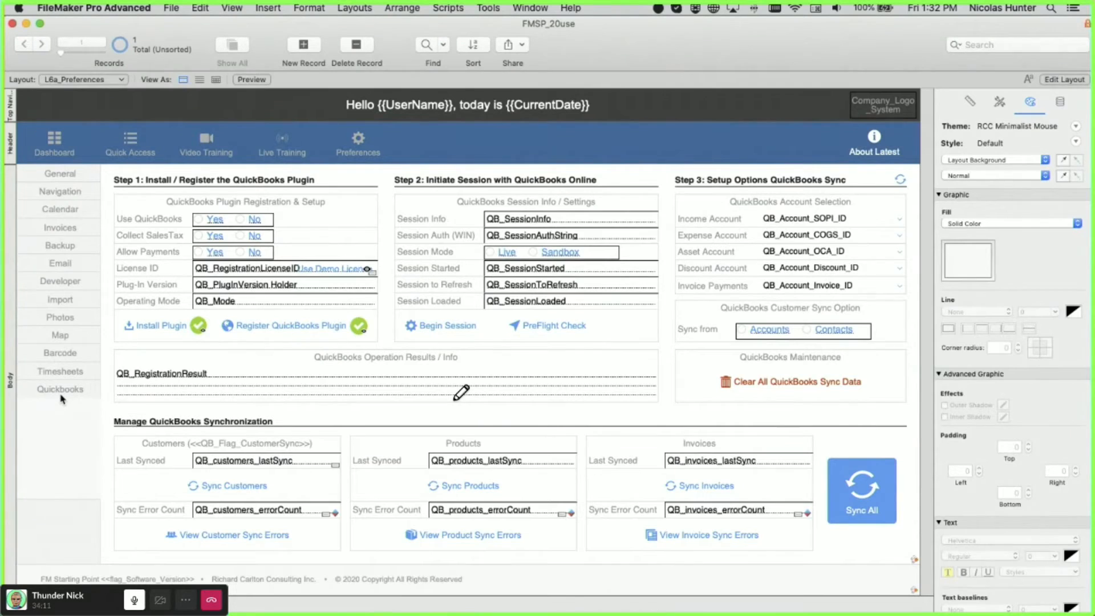
{"action": "left_click", "coordinate": [67, 318]}
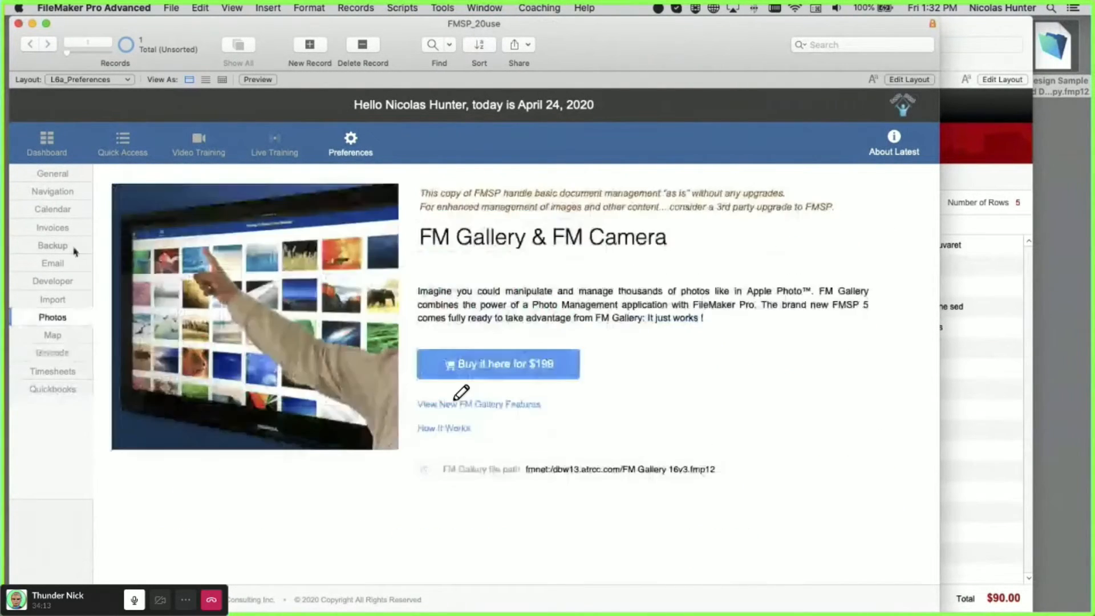
{"action": "left_click", "coordinate": [69, 212]}
- Reselect the sidebar button bar in Layout mode, then return to Browse mode
{"action": "key", "text": "super+l"}
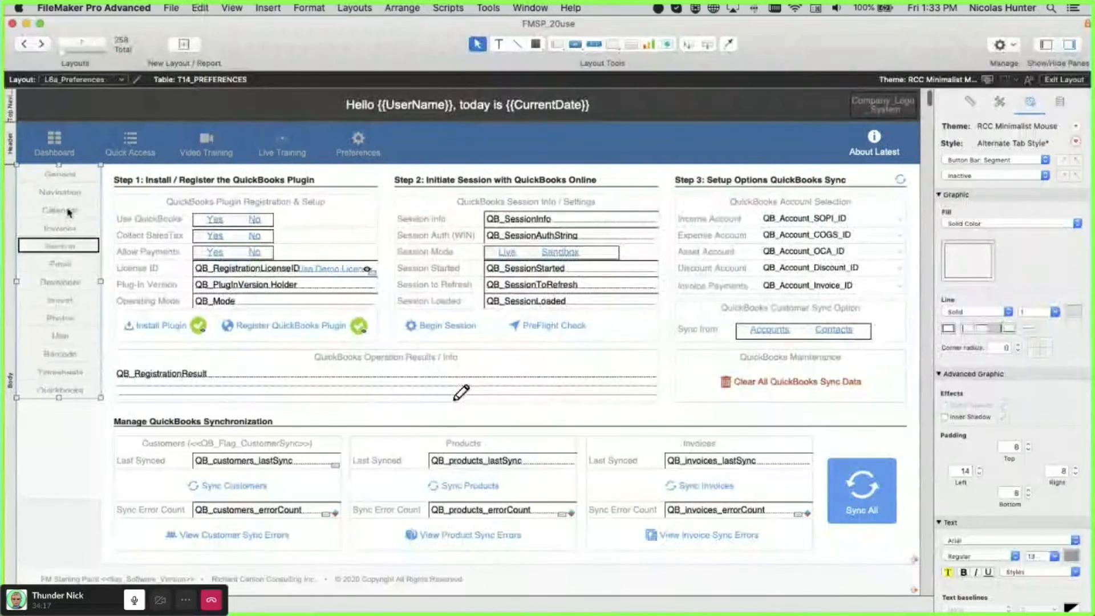
{"action": "left_click", "coordinate": [67, 212]}
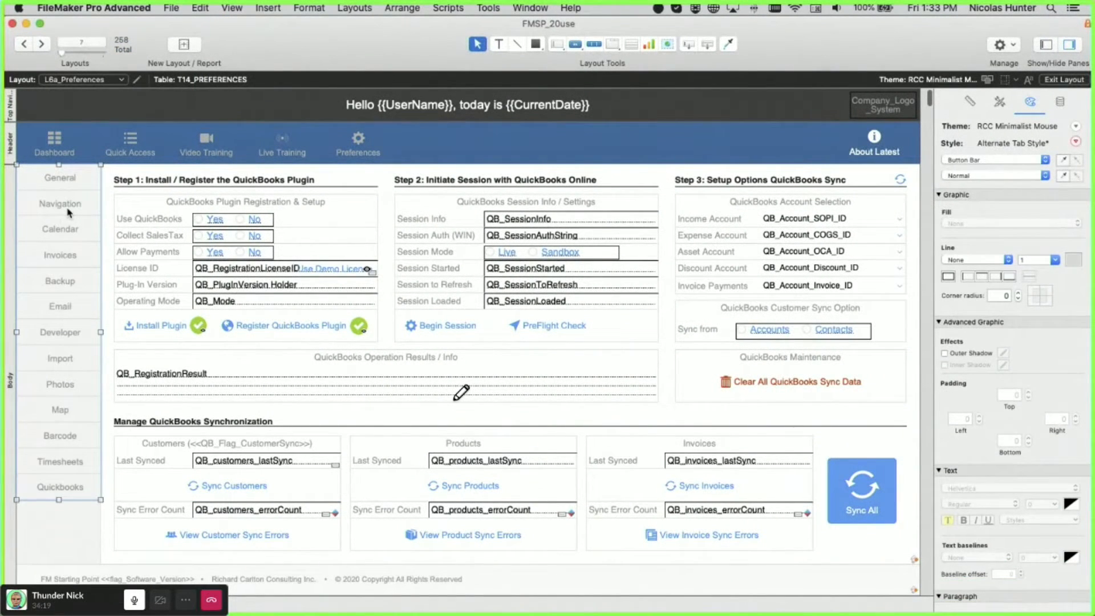
{"action": "key", "text": "super+b"}
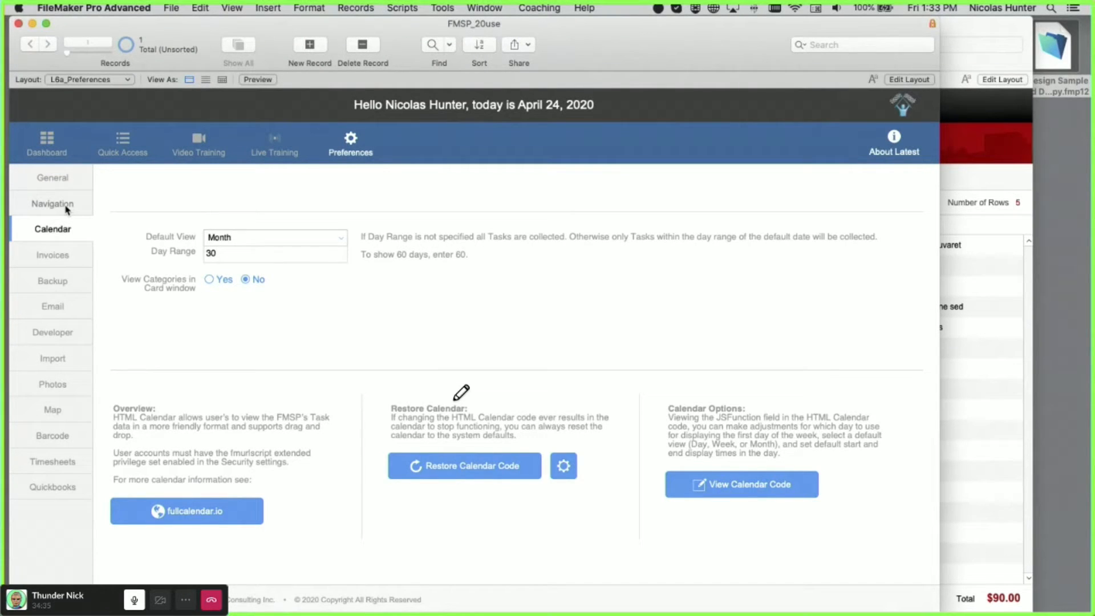
- Flip between the Invoices and Calendar pages and switch to Layout mode
{"action": "left_click", "coordinate": [20, 262]}
{"action": "left_click", "coordinate": [24, 225]}
{"action": "key", "text": "super+l"}
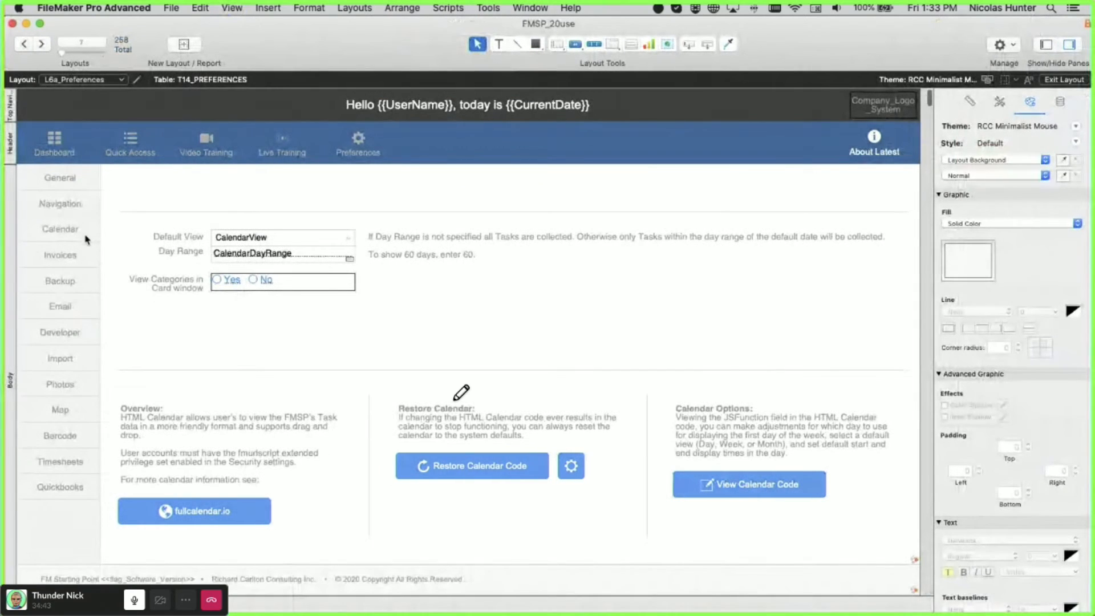
- Give the sidebar button bar's Active state a red border and preview it in Browse
{"action": "left_click", "coordinate": [74, 233]}
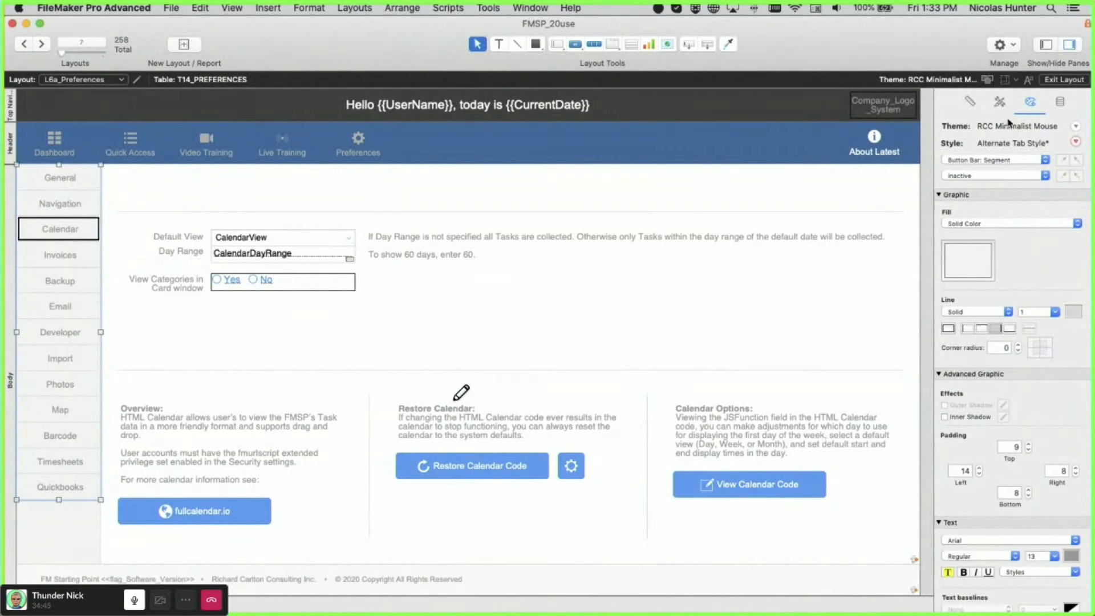
{"action": "left_click", "coordinate": [964, 177]}
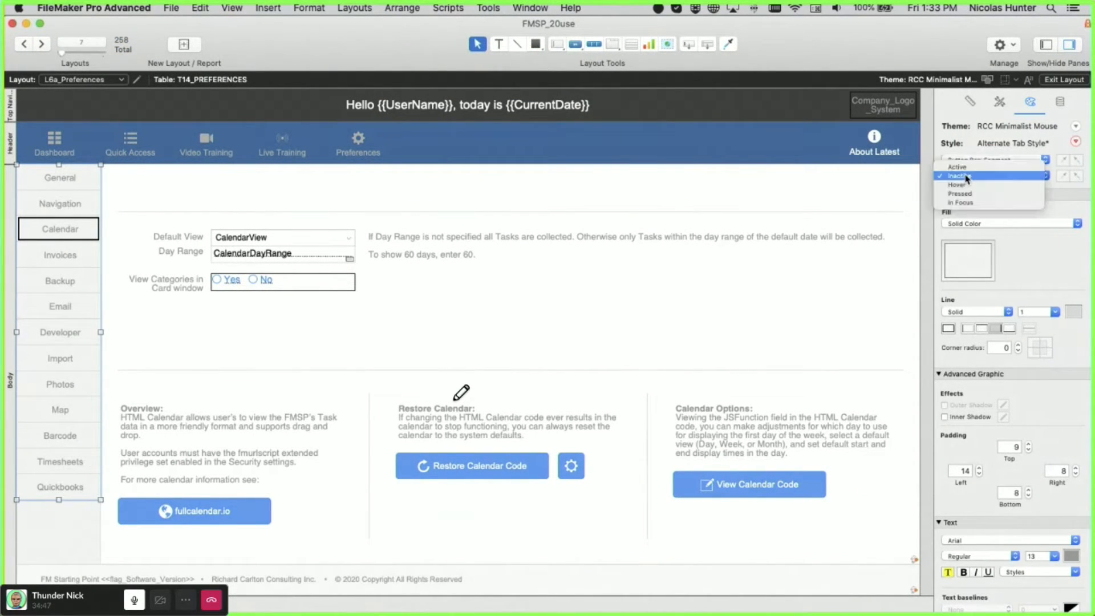
{"action": "left_click", "coordinate": [969, 168]}
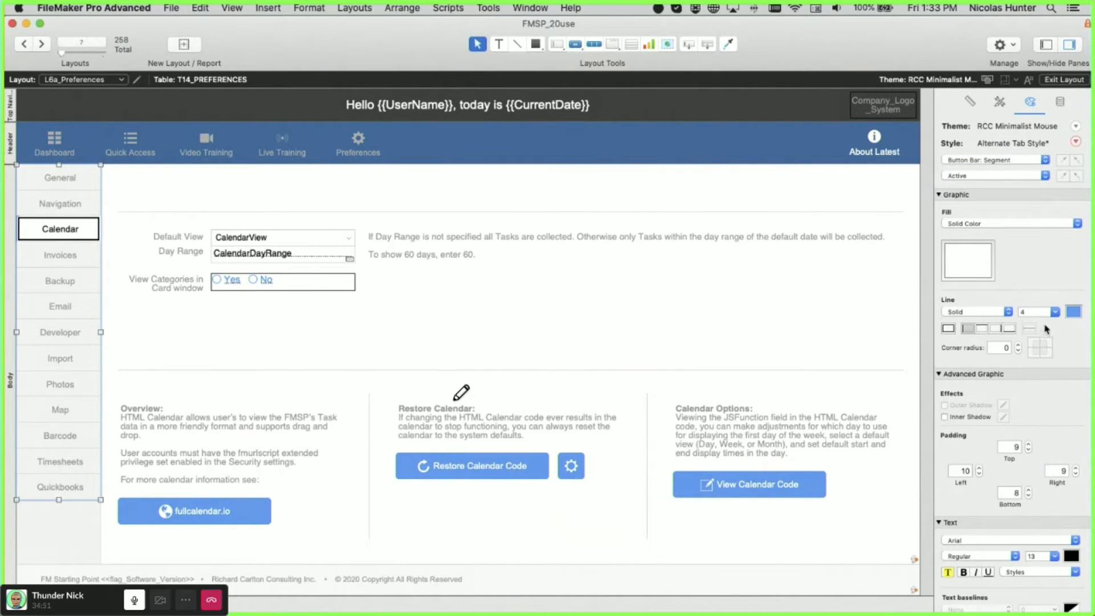
{"action": "left_click", "coordinate": [1037, 318]}
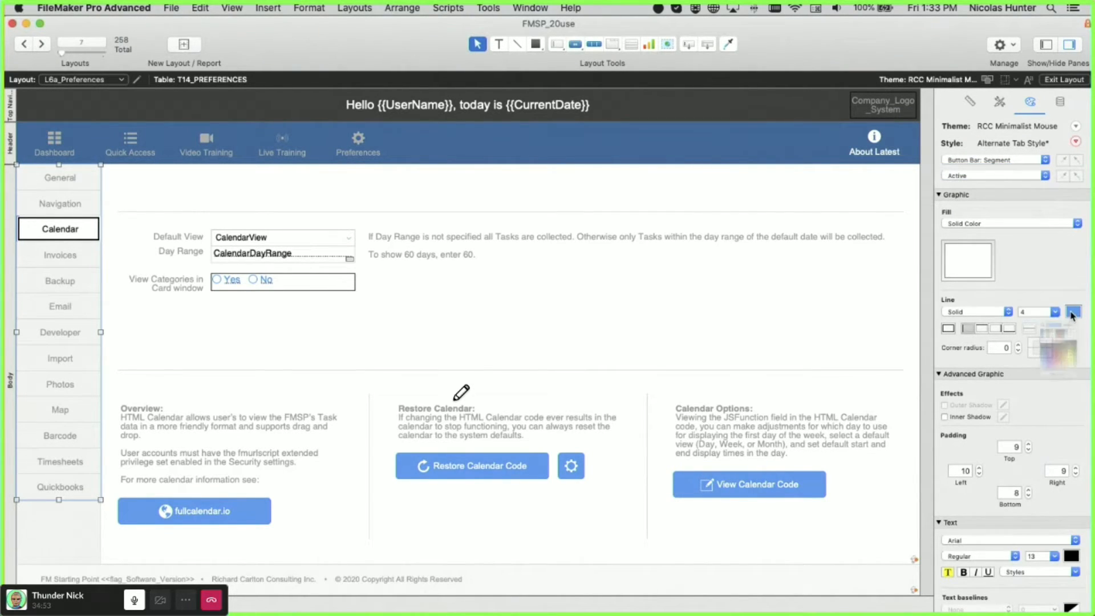
{"action": "left_click", "coordinate": [1073, 311]}
{"action": "left_click", "coordinate": [1035, 371]}
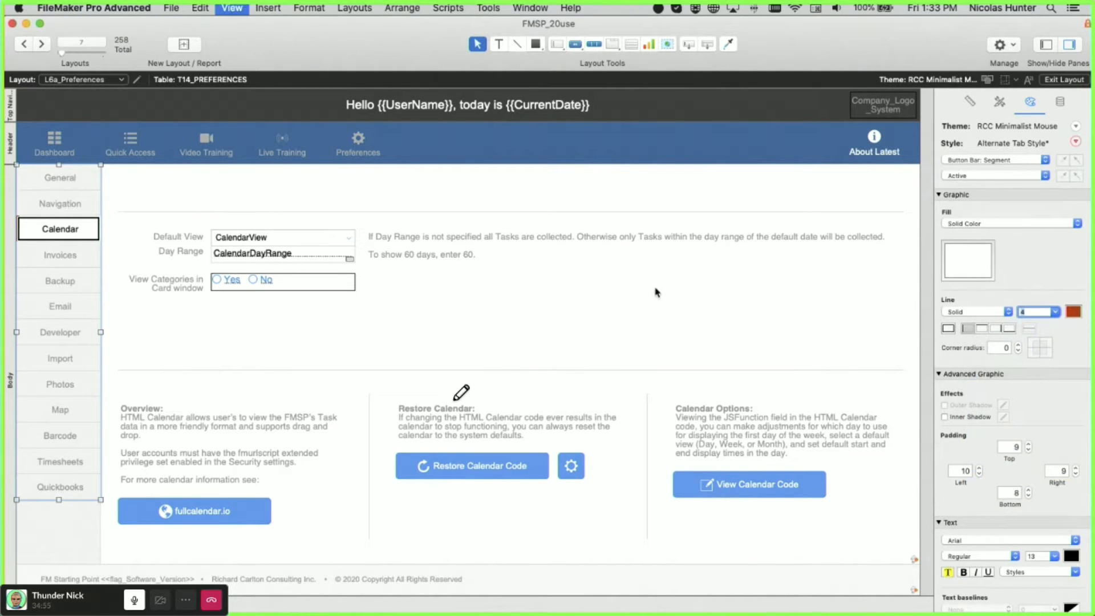
{"action": "key", "text": "super+b"}
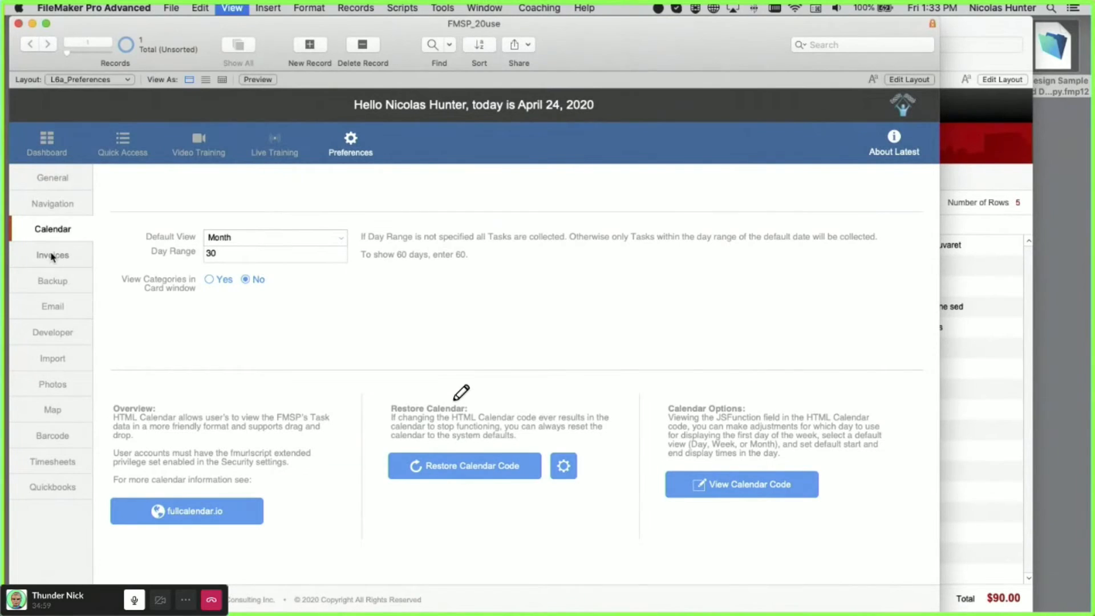
- Compare the Hover and Active state styling, return to Browse, and move the preferences window down
{"action": "key", "text": "super+l"}
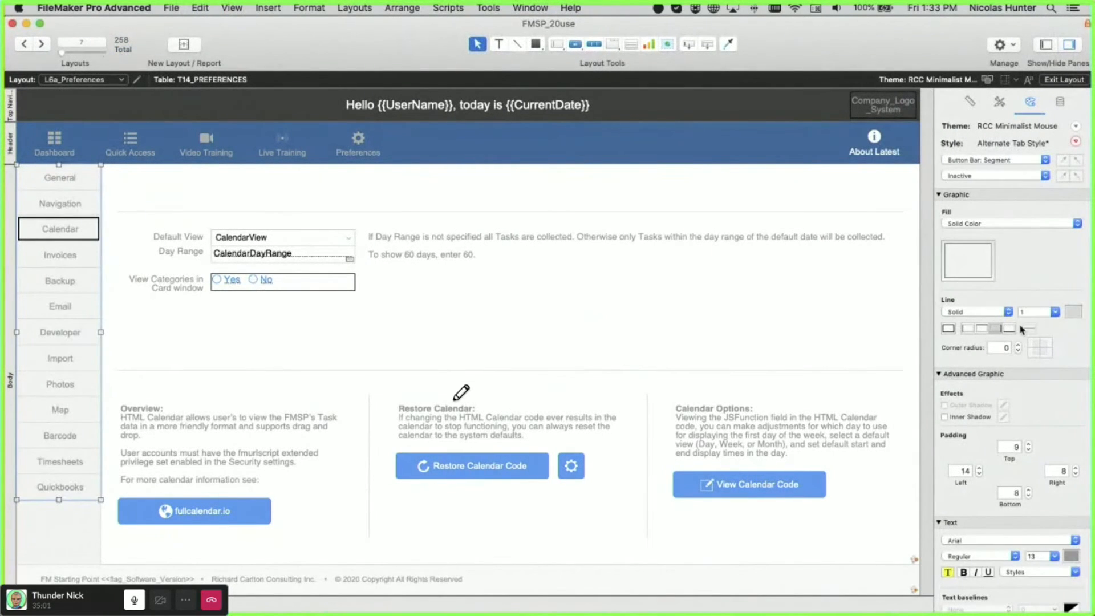
{"action": "left_click", "coordinate": [992, 176]}
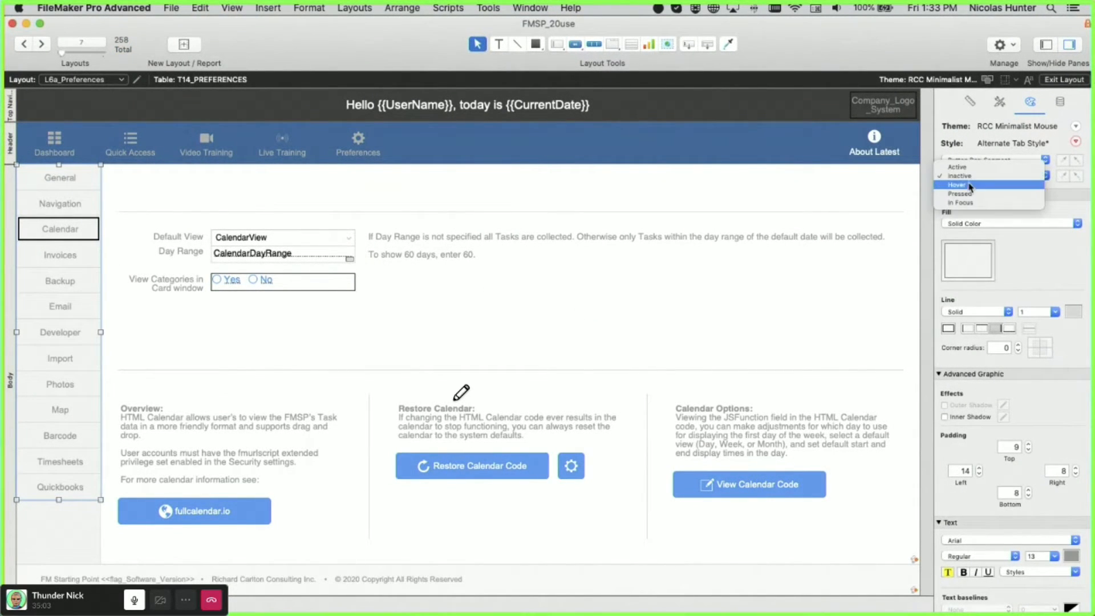
{"action": "left_click", "coordinate": [965, 185]}
{"action": "left_click", "coordinate": [976, 175]}
{"action": "left_click", "coordinate": [964, 158]}
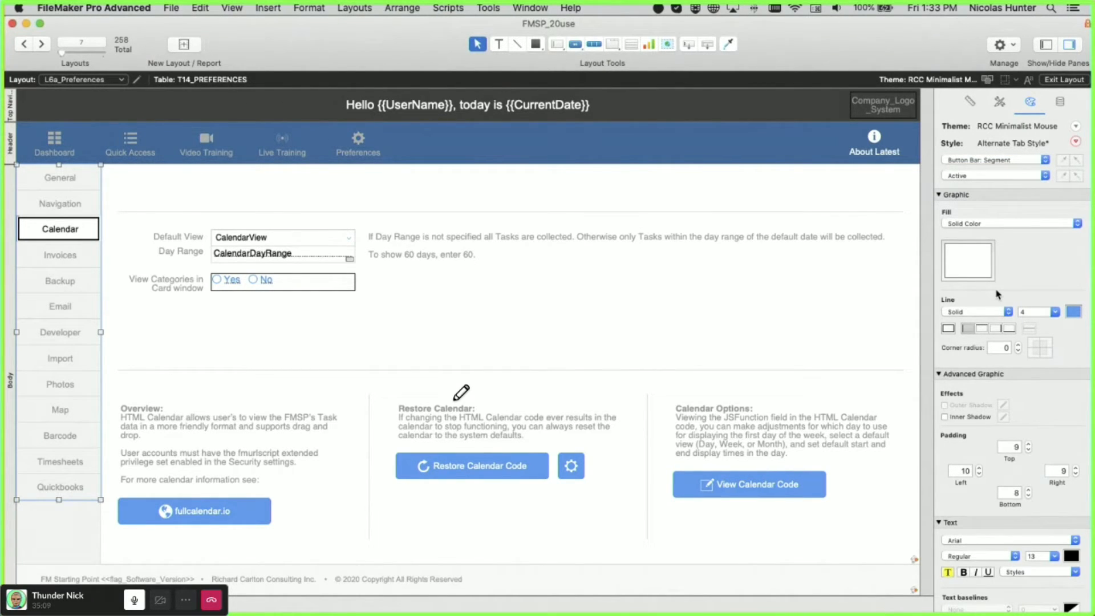
{"action": "key", "text": "super+b"}
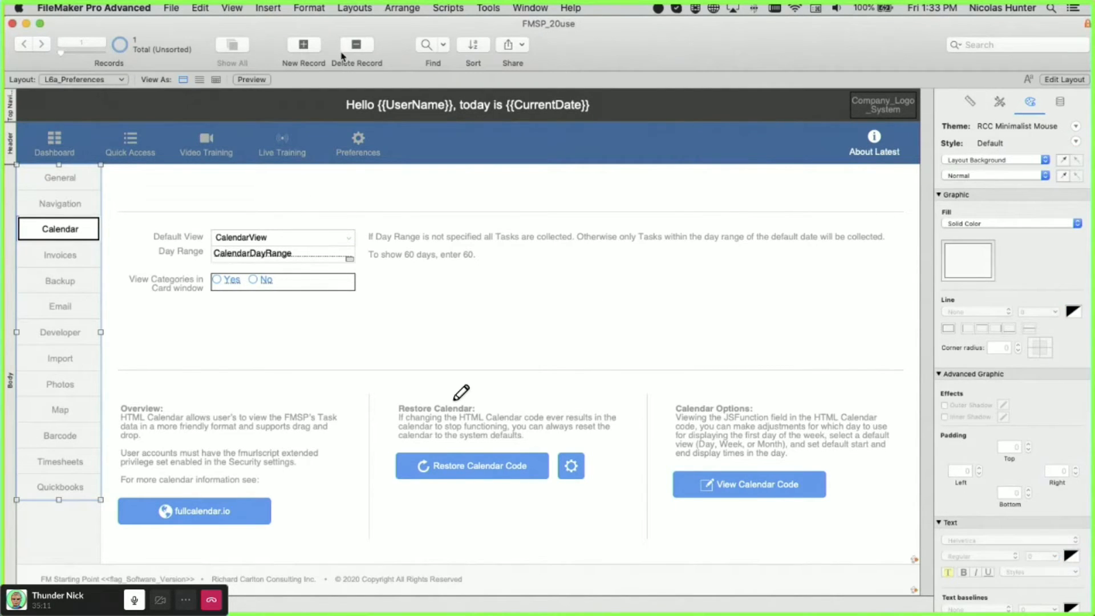
{"action": "left_click_drag", "start_coordinate": [397, 28], "coordinate": [426, 438]}
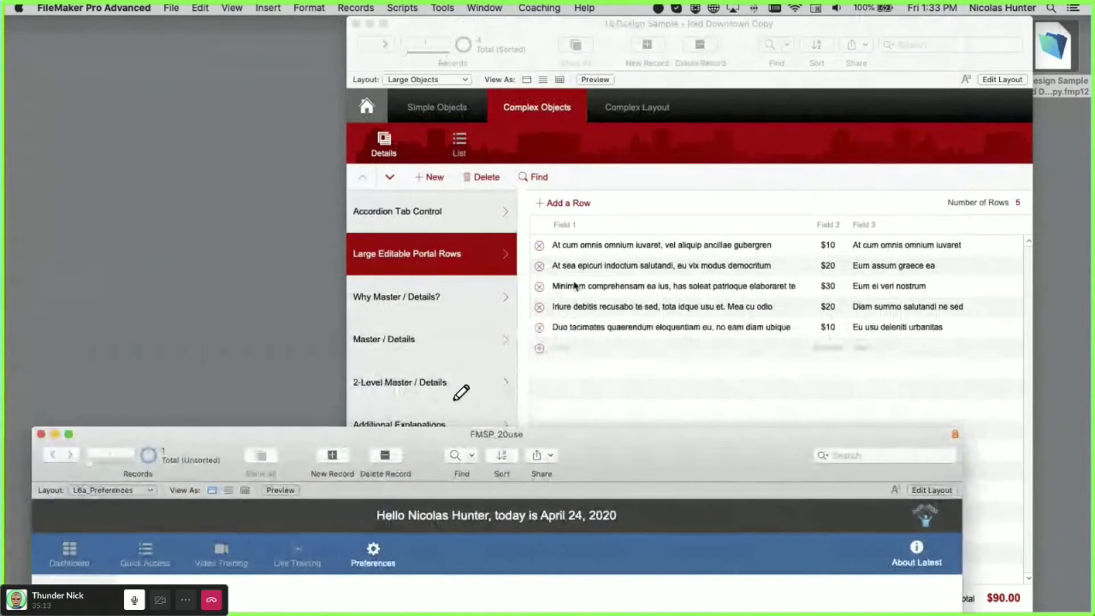
- Bring the UI Design Sample window forward, shift it left, and open Complex Layout
{"action": "left_click", "coordinate": [575, 287]}
{"action": "left_click_drag", "start_coordinate": [526, 33], "coordinate": [320, 33]}
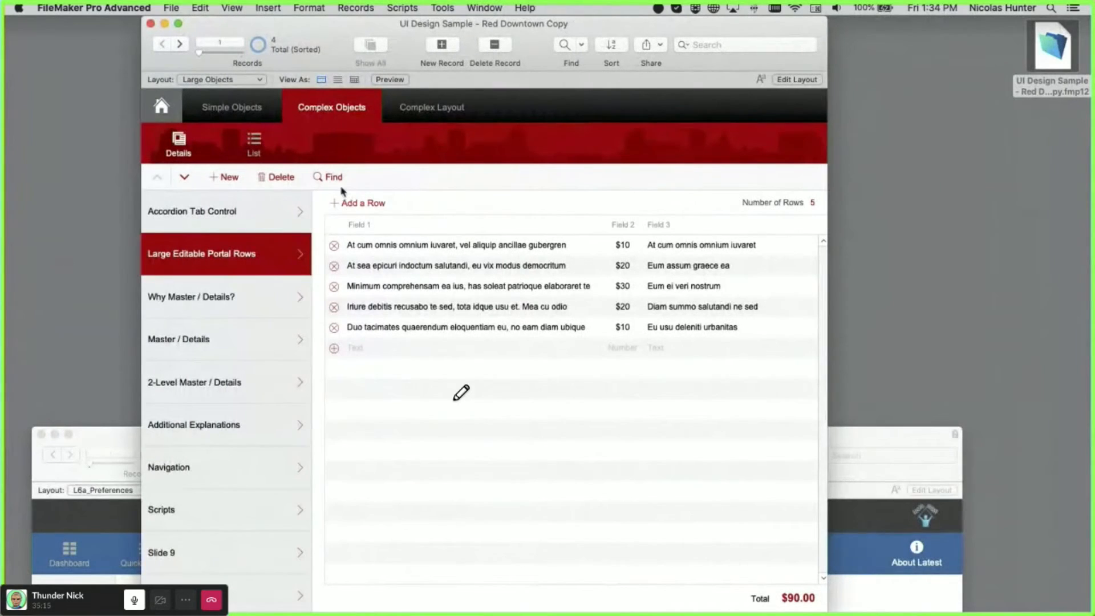
{"action": "left_click", "coordinate": [407, 113]}
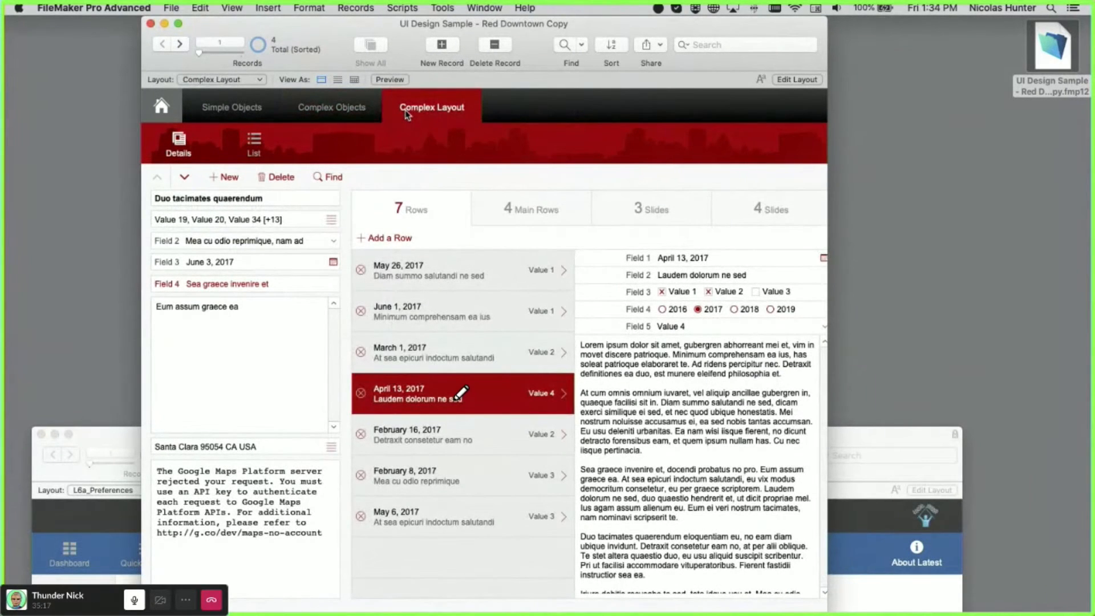
- Show details for the May 26, June 1, March 1, April 13 and February 16 rows
{"action": "left_click", "coordinate": [499, 269]}
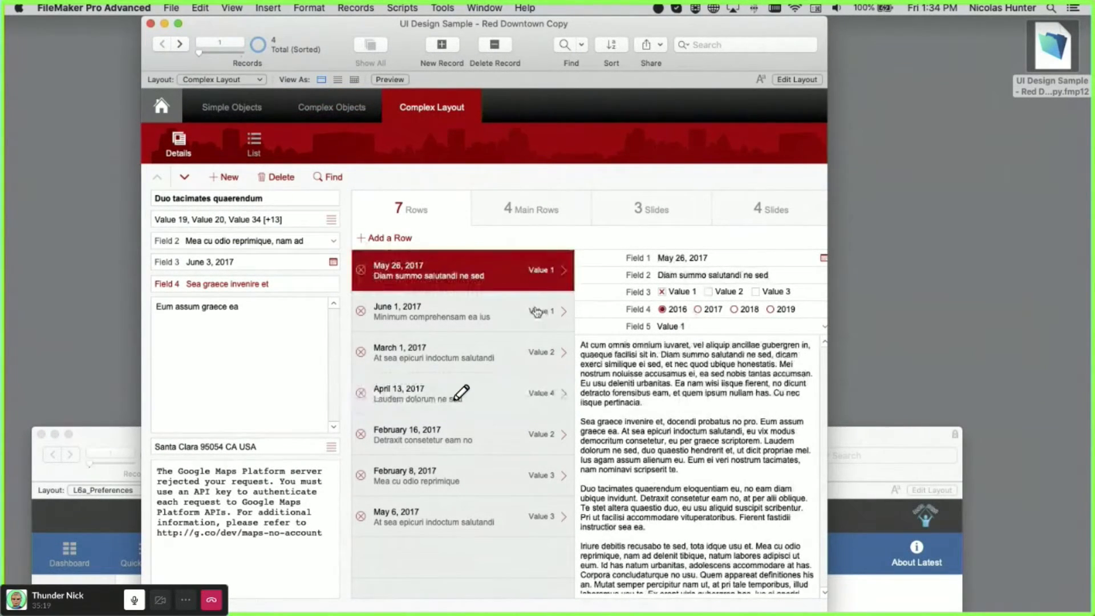
{"action": "left_click", "coordinate": [536, 311]}
{"action": "left_click", "coordinate": [511, 353]}
{"action": "left_click", "coordinate": [511, 380]}
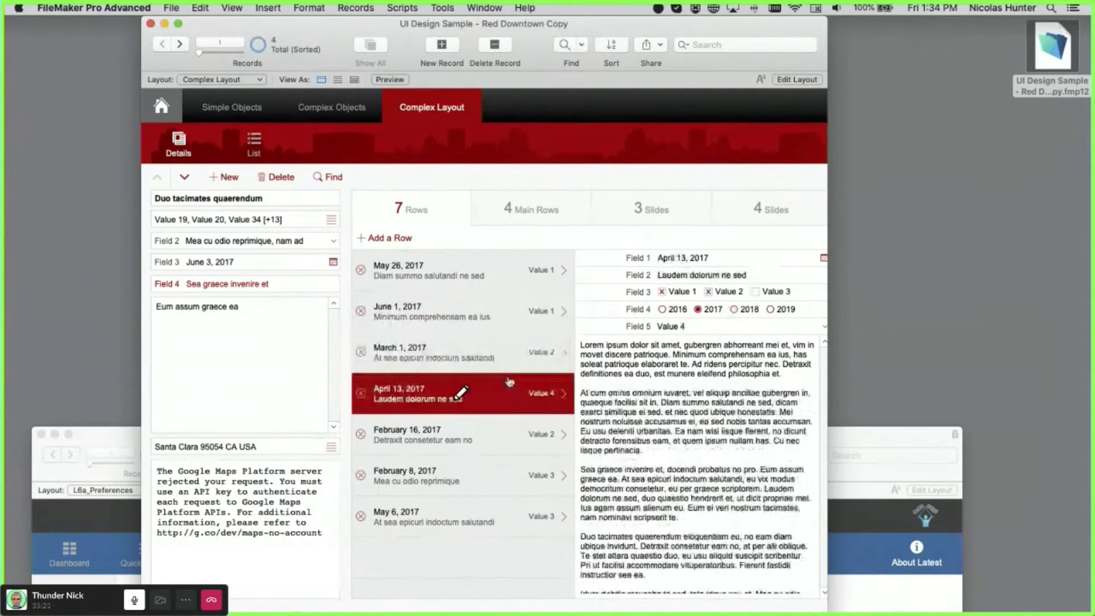
{"action": "left_click", "coordinate": [503, 428]}
- Switch between the 4 Main Rows and 3 Slides panels, then back to 7 Rows
{"action": "left_click", "coordinate": [545, 210]}
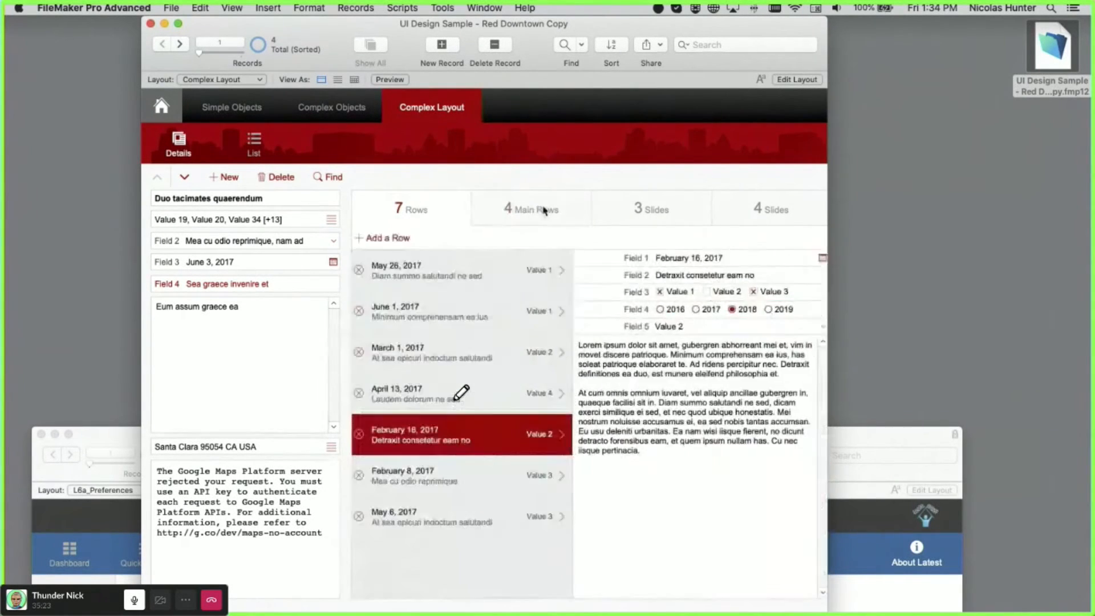
{"action": "left_click", "coordinate": [545, 210]}
{"action": "left_click", "coordinate": [696, 215]}
{"action": "left_click", "coordinate": [523, 215]}
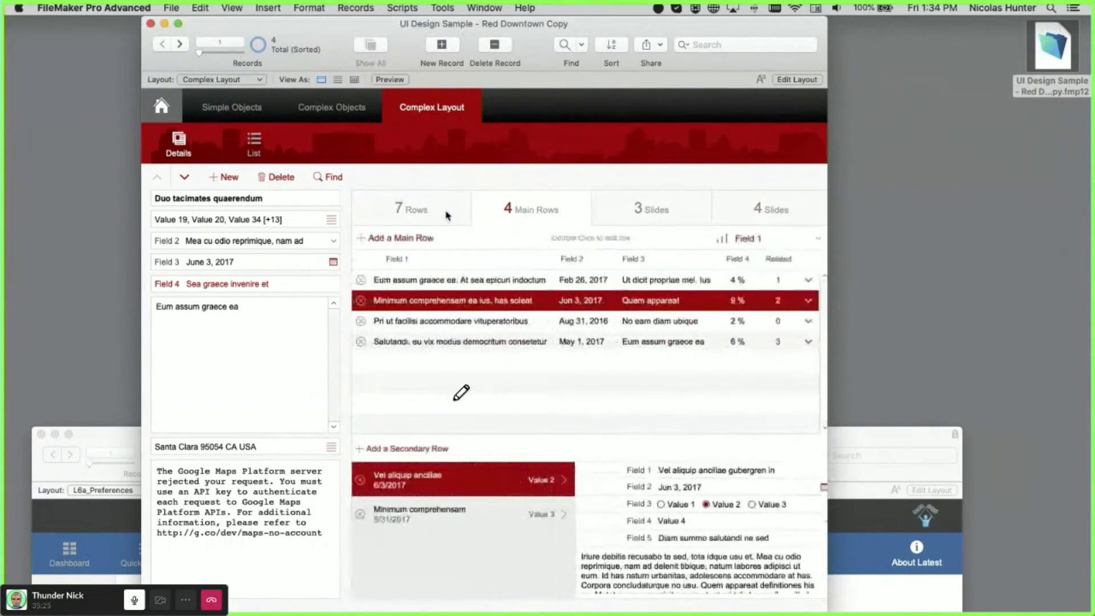
{"action": "left_click", "coordinate": [448, 216]}
- Revisit the May 26, June 1 and March 1 rows, then enter Layout mode
{"action": "left_click", "coordinate": [485, 279]}
{"action": "left_click", "coordinate": [494, 314]}
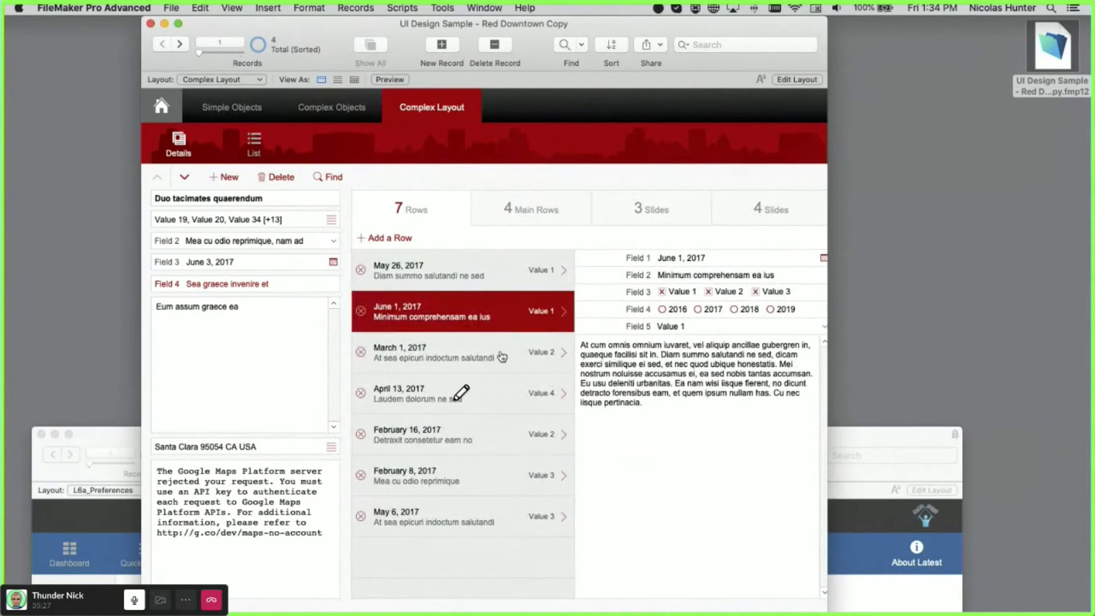
{"action": "left_click", "coordinate": [499, 356]}
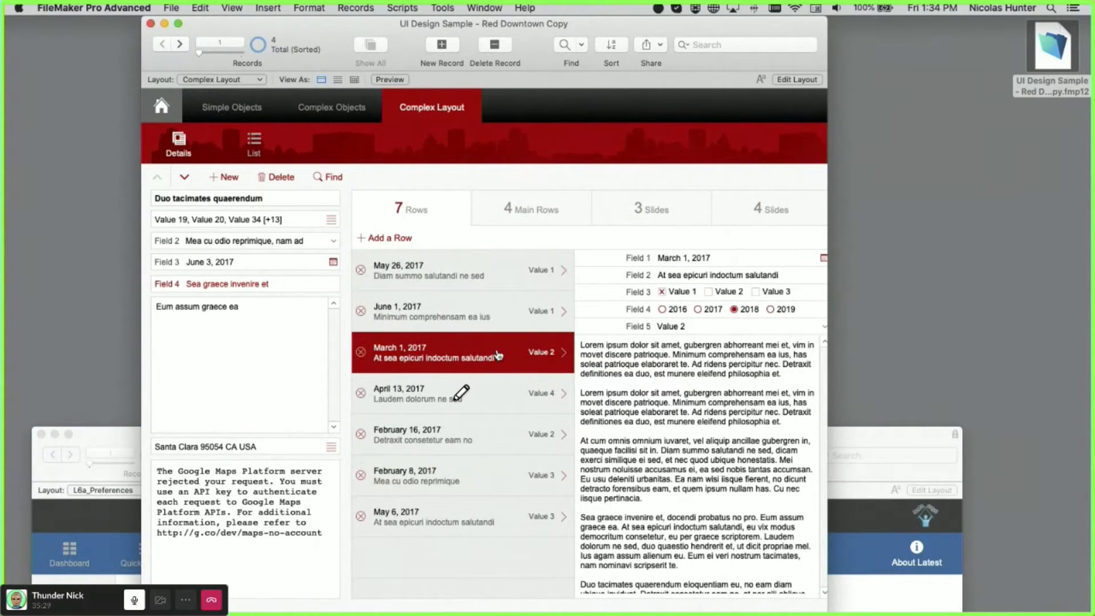
{"action": "key", "text": "super+l"}
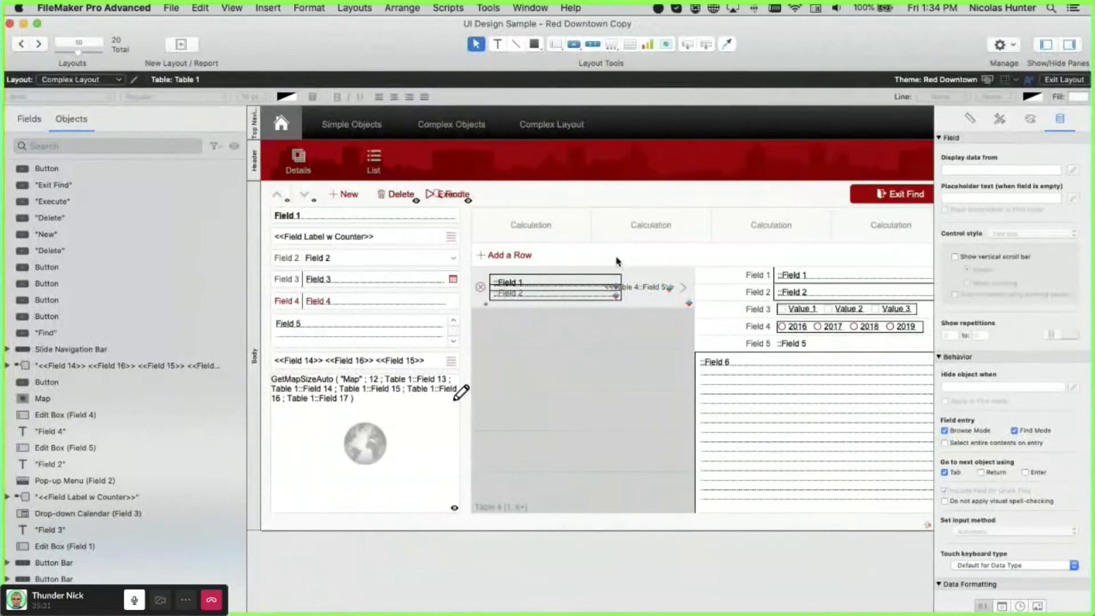
- Draw a tab control with three tabs across the empty layout area
{"action": "scroll", "coordinate": [616, 261], "scroll_direction": "right", "scroll_amount": 15}
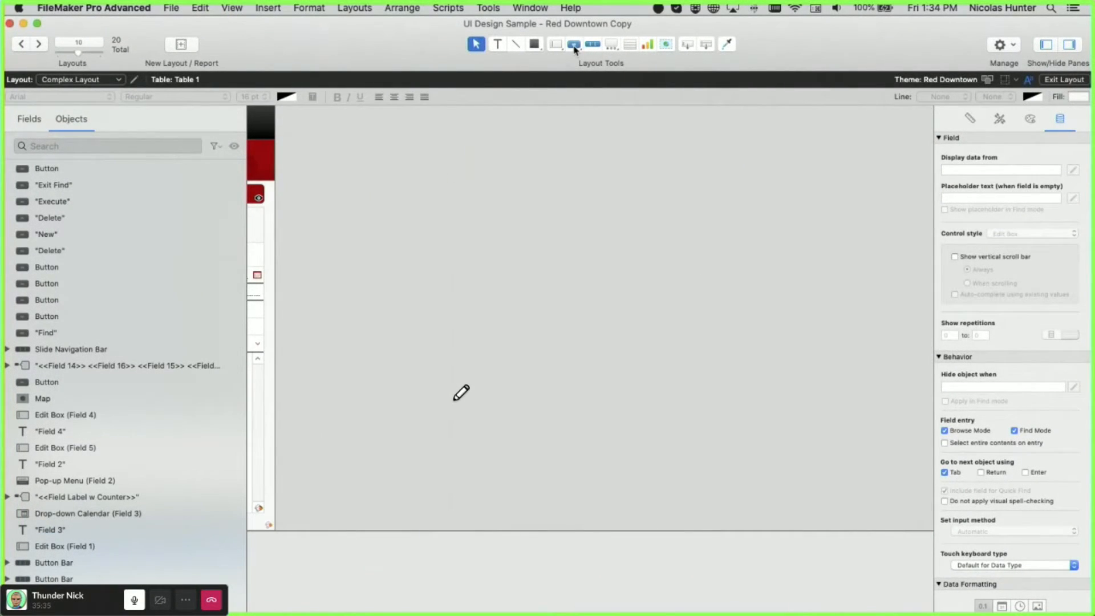
{"action": "left_click", "coordinate": [611, 47]}
{"action": "left_click", "coordinate": [617, 61]}
{"action": "left_click_drag", "start_coordinate": [371, 134], "coordinate": [791, 425]}
{"action": "left_click", "coordinate": [382, 363]}
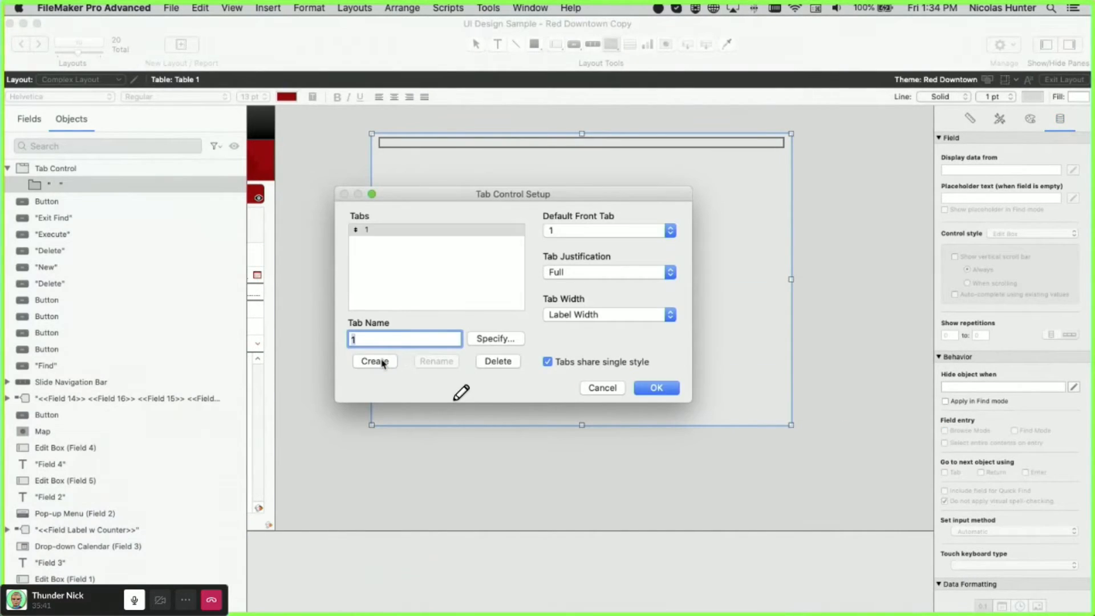
{"action": "left_click", "coordinate": [383, 364]}
{"action": "left_click", "coordinate": [382, 362]}
{"action": "left_click", "coordinate": [676, 388]}
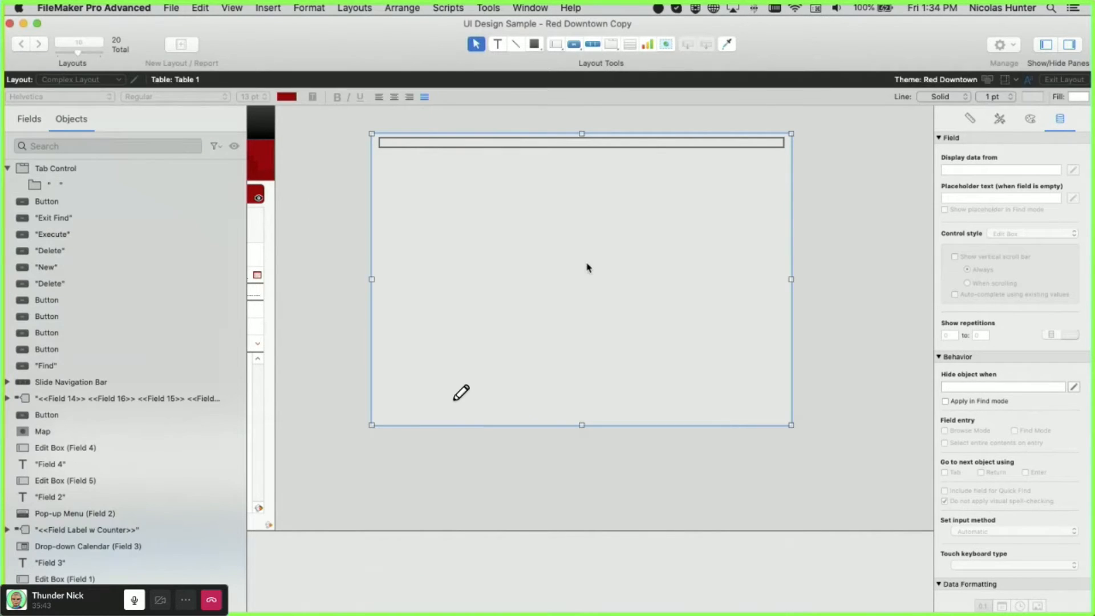
- Nest a second tab control with tabs a, b and c inside the first tab
{"action": "left_click", "coordinate": [611, 44]}
{"action": "left_click_drag", "start_coordinate": [332, 214], "coordinate": [683, 393]}
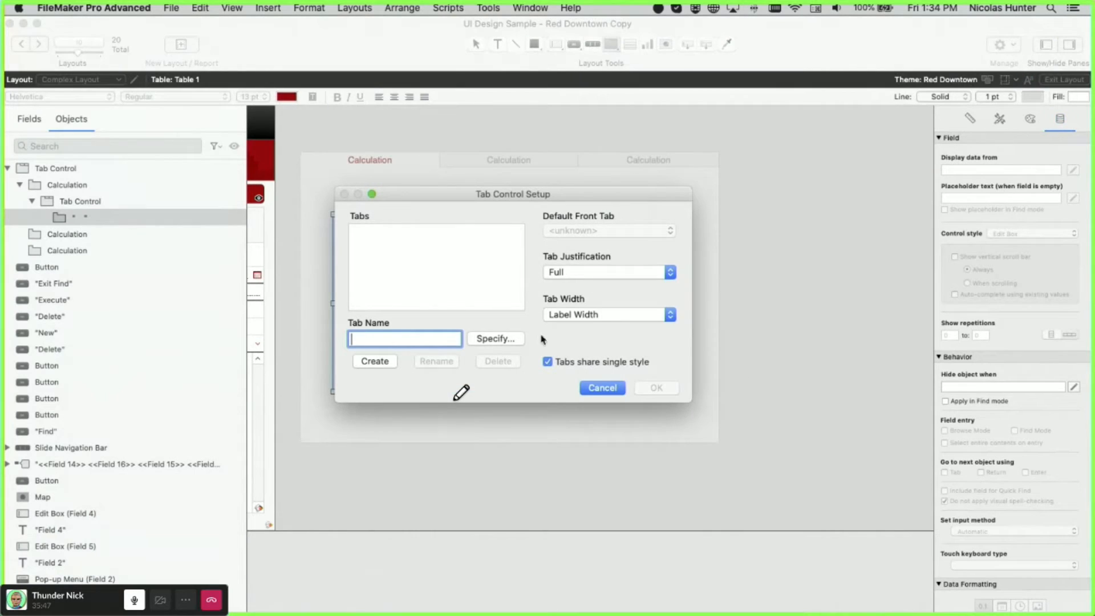
{"action": "type", "text": "a"}
{"action": "left_click", "coordinate": [374, 362]}
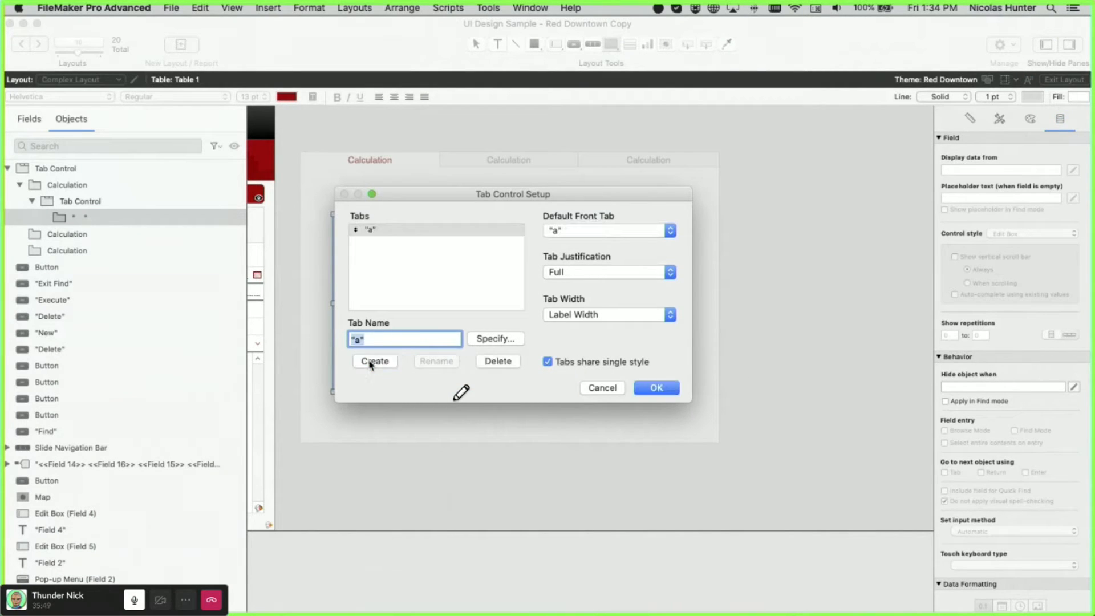
{"action": "type", "text": "b"}
{"action": "left_click", "coordinate": [374, 361]}
{"action": "type", "text": "c"}
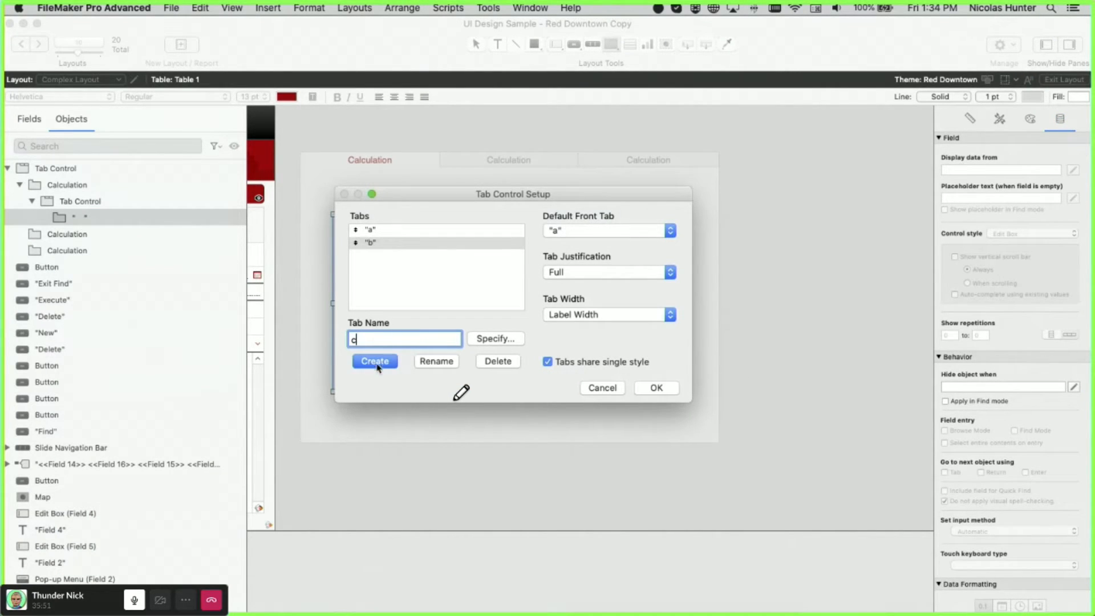
{"action": "left_click", "coordinate": [374, 361]}
{"action": "left_click", "coordinate": [657, 388]}
- Reposition and enlarge the nested tab control, then move the outer tab control
{"action": "left_click_drag", "start_coordinate": [473, 276], "coordinate": [464, 255]}
{"action": "left_click_drag", "start_coordinate": [669, 366], "coordinate": [689, 408]}
{"action": "left_click", "coordinate": [753, 395]}
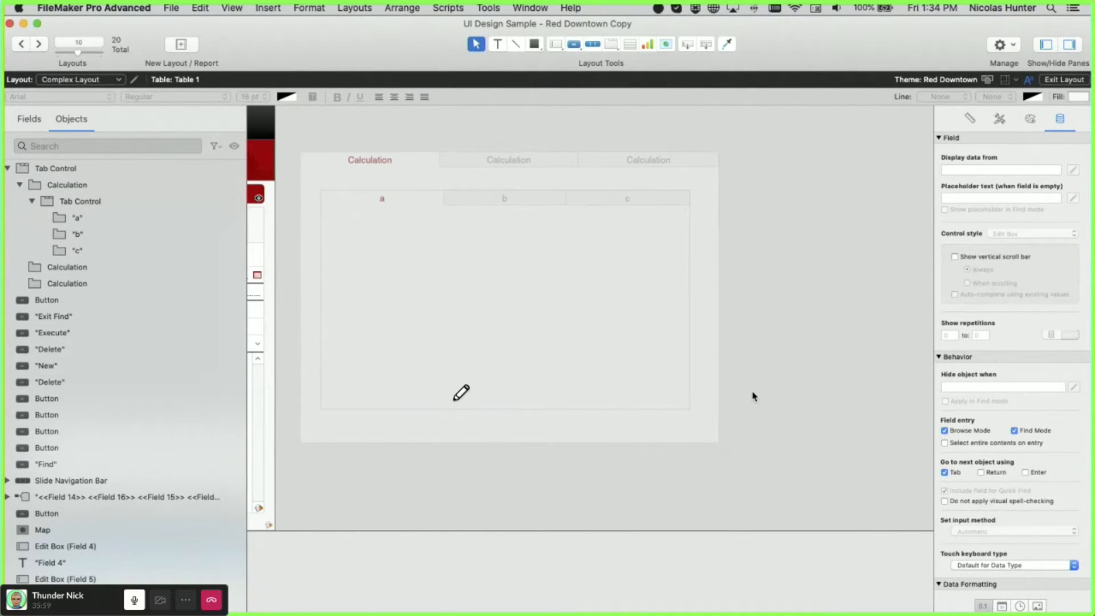
{"action": "left_click_drag", "start_coordinate": [440, 185], "coordinate": [549, 201]}
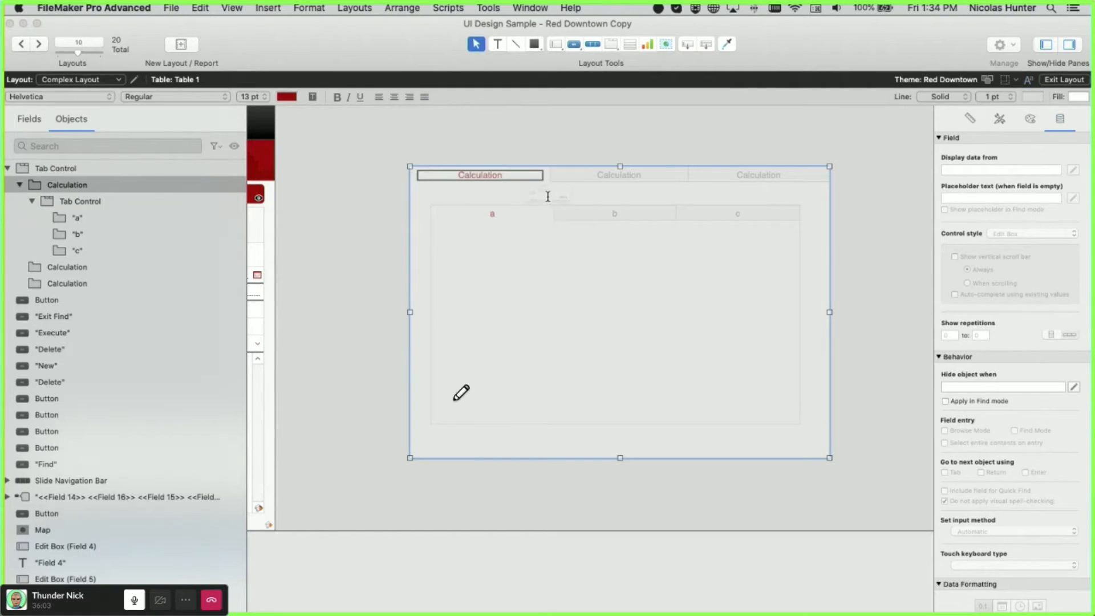
- Delete the tab controls, undo to restore the layout, and browse the 3 Slides and 4 Main Rows panels
{"action": "key", "text": "Delete"}
{"action": "left_click", "coordinate": [662, 226]}
{"action": "key", "text": "super+z"}
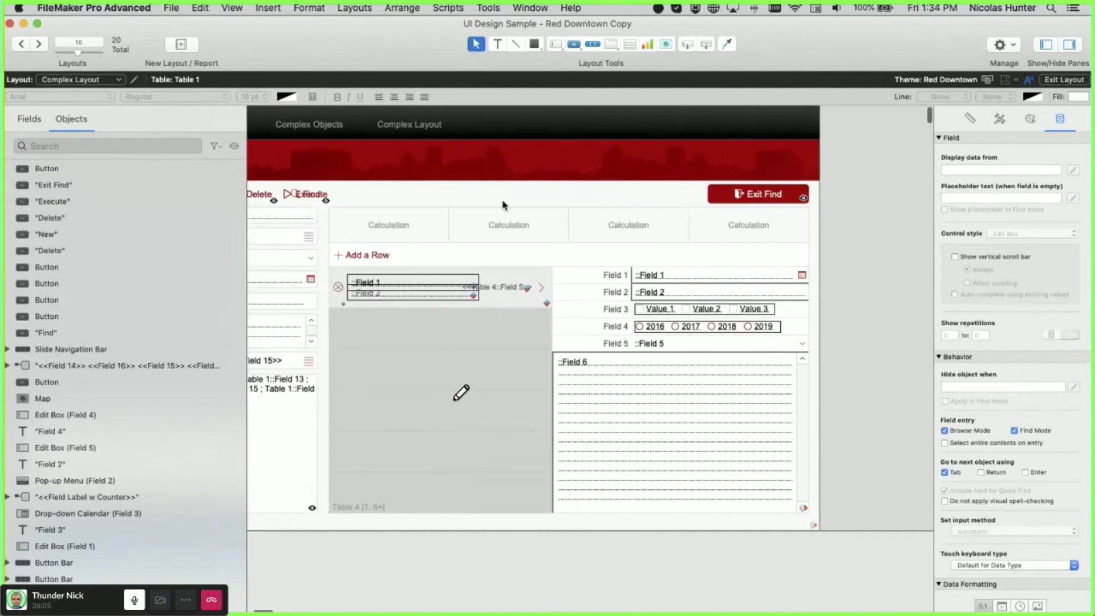
{"action": "key", "text": "super+b"}
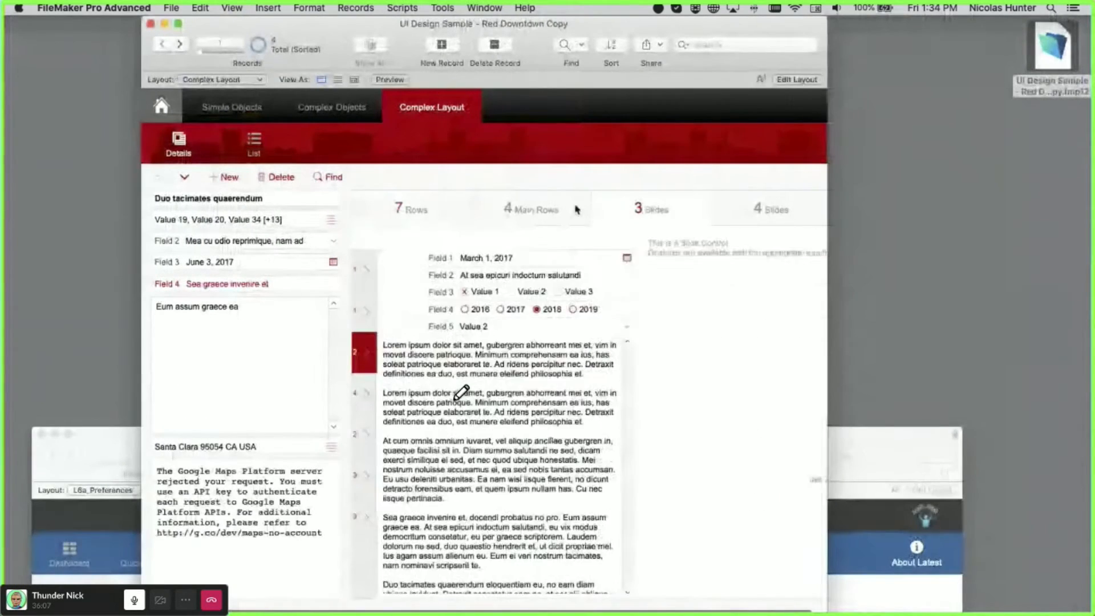
{"action": "left_click", "coordinate": [594, 215]}
{"action": "left_click", "coordinate": [559, 220]}
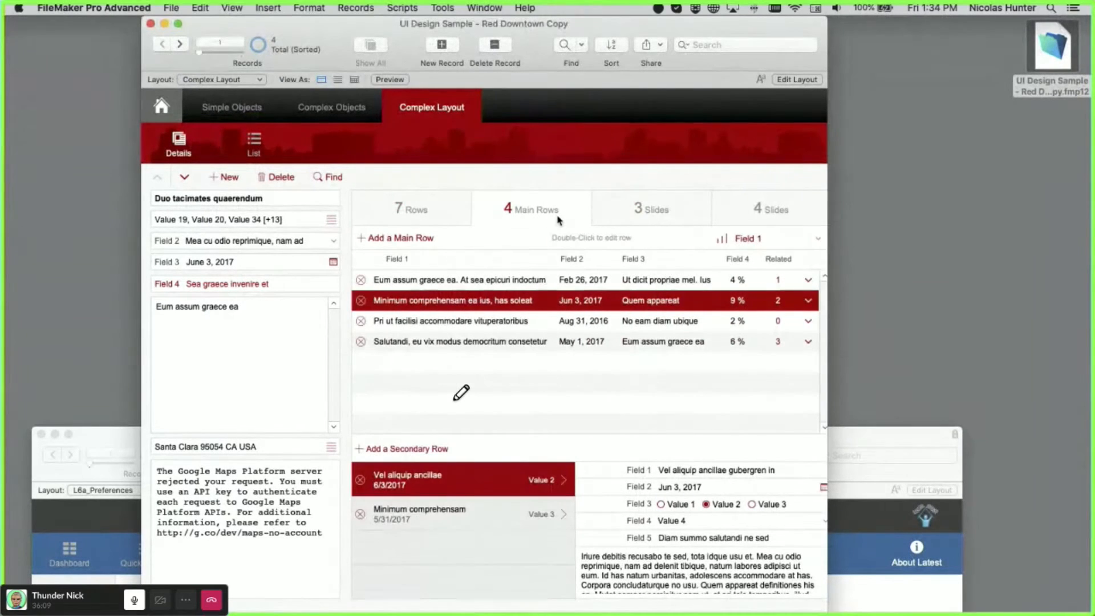
- Cycle through the 7 Rows, 4 Slides and 4 Main Rows panels, ending on 7 Rows
{"action": "left_click", "coordinate": [415, 204]}
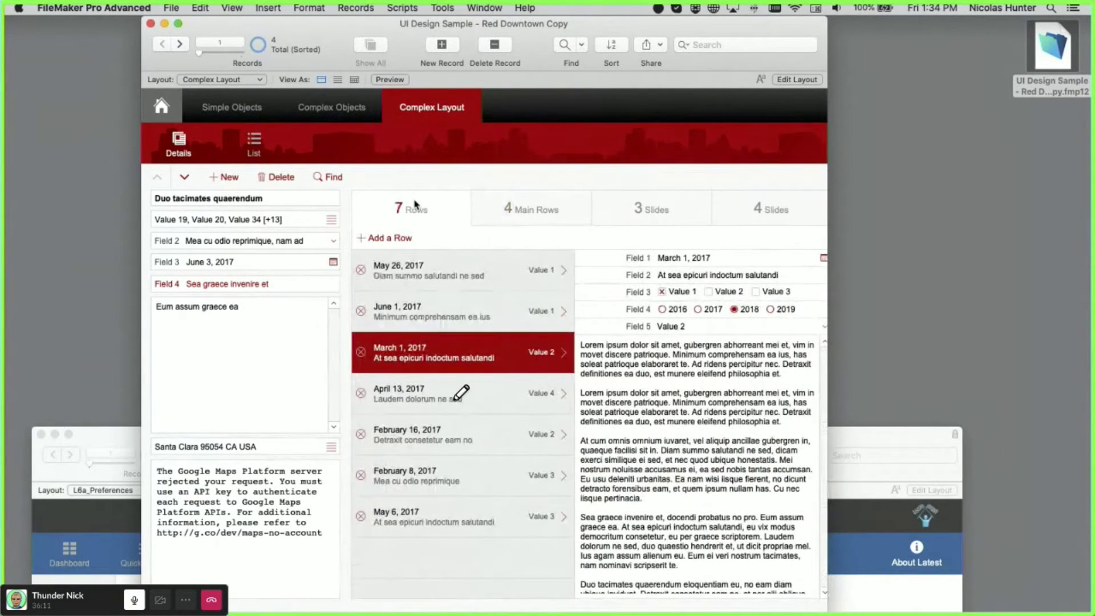
{"action": "left_click", "coordinate": [734, 221]}
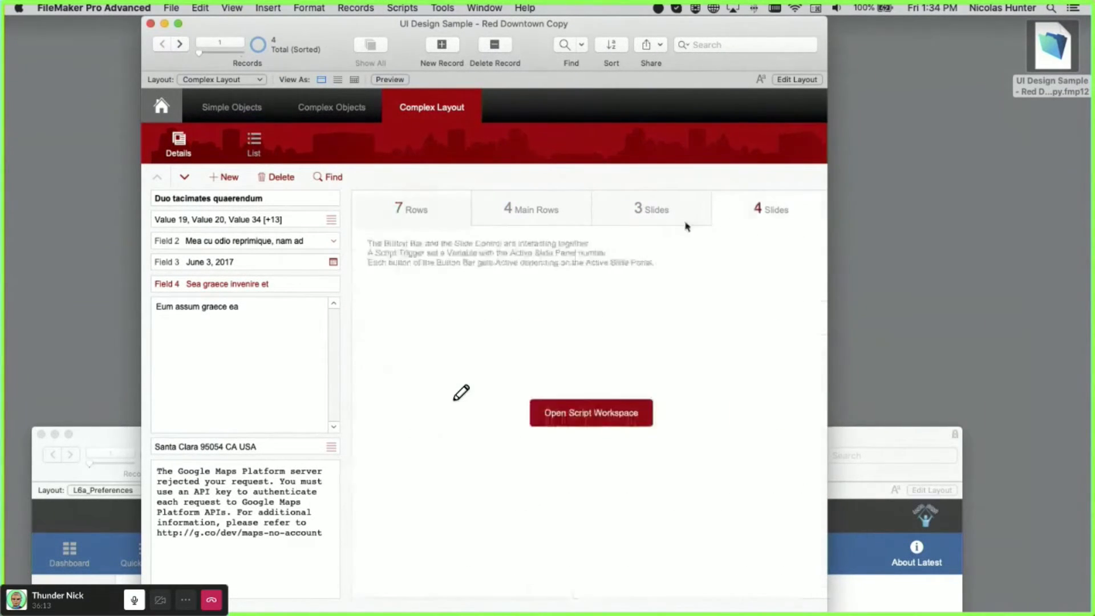
{"action": "left_click", "coordinate": [479, 221]}
{"action": "left_click", "coordinate": [417, 210]}
- Open Complex Objects and page from Why Master / Details? through to Slide 10
{"action": "left_click", "coordinate": [308, 107]}
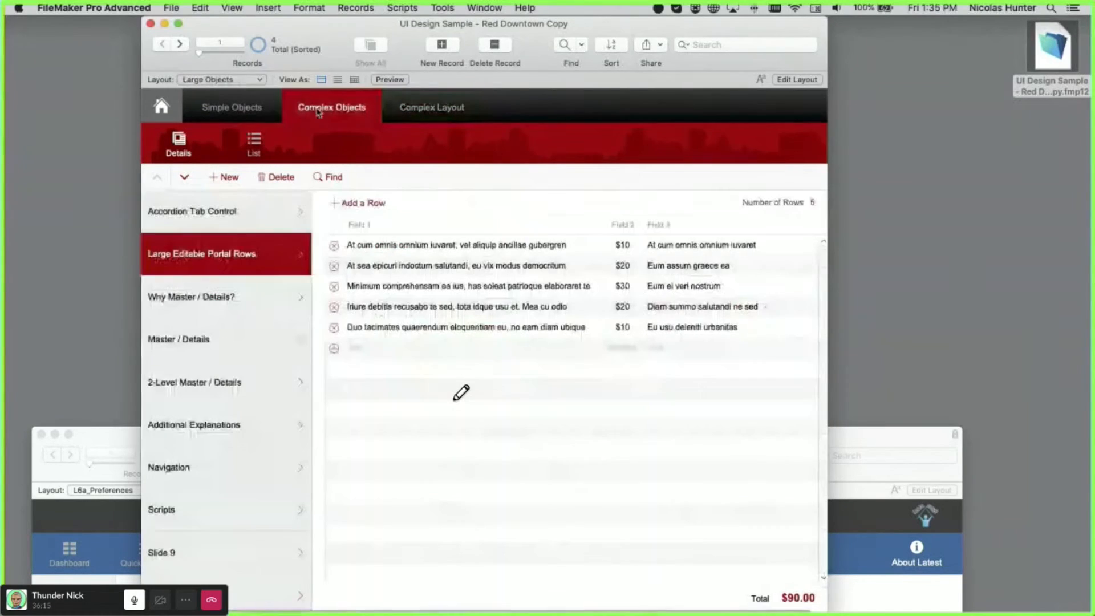
{"action": "left_click", "coordinate": [236, 302]}
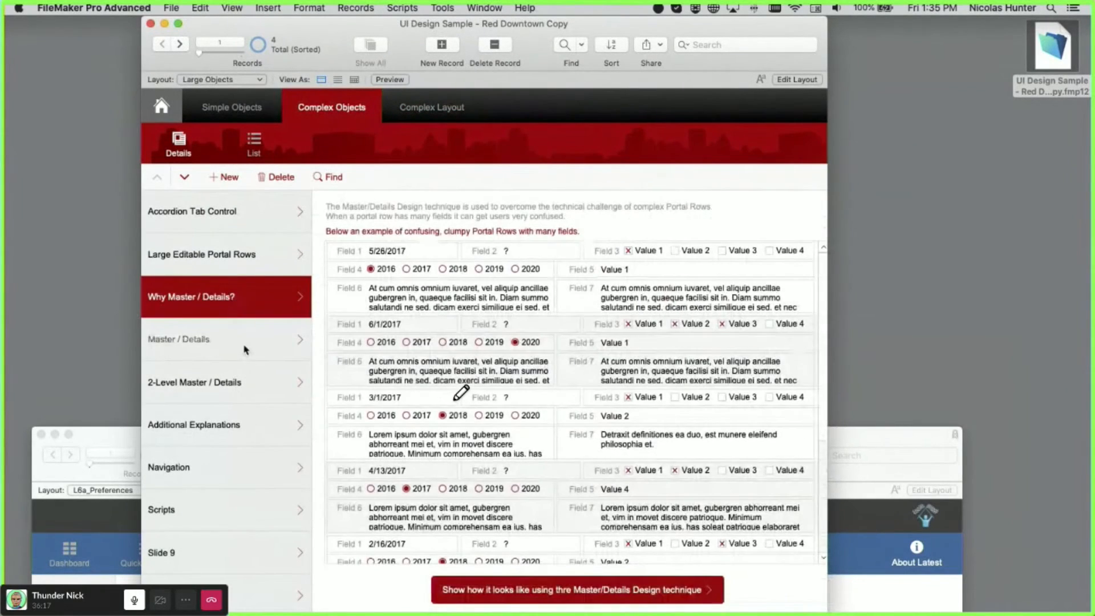
{"action": "left_click", "coordinate": [244, 345]}
{"action": "left_click", "coordinate": [245, 387]}
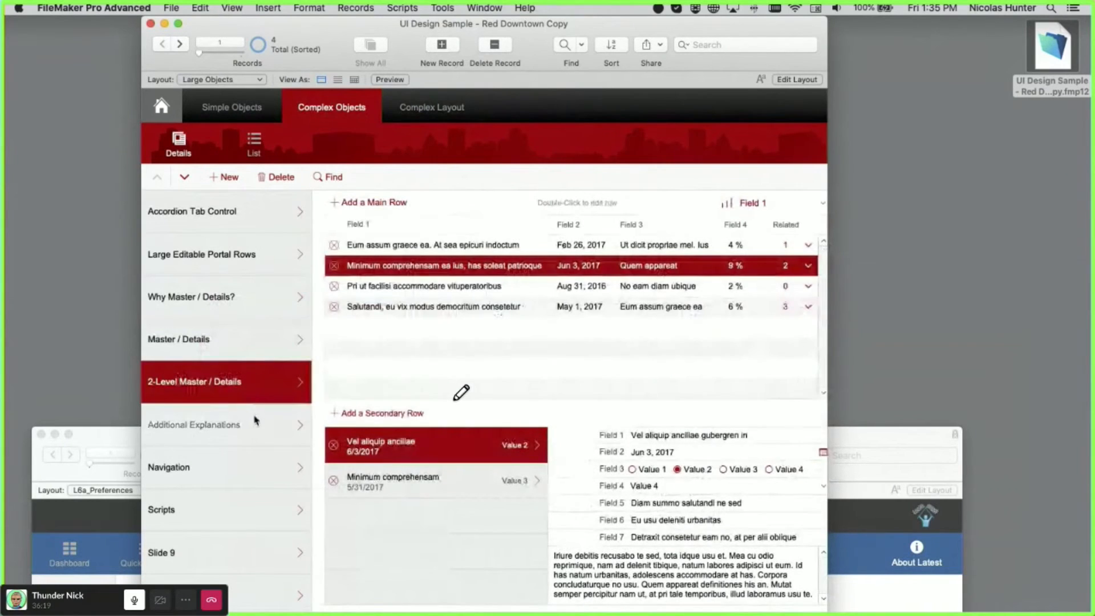
{"action": "left_click", "coordinate": [250, 427]}
{"action": "left_click", "coordinate": [257, 471]}
{"action": "left_click", "coordinate": [262, 505]}
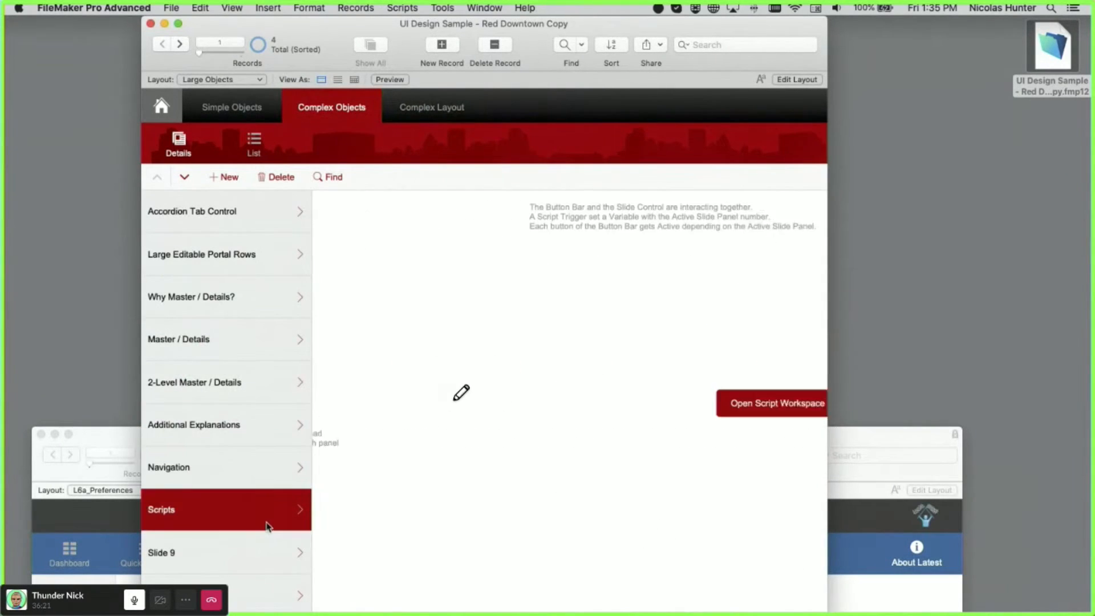
{"action": "left_click", "coordinate": [261, 562]}
{"action": "left_click", "coordinate": [264, 582]}
- Show the Accordion Tab Control page, glancing at Simple Objects and back
{"action": "left_click", "coordinate": [267, 225]}
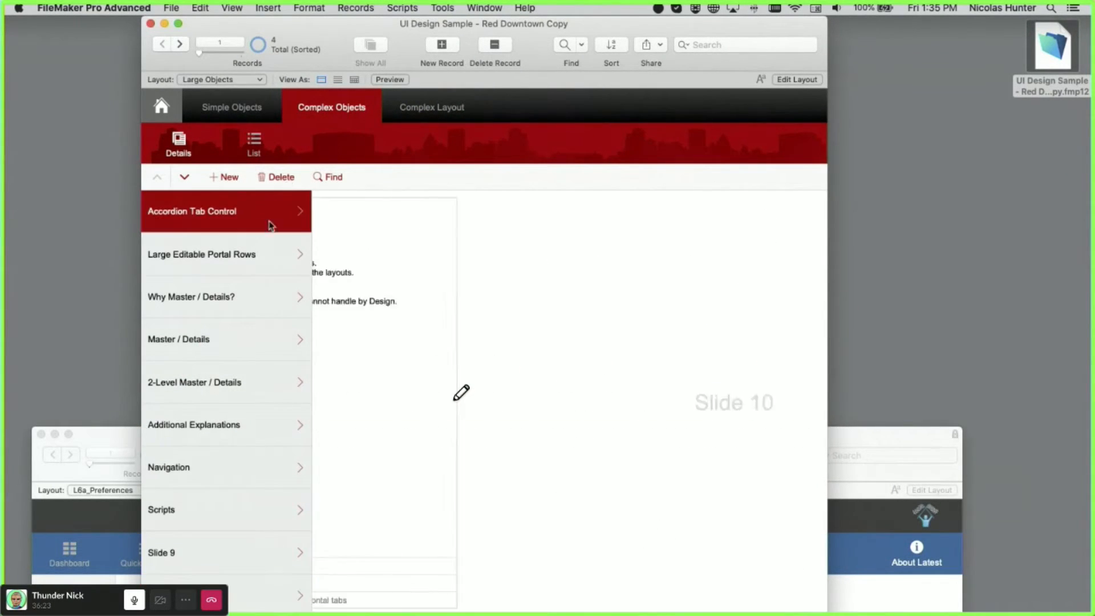
{"action": "left_click", "coordinate": [266, 95]}
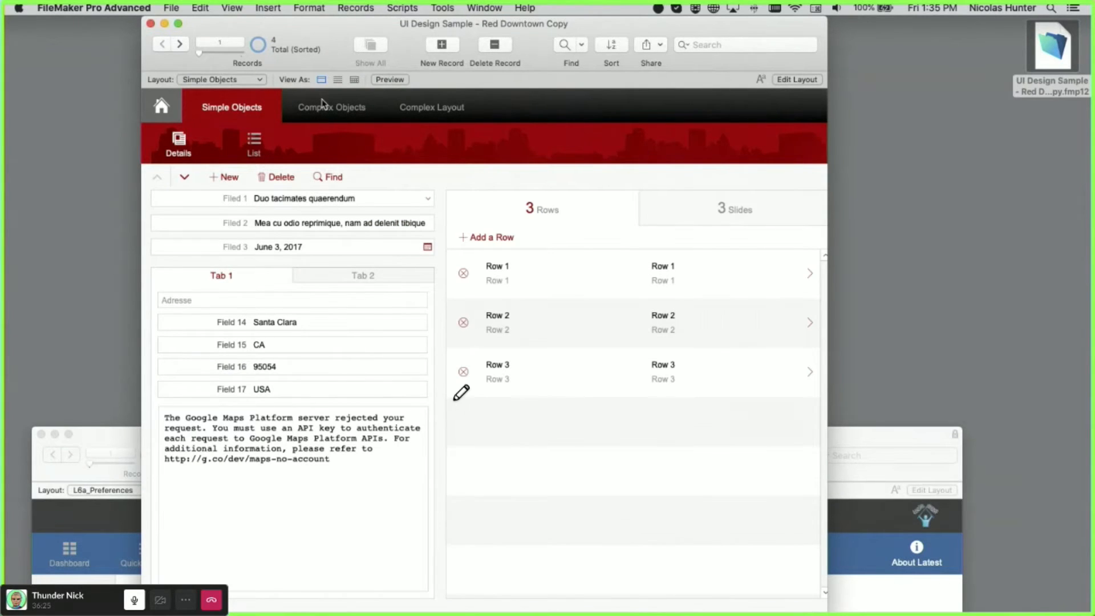
{"action": "left_click", "coordinate": [328, 105]}
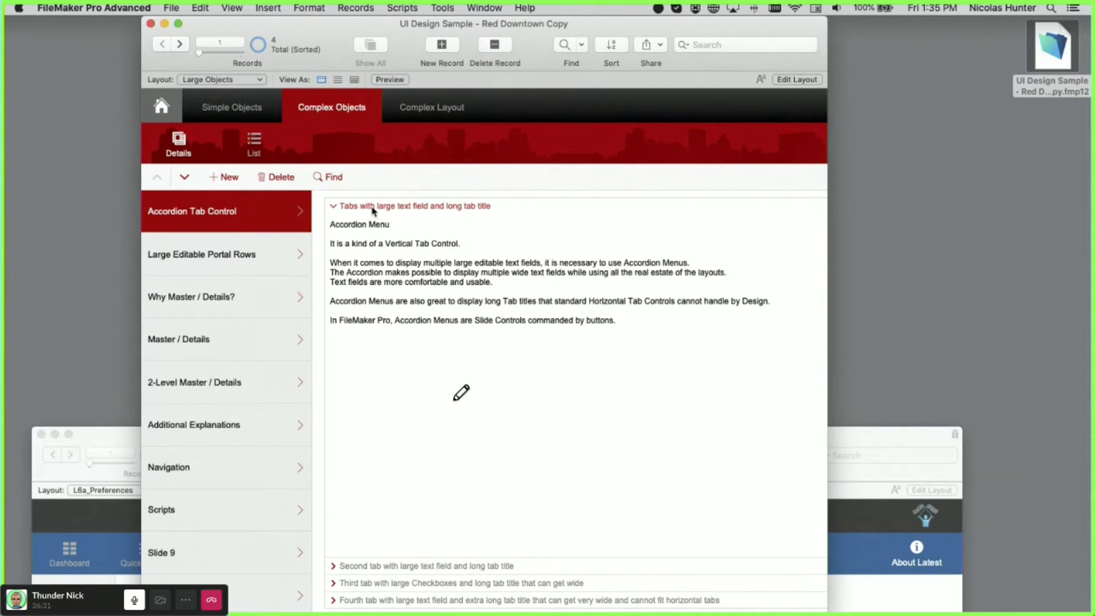
- Expand the accordion's second, third and fourth tabs in turn, then enter Layout mode
{"action": "left_click", "coordinate": [420, 566]}
{"action": "left_click", "coordinate": [421, 583]}
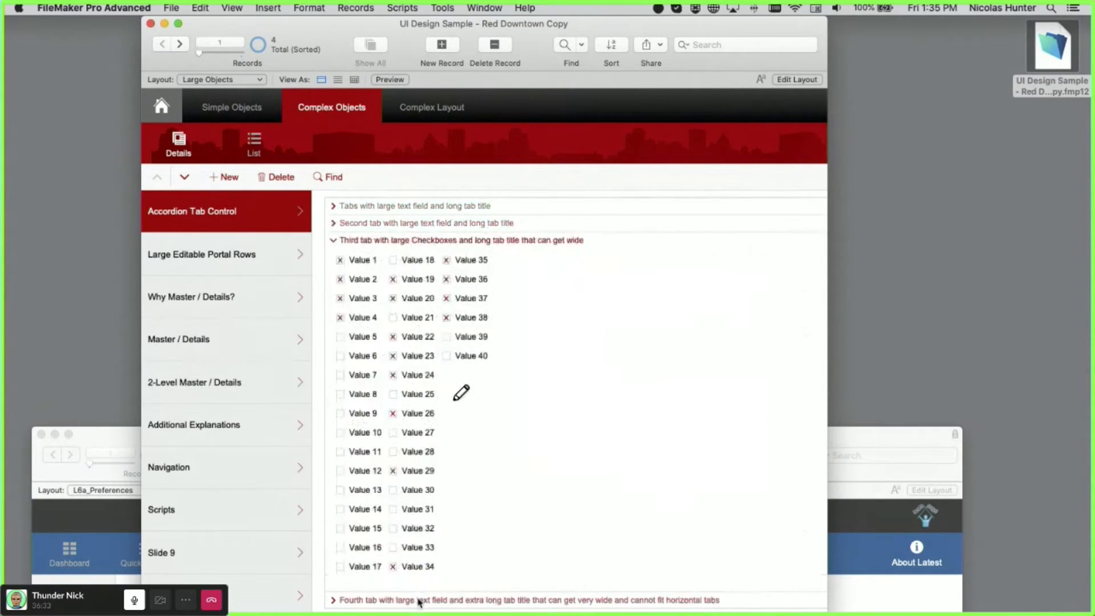
{"action": "left_click", "coordinate": [420, 600]}
{"action": "left_click", "coordinate": [399, 240]}
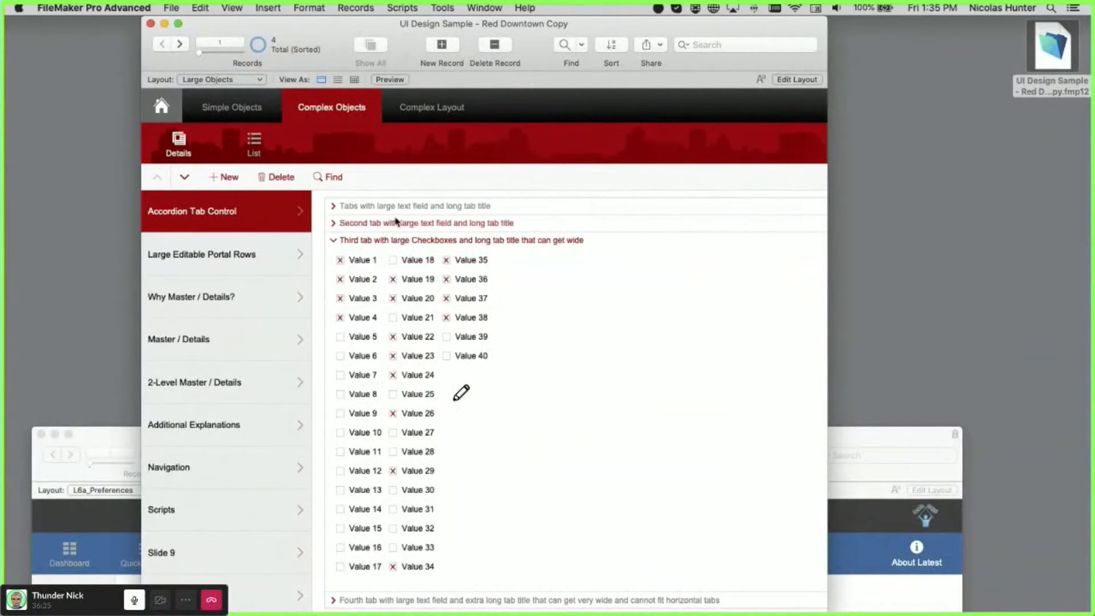
{"action": "left_click", "coordinate": [397, 223]}
{"action": "left_click", "coordinate": [411, 583]}
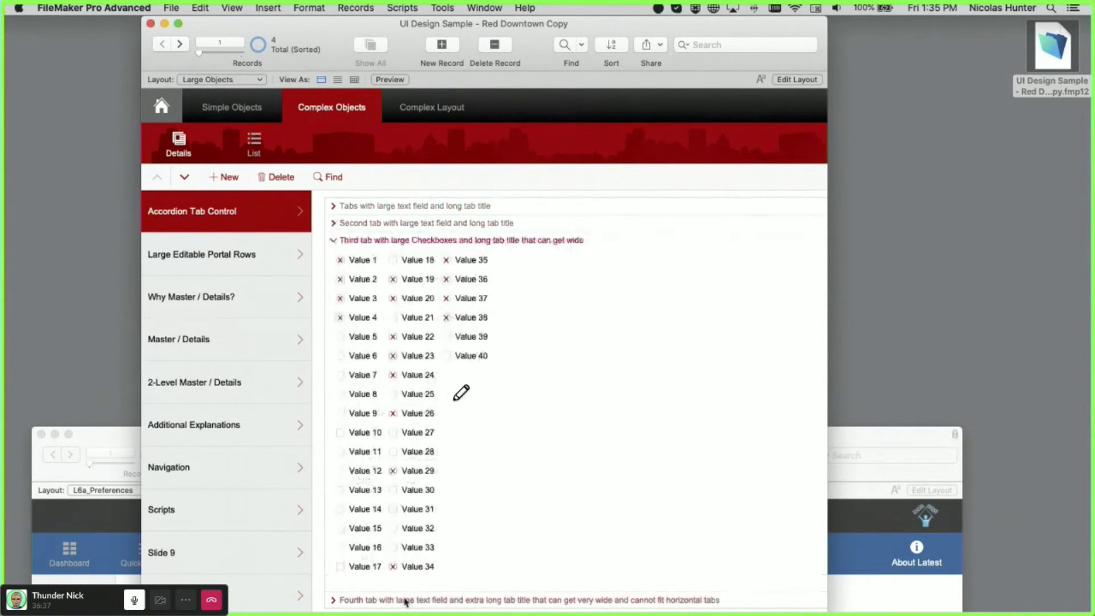
{"action": "left_click", "coordinate": [406, 600]}
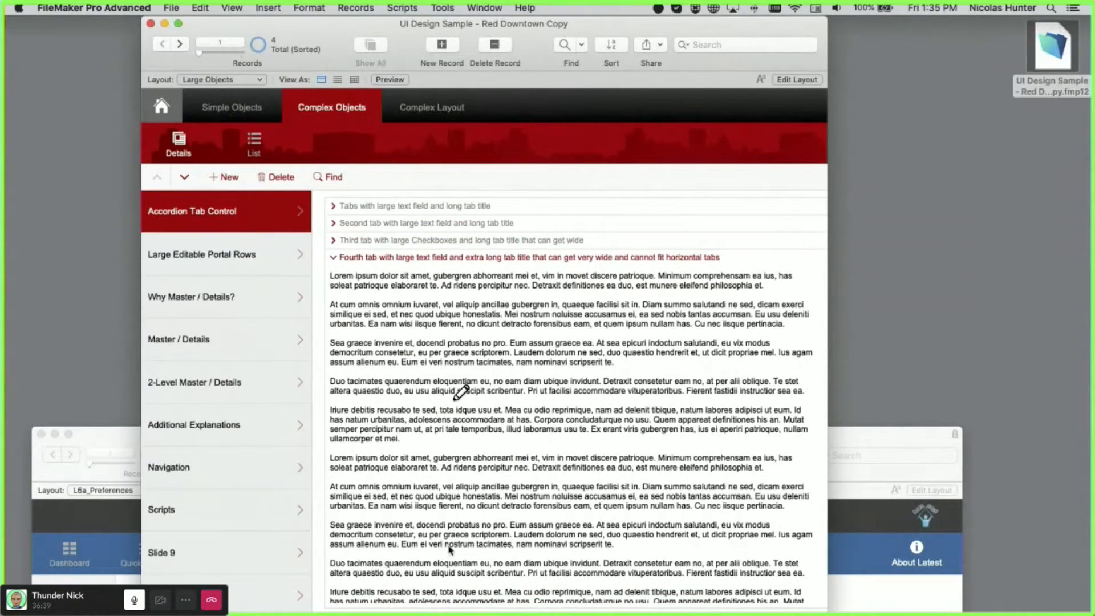
{"action": "key", "text": "super+l"}
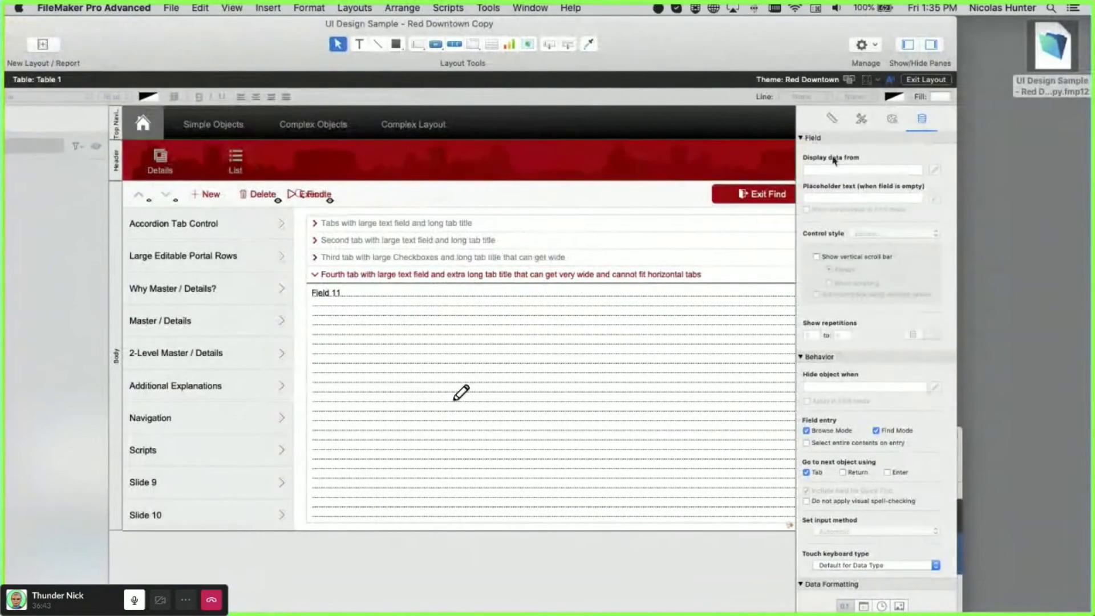
- Collapse and re-expand the Inspector's field and behavior sections
{"action": "left_click", "coordinate": [802, 138]}
{"action": "left_click", "coordinate": [802, 150]}
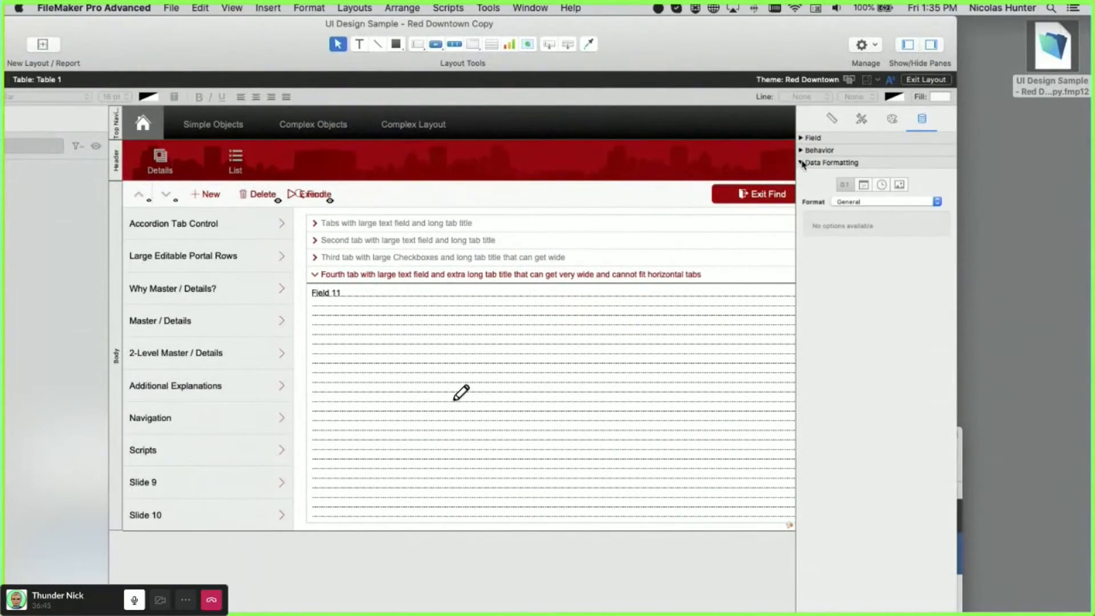
{"action": "left_click", "coordinate": [802, 150]}
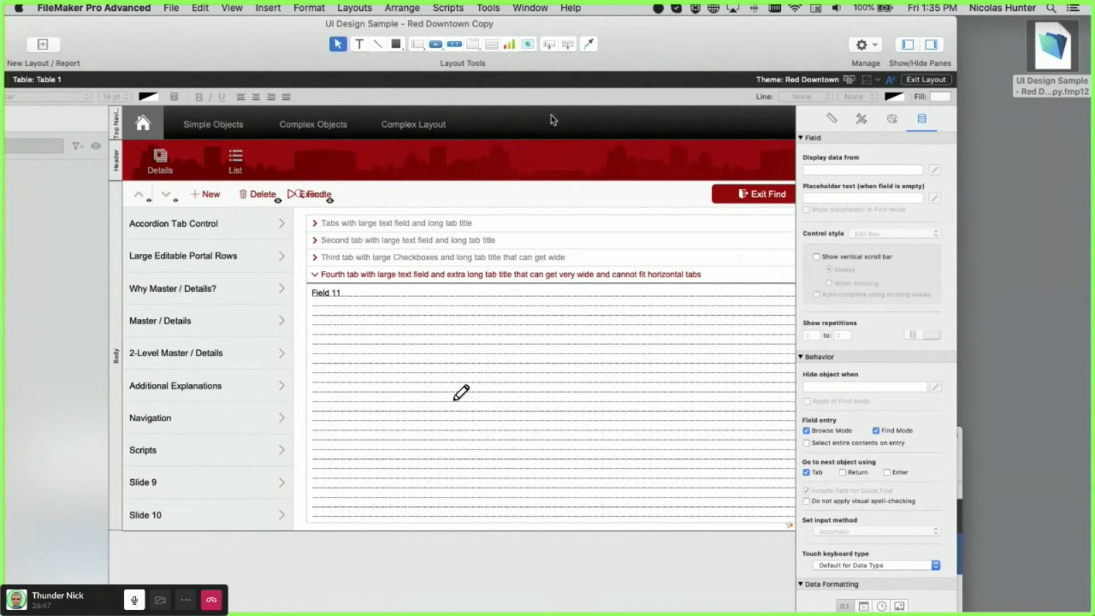
- Draw a trial chart over the accordion area and review its Chart Setup options
{"action": "left_click", "coordinate": [528, 45]}
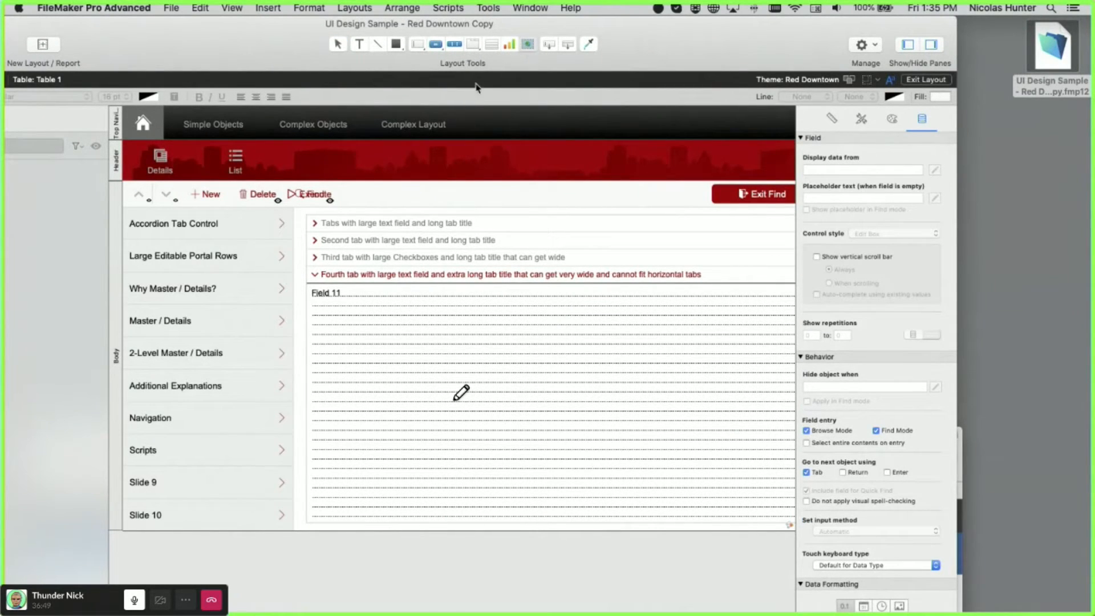
{"action": "left_click", "coordinate": [510, 44]}
{"action": "left_click_drag", "start_coordinate": [413, 216], "coordinate": [709, 465]}
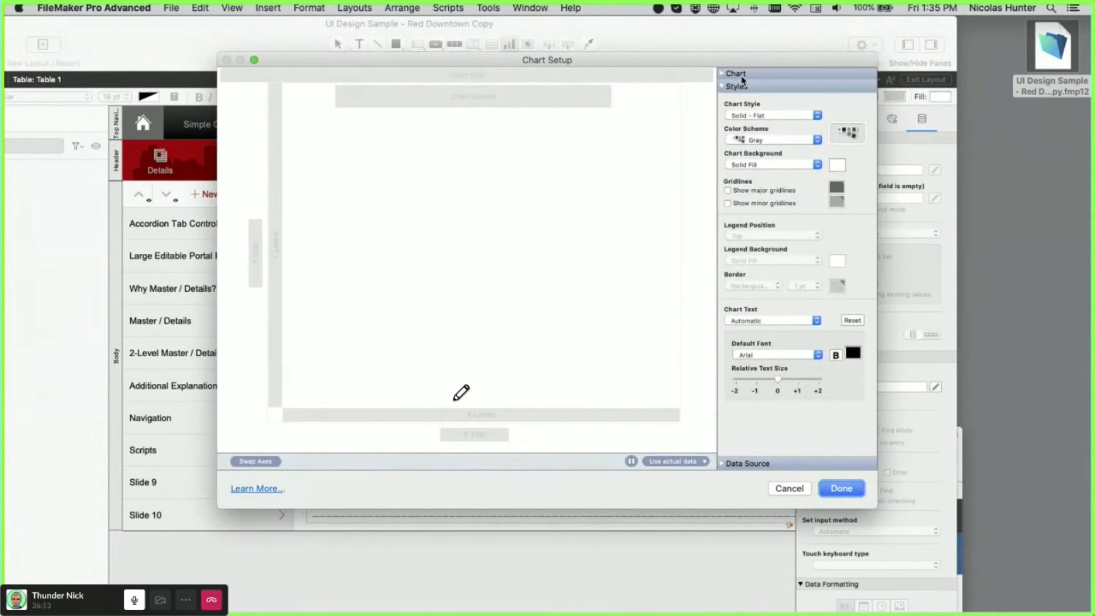
{"action": "left_click", "coordinate": [743, 75]}
{"action": "left_click", "coordinate": [742, 450]}
{"action": "left_click", "coordinate": [744, 461]}
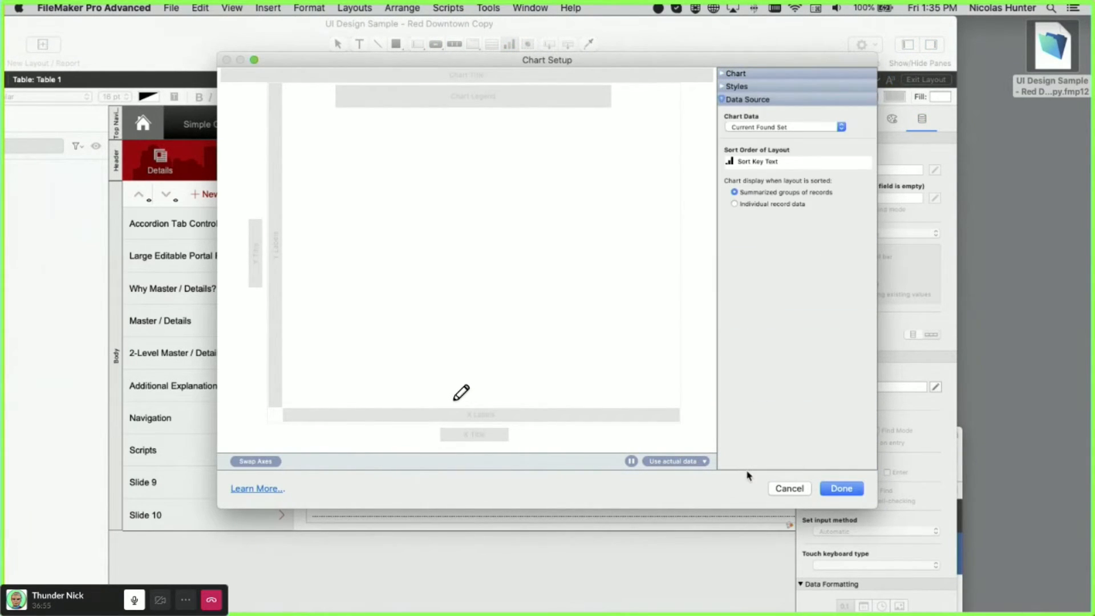
- Cancel the chart, select Field 11, and return to Browse mode
{"action": "left_click", "coordinate": [789, 489]}
{"action": "left_click", "coordinate": [433, 303]}
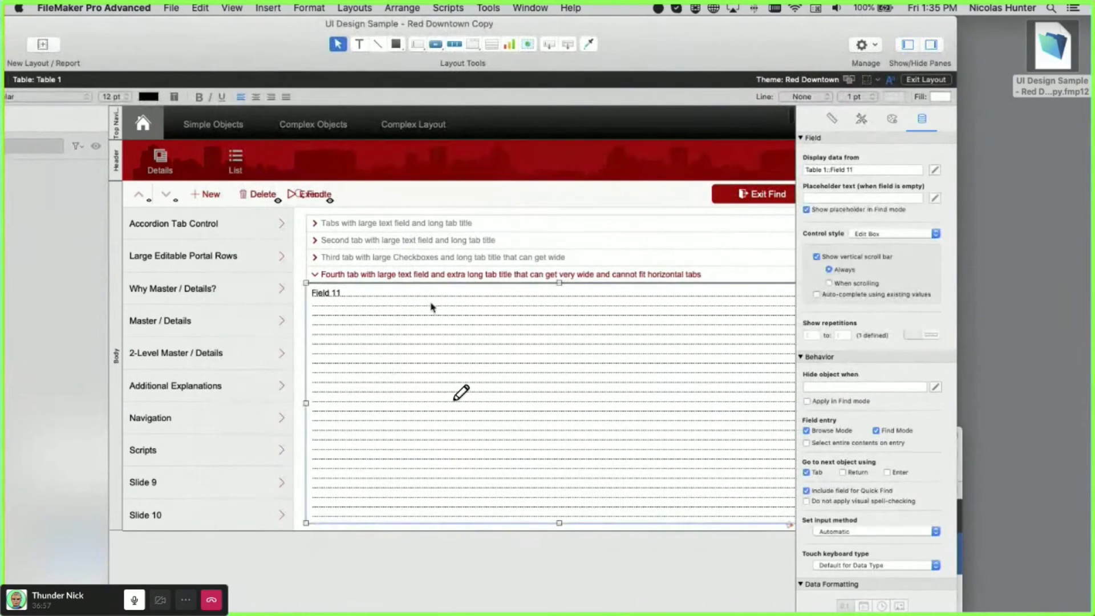
{"action": "key", "text": "super+b"}
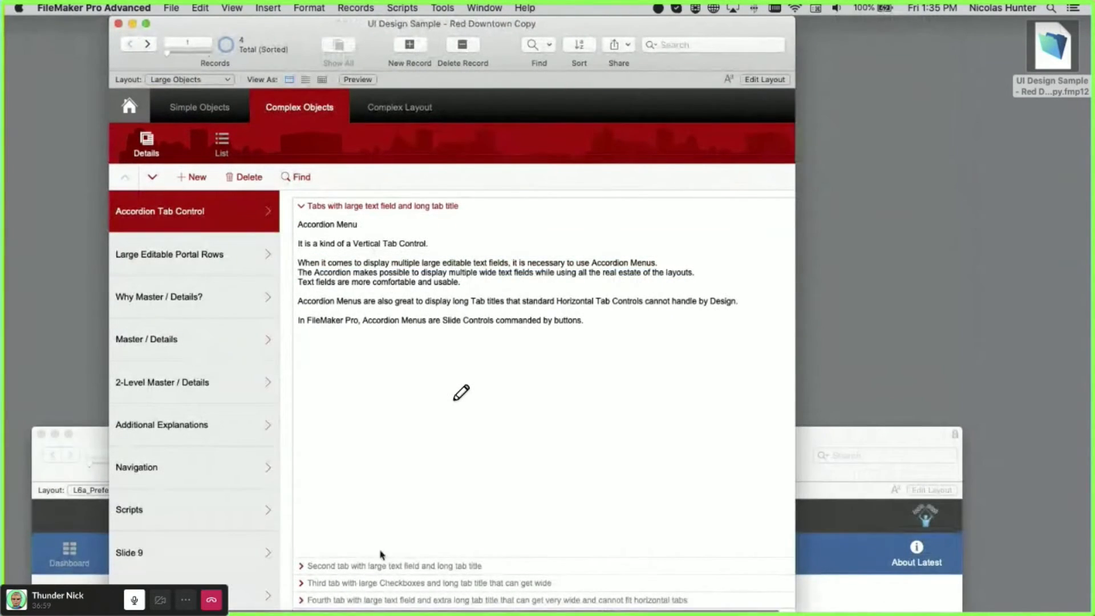
- Open the accordion's third, fourth, second and first tabs in turn
{"action": "left_click", "coordinate": [381, 583]}
{"action": "left_click", "coordinate": [384, 595]}
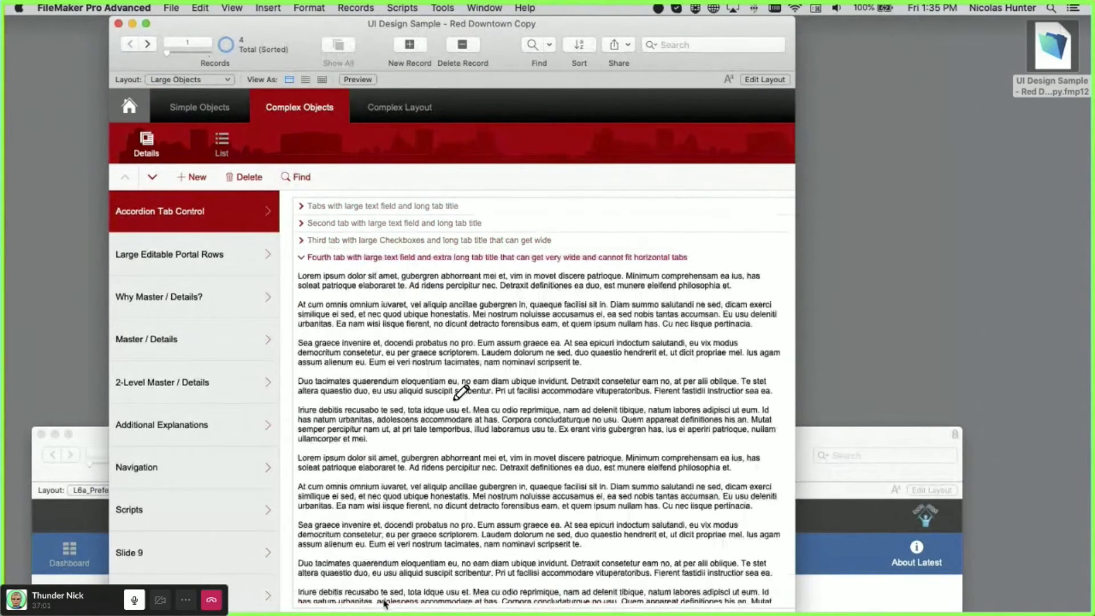
{"action": "left_click", "coordinate": [351, 238]}
{"action": "left_click", "coordinate": [356, 223]}
{"action": "left_click", "coordinate": [360, 207]}
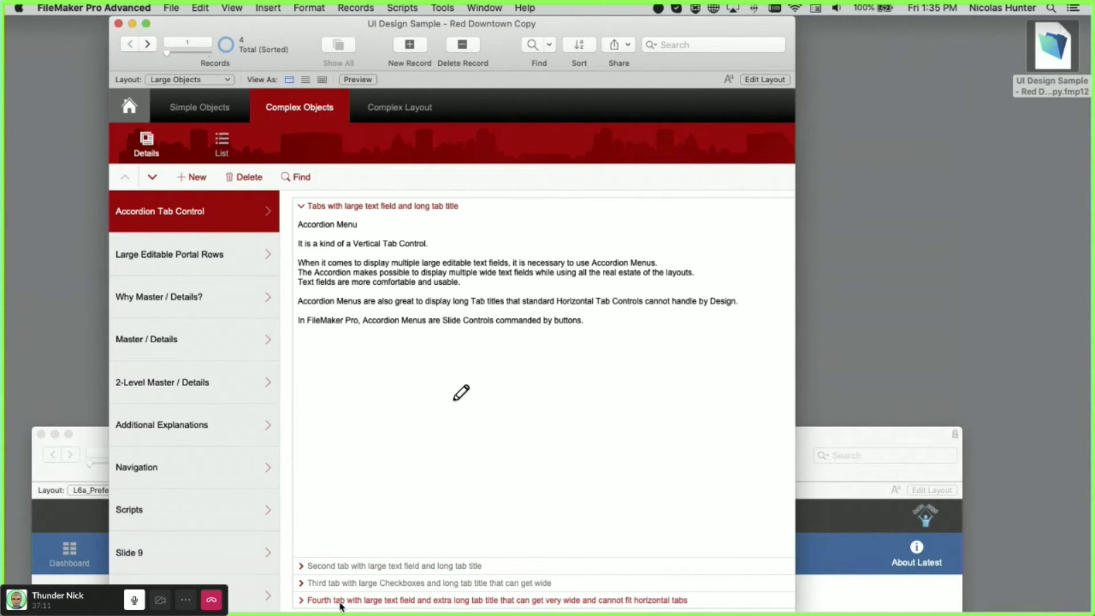
- Glance at Large Editable Portal Rows, reopen the Value 1–40 checkbox tab, and enter Layout mode
{"action": "left_click", "coordinate": [230, 254]}
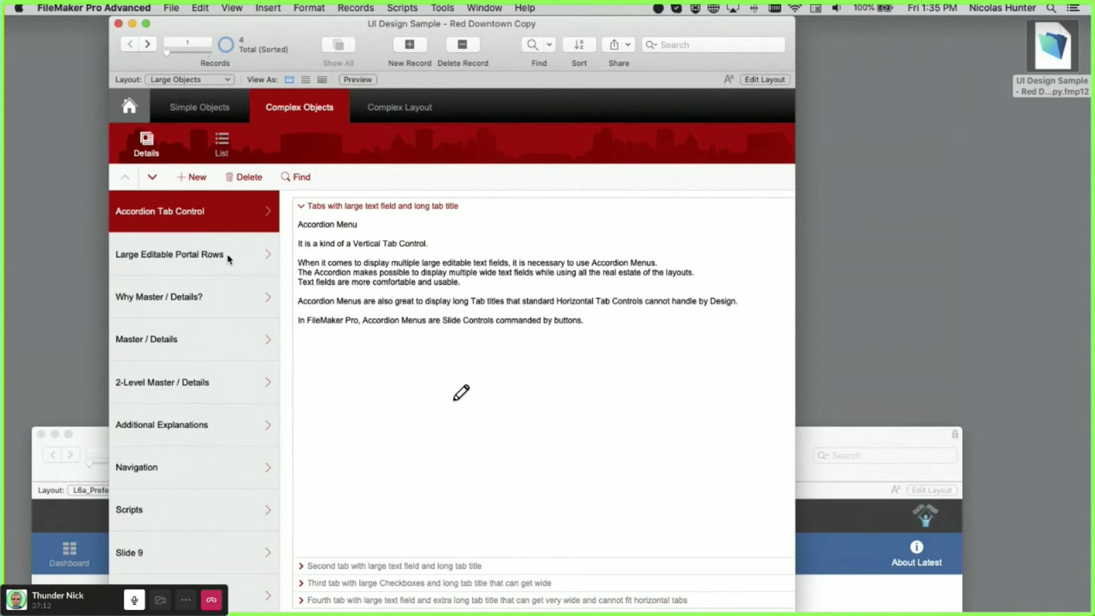
{"action": "left_click", "coordinate": [225, 221]}
{"action": "left_click", "coordinate": [399, 566]}
{"action": "left_click", "coordinate": [406, 581]}
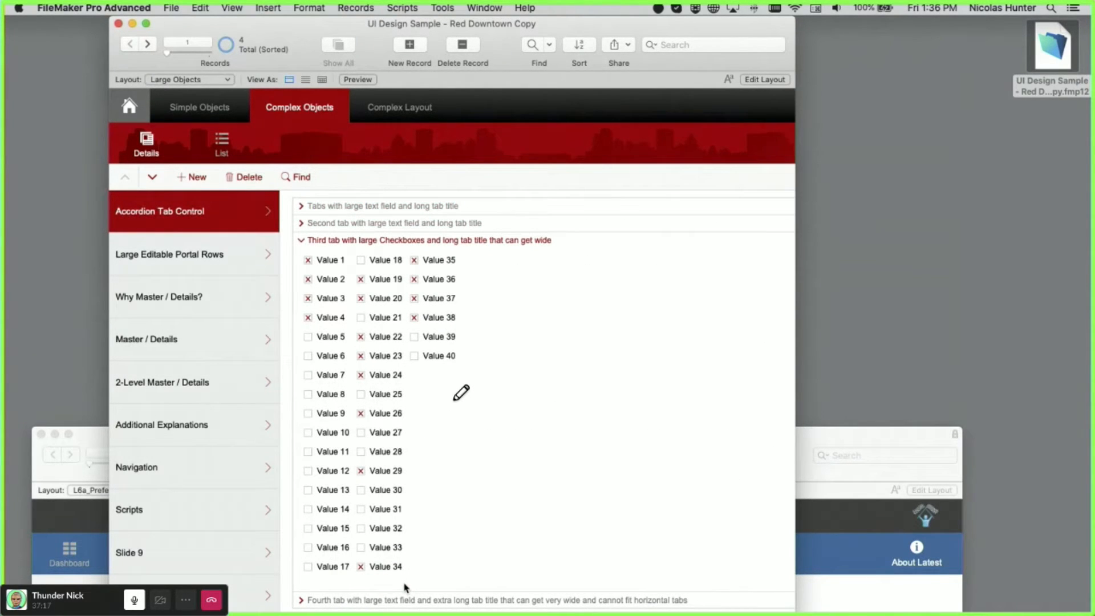
{"action": "key", "text": "super+l"}
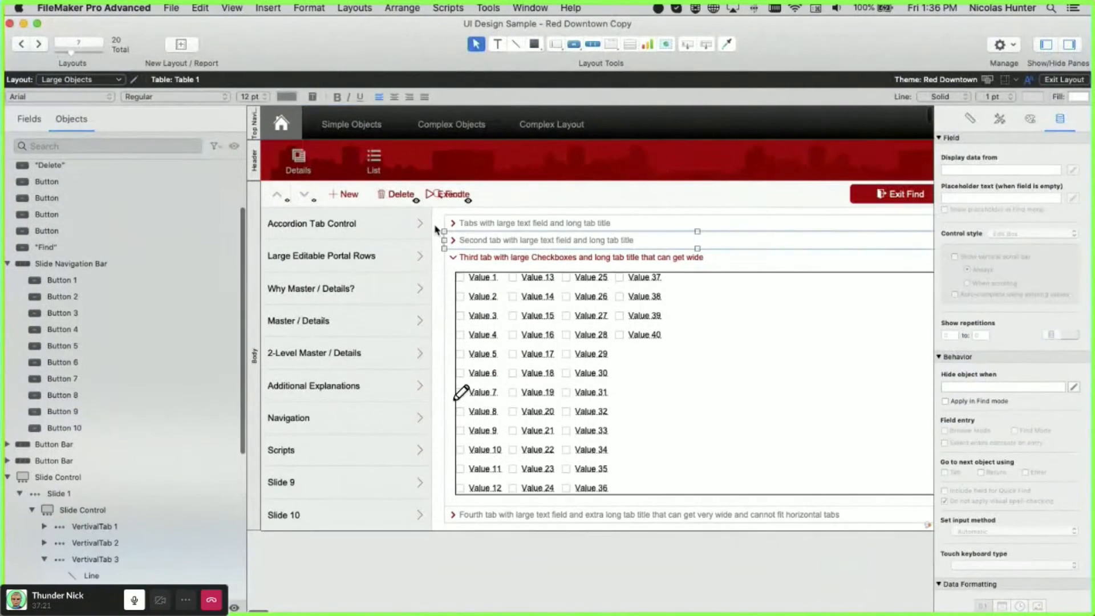
- Inspect the accordion's Slide Control Setup, close it, select the inner Slide Control, then browse
{"action": "left_click", "coordinate": [437, 223]}
{"action": "double_click", "coordinate": [437, 223]}
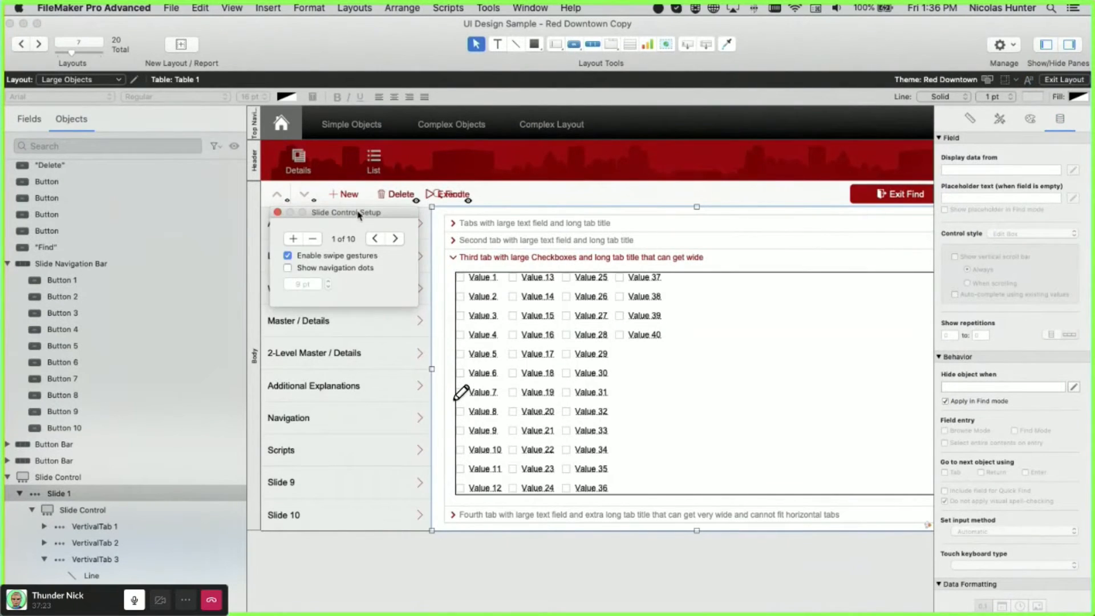
{"action": "left_click_drag", "start_coordinate": [359, 215], "coordinate": [433, 245]}
{"action": "left_click", "coordinate": [50, 482]}
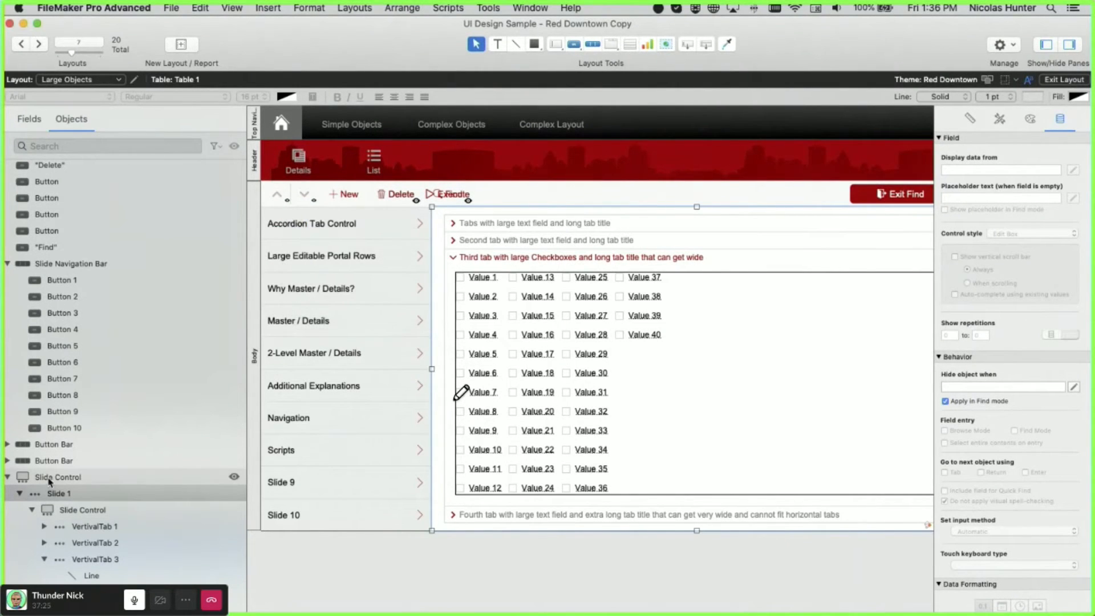
{"action": "left_click", "coordinate": [84, 511]}
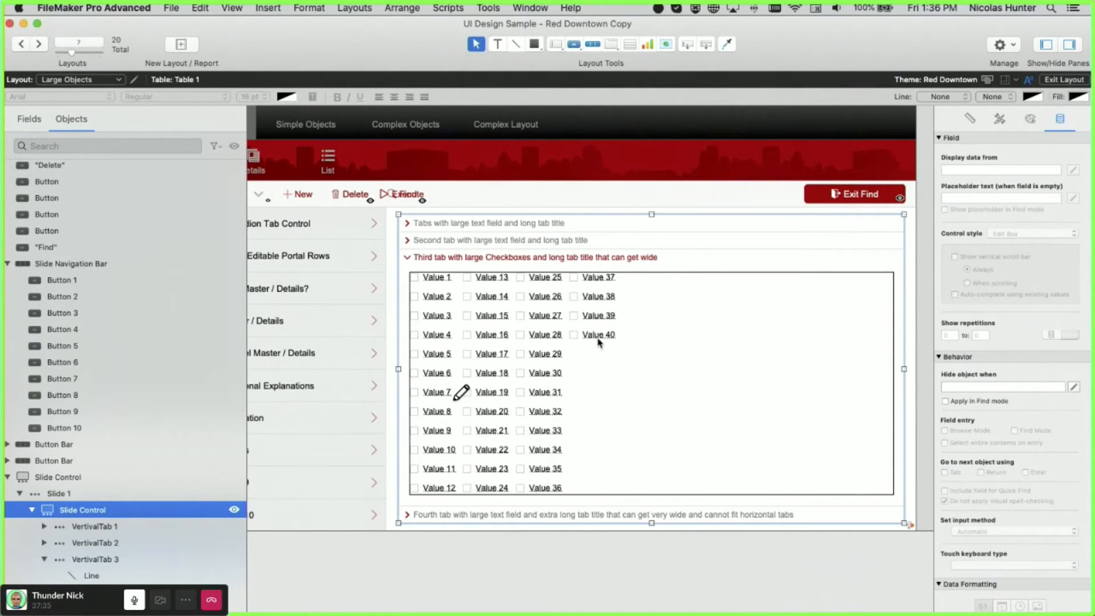
{"action": "key", "text": "super+b"}
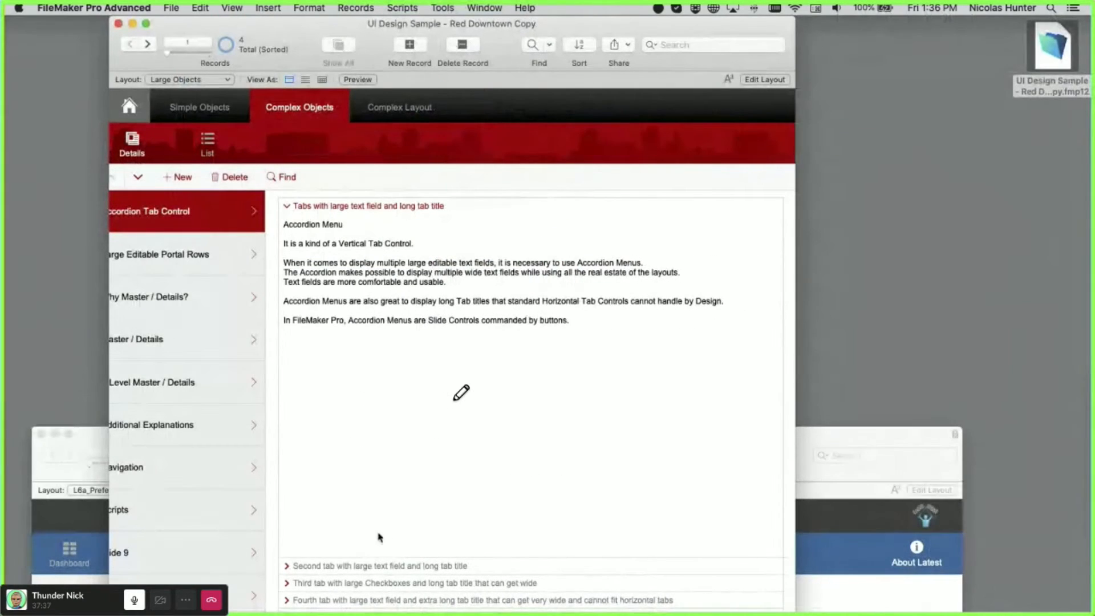
- Expand the second, third and fourth accordion sections in the UI Design Sample
{"action": "left_click", "coordinate": [379, 567]}
{"action": "left_click", "coordinate": [384, 583]}
{"action": "left_click", "coordinate": [388, 599]}
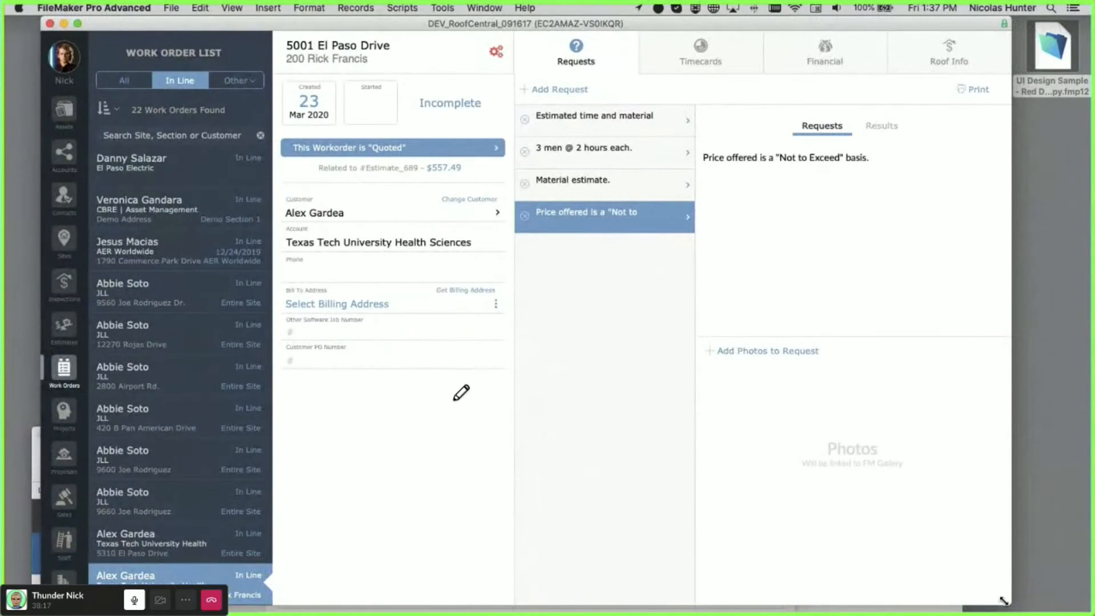
- Resize the RoofCentral window narrower and taller so only the list, details and Requests column fit
{"action": "left_click_drag", "start_coordinate": [1007, 602], "coordinate": [859, 509]}
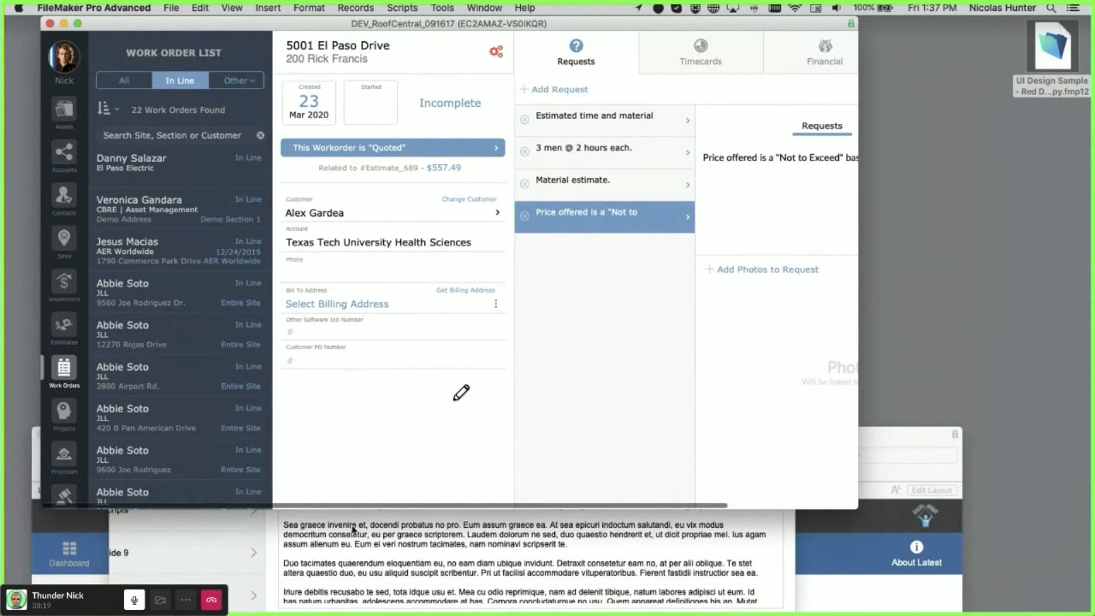
{"action": "scroll", "coordinate": [77, 375], "scroll_direction": "down", "scroll_amount": 3}
{"action": "scroll", "coordinate": [76, 371], "scroll_direction": "up", "scroll_amount": 3}
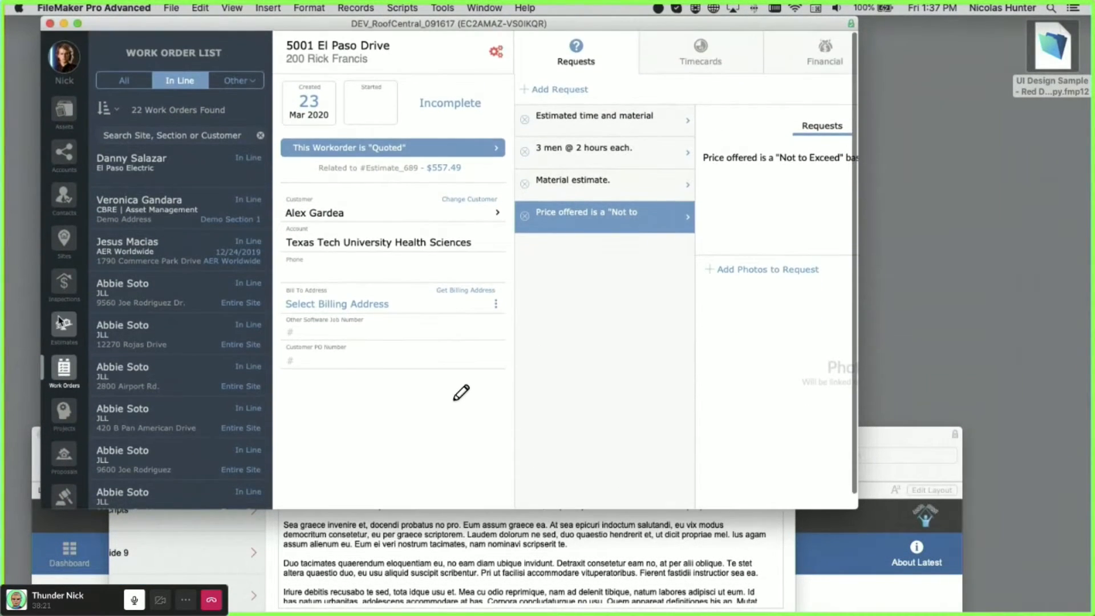
{"action": "left_click_drag", "start_coordinate": [857, 508], "coordinate": [667, 549]}
{"action": "scroll", "coordinate": [64, 374], "scroll_direction": "down", "scroll_amount": 2}
{"action": "scroll", "coordinate": [63, 375], "scroll_direction": "up", "scroll_amount": 2}
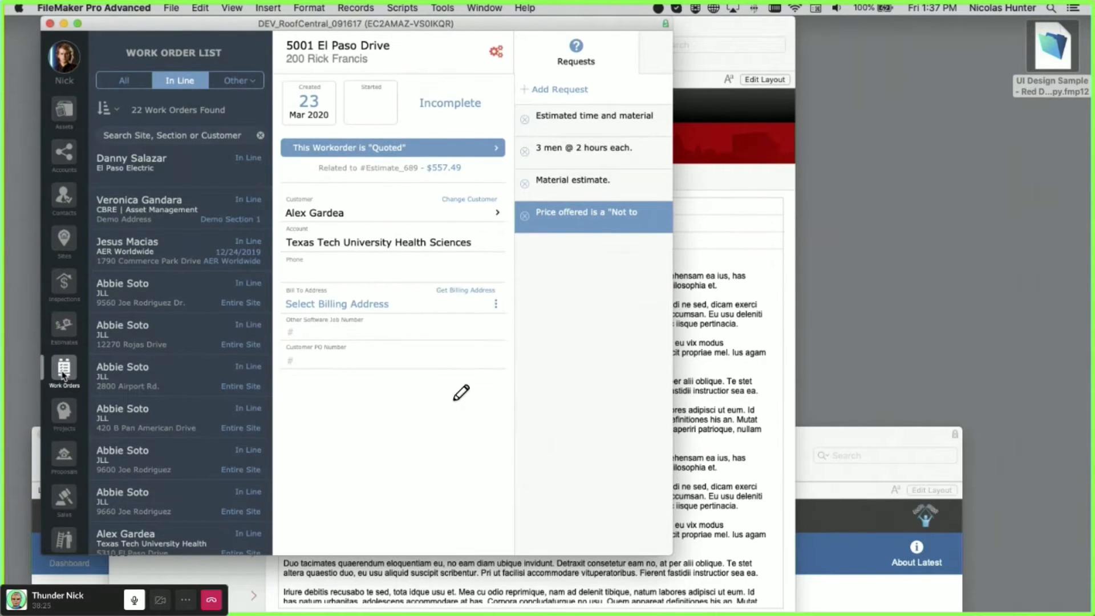
{"action": "key", "text": "super+l"}
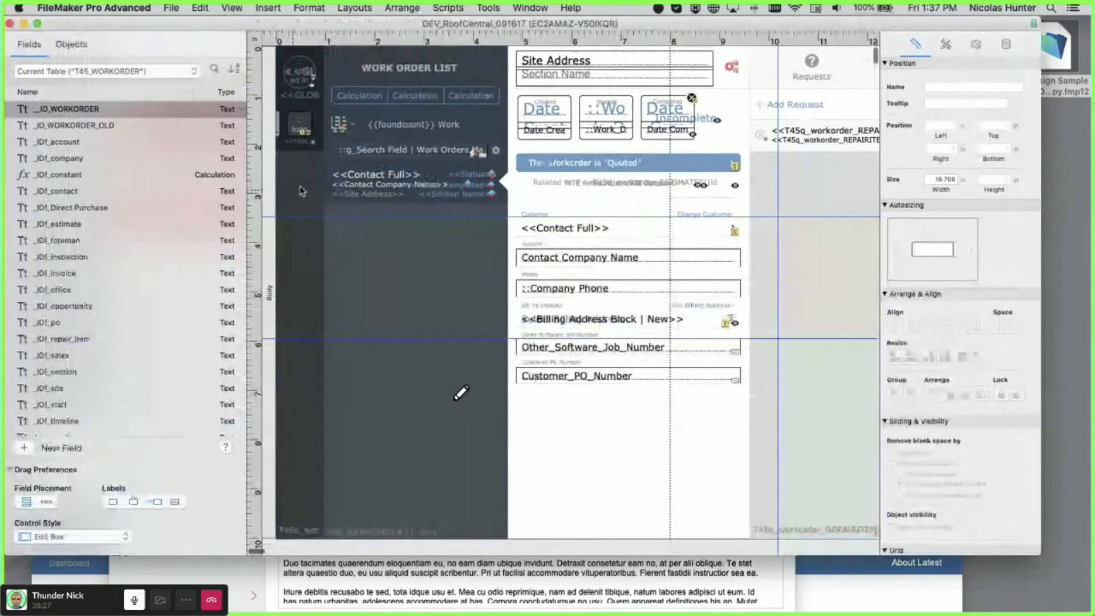
- Set the navigation icon portal to scroll vertically, showing its scroll bar only when scrolling
{"action": "double_click", "coordinate": [543, 248]}
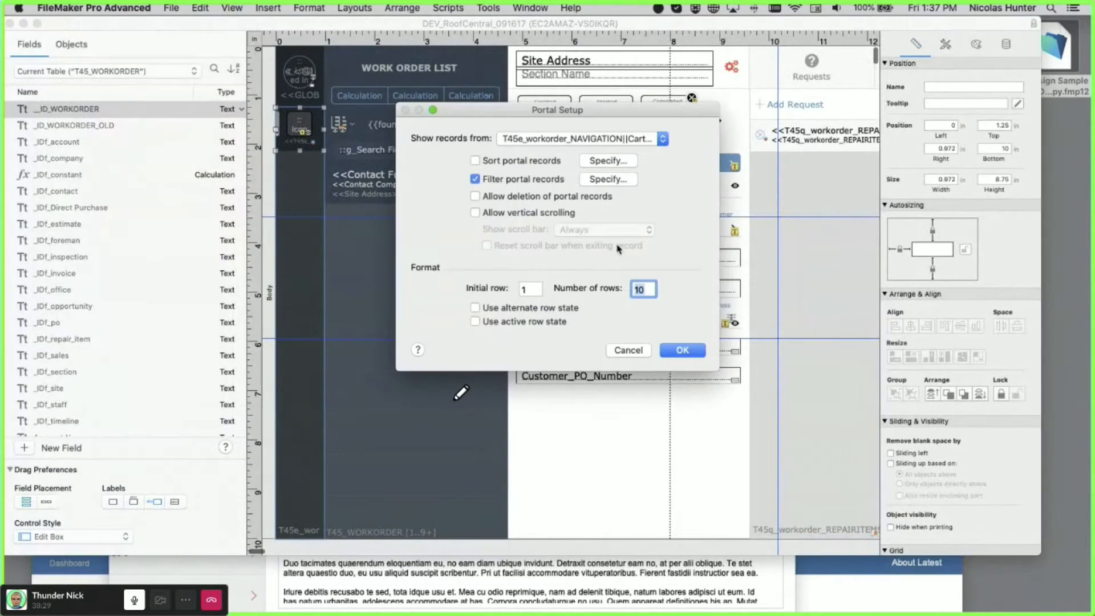
{"action": "left_click", "coordinate": [548, 218]}
{"action": "left_click", "coordinate": [576, 229]}
{"action": "left_click", "coordinate": [586, 242]}
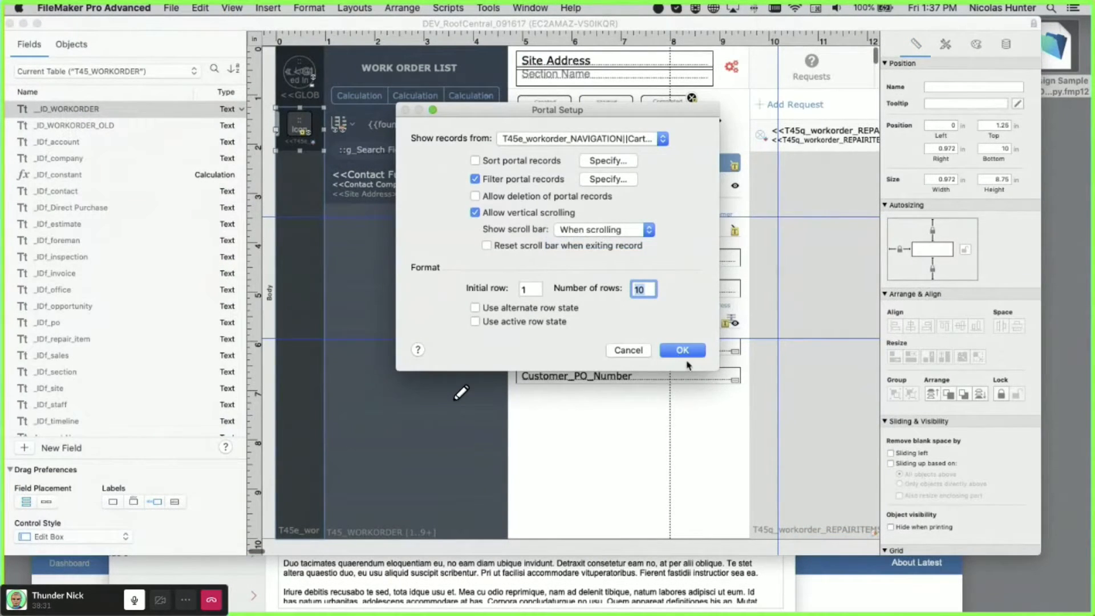
{"action": "left_click", "coordinate": [692, 353]}
{"action": "key", "text": "super+b"}
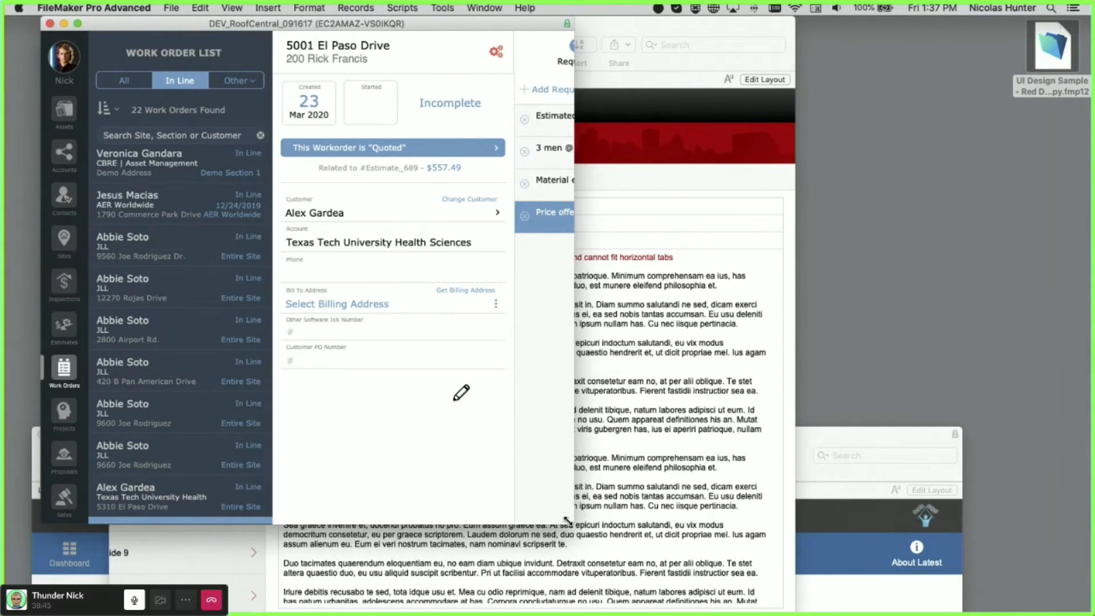
- Enlarge the RoofCentral window to reveal the Requests, Timecards and Financial sections
{"action": "left_click_drag", "start_coordinate": [572, 523], "coordinate": [900, 601]}
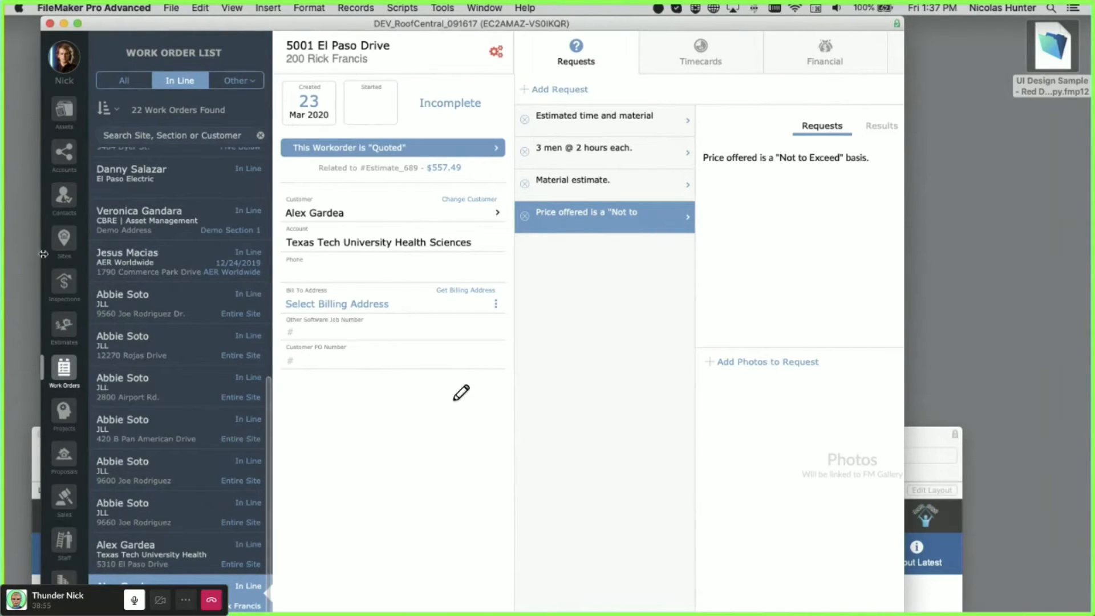
{"action": "scroll", "coordinate": [57, 337], "scroll_direction": "down", "scroll_amount": 3}
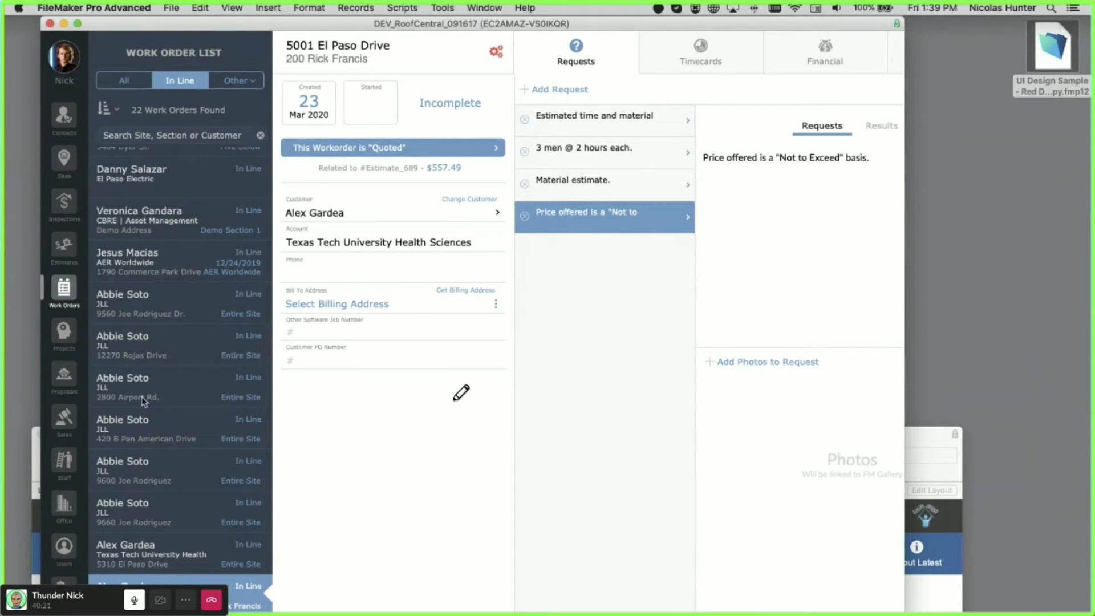
{"action": "left_click", "coordinate": [64, 244]}
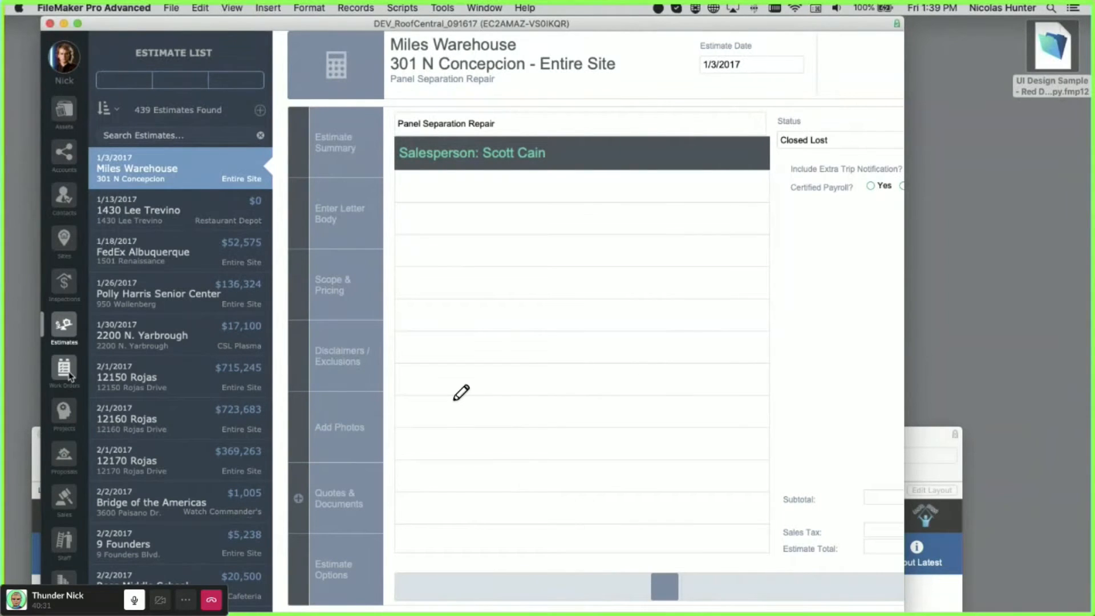
{"action": "left_click", "coordinate": [65, 281]}
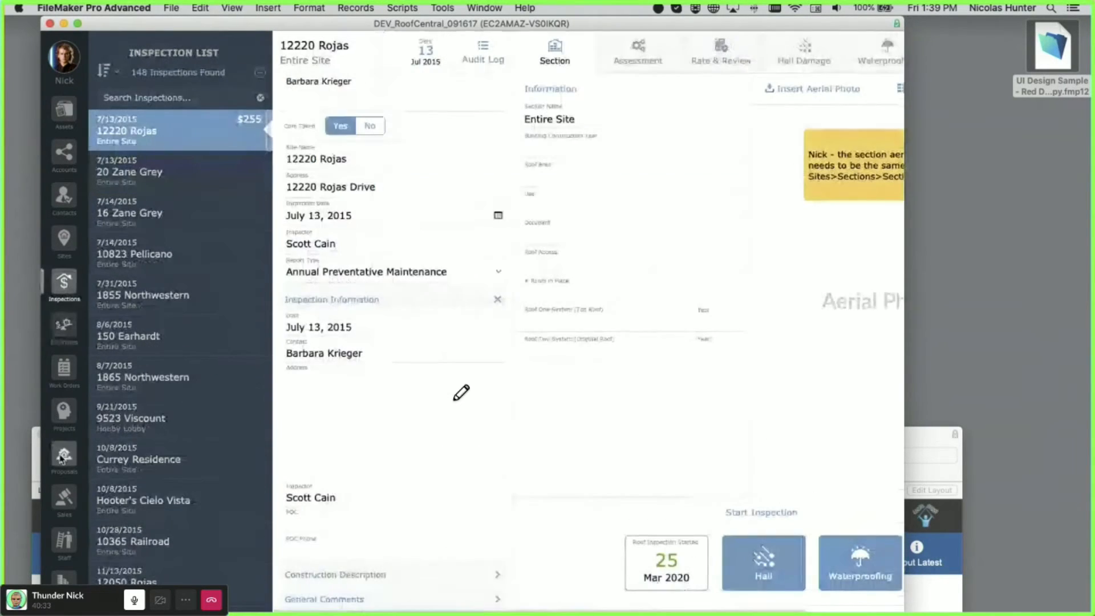
{"action": "left_click", "coordinate": [72, 374]}
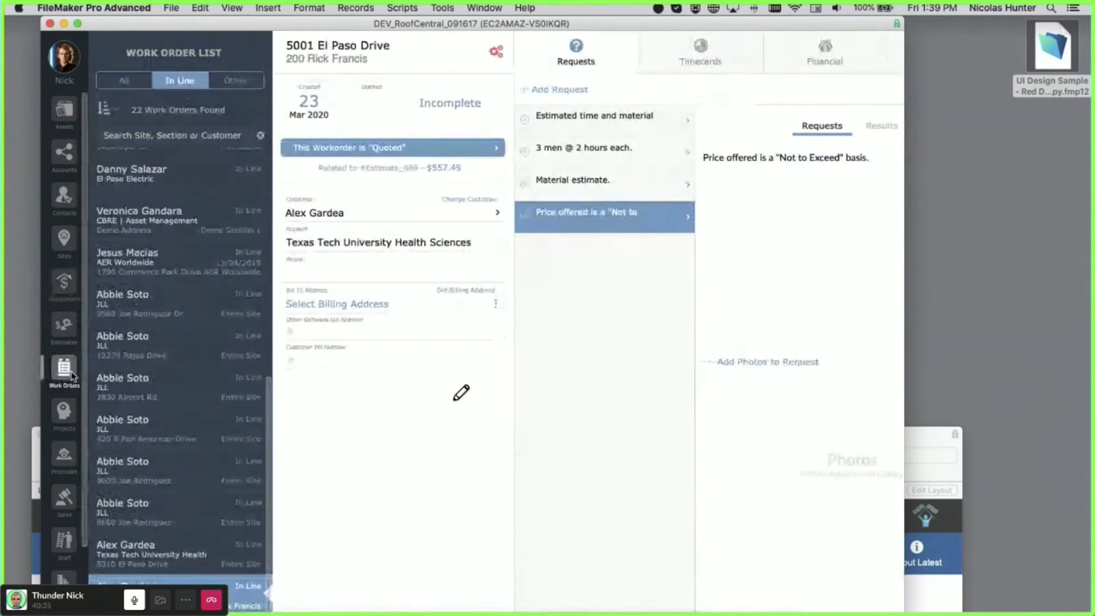
{"action": "scroll", "coordinate": [71, 359], "scroll_direction": "down", "scroll_amount": 3}
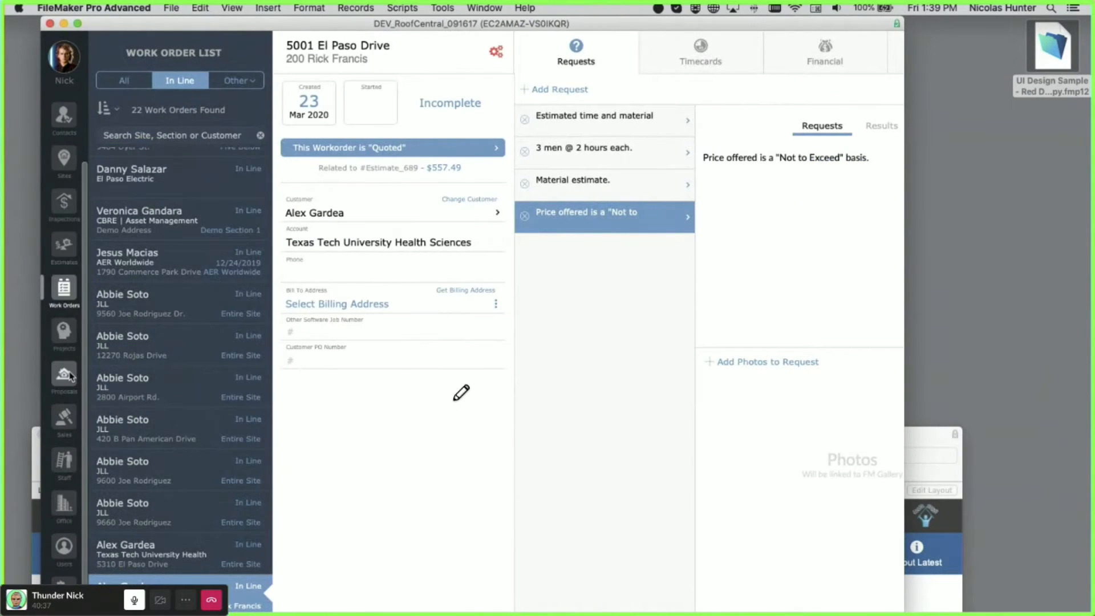
{"action": "scroll", "coordinate": [70, 374], "scroll_direction": "up", "scroll_amount": 3}
{"action": "scroll", "coordinate": [69, 378], "scroll_direction": "down", "scroll_amount": 3}
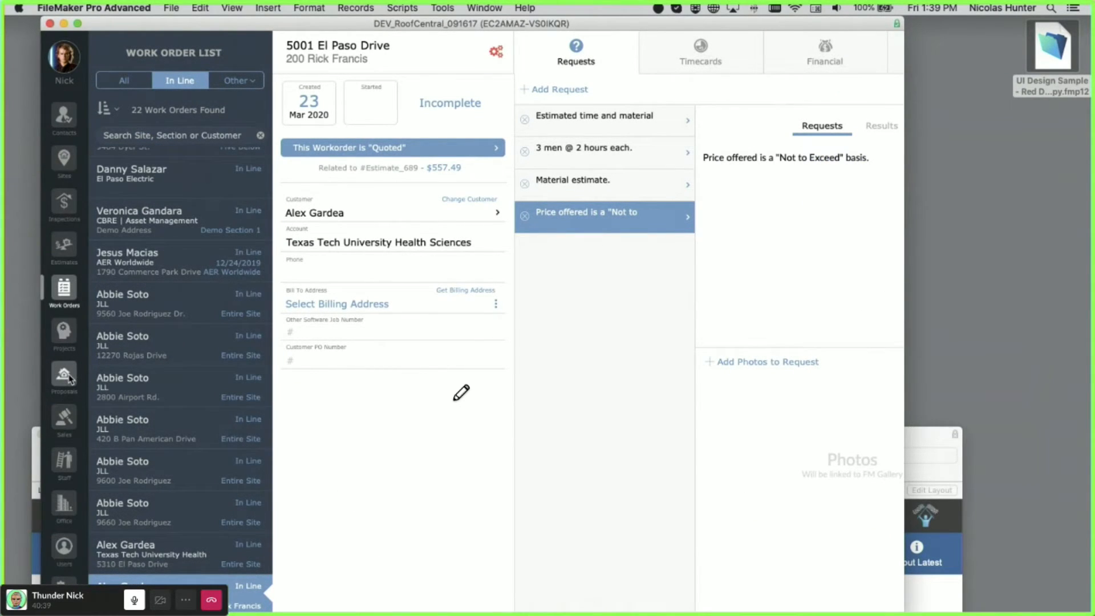
{"action": "scroll", "coordinate": [65, 375], "scroll_direction": "down", "scroll_amount": 1}
{"action": "scroll", "coordinate": [61, 372], "scroll_direction": "up", "scroll_amount": 1}
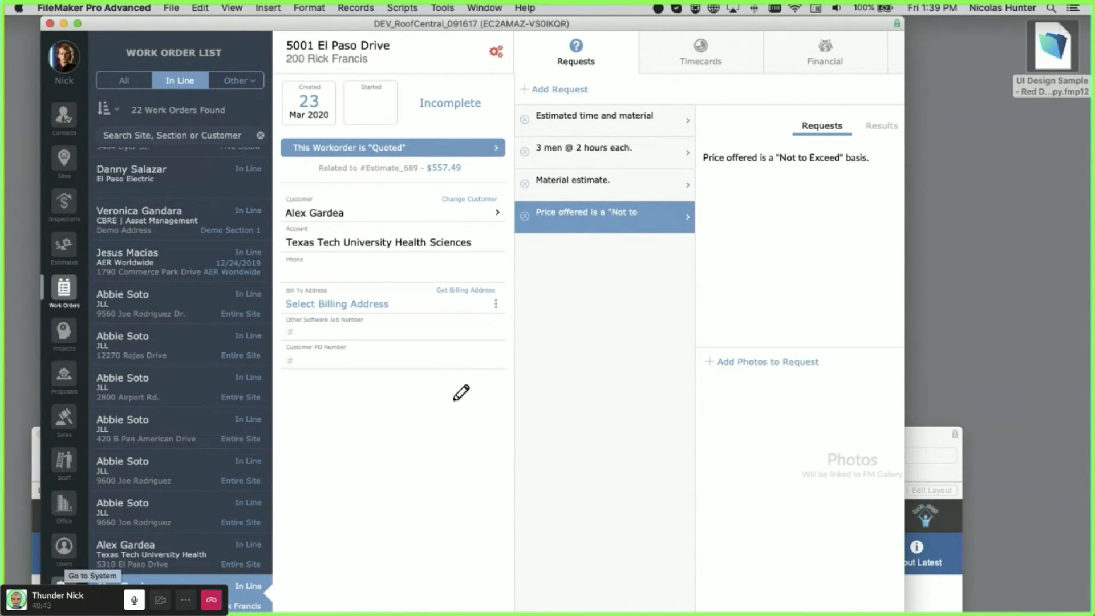
- Open System > Navigation and add a trial menu item titled 'Help'
{"action": "left_click", "coordinate": [64, 582]}
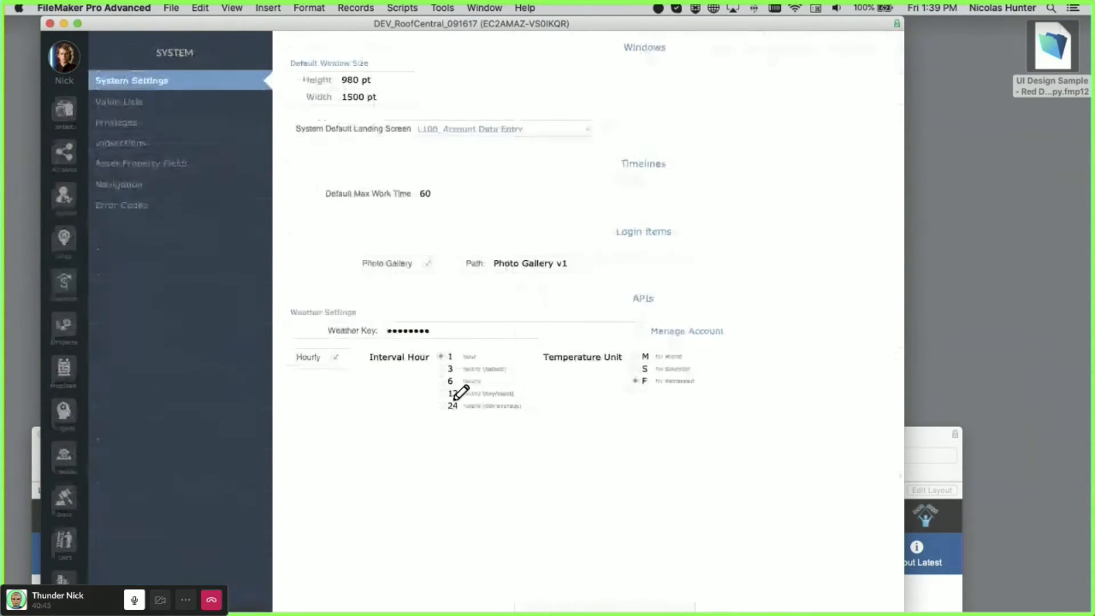
{"action": "left_click", "coordinate": [145, 187]}
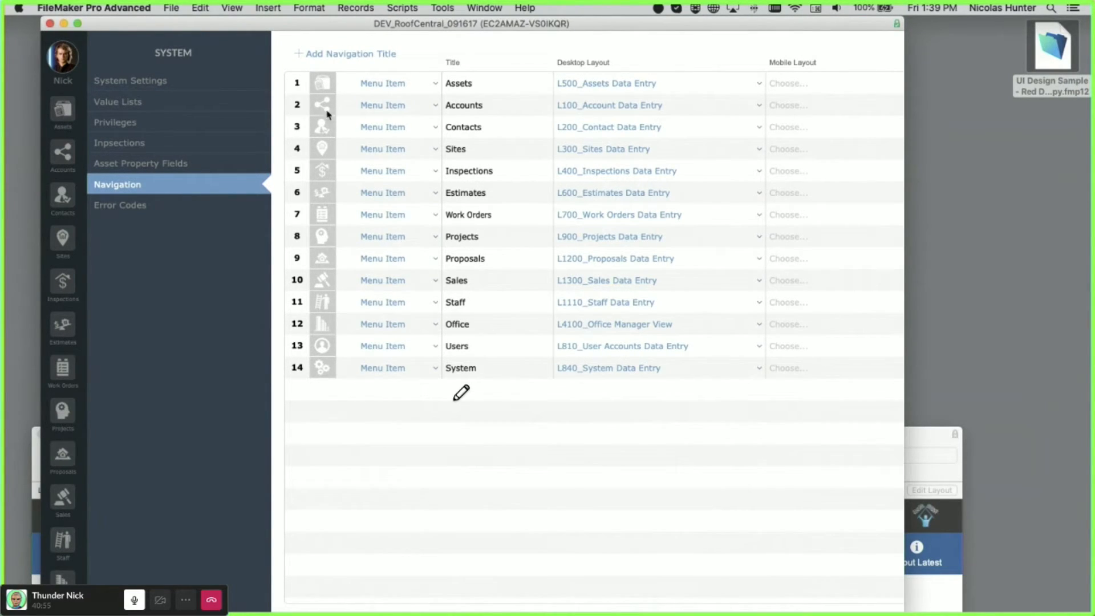
{"action": "left_click", "coordinate": [343, 57]}
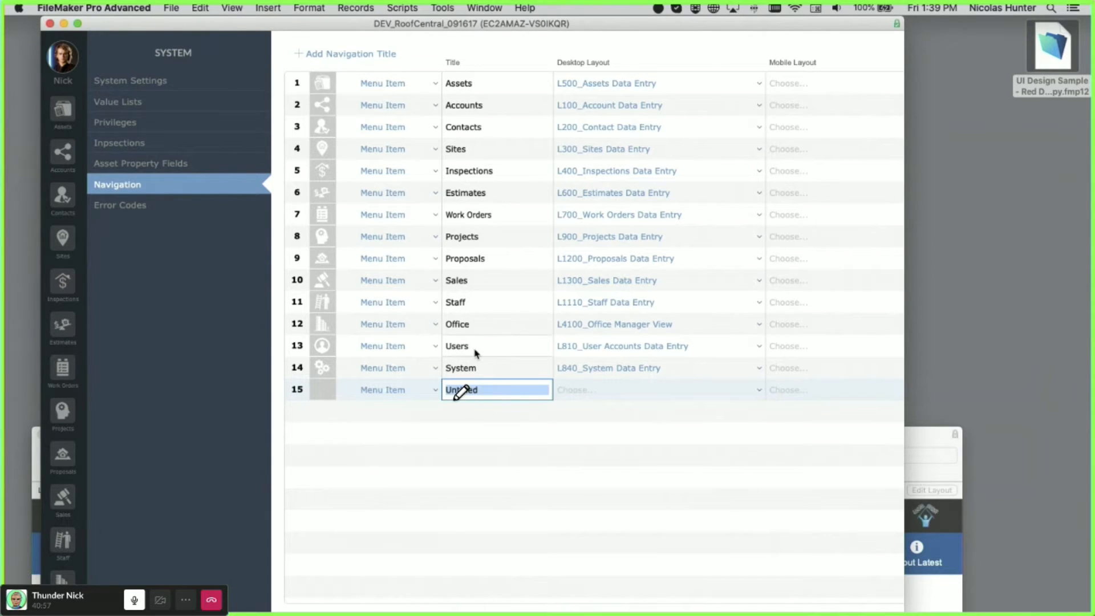
{"action": "type", "text": "Help"}
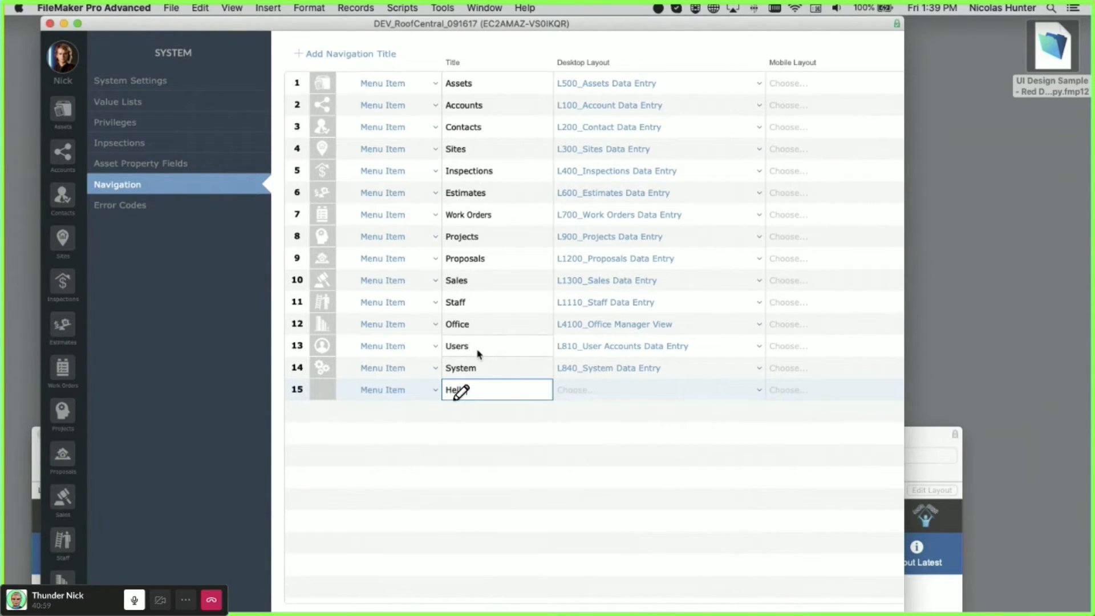
{"action": "left_click", "coordinate": [303, 427]}
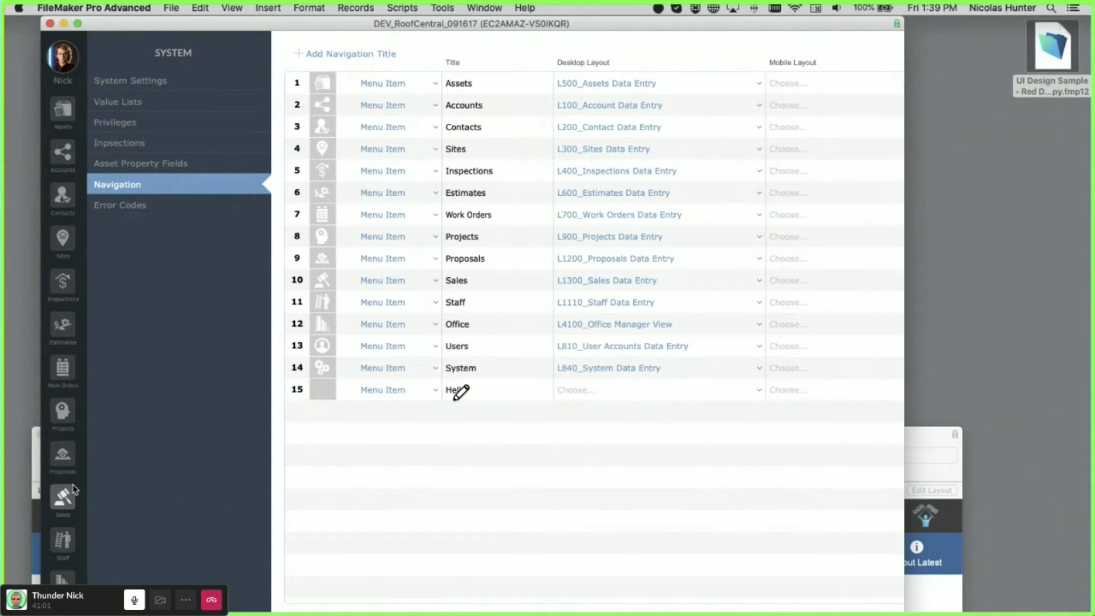
{"action": "scroll", "coordinate": [79, 468], "scroll_direction": "down", "scroll_amount": 1}
{"action": "scroll", "coordinate": [78, 449], "scroll_direction": "up", "scroll_amount": 1}
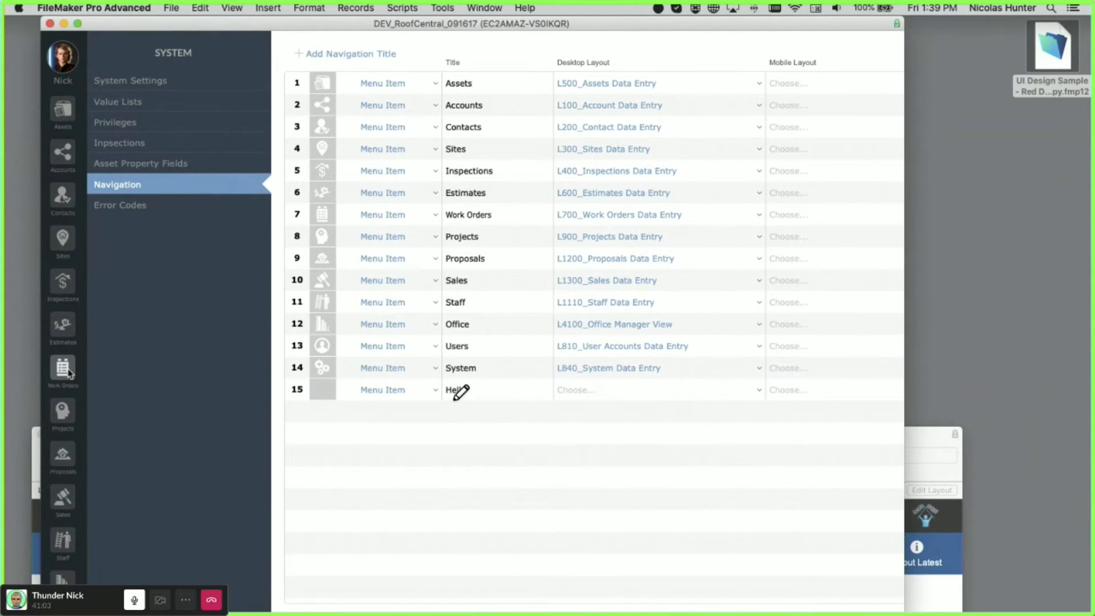
- Check Work Orders, then return to System Navigation and delete the trial item, leaving 14 entries
{"action": "left_click", "coordinate": [86, 375]}
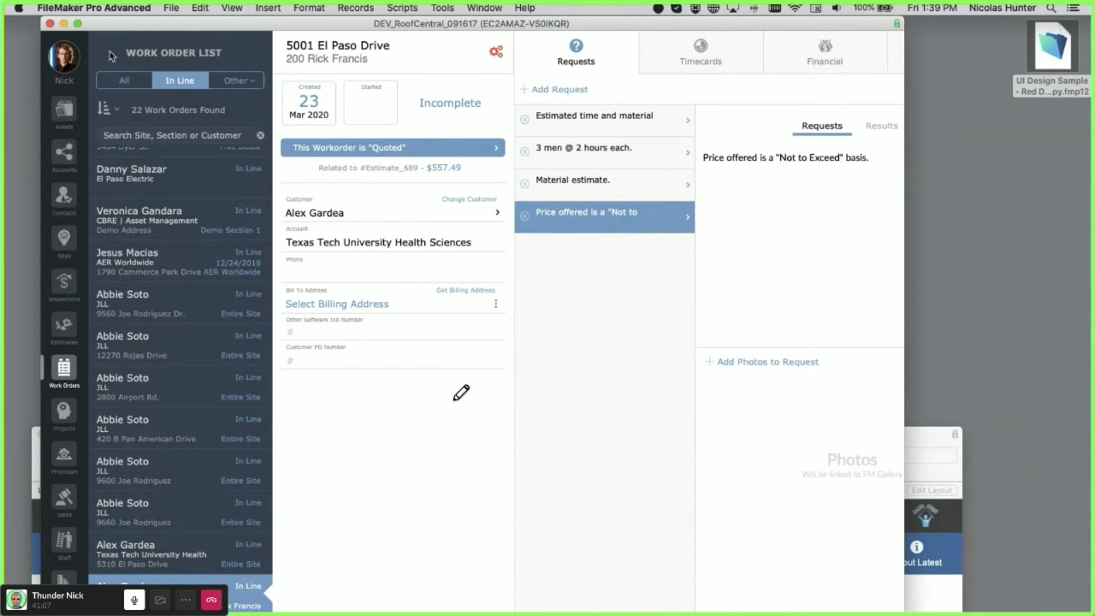
{"action": "scroll", "coordinate": [75, 315], "scroll_direction": "down", "scroll_amount": 3}
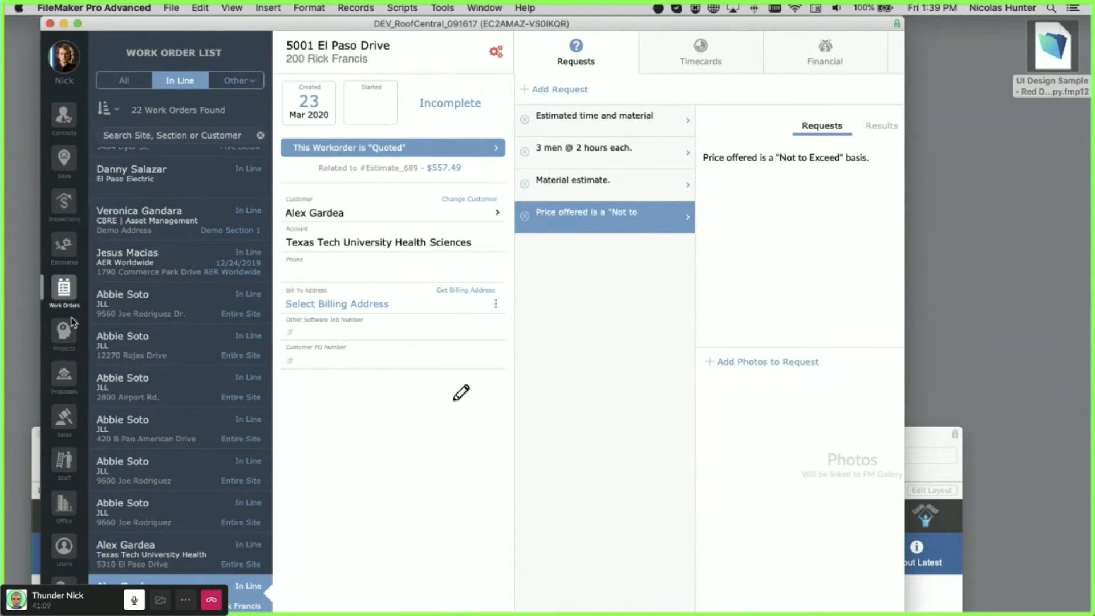
{"action": "scroll", "coordinate": [67, 298], "scroll_direction": "down", "scroll_amount": 1}
{"action": "left_click", "coordinate": [64, 570]}
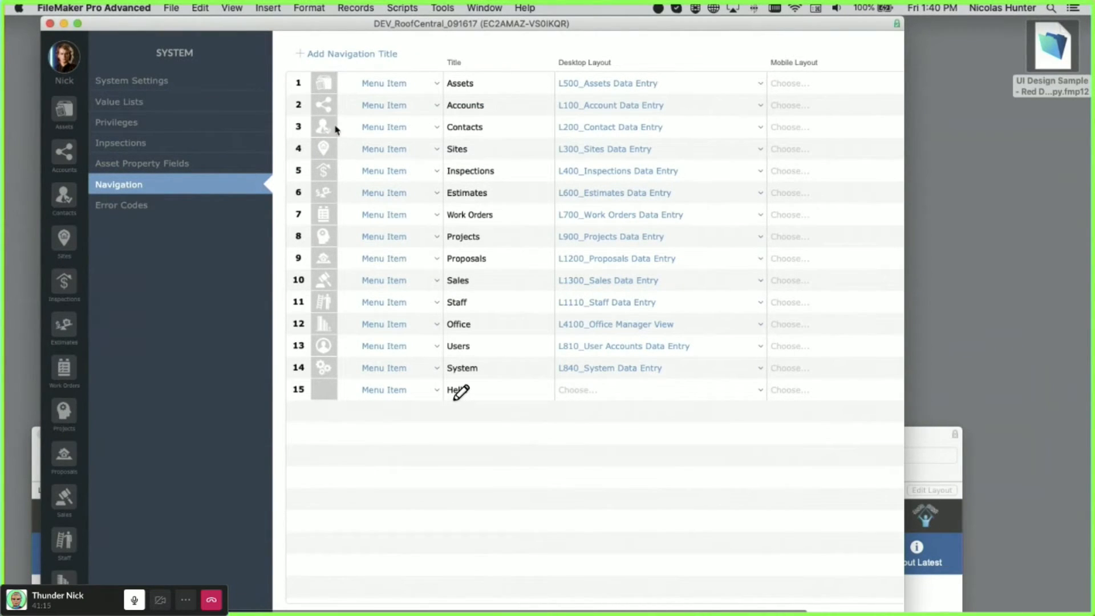
{"action": "scroll", "coordinate": [885, 405], "scroll_direction": "right", "scroll_amount": 5}
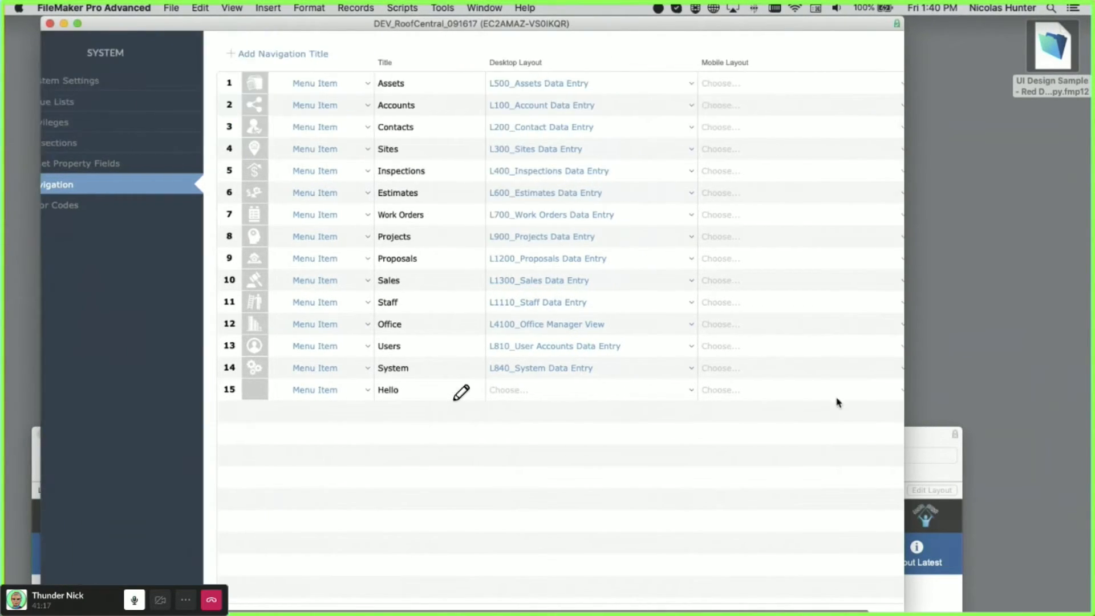
{"action": "left_click", "coordinate": [881, 390]}
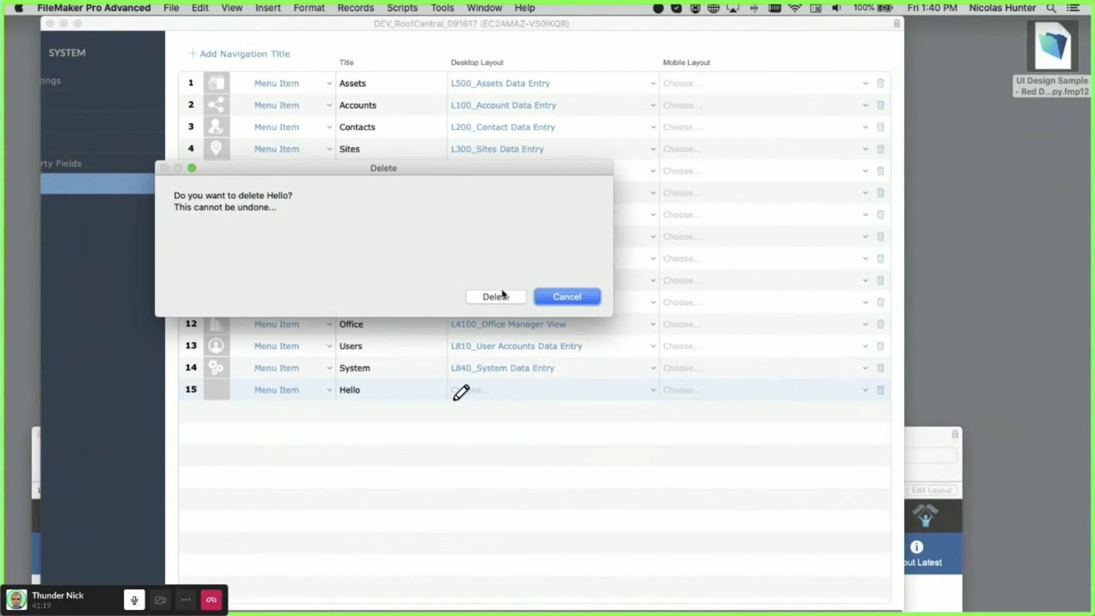
{"action": "key", "text": "Return"}
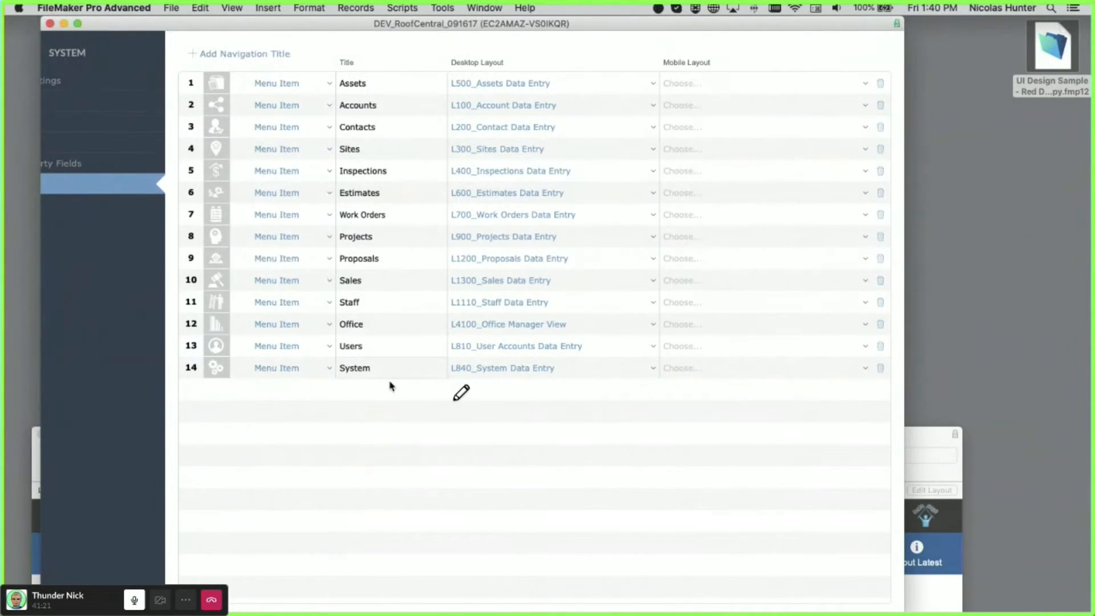
{"action": "scroll", "coordinate": [103, 247], "scroll_direction": "left", "scroll_amount": 5}
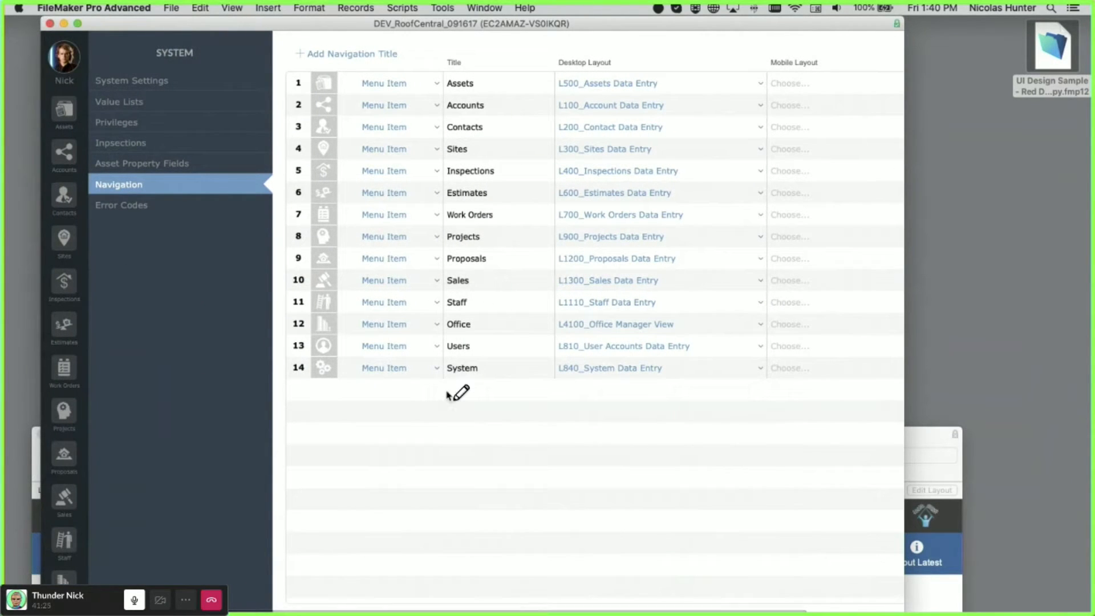
{"action": "scroll", "coordinate": [63, 349], "scroll_direction": "up", "scroll_amount": 2}
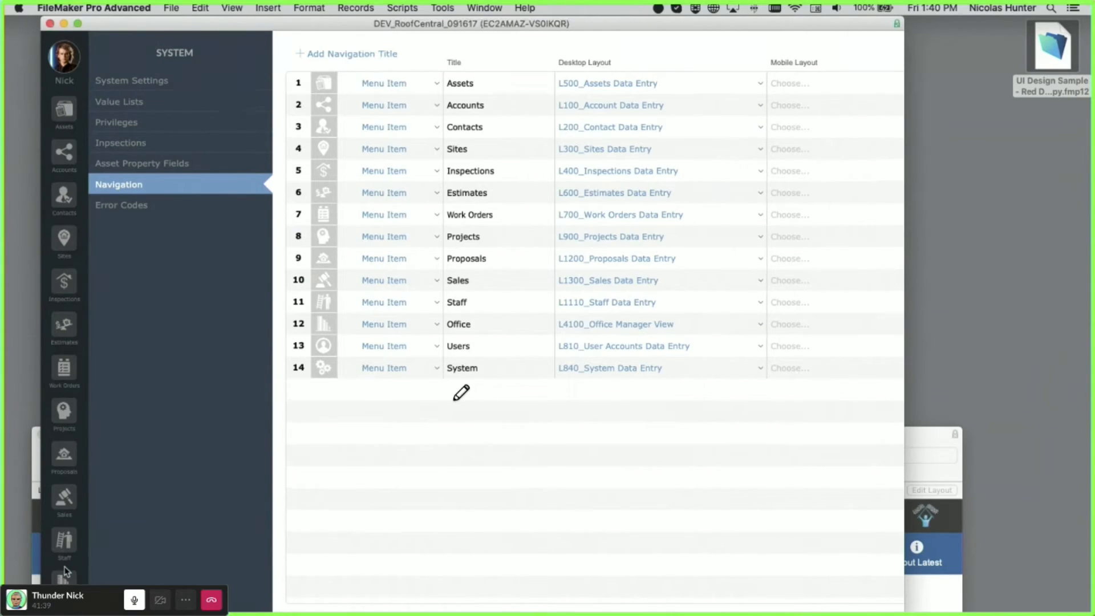
- Move the RoofCentral window aside to view the UI Design Sample, then bring it back
{"action": "left_click_drag", "start_coordinate": [210, 25], "coordinate": [222, 1]}
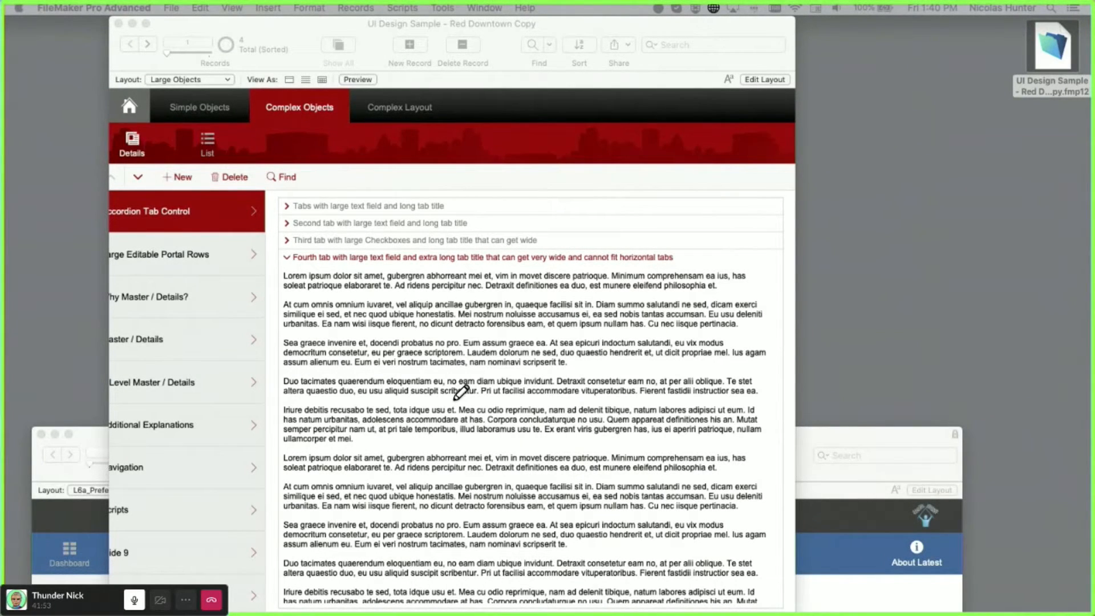
{"action": "left_click_drag", "start_coordinate": [4, 342], "coordinate": [162, 10]}
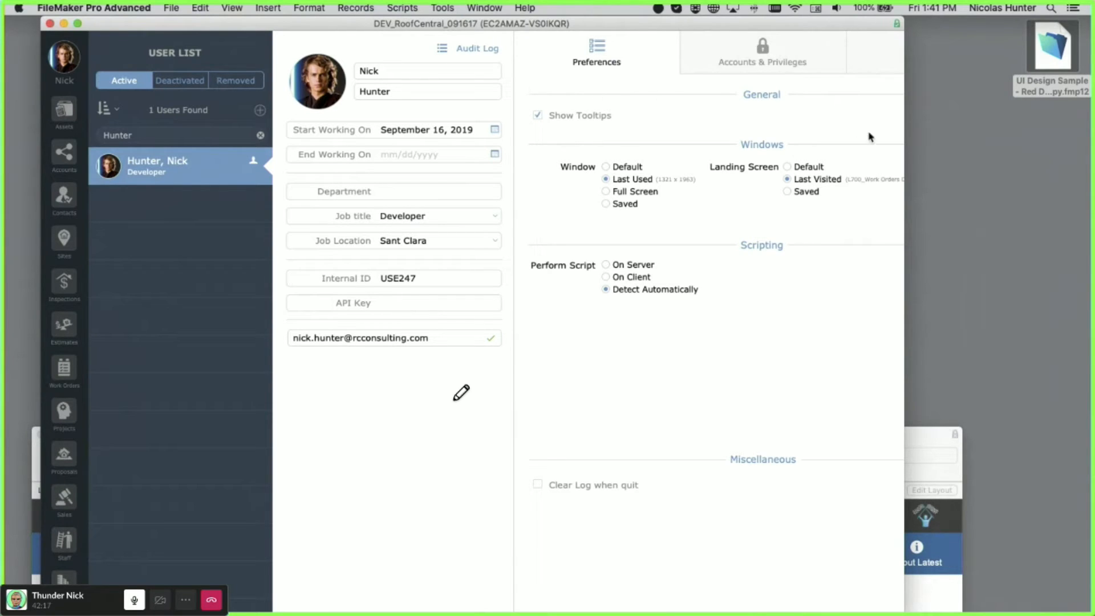
- Widen the window and, under Accounts & Privileges, revoke System, Staff, Proposals and Projects access
{"action": "left_click_drag", "start_coordinate": [903, 164], "coordinate": [1021, 168]}
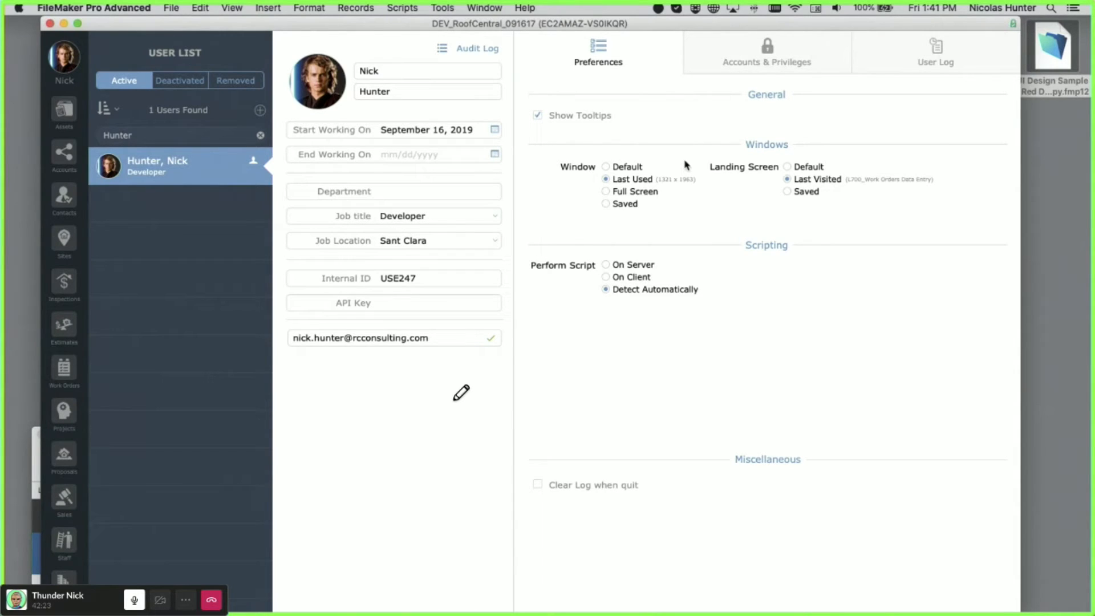
{"action": "left_click", "coordinate": [743, 51]}
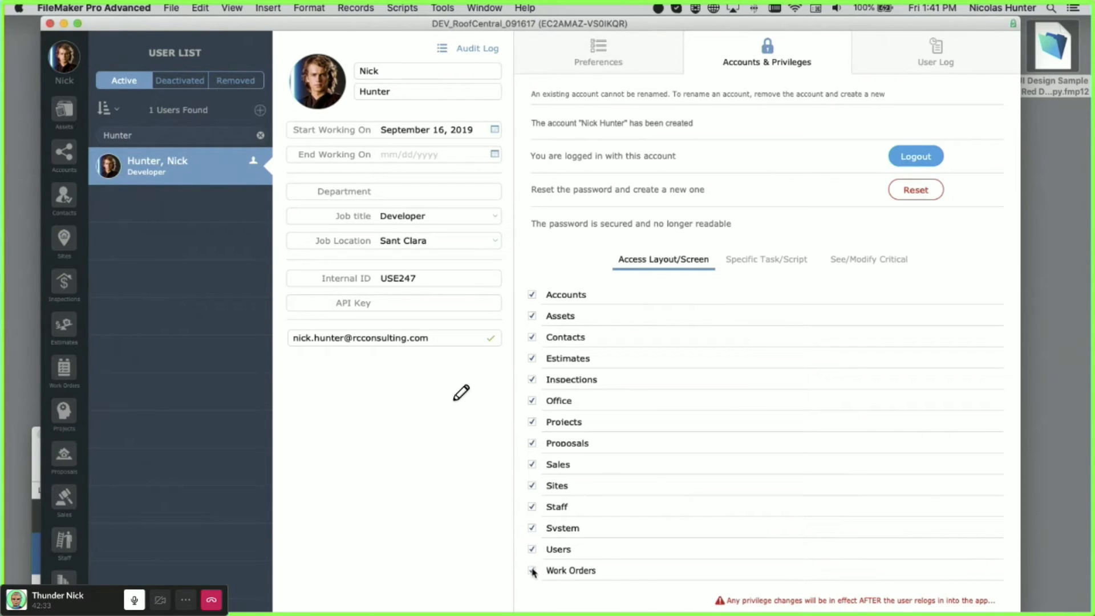
{"action": "left_click", "coordinate": [533, 529]}
{"action": "left_click", "coordinate": [533, 507]}
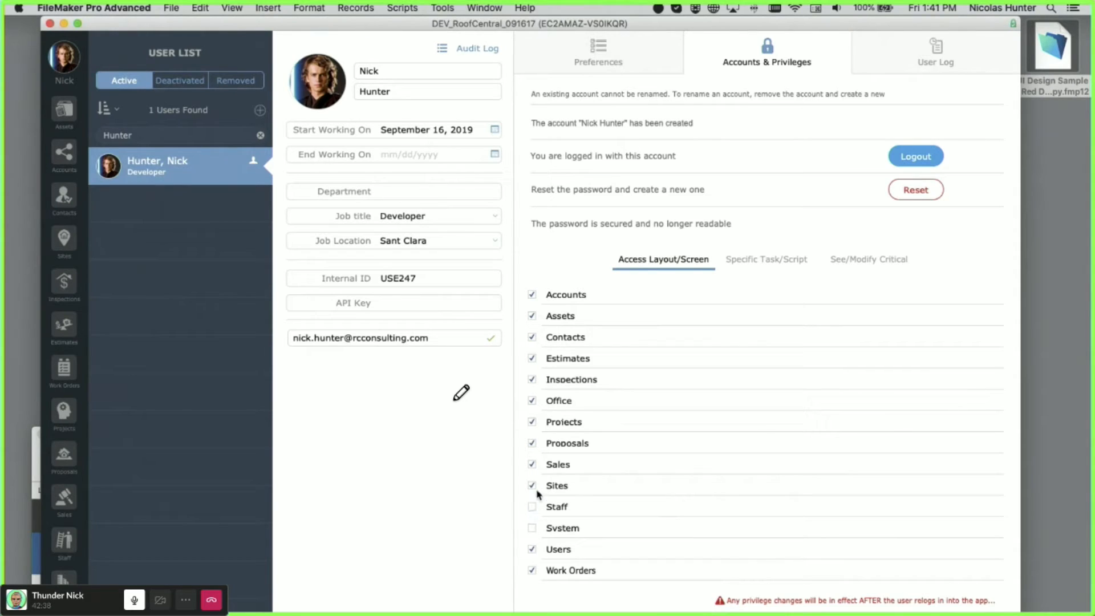
{"action": "left_click", "coordinate": [533, 444]}
{"action": "left_click", "coordinate": [533, 423]}
{"action": "left_click", "coordinate": [64, 57]}
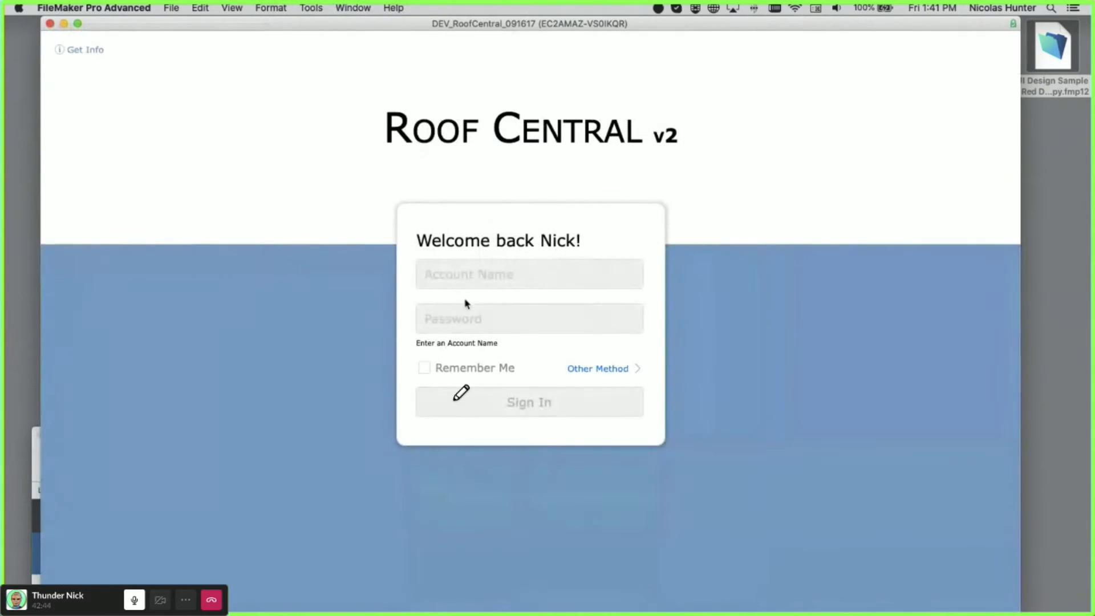
- Sign out and sign back in with the user's account name and password
{"action": "left_click", "coordinate": [478, 274]}
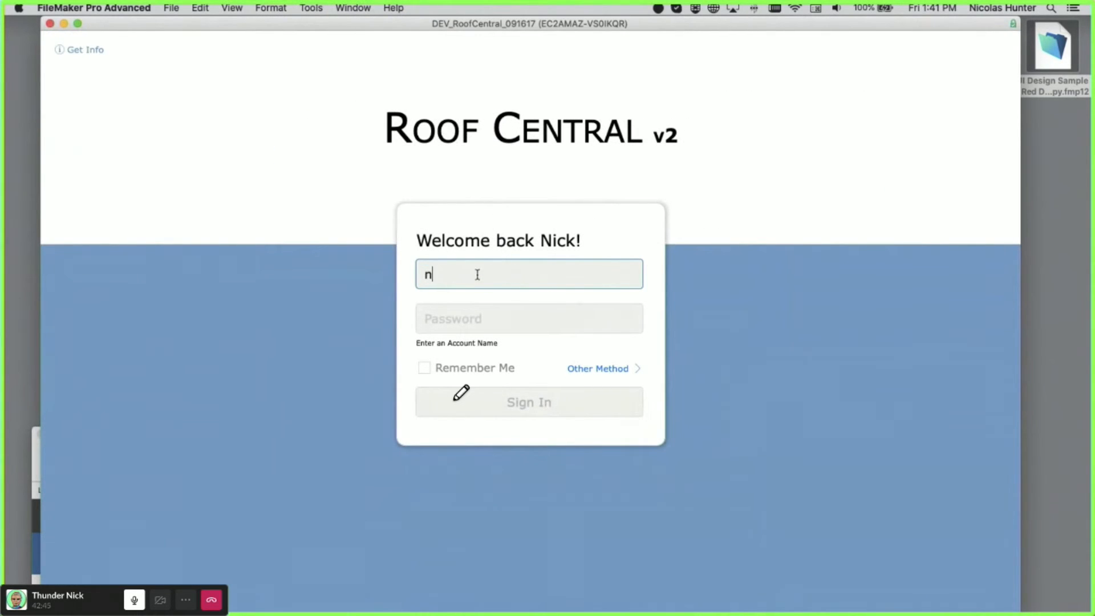
{"action": "key", "text": "Tab"}
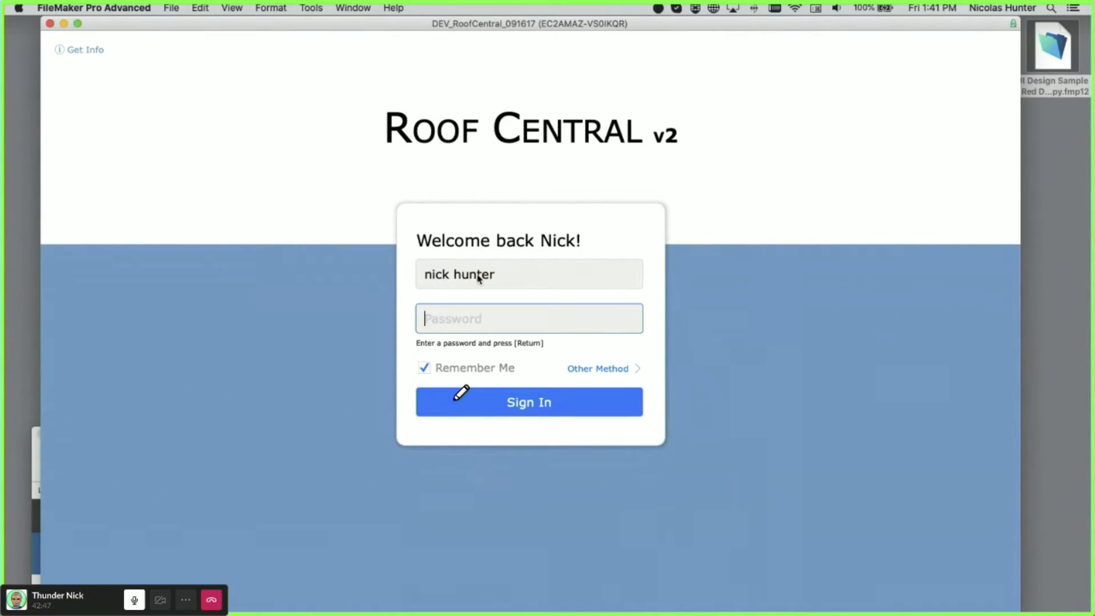
{"action": "type", "text": "•••••••"}
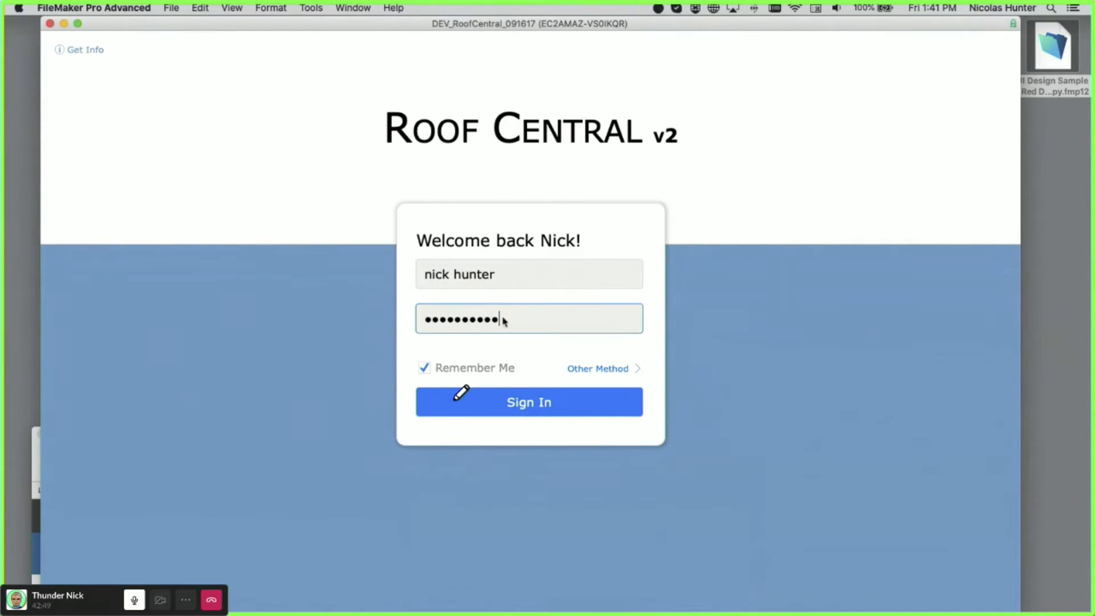
{"action": "left_click", "coordinate": [557, 402]}
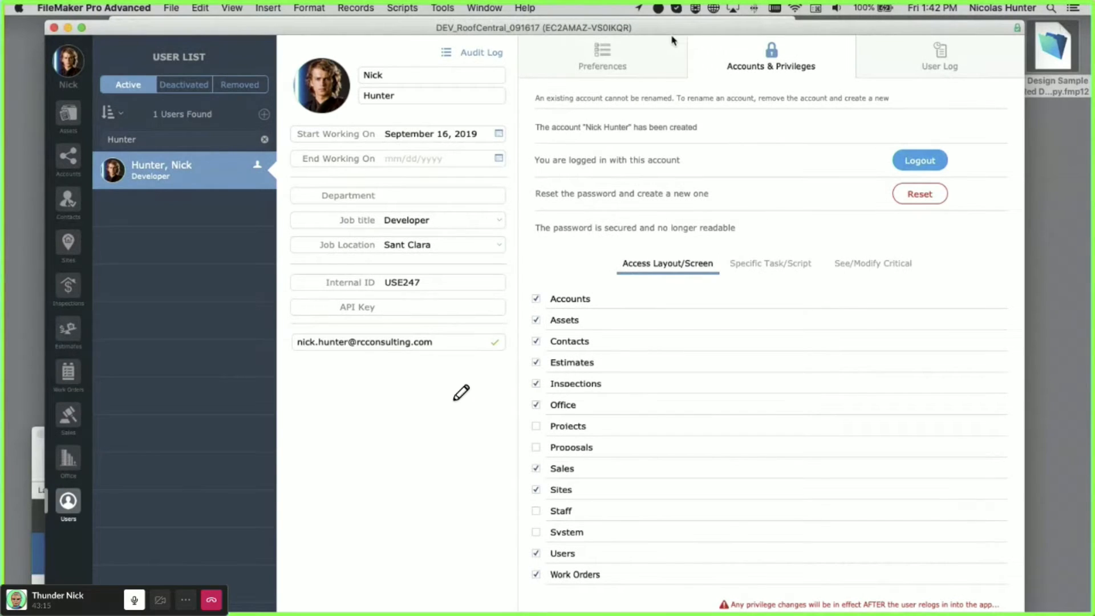
- Move RoofCentral aside and open UI Design Sample's Simple Objects layout with its slide-control example
{"action": "left_click_drag", "start_coordinate": [672, 36], "coordinate": [5, 428]}
{"action": "left_click", "coordinate": [270, 213]}
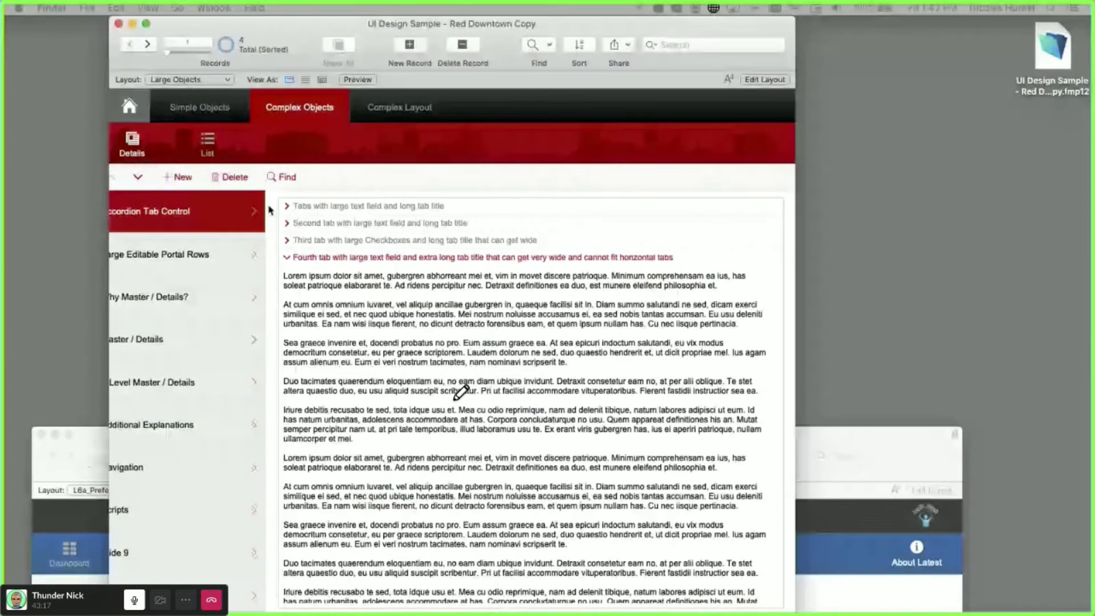
{"action": "left_click", "coordinate": [245, 249]}
{"action": "left_click", "coordinate": [197, 111]}
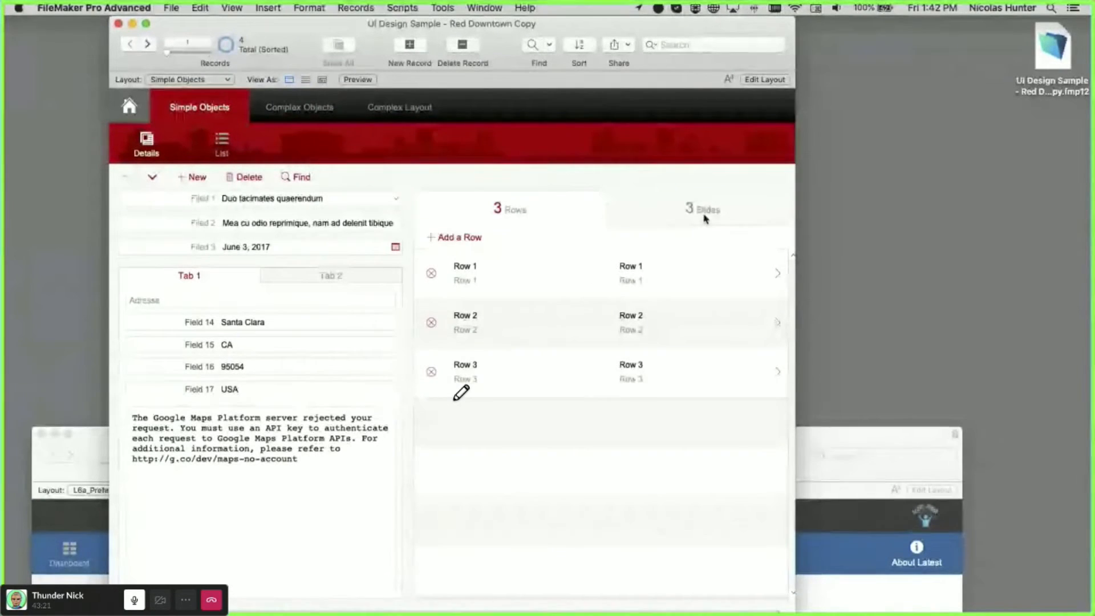
{"action": "left_click", "coordinate": [705, 219]}
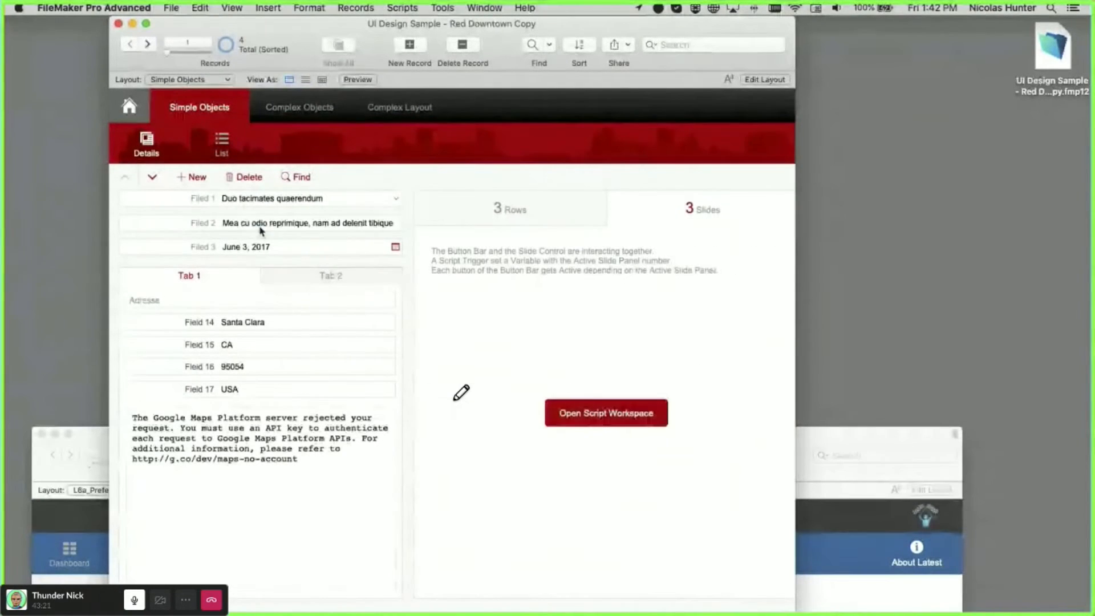
- Clear Field 2, view the 2 Slides and 3 Rows panels, then show Specific Task/Script privileges
{"action": "left_click", "coordinate": [260, 226]}
{"action": "key", "text": "BackSpace"}
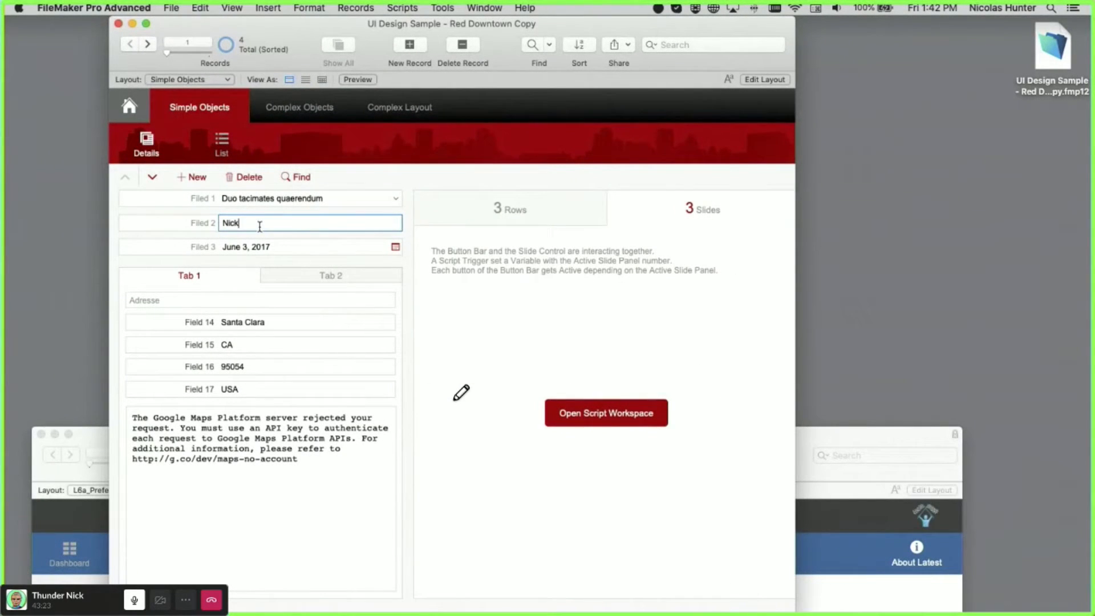
{"action": "left_click", "coordinate": [574, 235]}
{"action": "left_click", "coordinate": [609, 216]}
{"action": "left_click", "coordinate": [531, 212]}
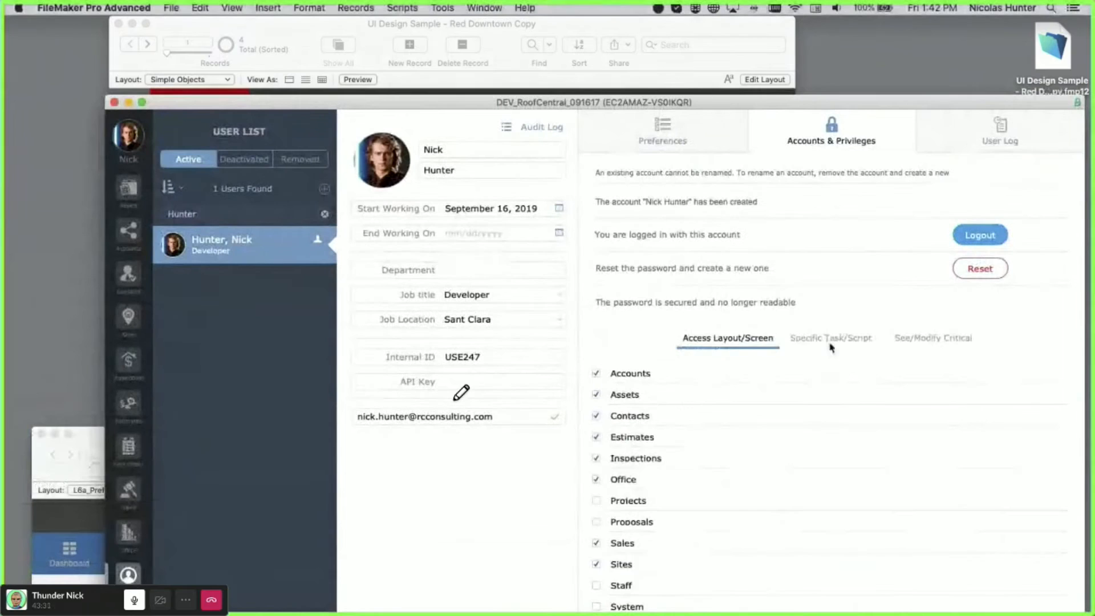
{"action": "left_click", "coordinate": [830, 342]}
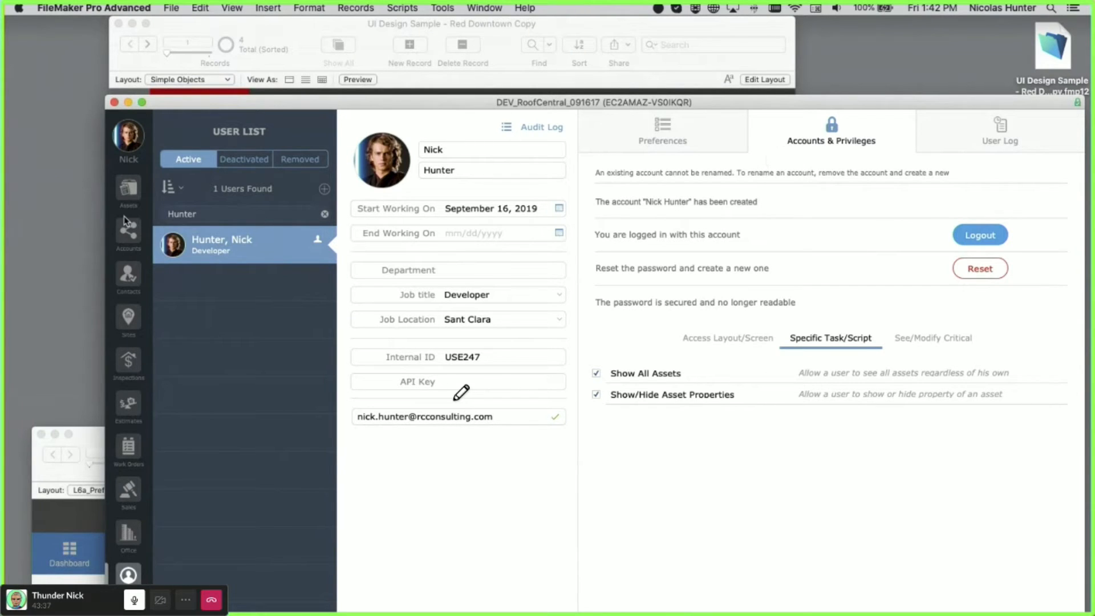
- List RoofCentral's Cell Phone assets, then minimize that window to reveal the Simple Objects screen
{"action": "left_click", "coordinate": [128, 188]}
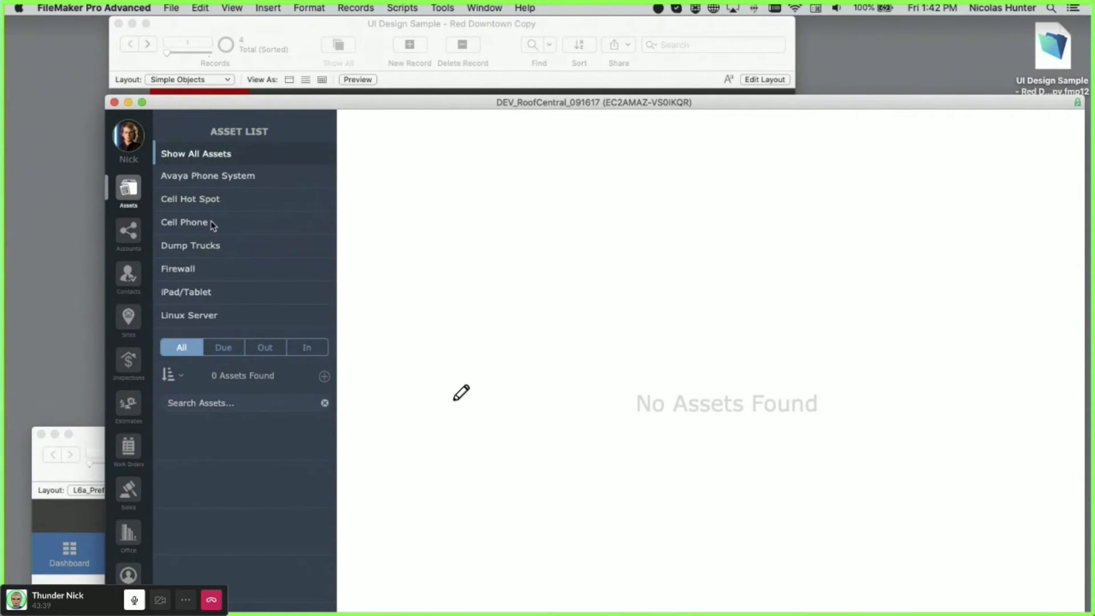
{"action": "left_click", "coordinate": [211, 223]}
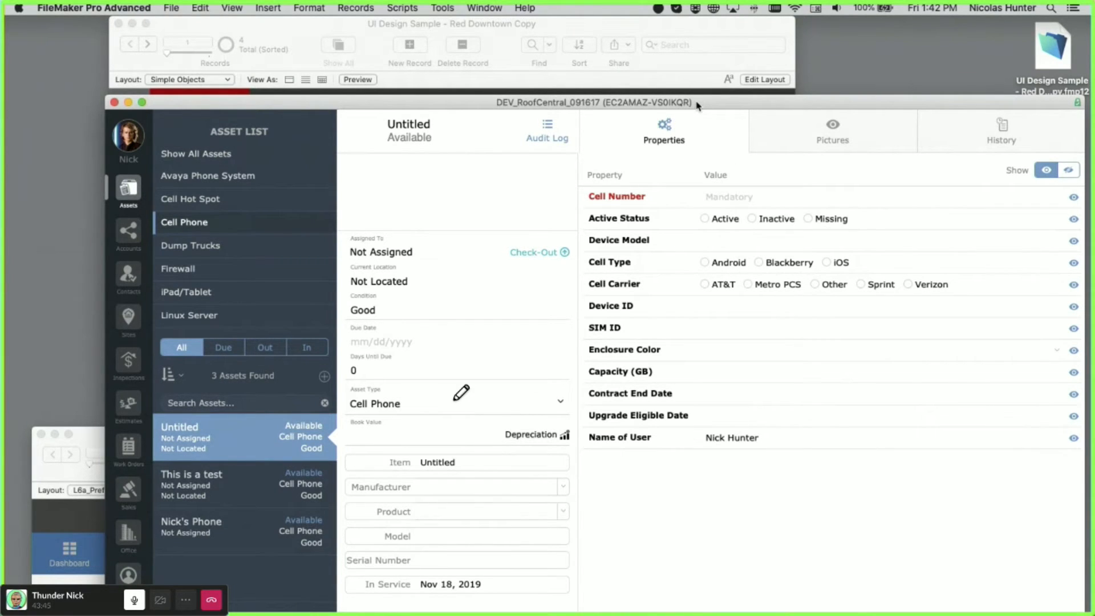
{"action": "double_click", "coordinate": [697, 106]}
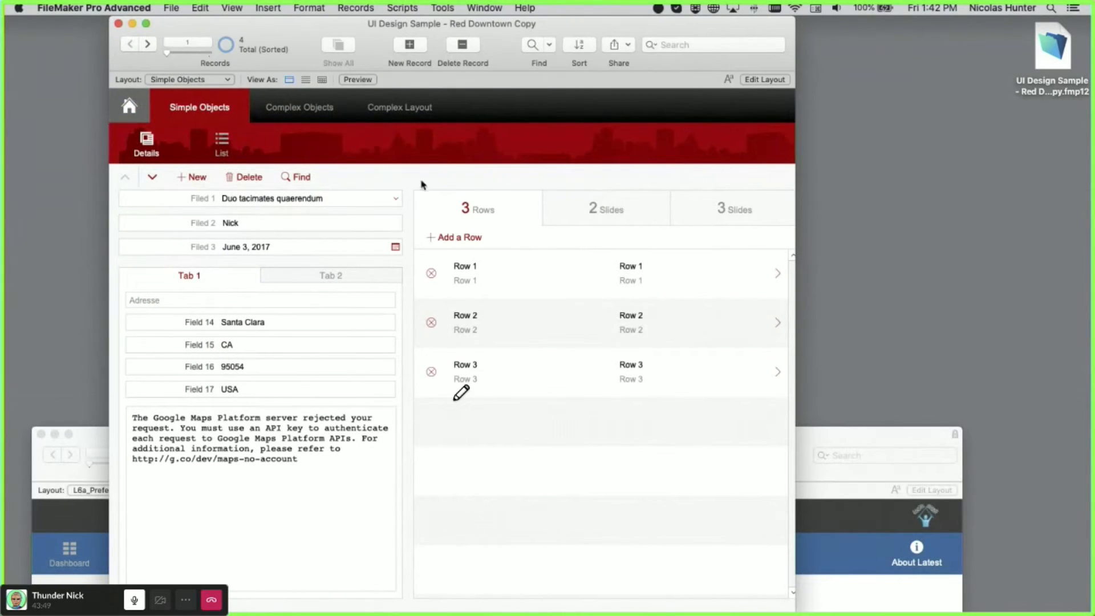
- Open the Why Master / Details? example under the Complex Objects section
{"action": "left_click", "coordinate": [317, 111]}
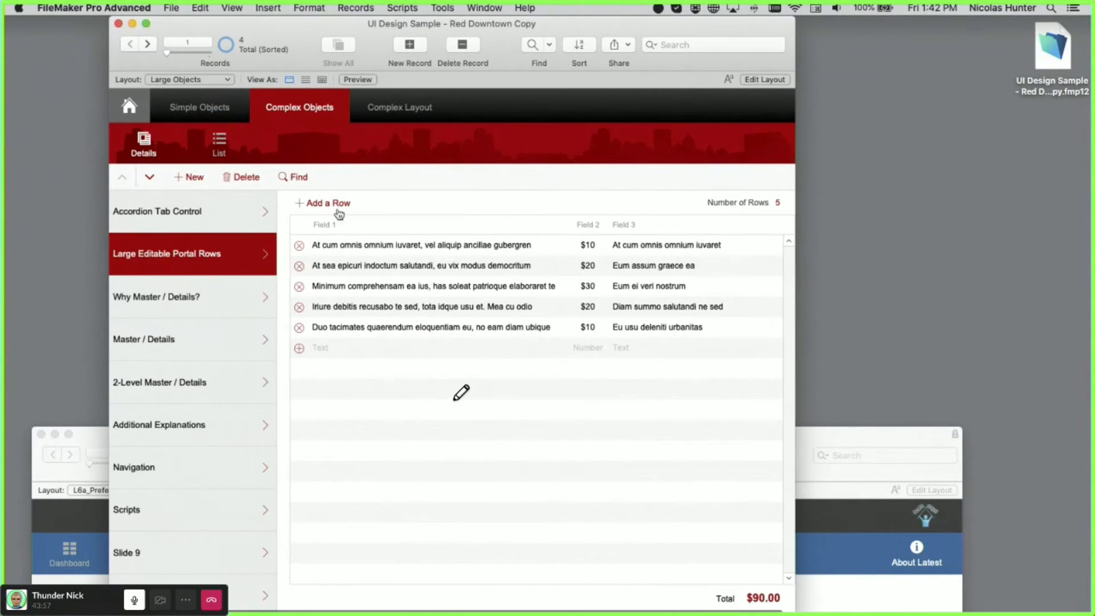
{"action": "left_click_drag", "start_coordinate": [378, 36], "coordinate": [390, 36]}
{"action": "left_click", "coordinate": [259, 295]}
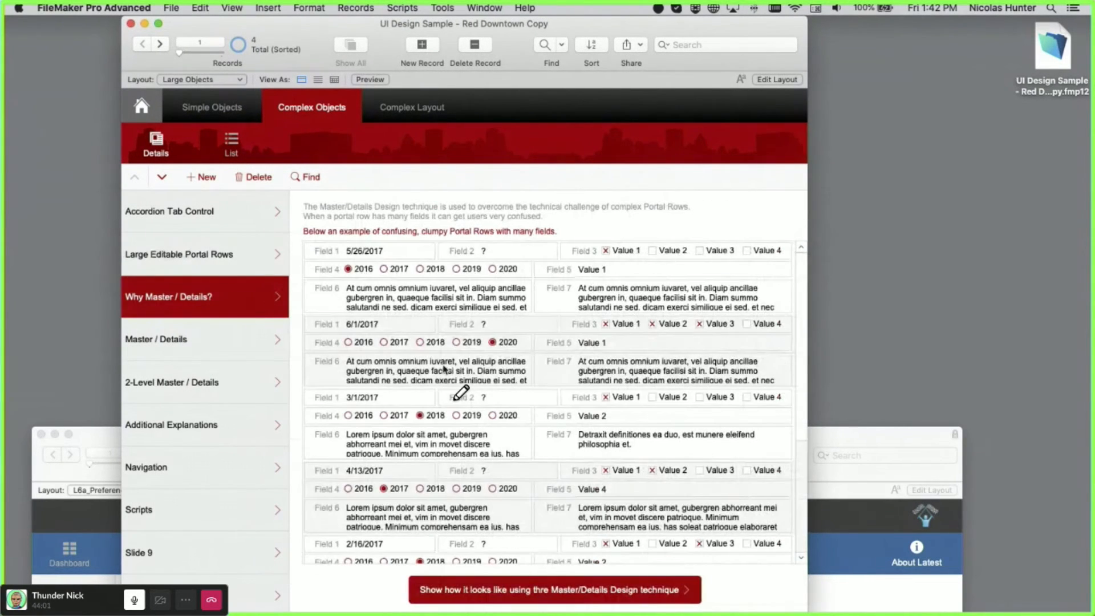
{"action": "scroll", "coordinate": [347, 362], "scroll_direction": "down", "scroll_amount": 5}
{"action": "scroll", "coordinate": [525, 351], "scroll_direction": "up", "scroll_amount": 5}
- Inspect Field 6 and Field 7 of the first crowded portal row
{"action": "left_click", "coordinate": [420, 301]}
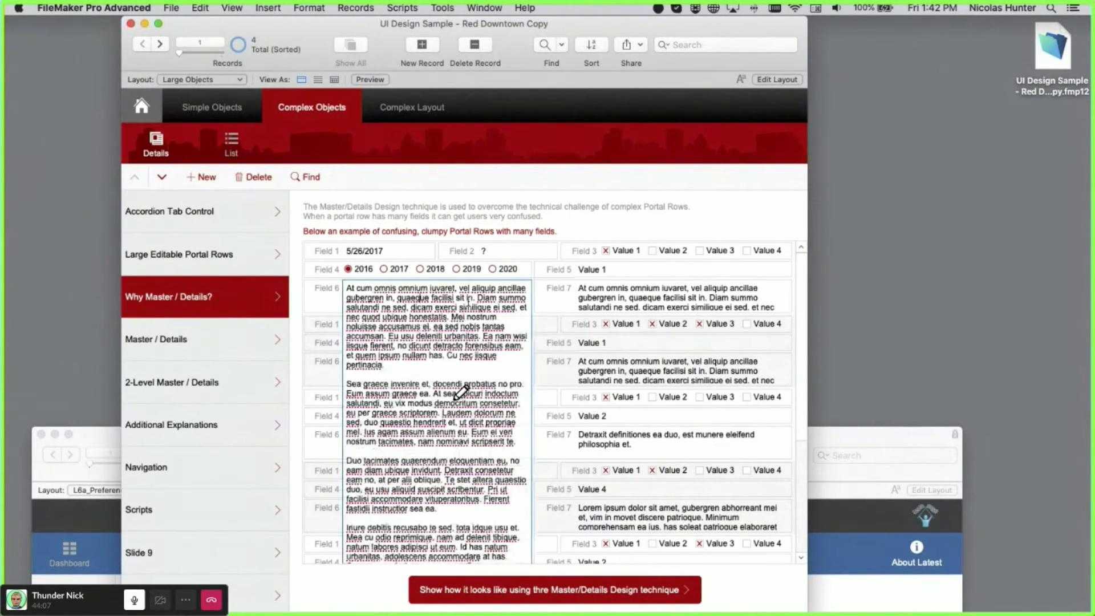
{"action": "left_click", "coordinate": [599, 295]}
{"action": "left_click", "coordinate": [615, 245]}
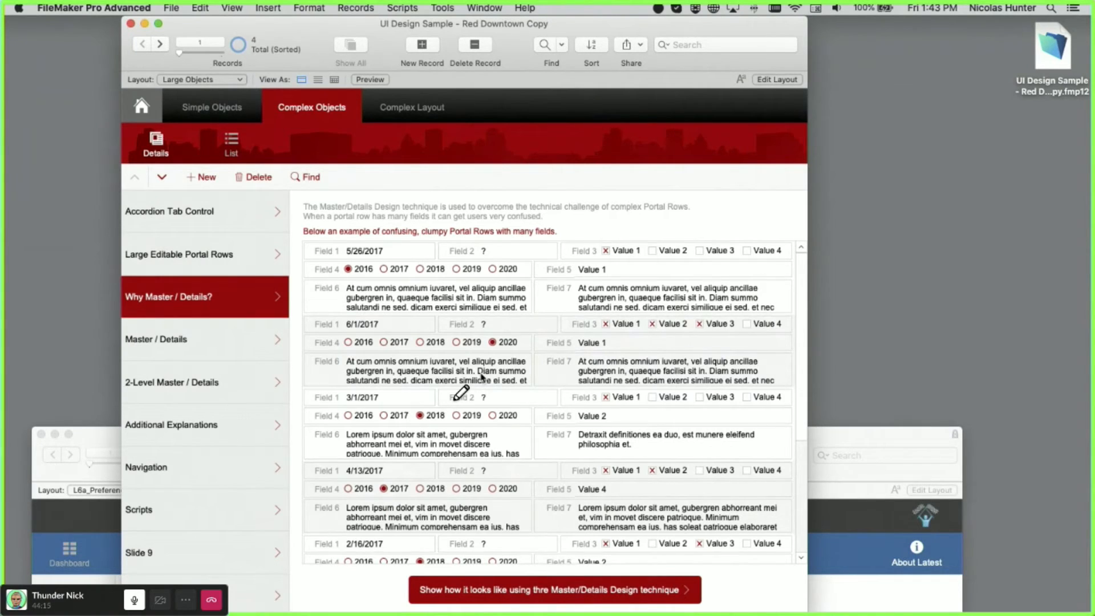
{"action": "scroll", "coordinate": [481, 377], "scroll_direction": "down", "scroll_amount": 8}
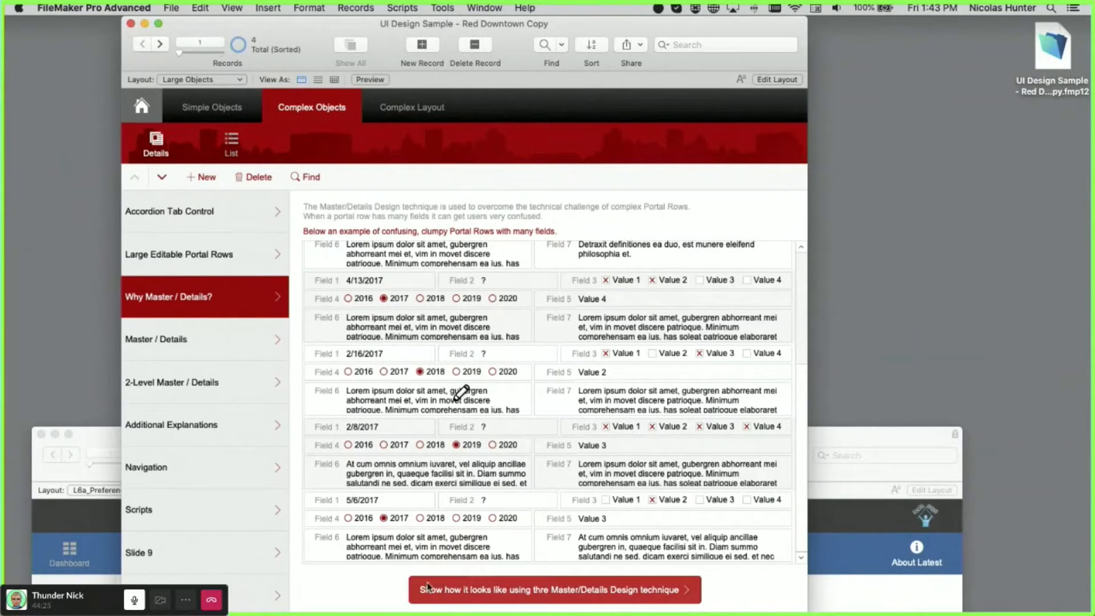
{"action": "left_click_drag", "start_coordinate": [528, 50], "coordinate": [499, 49]}
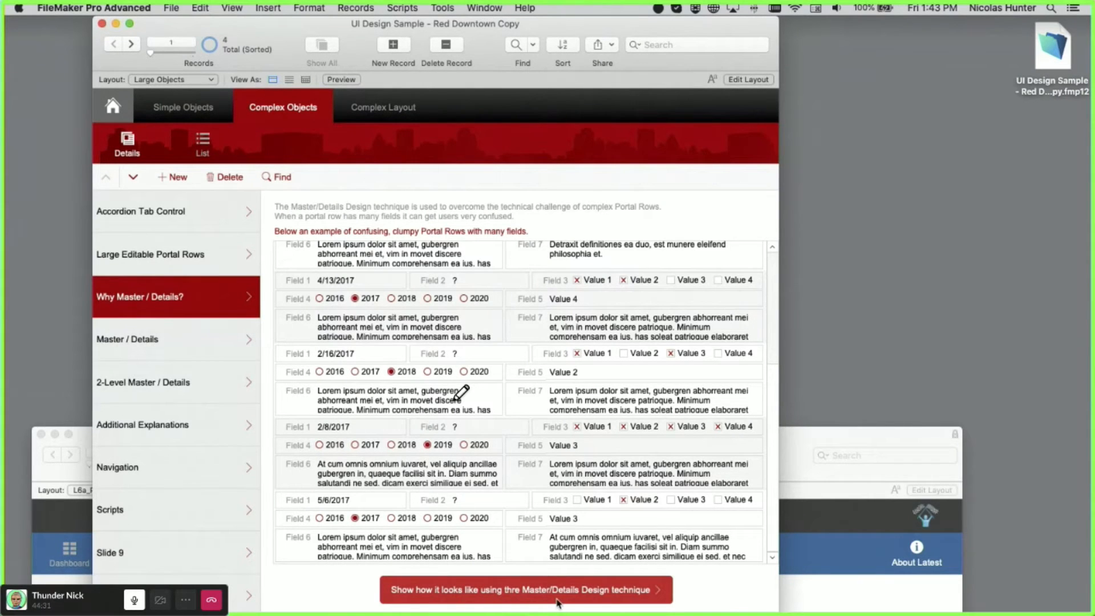
- Show the data as Master / Details and select the June 1, May 26, March 1 and April 13 rows
{"action": "left_click", "coordinate": [608, 593]}
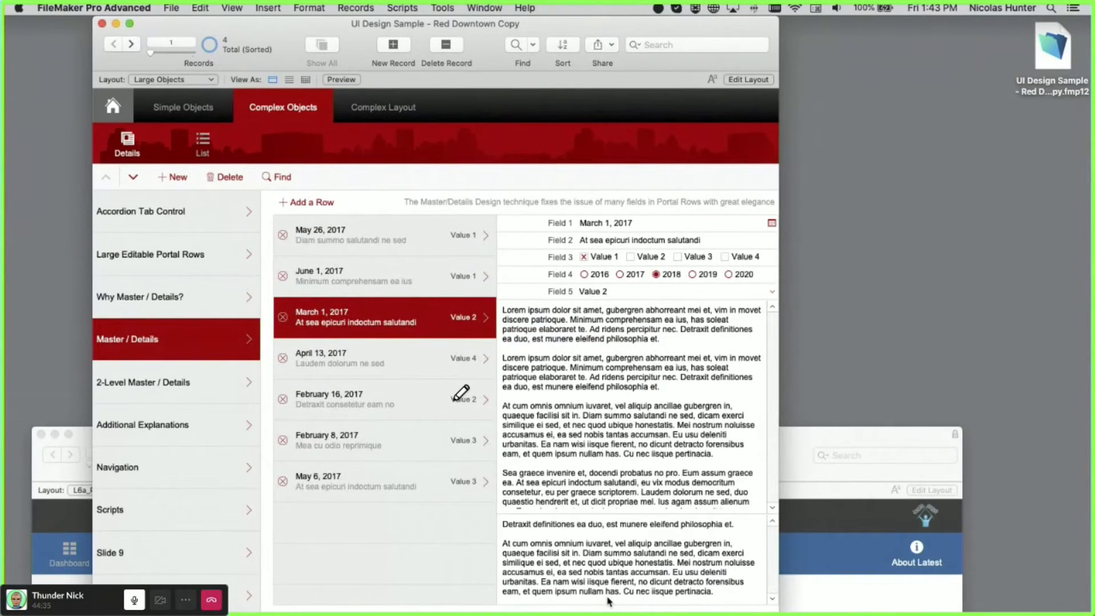
{"action": "left_click", "coordinate": [432, 292]}
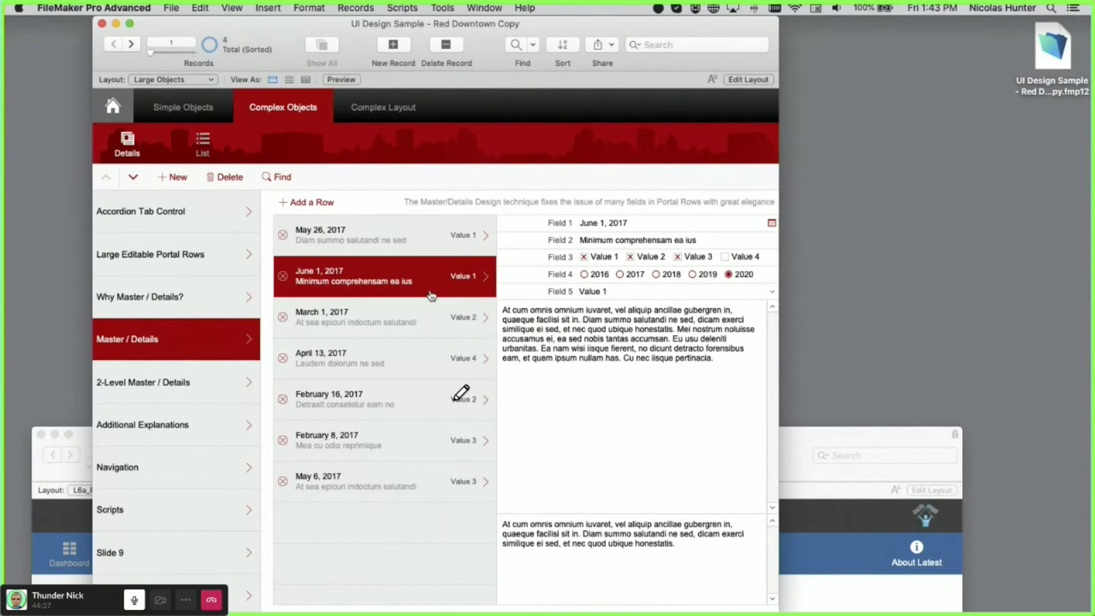
{"action": "left_click", "coordinate": [429, 258]}
{"action": "left_click", "coordinate": [430, 276]}
{"action": "left_click", "coordinate": [436, 315]}
{"action": "left_click", "coordinate": [441, 357]}
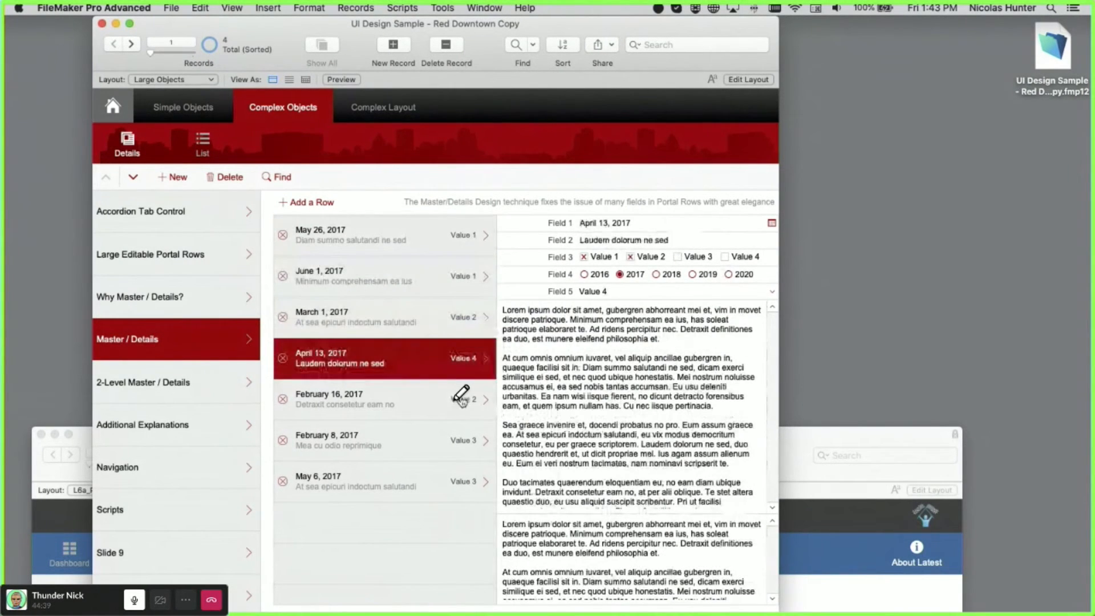
- Revisit the Why page, return to Master / Details and click through the 2017 rows again
{"action": "left_click", "coordinate": [186, 298]}
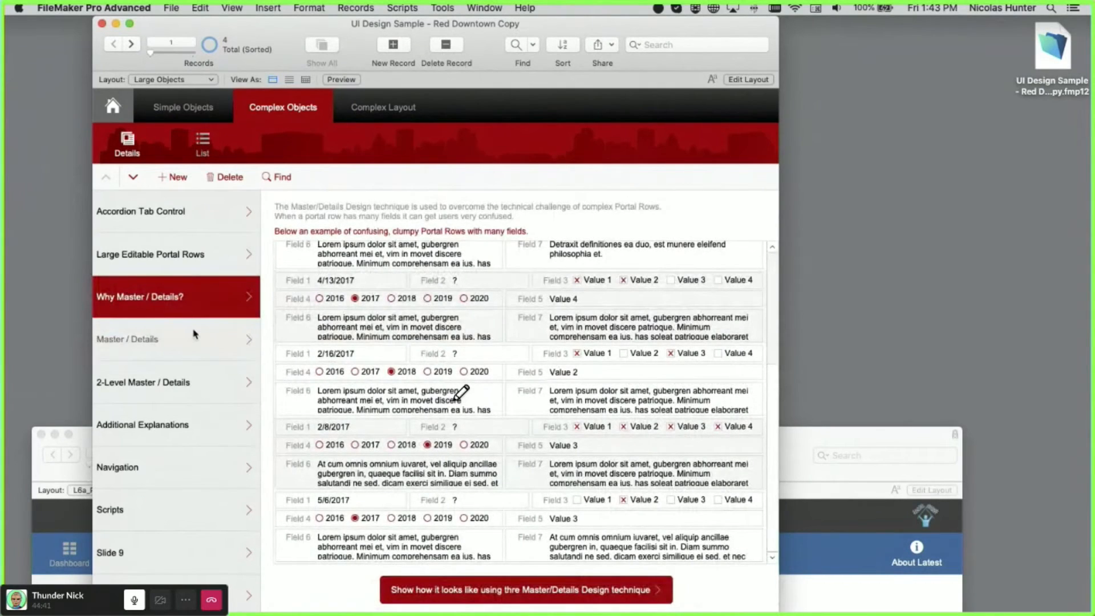
{"action": "left_click", "coordinate": [199, 341]}
{"action": "left_click", "coordinate": [434, 315]}
{"action": "left_click", "coordinate": [430, 277]}
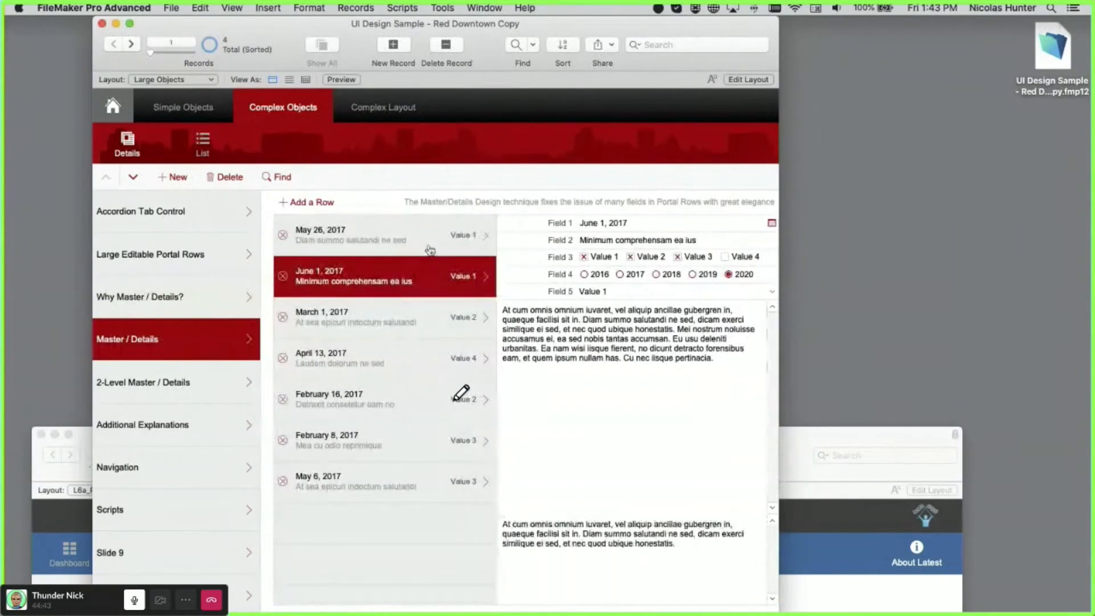
{"action": "left_click", "coordinate": [430, 251]}
{"action": "left_click", "coordinate": [431, 276]}
{"action": "left_click", "coordinate": [435, 322]}
{"action": "left_click", "coordinate": [435, 360]}
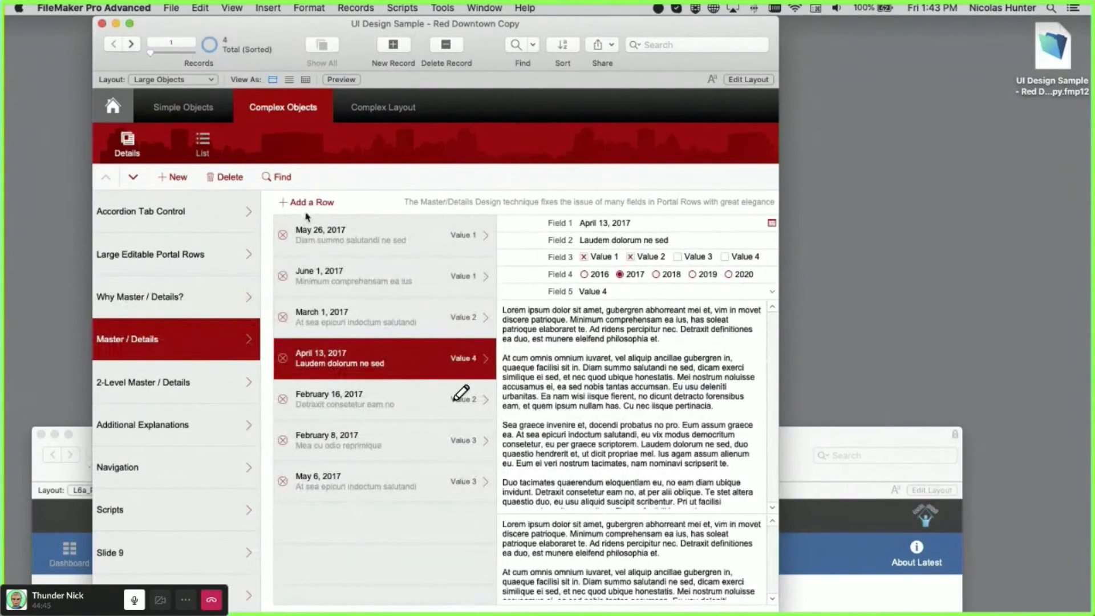
- Add a new master row with 'Hello' in Field 2
{"action": "left_click", "coordinate": [311, 205]}
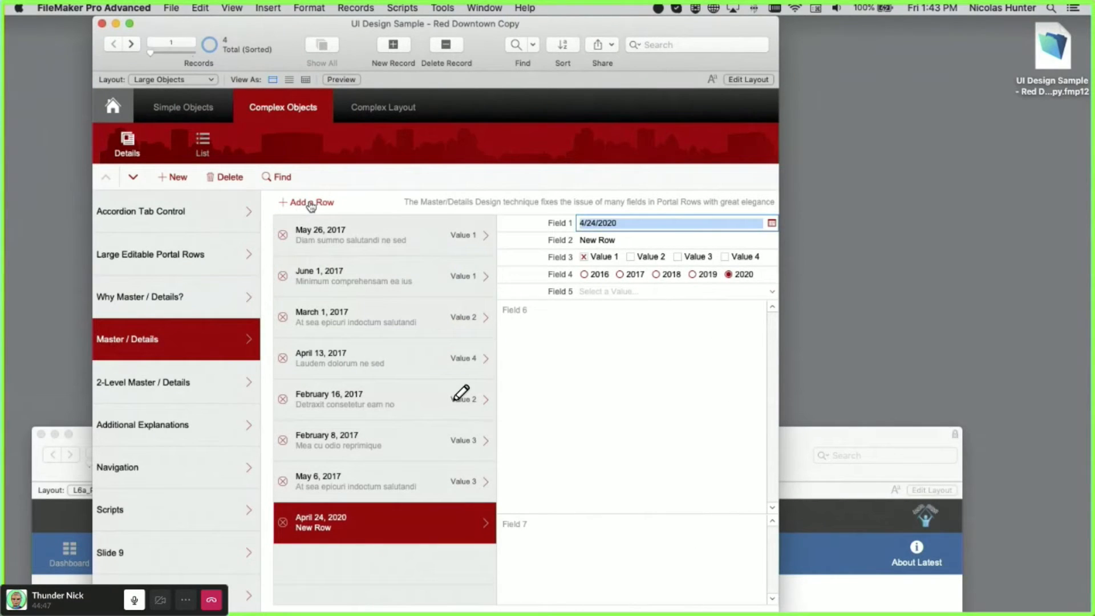
{"action": "left_click", "coordinate": [601, 247]}
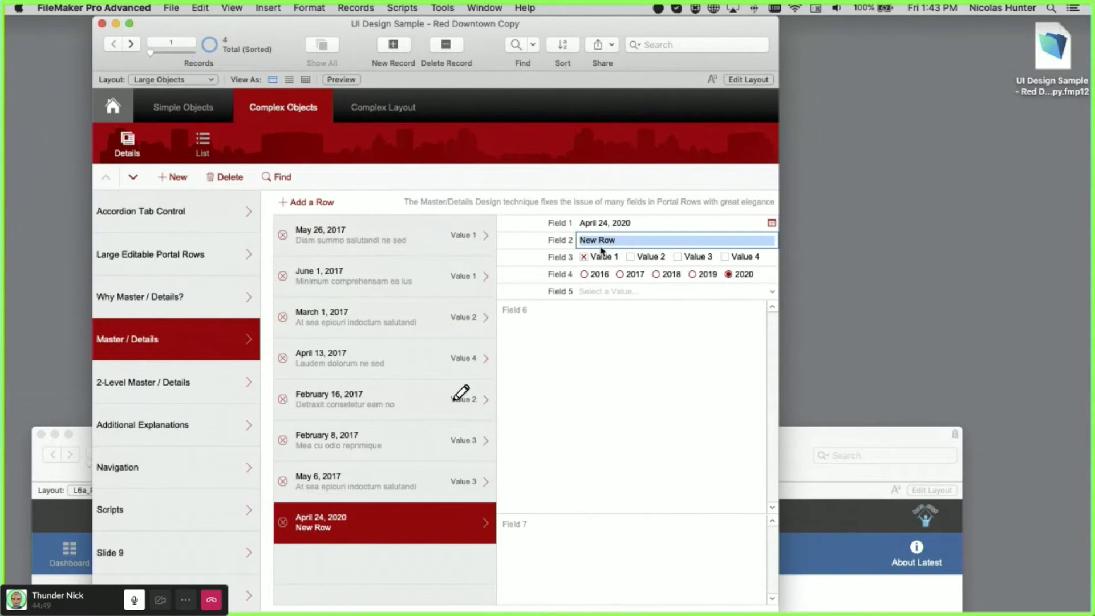
{"action": "type", "text": "Hello"}
{"action": "left_click", "coordinate": [492, 170]}
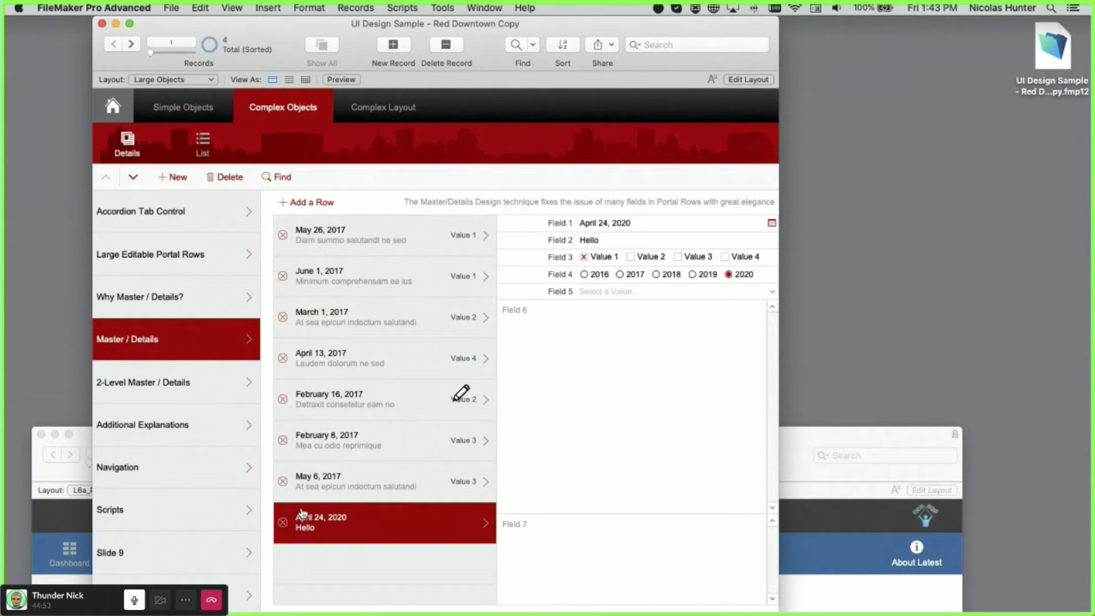
- Delete the April 24, 2020 Hello row and show the May 6, 2017 record's details
{"action": "left_click", "coordinate": [307, 485]}
{"action": "left_click", "coordinate": [340, 379]}
{"action": "left_click", "coordinate": [360, 482]}
{"action": "left_click", "coordinate": [336, 531]}
{"action": "left_click", "coordinate": [283, 523]}
{"action": "left_click", "coordinate": [581, 304]}
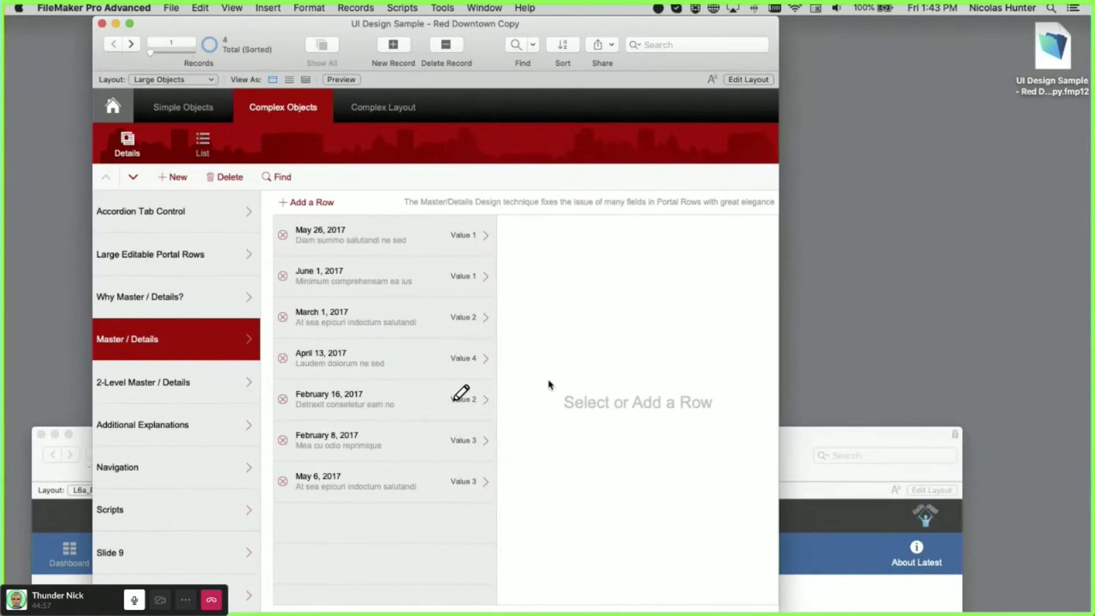
{"action": "left_click", "coordinate": [378, 479]}
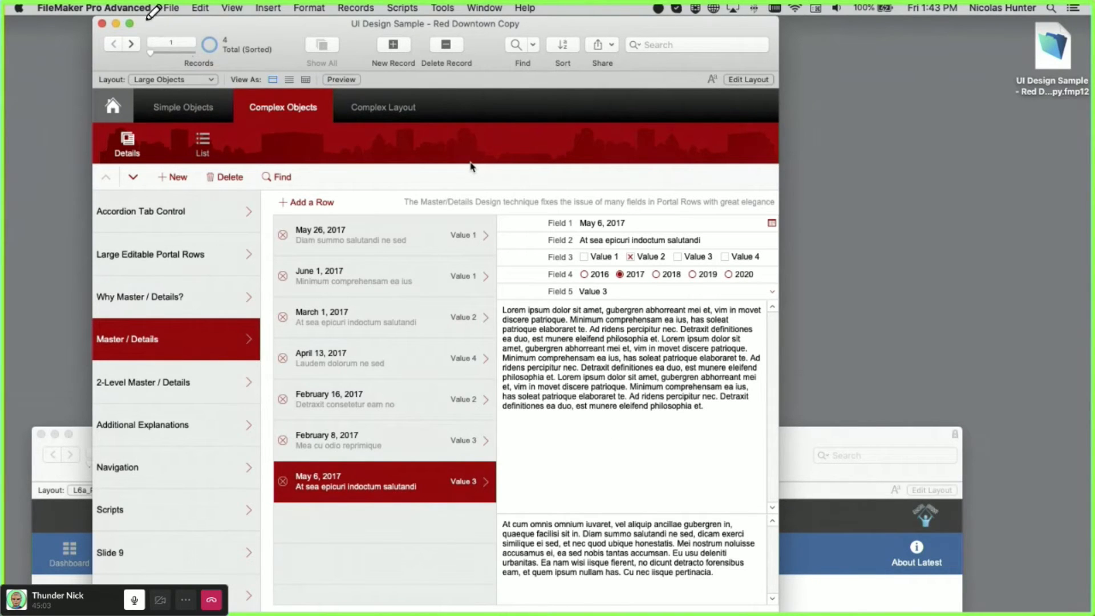
- Open Manage Database with Shift-Cmd-D, review the Relationships graph, then Table 1's Fields list
{"action": "mouse_move", "coordinate": [119, 4]}
{"action": "key", "text": "super+shift+d"}
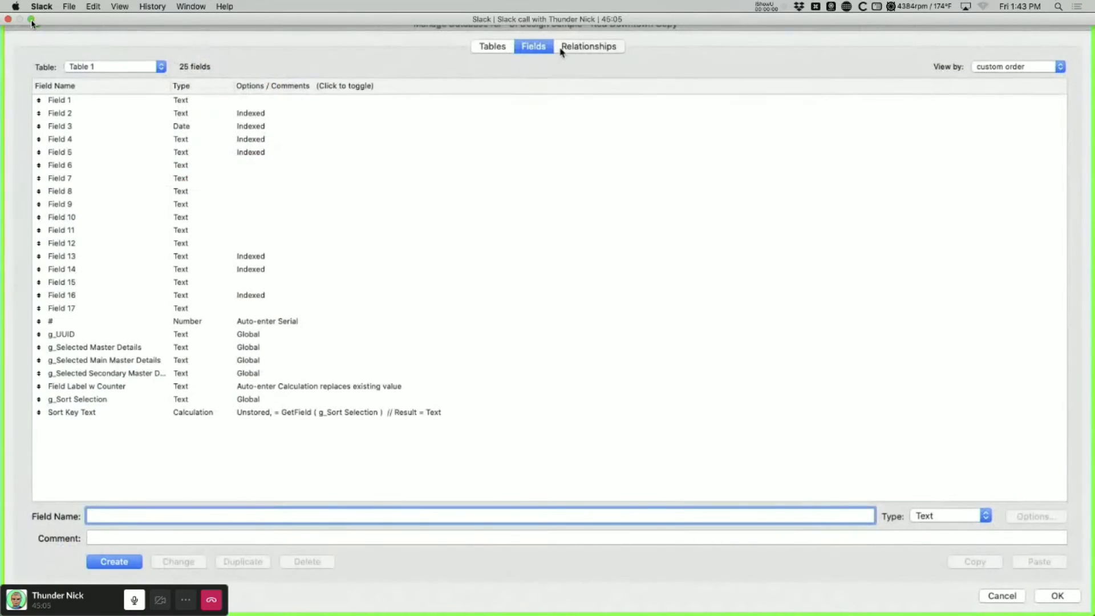
{"action": "left_click", "coordinate": [560, 46]}
{"action": "scroll", "coordinate": [465, 289], "scroll_direction": "down", "scroll_amount": 1}
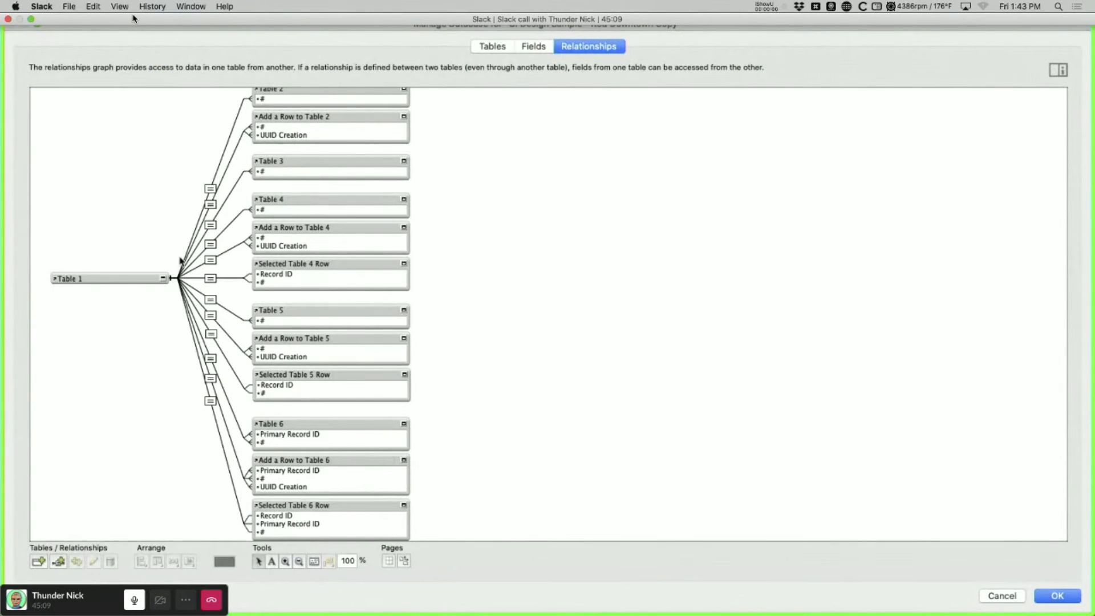
{"action": "left_click", "coordinate": [540, 48]}
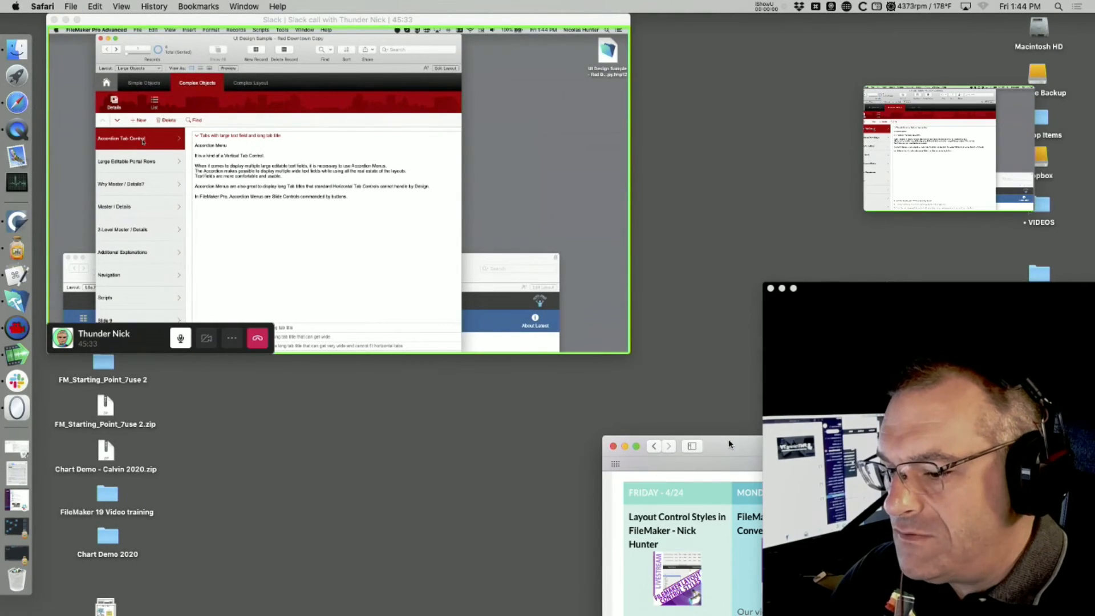
- Reposition Safari and open the Lean Design course from FMTraining.tv's individual courses list
{"action": "left_click_drag", "start_coordinate": [720, 440], "coordinate": [225, 15]}
{"action": "scroll", "coordinate": [422, 171], "scroll_direction": "up", "scroll_amount": 15}
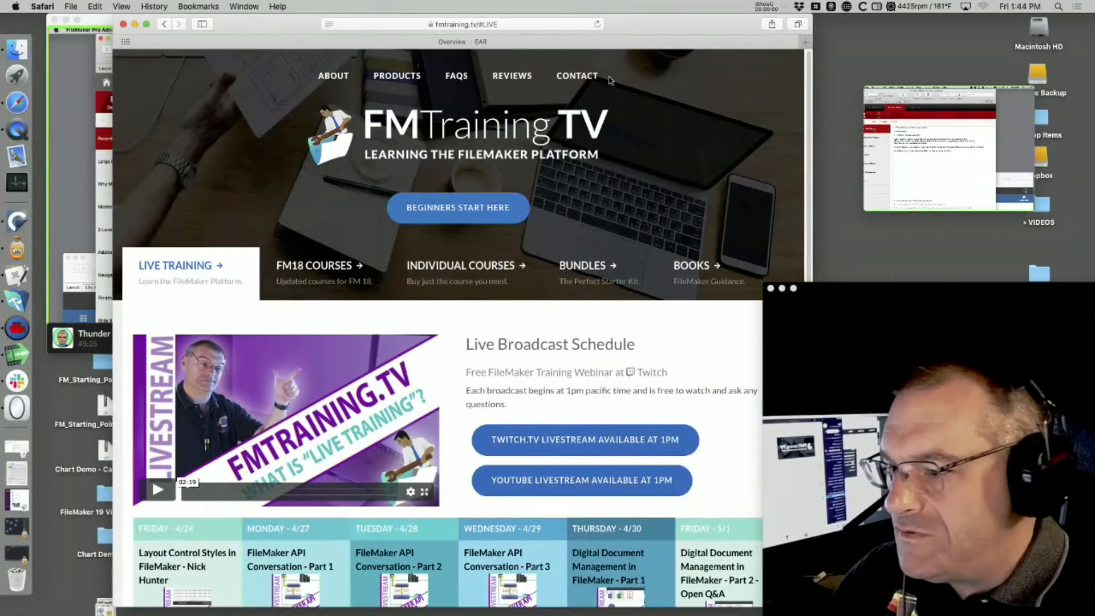
{"action": "left_click_drag", "start_coordinate": [615, 22], "coordinate": [539, 22]}
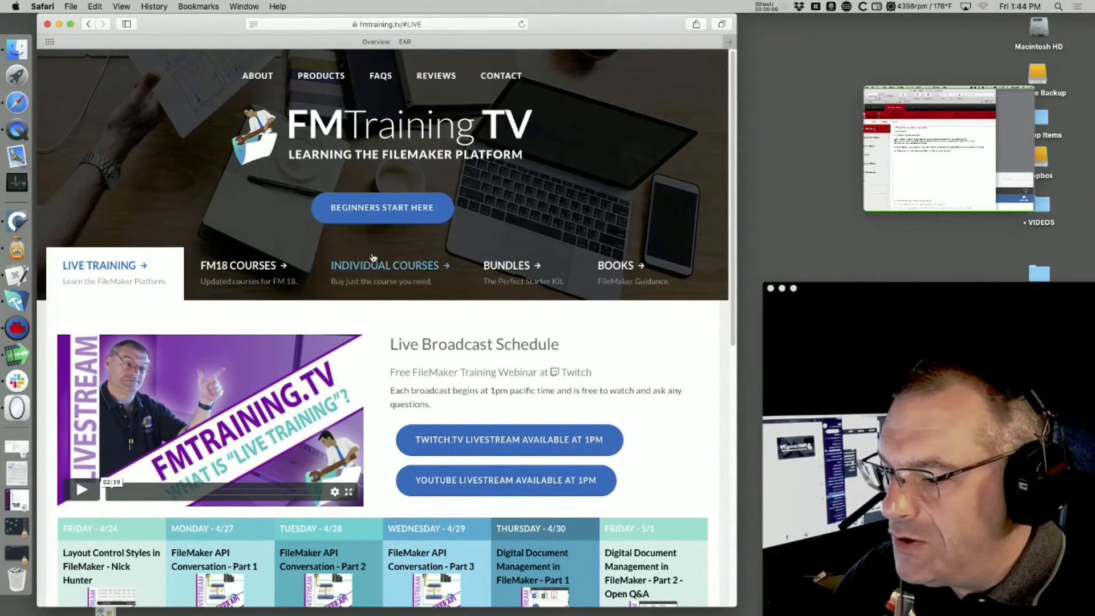
{"action": "left_click", "coordinate": [390, 272]}
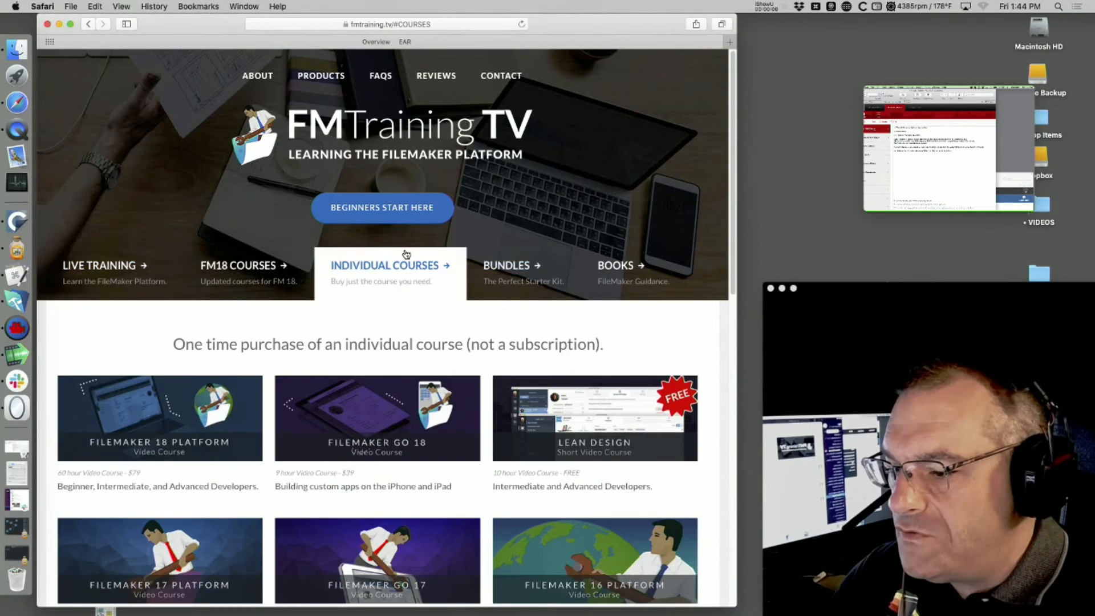
{"action": "left_click", "coordinate": [605, 431]}
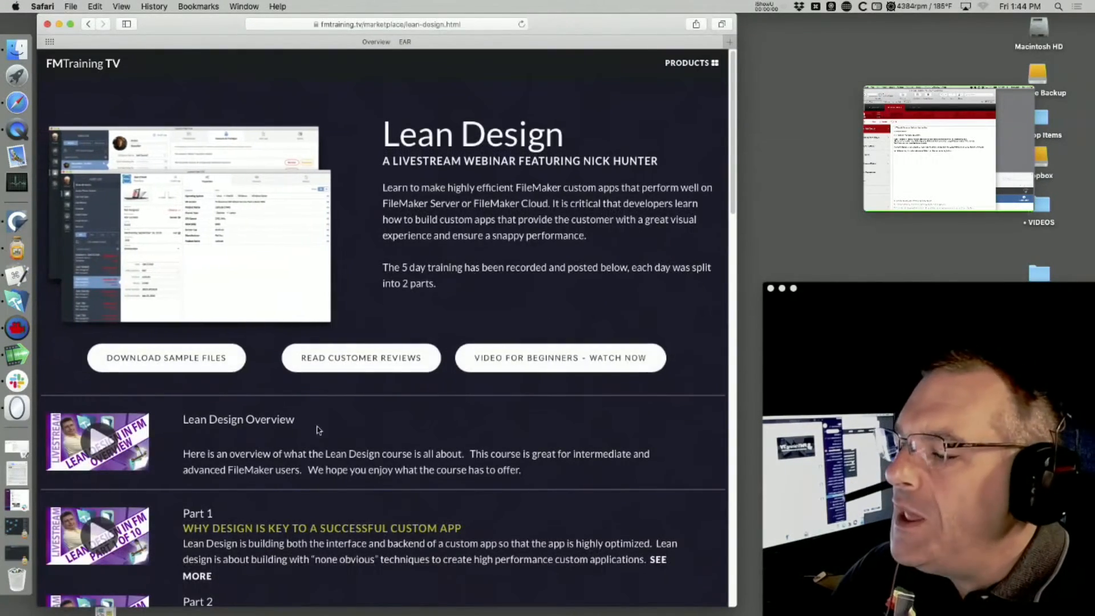
- Scroll the Lean Design page and open its Download Sample Files form
{"action": "scroll", "coordinate": [318, 430], "scroll_direction": "down", "scroll_amount": 5}
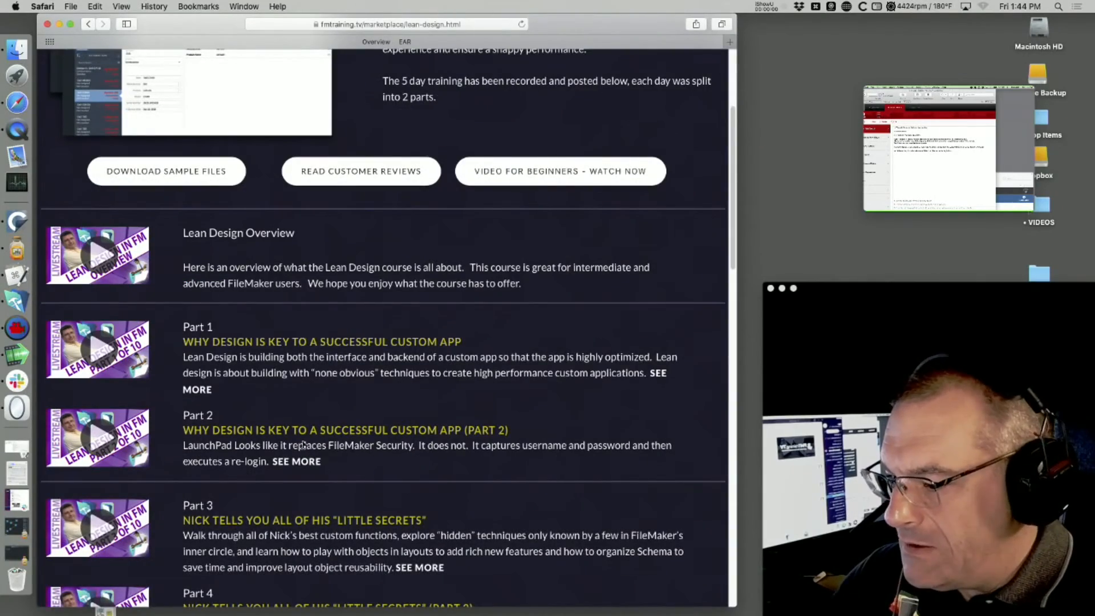
{"action": "scroll", "coordinate": [302, 445], "scroll_direction": "down", "scroll_amount": 8}
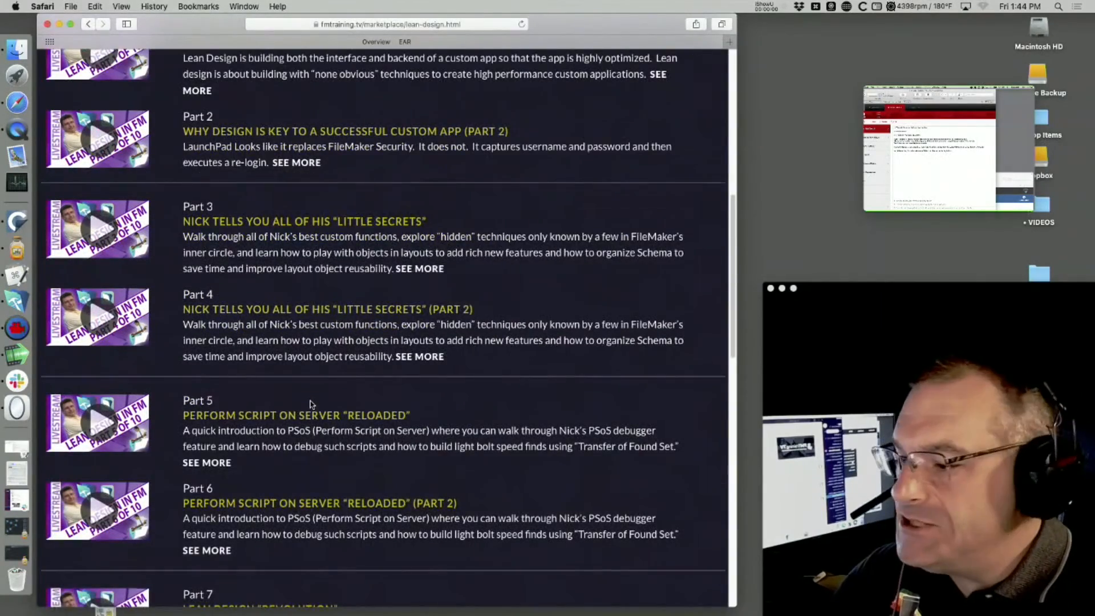
{"action": "scroll", "coordinate": [311, 404], "scroll_direction": "up", "scroll_amount": 6}
{"action": "scroll", "coordinate": [242, 279], "scroll_direction": "up", "scroll_amount": 7}
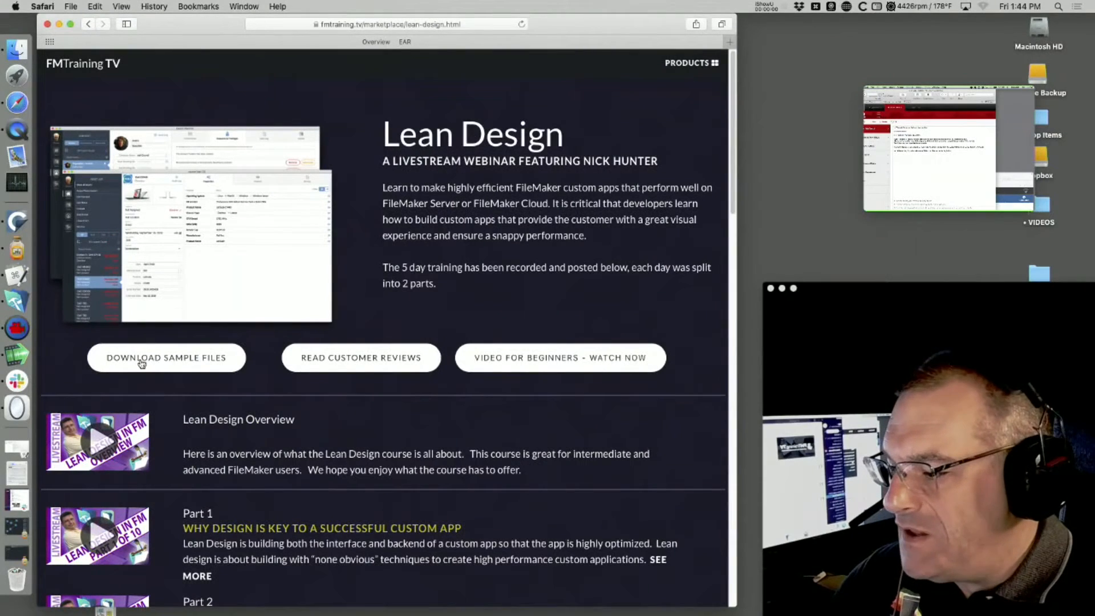
{"action": "left_click", "coordinate": [153, 367]}
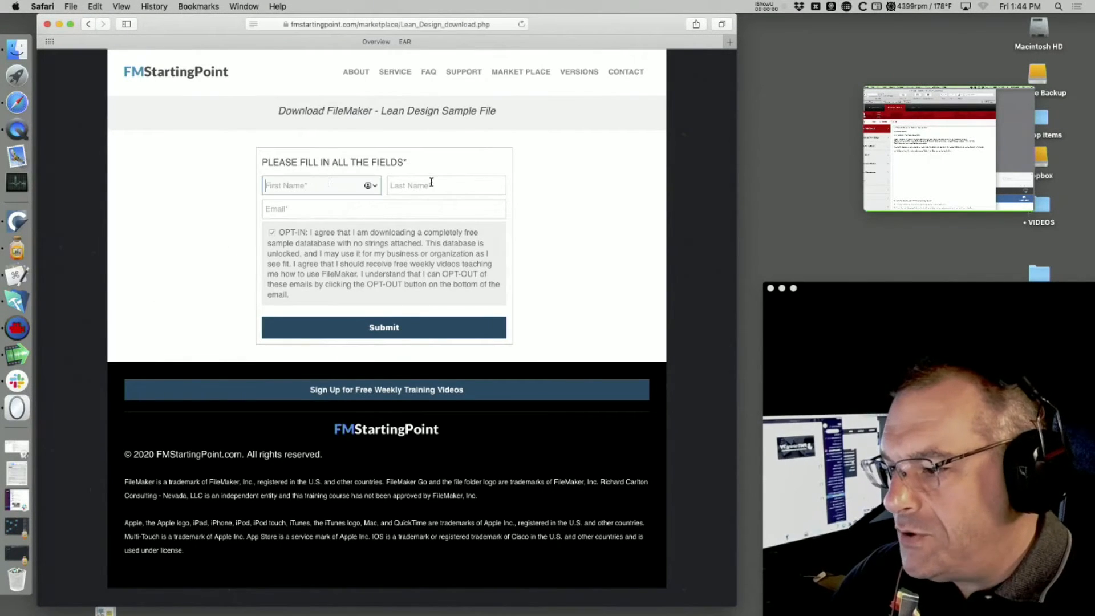
- Abandon the Email field, close the Safari window, and make the FileMaker screen share full screen
{"action": "left_click", "coordinate": [376, 216]}
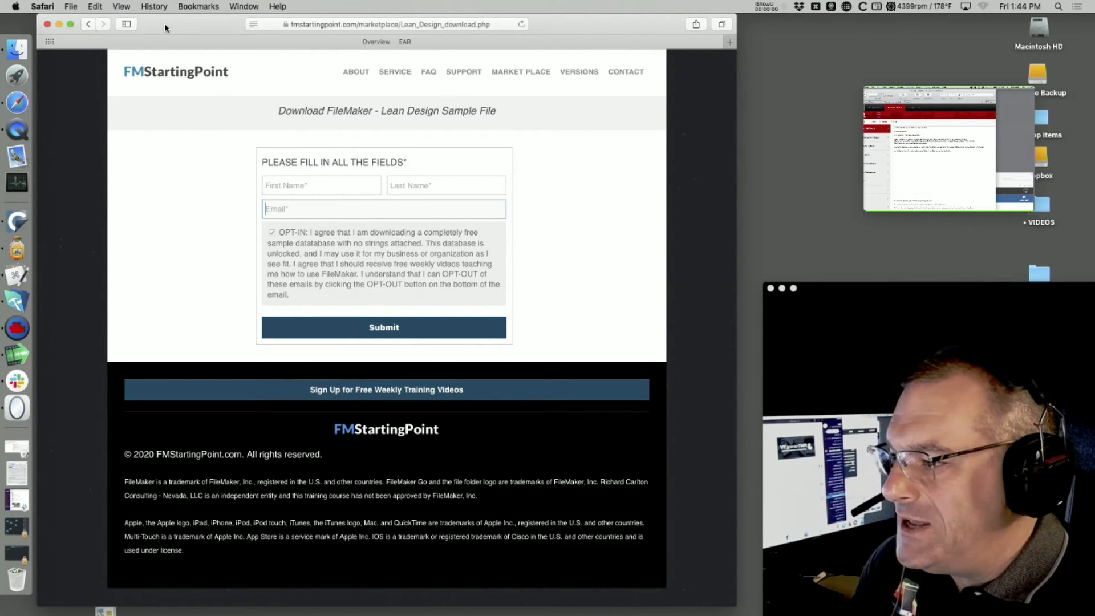
{"action": "left_click_drag", "start_coordinate": [165, 27], "coordinate": [171, 28]}
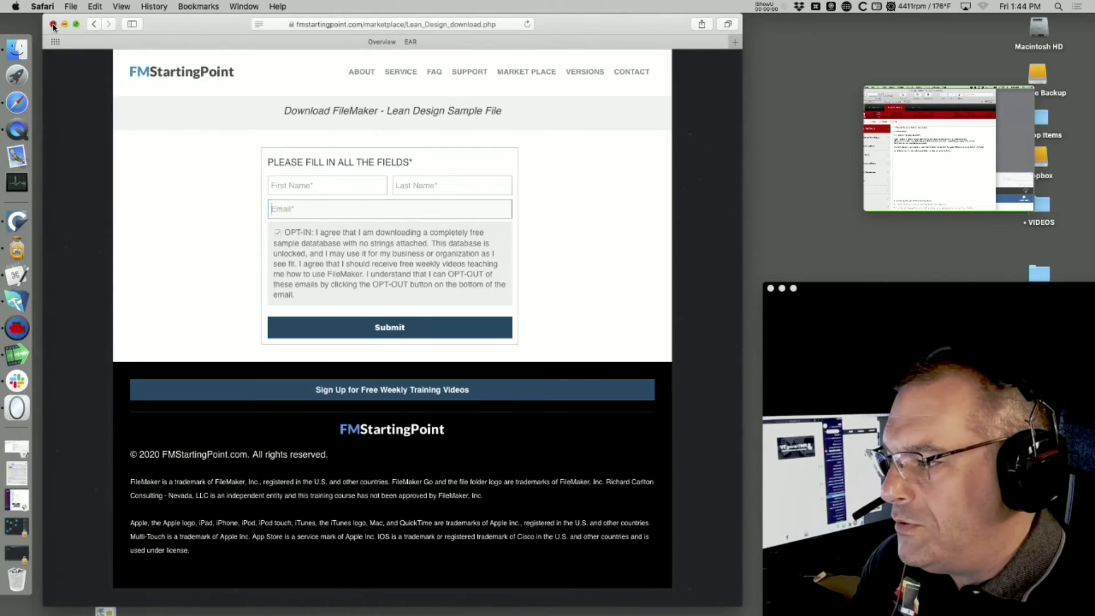
{"action": "left_click", "coordinate": [53, 24]}
{"action": "left_click", "coordinate": [78, 20]}
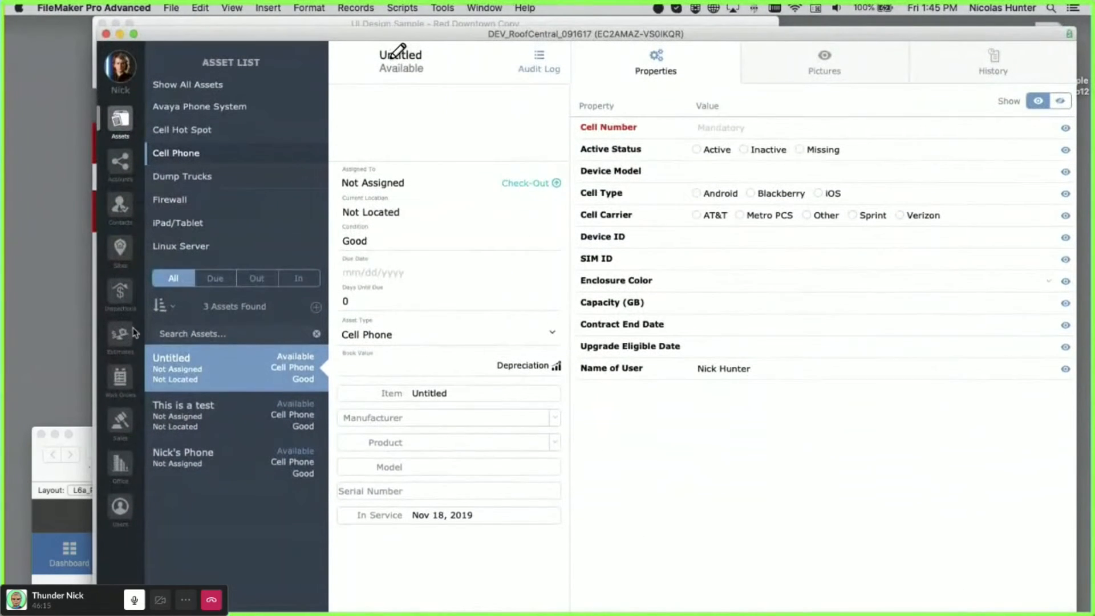
- Inspect the asset list's dark navigation column in Layout mode, then visit the Site, Contact and Account lists
{"action": "key", "text": "super+l"}
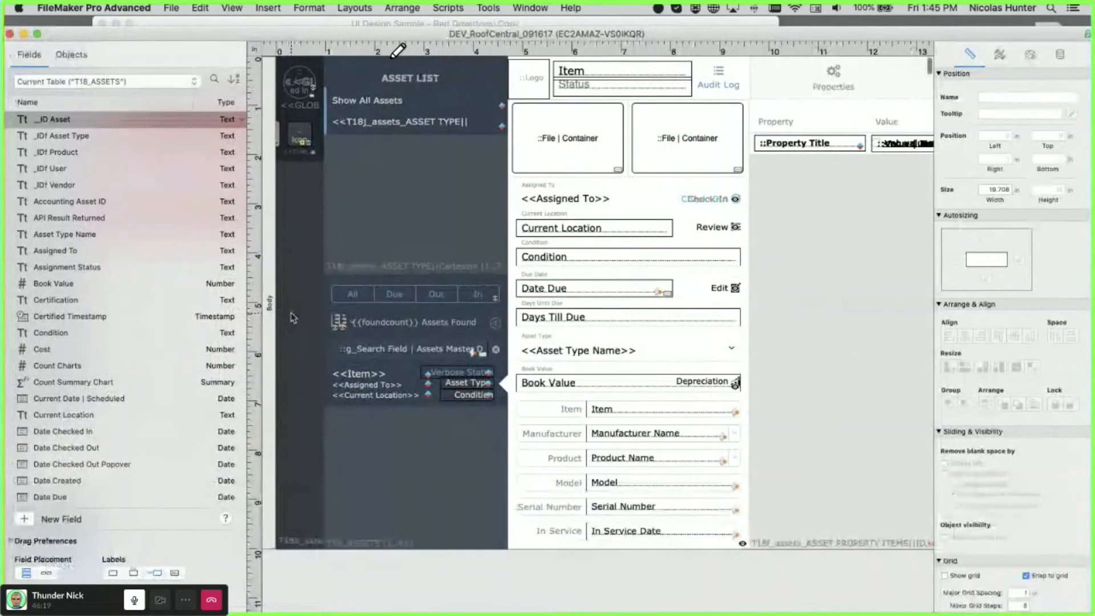
{"action": "left_click", "coordinate": [292, 318]}
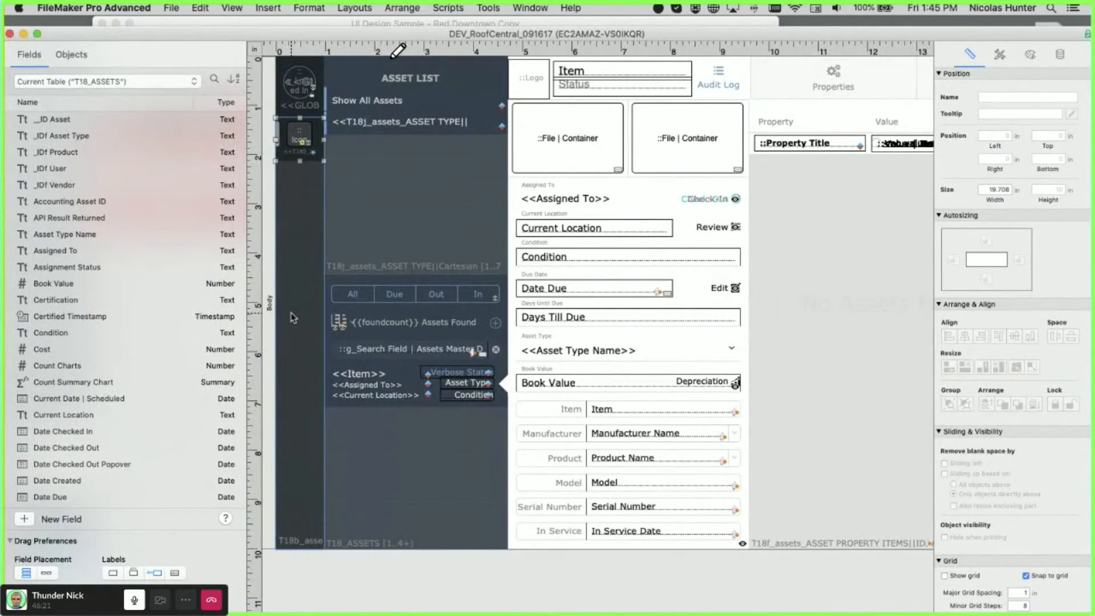
{"action": "key", "text": "super+b"}
{"action": "left_click", "coordinate": [126, 253]}
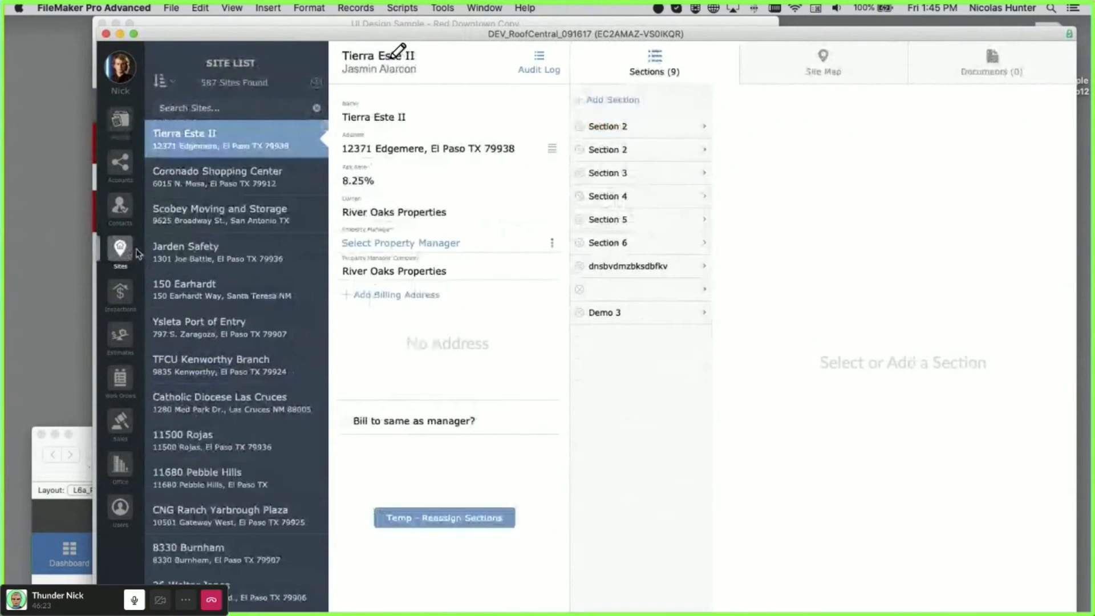
{"action": "left_click", "coordinate": [121, 208]}
{"action": "left_click", "coordinate": [121, 167]}
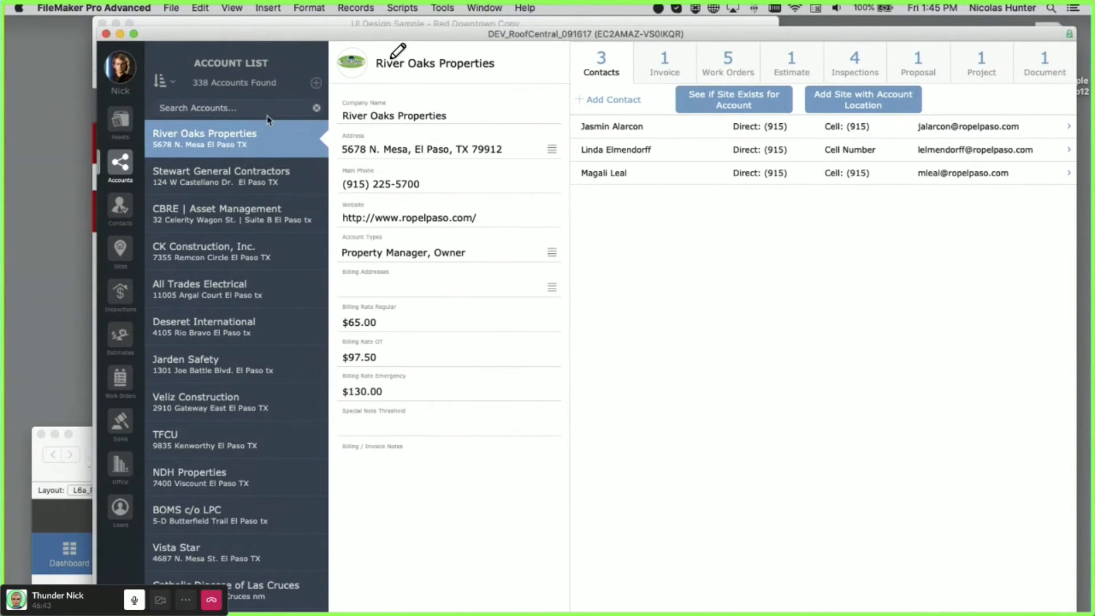
{"action": "left_click_drag", "start_coordinate": [276, 36], "coordinate": [169, 33]}
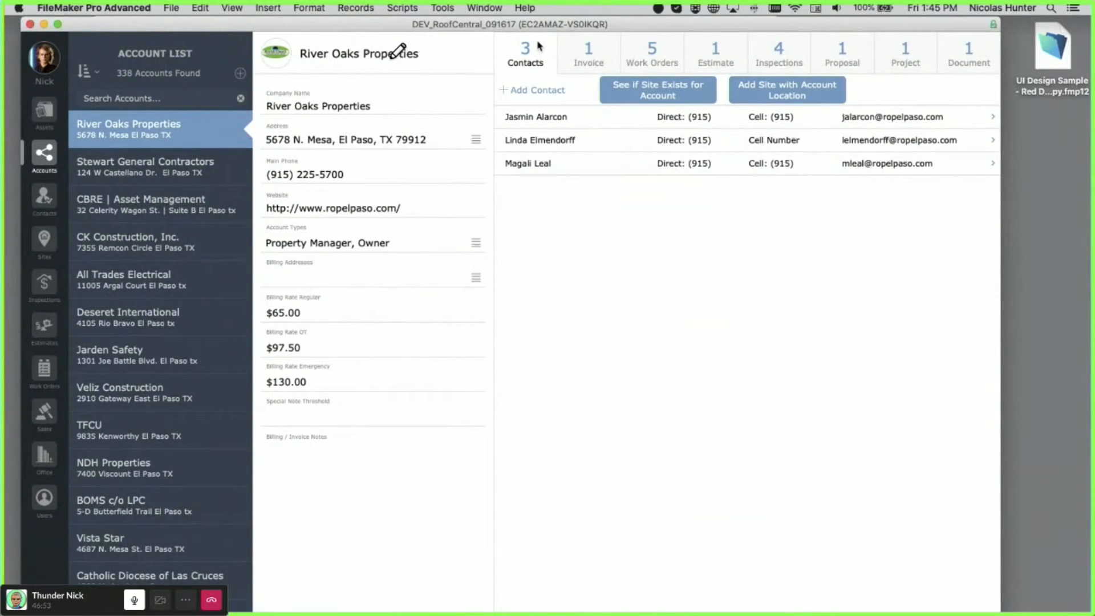
- Review River Oaks Properties' Invoices, Work Orders, Estimate and Contacts tabs
{"action": "left_click", "coordinate": [589, 51]}
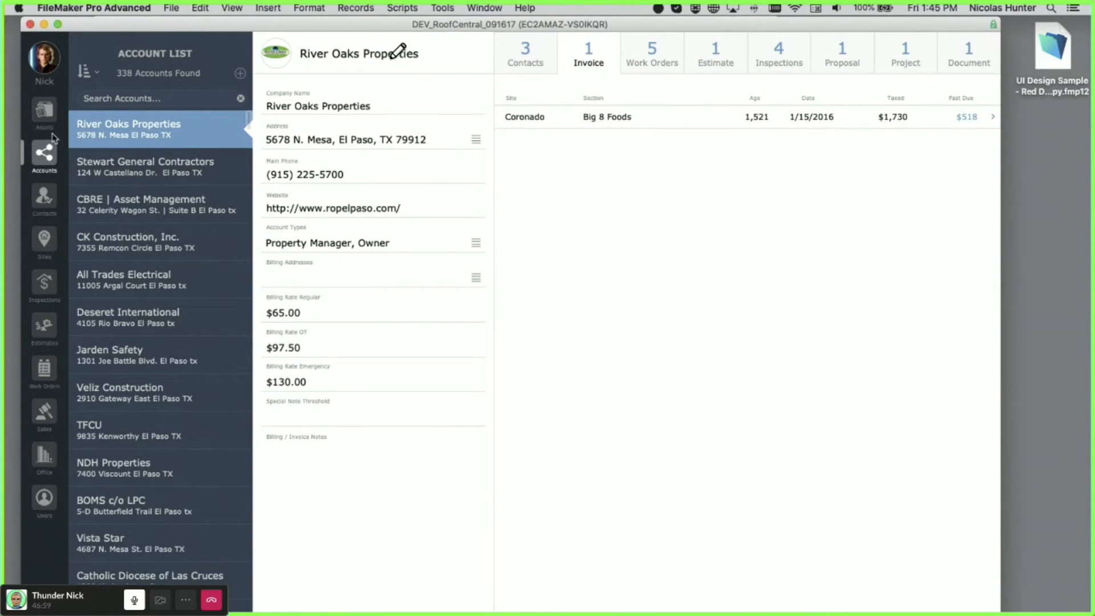
{"action": "left_click", "coordinate": [656, 65]}
{"action": "left_click", "coordinate": [711, 62]}
{"action": "left_click", "coordinate": [545, 60]}
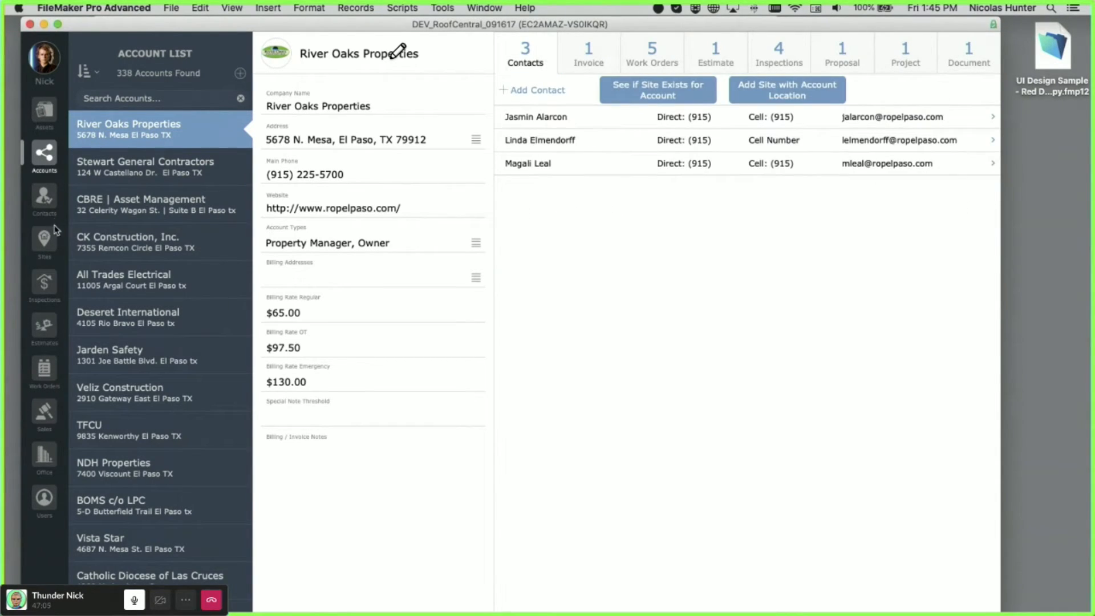
- Open the Contact List and view the contact's Work Orders, Estimates and four Inspections
{"action": "left_click", "coordinate": [46, 204]}
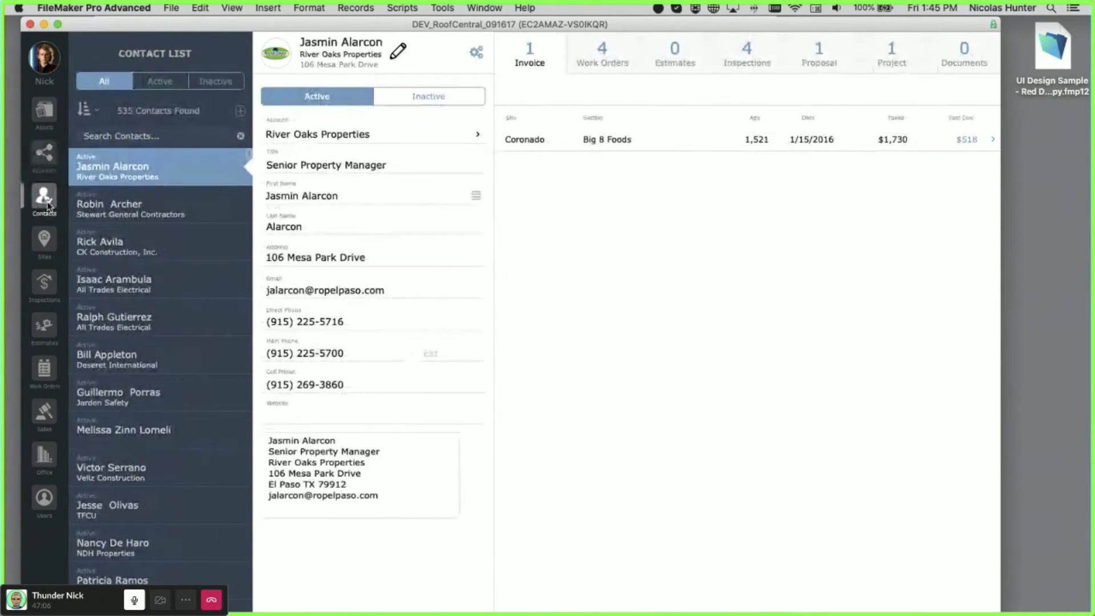
{"action": "left_click", "coordinate": [611, 67]}
{"action": "left_click", "coordinate": [676, 60]}
{"action": "left_click", "coordinate": [741, 57]}
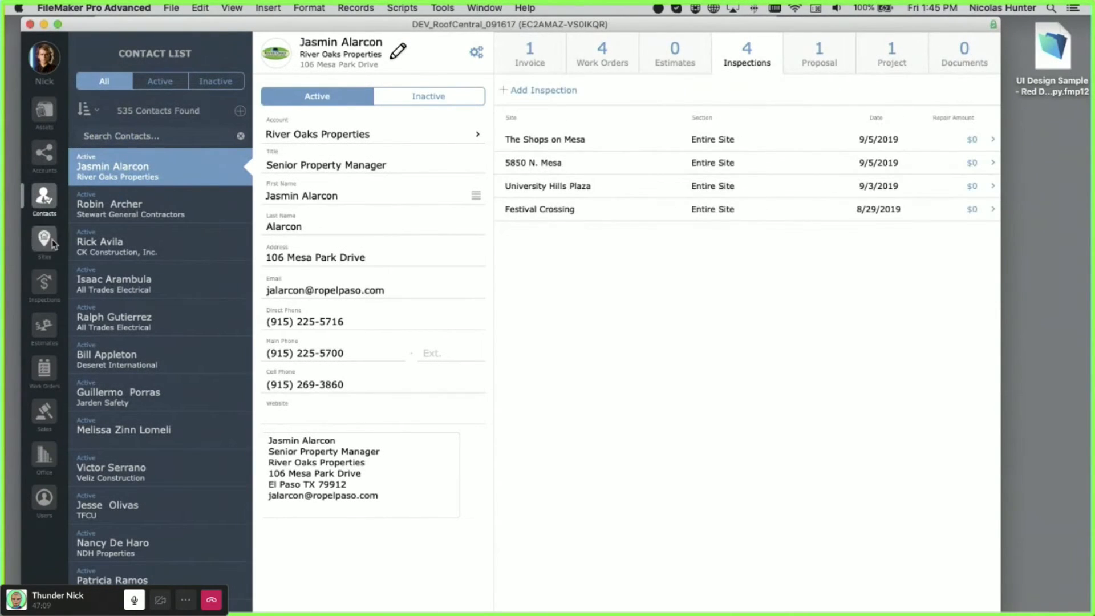
- View the Site List, then the inspection's Assessment, Rating, Hail, Waterproofing and Documents tabs, ending in Work Orders
{"action": "left_click", "coordinate": [45, 239]}
{"action": "left_click", "coordinate": [51, 285]}
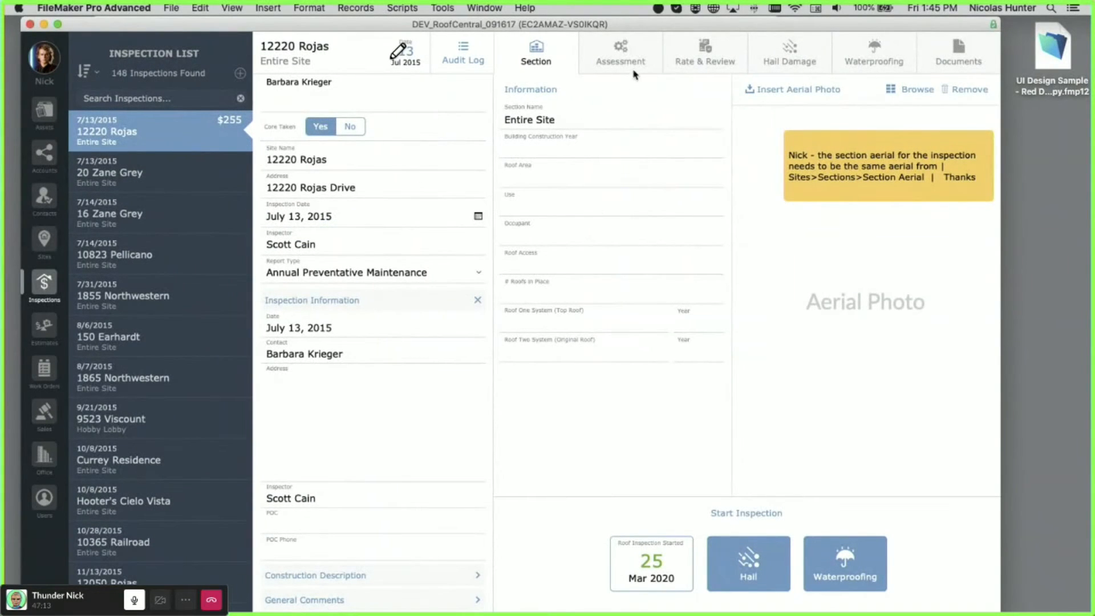
{"action": "left_click", "coordinate": [625, 57]}
{"action": "left_click", "coordinate": [720, 51]}
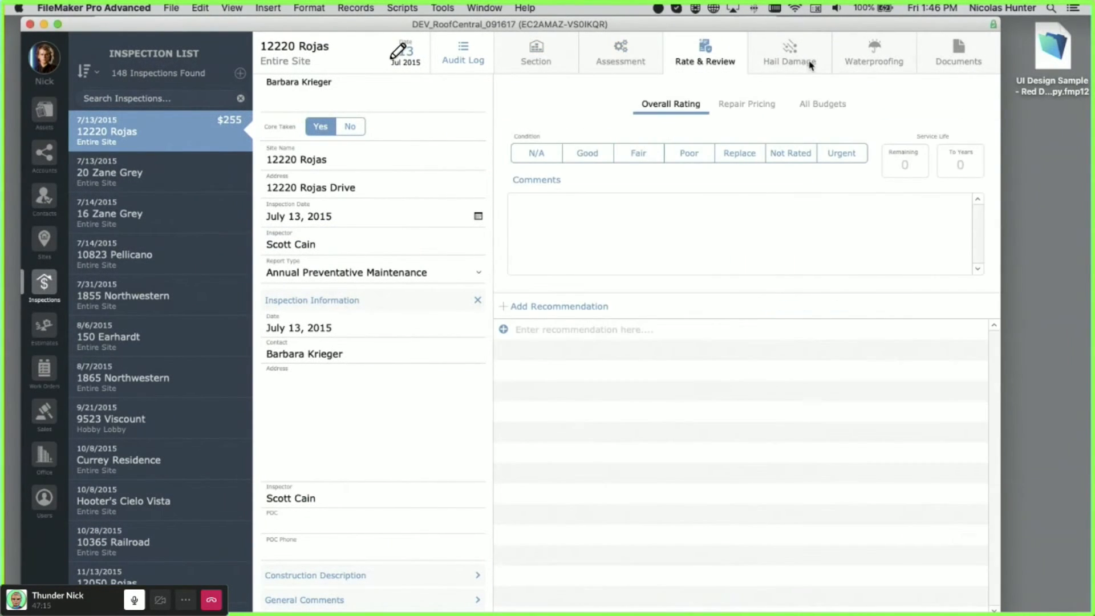
{"action": "left_click", "coordinate": [802, 61]}
{"action": "left_click", "coordinate": [873, 58]}
{"action": "left_click", "coordinate": [941, 62]}
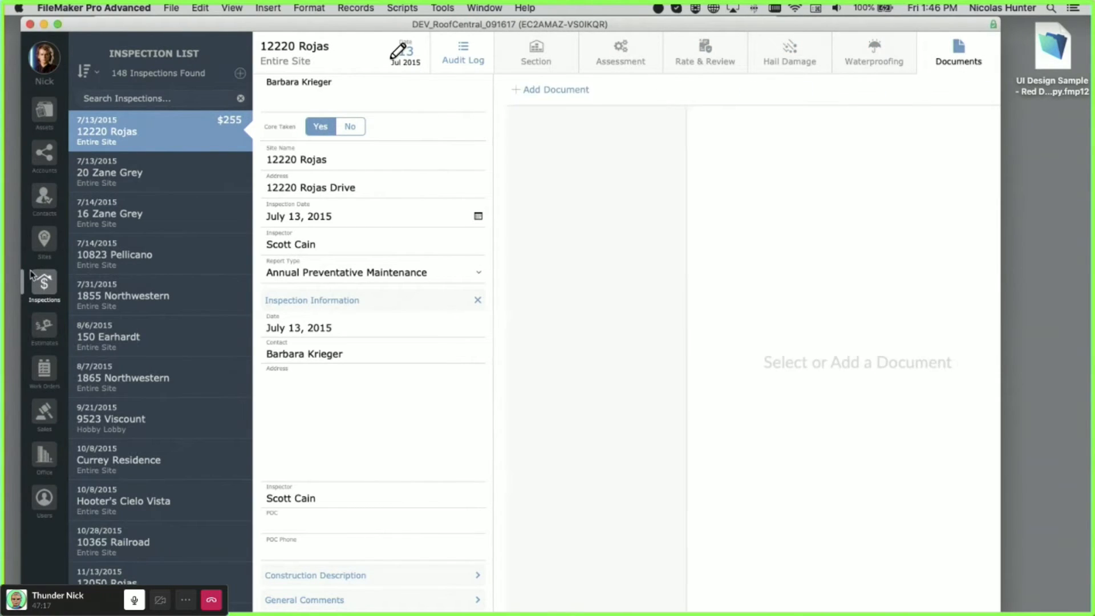
{"action": "left_click", "coordinate": [44, 371]}
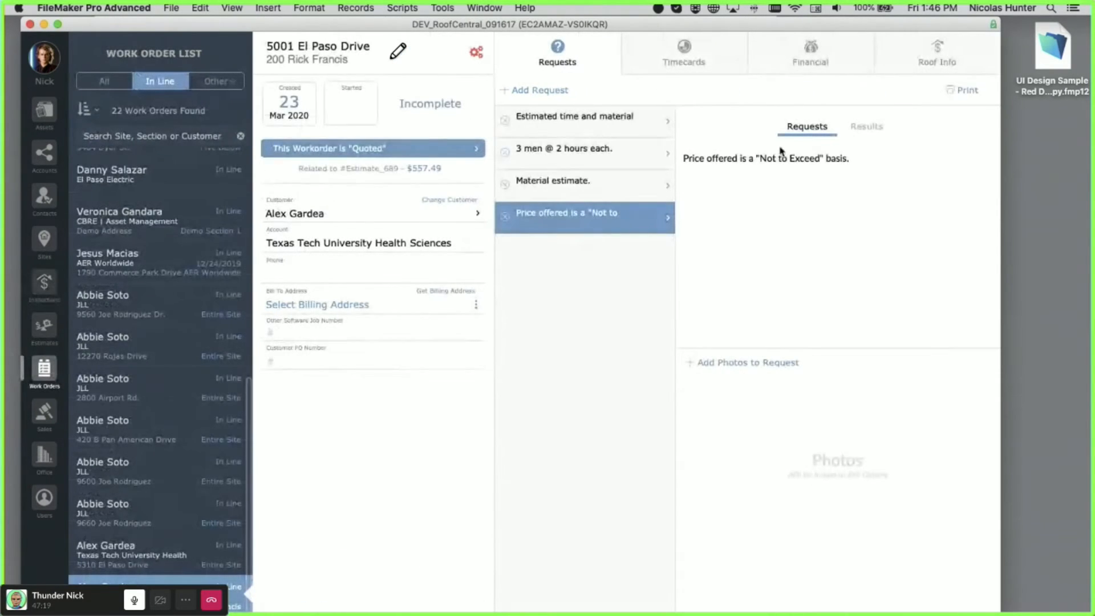
{"action": "left_click", "coordinate": [699, 60]}
{"action": "left_click", "coordinate": [599, 59]}
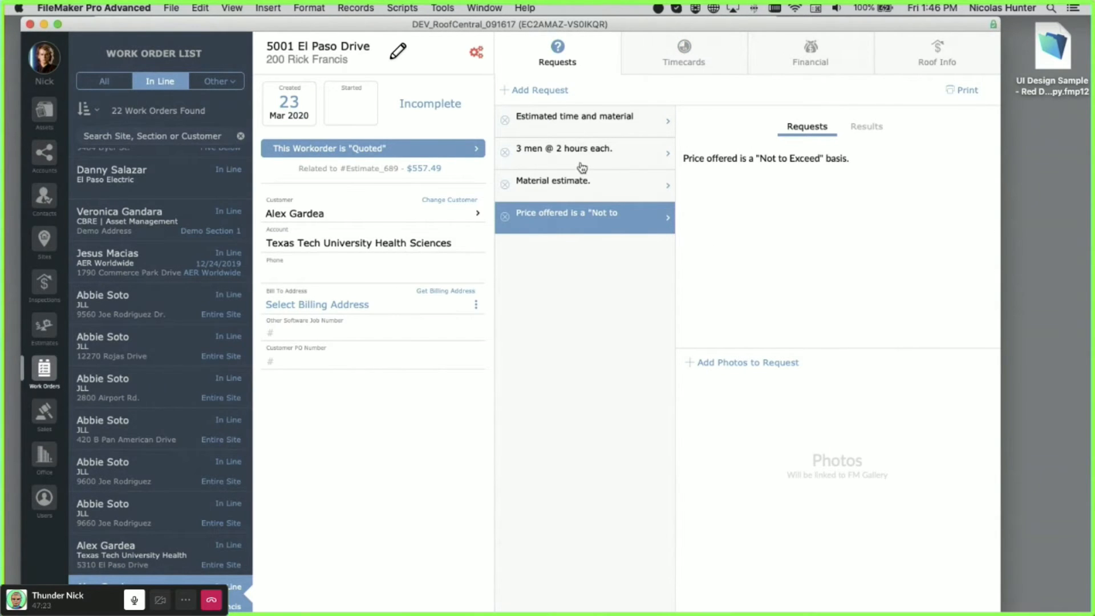
{"action": "key", "text": "super+l"}
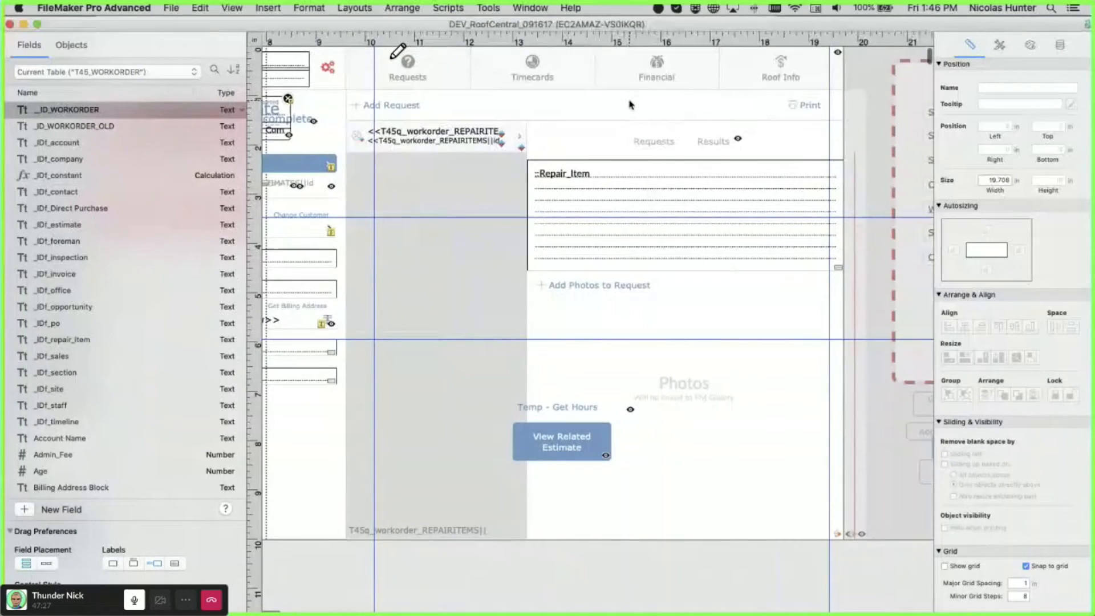
{"action": "left_click", "coordinate": [599, 109]}
{"action": "scroll", "coordinate": [497, 108], "scroll_direction": "left", "scroll_amount": 5}
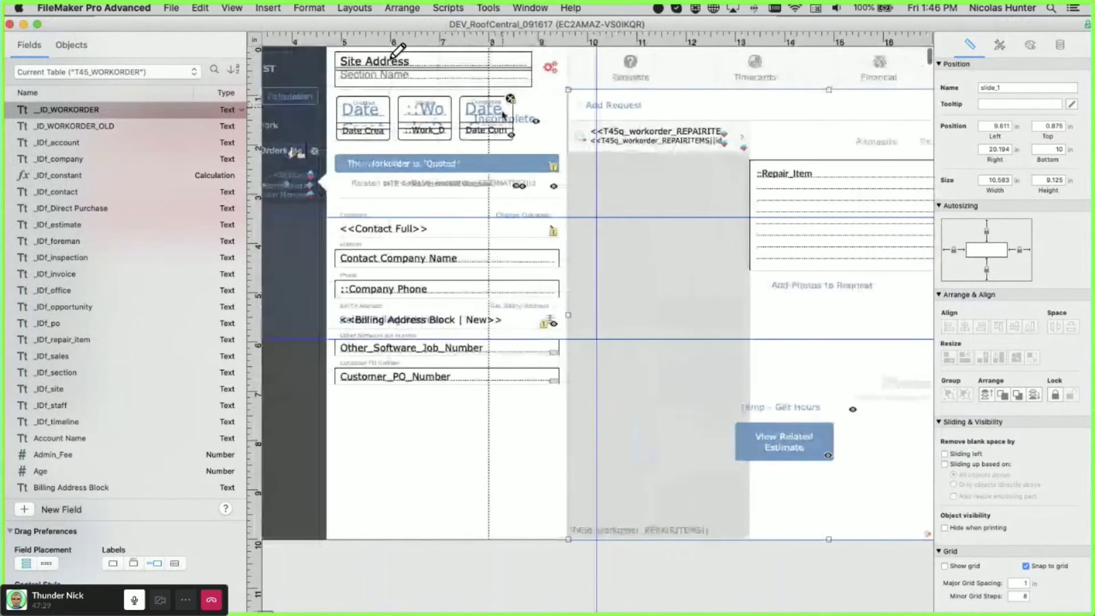
{"action": "scroll", "coordinate": [693, 105], "scroll_direction": "right", "scroll_amount": 2}
{"action": "double_click", "coordinate": [693, 105]}
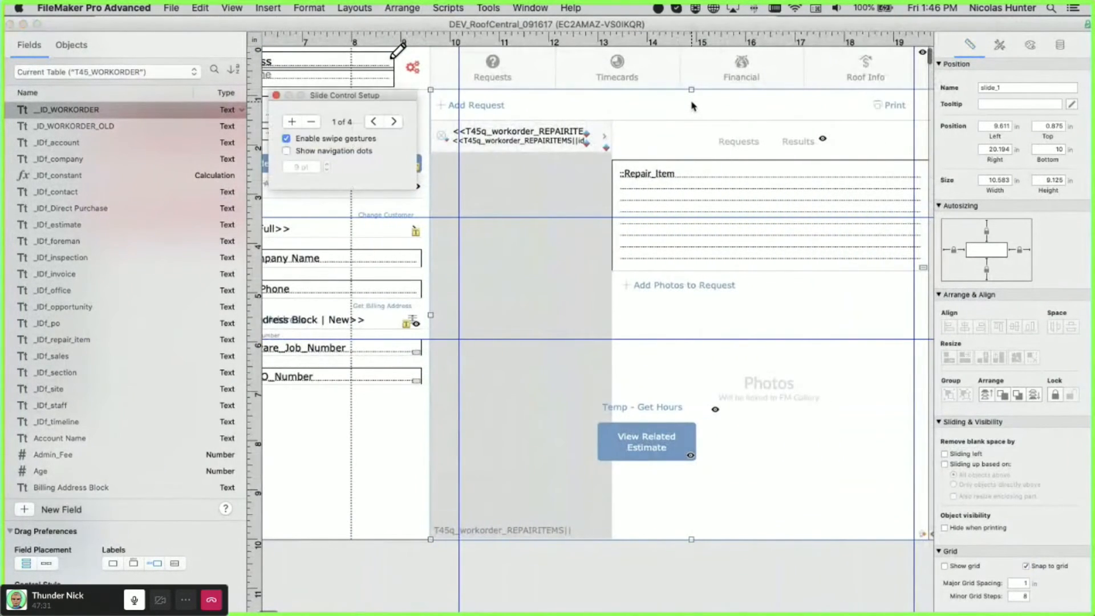
{"action": "scroll", "coordinate": [693, 106], "scroll_direction": "right", "scroll_amount": 2}
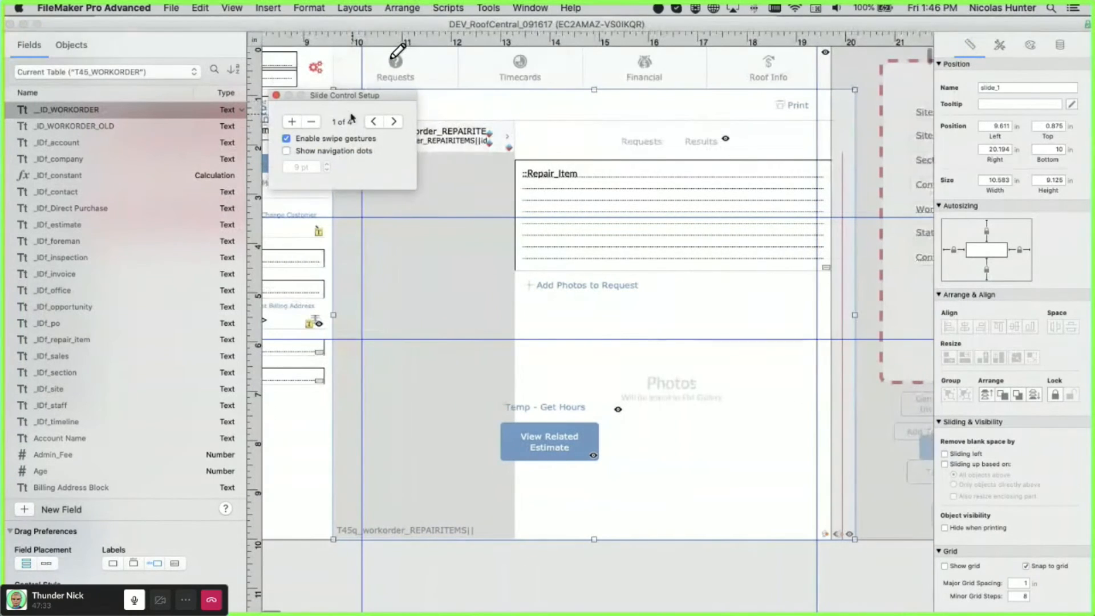
{"action": "left_click_drag", "start_coordinate": [282, 97], "coordinate": [559, 171]}
{"action": "left_click", "coordinate": [553, 168]}
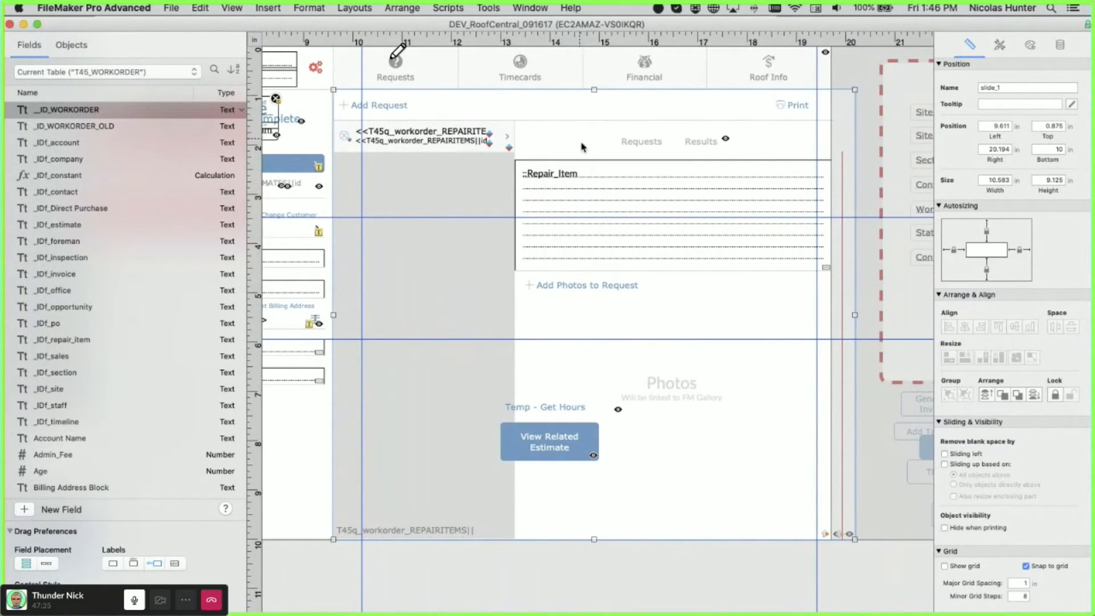
{"action": "left_click", "coordinate": [575, 156]}
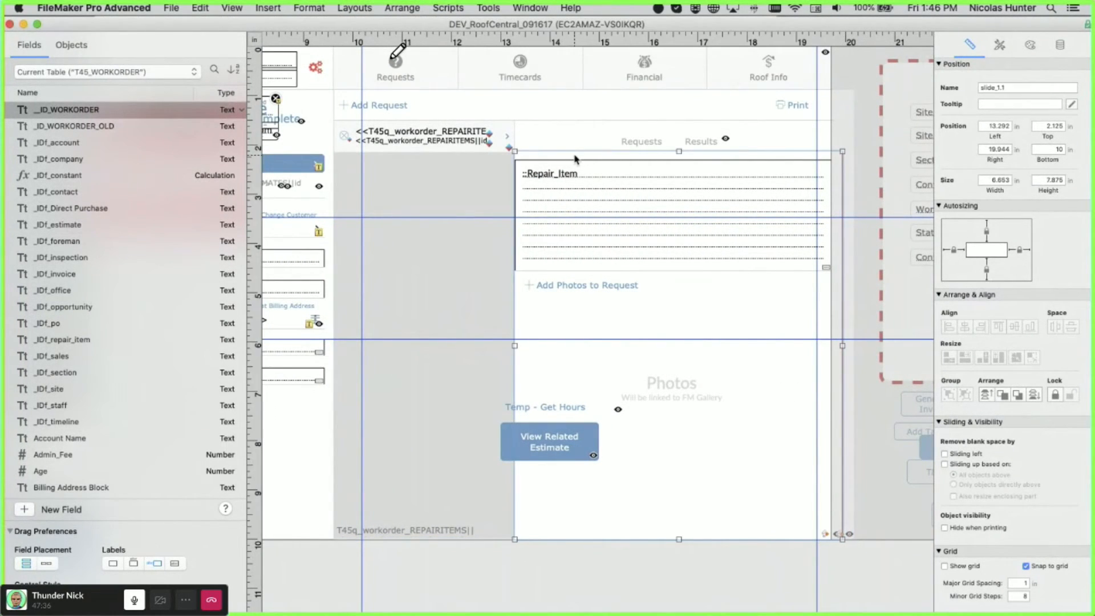
{"action": "left_click", "coordinate": [653, 147]}
{"action": "left_click", "coordinate": [560, 69]}
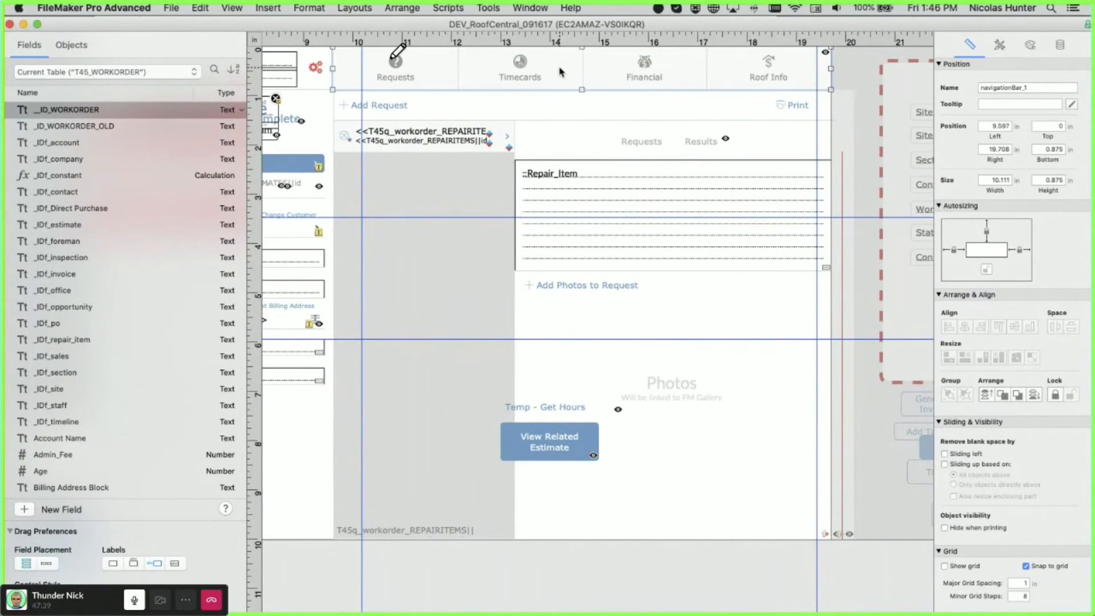
{"action": "left_click", "coordinate": [635, 137]}
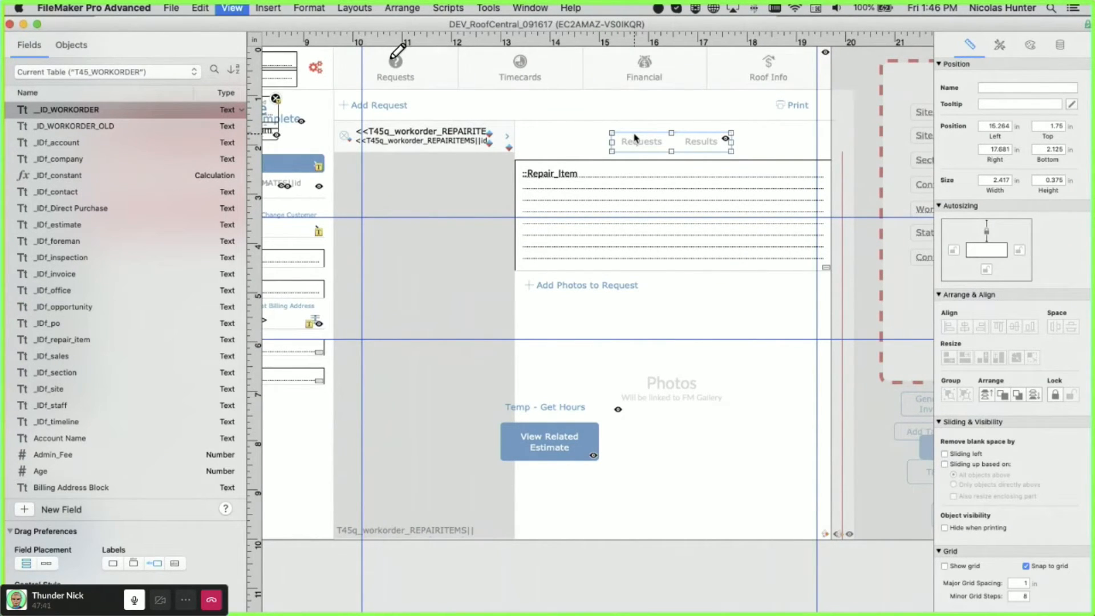
{"action": "key", "text": "super+b"}
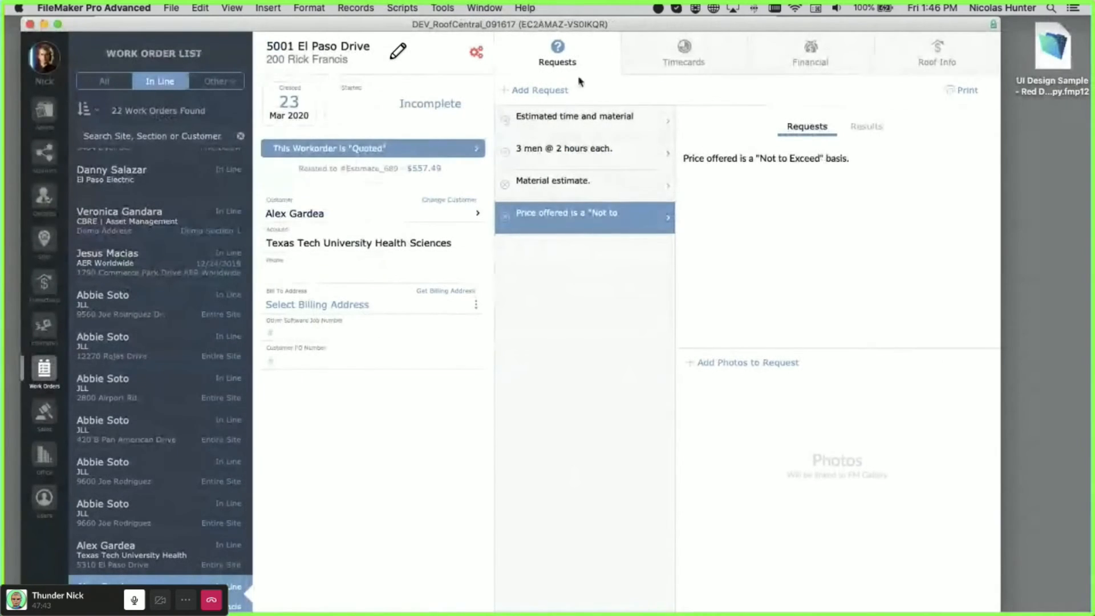
- Cycle the work order through its Timecards, Financial and Roof Info panels
{"action": "left_click", "coordinate": [672, 63]}
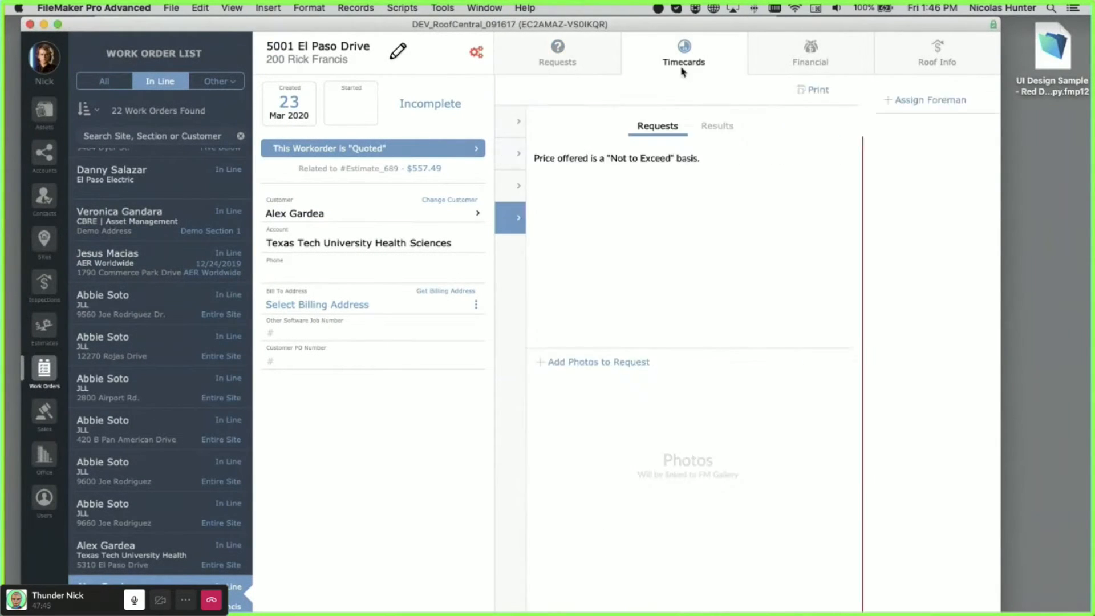
{"action": "left_click", "coordinate": [793, 61]}
{"action": "left_click", "coordinate": [937, 57]}
{"action": "left_click", "coordinate": [557, 54]}
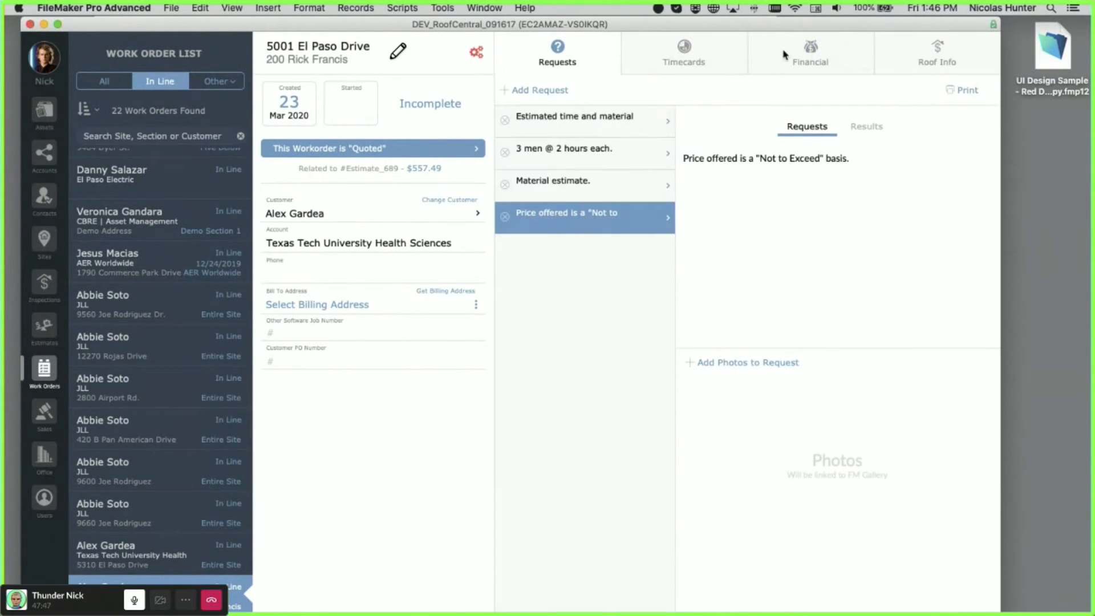
{"action": "left_click", "coordinate": [822, 64]}
- Review the Financial section's Purchases, Change Orders, Materials and invoicing totals
{"action": "left_click", "coordinate": [715, 97]}
{"action": "left_click", "coordinate": [790, 97]}
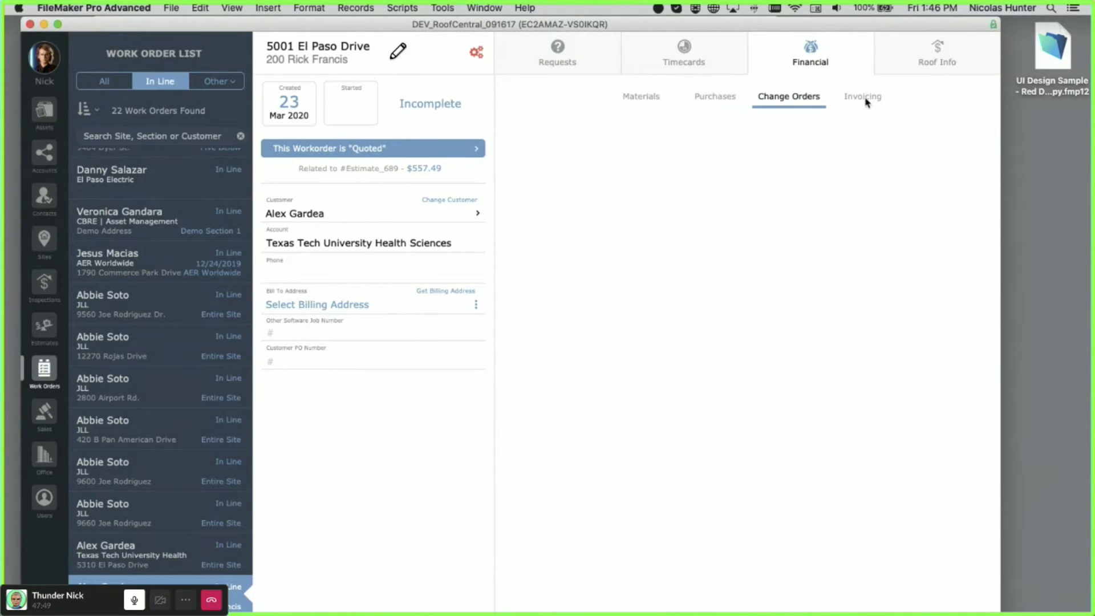
{"action": "left_click", "coordinate": [715, 96]}
{"action": "left_click", "coordinate": [651, 97]}
{"action": "left_click", "coordinate": [710, 69]}
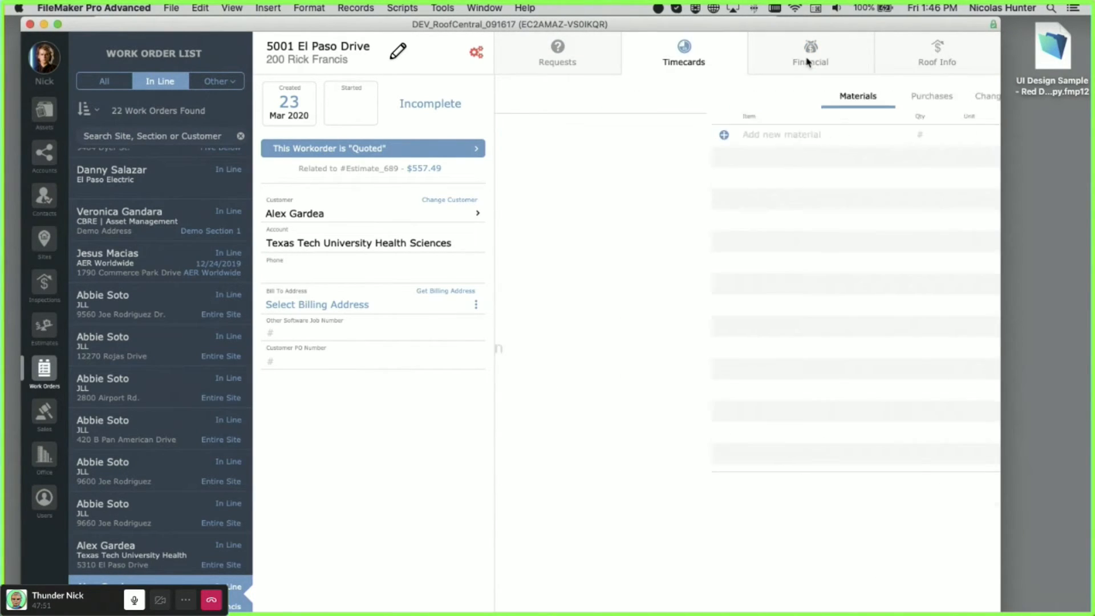
{"action": "left_click", "coordinate": [798, 66]}
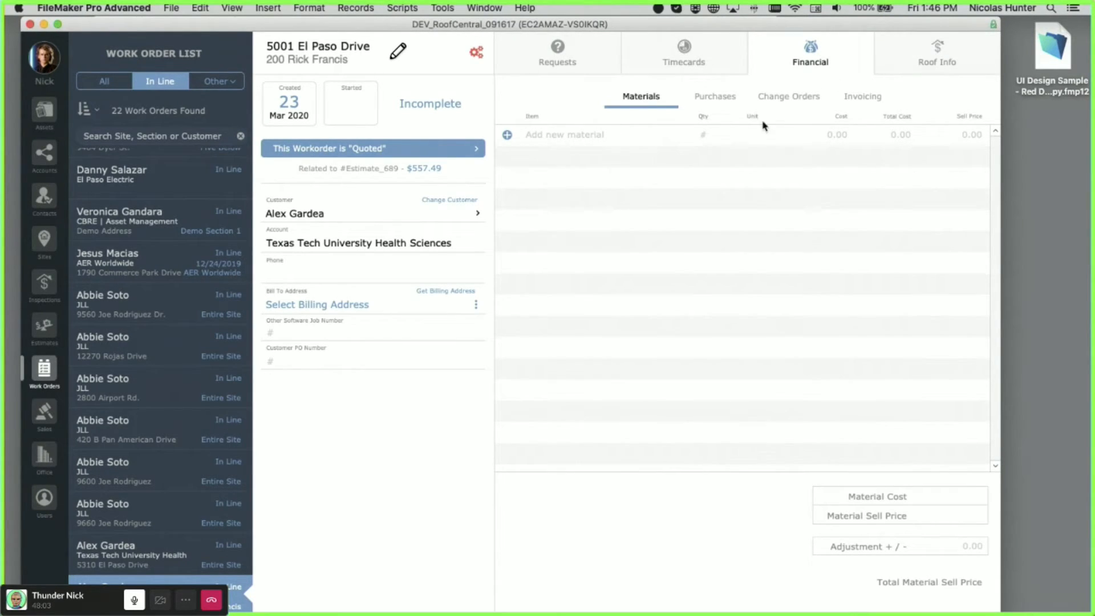
{"action": "left_click", "coordinate": [789, 97]}
{"action": "left_click", "coordinate": [884, 99]}
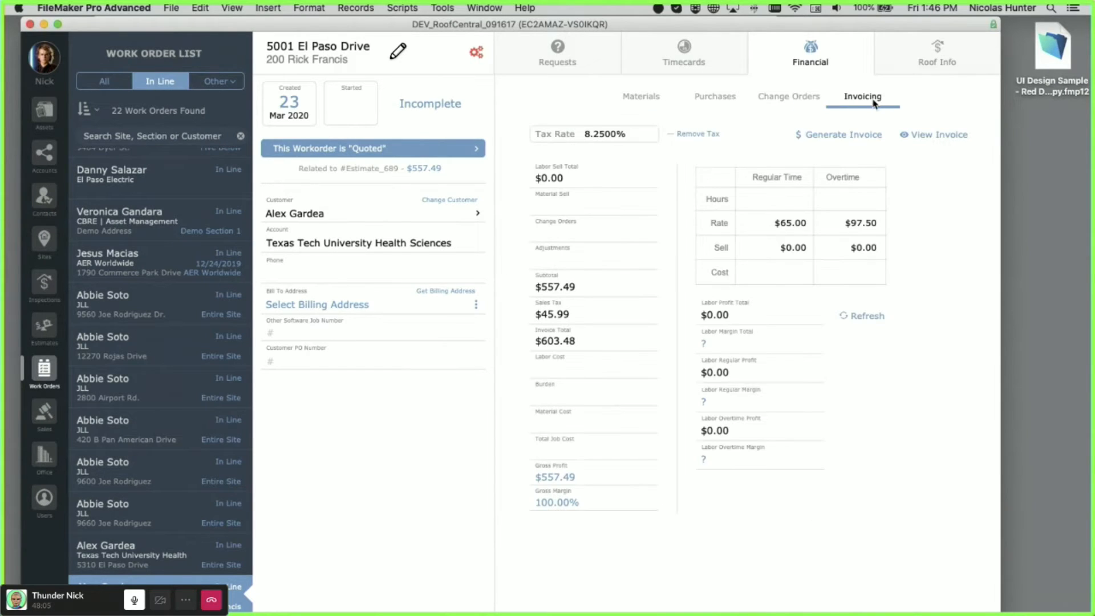
{"action": "left_click", "coordinate": [642, 101]}
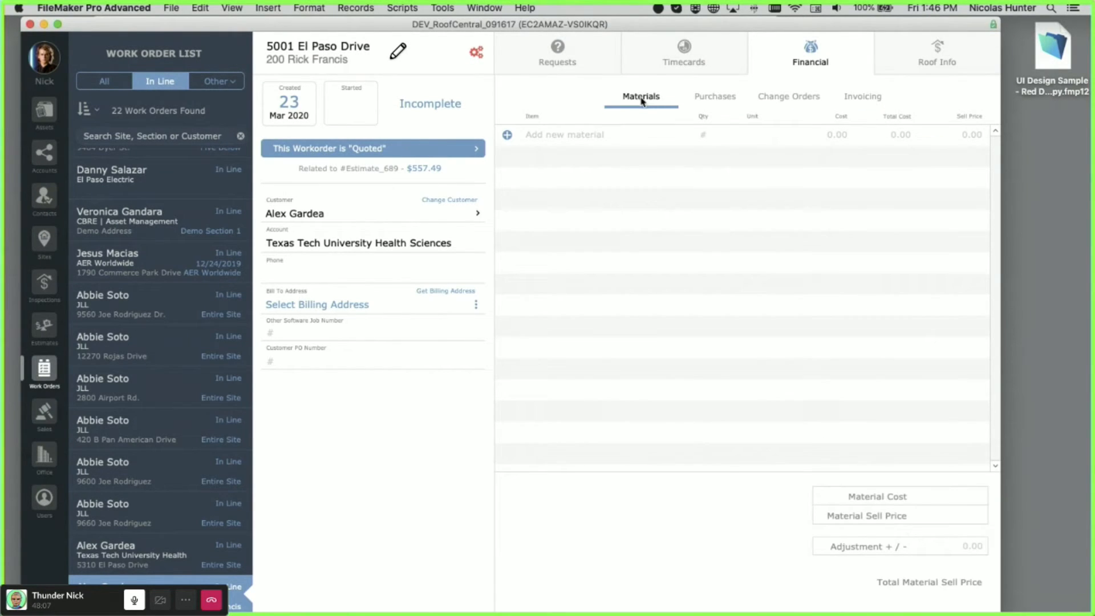
- View the Requests list: Estimated time and material, 3 men @ 2 hours each, and Material estimate
{"action": "left_click", "coordinate": [646, 67]}
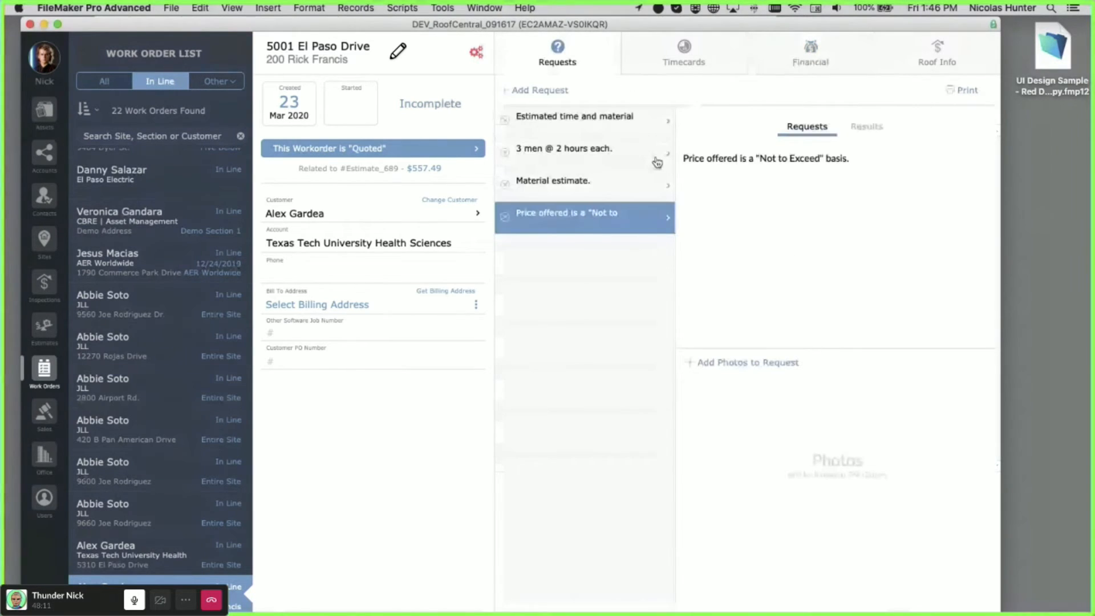
{"action": "left_click", "coordinate": [586, 121]}
{"action": "left_click", "coordinate": [588, 149]}
{"action": "left_click", "coordinate": [589, 183]}
{"action": "left_click", "coordinate": [591, 220]}
{"action": "left_click", "coordinate": [588, 152]}
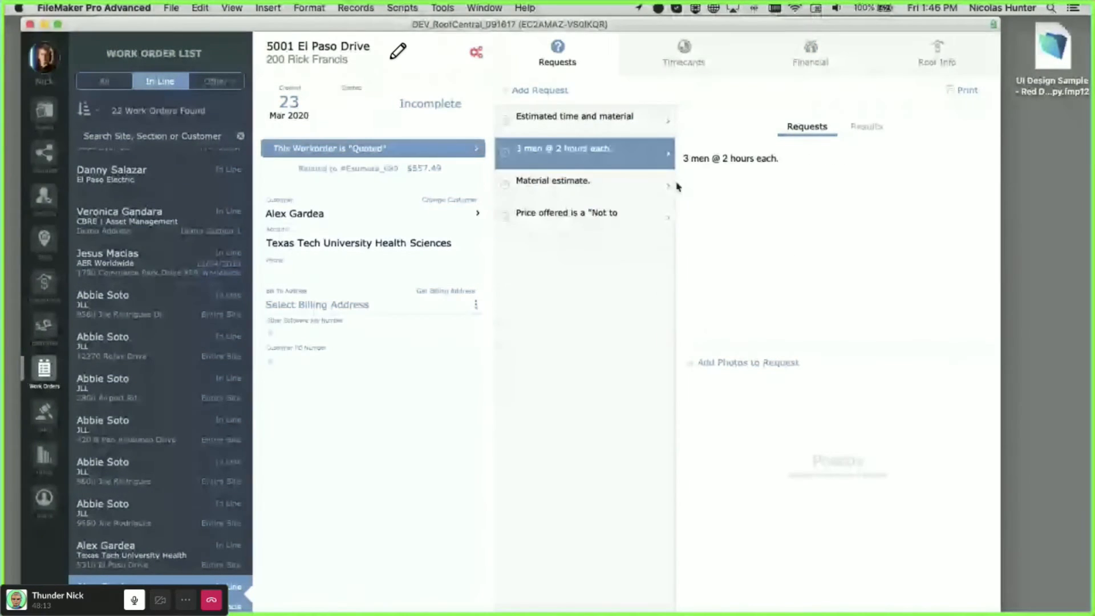
{"action": "left_click", "coordinate": [864, 127]}
{"action": "left_click", "coordinate": [822, 126]}
- Browse the Roof Info section, warranty, documents and aerial view panels
{"action": "left_click", "coordinate": [936, 64]}
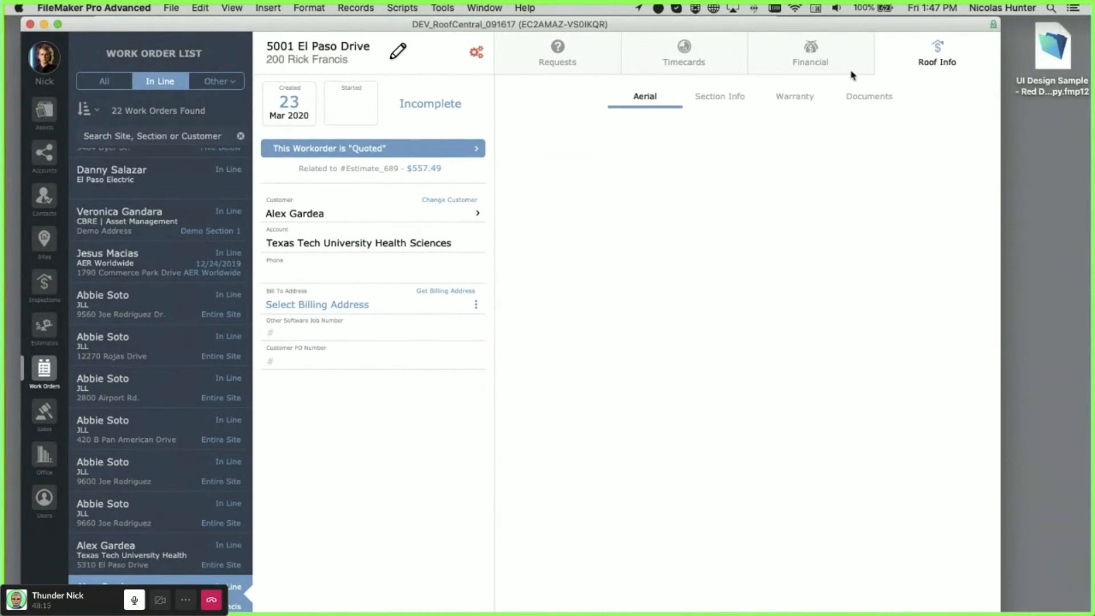
{"action": "left_click", "coordinate": [741, 97]}
{"action": "left_click", "coordinate": [795, 97]}
{"action": "left_click", "coordinate": [878, 97]}
{"action": "left_click", "coordinate": [792, 105]}
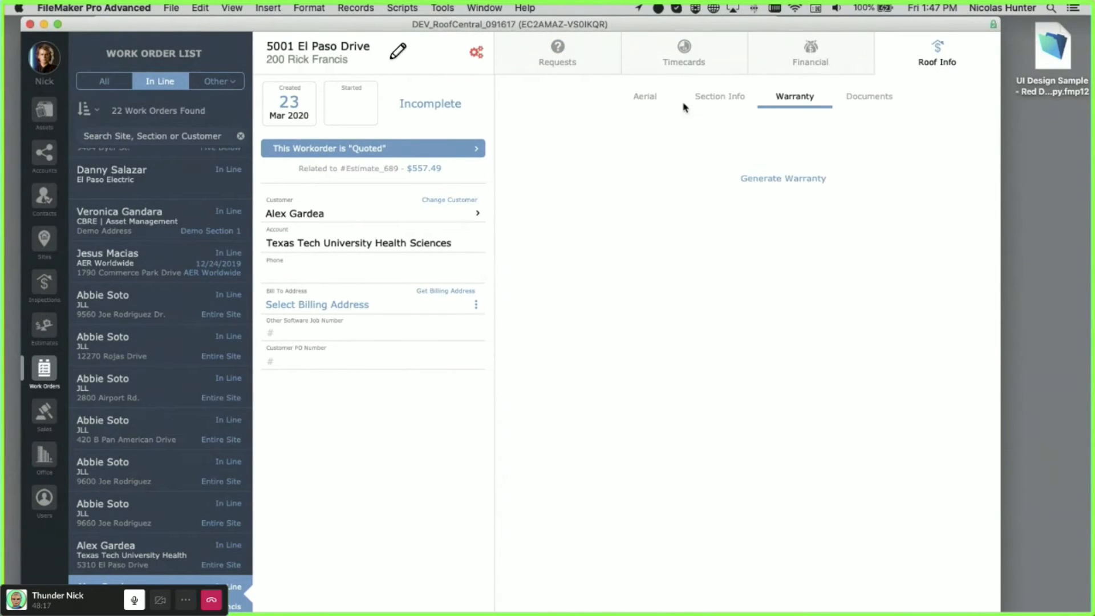
{"action": "left_click", "coordinate": [662, 105]}
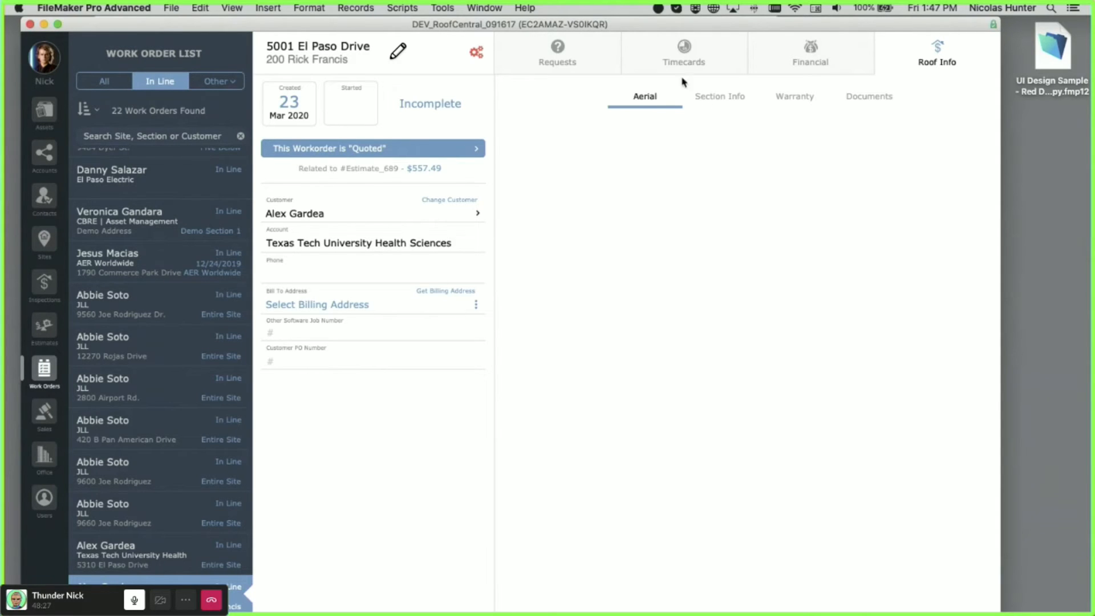
- Move RoofCentral aside and show the UI Design Sample's Simple Objects layout
{"action": "left_click_drag", "start_coordinate": [607, 28], "coordinate": [446, 345]}
{"action": "left_click", "coordinate": [442, 227]}
{"action": "left_click", "coordinate": [219, 114]}
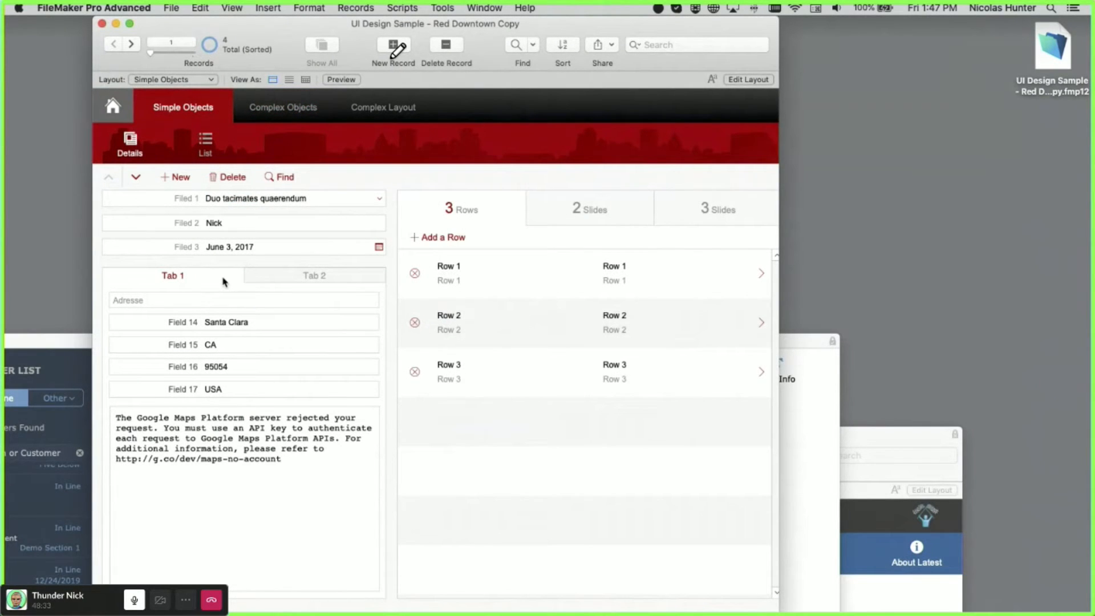
{"action": "left_click", "coordinate": [824, 388]}
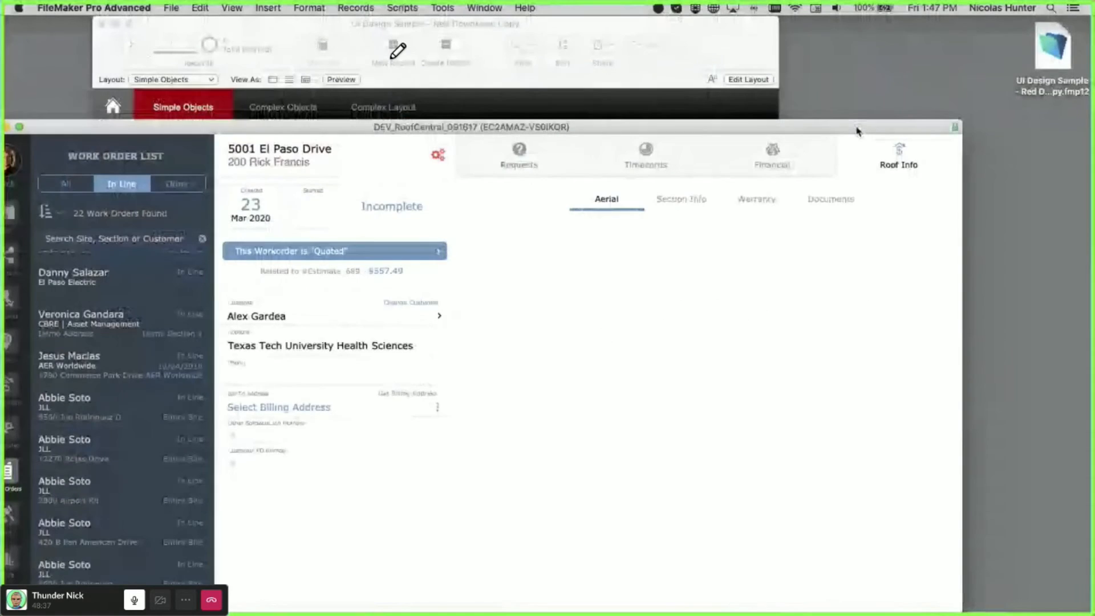
- Flip through the Roof Info section, warranty and documents sub-tabs, then return to Requests
{"action": "left_click", "coordinate": [719, 113]}
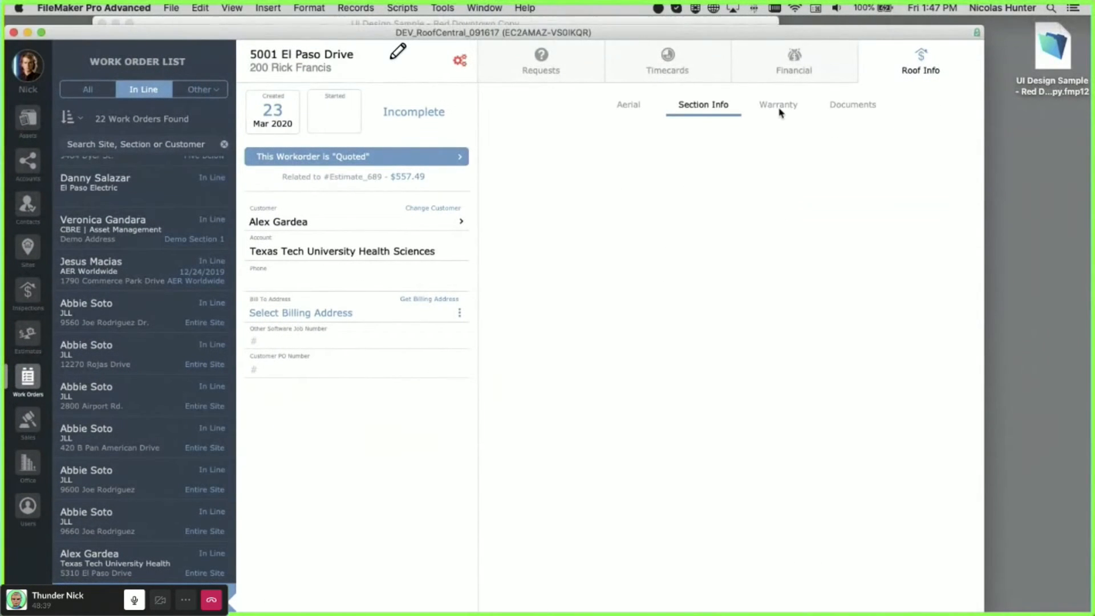
{"action": "left_click", "coordinate": [780, 111]}
{"action": "left_click", "coordinate": [852, 112]}
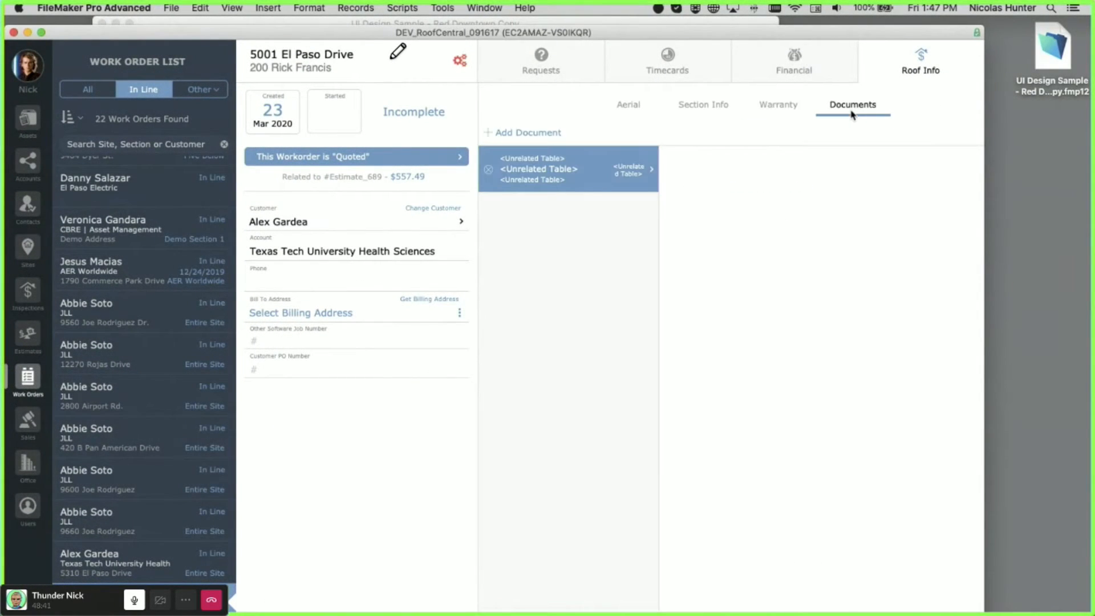
{"action": "left_click", "coordinate": [590, 68]}
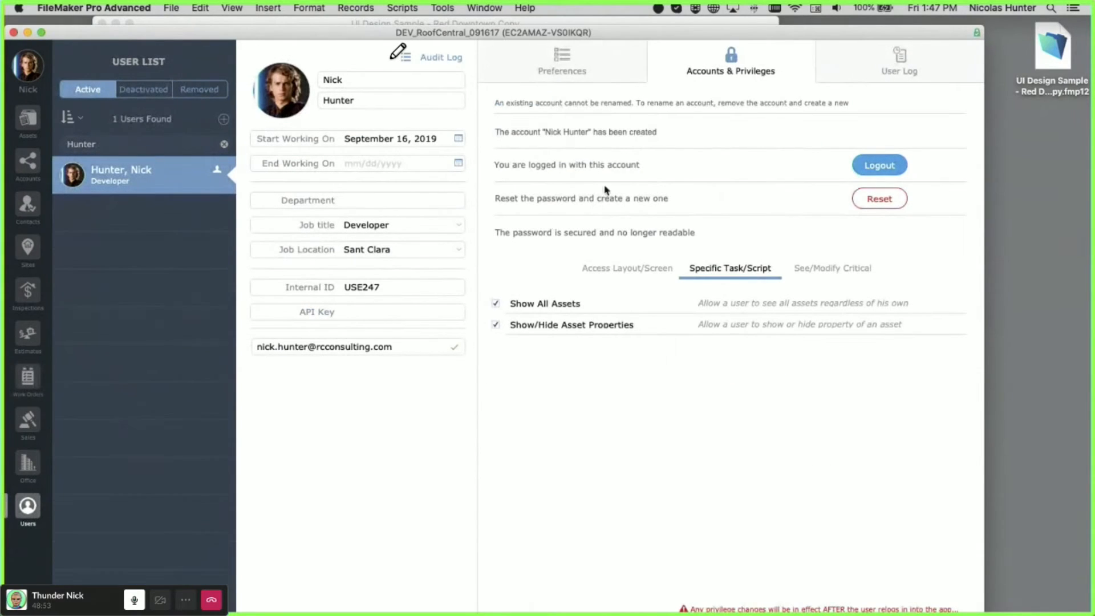
- View the user's Preferences, Accounts & Privileges and sign-in/sign-out User Log
{"action": "left_click", "coordinate": [617, 48]}
{"action": "left_click", "coordinate": [705, 56]}
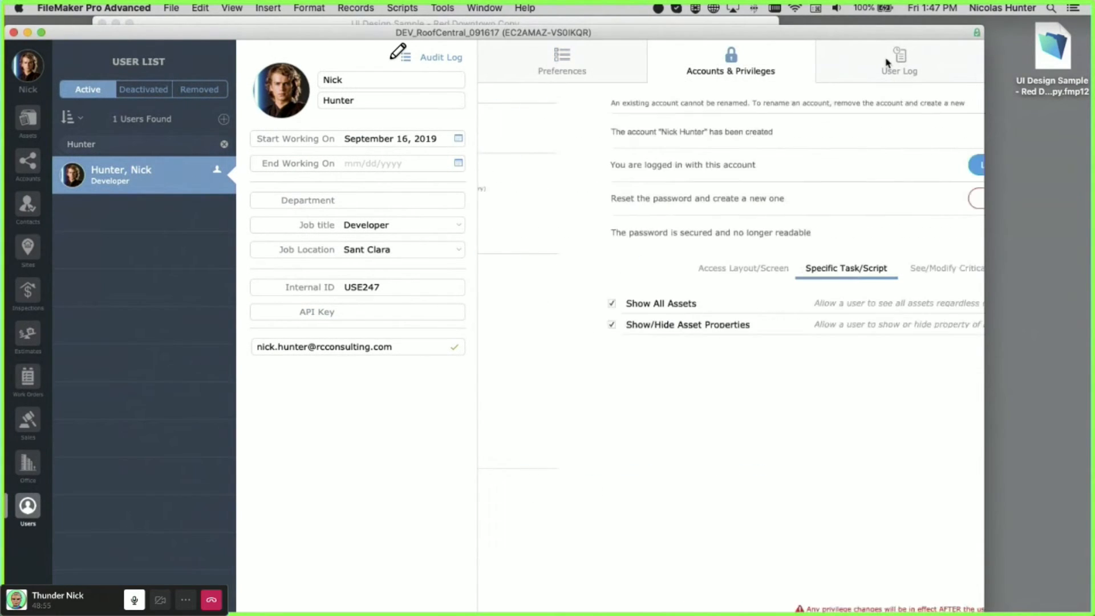
{"action": "left_click", "coordinate": [899, 62]}
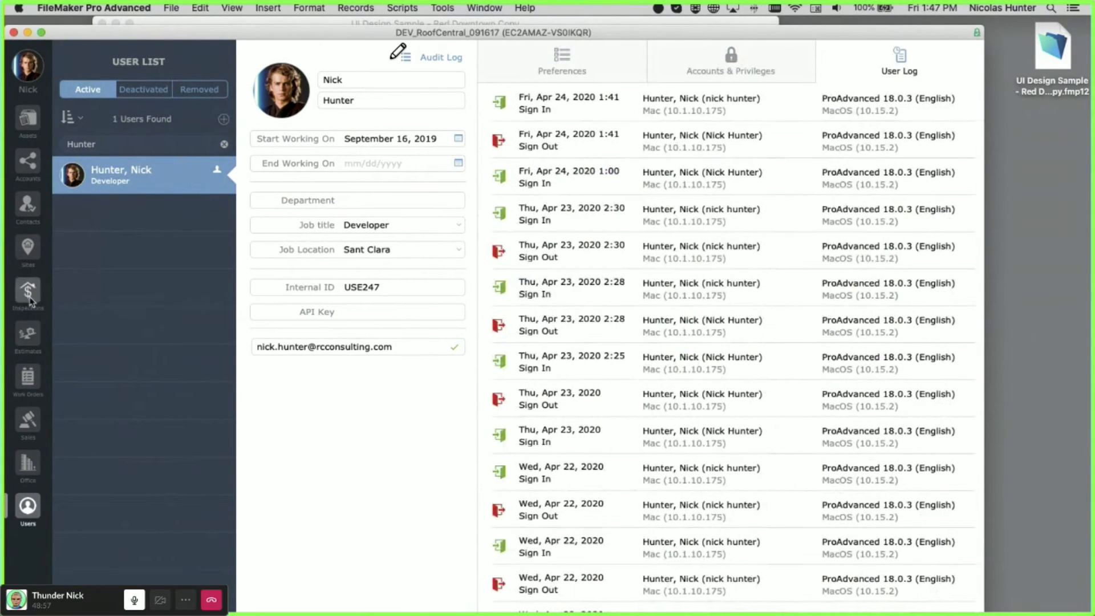
- Open the inspection's Assessment through Documents tabs, collapse Inspection Information, and restore the status toolbar
{"action": "left_click", "coordinate": [25, 296]}
{"action": "left_click", "coordinate": [628, 66]}
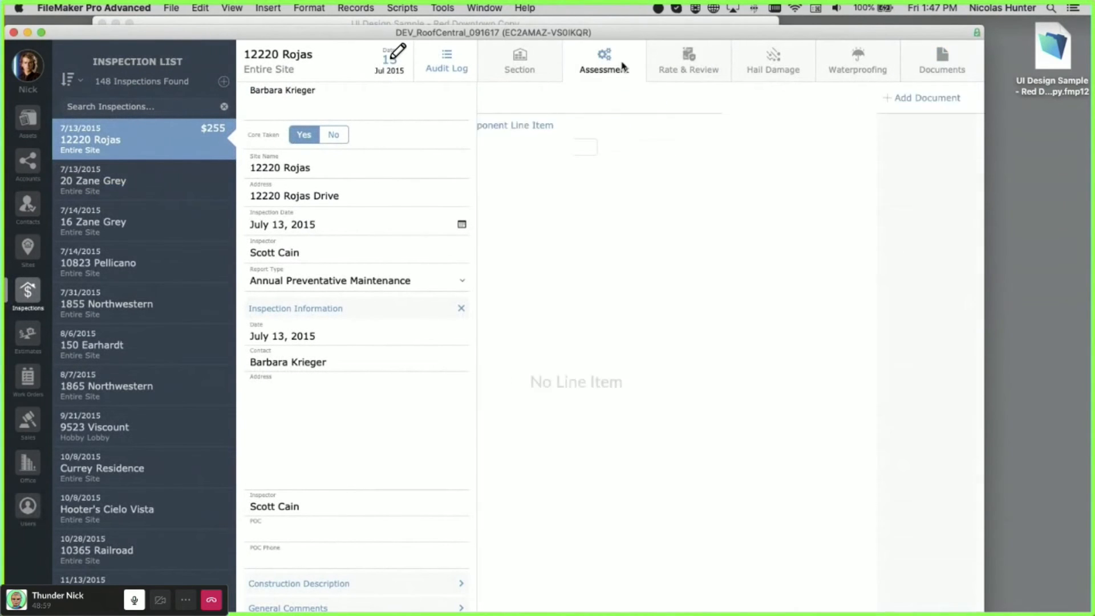
{"action": "left_click", "coordinate": [530, 59]}
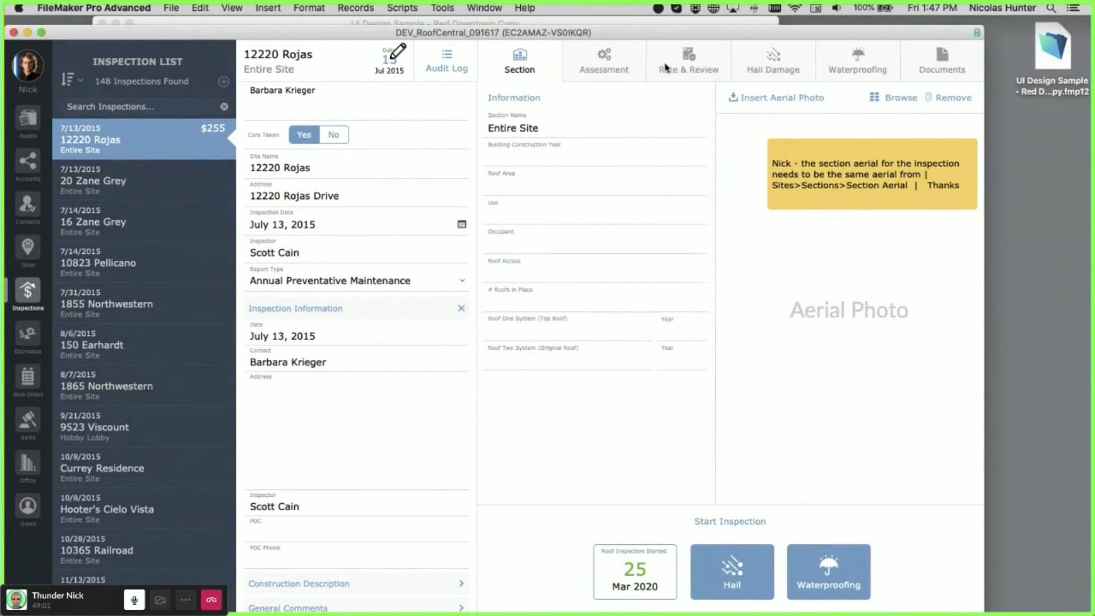
{"action": "left_click", "coordinate": [774, 62]}
{"action": "left_click", "coordinate": [856, 64]}
{"action": "left_click", "coordinate": [913, 64]}
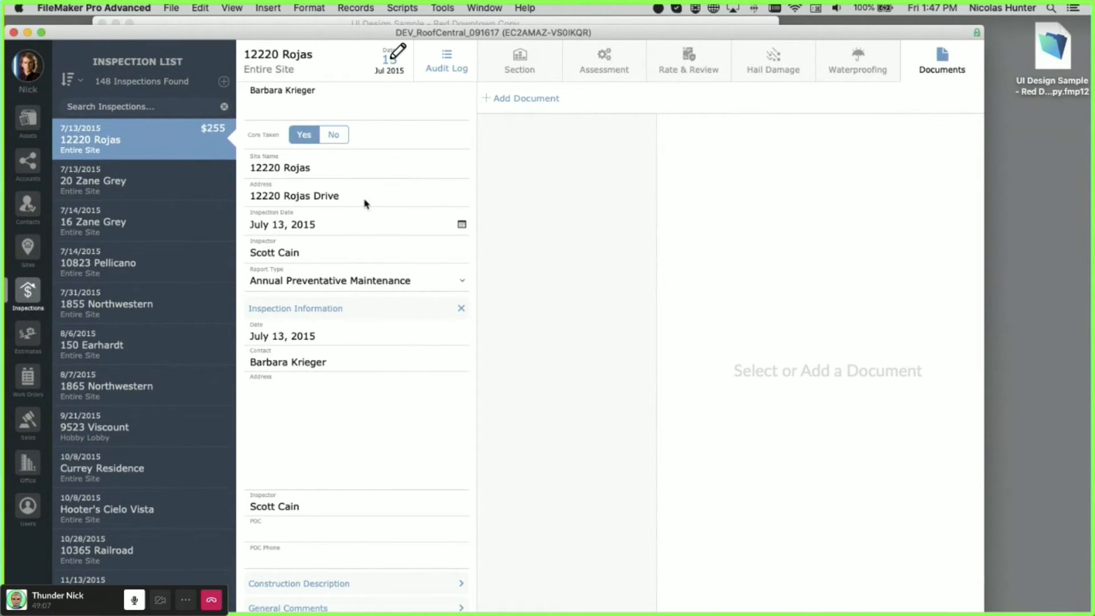
{"action": "left_click", "coordinate": [381, 308]}
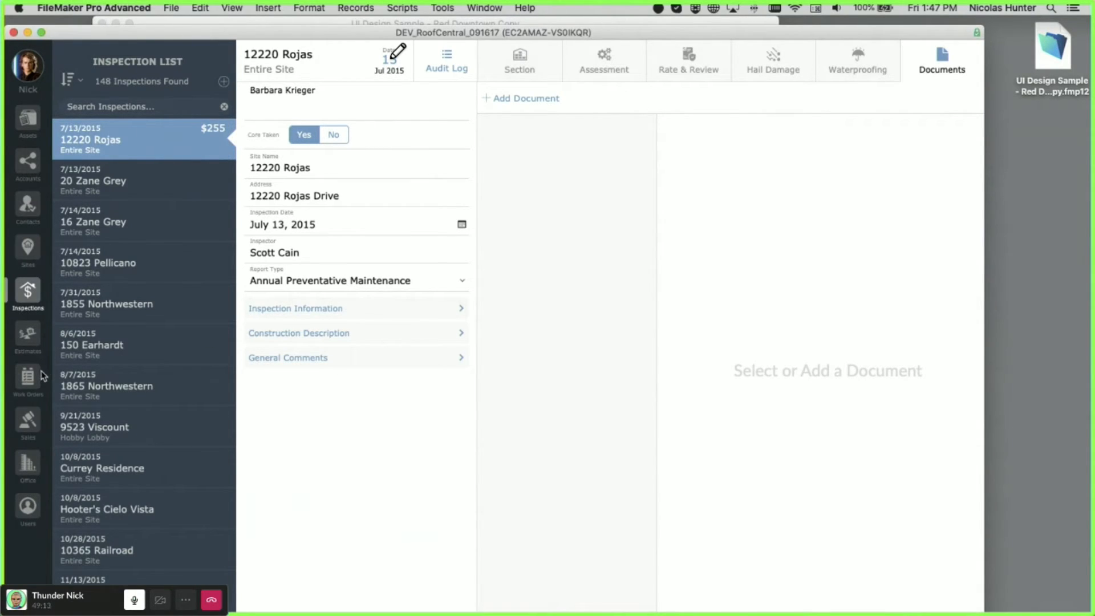
{"action": "key", "text": "super+alt+s"}
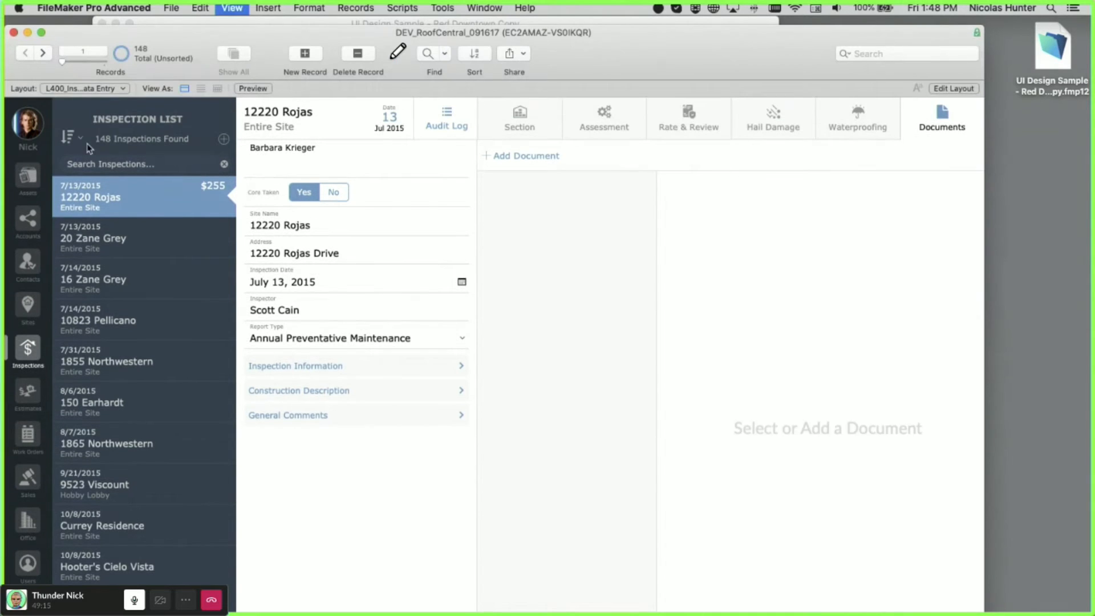
- Switch RoofCentral to the L900_Projects Data Entry layout with the status toolbar hidden
{"action": "left_click", "coordinate": [72, 90]}
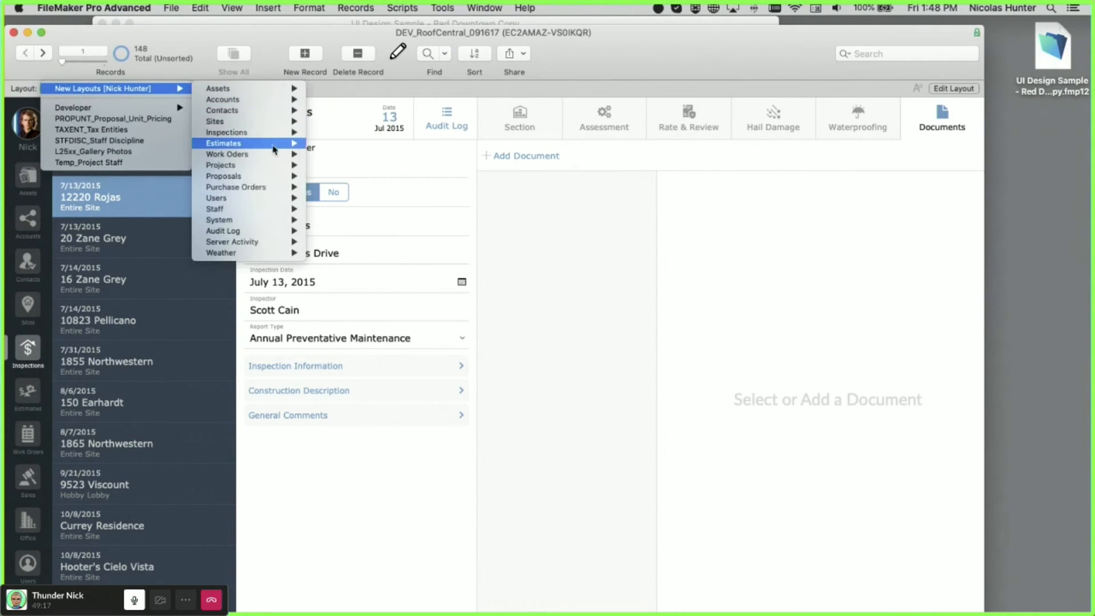
{"action": "mouse_move", "coordinate": [275, 165]}
{"action": "left_click", "coordinate": [333, 167]}
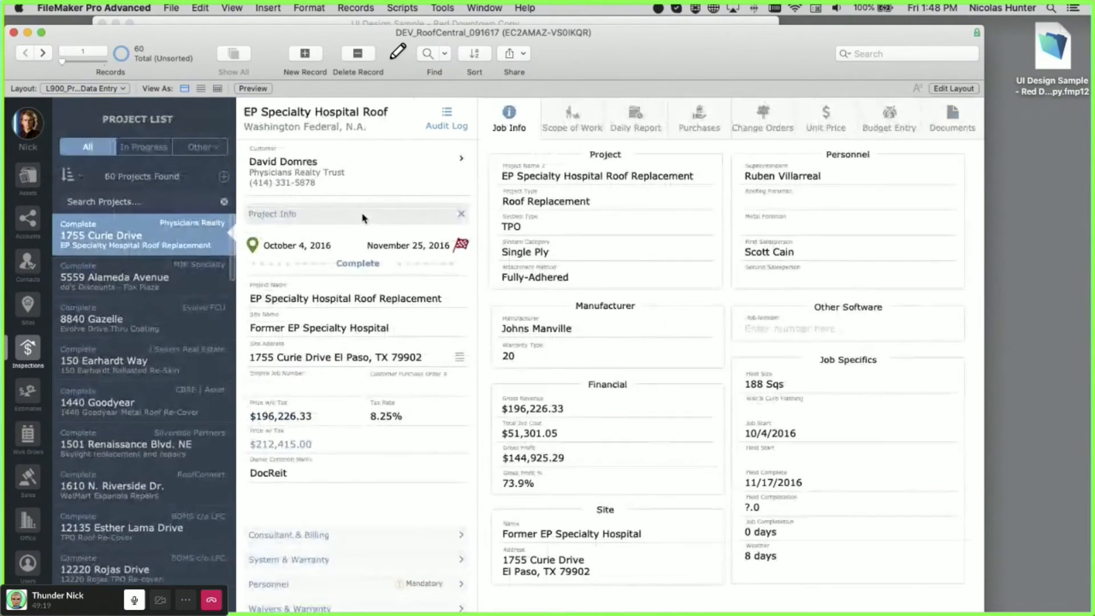
{"action": "key", "text": "super+alt+s"}
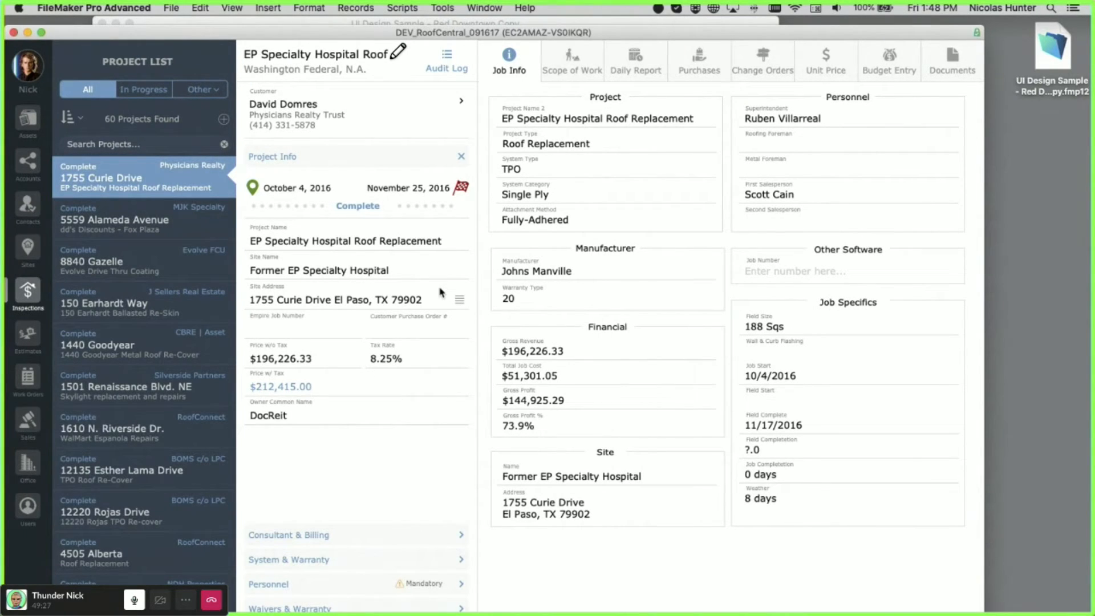
{"action": "left_click_drag", "start_coordinate": [311, 30], "coordinate": [320, 22]}
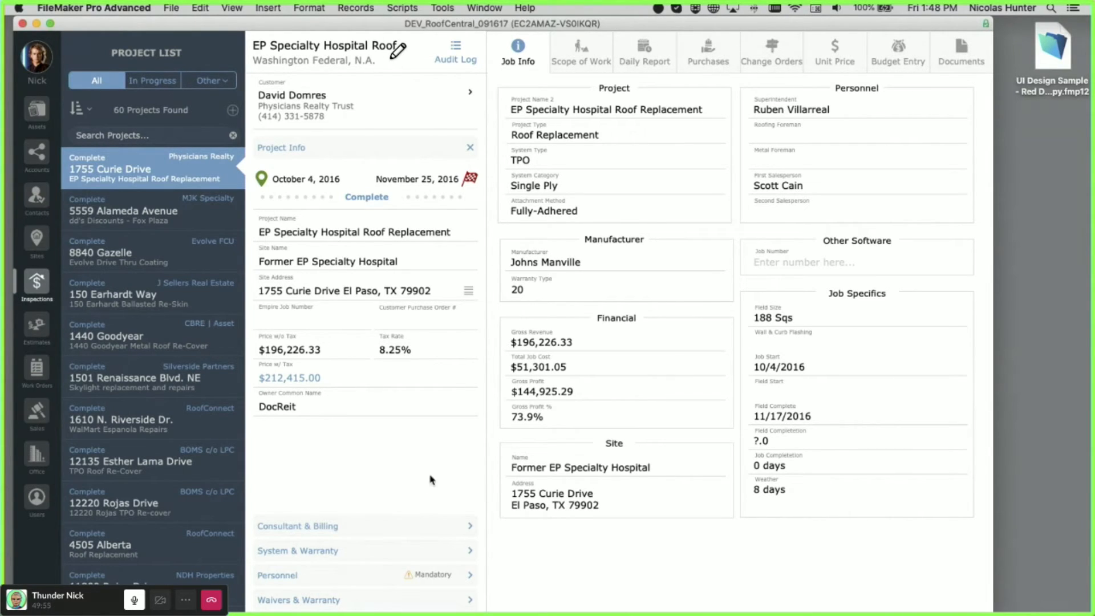
- Expand the sidebar sections: Consultant & Billing, System & Warranty, Personnel, Waivers & Warranty, Project Info
{"action": "left_click", "coordinate": [421, 527]}
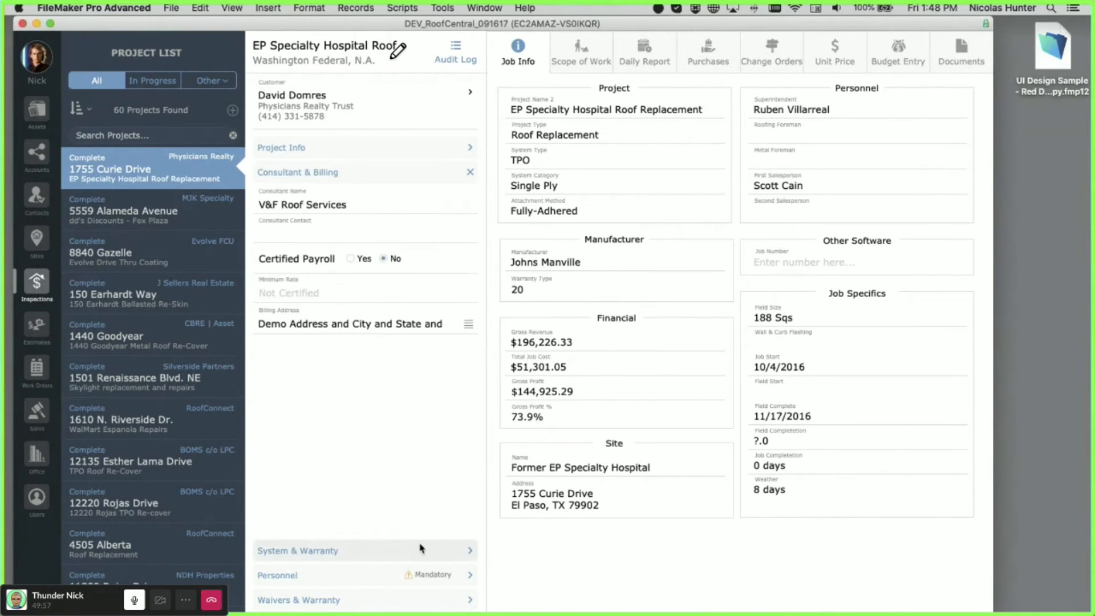
{"action": "left_click", "coordinate": [422, 549]}
{"action": "left_click", "coordinate": [341, 576]}
{"action": "left_click", "coordinate": [355, 602]}
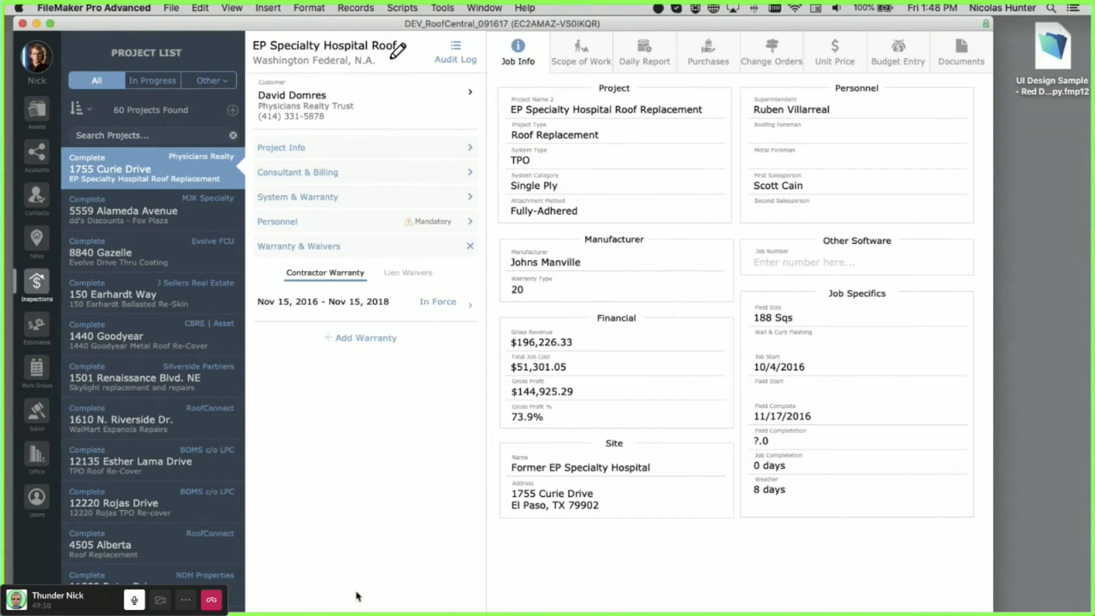
{"action": "left_click", "coordinate": [352, 194]}
{"action": "left_click", "coordinate": [352, 172]}
{"action": "left_click", "coordinate": [352, 149]}
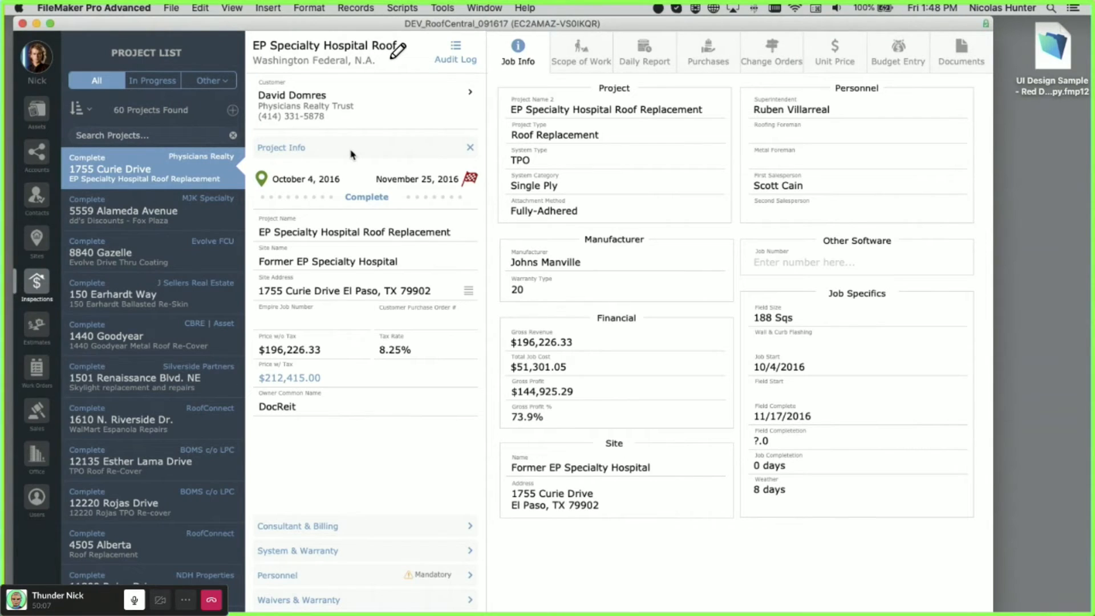
- Browse the Scope of Work, Daily Reports, Change Orders and Documents tabs, then return to Job Info
{"action": "left_click", "coordinate": [596, 57]}
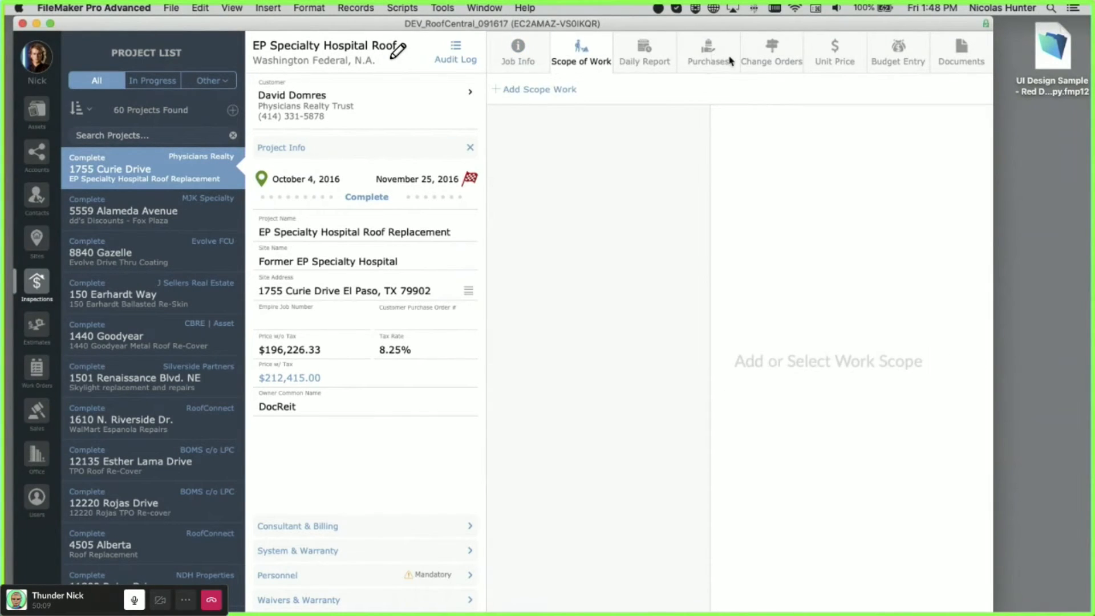
{"action": "left_click", "coordinate": [770, 65]}
{"action": "left_click", "coordinate": [691, 62]}
{"action": "left_click", "coordinate": [648, 68]}
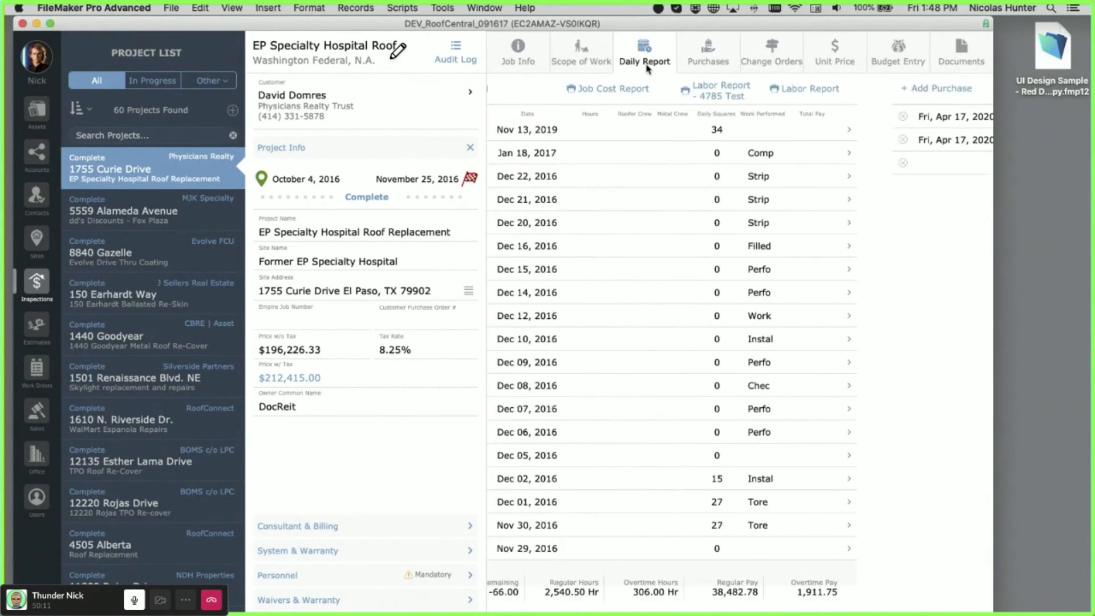
{"action": "left_click", "coordinate": [961, 57]}
{"action": "left_click", "coordinate": [519, 48]}
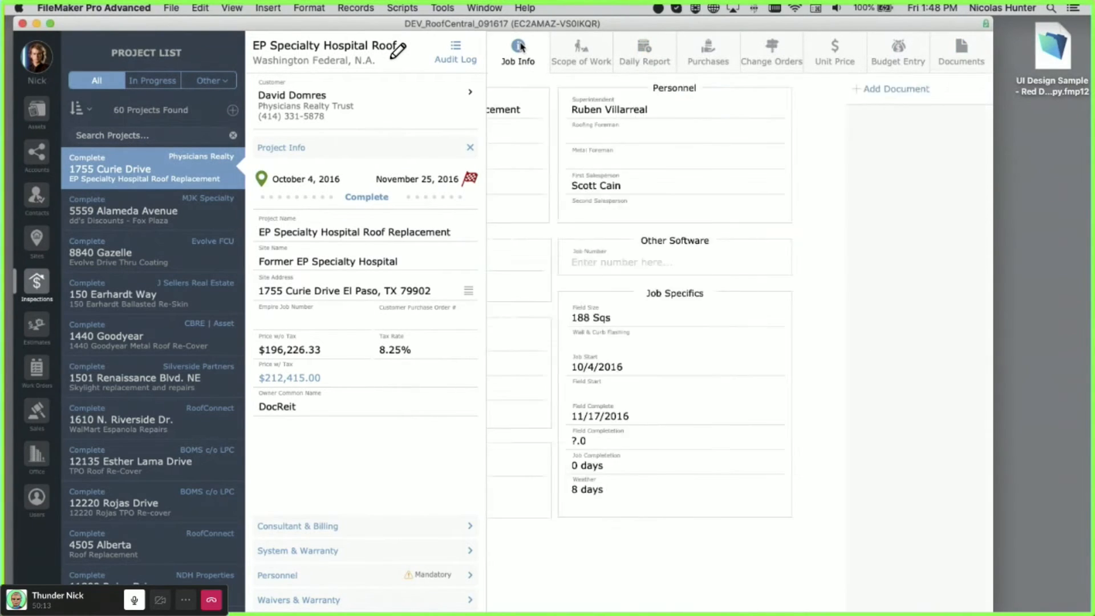
- Show the System & Warranty section's Warranty slide, then enter Layout mode with Cmd+L
{"action": "left_click", "coordinate": [346, 537]}
{"action": "left_click", "coordinate": [349, 547]}
{"action": "left_click", "coordinate": [349, 575]}
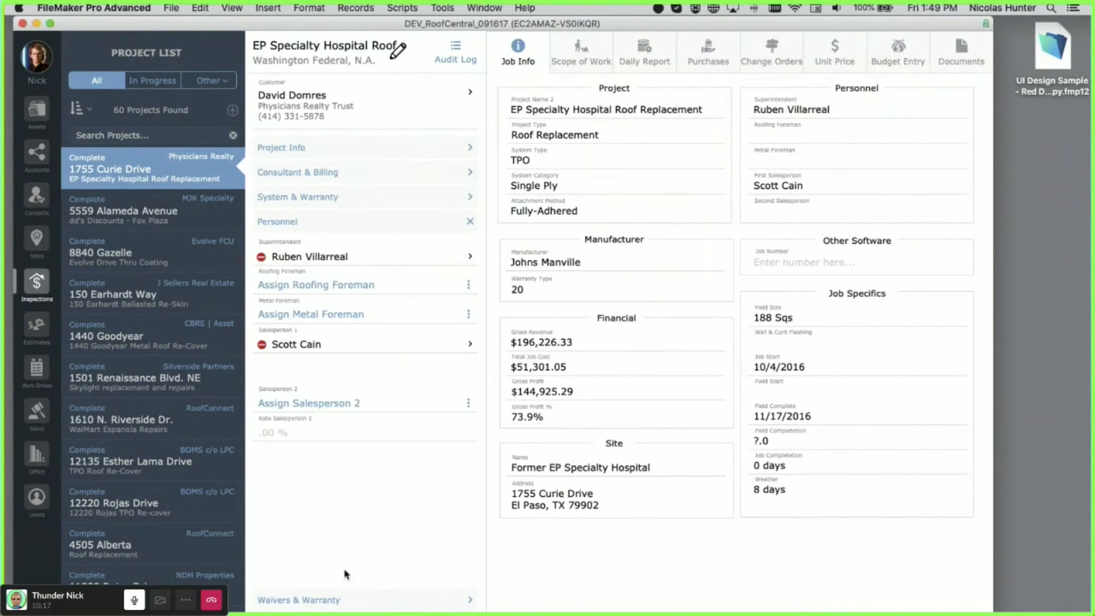
{"action": "left_click", "coordinate": [337, 198]}
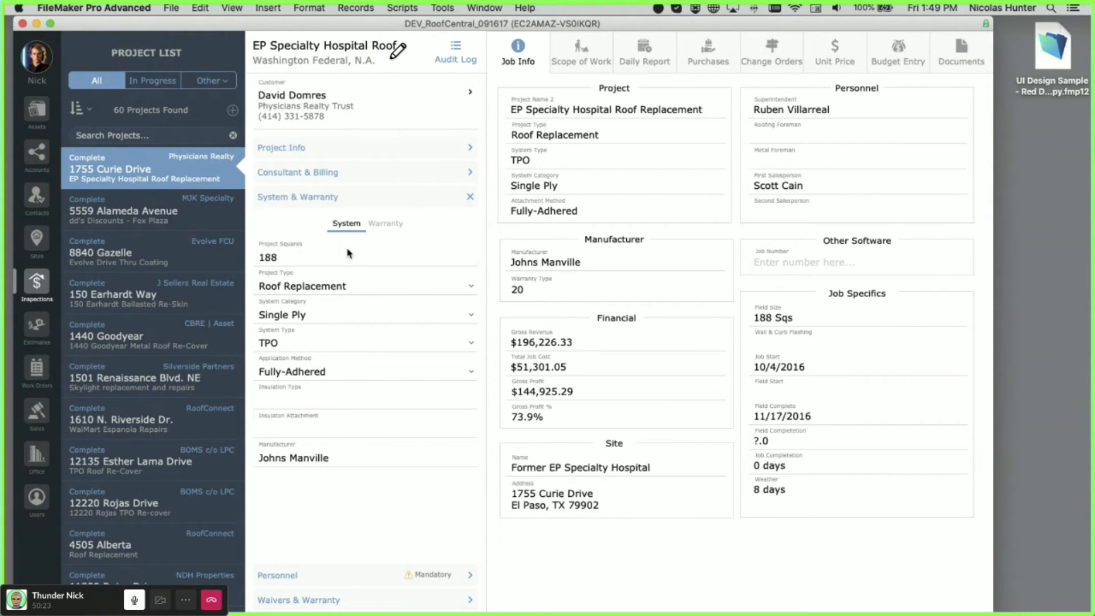
{"action": "left_click", "coordinate": [386, 227]}
{"action": "left_click", "coordinate": [352, 227]}
{"action": "left_click", "coordinate": [374, 227]}
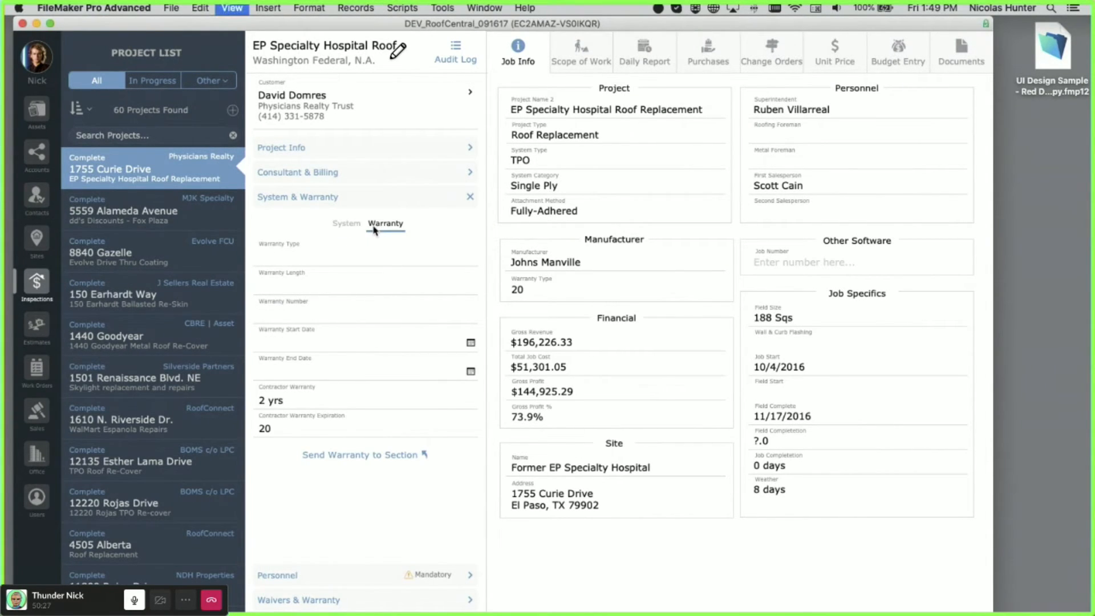
{"action": "key", "text": "super+l"}
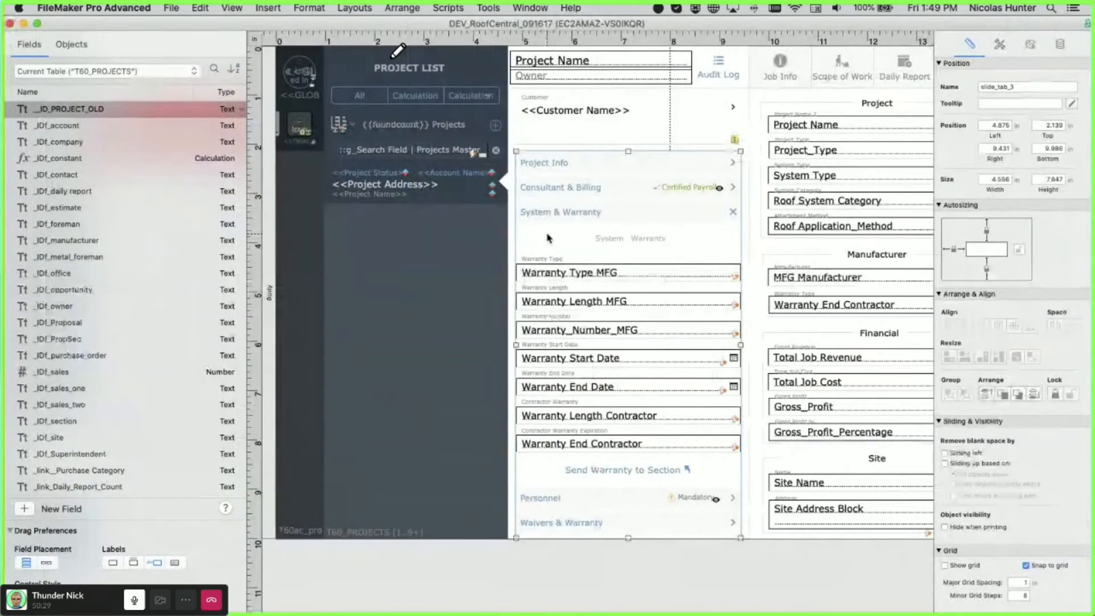
- Inspect the sidebar slide control's setup, stepping through Personnel, Waivers & Warranty and back to System & Warranty
{"action": "double_click", "coordinate": [548, 238]}
{"action": "left_click_drag", "start_coordinate": [797, 155], "coordinate": [385, 158]}
{"action": "left_click", "coordinate": [455, 181]}
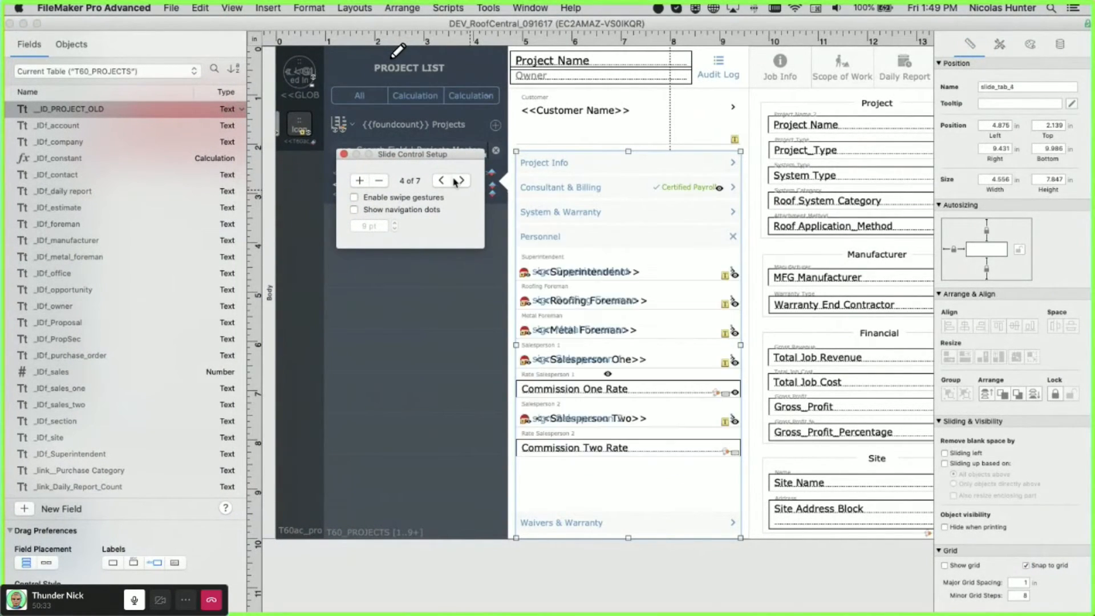
{"action": "left_click", "coordinate": [455, 181]}
{"action": "left_click", "coordinate": [441, 180]}
{"action": "left_click", "coordinate": [441, 180]}
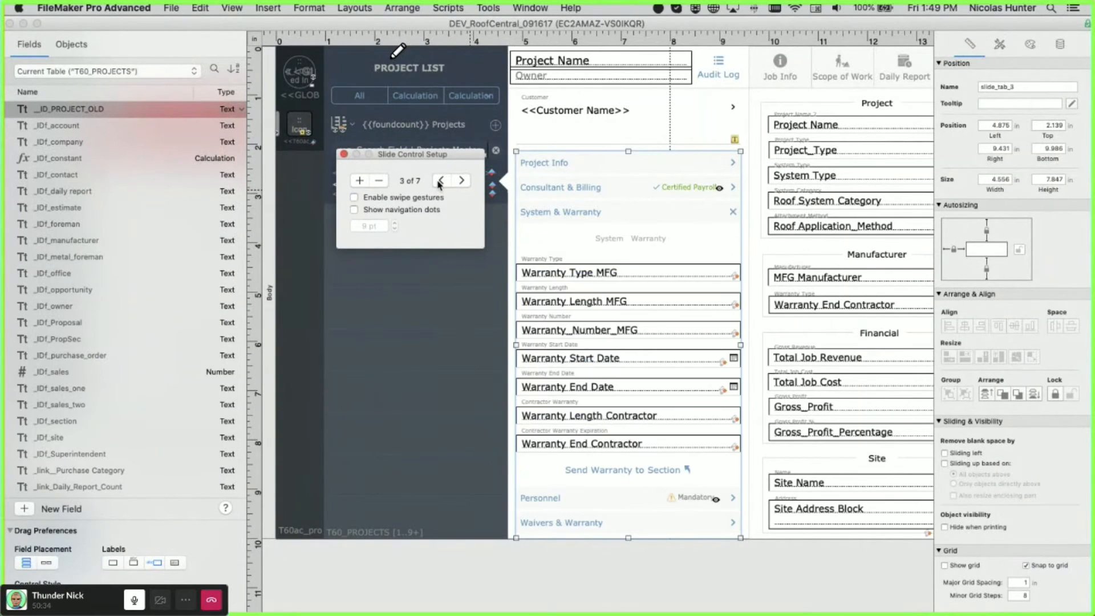
{"action": "left_click", "coordinate": [602, 250]}
- Inspect the inner System/Warranty slide control's setup, toggling between its System and Warranty slides
{"action": "left_click", "coordinate": [612, 261]}
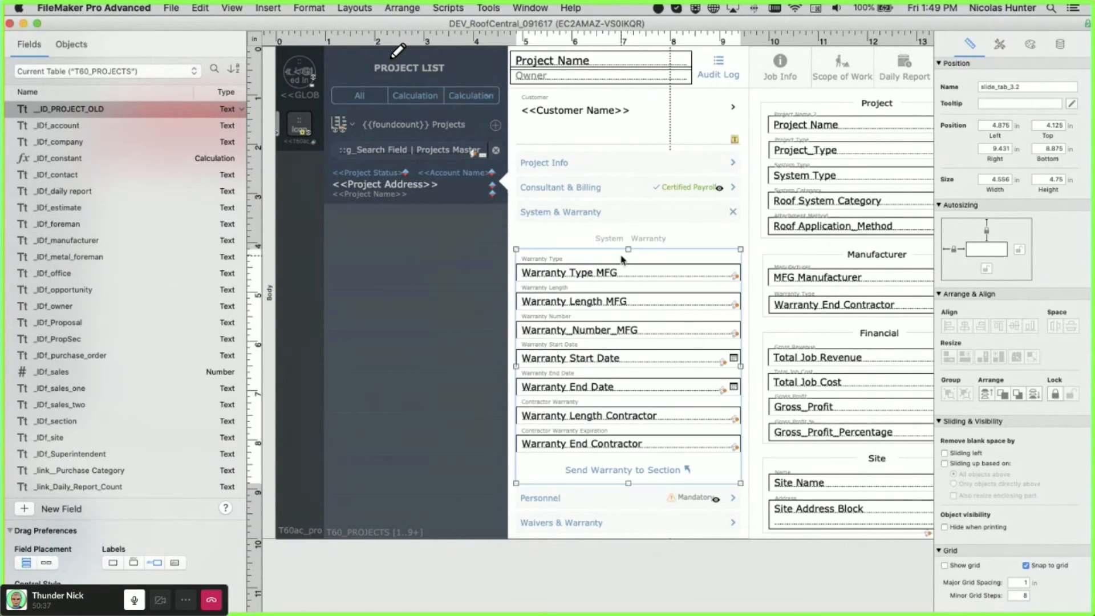
{"action": "double_click", "coordinate": [622, 260]}
{"action": "left_click", "coordinate": [842, 280]}
{"action": "left_click", "coordinate": [881, 280]}
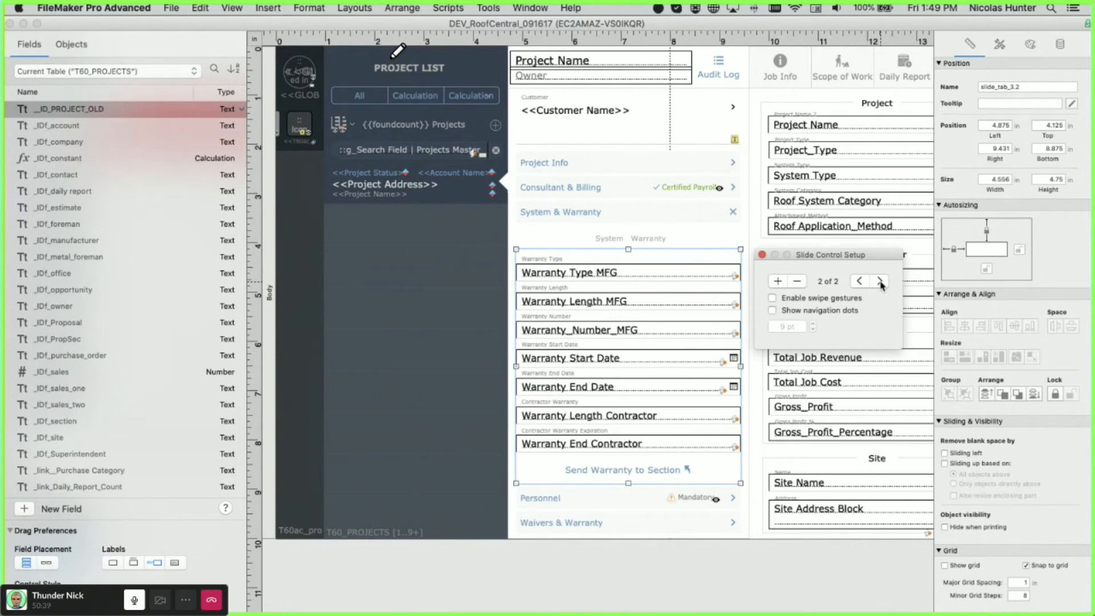
{"action": "key", "text": "super+b"}
{"action": "left_click", "coordinate": [612, 111]}
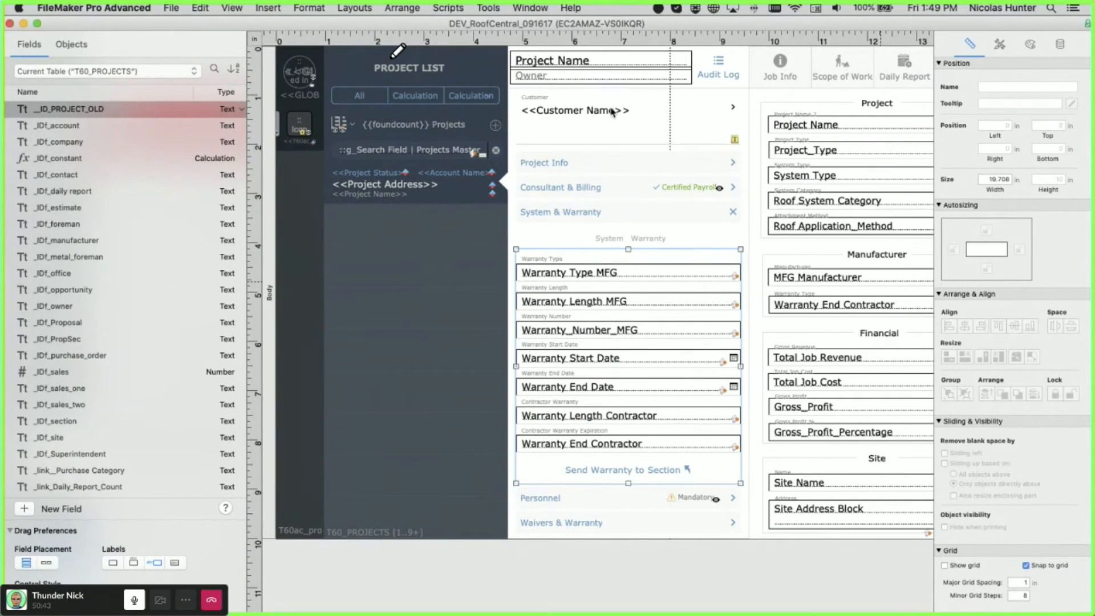
- Return RoofCentral to Browse mode, move it down, and bring UI Design Sample forward
{"action": "key", "text": "super+b"}
{"action": "left_click_drag", "start_coordinate": [551, 24], "coordinate": [502, 370]}
{"action": "left_click", "coordinate": [288, 320]}
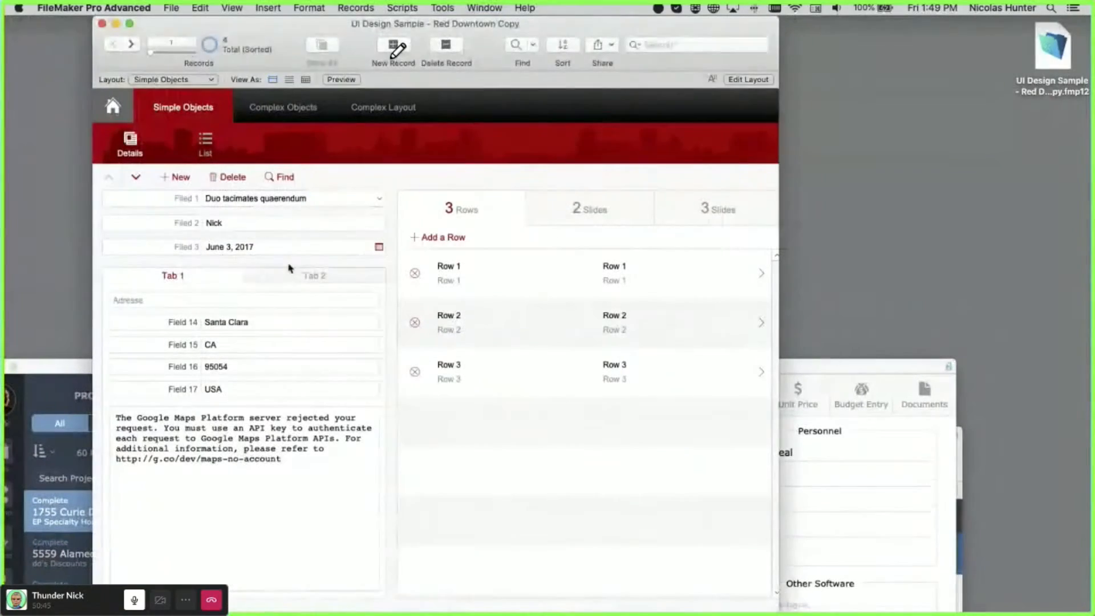
- Bring the DEV_RoofCentral window forward and drag it to the top of the screen
{"action": "left_click", "coordinate": [724, 369]}
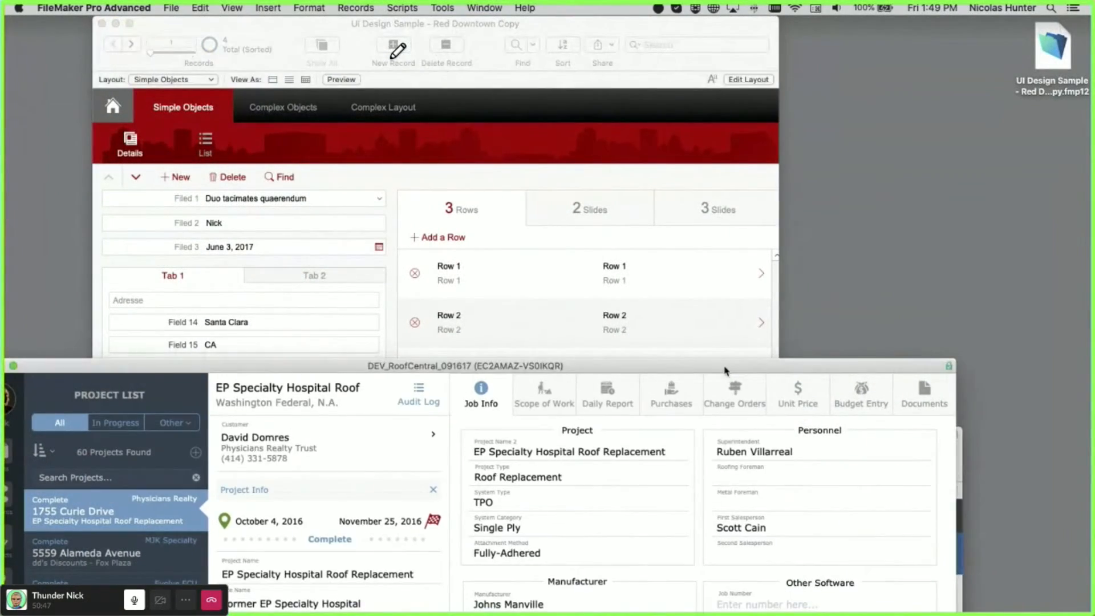
{"action": "left_click_drag", "start_coordinate": [725, 370], "coordinate": [779, 36]}
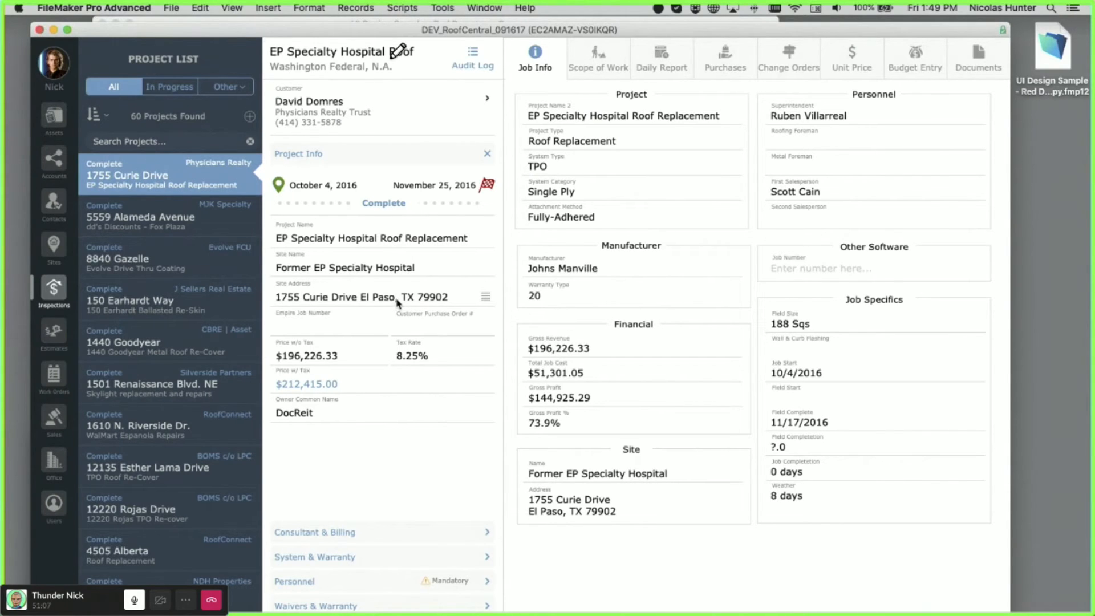
- Open the Site Address popover, inspect its city and ZIP fields, then close it
{"action": "left_click", "coordinate": [407, 305]}
{"action": "left_click", "coordinate": [617, 289]}
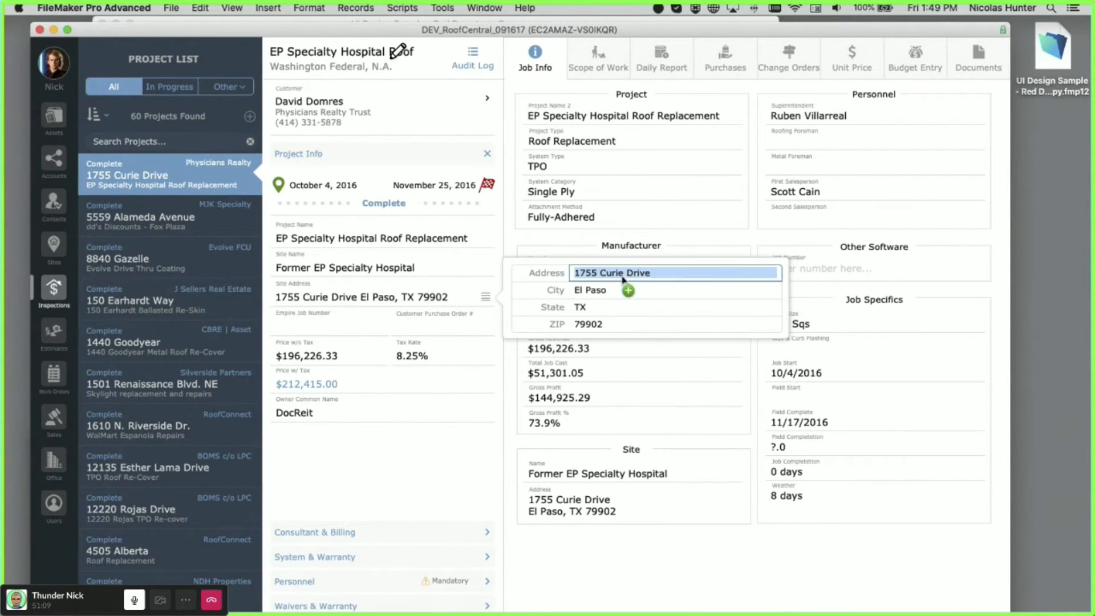
{"action": "left_click", "coordinate": [601, 324]}
{"action": "left_click", "coordinate": [377, 329]}
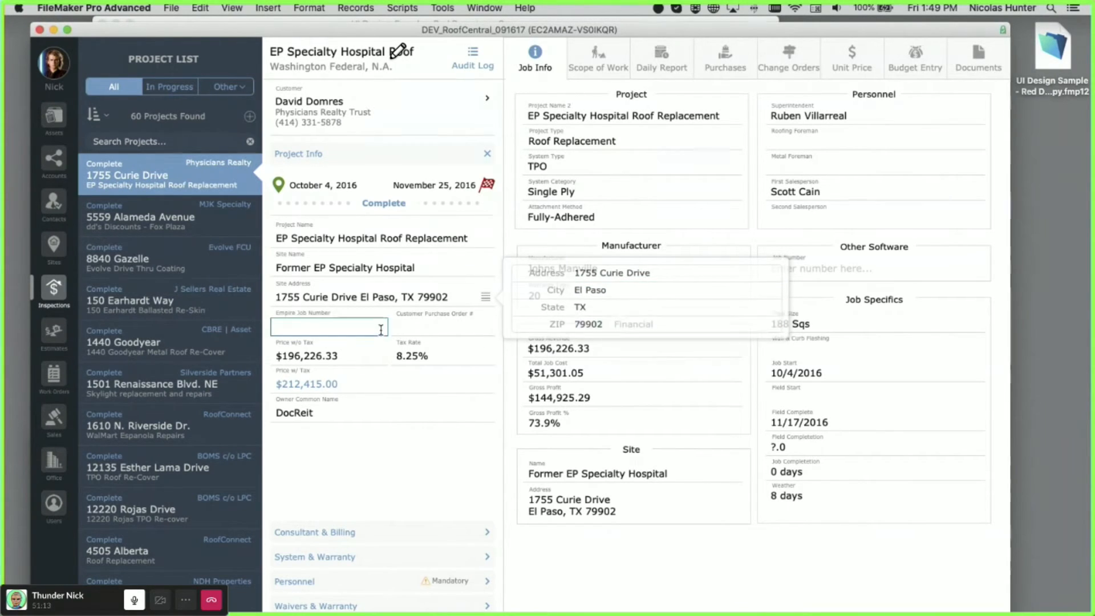
{"action": "left_click", "coordinate": [395, 462]}
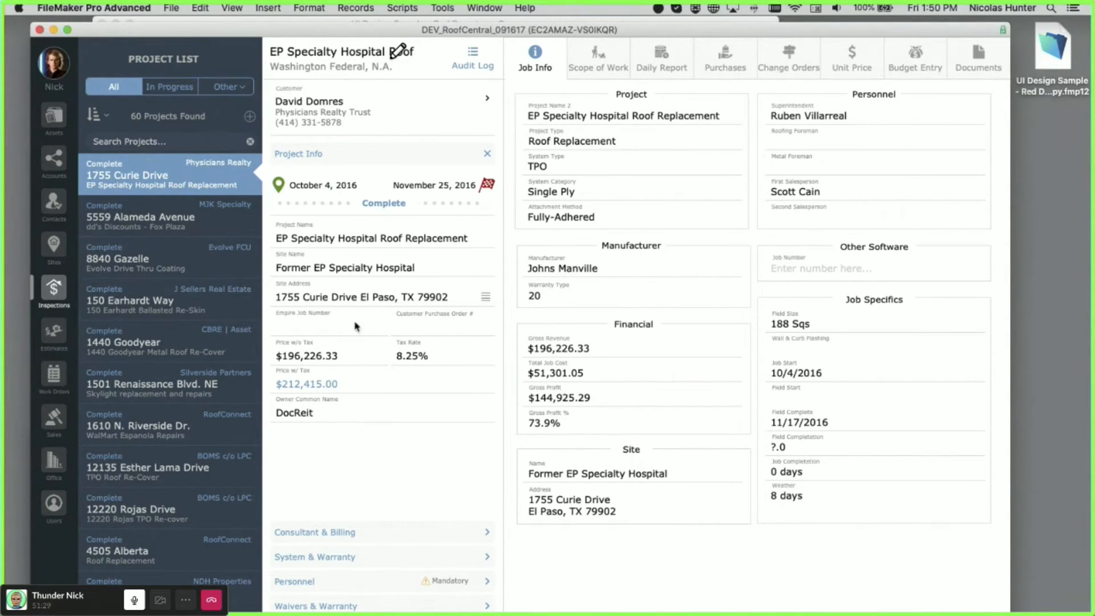
- Expand the Consultant & Billing, System & Warranty and Personnel sidebar sections
{"action": "scroll", "coordinate": [405, 491], "scroll_direction": "down", "scroll_amount": 1}
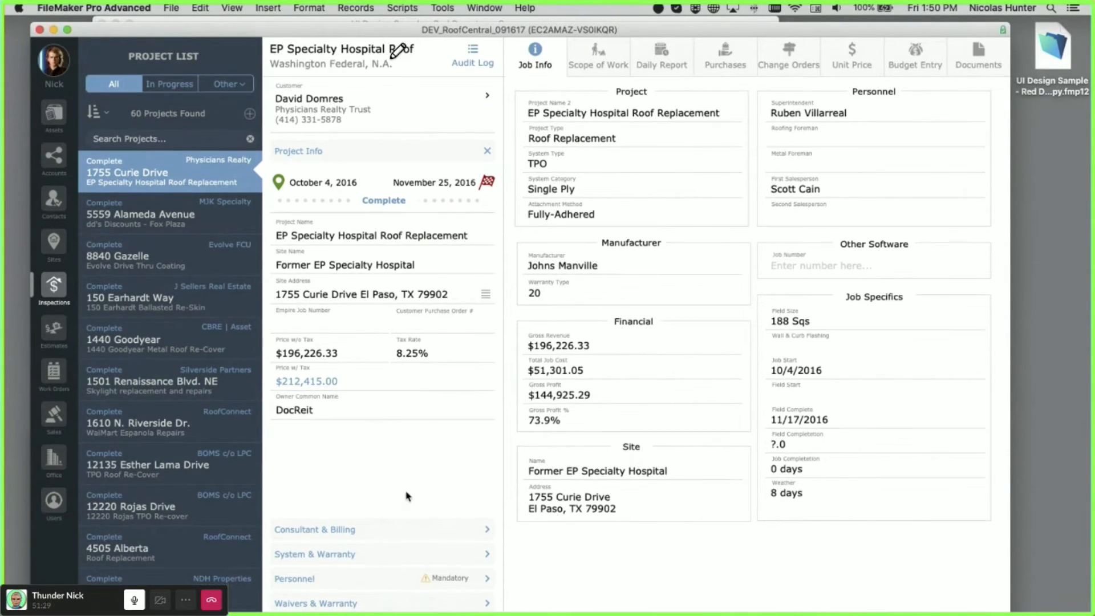
{"action": "left_click", "coordinate": [380, 533]}
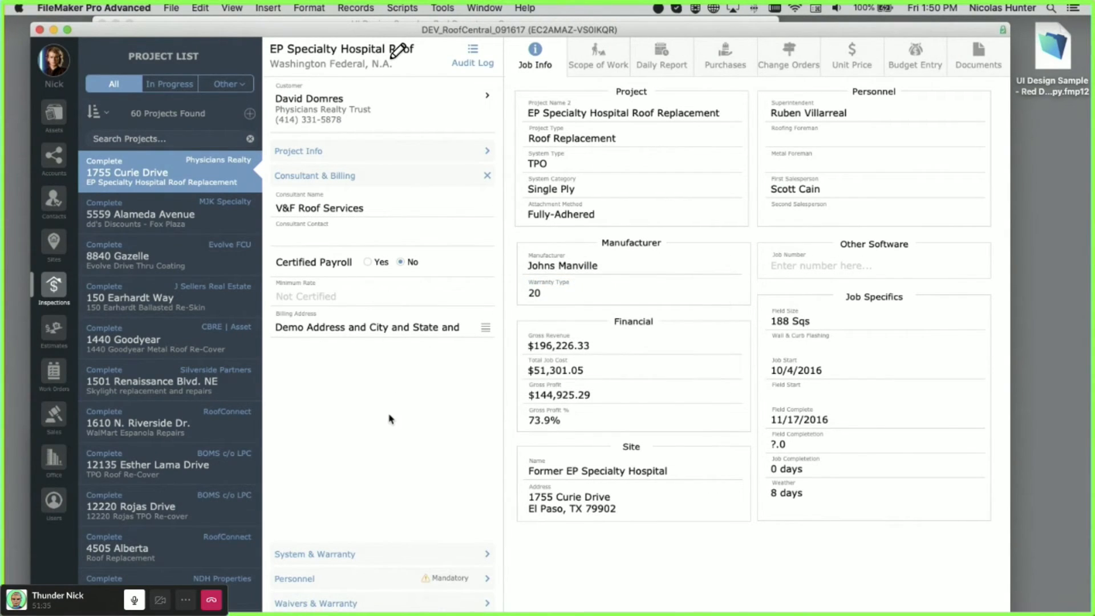
{"action": "left_click", "coordinate": [400, 554]}
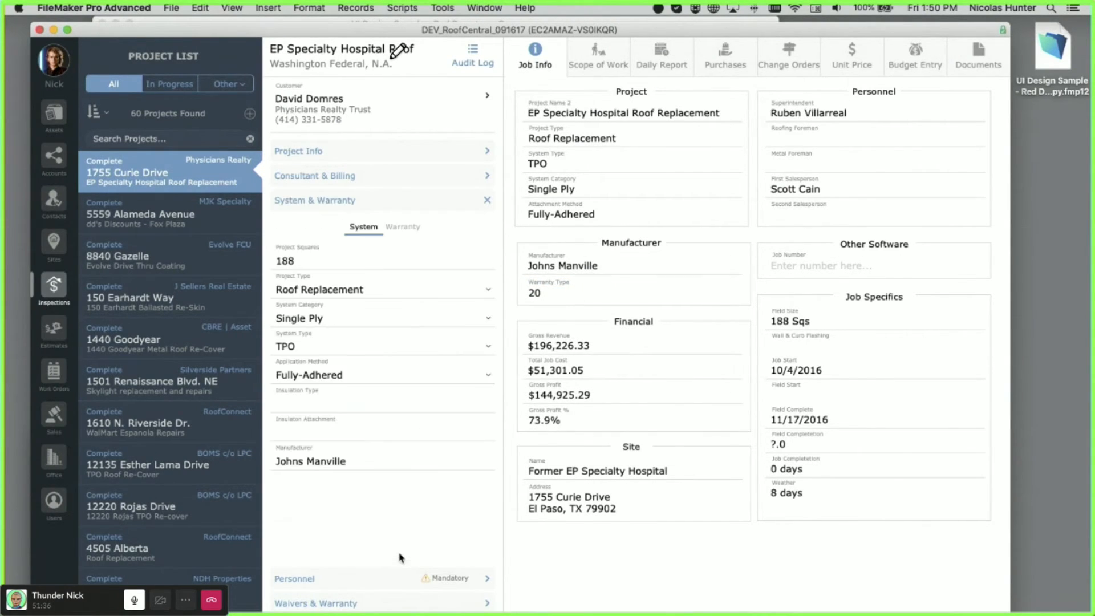
{"action": "left_click", "coordinate": [381, 578]}
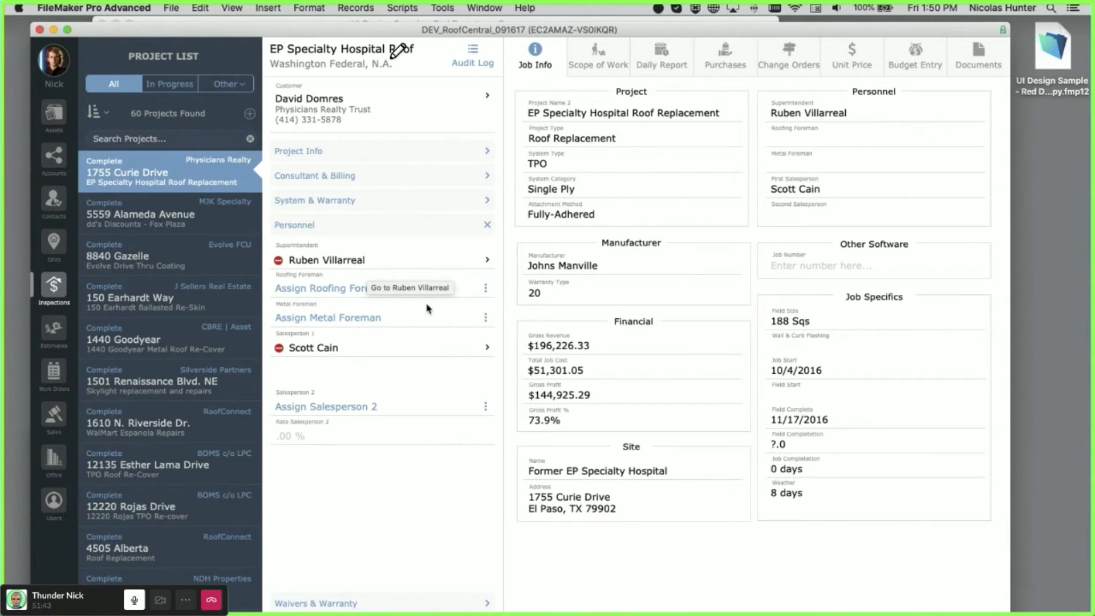
- View Scope of Work, Daily Report and Purchases, then move RoofCentral aside for UI Design Sample
{"action": "scroll", "coordinate": [407, 116], "scroll_direction": "up", "scroll_amount": 1}
{"action": "left_click", "coordinate": [582, 57]}
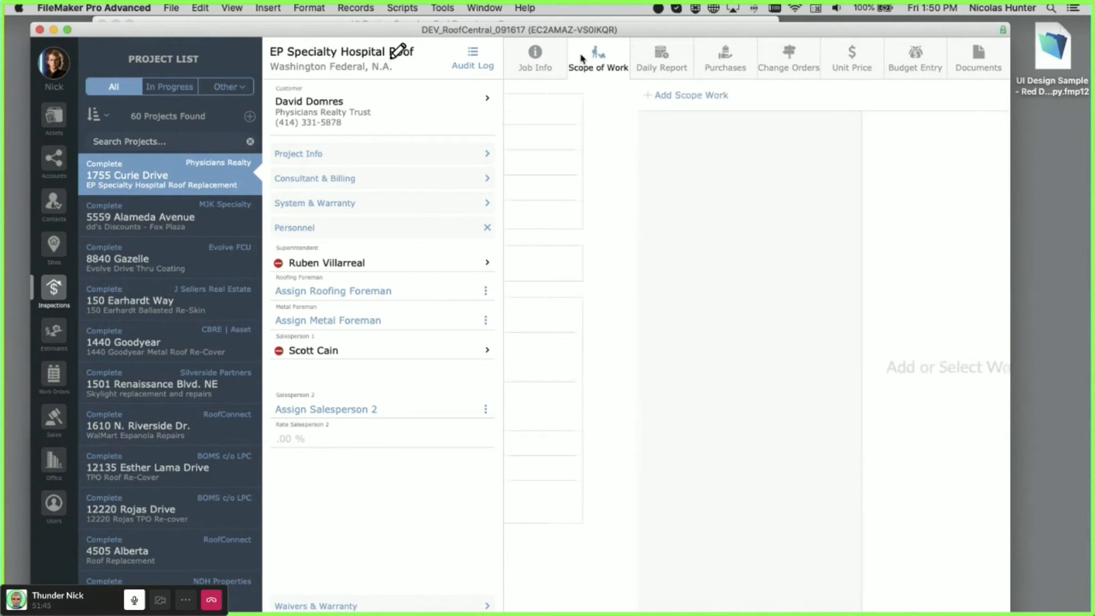
{"action": "left_click", "coordinate": [663, 53]}
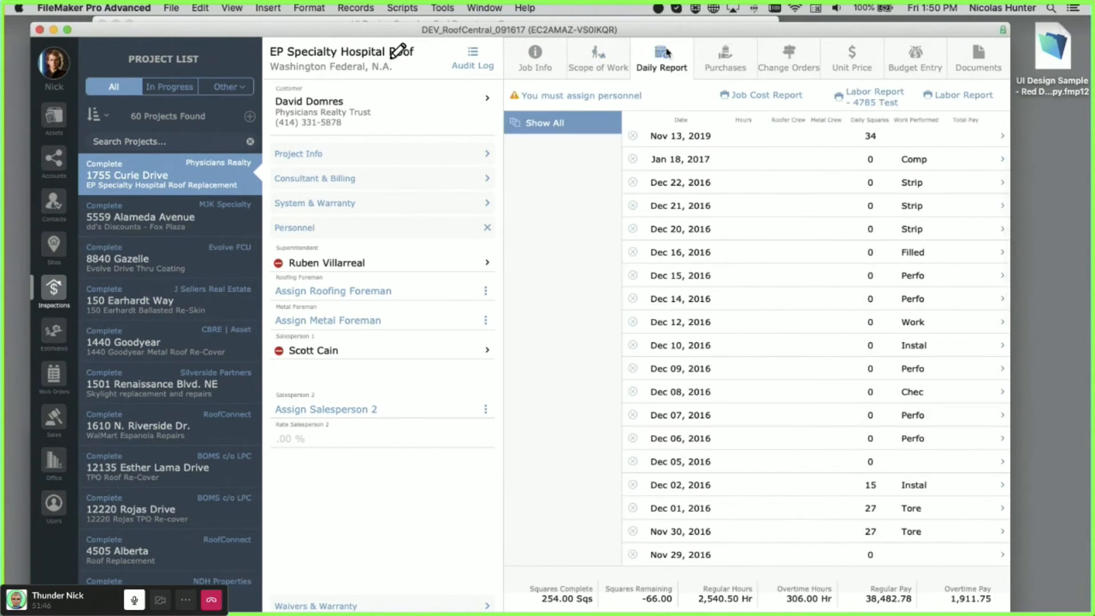
{"action": "left_click", "coordinate": [725, 58]}
{"action": "left_click_drag", "start_coordinate": [569, 31], "coordinate": [554, 324]}
{"action": "left_click", "coordinate": [552, 231]}
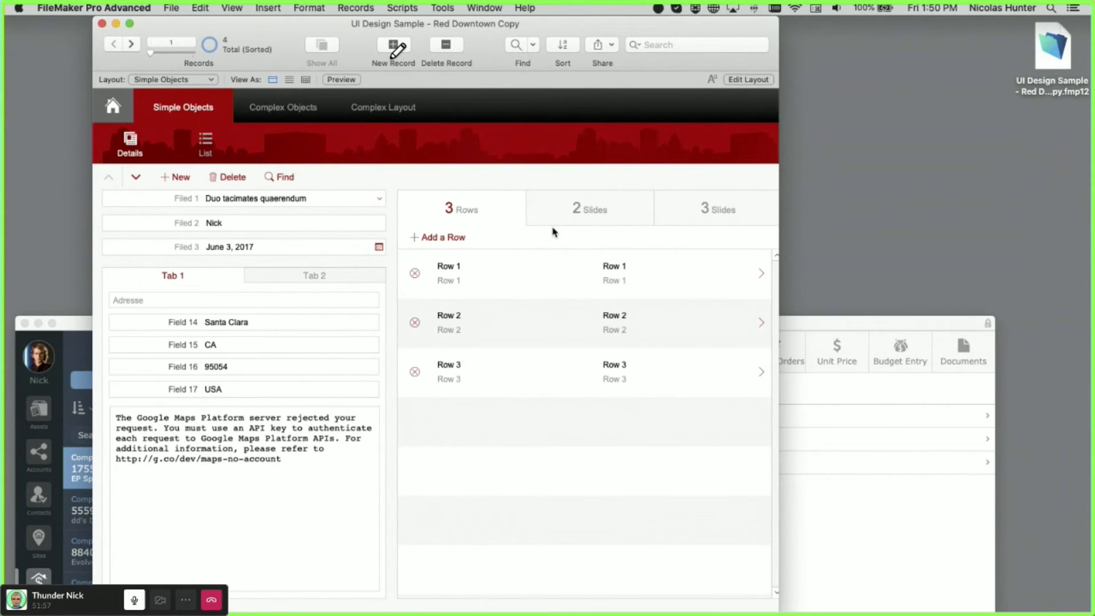
{"action": "mouse_move", "coordinate": [511, 8]}
{"action": "left_click", "coordinate": [822, 330]}
{"action": "left_click_drag", "start_coordinate": [758, 330], "coordinate": [771, 337]}
{"action": "left_click", "coordinate": [609, 171]}
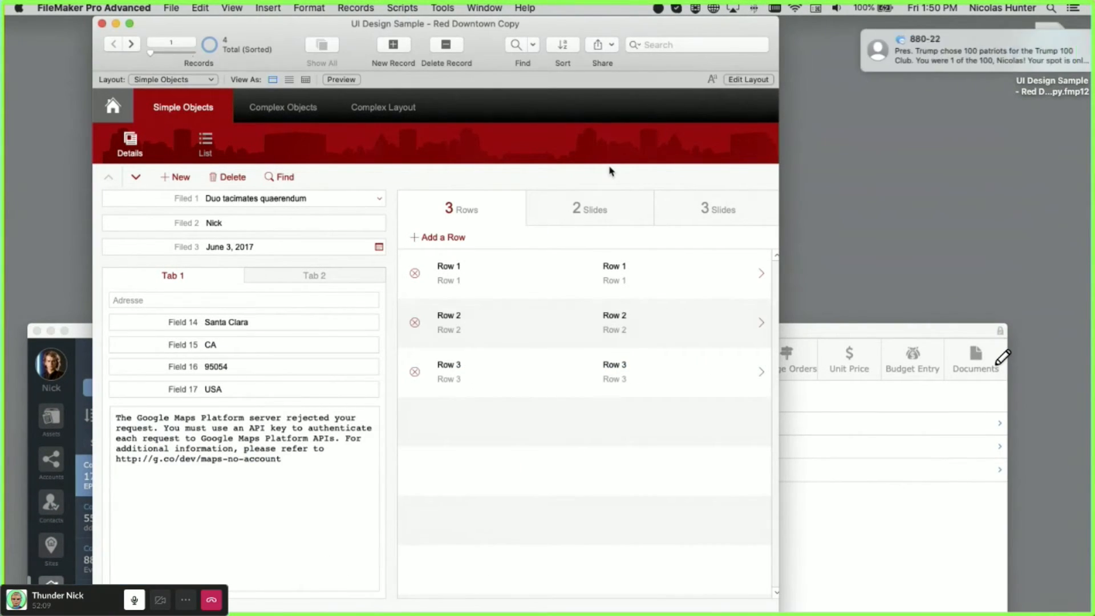
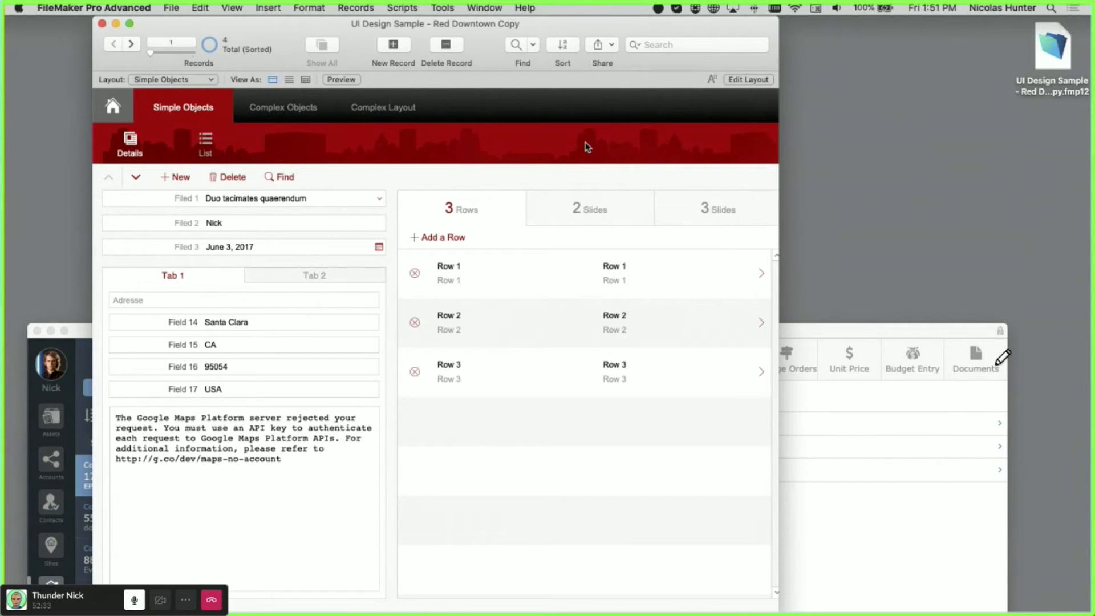
- Minimize RoofCentral, rearrange the FMSP_20use and UI Design Sample windows, then drag RoofCentral back on top
{"action": "left_click", "coordinate": [845, 334]}
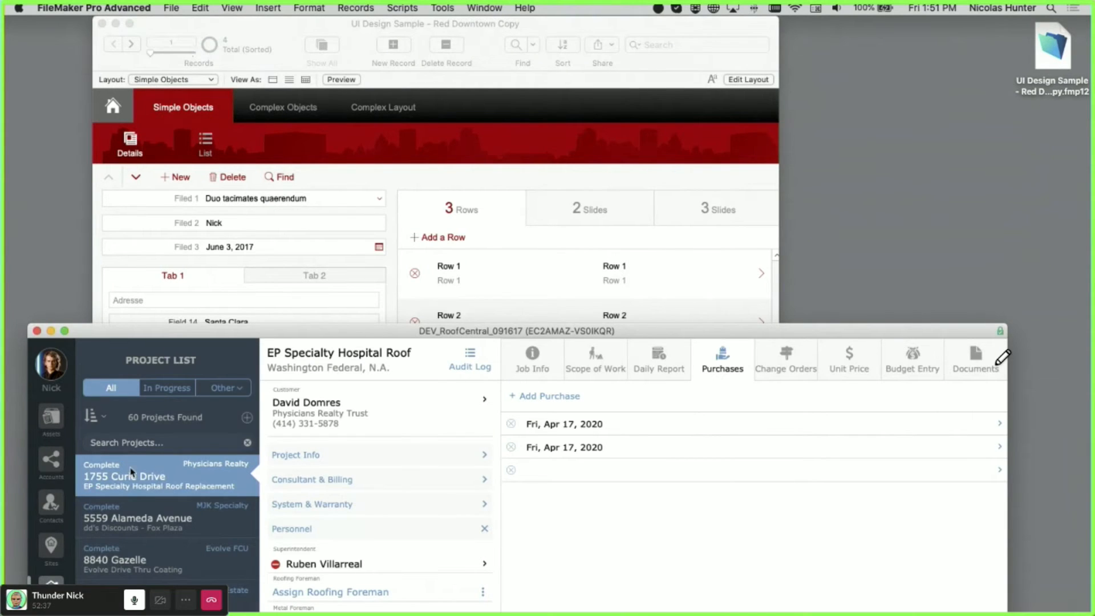
{"action": "key", "text": "super+m"}
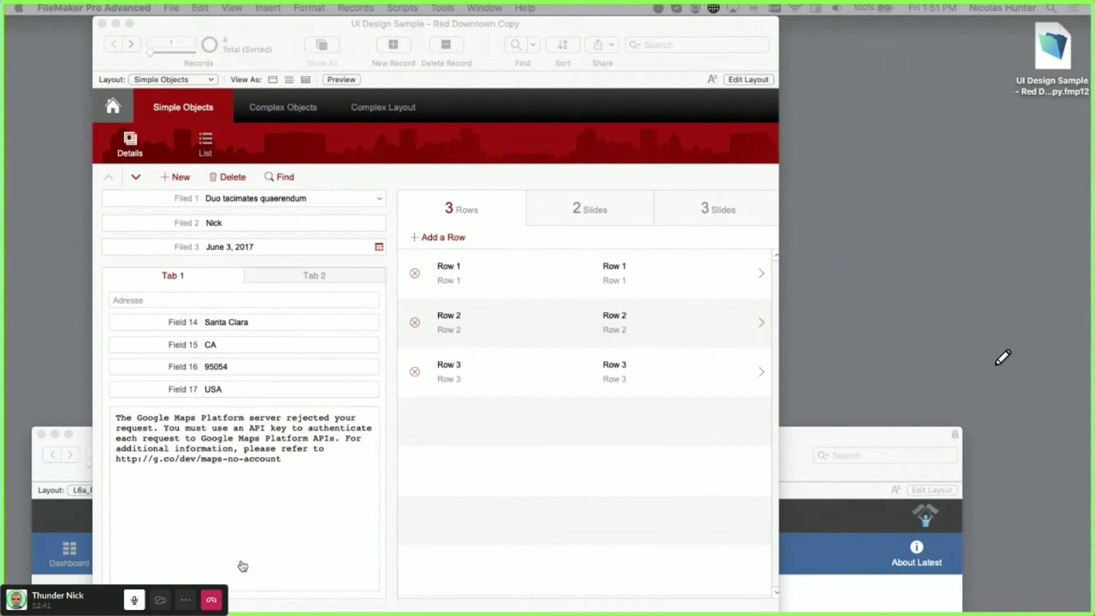
{"action": "left_click", "coordinate": [799, 448]}
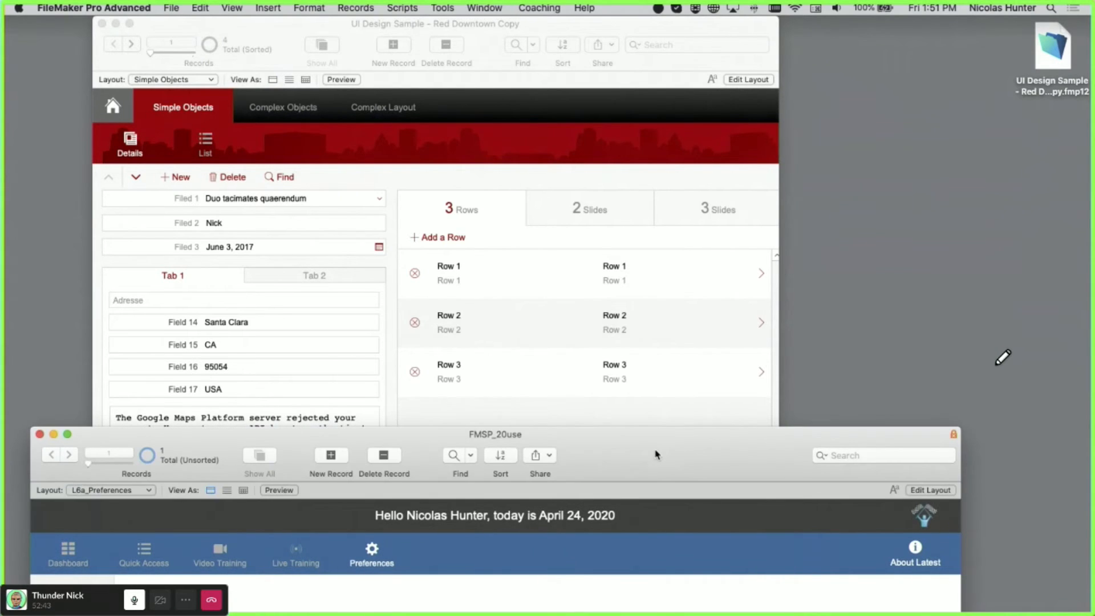
{"action": "left_click_drag", "start_coordinate": [660, 453], "coordinate": [661, 471]}
{"action": "left_click", "coordinate": [578, 241]}
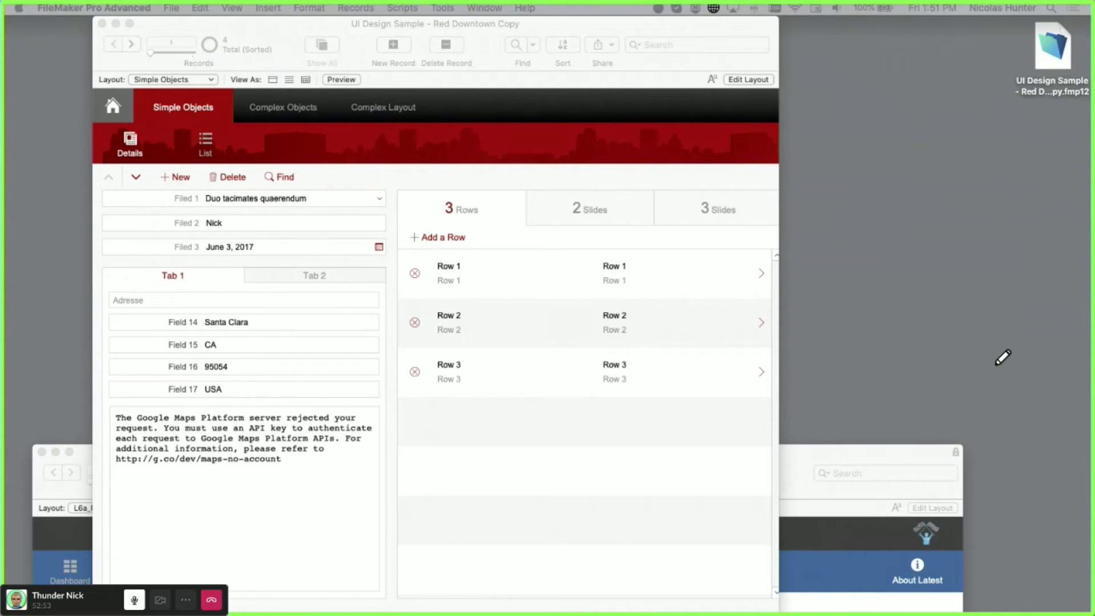
{"action": "left_click_drag", "start_coordinate": [3, 348], "coordinate": [527, 29]}
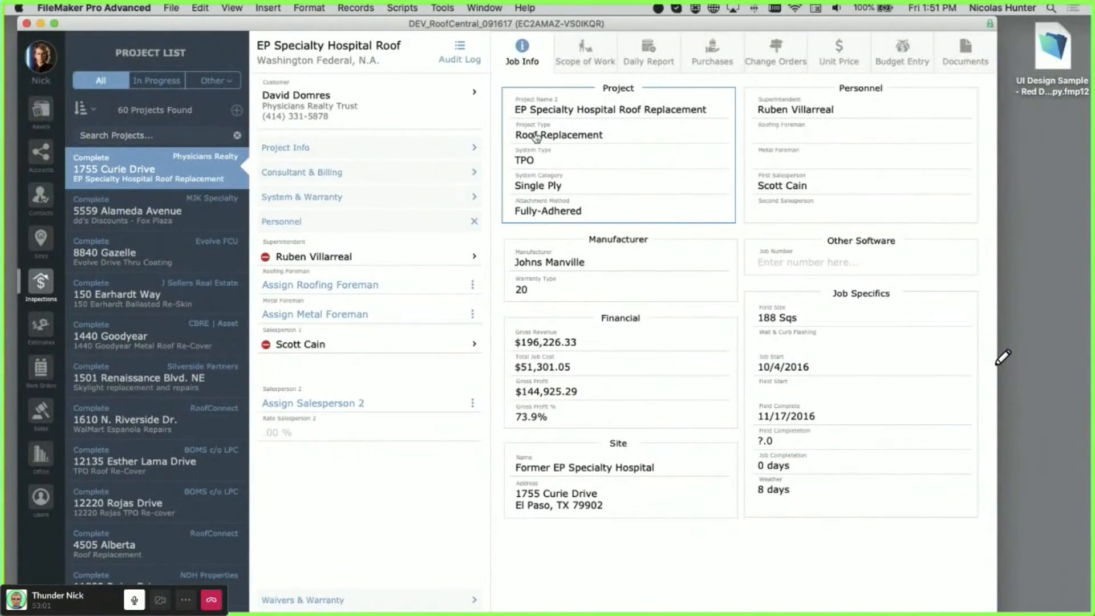
- Check the Daily Report and Scope of Work tabs, then switch to the L900_Projects Data Entry layout
{"action": "left_click", "coordinate": [656, 66]}
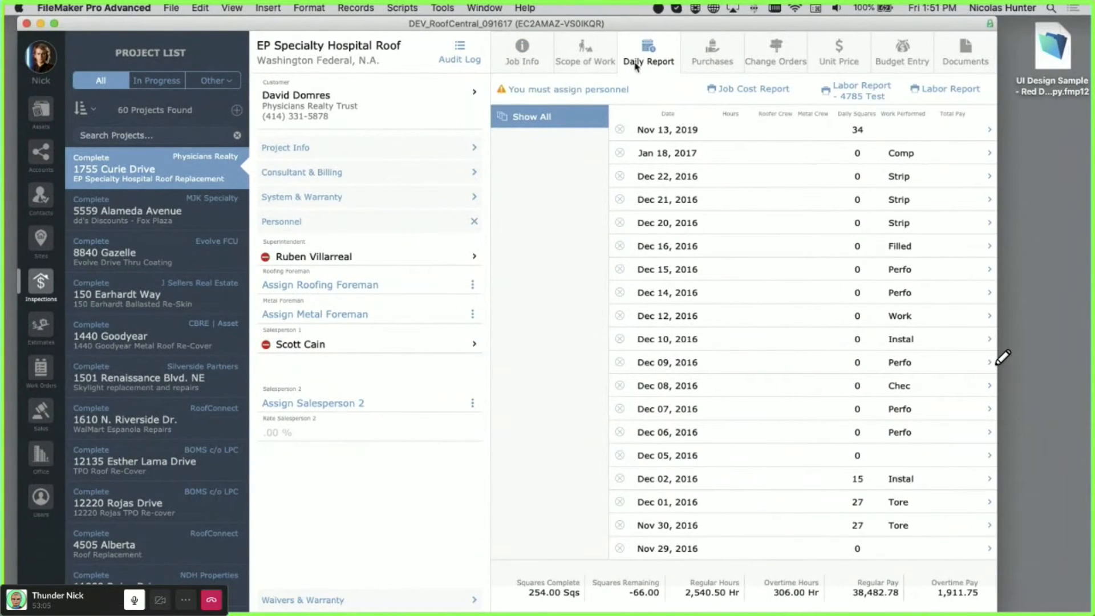
{"action": "left_click", "coordinate": [601, 59]}
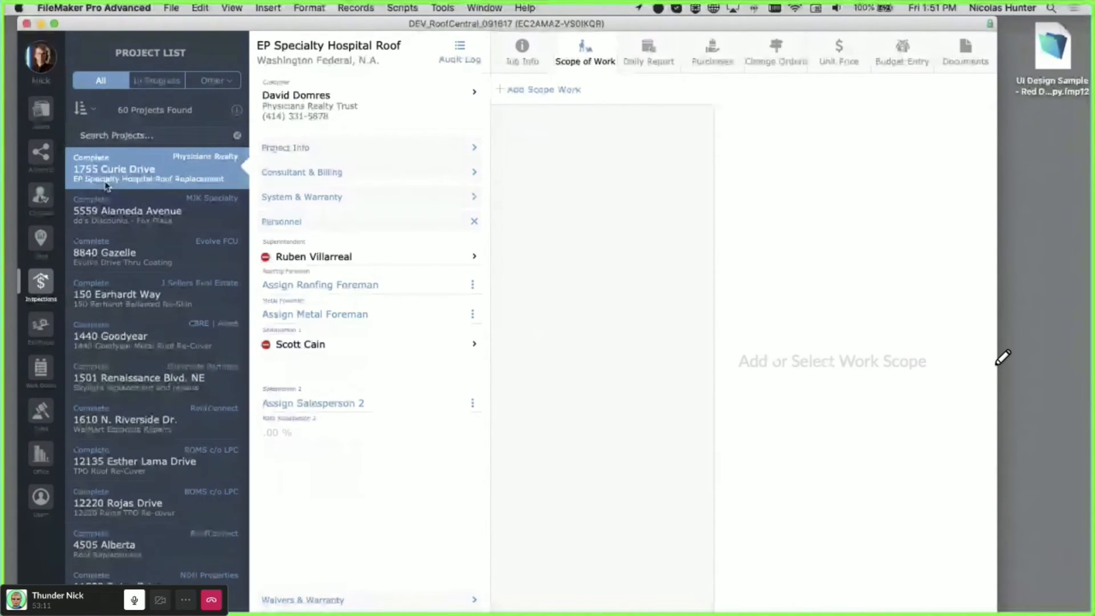
{"action": "key", "text": "super+alt+s"}
{"action": "left_click", "coordinate": [110, 82]}
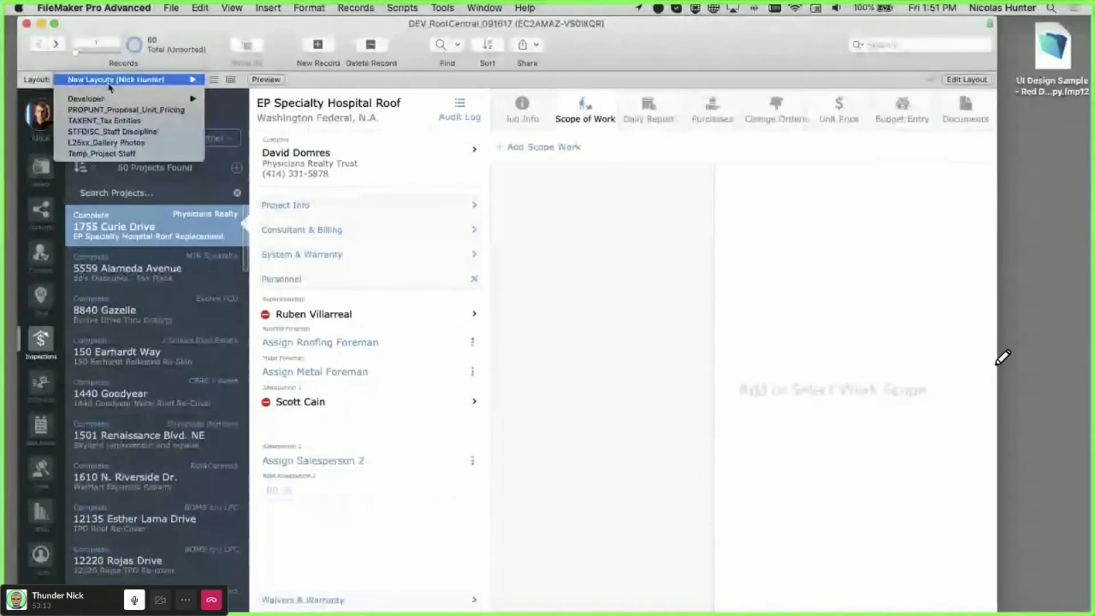
{"action": "mouse_move", "coordinate": [110, 86]}
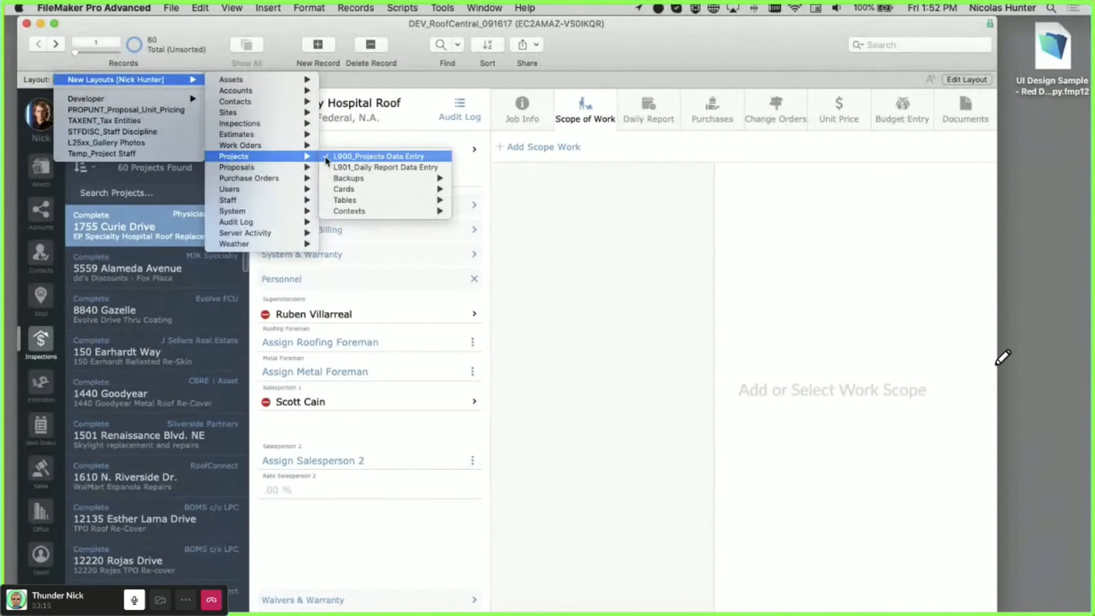
{"action": "left_click", "coordinate": [328, 158]}
- Create a new blank project record from the Daily Report tab, bringing the list to 61 projects
{"action": "key", "text": "super+alt+s"}
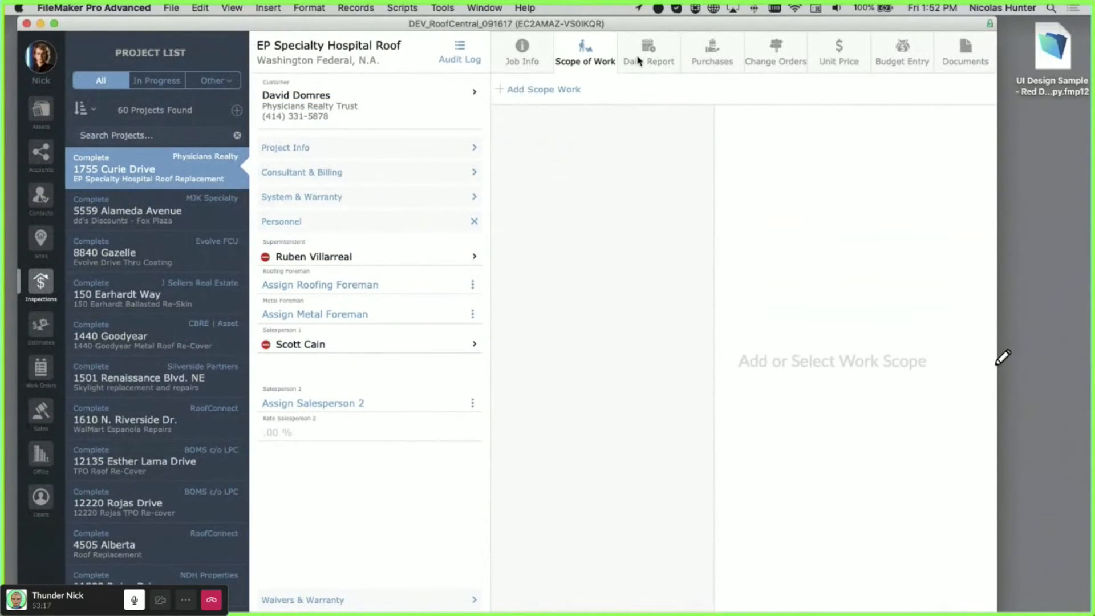
{"action": "left_click", "coordinate": [638, 59]}
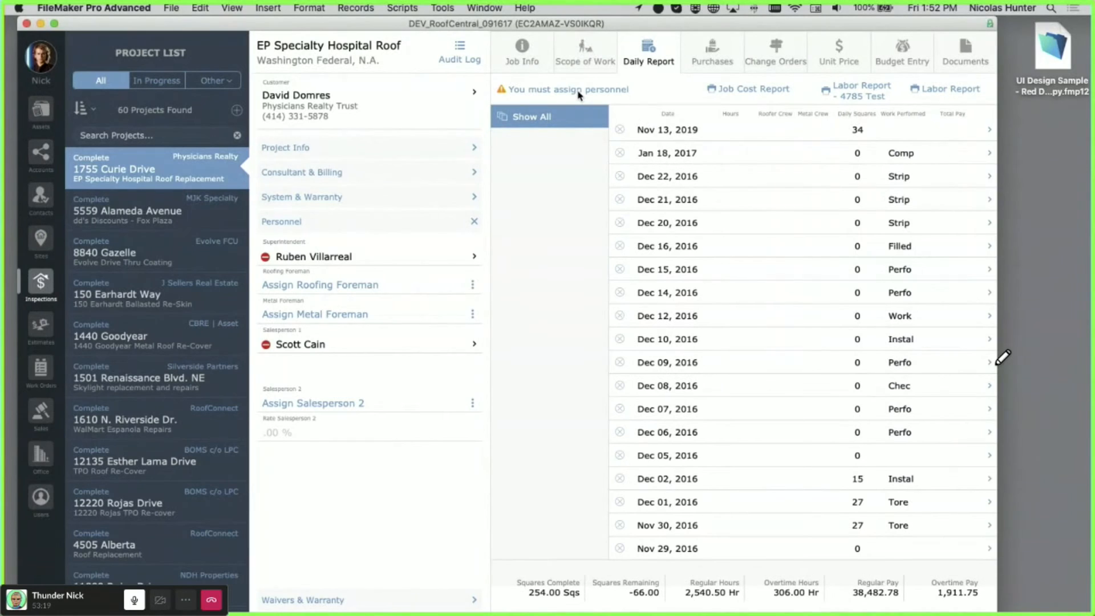
{"action": "left_click", "coordinate": [235, 110]}
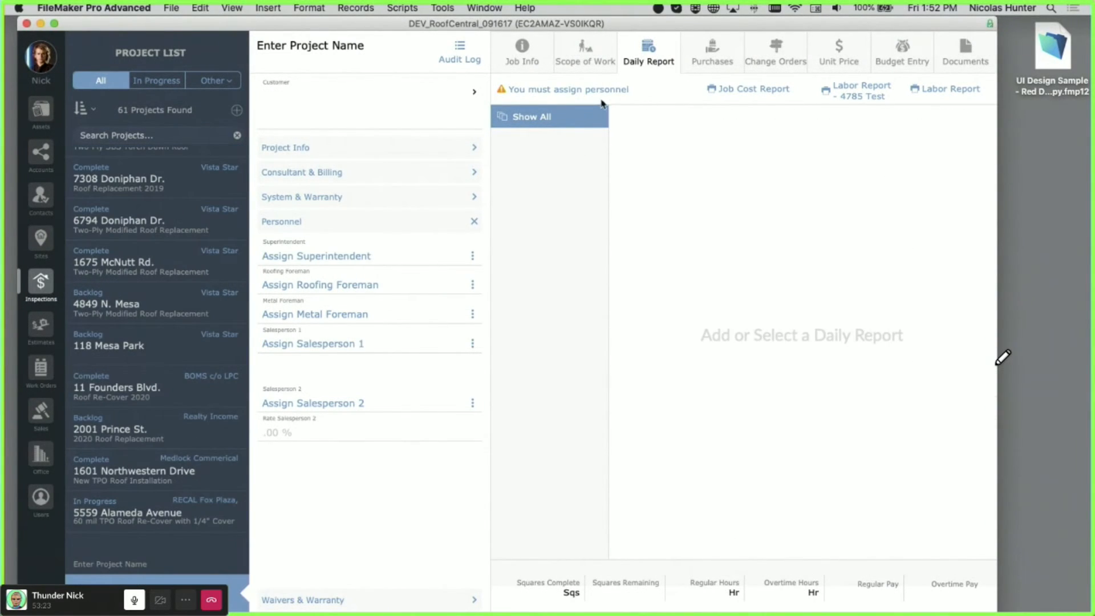
- Try the superintendent staff picker, dismiss it, and toggle the project info section back to Personnel
{"action": "left_click", "coordinate": [345, 262]}
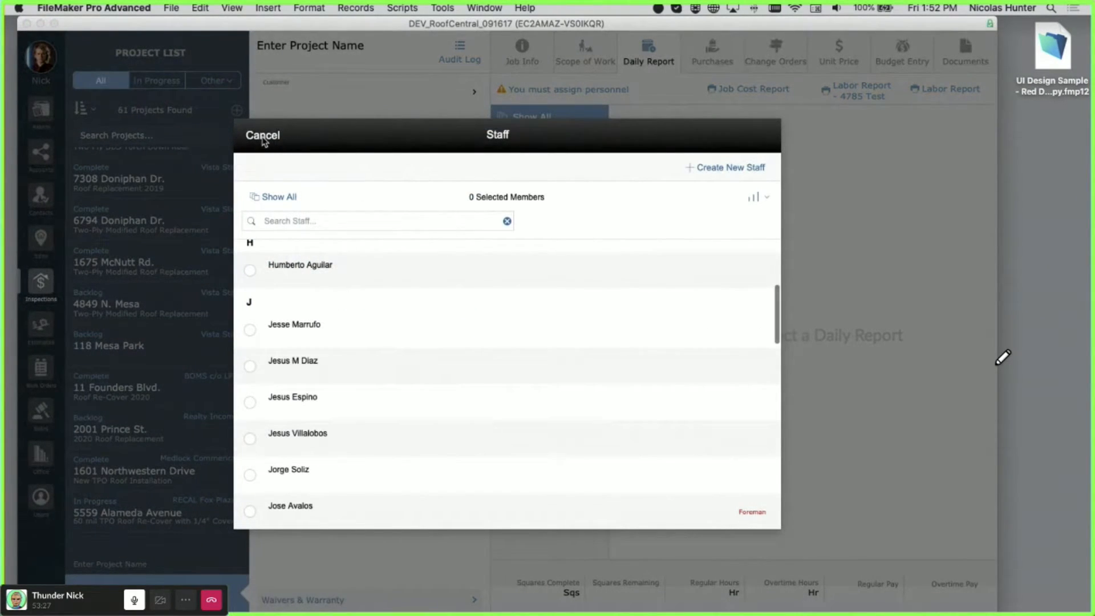
{"action": "left_click", "coordinate": [263, 137]}
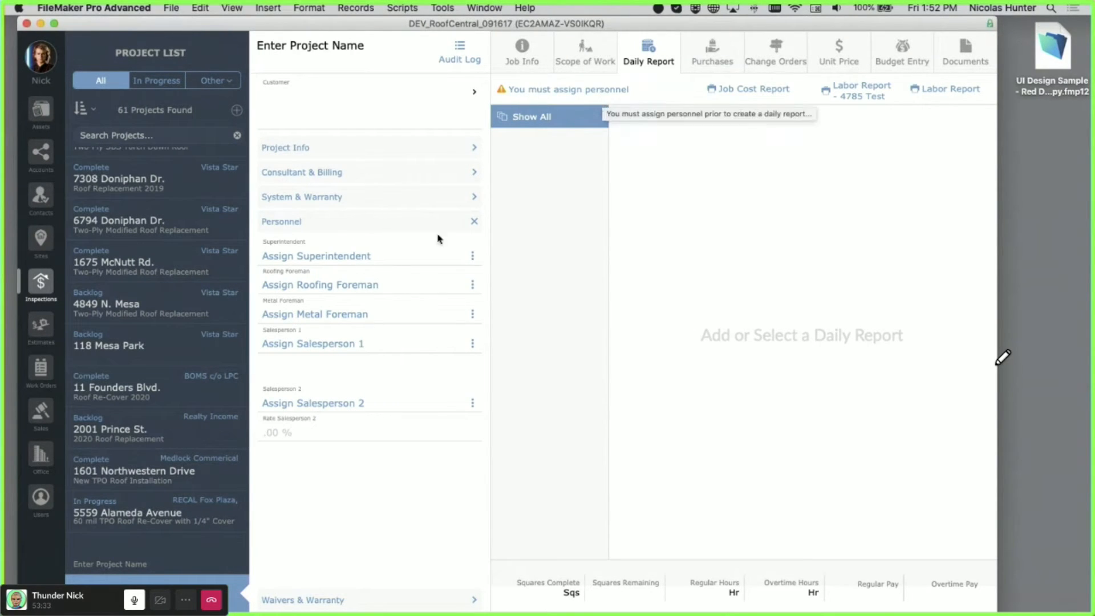
{"action": "left_click", "coordinate": [311, 148]}
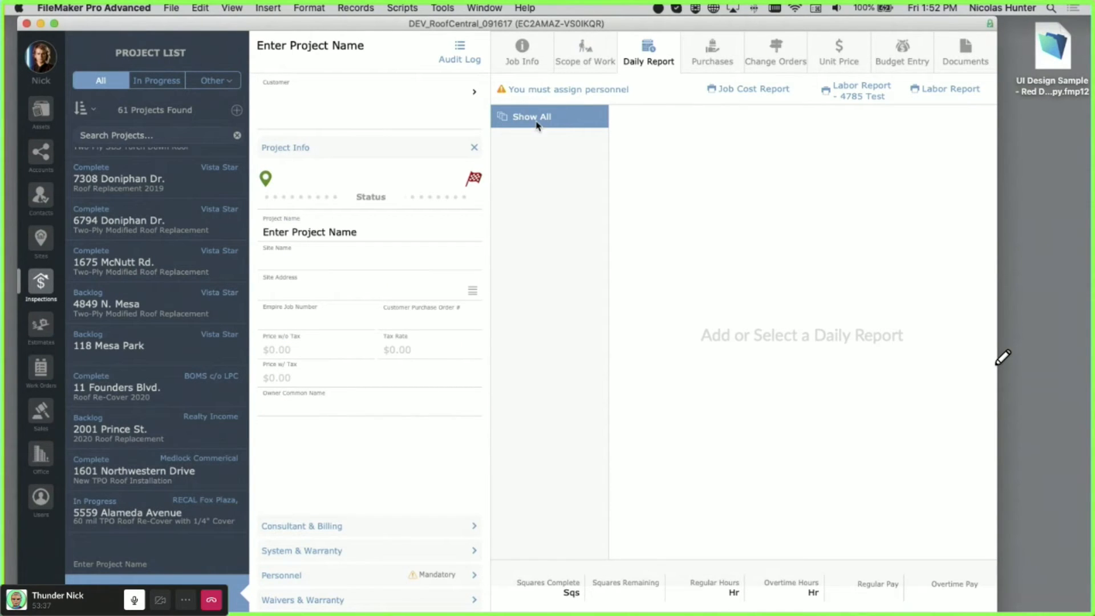
{"action": "left_click", "coordinate": [544, 92]}
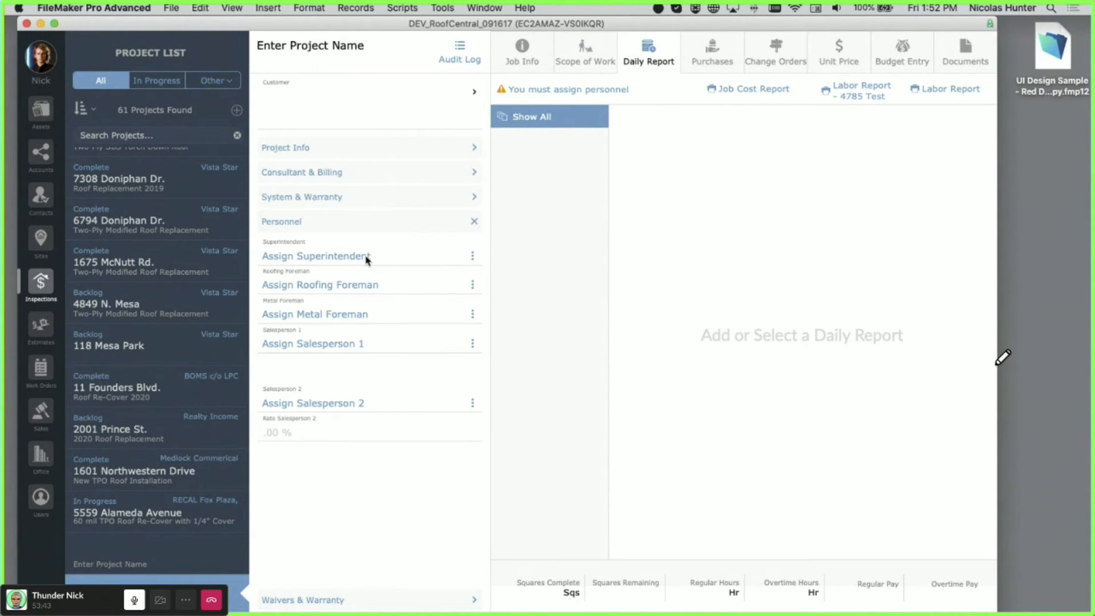
- Assign the superintendent, roofing and metal foremen, and Salespersons 1 and 2, then start a daily report
{"action": "left_click", "coordinate": [366, 258]}
{"action": "left_click", "coordinate": [328, 264]}
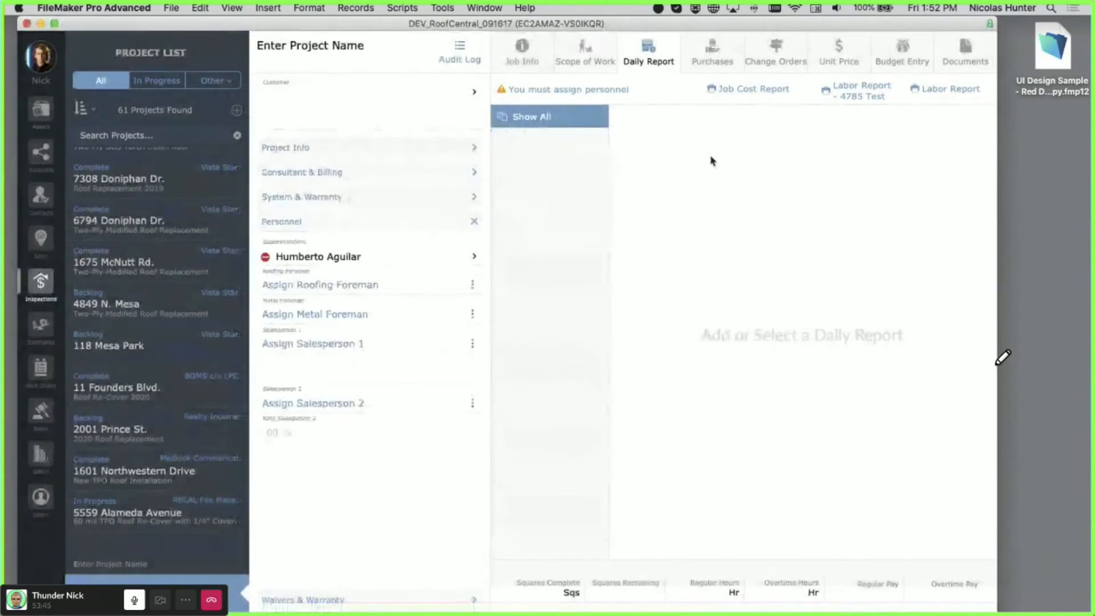
{"action": "left_click", "coordinate": [383, 296]}
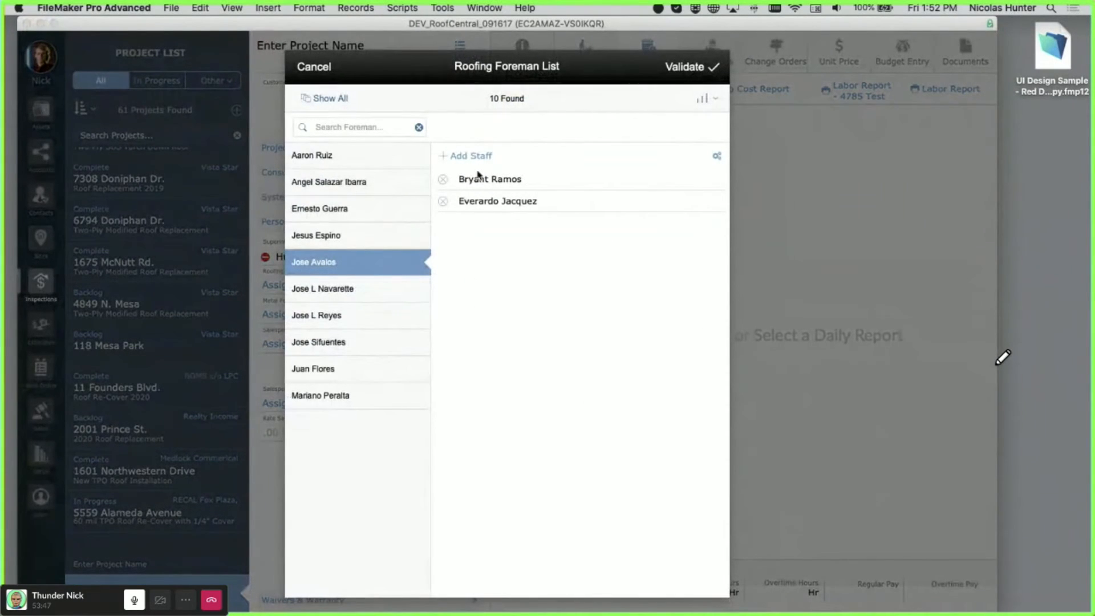
{"action": "left_click", "coordinate": [317, 262]}
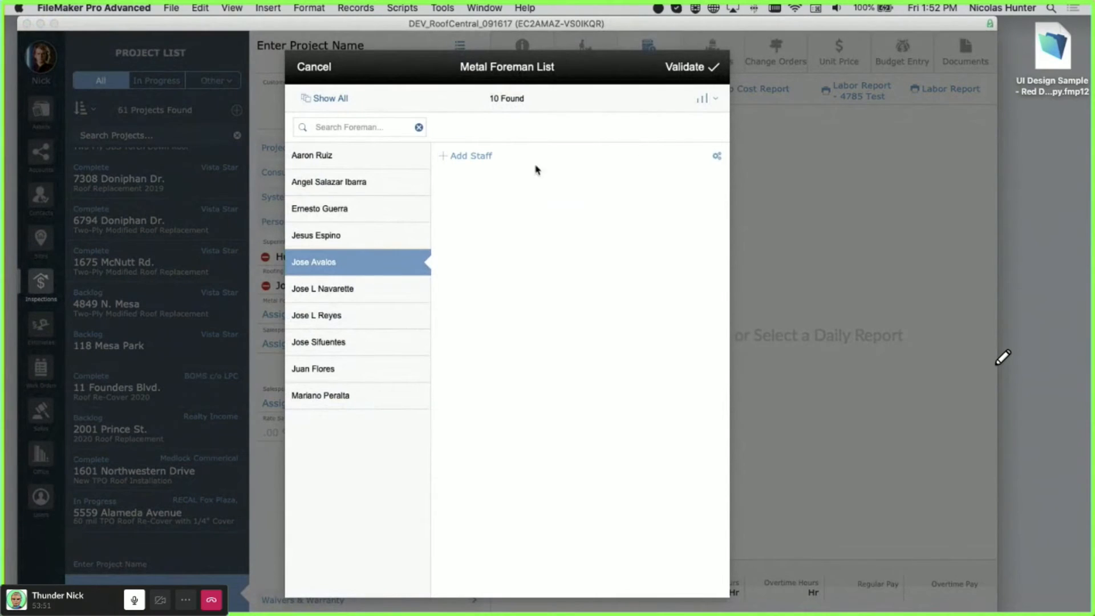
{"action": "left_click", "coordinate": [324, 320]}
{"action": "left_click", "coordinate": [674, 71]}
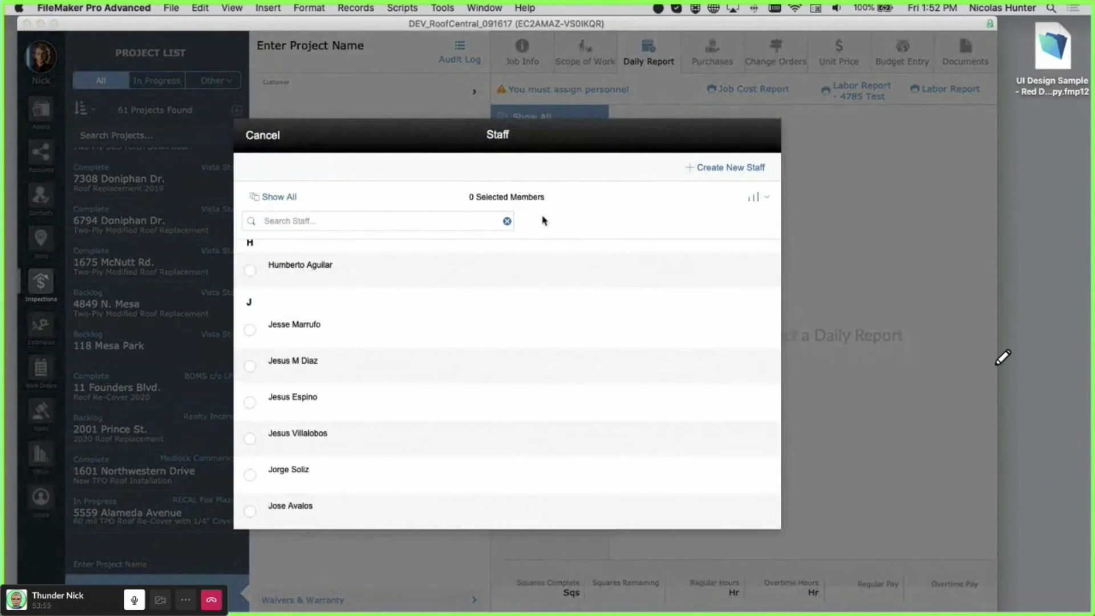
{"action": "left_click", "coordinate": [383, 272]}
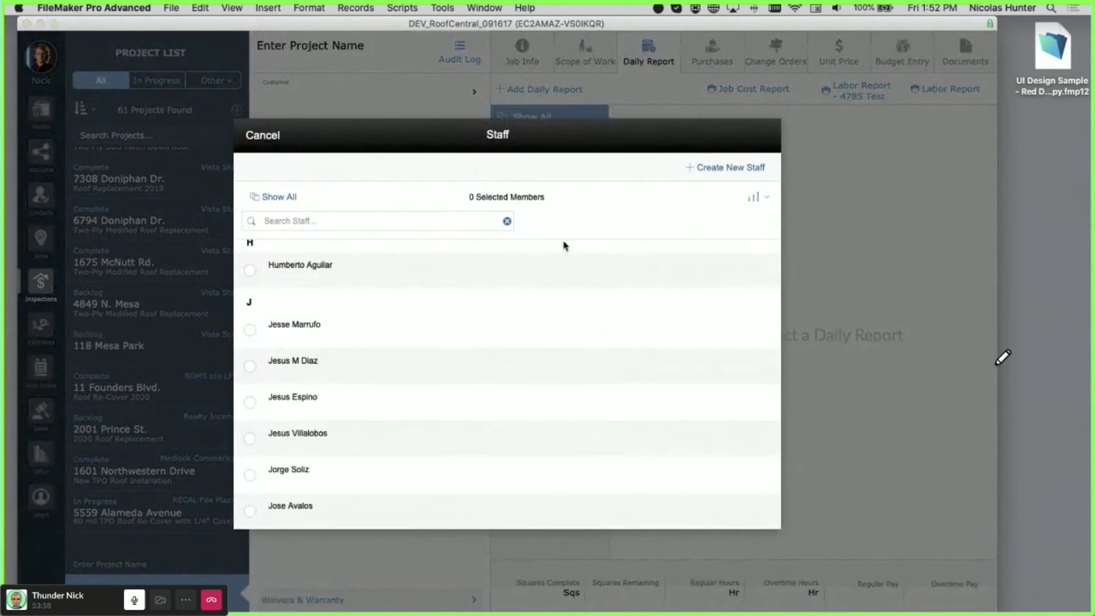
{"action": "left_click", "coordinate": [562, 254]}
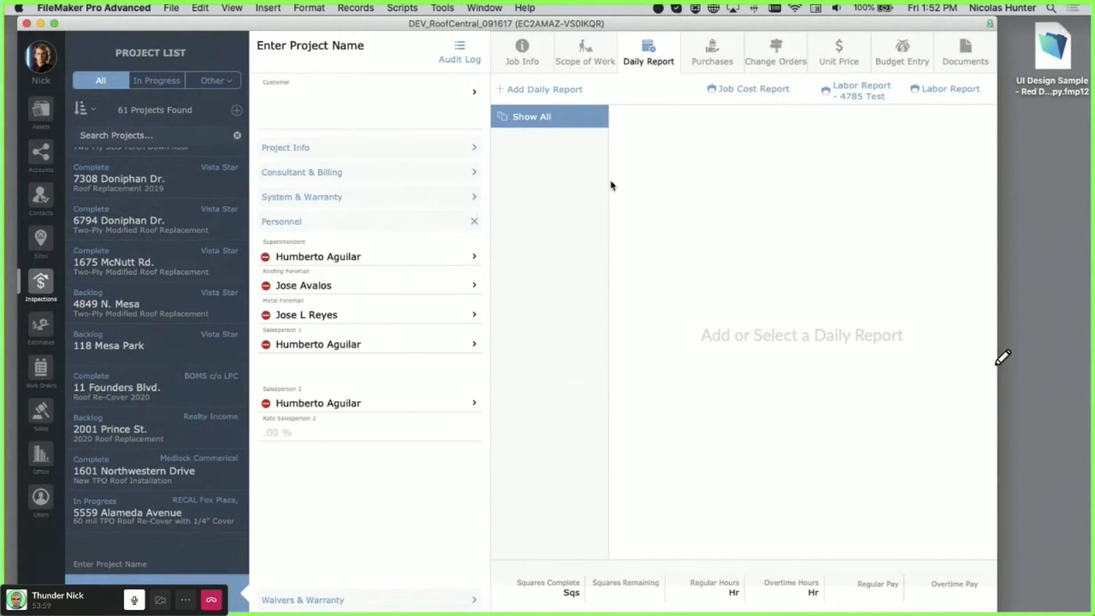
{"action": "left_click", "coordinate": [558, 91]}
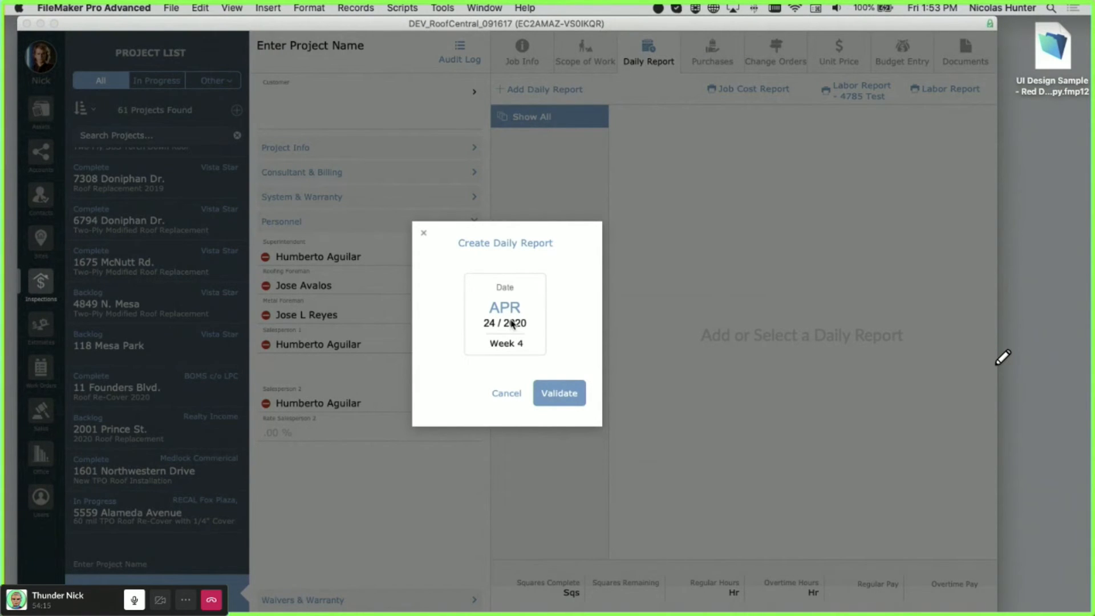
- Validate the April 24, 2020 daily report and view its Time Entry list of three crew members
{"action": "left_click", "coordinate": [558, 392]}
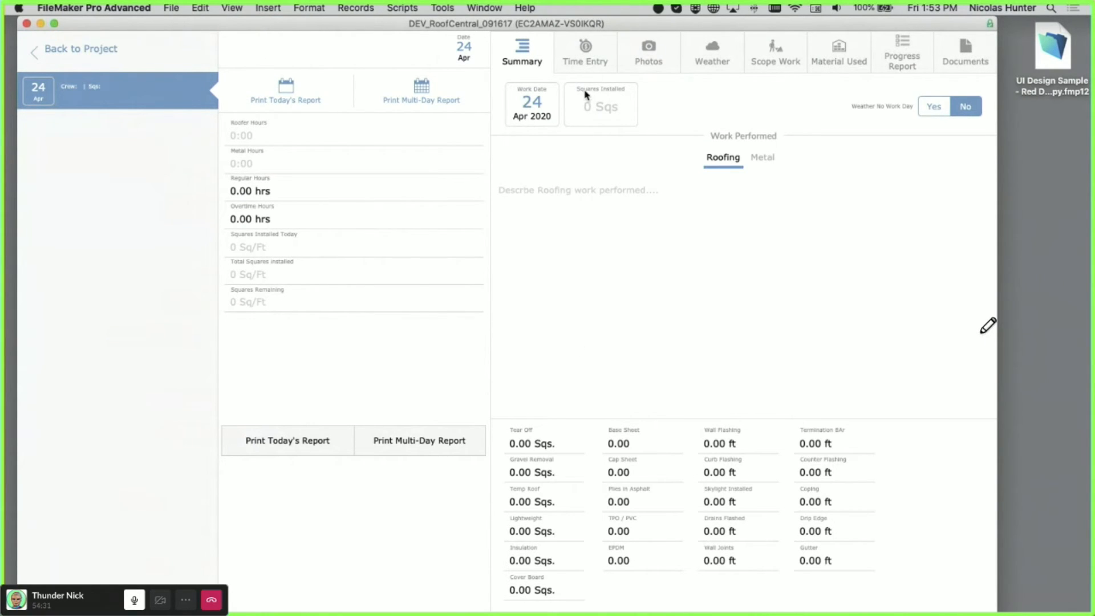
{"action": "left_click", "coordinate": [590, 57]}
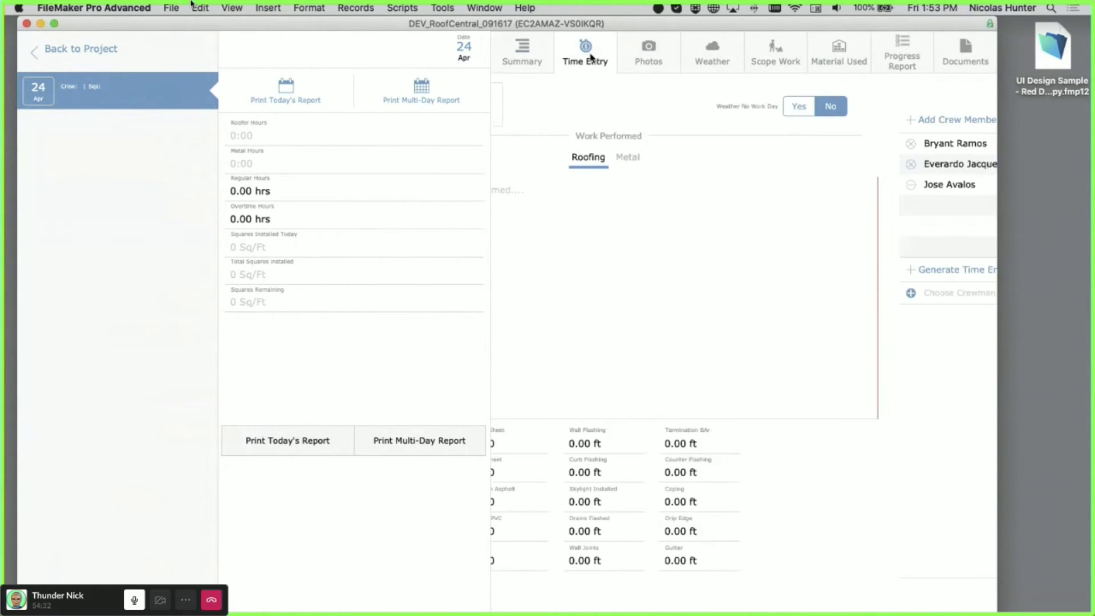
{"action": "left_click", "coordinate": [55, 32]}
{"action": "left_click", "coordinate": [30, 19]}
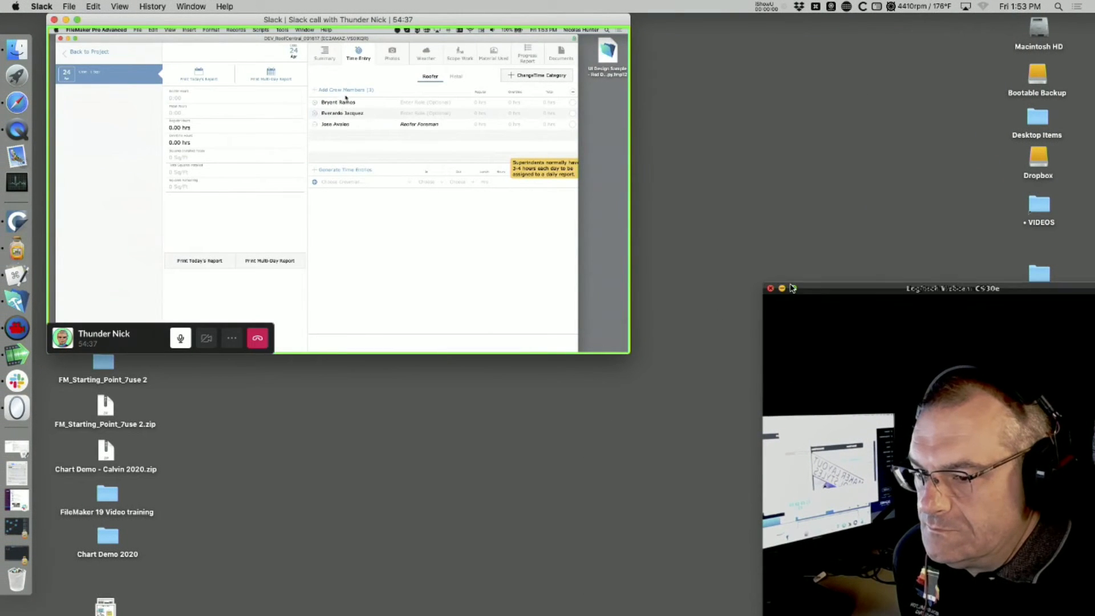
- Launch FileMaker Pro Advanced and browse the files hosted on DBW04.atrcc.com
{"action": "left_click", "coordinate": [771, 288]}
{"action": "left_click", "coordinate": [716, 366]}
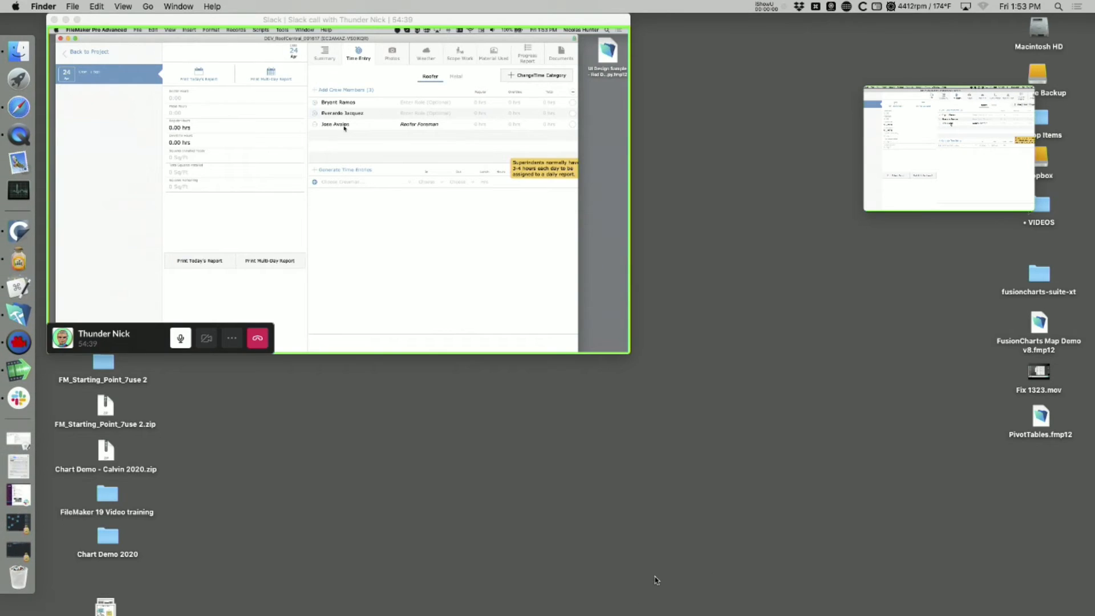
{"action": "left_click", "coordinate": [18, 315]}
{"action": "left_click_drag", "start_coordinate": [318, 19], "coordinate": [727, 338]}
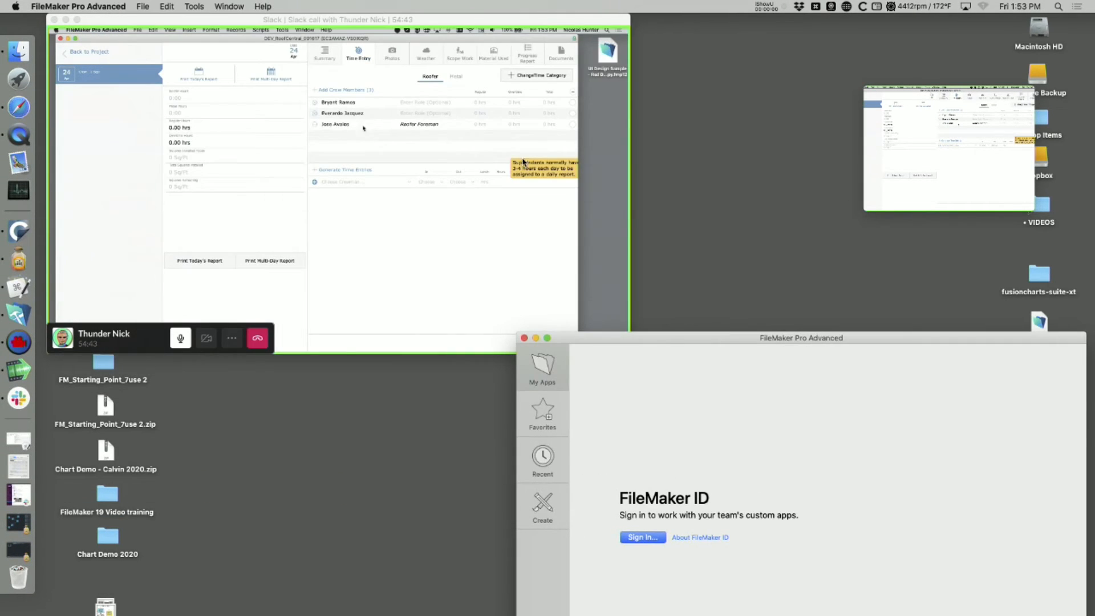
{"action": "left_click", "coordinate": [142, 6]}
{"action": "mouse_move", "coordinate": [159, 60]}
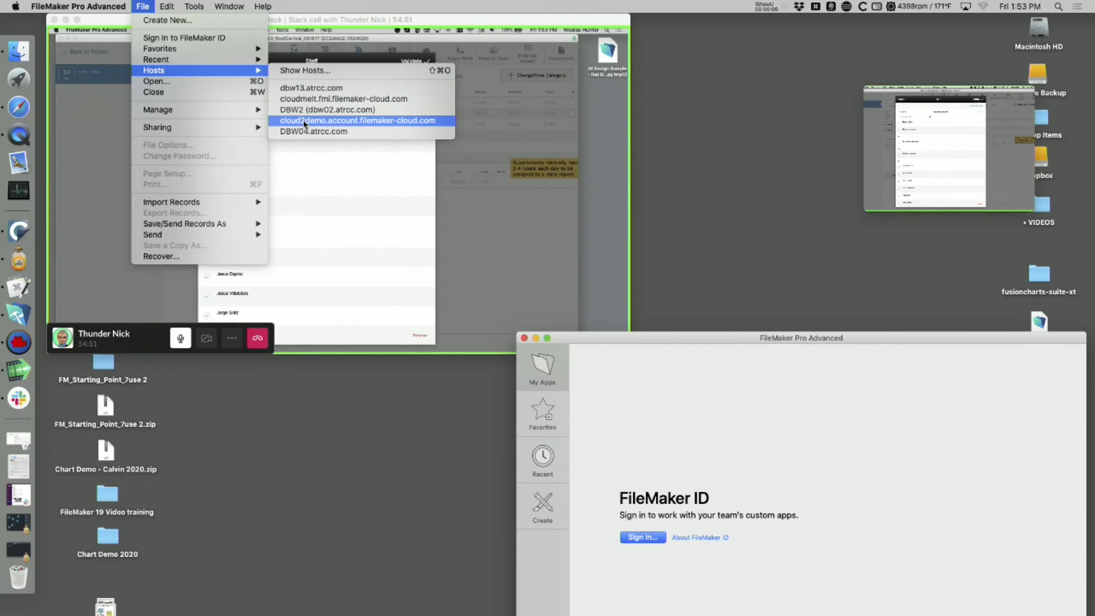
{"action": "left_click", "coordinate": [311, 132]}
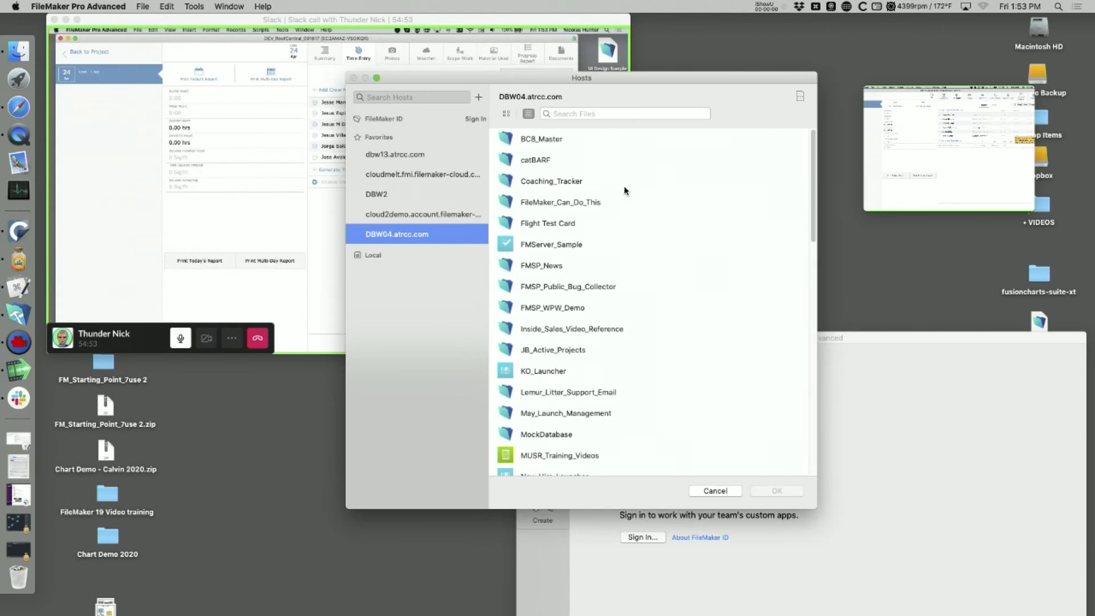
- Open the hosted RCC_CMS database and go to its File Uploads records
{"action": "left_click_drag", "start_coordinate": [621, 78], "coordinate": [977, 133]}
{"action": "scroll", "coordinate": [927, 342], "scroll_direction": "down", "scroll_amount": 15}
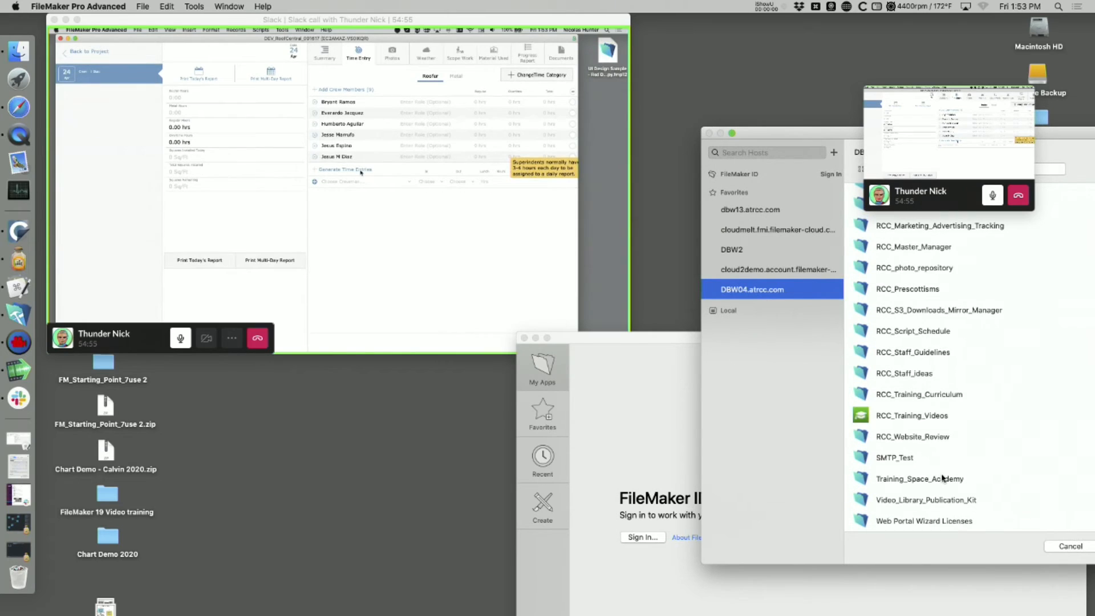
{"action": "scroll", "coordinate": [927, 336], "scroll_direction": "up", "scroll_amount": 7}
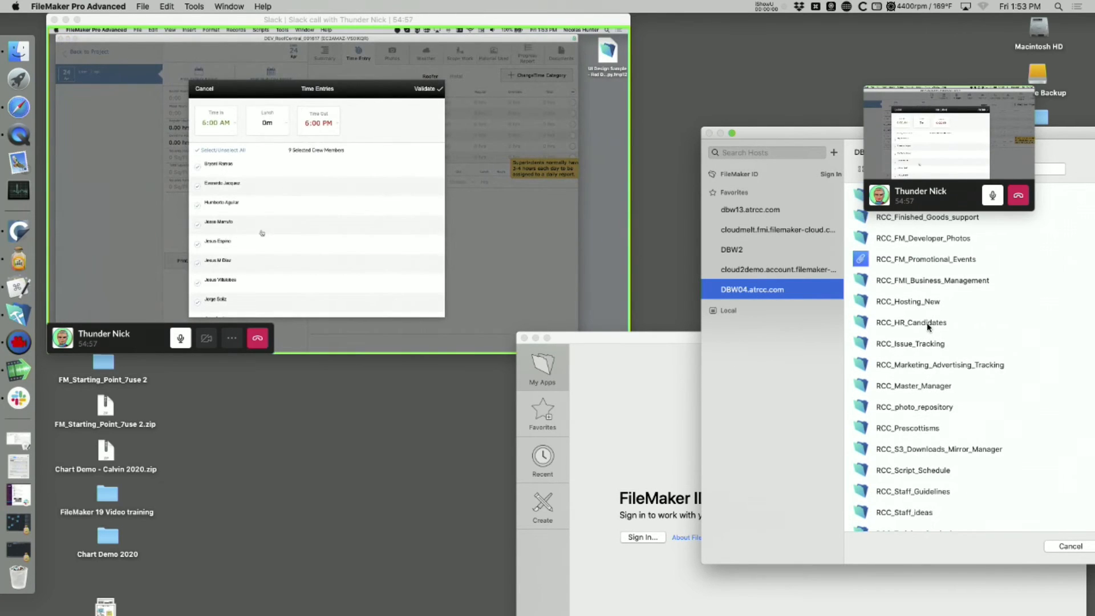
{"action": "scroll", "coordinate": [927, 329], "scroll_direction": "up", "scroll_amount": 8}
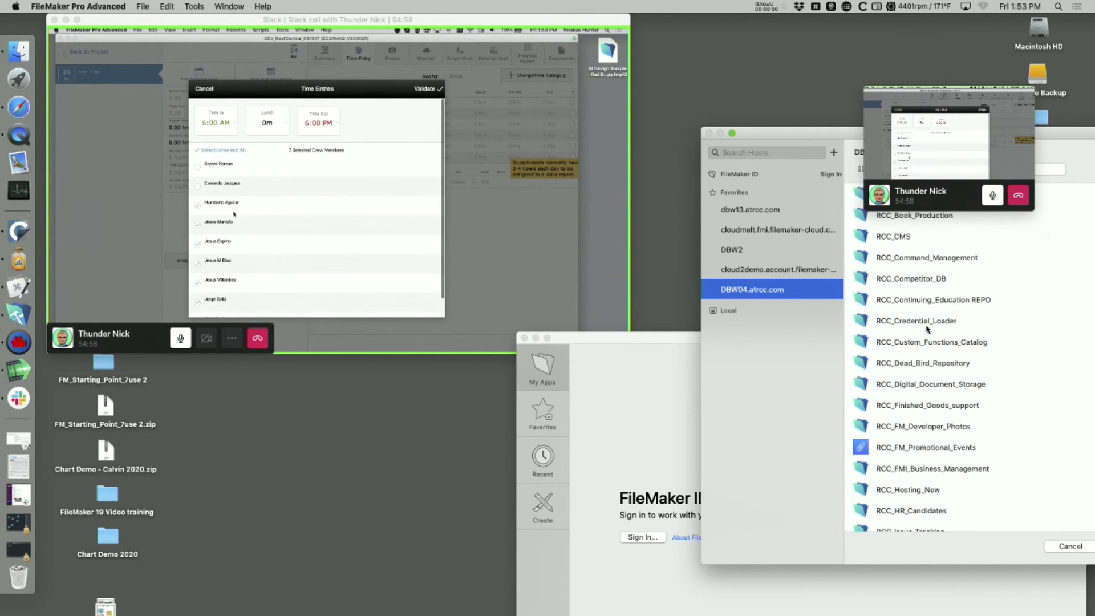
{"action": "left_click", "coordinate": [902, 238]}
{"action": "double_click", "coordinate": [901, 239]}
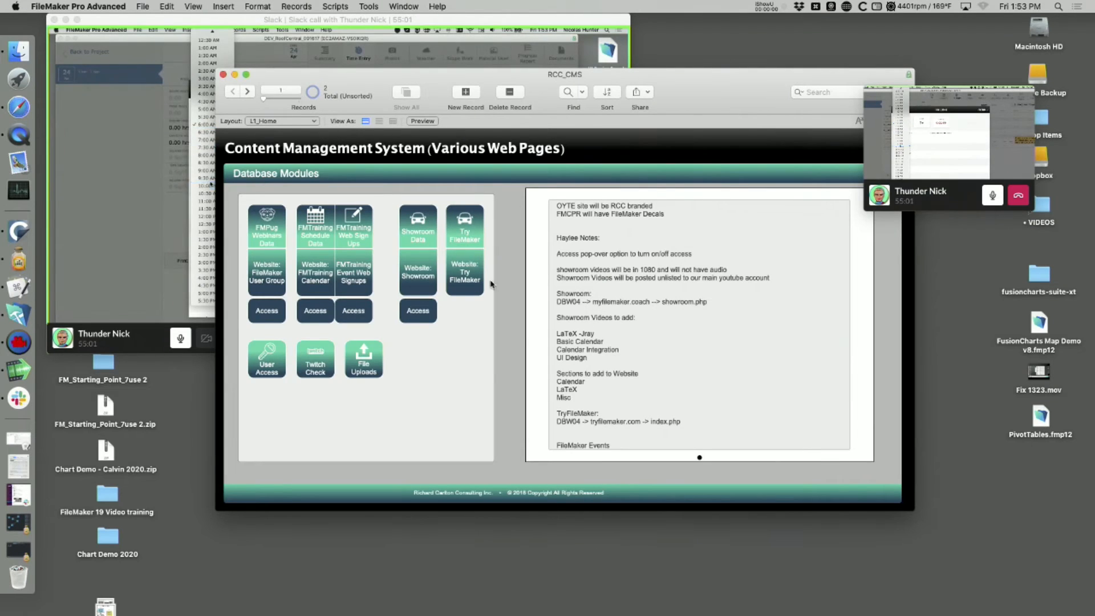
{"action": "left_click", "coordinate": [381, 370]}
{"action": "left_click_drag", "start_coordinate": [495, 80], "coordinate": [724, 234]}
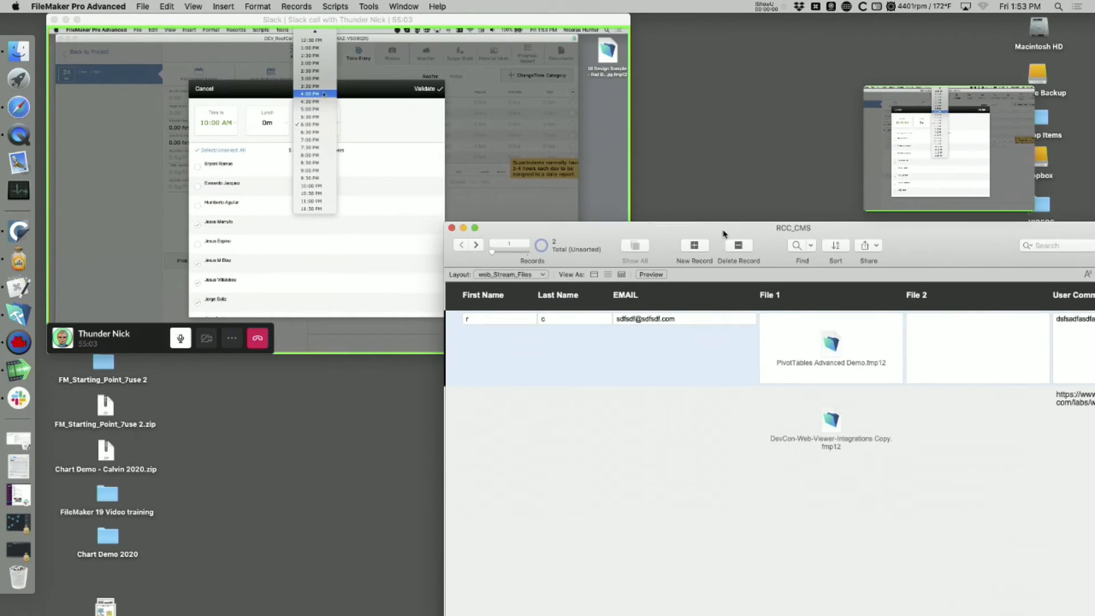
- Export record 2's File 1 contents, DevCon-Web-Viewer-Integrations Copy.fmp12, to the Desktop
{"action": "right_click", "coordinate": [825, 432]}
{"action": "left_click", "coordinate": [868, 510]}
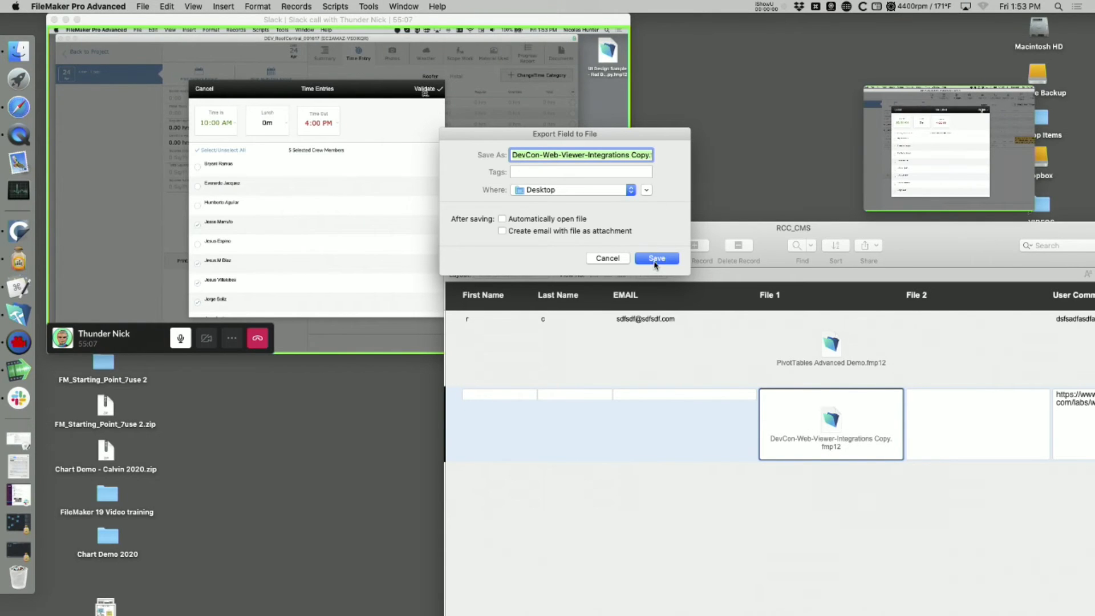
{"action": "left_click", "coordinate": [657, 259]}
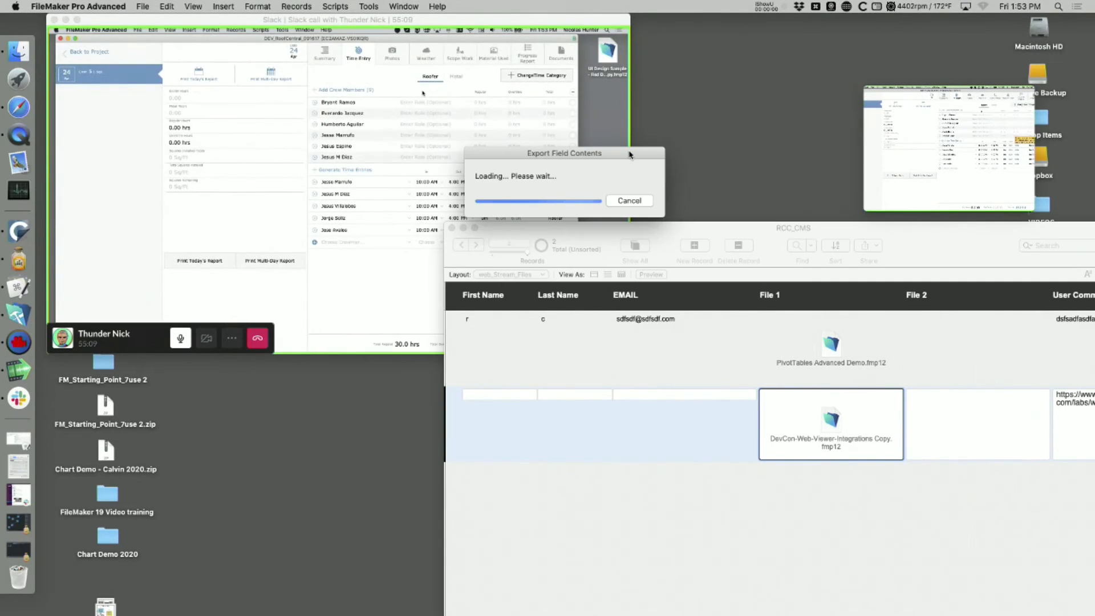
{"action": "left_click_drag", "start_coordinate": [709, 229], "coordinate": [779, 352]}
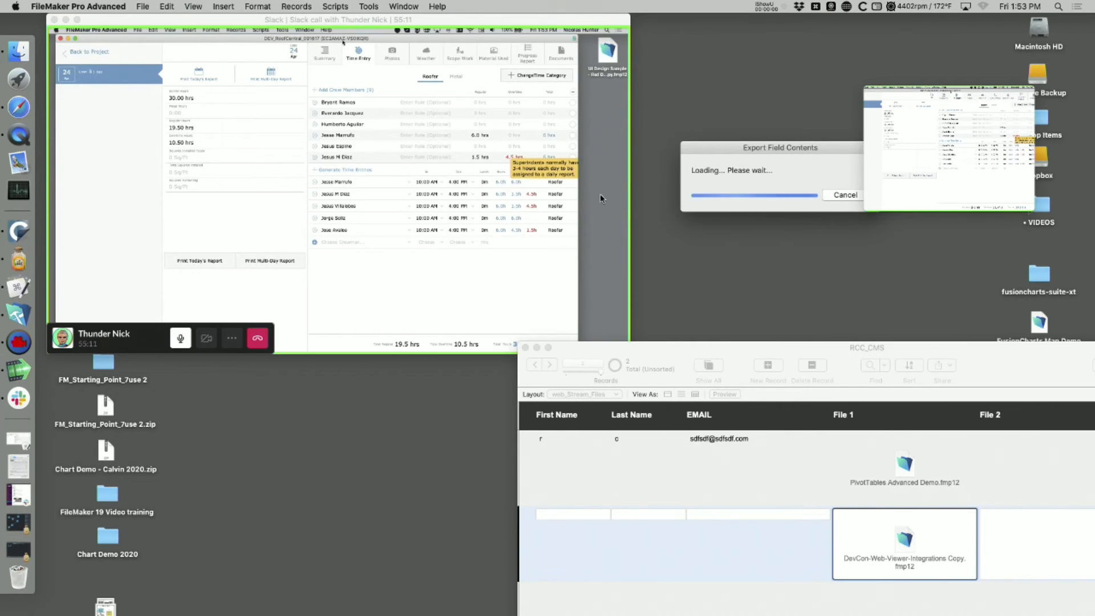
{"action": "left_click", "coordinate": [504, 23]}
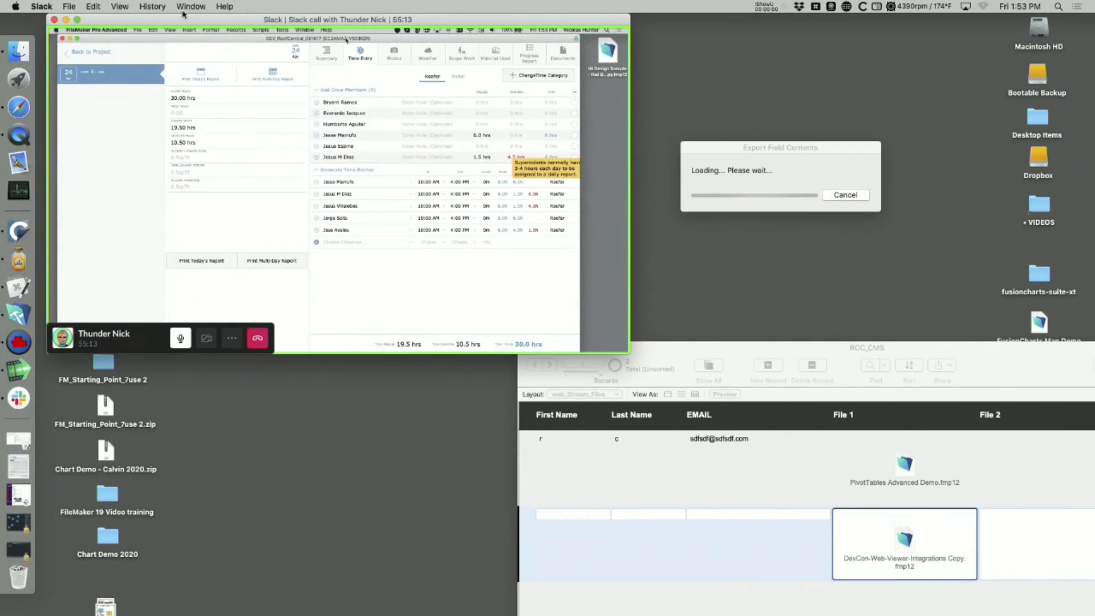
{"action": "left_click", "coordinate": [79, 20]}
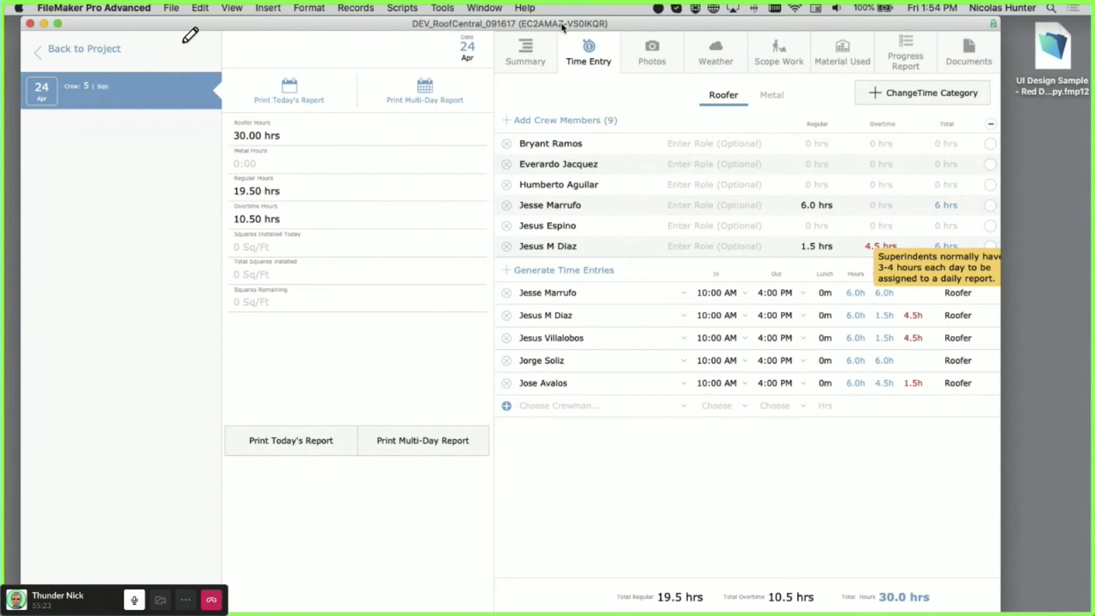
- Browse the report's Photos, Weather, Scope Work, Material Used, Progress Report, Time Entry and Summary sections
{"action": "left_click", "coordinate": [660, 50]}
{"action": "left_click", "coordinate": [716, 54]}
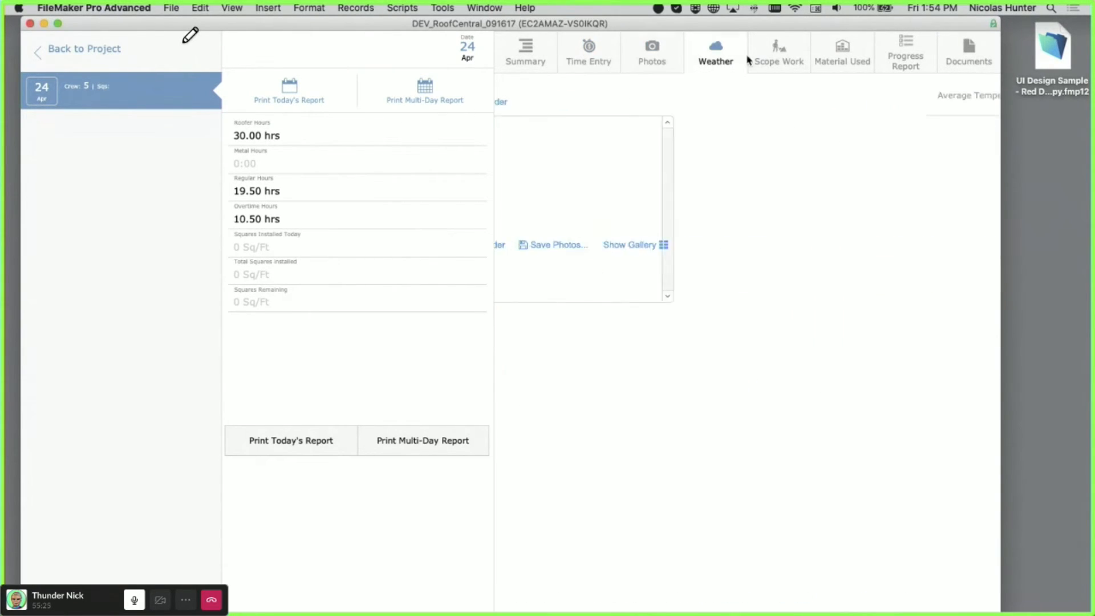
{"action": "left_click", "coordinate": [769, 58]}
{"action": "left_click", "coordinate": [828, 52]}
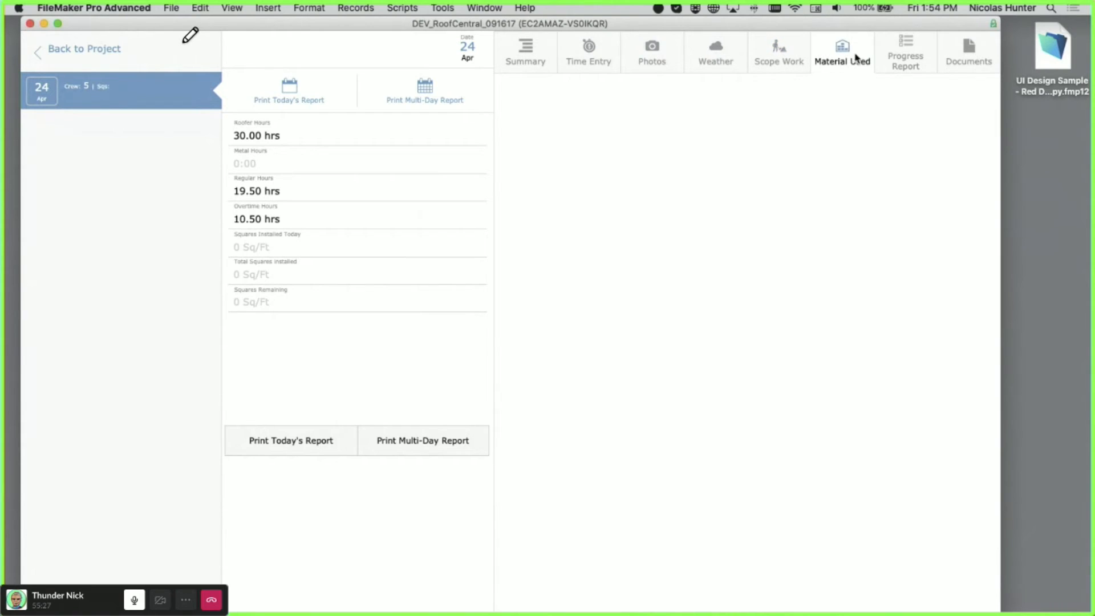
{"action": "left_click", "coordinate": [903, 59]}
{"action": "left_click", "coordinate": [850, 64]}
{"action": "left_click", "coordinate": [767, 64]}
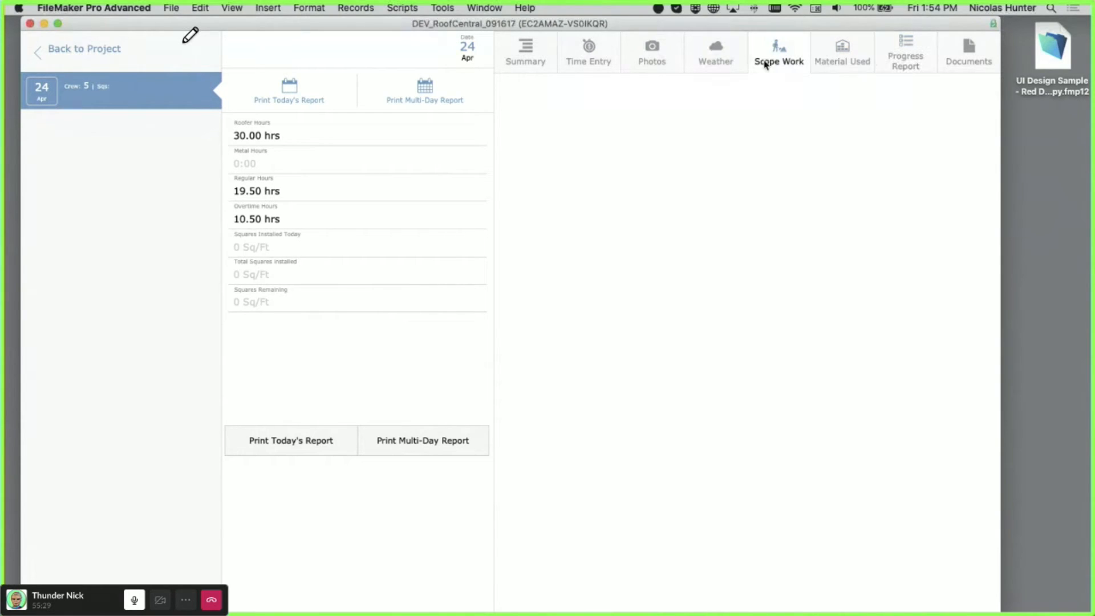
{"action": "left_click", "coordinate": [710, 63]}
{"action": "left_click", "coordinate": [650, 64]}
{"action": "left_click", "coordinate": [564, 62]}
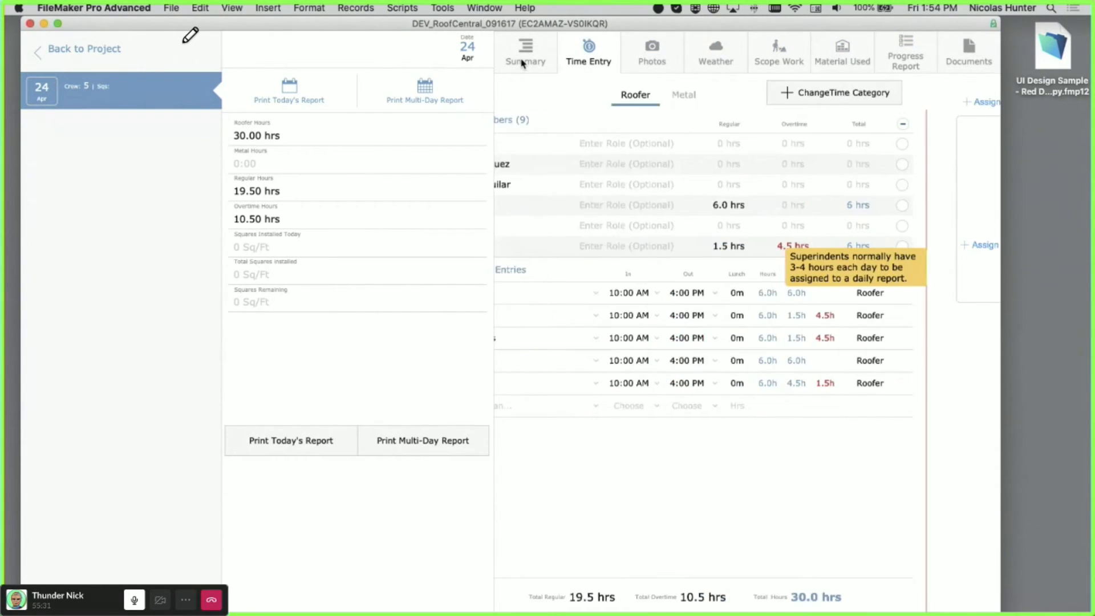
{"action": "left_click", "coordinate": [522, 62]}
- Check the Metal and Roofer crew hours and Photos import options, then switch to Layout mode
{"action": "left_click", "coordinate": [576, 59]}
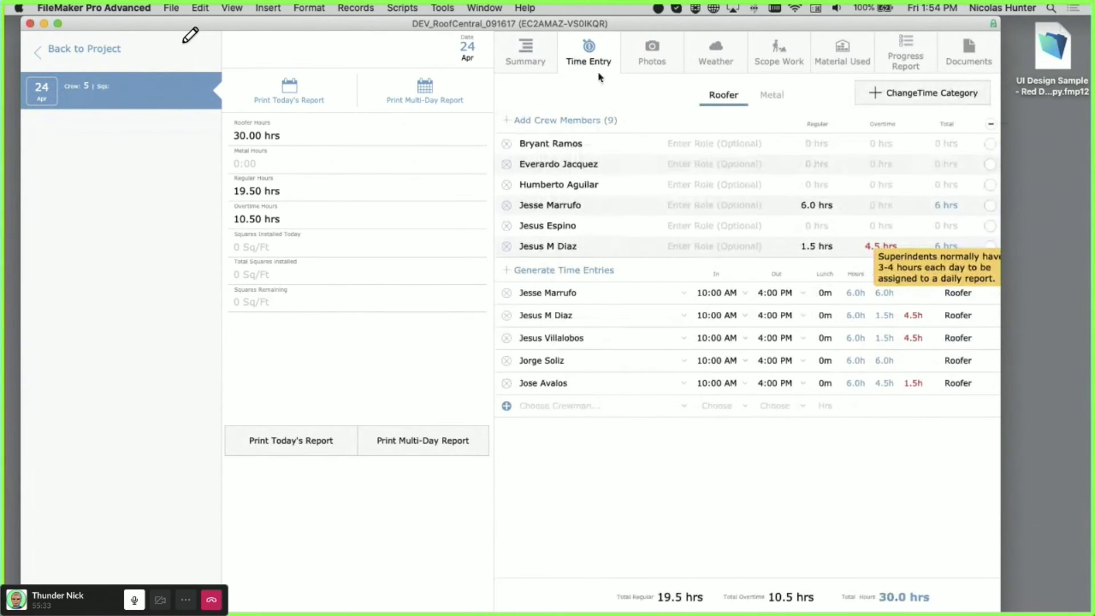
{"action": "left_click", "coordinate": [782, 98]}
{"action": "left_click", "coordinate": [735, 104]}
{"action": "left_click", "coordinate": [632, 58]}
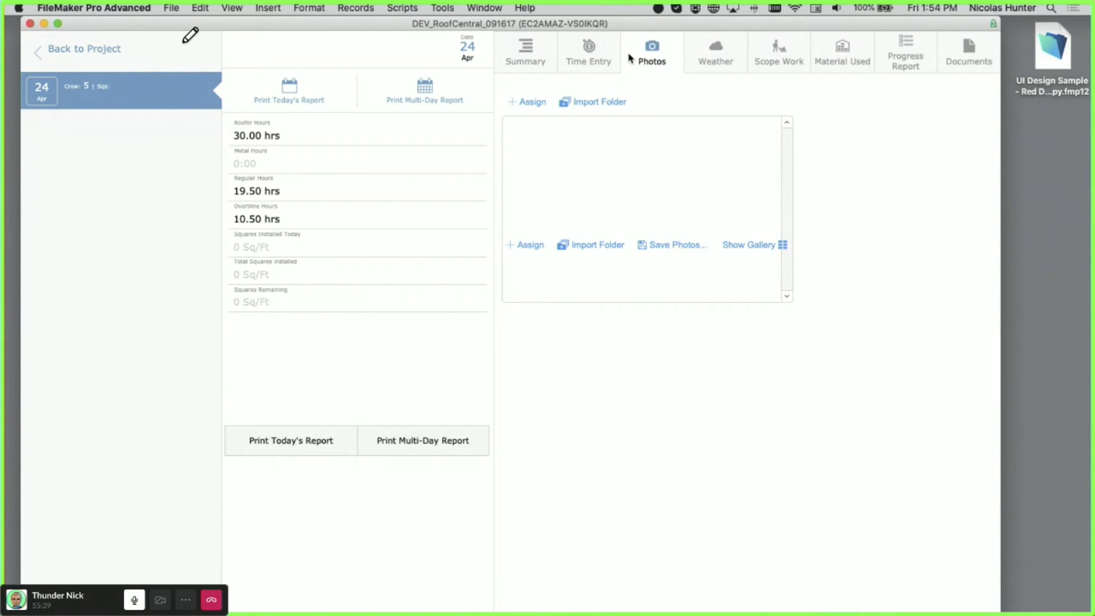
{"action": "key", "text": "super+l"}
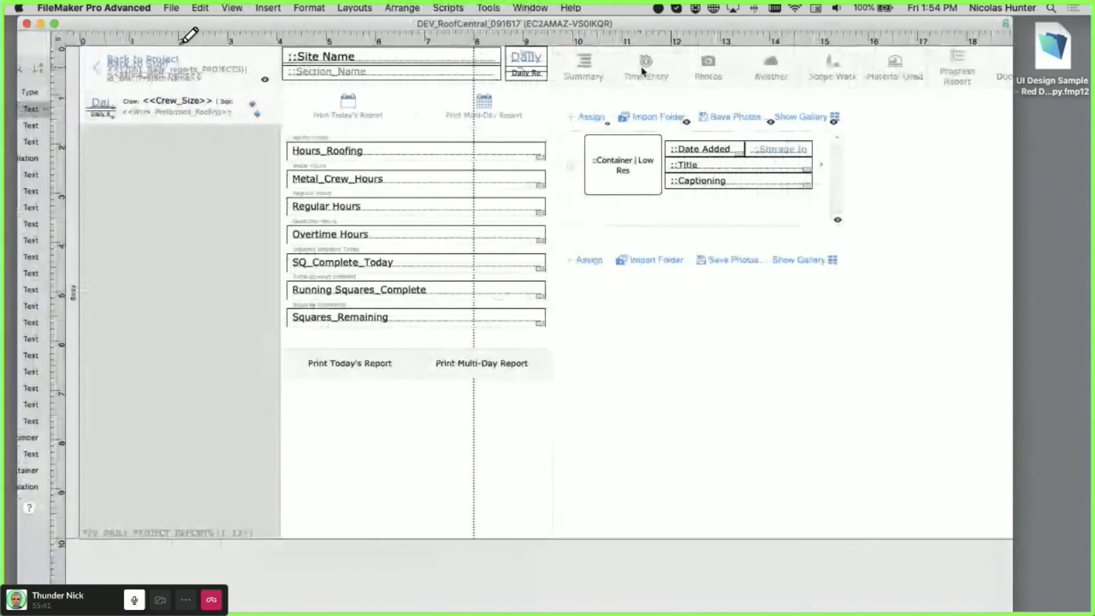
- Filter the Objects panel list to show only Panel Controls
{"action": "left_click", "coordinate": [76, 48]}
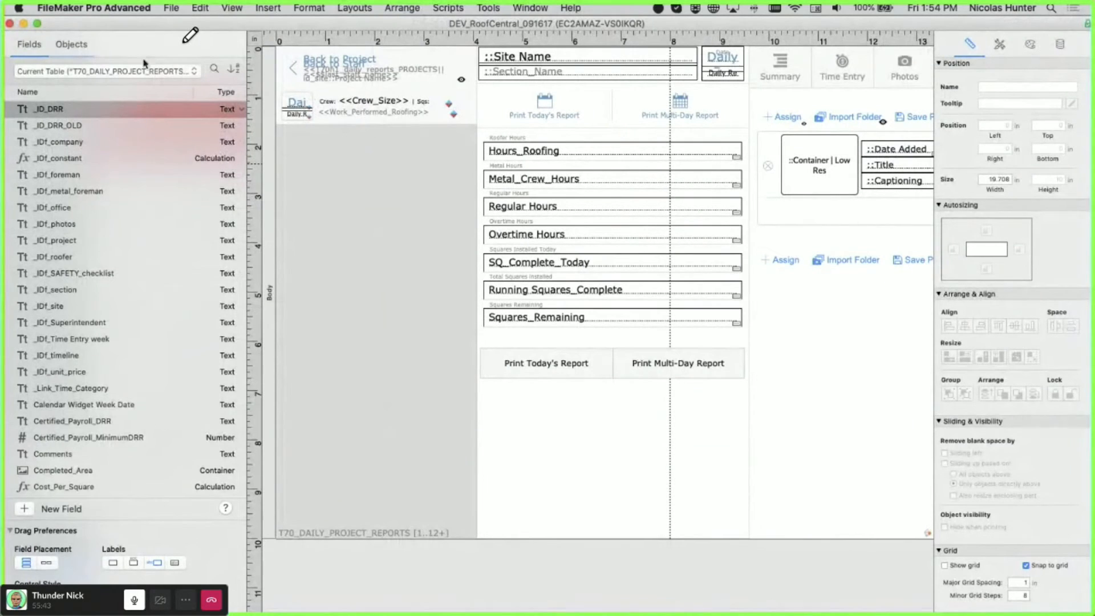
{"action": "scroll", "coordinate": [171, 188], "scroll_direction": "down", "scroll_amount": 15}
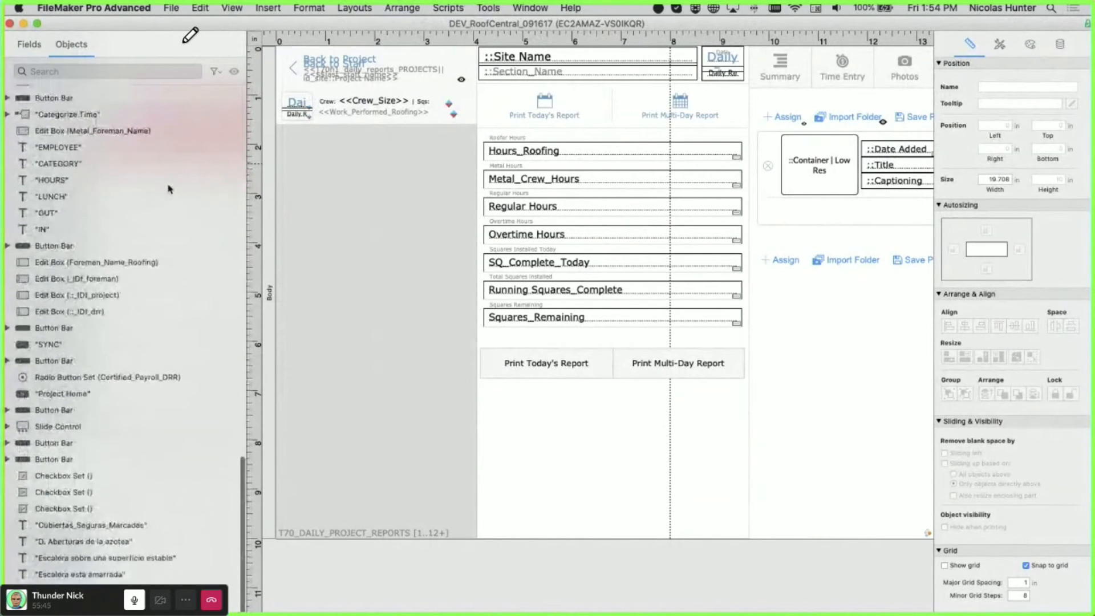
{"action": "scroll", "coordinate": [105, 285], "scroll_direction": "up", "scroll_amount": 15}
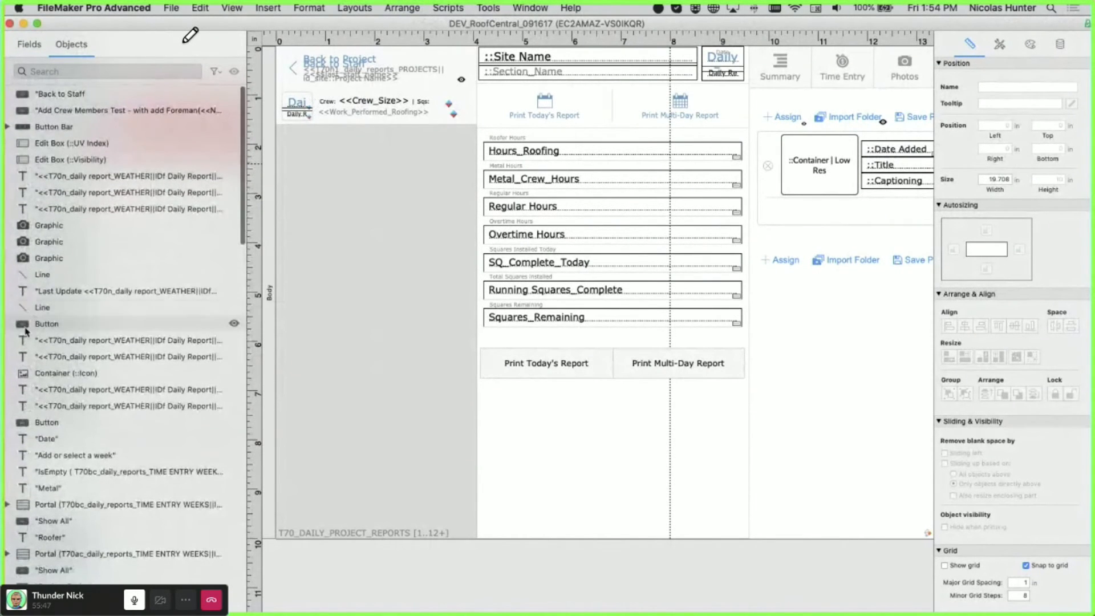
{"action": "left_click", "coordinate": [216, 73]}
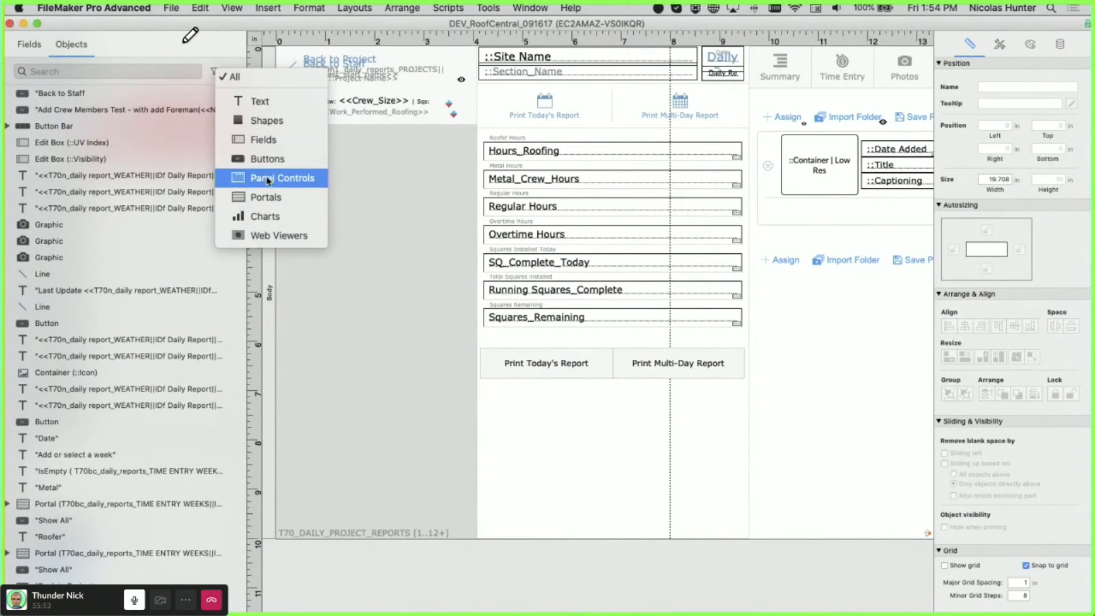
{"action": "left_click", "coordinate": [175, 251]}
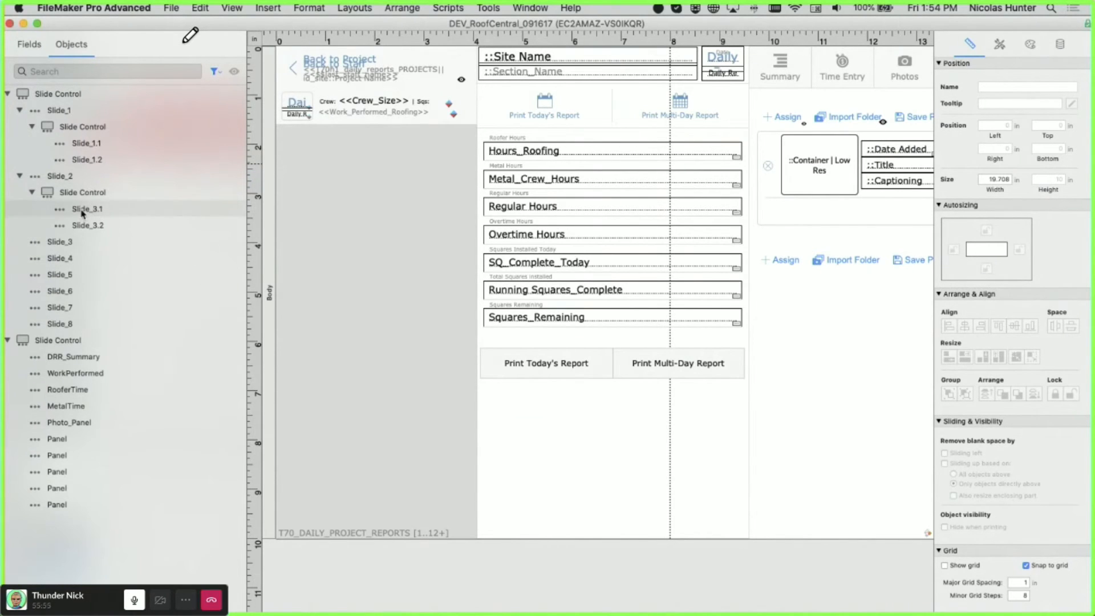
- Select Slide_4–Slide_8, DRR_Summary, WorkPerformed, RooferTime, MetalTime, Photo_Panel and the second Panel, then move the window aside
{"action": "left_click", "coordinate": [74, 260]}
{"action": "left_click", "coordinate": [76, 275]}
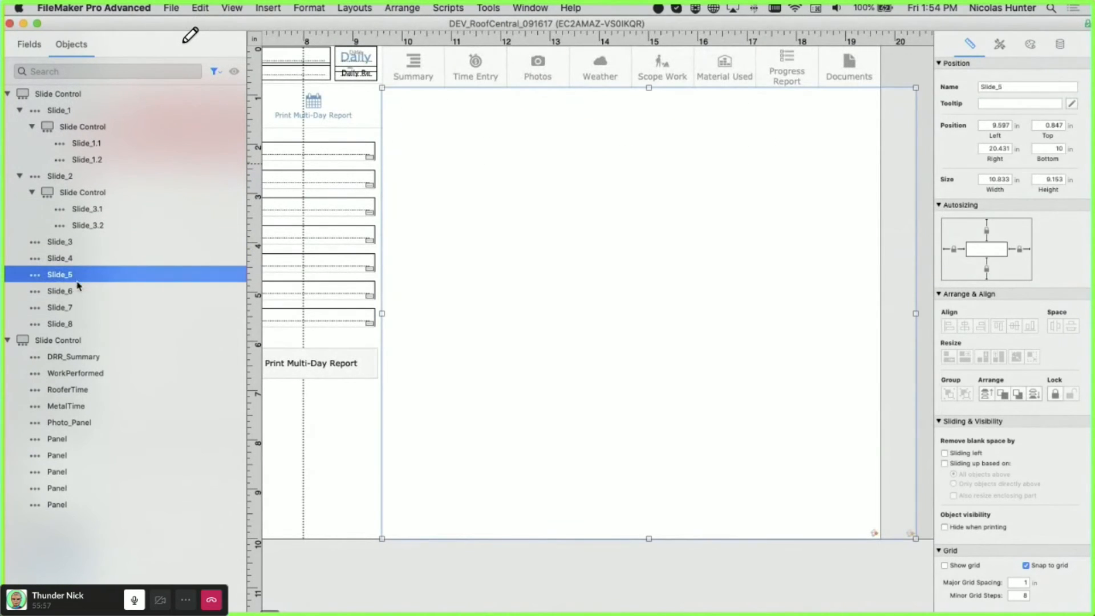
{"action": "left_click", "coordinate": [77, 291]}
{"action": "left_click", "coordinate": [78, 308]}
{"action": "left_click", "coordinate": [80, 324]}
{"action": "left_click", "coordinate": [81, 356]}
{"action": "left_click", "coordinate": [81, 373]}
{"action": "left_click", "coordinate": [80, 390]}
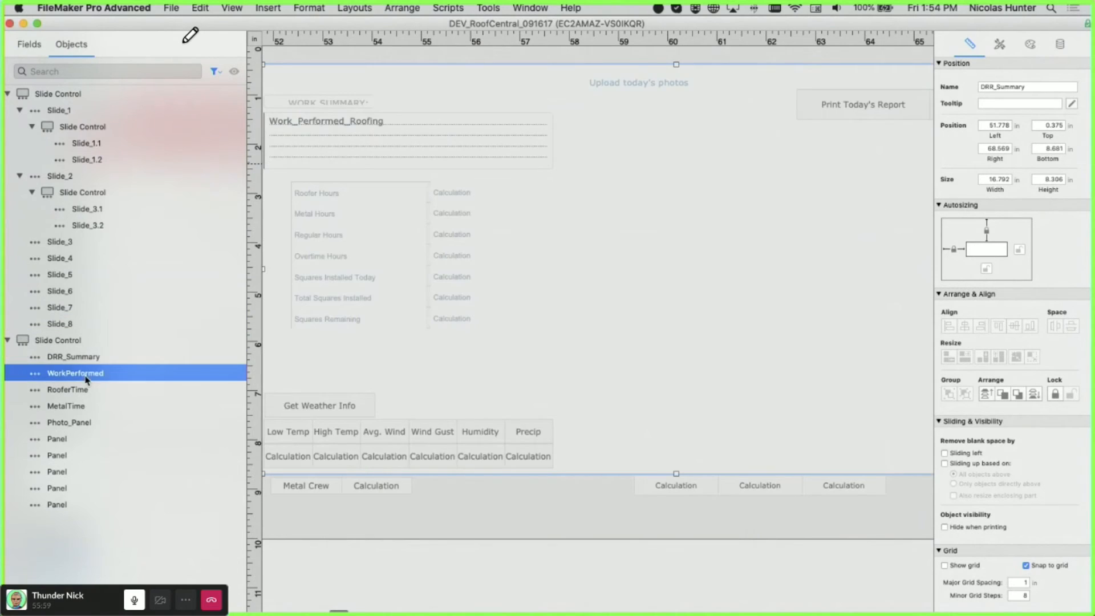
{"action": "left_click", "coordinate": [80, 406]}
{"action": "left_click", "coordinate": [80, 422]}
{"action": "left_click", "coordinate": [76, 455]}
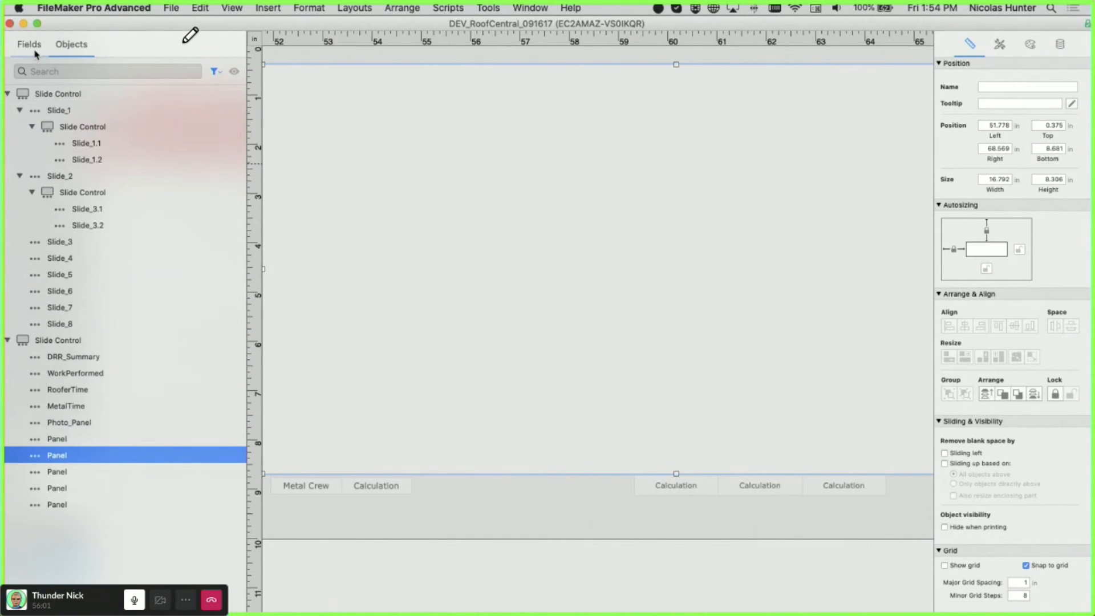
{"action": "left_click_drag", "start_coordinate": [277, 24], "coordinate": [279, 611]}
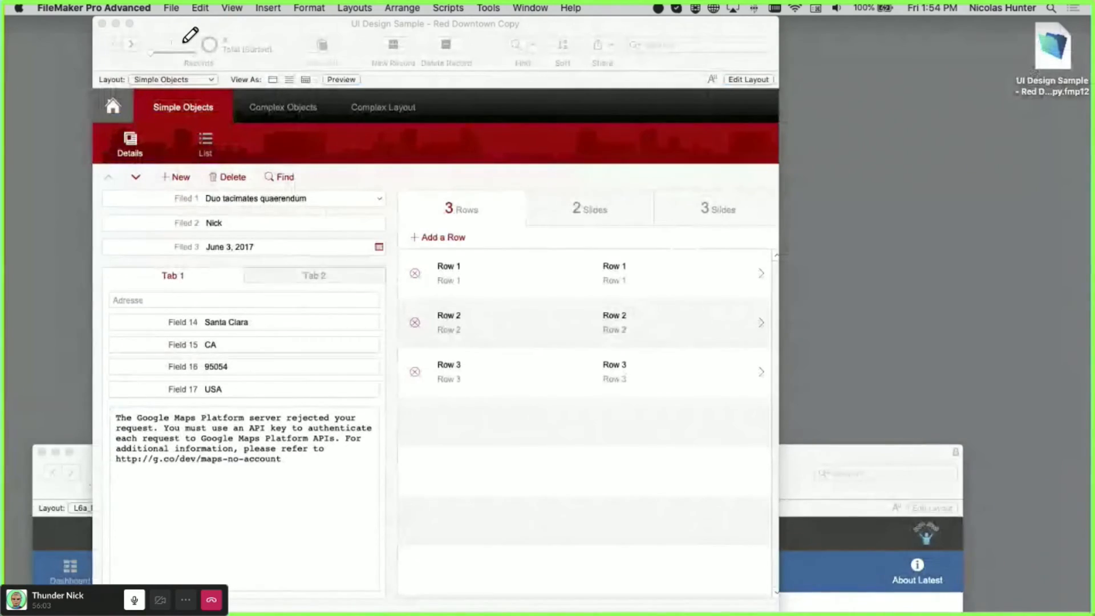
- Switch the UI Design Sample between its 2 Slides and 3 Rows panels and hide the status toolbar
{"action": "left_click", "coordinate": [459, 161]}
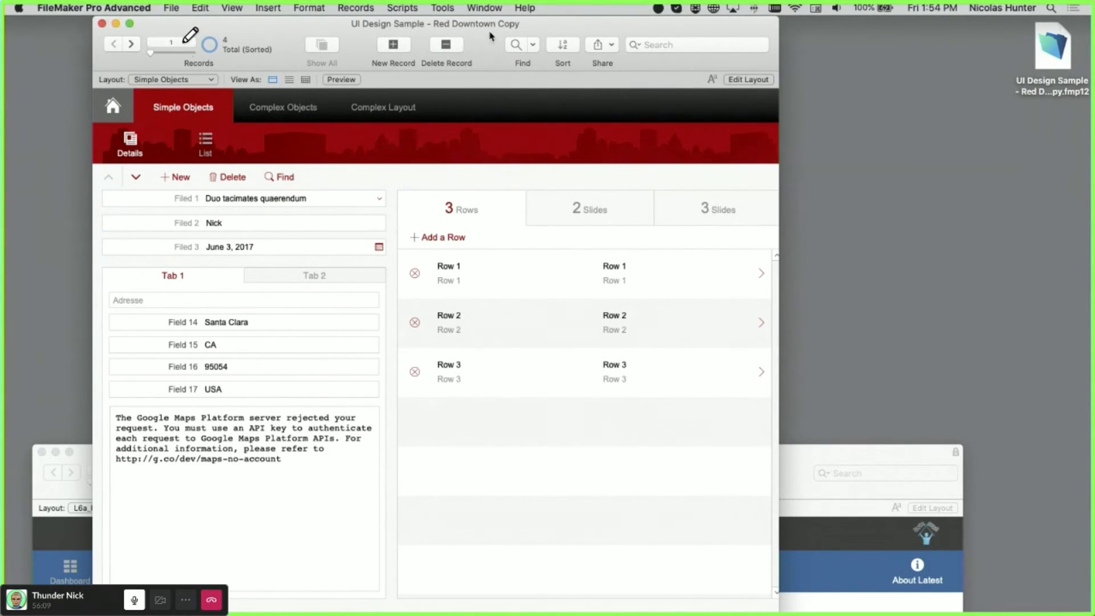
{"action": "left_click_drag", "start_coordinate": [490, 36], "coordinate": [459, 17]}
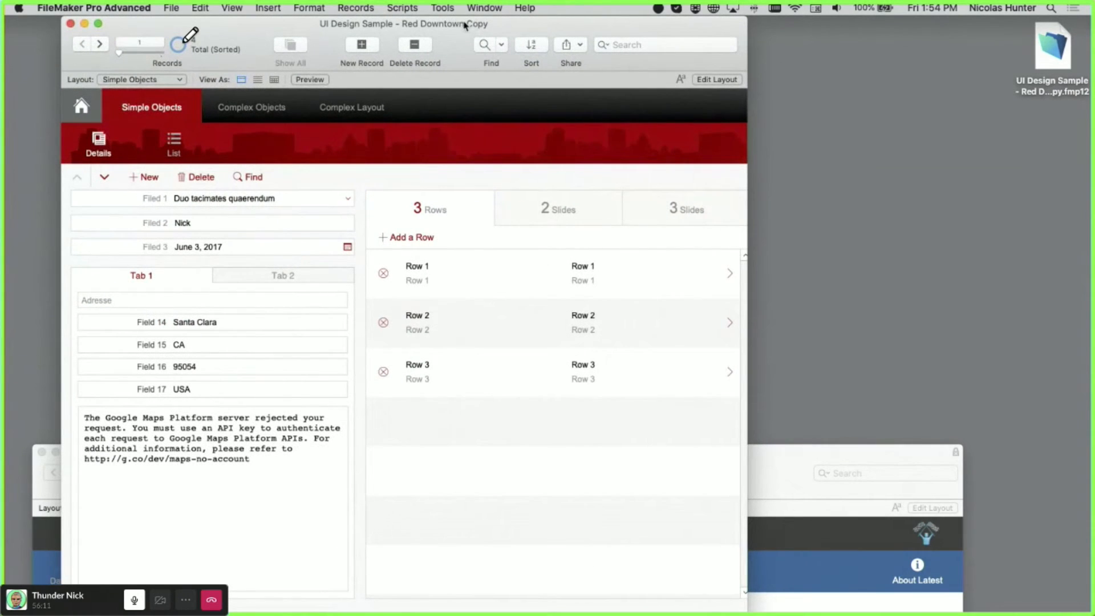
{"action": "left_click", "coordinate": [544, 208]}
{"action": "left_click", "coordinate": [448, 214]}
{"action": "key", "text": "super+alt+s"}
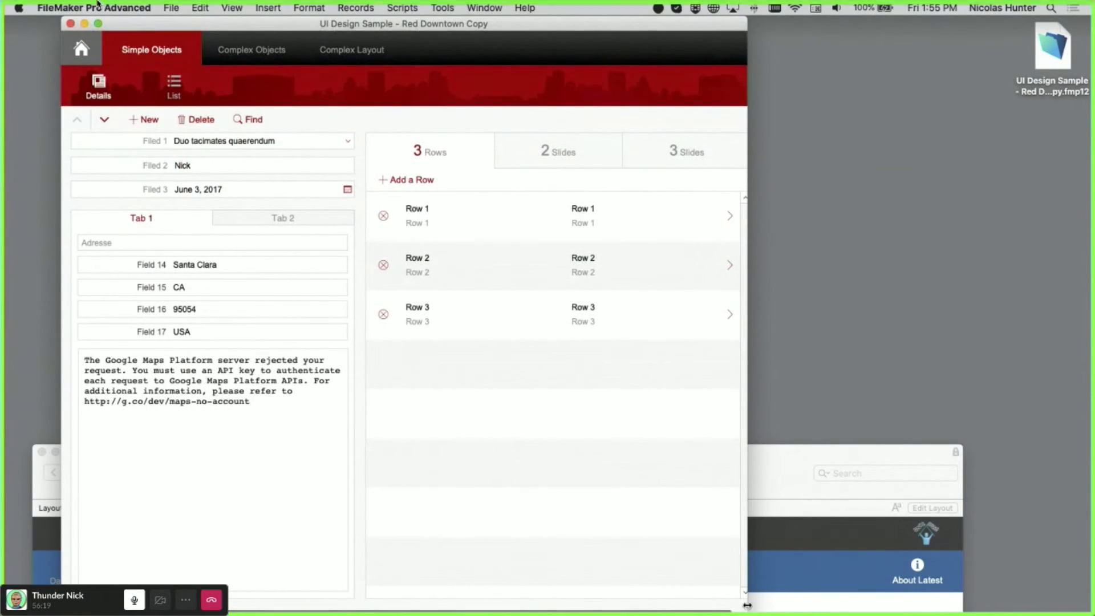
{"action": "left_click", "coordinate": [39, 17]}
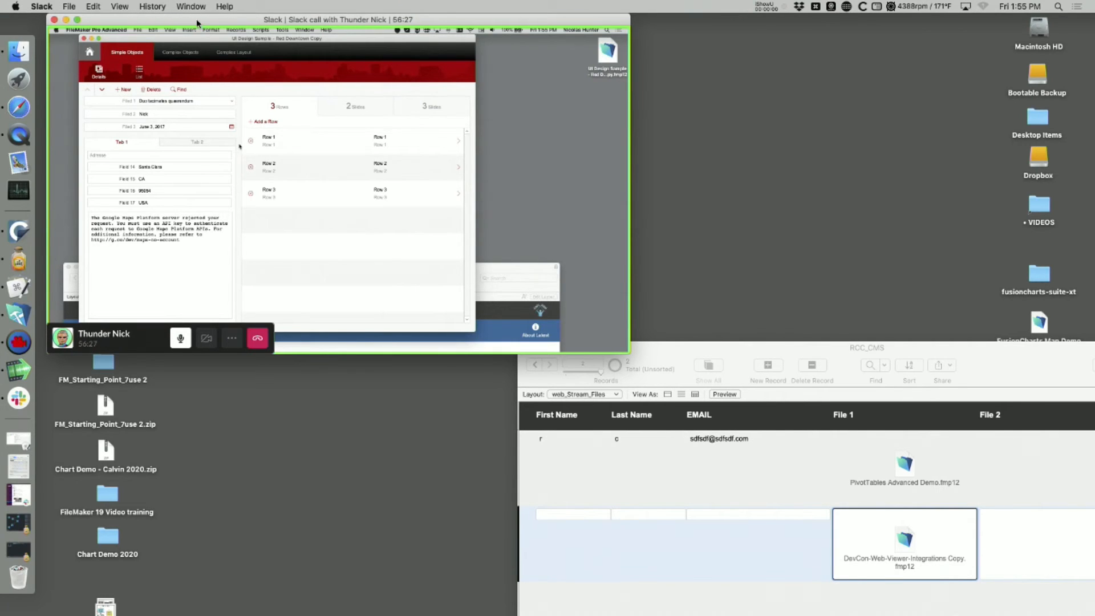
- Move the call and RCC_CMS windows out of the way and bring Safari's Live Broadcast Schedule forward
{"action": "left_click_drag", "start_coordinate": [196, 23], "coordinate": [195, 22]}
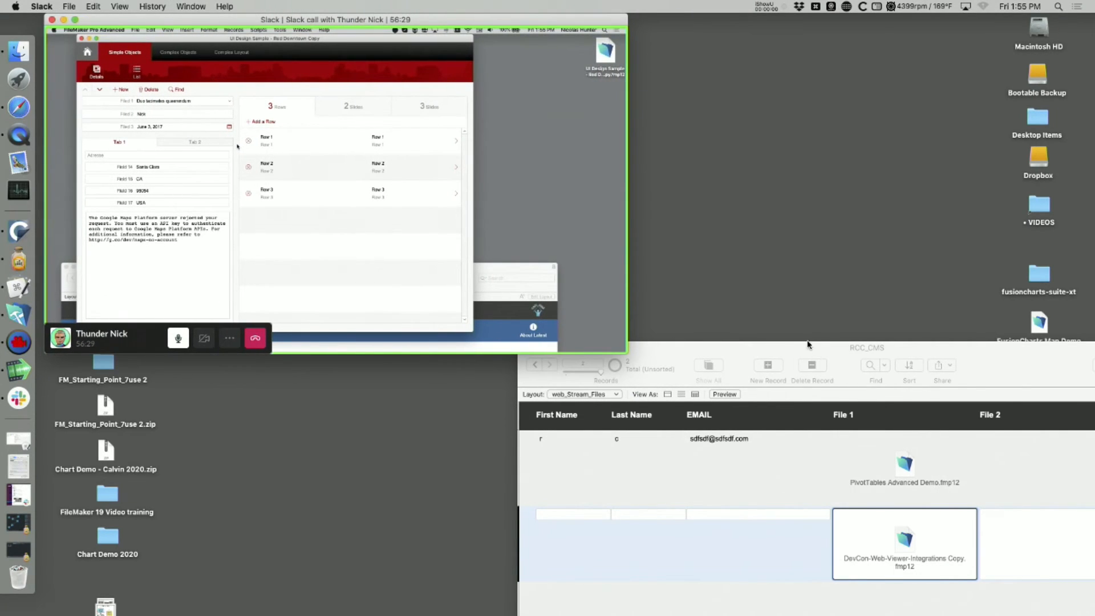
{"action": "left_click_drag", "start_coordinate": [808, 345], "coordinate": [466, 30]}
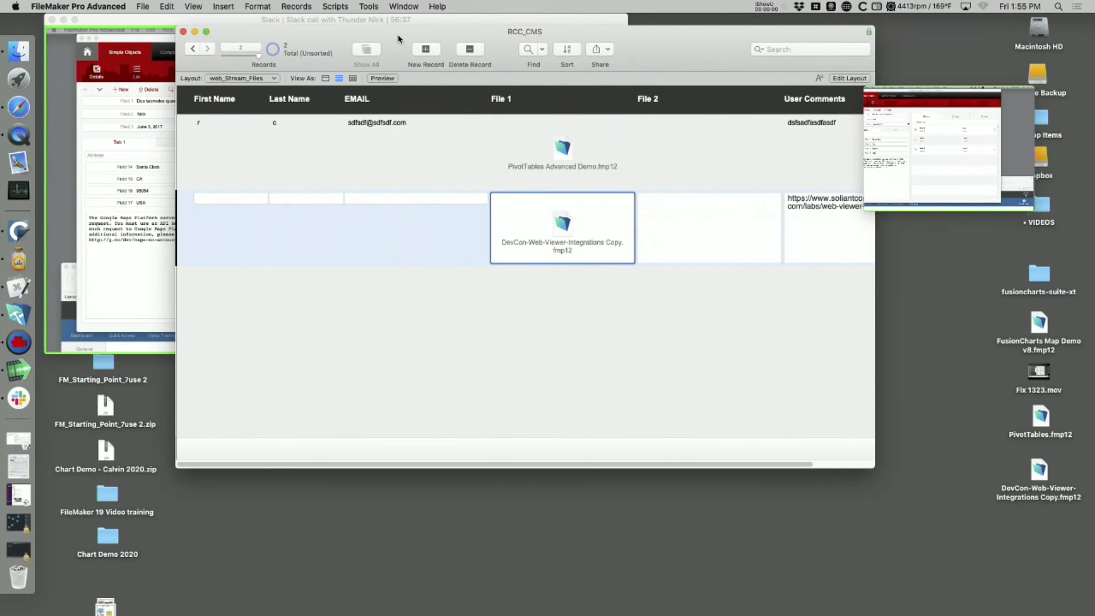
{"action": "left_click_drag", "start_coordinate": [434, 31], "coordinate": [515, 223]}
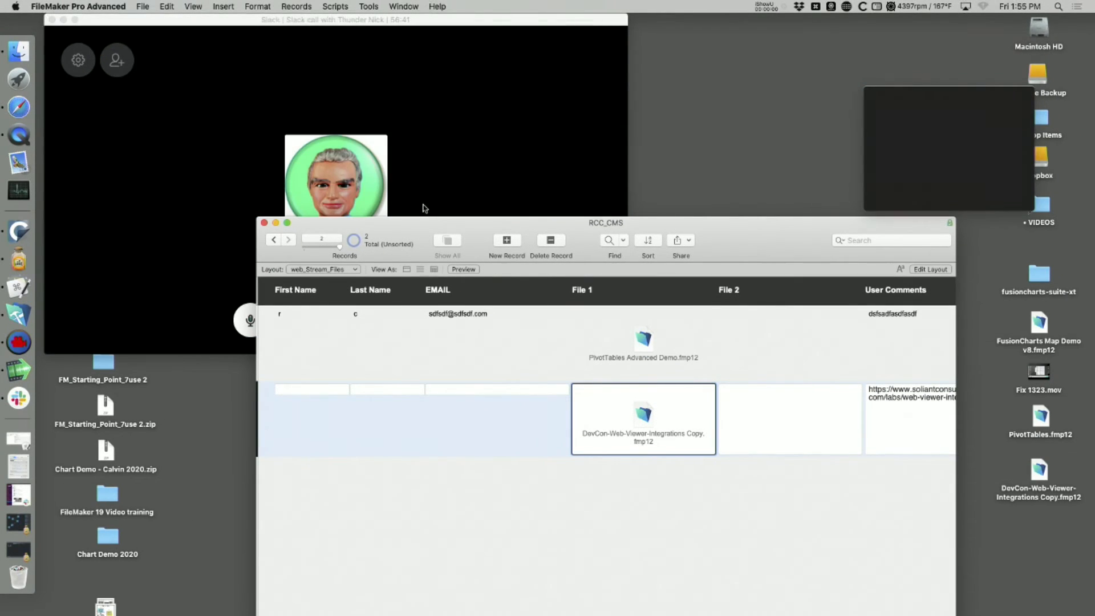
{"action": "left_click_drag", "start_coordinate": [421, 223], "coordinate": [419, 557]}
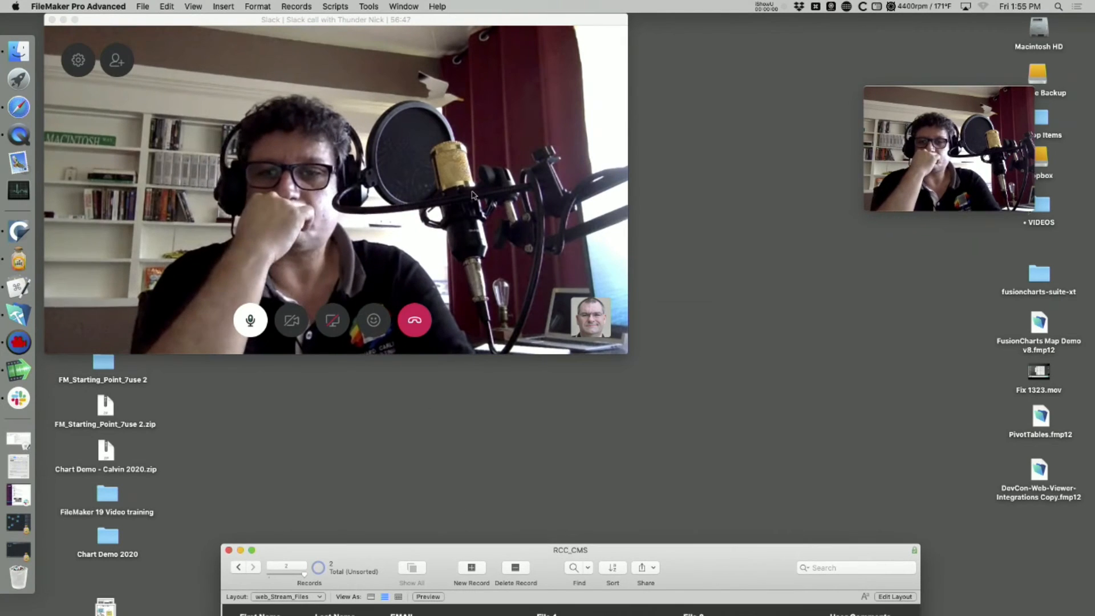
{"action": "left_click", "coordinate": [20, 107]}
{"action": "scroll", "coordinate": [130, 124], "scroll_direction": "up", "scroll_amount": 10}
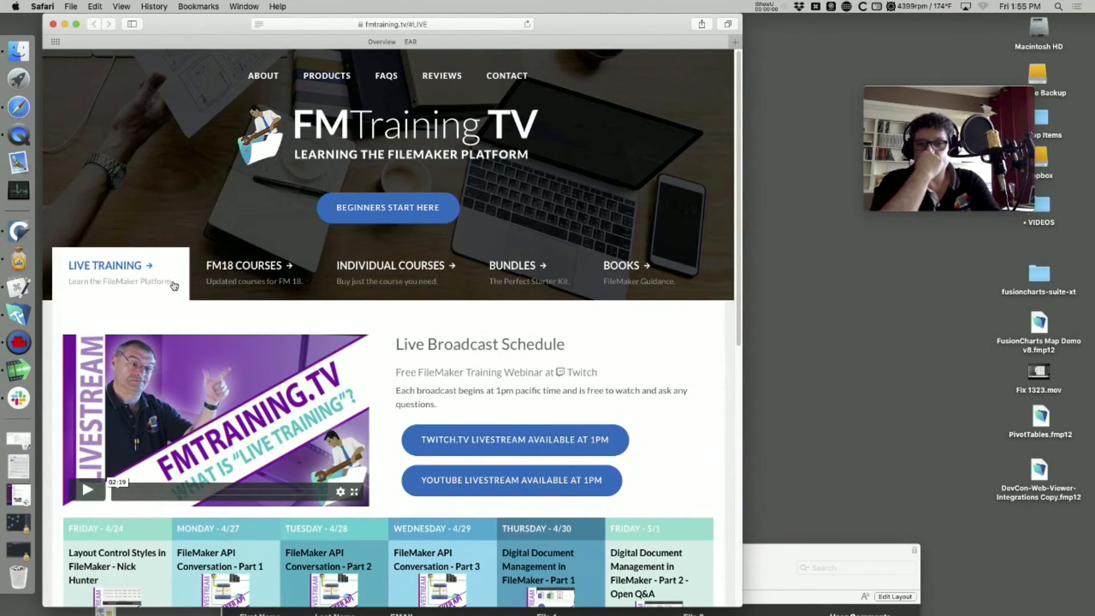
- Follow the [LINK] in the note below the schedule to the File Upload form
{"action": "scroll", "coordinate": [348, 509], "scroll_direction": "down", "scroll_amount": 5}
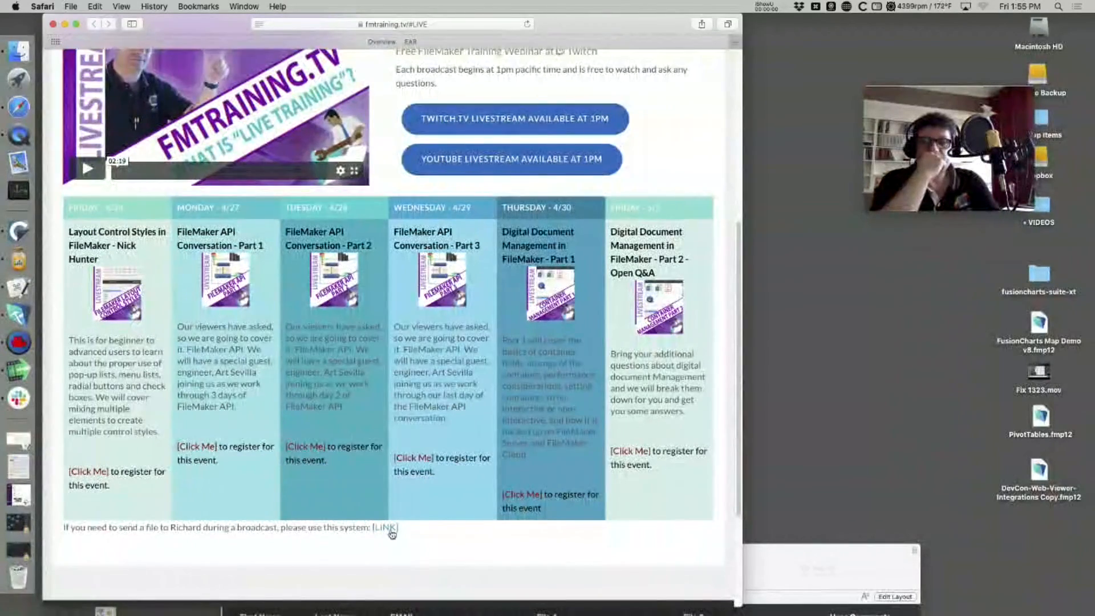
{"action": "left_click", "coordinate": [386, 527]}
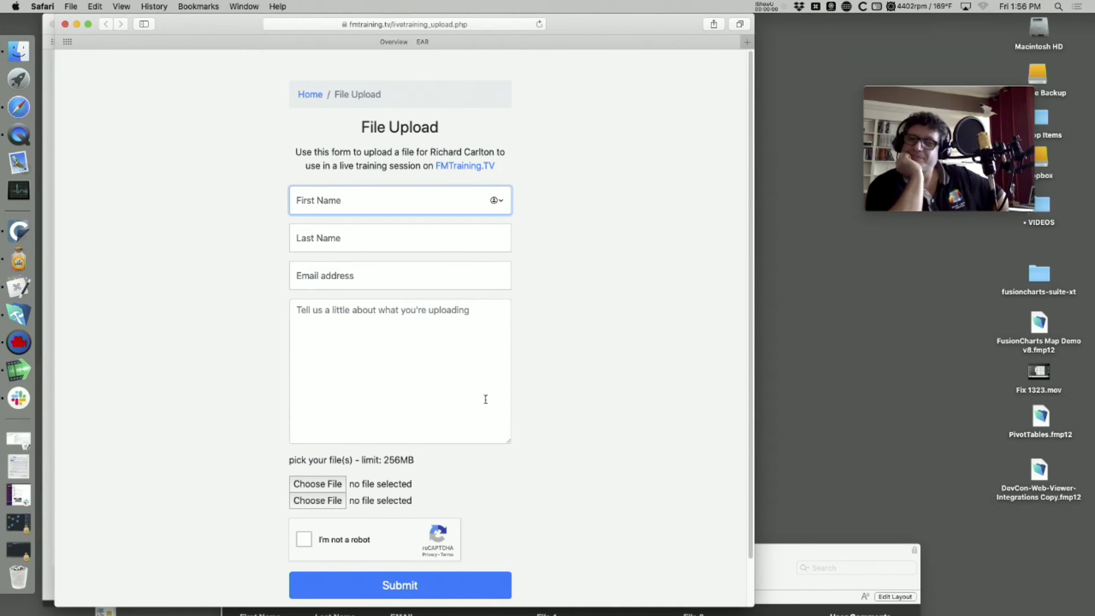
{"action": "left_click_drag", "start_coordinate": [584, 16], "coordinate": [669, 10]}
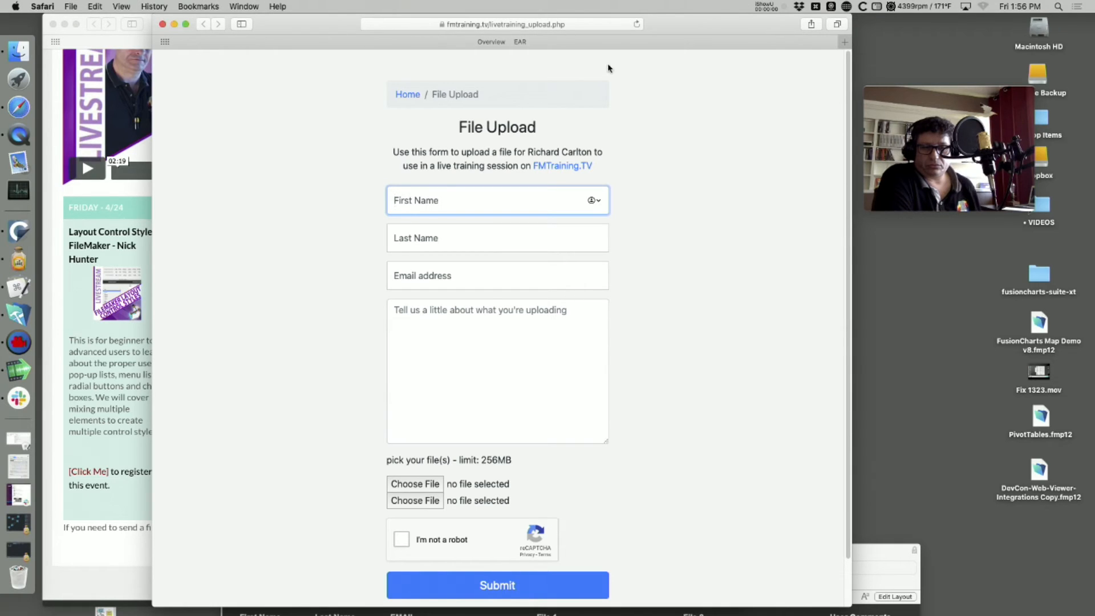
{"action": "left_click", "coordinate": [644, 252]}
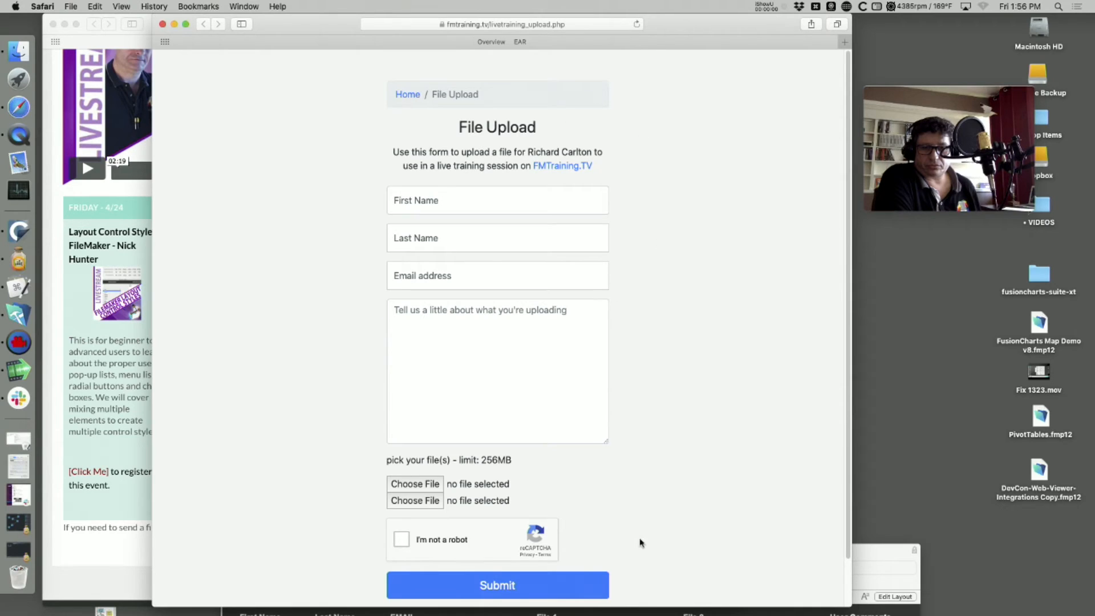
{"action": "scroll", "coordinate": [585, 361], "scroll_direction": "down", "scroll_amount": 1}
{"action": "scroll", "coordinate": [585, 361], "scroll_direction": "up", "scroll_amount": 1}
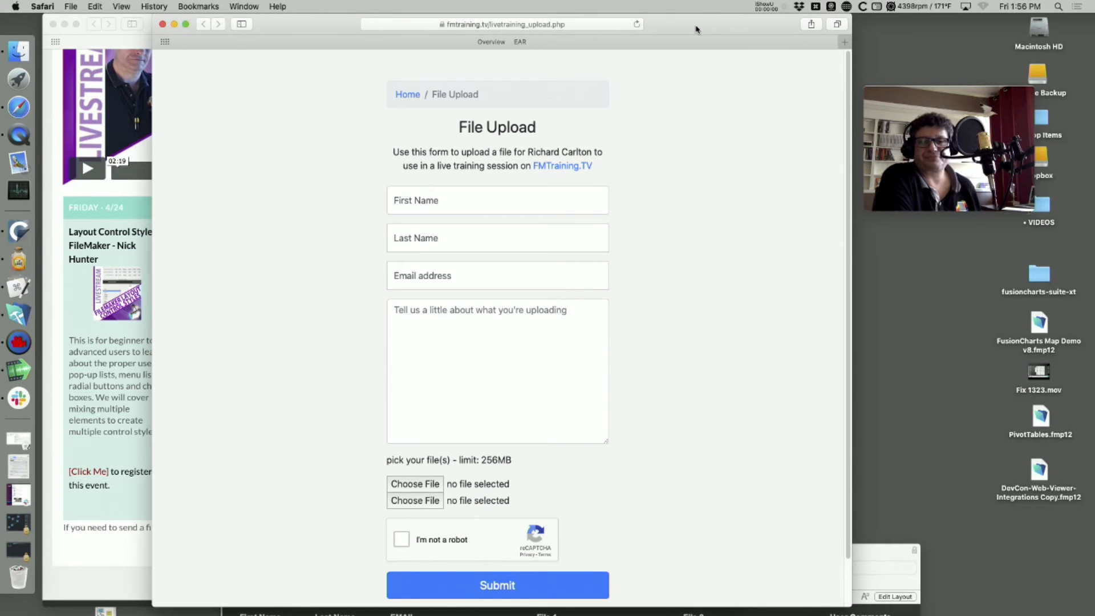
{"action": "left_click_drag", "start_coordinate": [696, 26], "coordinate": [570, 26]}
{"action": "left_click_drag", "start_coordinate": [774, 538], "coordinate": [839, 440]}
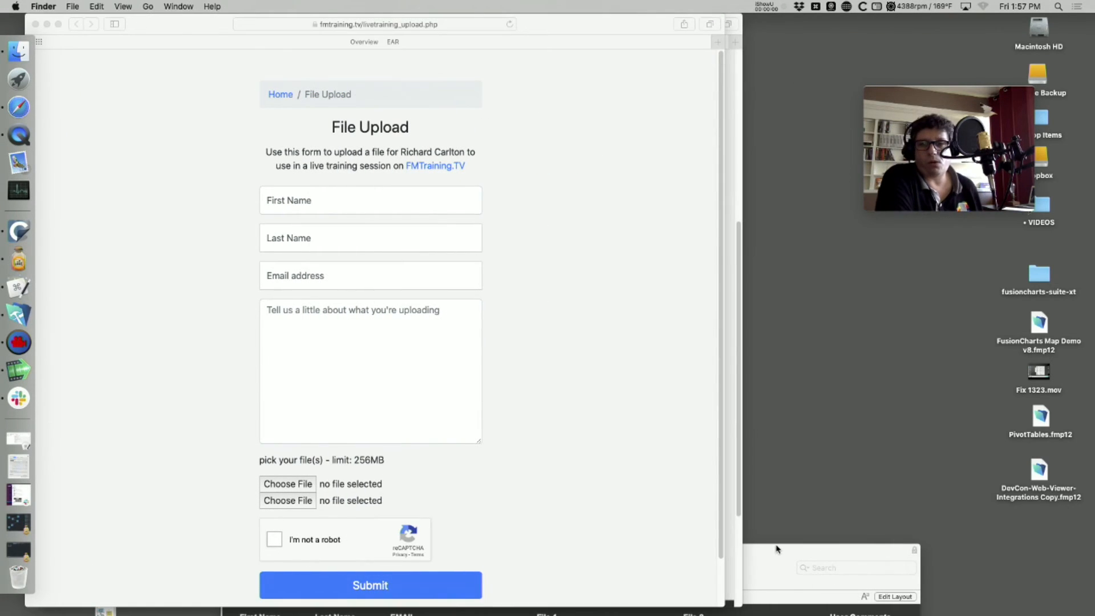
- Move the RCC_CMS records window to the top and the call preview to the bottom-right corner
{"action": "left_click_drag", "start_coordinate": [778, 549], "coordinate": [924, 18]}
{"action": "left_click_drag", "start_coordinate": [945, 107], "coordinate": [1027, 501]}
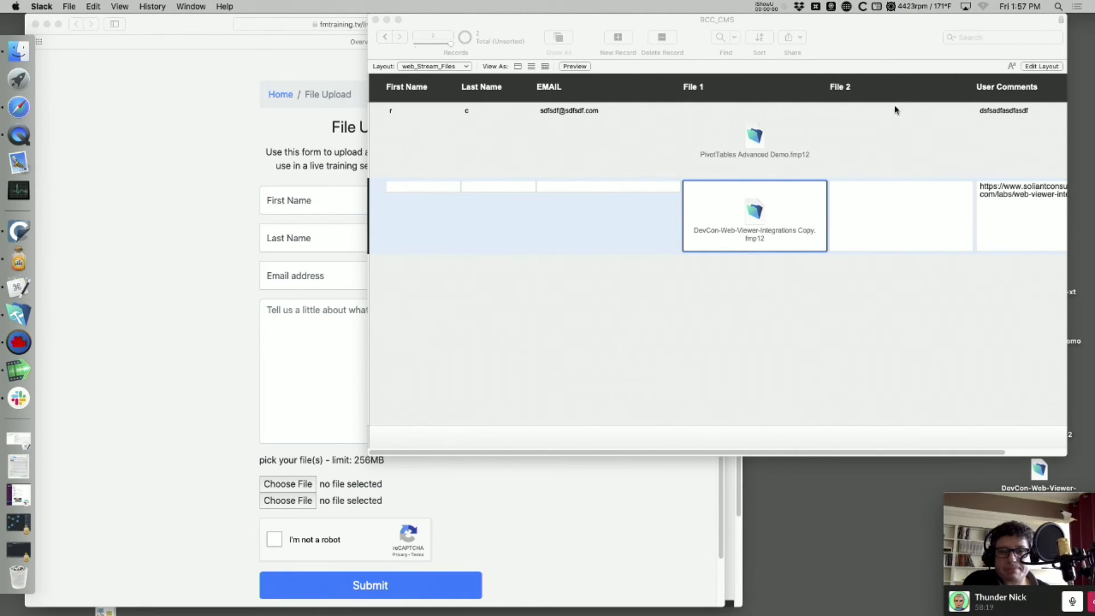
{"action": "left_click", "coordinate": [895, 107]}
- Bring the upload form forward, nudge the call preview, then switch to Slack
{"action": "left_click", "coordinate": [186, 173]}
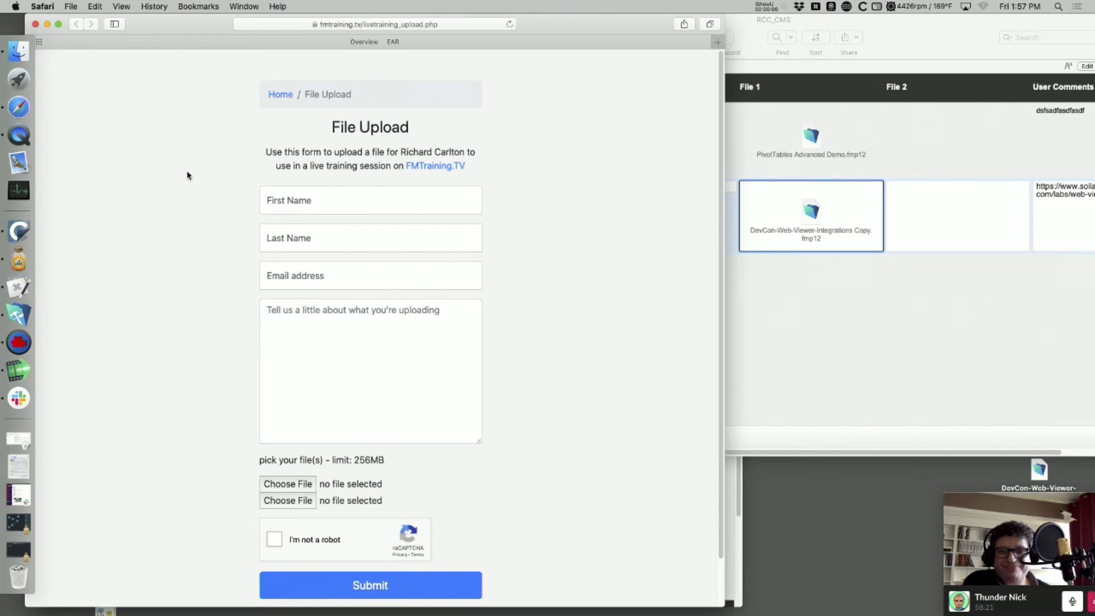
{"action": "left_click", "coordinate": [707, 274]}
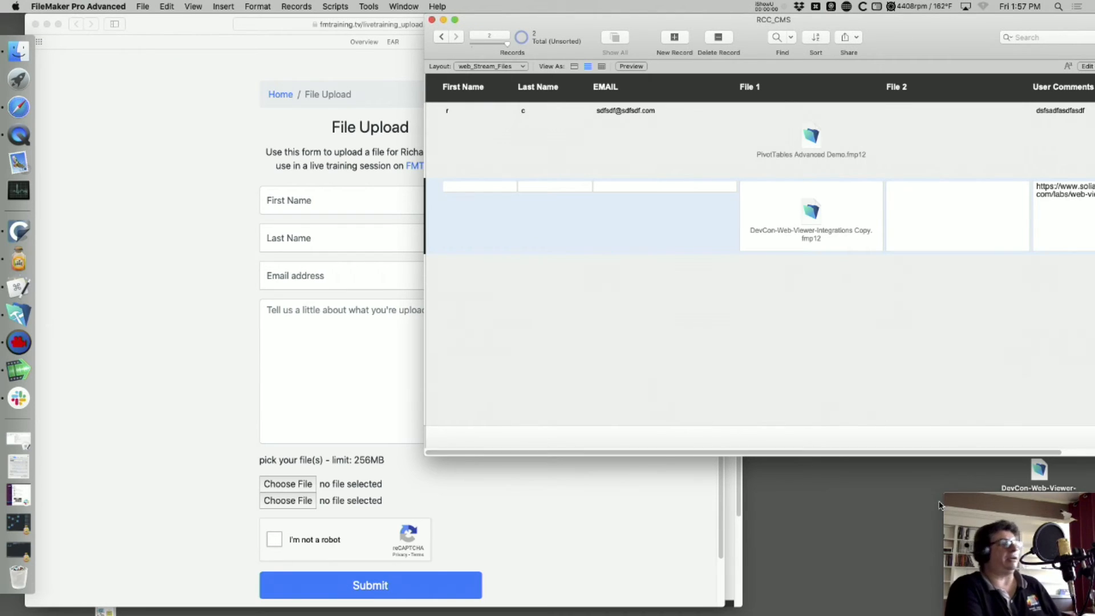
{"action": "mouse_move", "coordinate": [958, 495]}
{"action": "left_mouse_down"}
{"action": "mouse_move", "coordinate": [914, 484]}
{"action": "mouse_move", "coordinate": [951, 503]}
{"action": "left_mouse_up"}
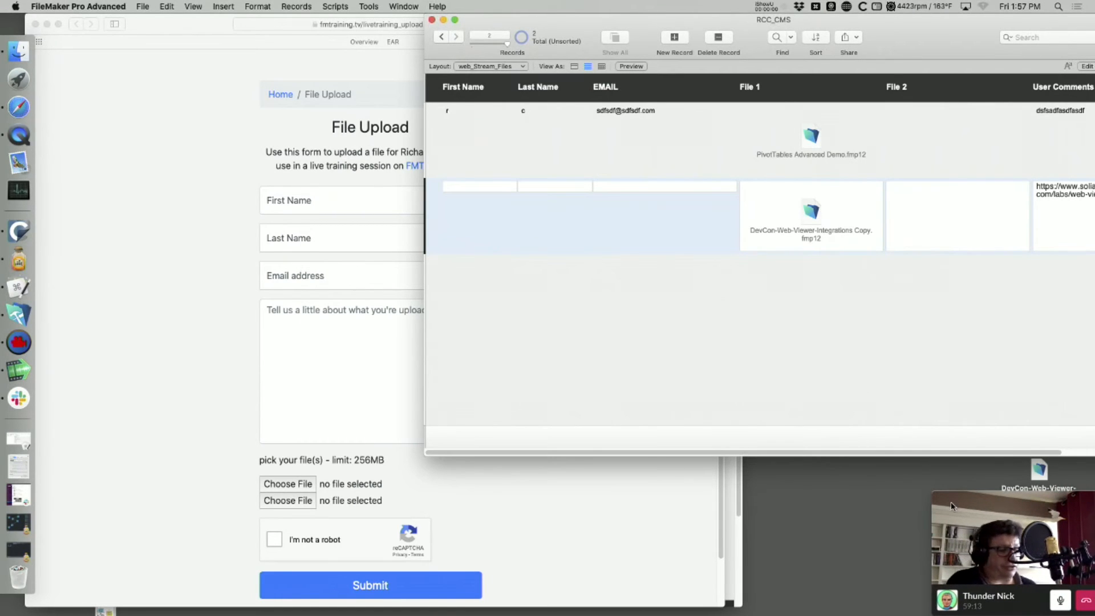
{"action": "left_click", "coordinate": [953, 504]}
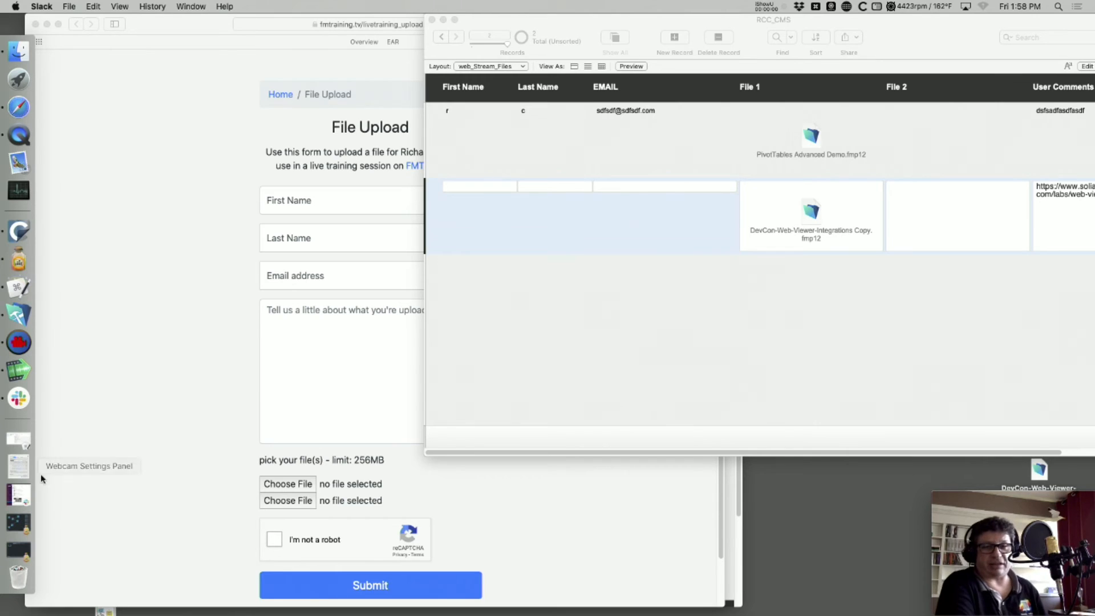
{"action": "left_click", "coordinate": [19, 398]}
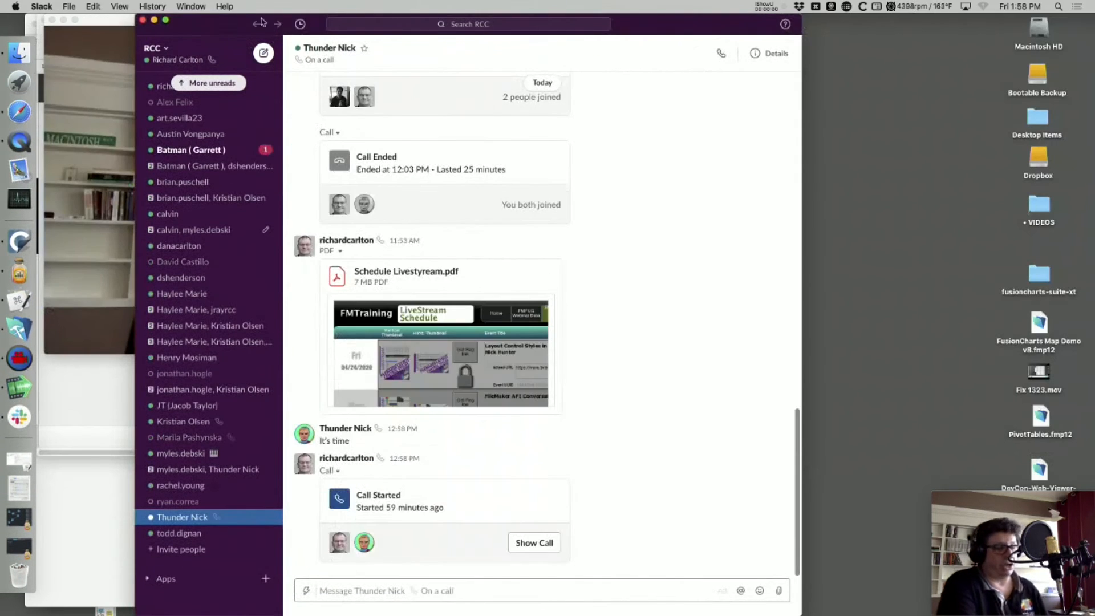
- Move the Slack chat window down out of the way and the call video to the lower right
{"action": "left_click_drag", "start_coordinate": [215, 24], "coordinate": [113, 615]}
{"action": "left_click", "coordinate": [401, 85]}
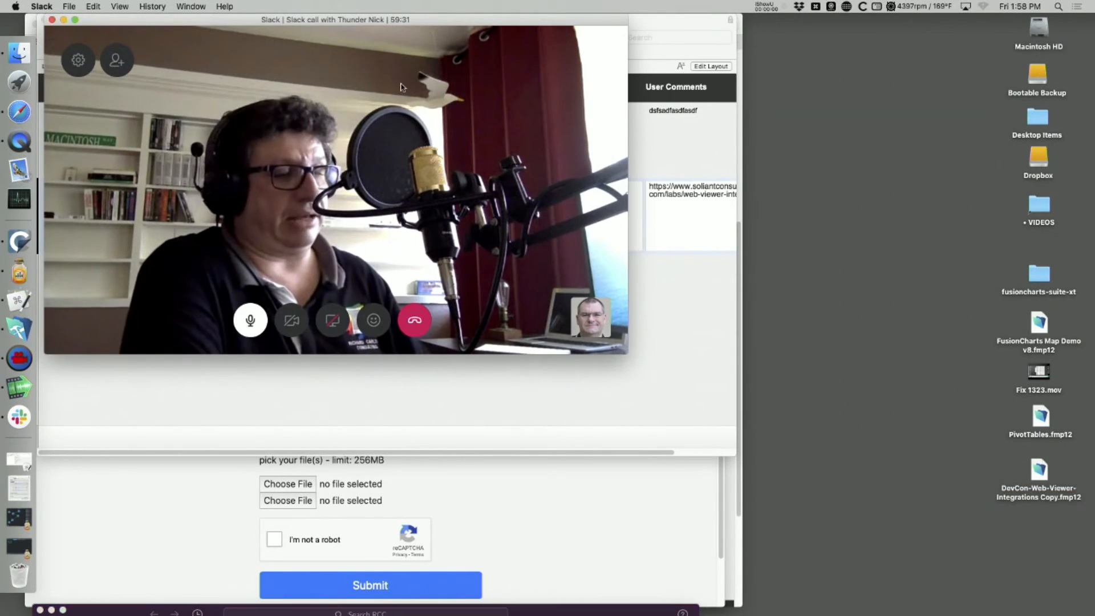
{"action": "left_click_drag", "start_coordinate": [395, 19], "coordinate": [644, 303]}
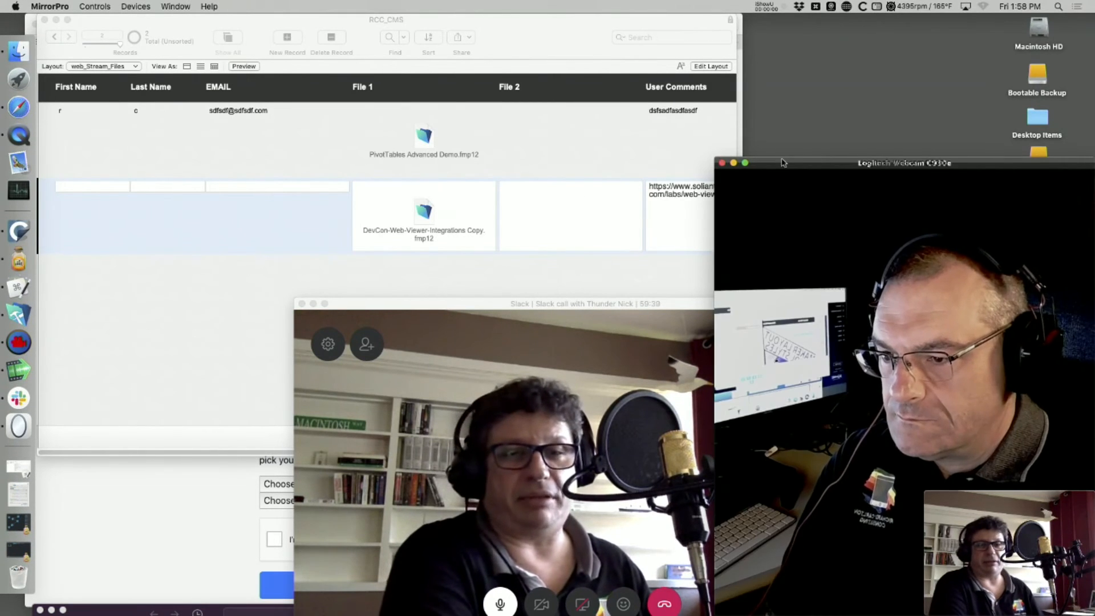
- Shrink the Logitech webcam preview and place it beside the call video
{"action": "left_click_drag", "start_coordinate": [781, 165], "coordinate": [609, 58]}
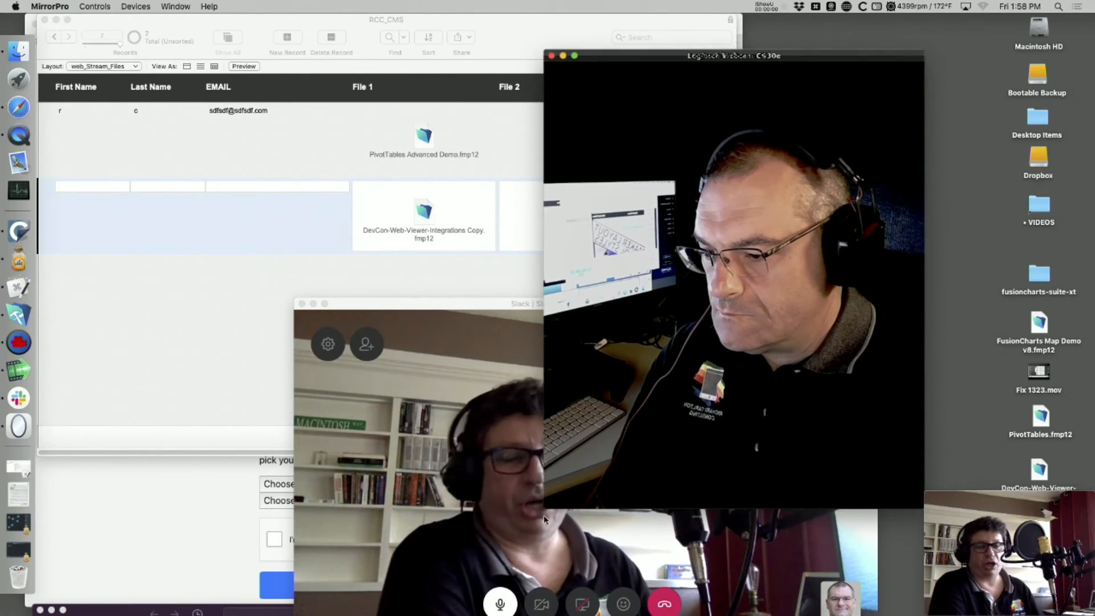
{"action": "left_click_drag", "start_coordinate": [917, 508], "coordinate": [917, 313]}
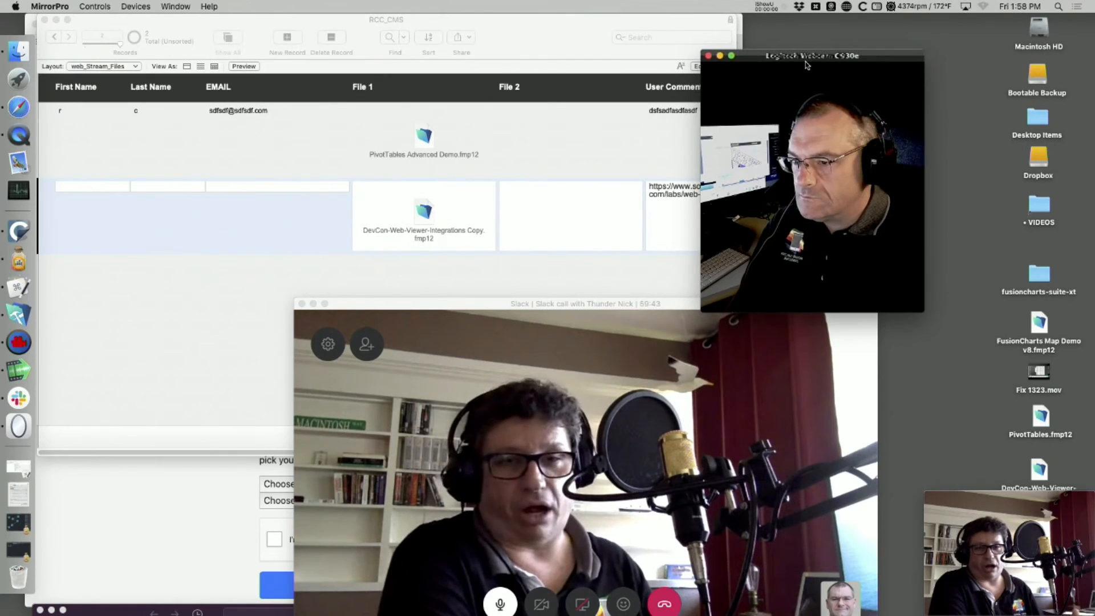
{"action": "left_click_drag", "start_coordinate": [806, 65], "coordinate": [980, 315]}
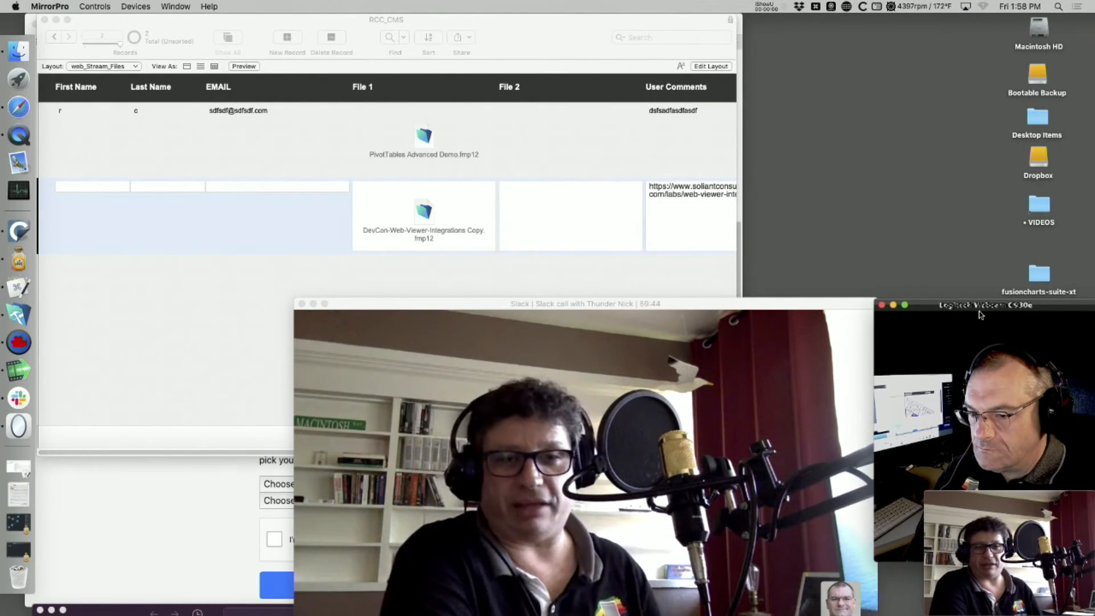
{"action": "left_click", "coordinate": [798, 444]}
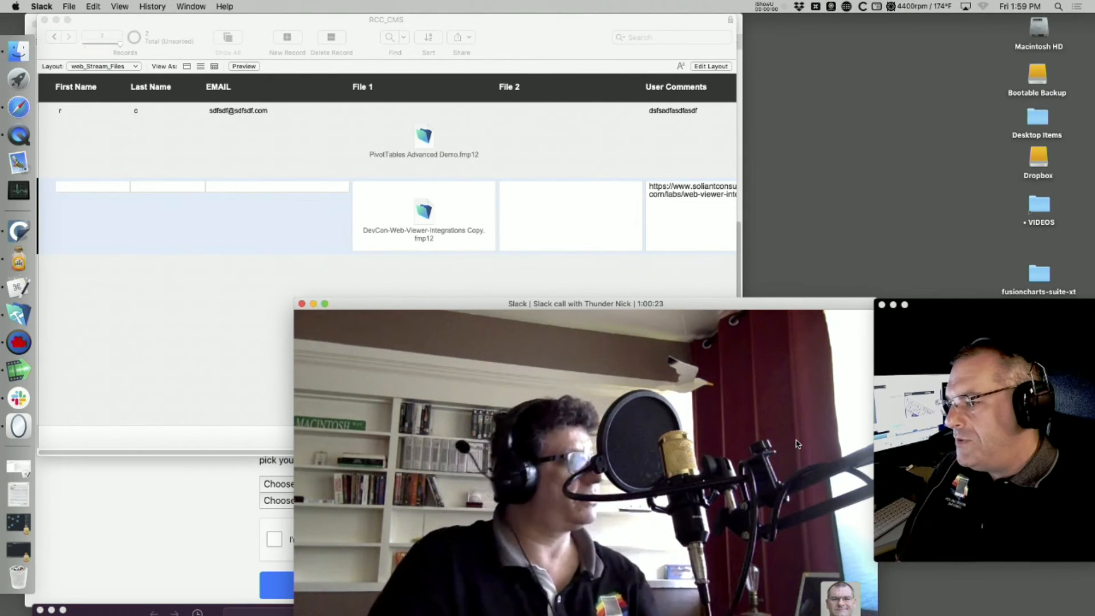
{"action": "mouse_move", "coordinate": [485, 434]}
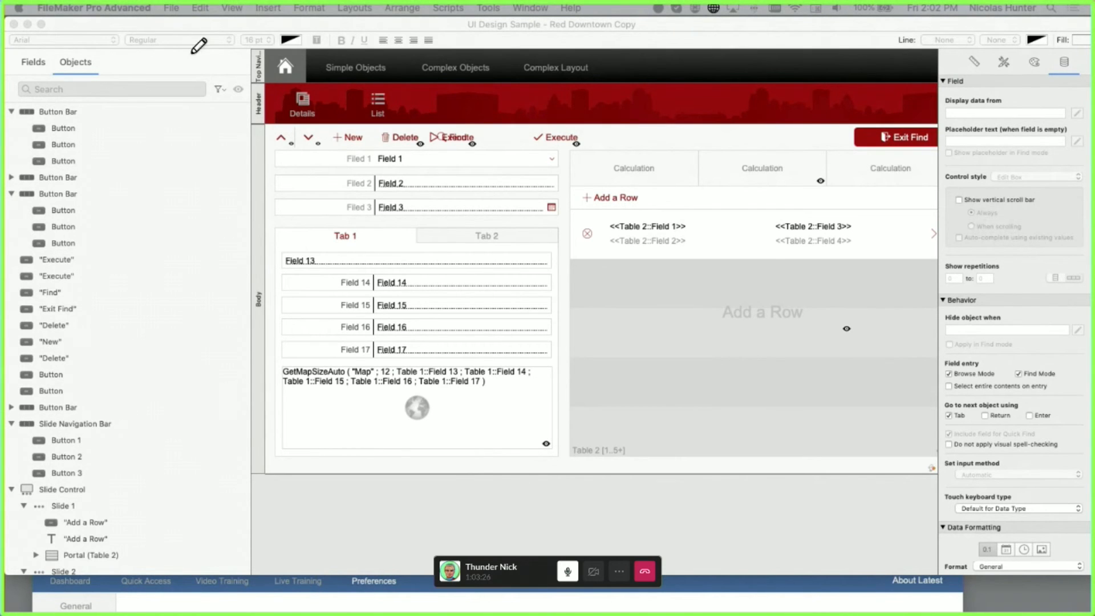
- Draw annotation arrows from the Objects panel toward the map calculation, then clear them
{"action": "mouse_move", "coordinate": [25, 63]}
{"action": "left_mouse_down"}
{"action": "mouse_move", "coordinate": [74, 50]}
{"action": "mouse_move", "coordinate": [172, 531]}
{"action": "mouse_move", "coordinate": [177, 612]}
{"action": "left_mouse_up"}
{"action": "mouse_move", "coordinate": [18, 100]}
{"action": "left_mouse_down"}
{"action": "mouse_move", "coordinate": [2, 370]}
{"action": "mouse_move", "coordinate": [286, 364]}
{"action": "left_mouse_up"}
{"action": "left_click_drag", "start_coordinate": [245, 328], "coordinate": [276, 364]}
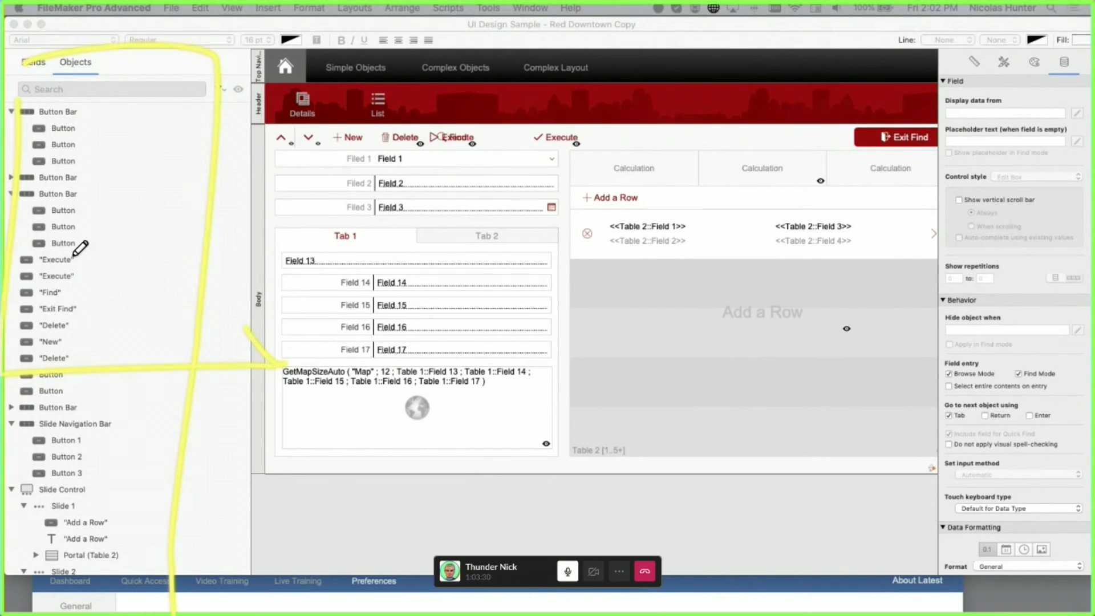
{"action": "key", "text": "F11"}
{"action": "key", "text": "F11"}
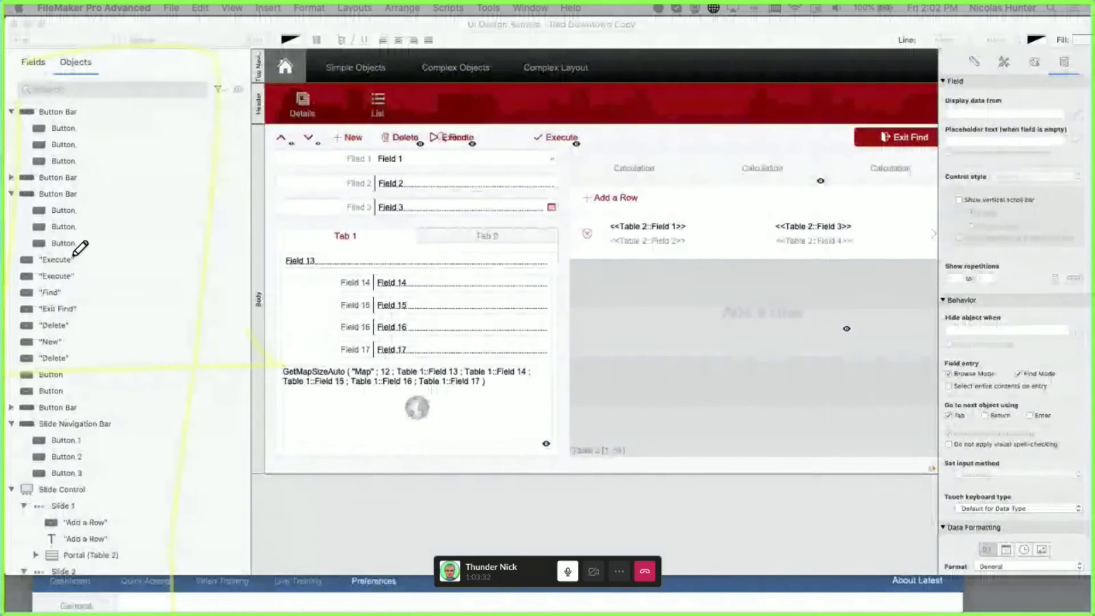
- Select the Calculation header bar on the layout
{"action": "left_click", "coordinate": [638, 203]}
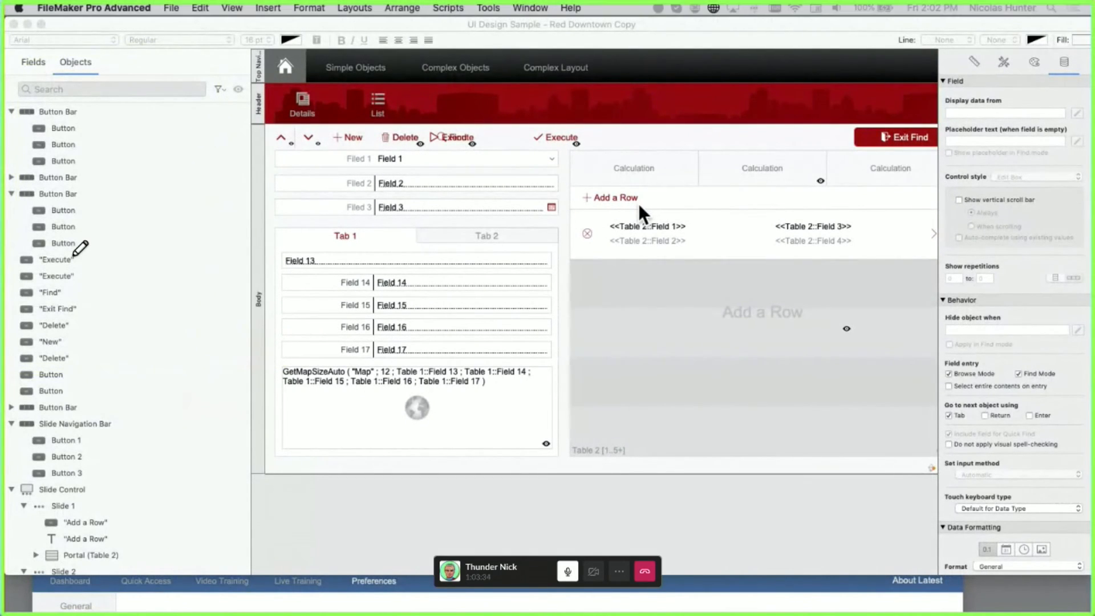
{"action": "left_click", "coordinate": [641, 163]}
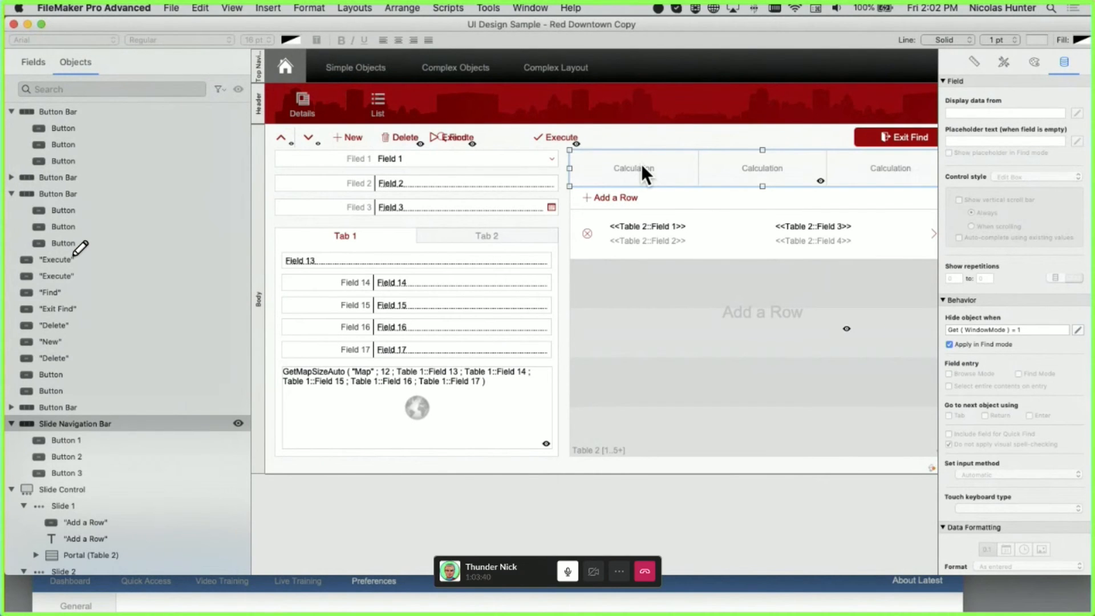
{"action": "scroll", "coordinate": [479, 200], "scroll_direction": "right", "scroll_amount": 3}
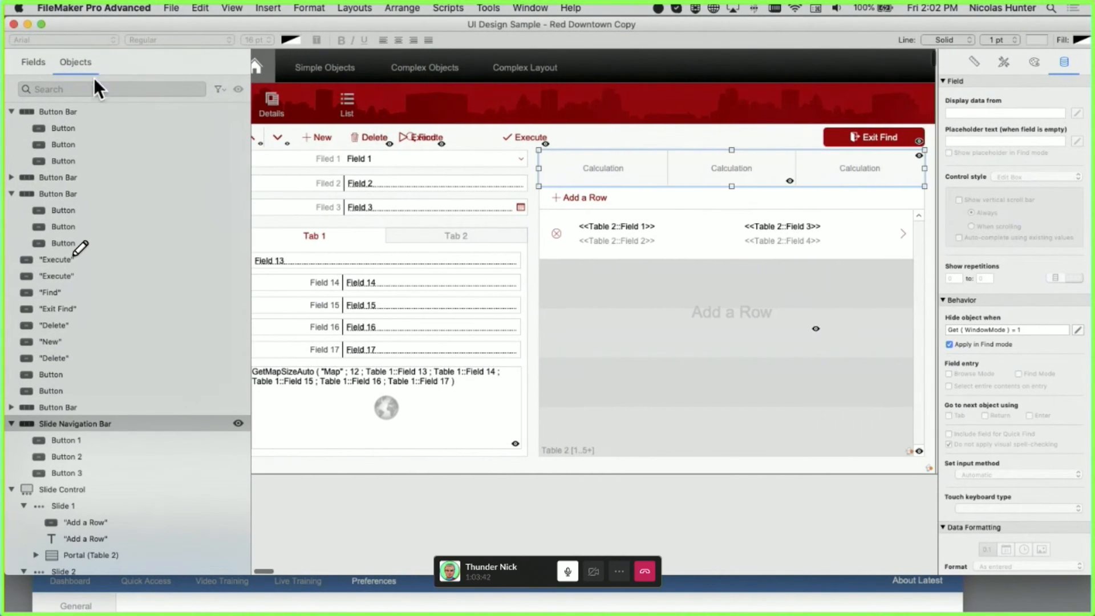
{"action": "scroll", "coordinate": [479, 199], "scroll_direction": "left", "scroll_amount": 3}
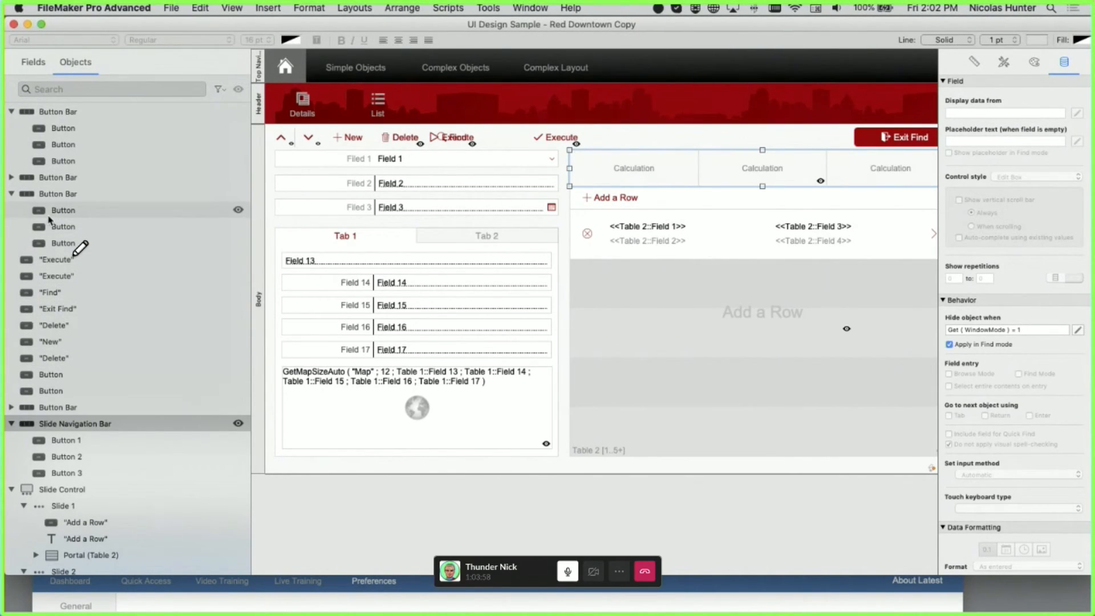
- Inspect the Find and Execute buttons and the button bars in the red header
{"action": "left_click", "coordinate": [77, 292]}
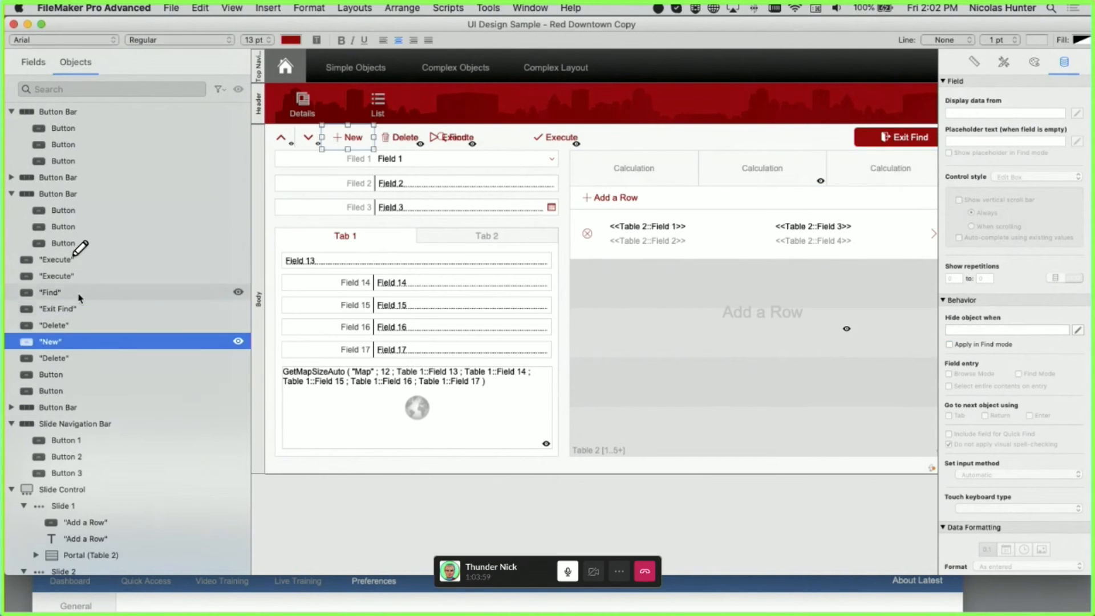
{"action": "left_click", "coordinate": [74, 260]}
{"action": "left_click", "coordinate": [72, 244]}
{"action": "left_click", "coordinate": [72, 229]}
{"action": "left_click", "coordinate": [86, 276]}
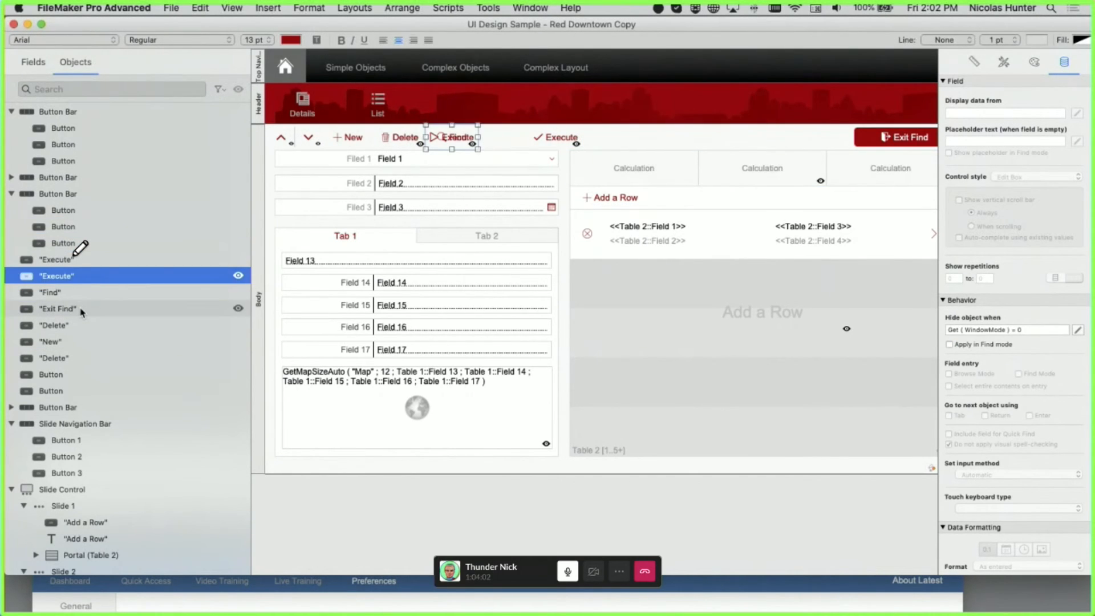
{"action": "left_click", "coordinate": [114, 260]}
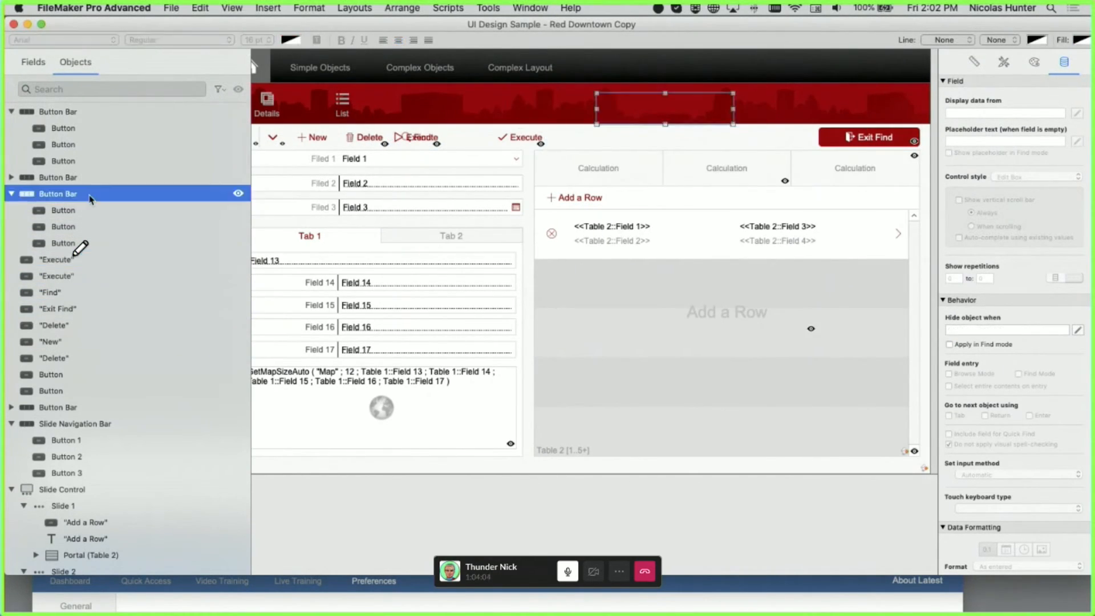
{"action": "left_click", "coordinate": [183, 194]}
{"action": "left_click", "coordinate": [678, 137]}
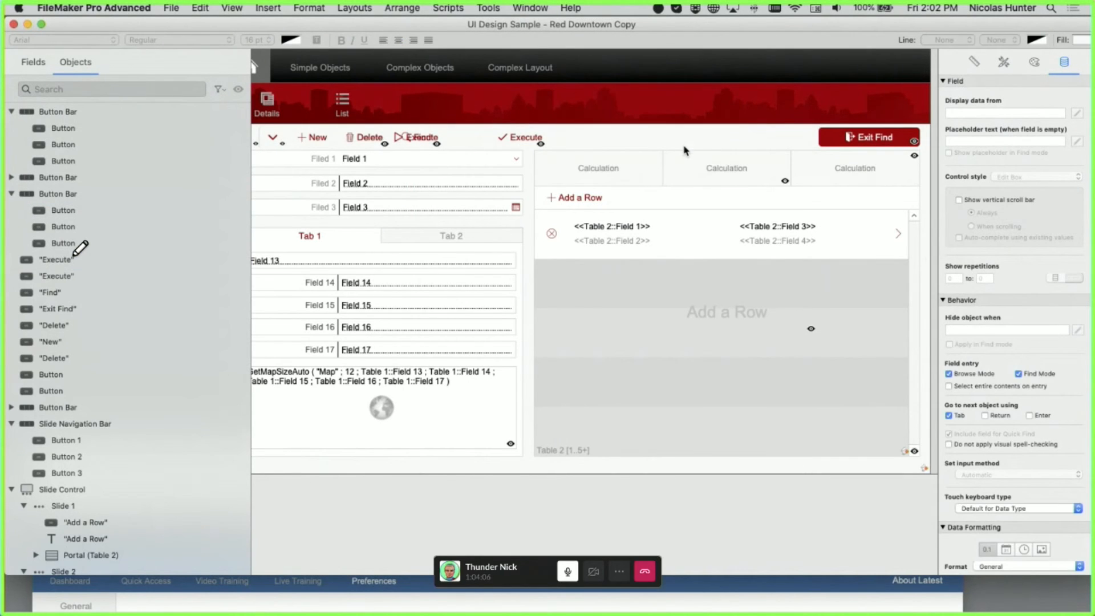
{"action": "left_click", "coordinate": [649, 114]}
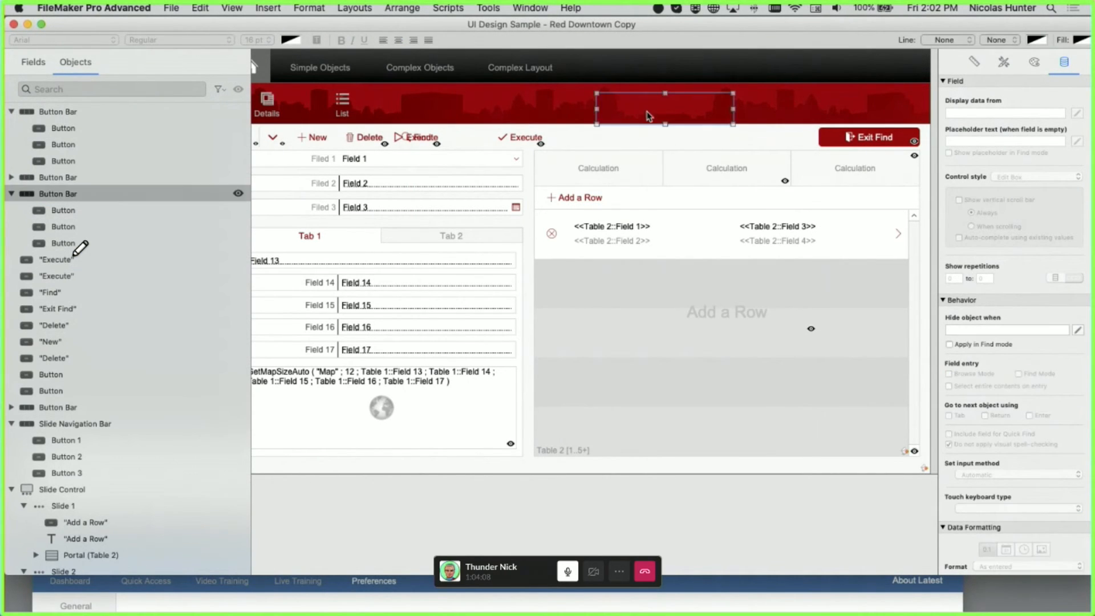
{"action": "left_click", "coordinate": [668, 137]}
- Delete the third and second Button Bar objects from the Objects panel
{"action": "left_click", "coordinate": [62, 197]}
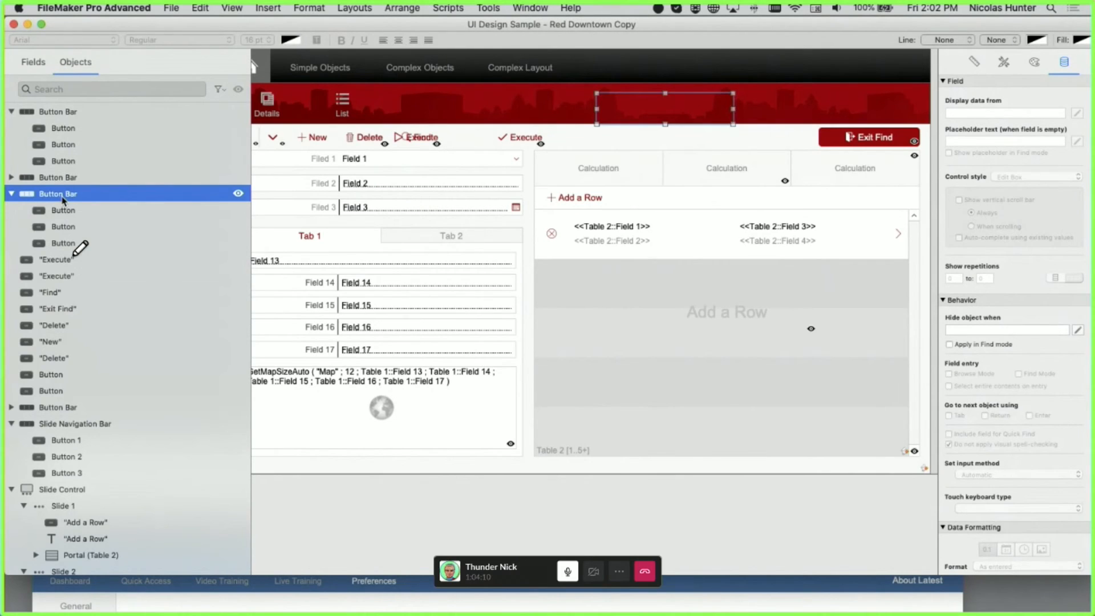
{"action": "left_click", "coordinate": [12, 194]}
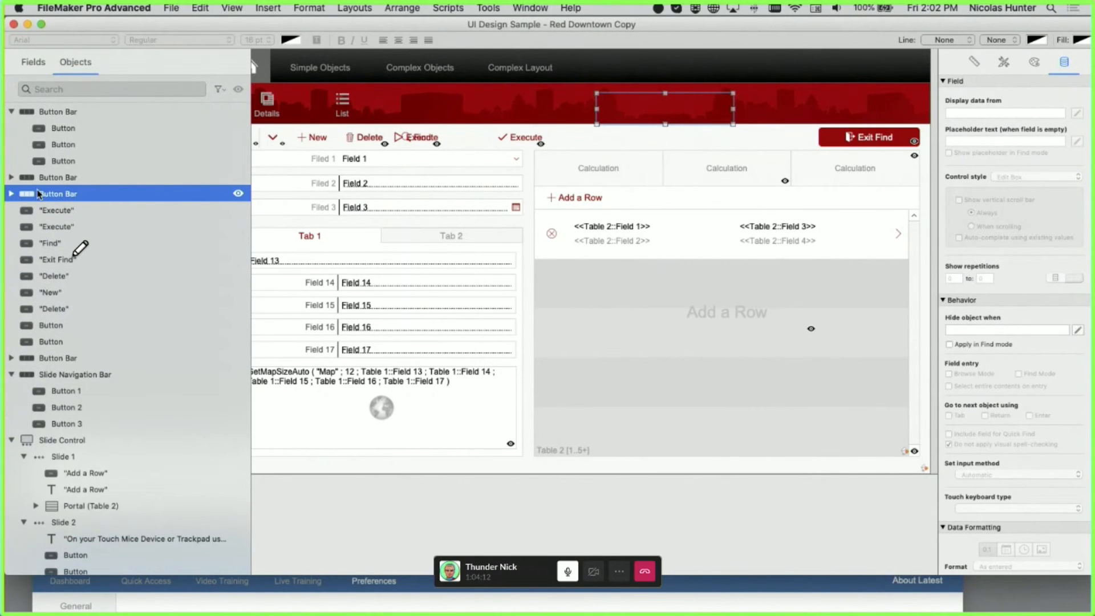
{"action": "key", "text": "Delete"}
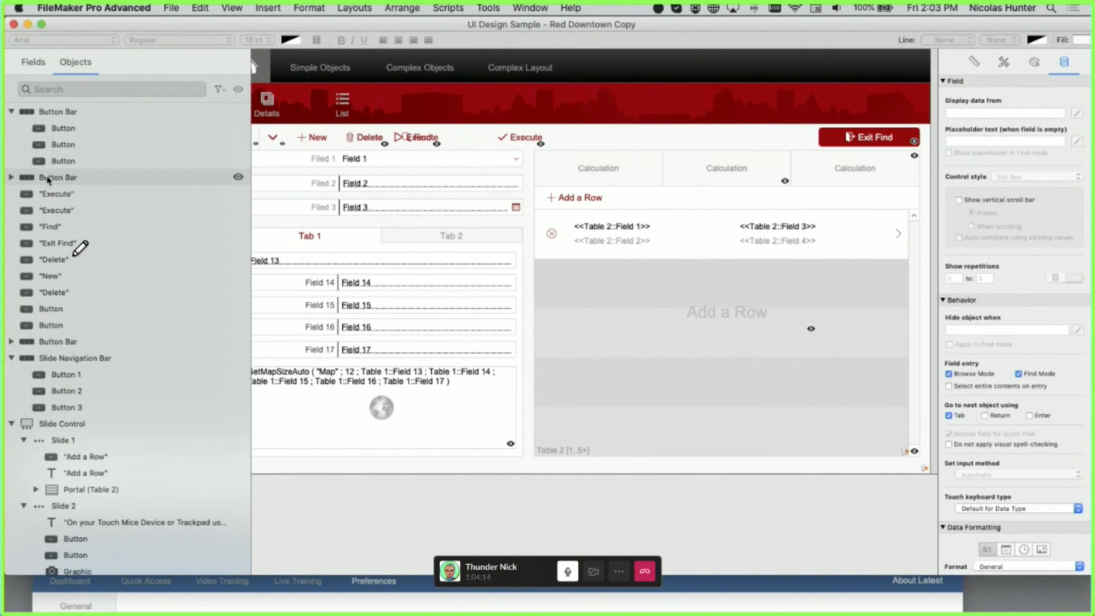
{"action": "left_click", "coordinate": [50, 179]}
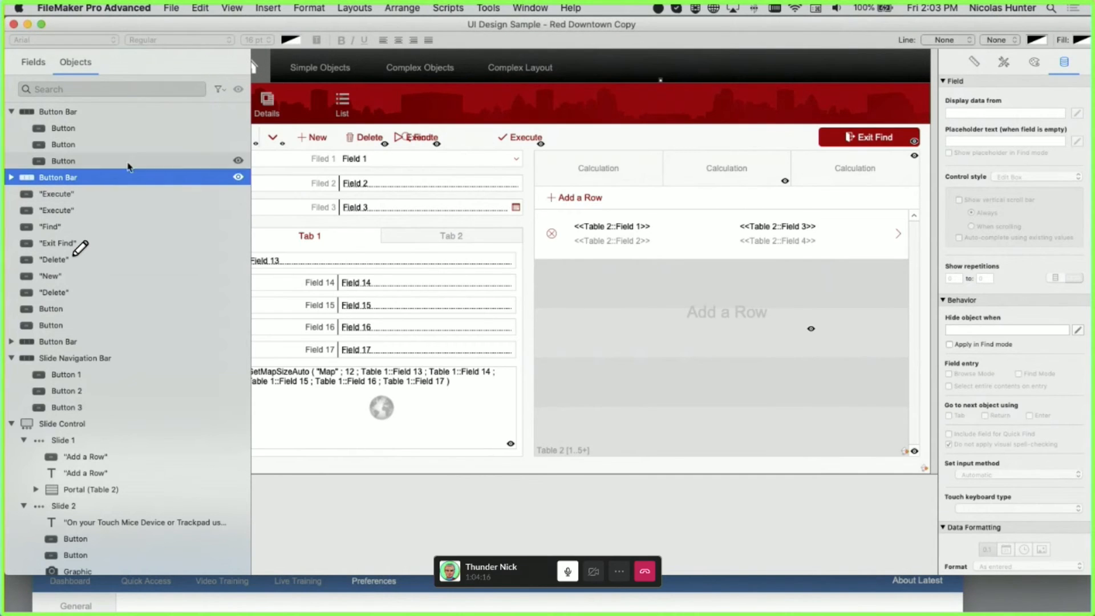
{"action": "left_click", "coordinate": [11, 177]}
{"action": "key", "text": "Down"}
{"action": "key", "text": "Down"}
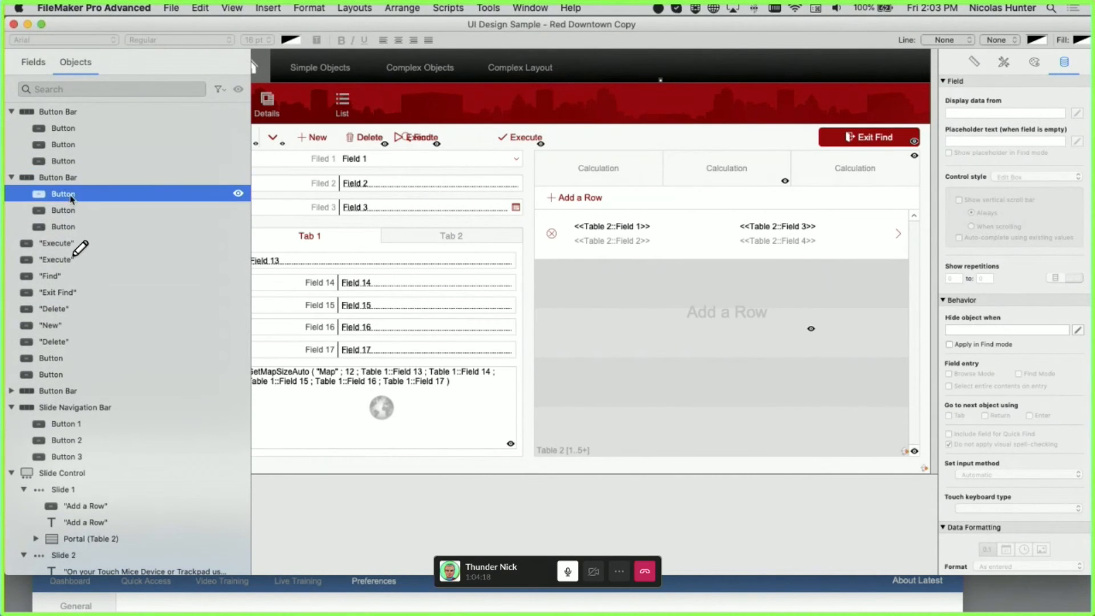
{"action": "left_click_drag", "start_coordinate": [717, 97], "coordinate": [619, 61]}
{"action": "left_click", "coordinate": [649, 101]}
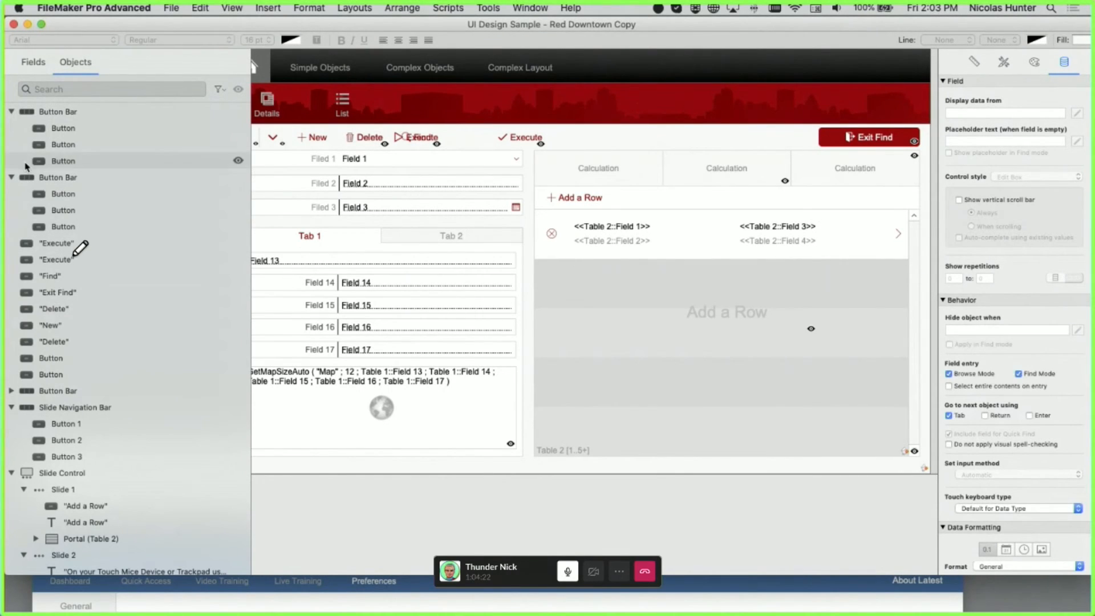
{"action": "left_click", "coordinate": [63, 180]}
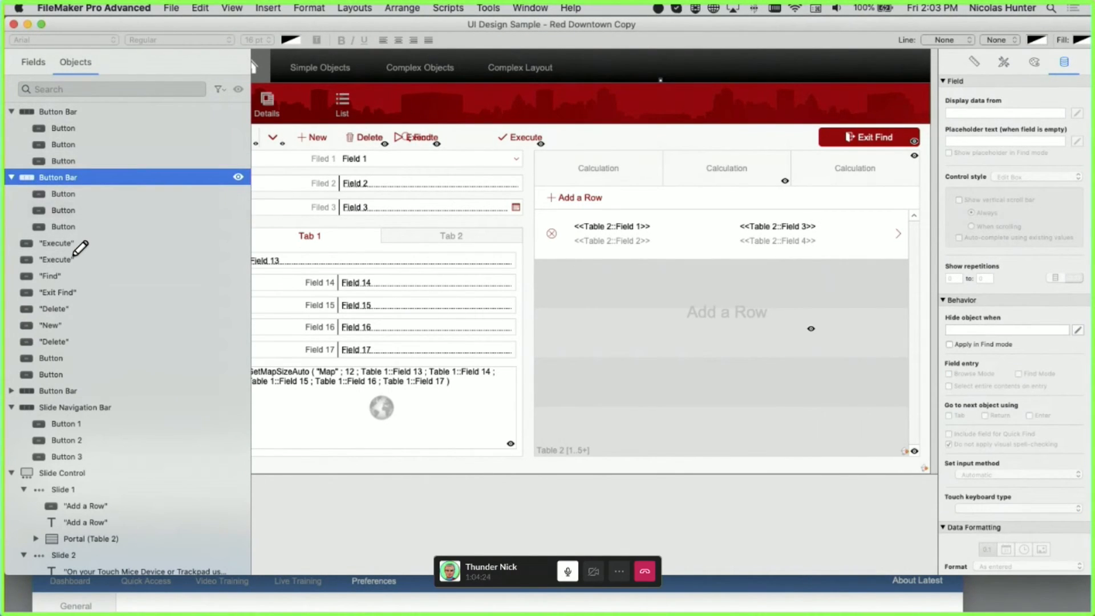
{"action": "key", "text": "Delete"}
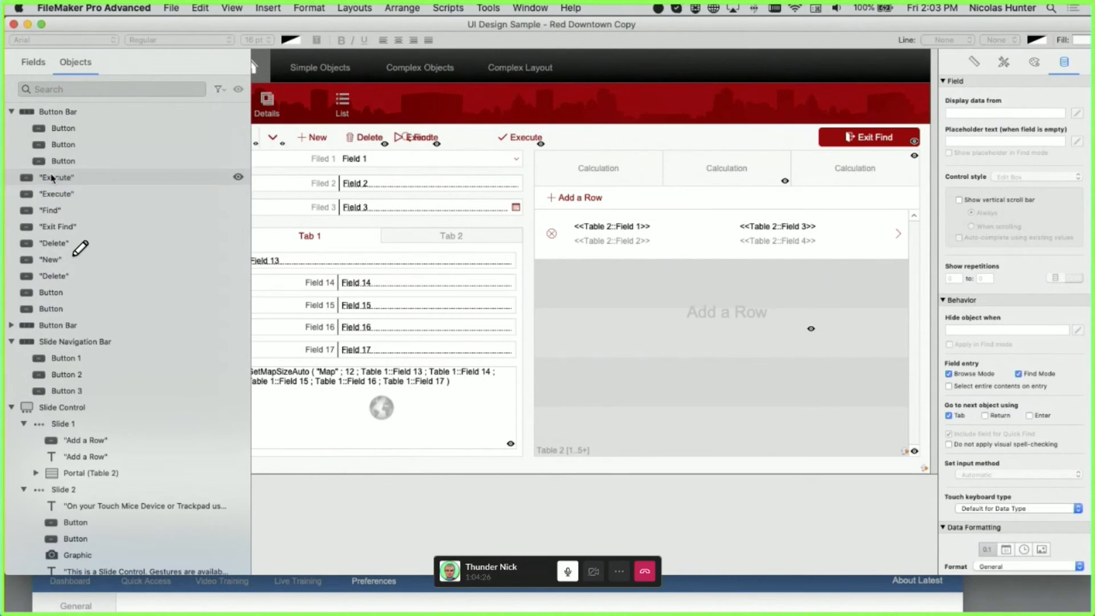
- Delete the top Button Bar, leaving only the Details/List bar
{"action": "left_click", "coordinate": [69, 111]}
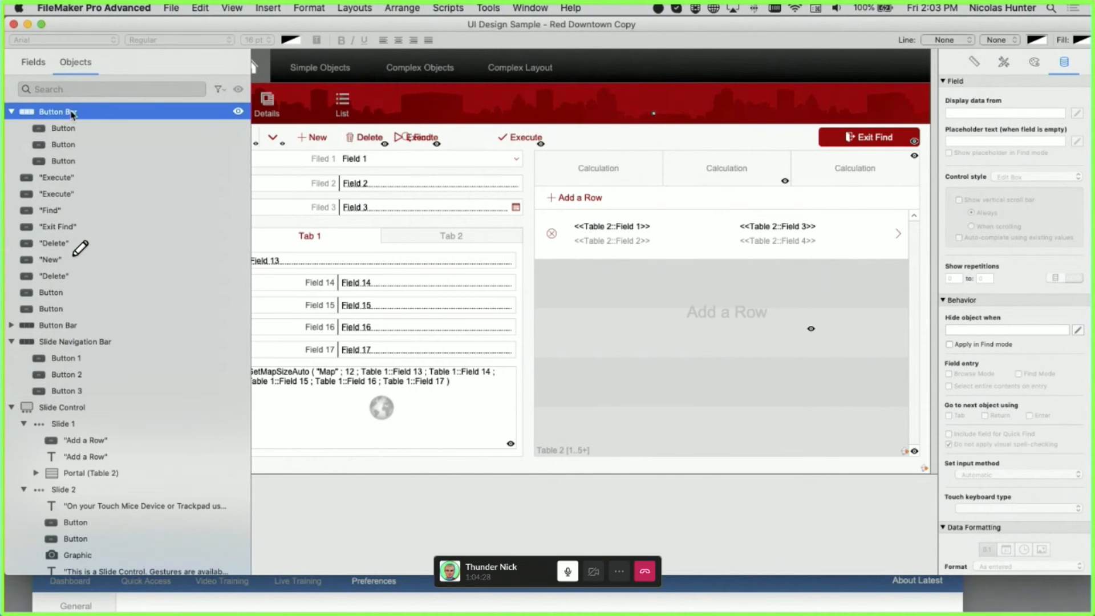
{"action": "key", "text": "Delete"}
{"action": "scroll", "coordinate": [121, 163], "scroll_direction": "down", "scroll_amount": 10}
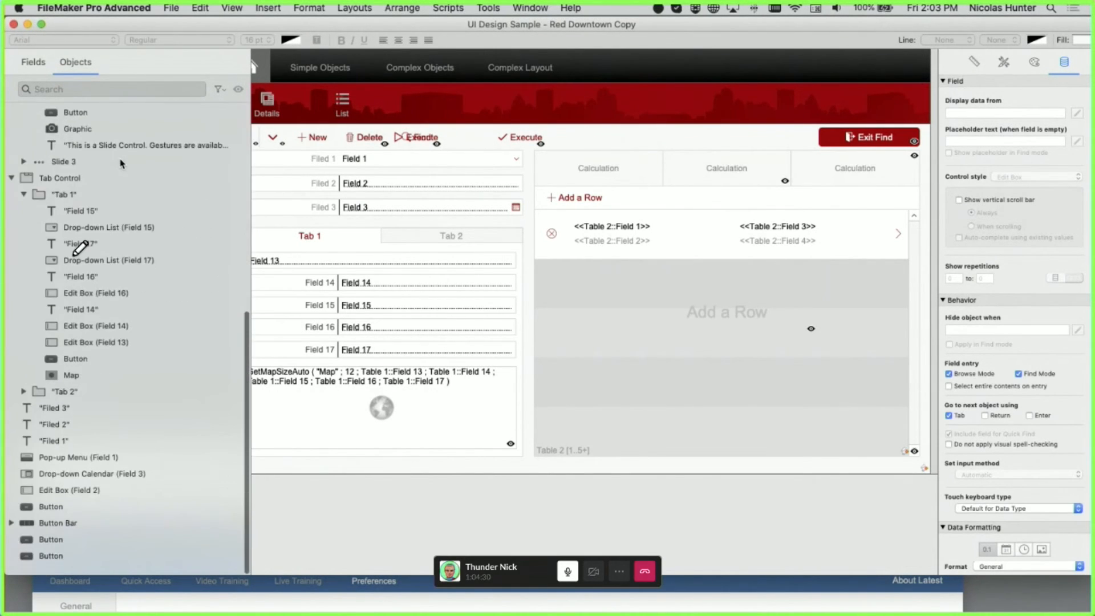
{"action": "scroll", "coordinate": [121, 164], "scroll_direction": "up", "scroll_amount": 10}
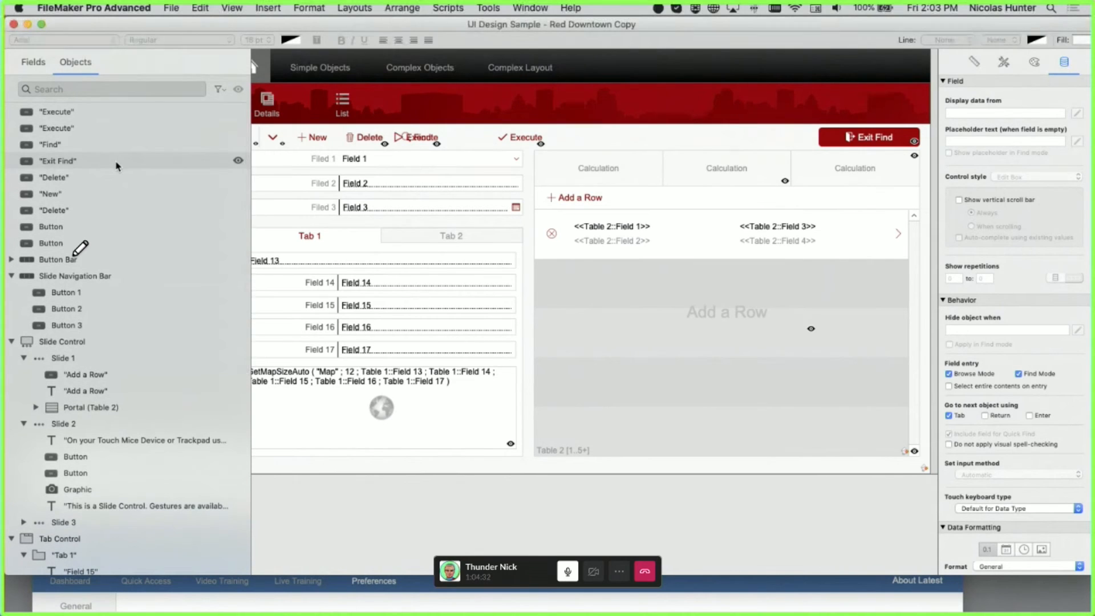
- Collapse the Slide Navigation Bar, Slide Control and Tab Control rows and show the Position inspector
{"action": "left_click", "coordinate": [12, 277]}
{"action": "left_click", "coordinate": [12, 293]}
{"action": "left_click", "coordinate": [12, 310]}
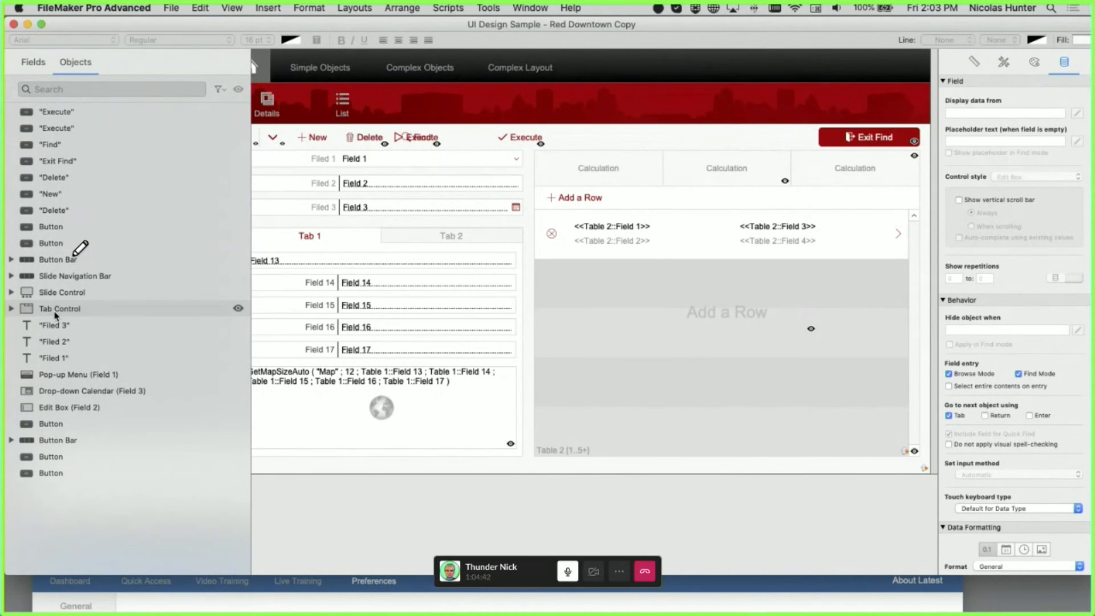
{"action": "left_click", "coordinate": [974, 62]}
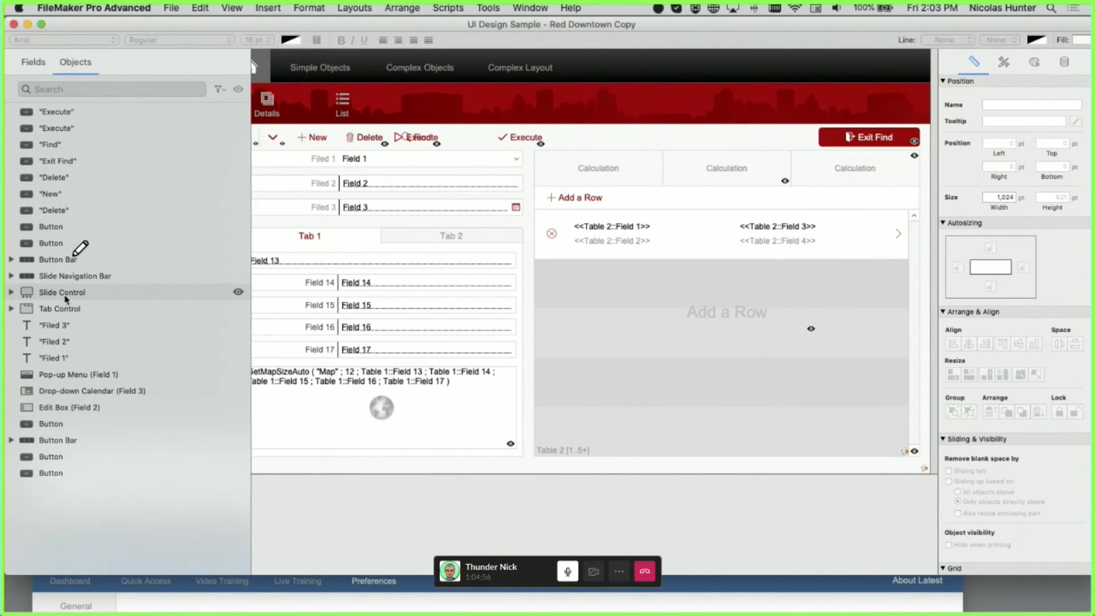
{"action": "left_click", "coordinate": [69, 90]}
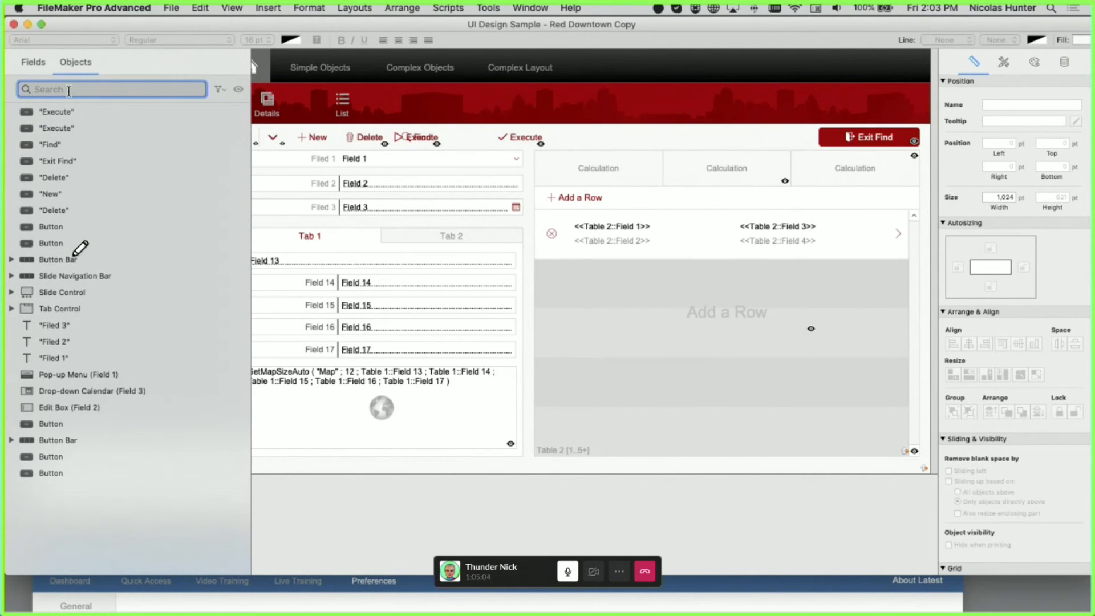
- Expand the Button Bar, Slide Navigation Bar, Tab Control, Tab 1 and Tab 2 in the Objects panel
{"action": "left_click", "coordinate": [10, 259]}
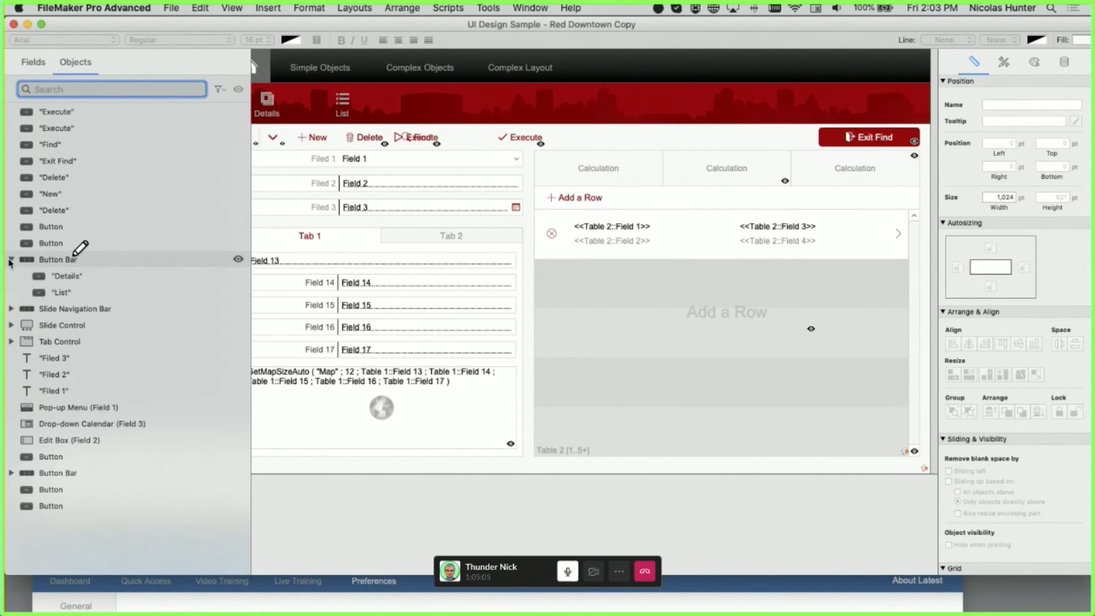
{"action": "left_click", "coordinate": [11, 308]}
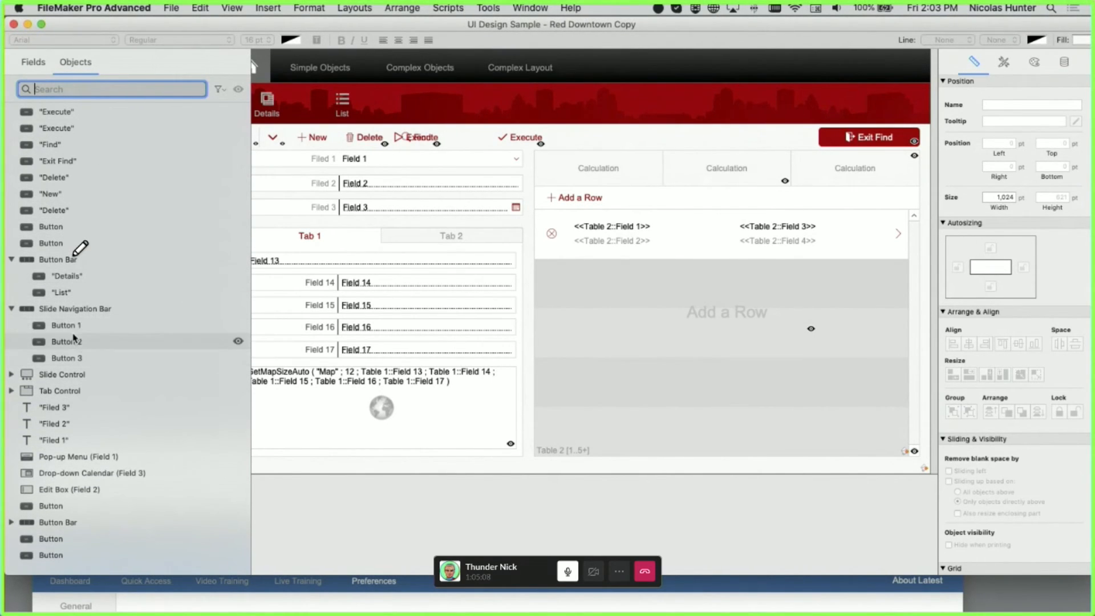
{"action": "left_click", "coordinate": [76, 343]}
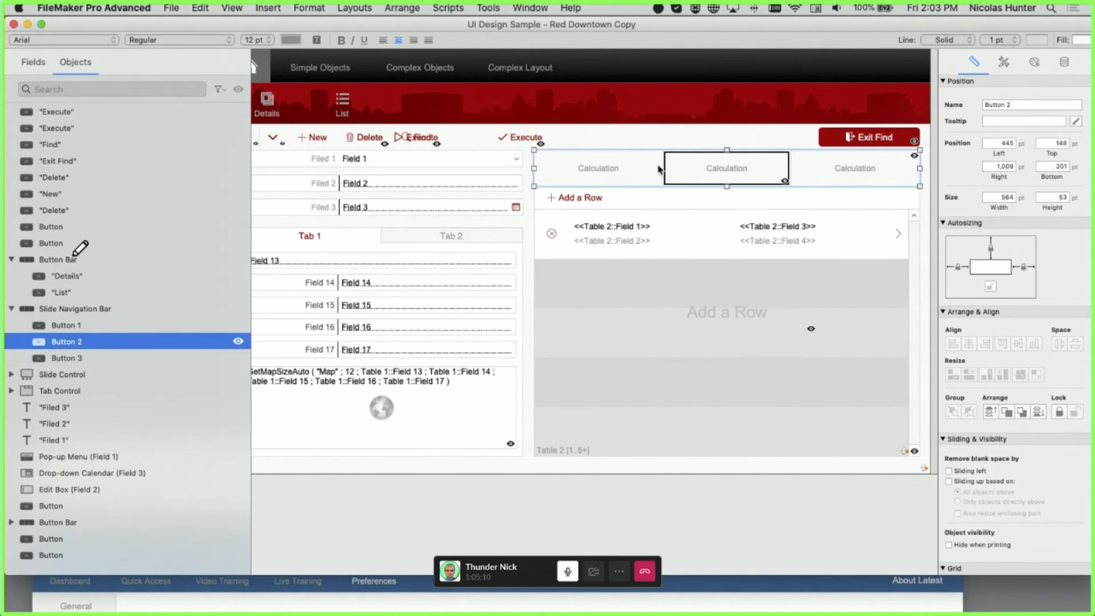
{"action": "left_click", "coordinate": [12, 391]}
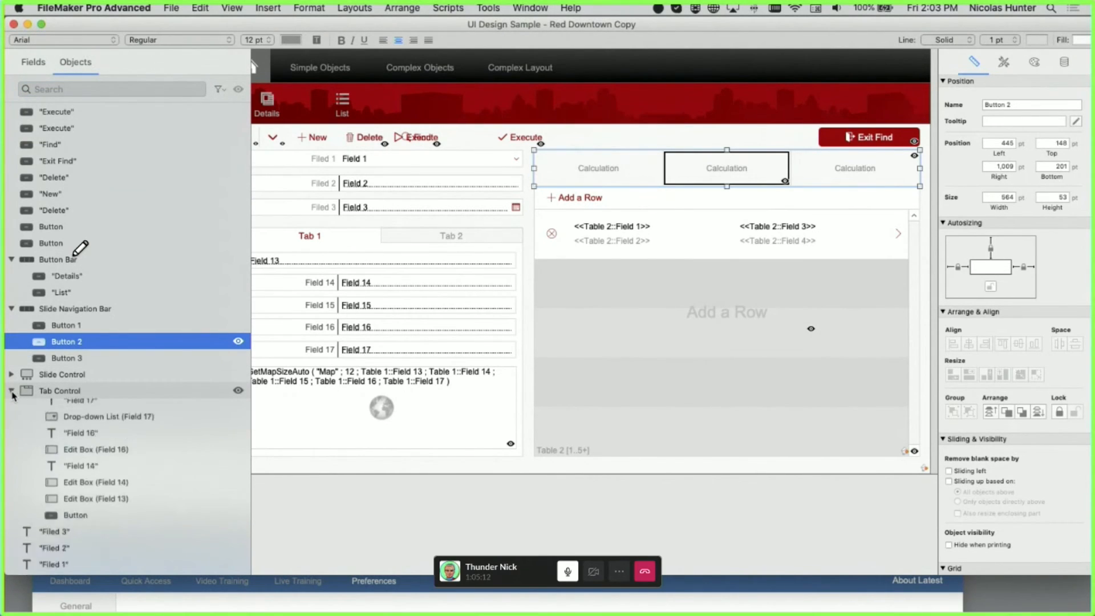
{"action": "left_click", "coordinate": [23, 408]}
{"action": "scroll", "coordinate": [34, 411], "scroll_direction": "down", "scroll_amount": 5}
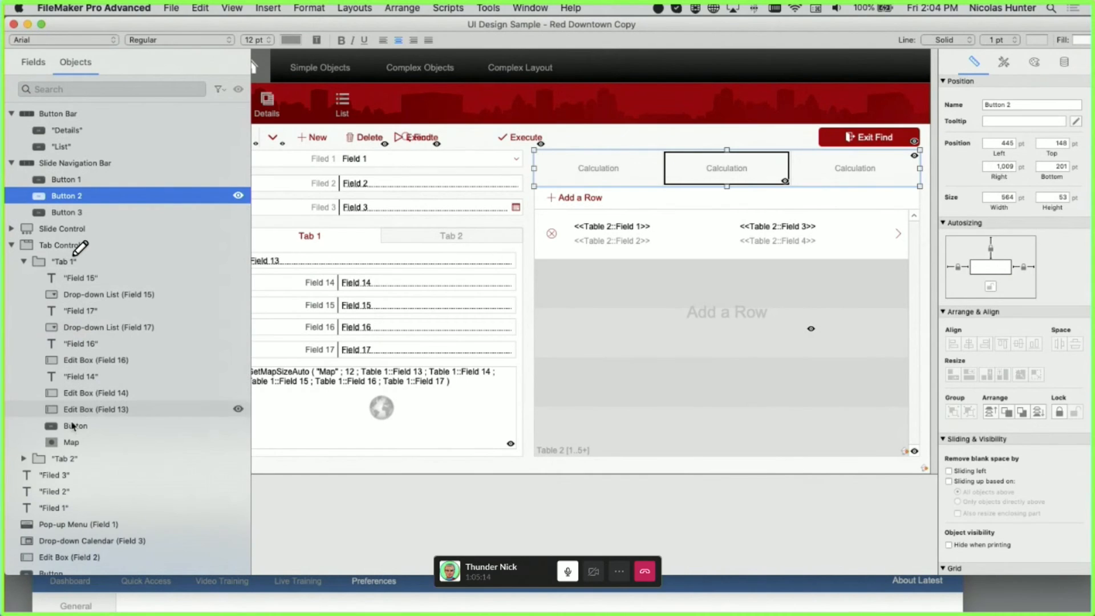
{"action": "left_click", "coordinate": [24, 459]}
{"action": "scroll", "coordinate": [91, 492], "scroll_direction": "down", "scroll_amount": 4}
{"action": "scroll", "coordinate": [91, 492], "scroll_direction": "down", "scroll_amount": 1}
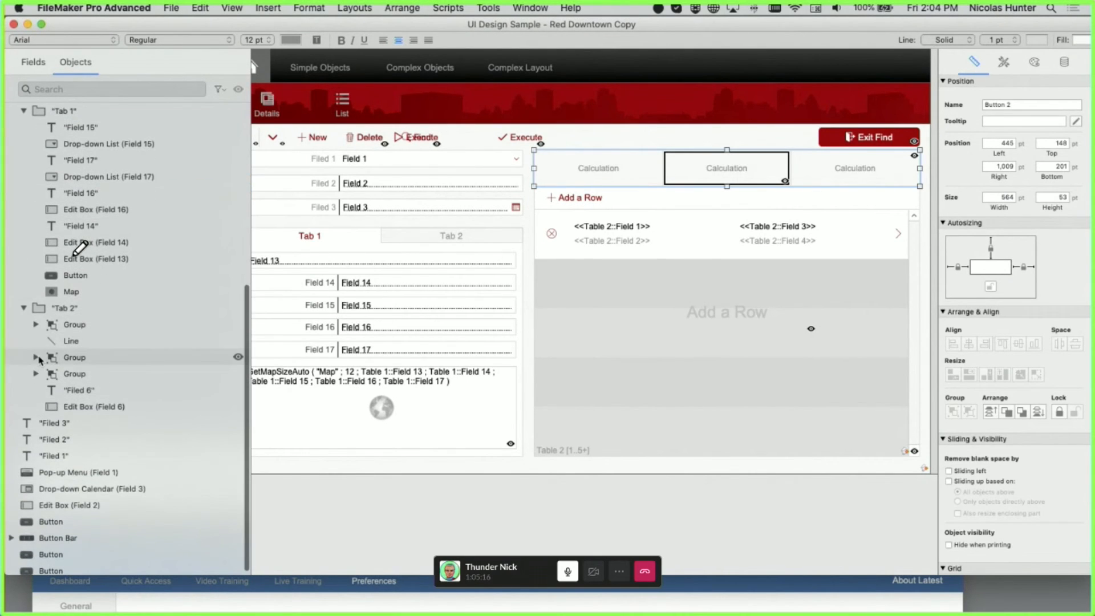
- Expand the Field 4 group under Tab 2 and select its edit box and label
{"action": "left_click", "coordinate": [36, 357]}
{"action": "left_click", "coordinate": [107, 376]}
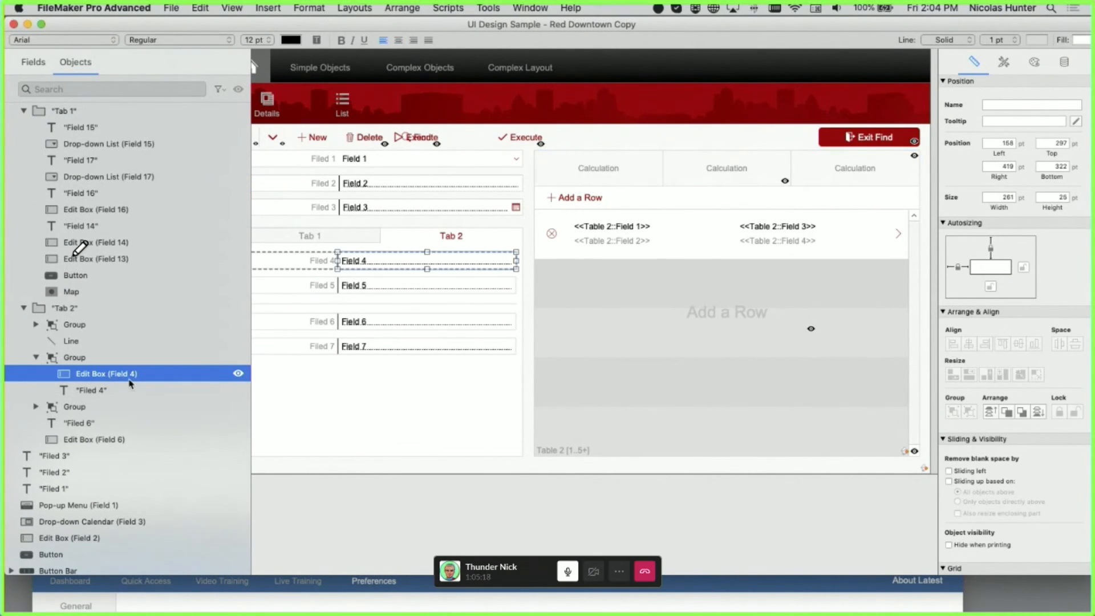
{"action": "left_click", "coordinate": [85, 361]}
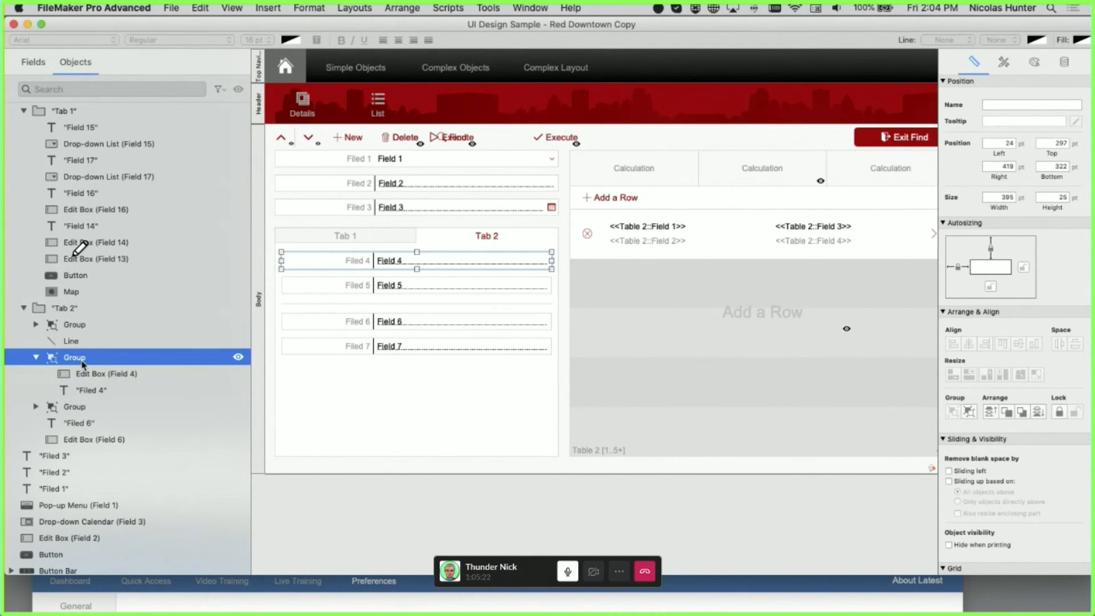
{"action": "left_click", "coordinate": [92, 376]}
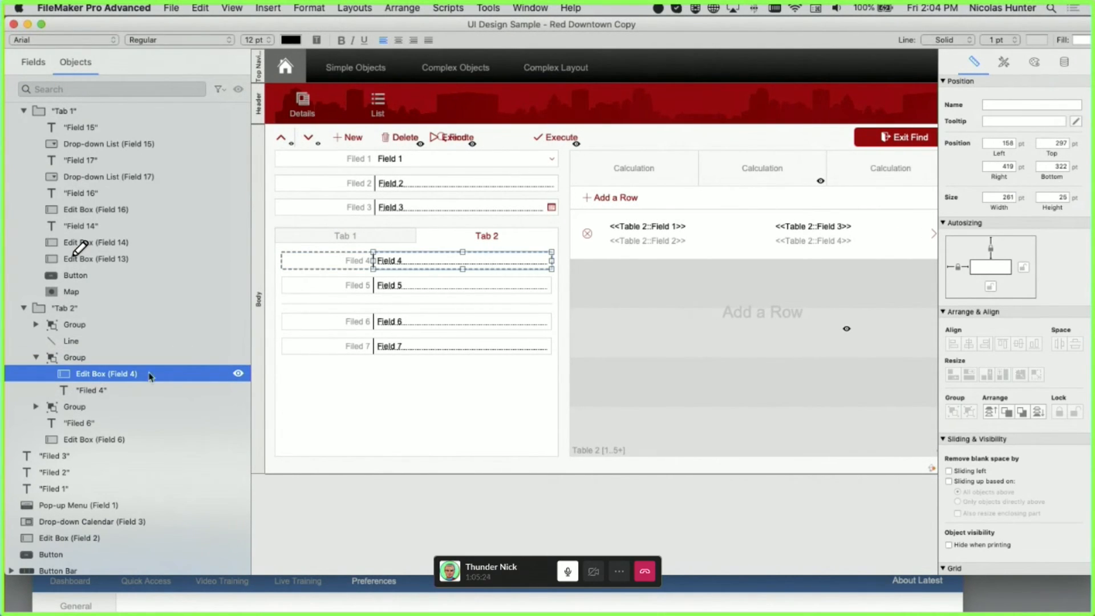
{"action": "left_click", "coordinate": [114, 393]}
{"action": "left_click", "coordinate": [117, 378]}
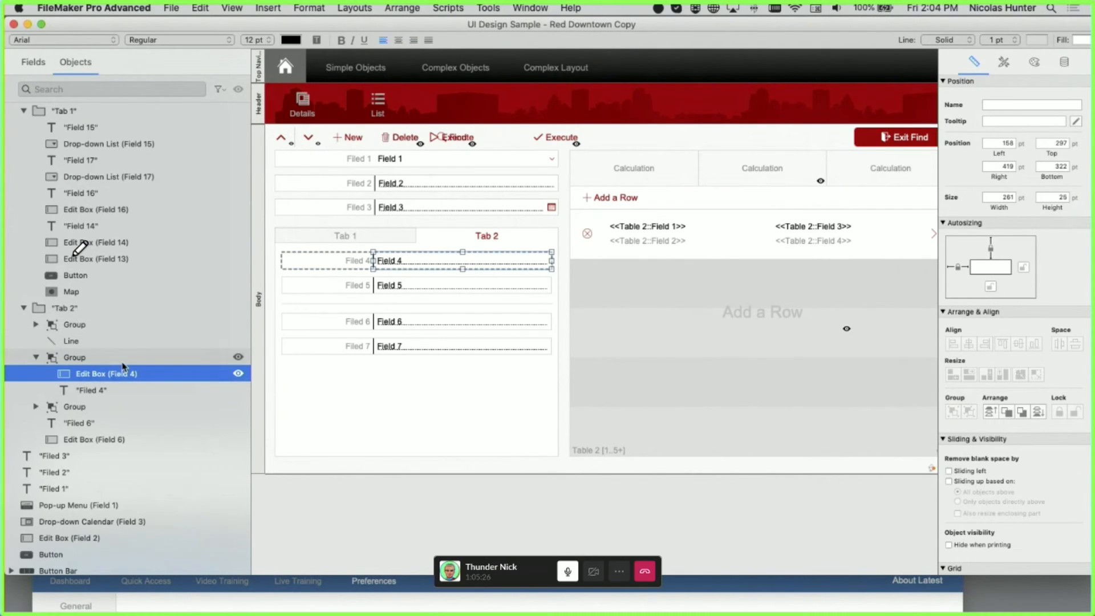
- Expand the Field 7 group and select the Field 7 edit box
{"action": "left_click", "coordinate": [121, 358]}
{"action": "left_click", "coordinate": [54, 325]}
{"action": "left_click", "coordinate": [36, 325]}
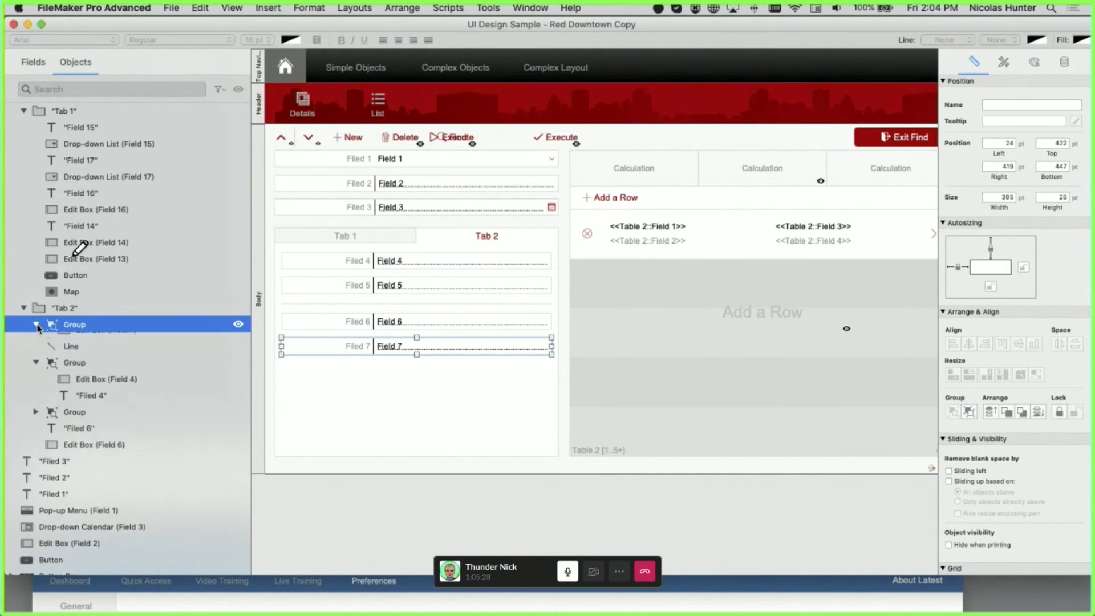
{"action": "left_click", "coordinate": [97, 357]}
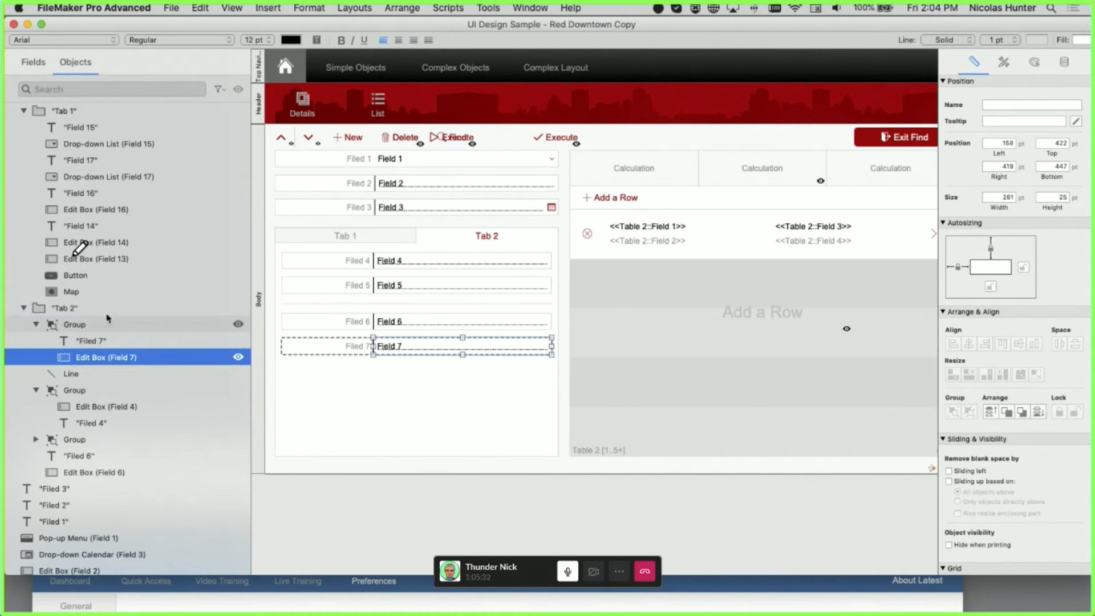
{"action": "scroll", "coordinate": [107, 318], "scroll_direction": "up", "scroll_amount": 5}
{"action": "left_click", "coordinate": [81, 89]}
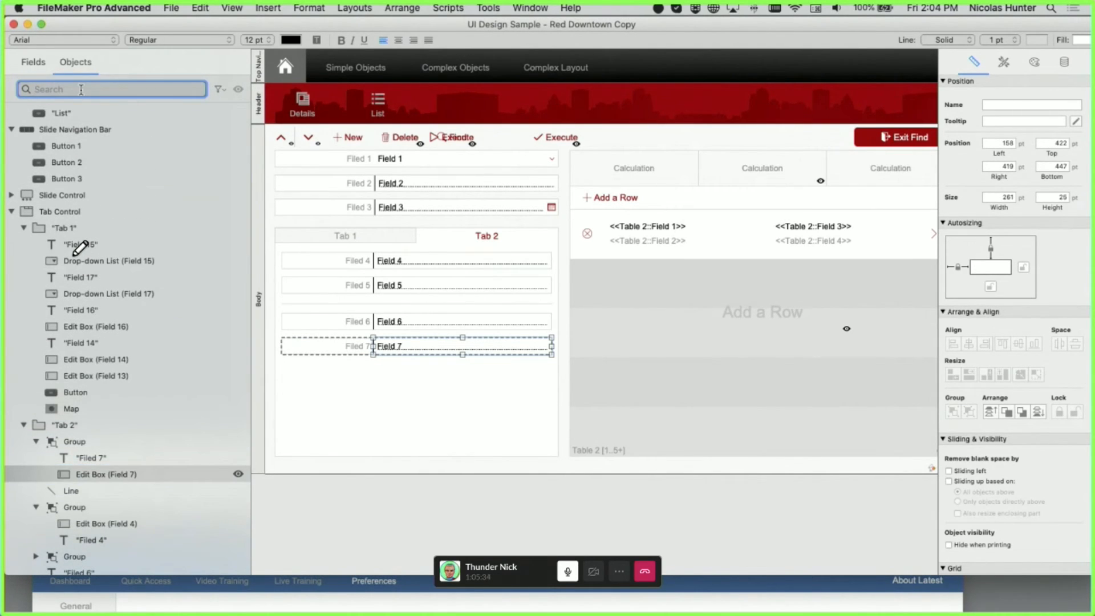
- Try object searches for 'Ma' and 'But', then select the tab control on the layout
{"action": "type", "text": "Map"}
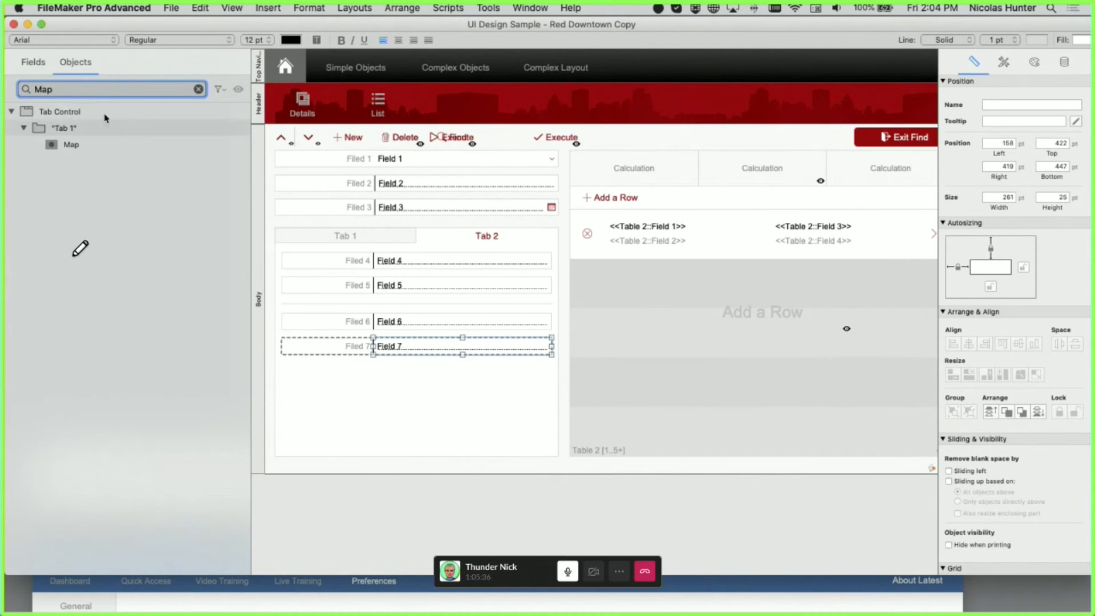
{"action": "left_click", "coordinate": [198, 89]}
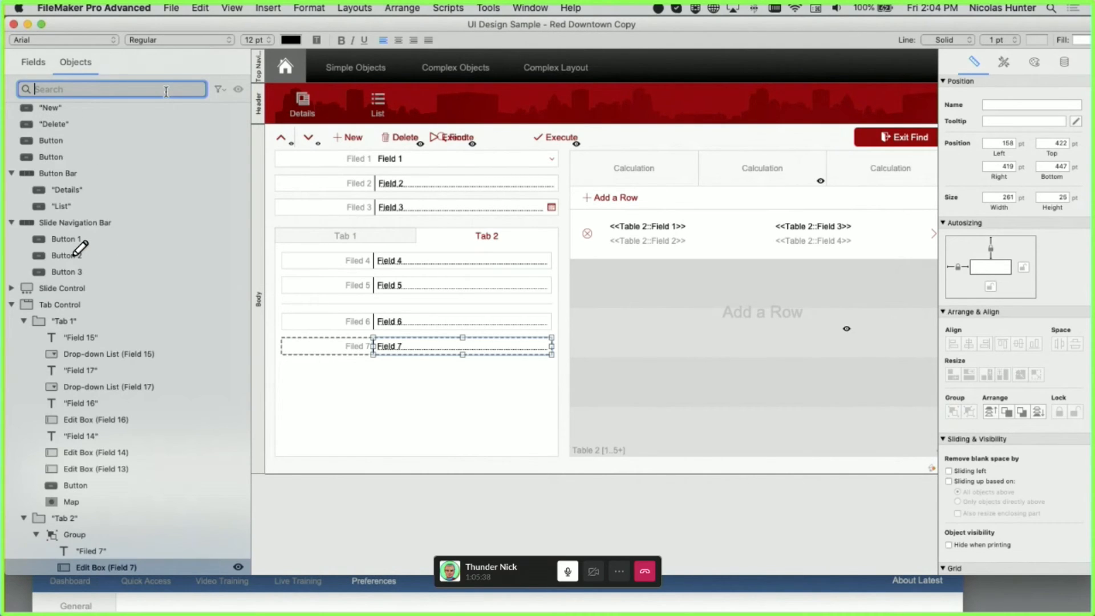
{"action": "type", "text": "Nutt"}
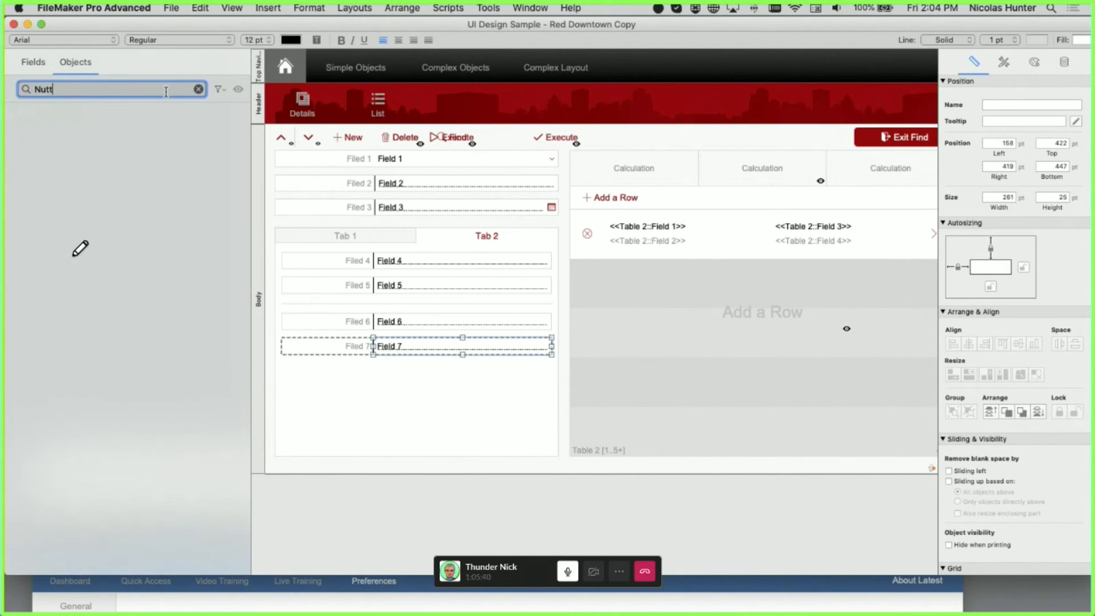
{"action": "key", "text": "BackSpace"}
{"action": "key", "text": "BackSpace"}
{"action": "key", "text": "BackSpace"}
{"action": "key", "text": "BackSpace"}
{"action": "type", "text": "But"}
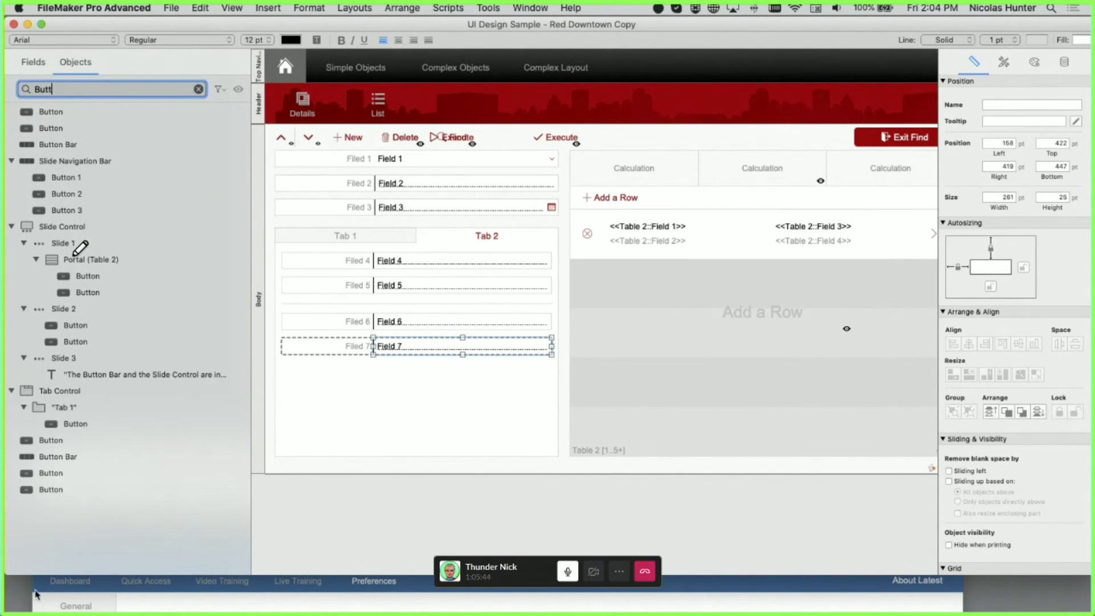
{"action": "left_click", "coordinate": [388, 429]}
{"action": "left_click", "coordinate": [95, 89]}
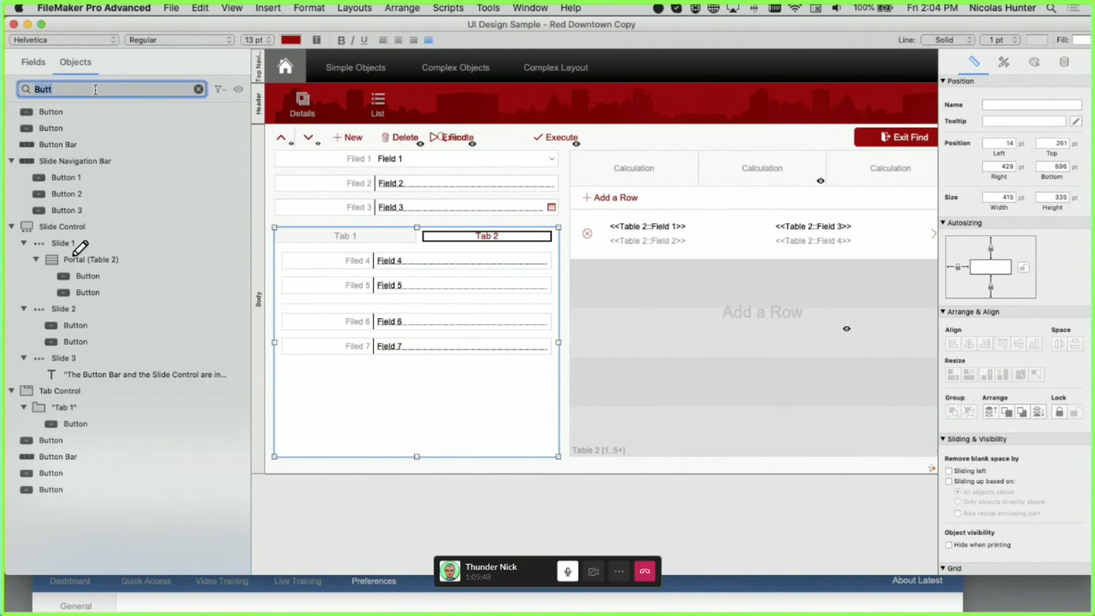
- Search the objects for 'Slide 1', select it, then clear the search
{"action": "type", "text": "Slide_1"}
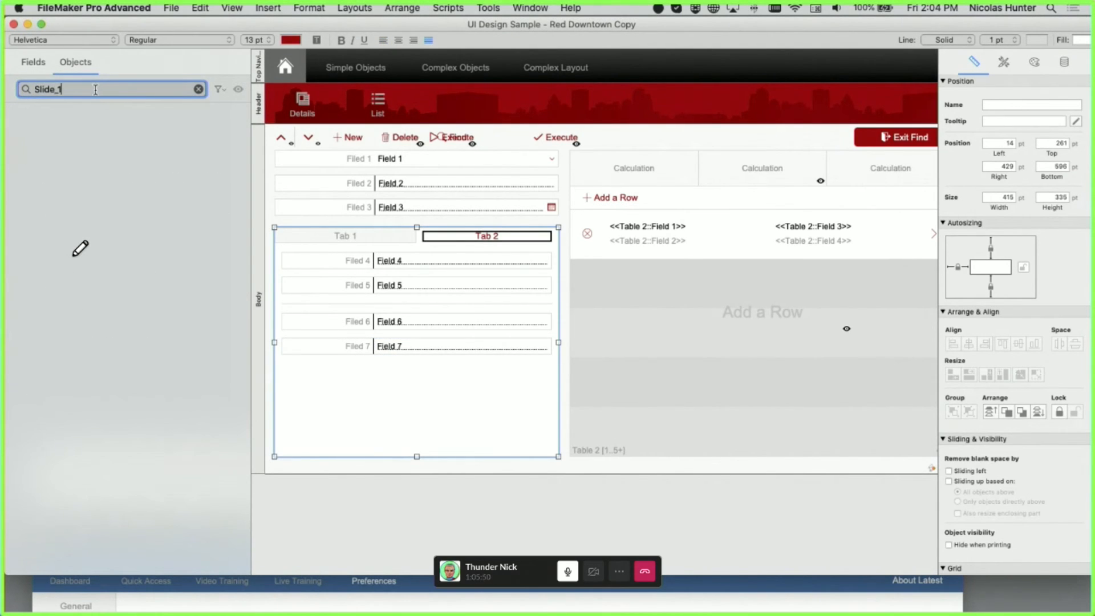
{"action": "key", "text": "BackSpace"}
{"action": "key", "text": "BackSpace"}
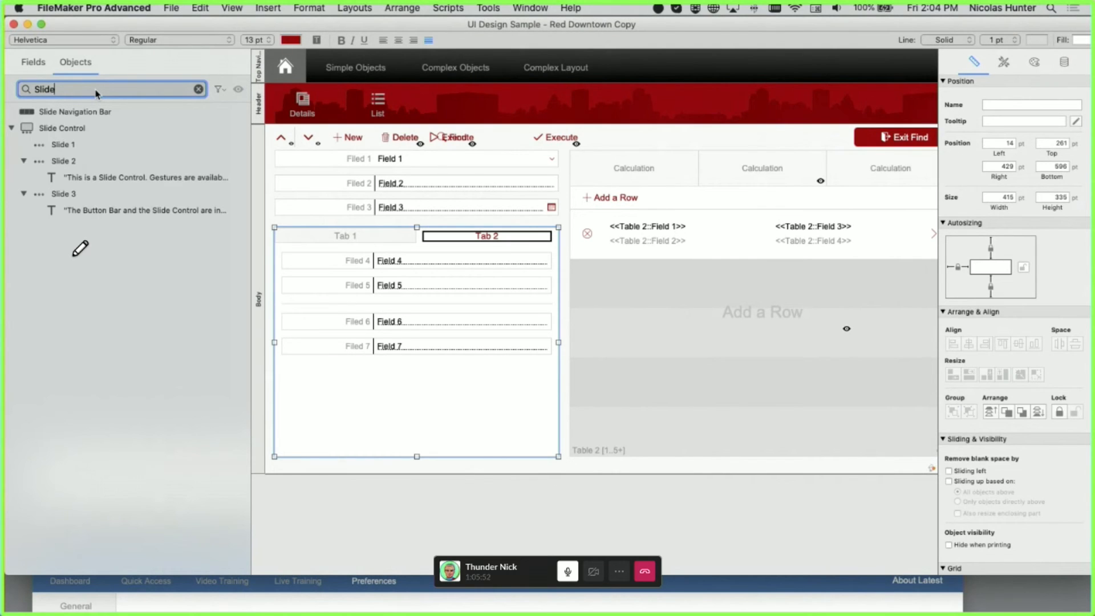
{"action": "type", "text": "1"}
{"action": "left_click", "coordinate": [93, 135]}
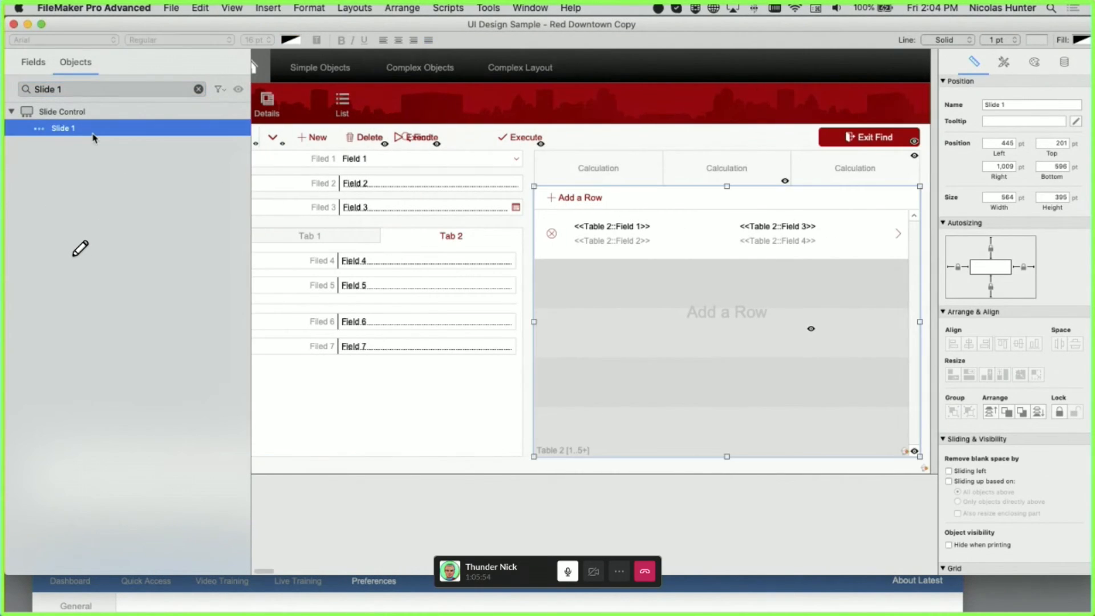
{"action": "left_click", "coordinate": [198, 89]}
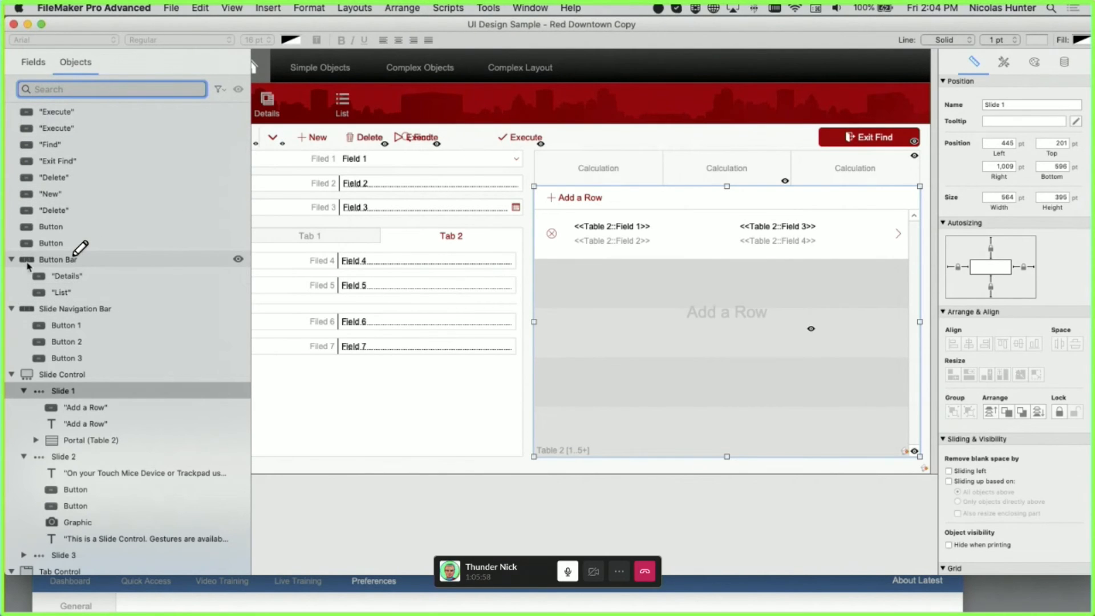
{"action": "left_click", "coordinate": [219, 89]}
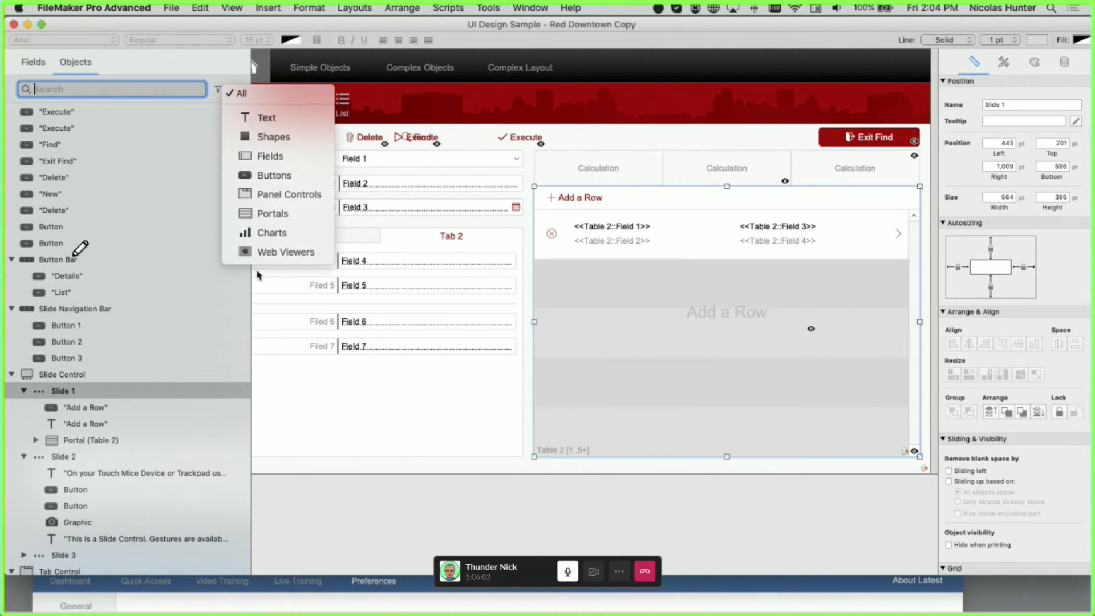
- Filter the object list to Web Viewers (selecting Map), then Charts, Fields, and finally All
{"action": "left_click", "coordinate": [279, 264]}
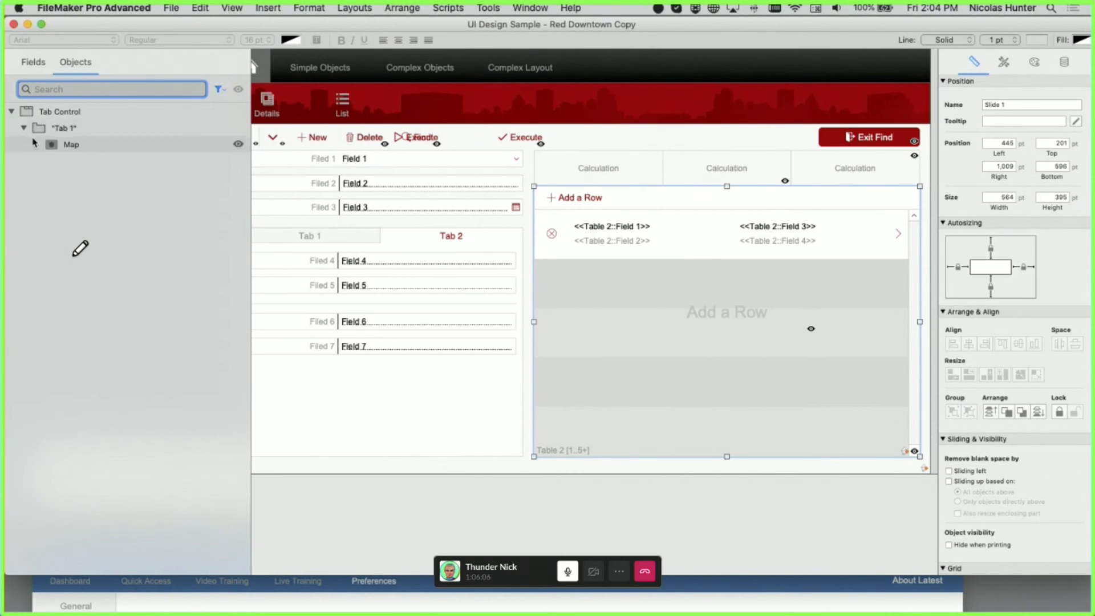
{"action": "left_click", "coordinate": [63, 145]}
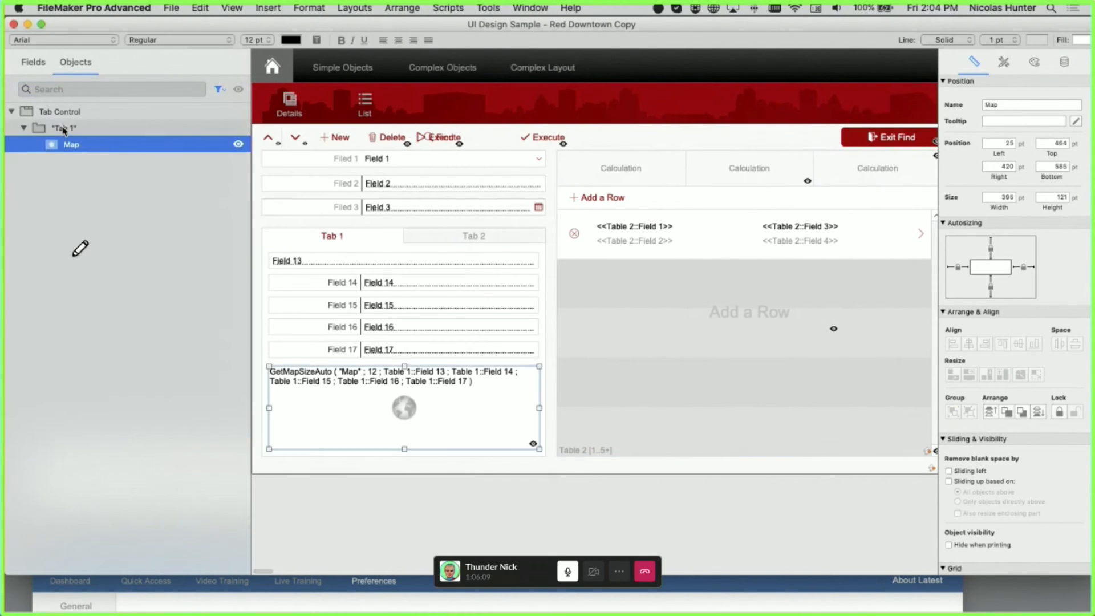
{"action": "left_click", "coordinate": [219, 89]}
{"action": "left_click", "coordinate": [246, 235]}
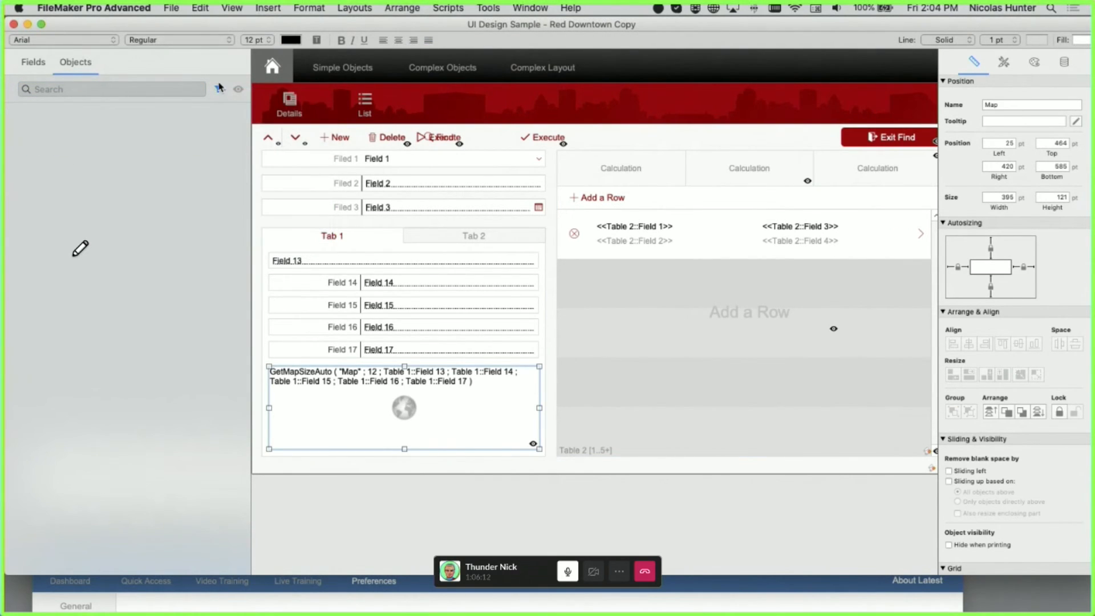
{"action": "left_click", "coordinate": [220, 89]}
{"action": "left_click", "coordinate": [235, 155]}
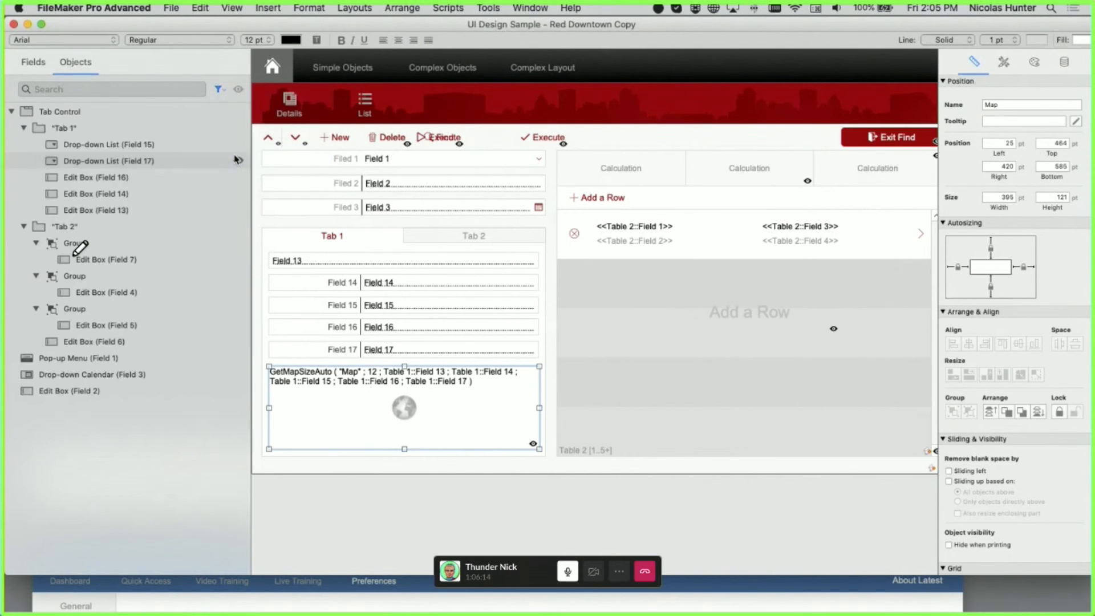
{"action": "left_click", "coordinate": [219, 90]}
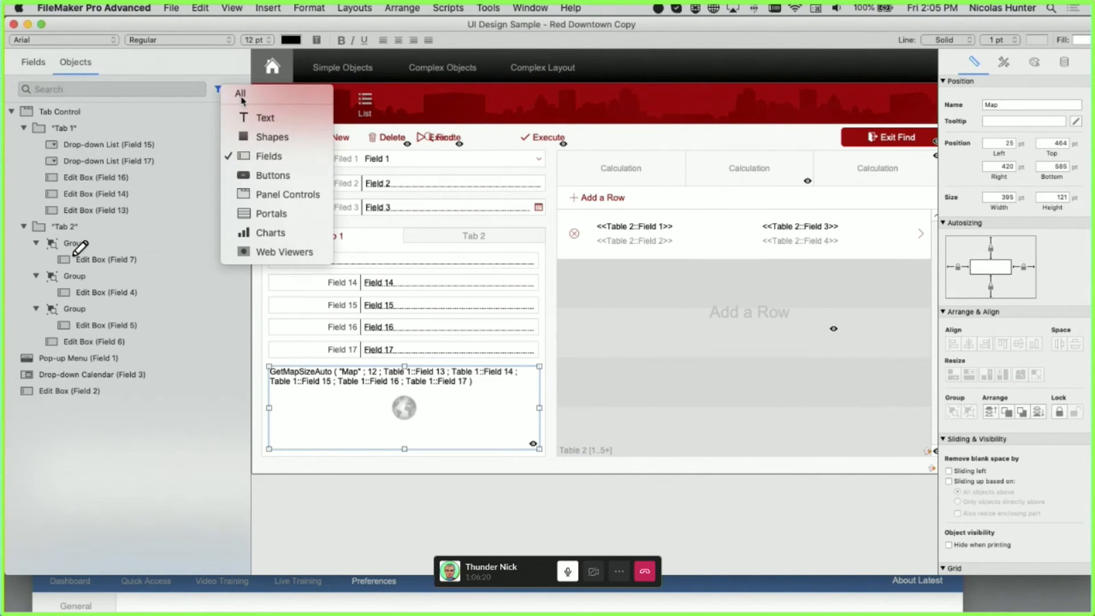
{"action": "left_click", "coordinate": [240, 97]}
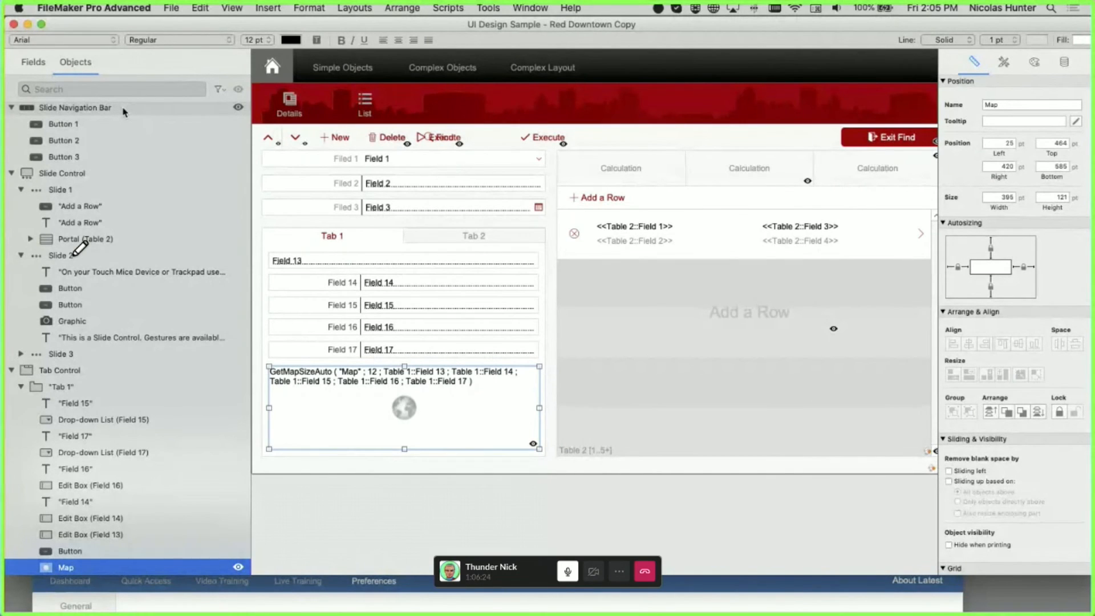
- Alternate selecting the Slide 1 panel and the Slide Navigation Bar on the layout
{"action": "left_click", "coordinate": [676, 205]}
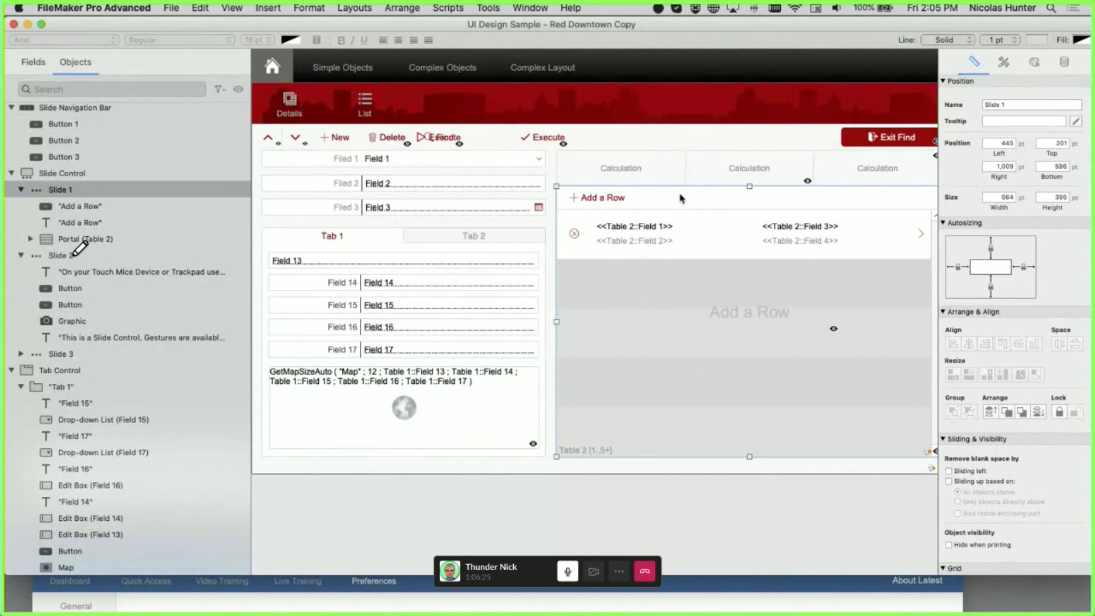
{"action": "left_click", "coordinate": [652, 183]}
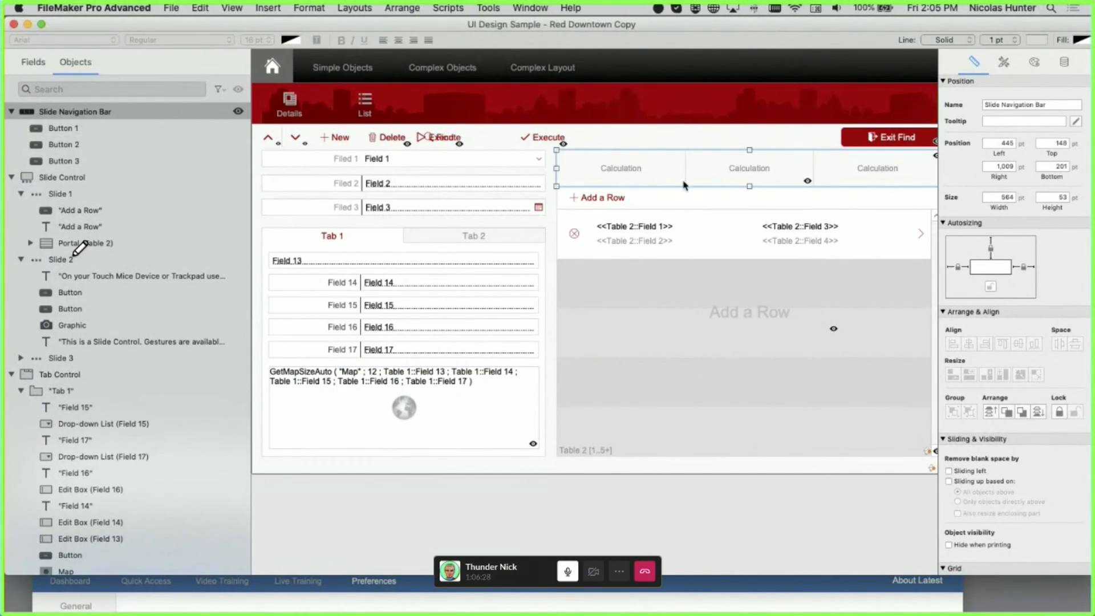
{"action": "left_click", "coordinate": [683, 184]}
{"action": "left_click", "coordinate": [641, 177]}
{"action": "left_click", "coordinate": [650, 179]}
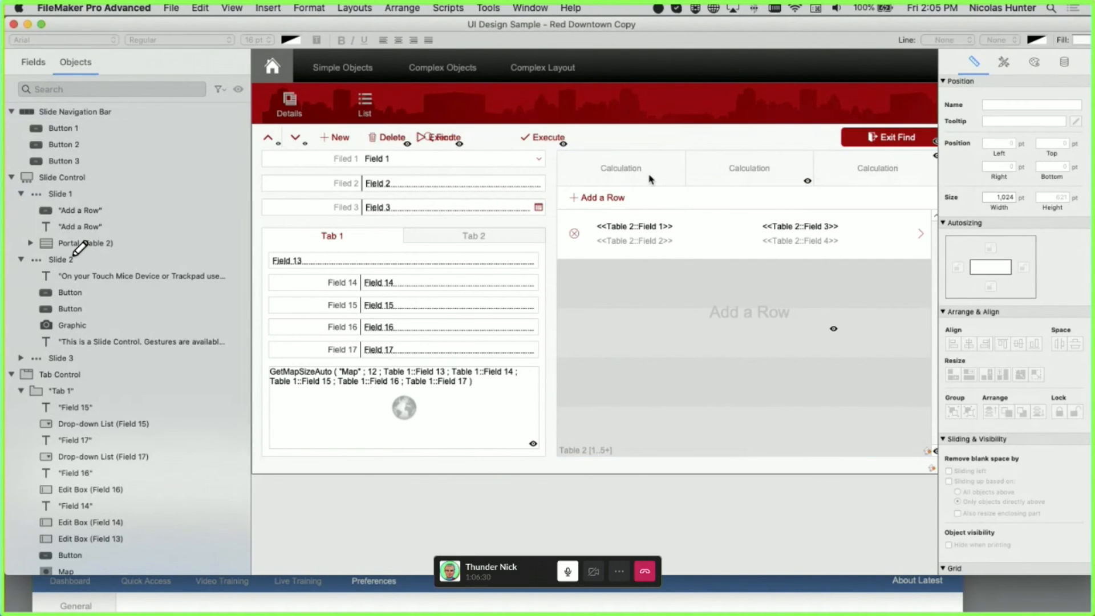
{"action": "left_click", "coordinate": [650, 179]}
{"action": "left_click", "coordinate": [651, 179]}
{"action": "left_click", "coordinate": [666, 196]}
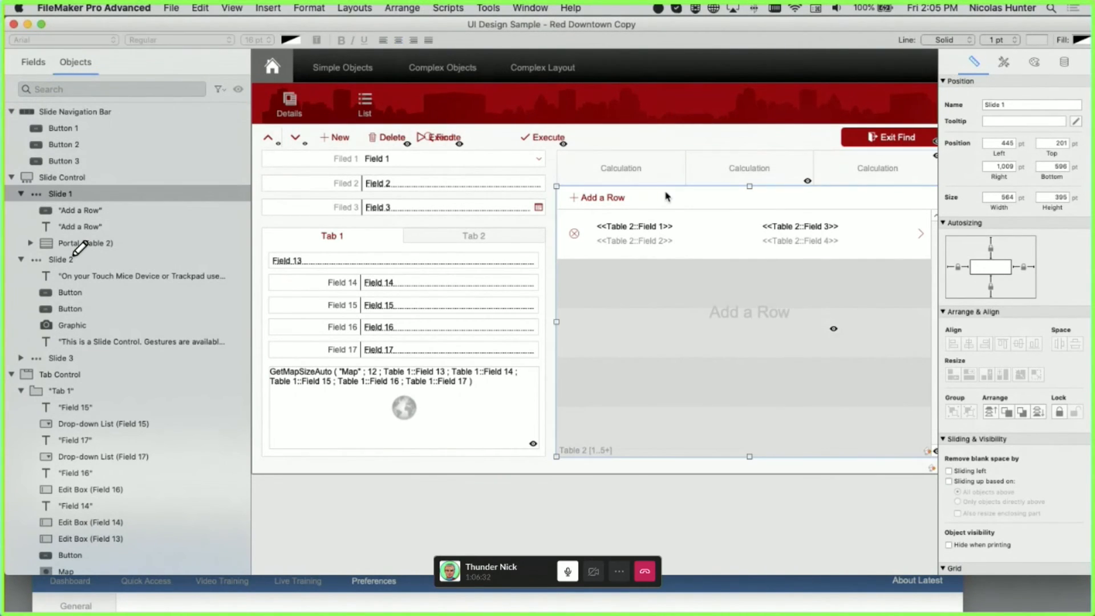
{"action": "left_click", "coordinate": [650, 180]}
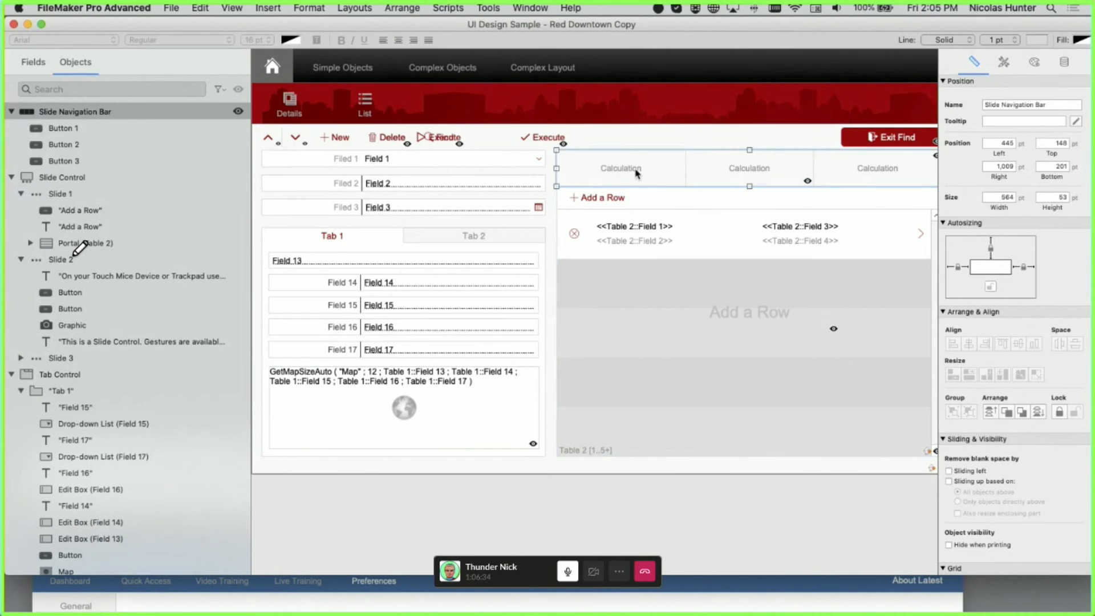
{"action": "left_click", "coordinate": [635, 172]}
{"action": "double_click", "coordinate": [635, 172]}
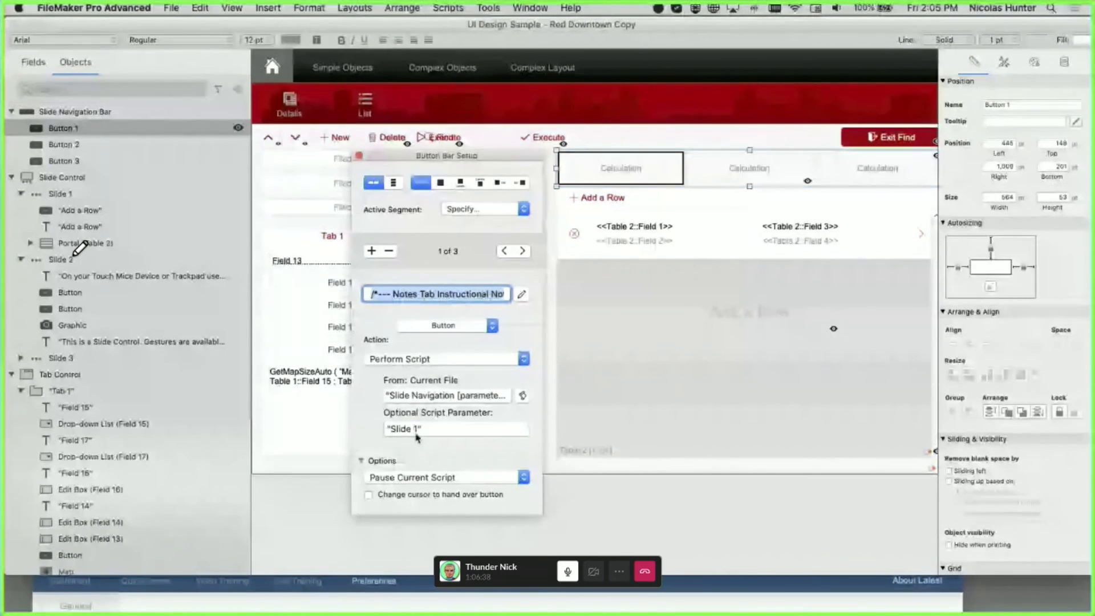
{"action": "left_click", "coordinate": [749, 168]}
{"action": "double_click", "coordinate": [749, 169]}
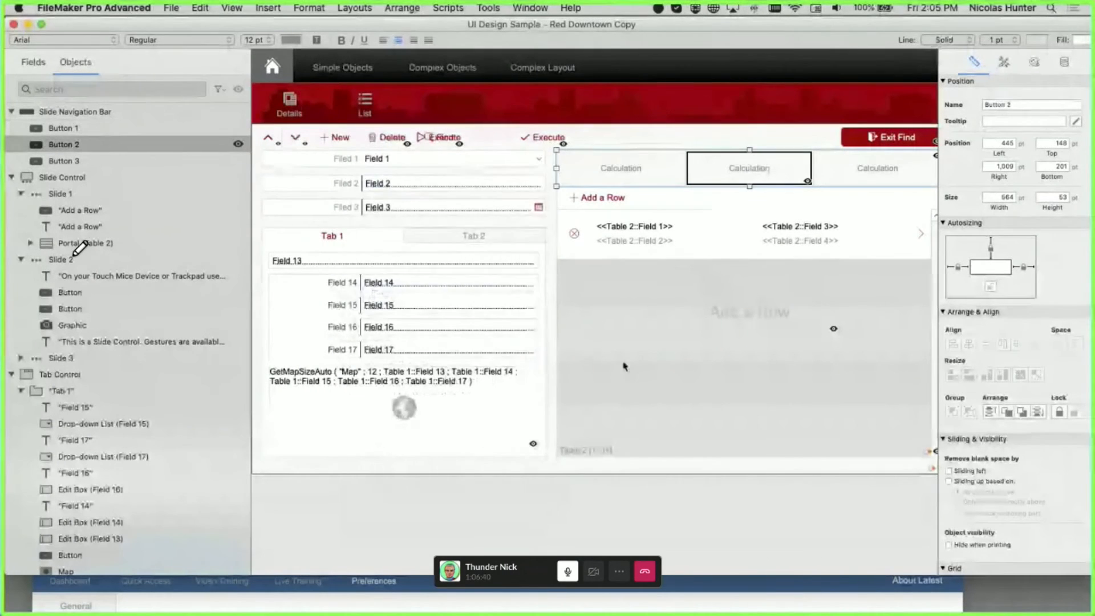
{"action": "left_click", "coordinate": [869, 170]}
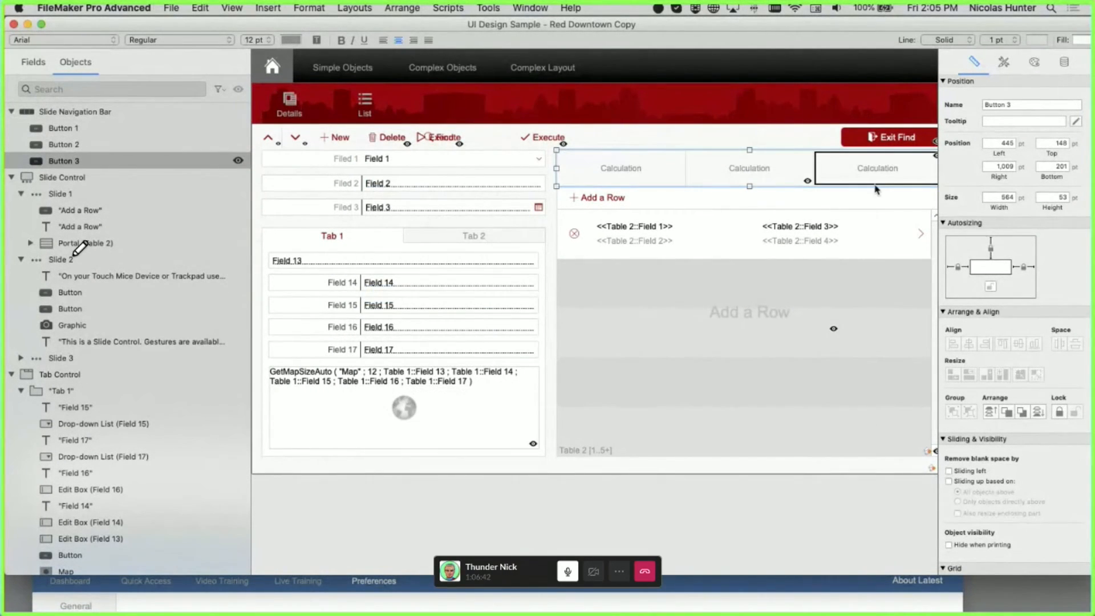
{"action": "double_click", "coordinate": [871, 171]}
{"action": "left_click", "coordinate": [814, 363]}
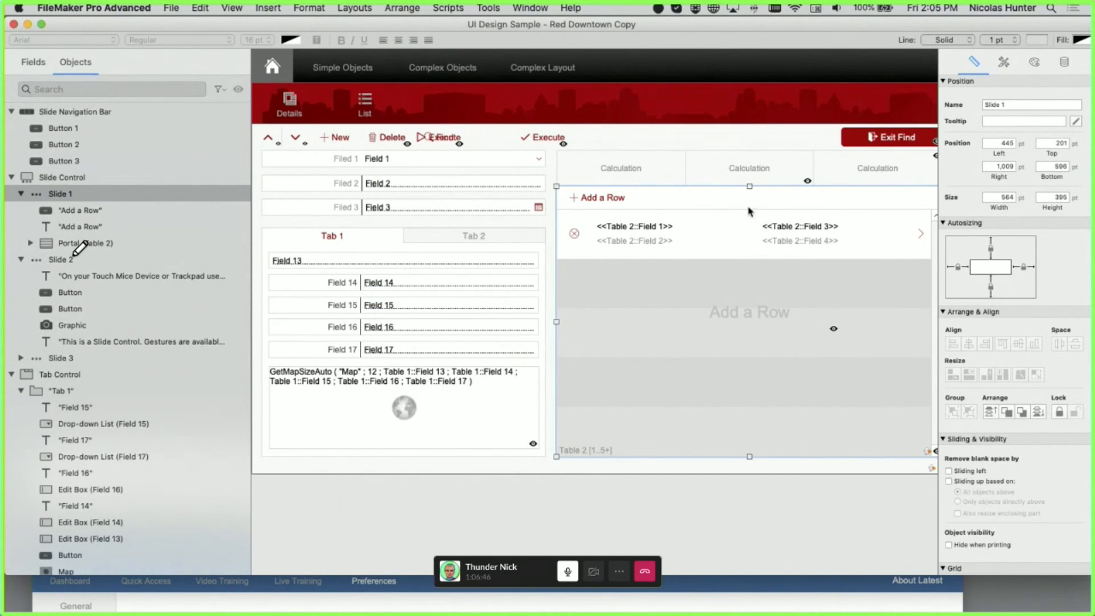
- Collapse Slides 1 and 2, then show Slides 1, 2 and 3 in turn, opening each name for editing
{"action": "left_click", "coordinate": [21, 194]}
{"action": "left_click", "coordinate": [20, 210]}
{"action": "left_click", "coordinate": [29, 227]}
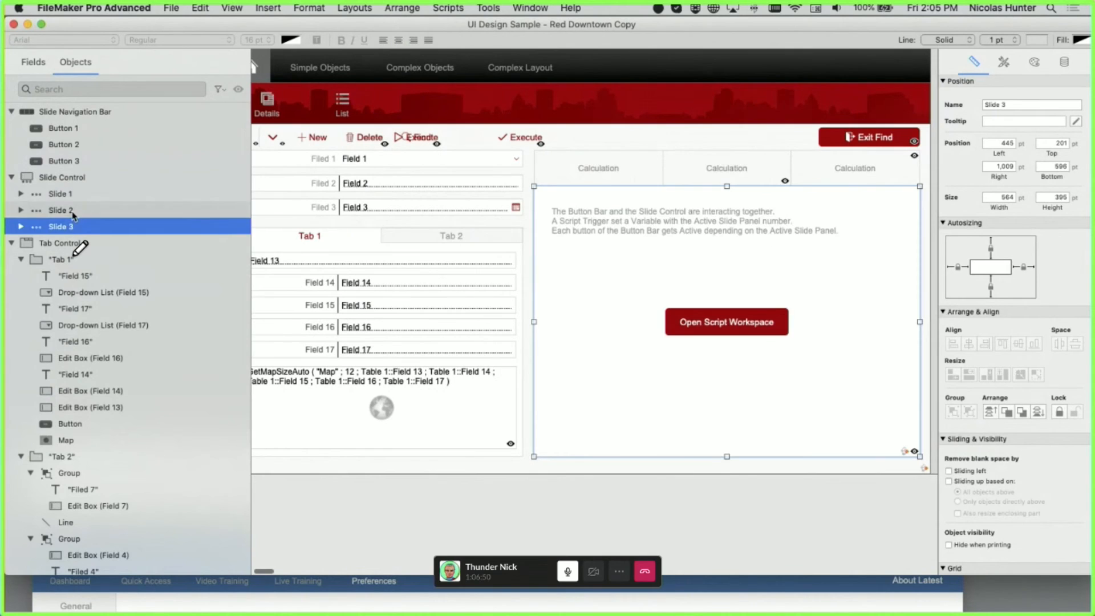
{"action": "left_click", "coordinate": [72, 194]}
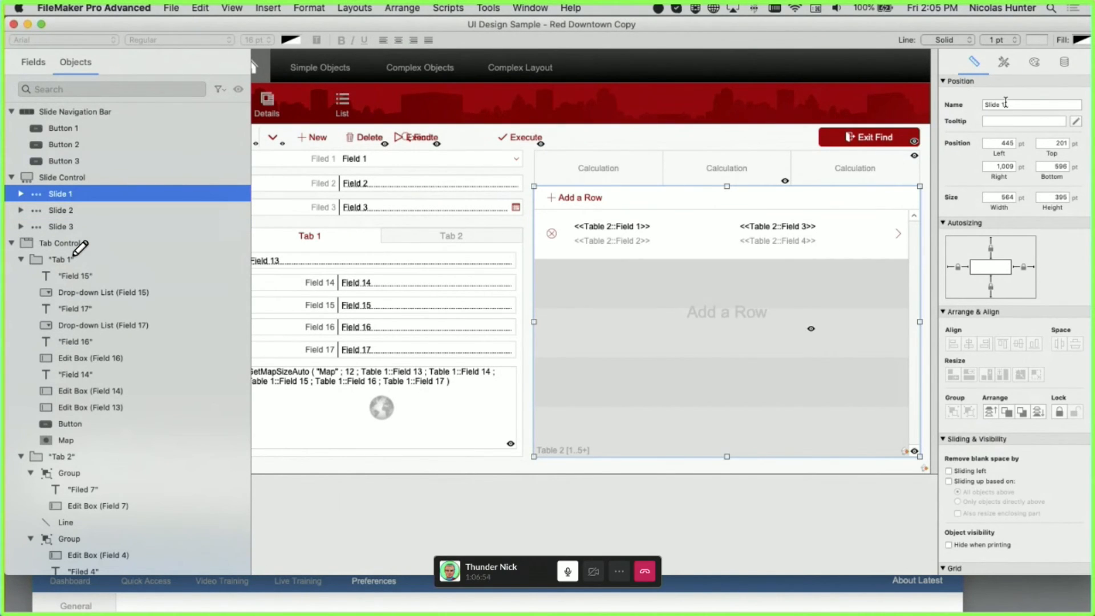
{"action": "left_click", "coordinate": [979, 105]}
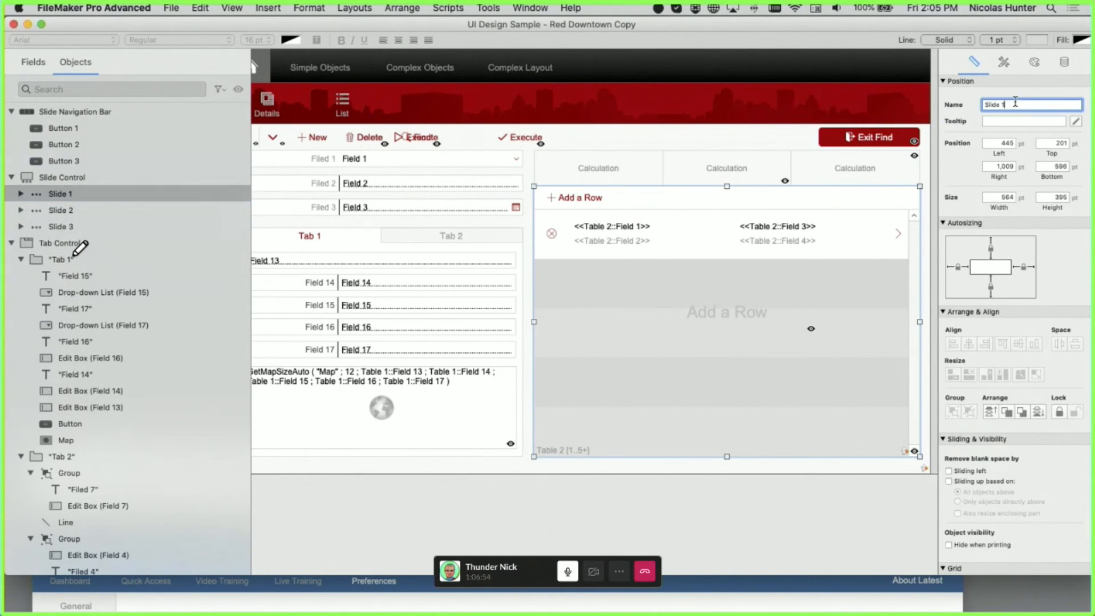
{"action": "left_click", "coordinate": [78, 194]}
{"action": "left_click", "coordinate": [78, 194]}
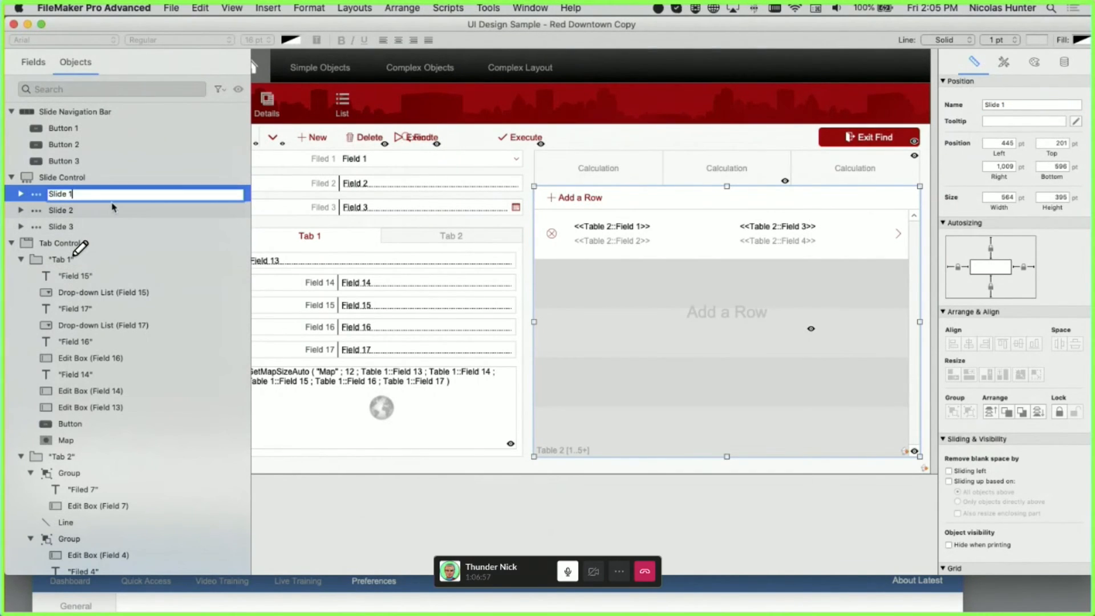
{"action": "left_click", "coordinate": [73, 211]}
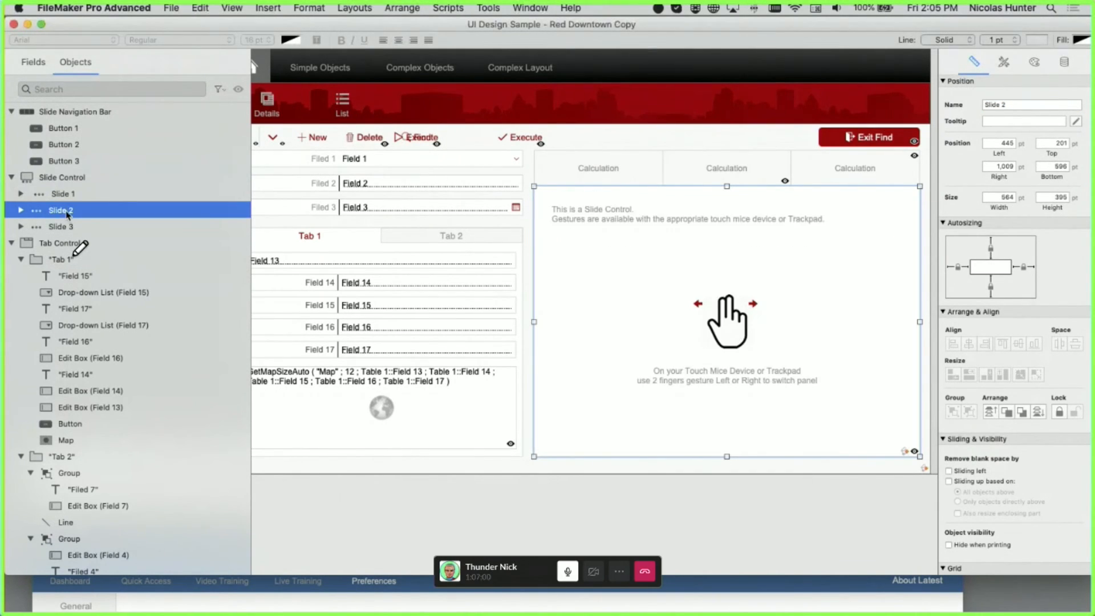
{"action": "left_click", "coordinate": [74, 211]}
{"action": "left_click", "coordinate": [82, 226]}
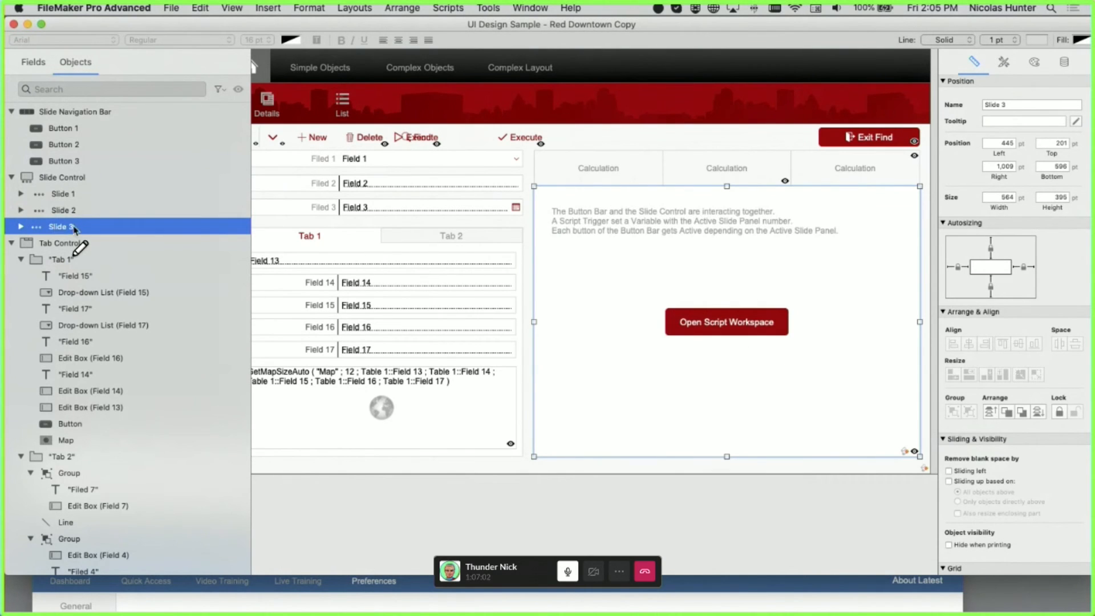
{"action": "left_click", "coordinate": [76, 227]}
- Expand Slide 3 and name its Open Script Workspace button 'Button'
{"action": "left_click", "coordinate": [21, 227]}
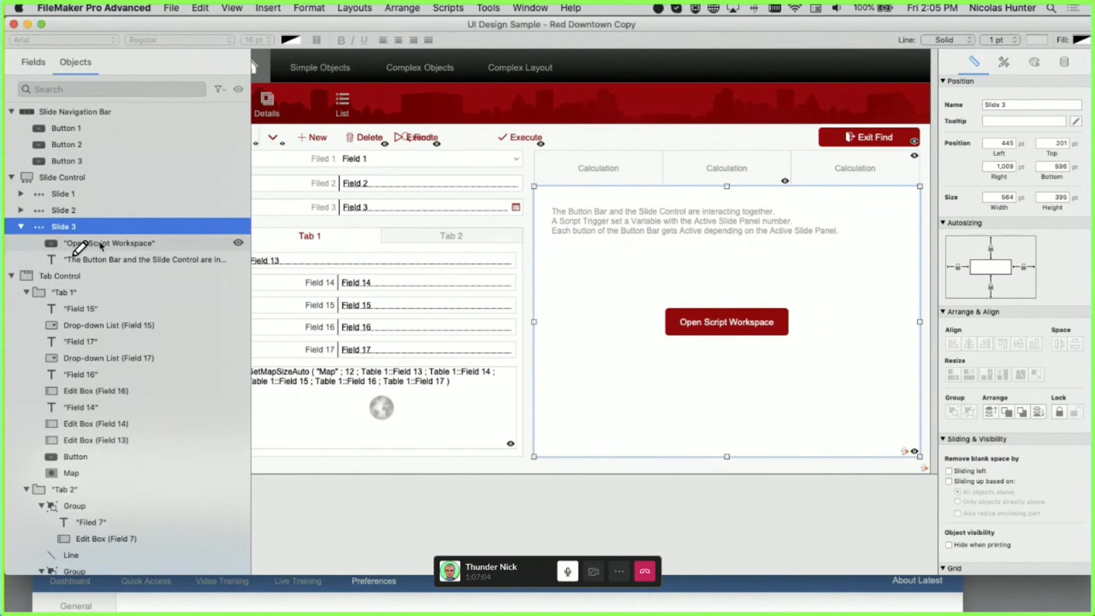
{"action": "left_click", "coordinate": [115, 245]}
{"action": "left_click", "coordinate": [143, 248]}
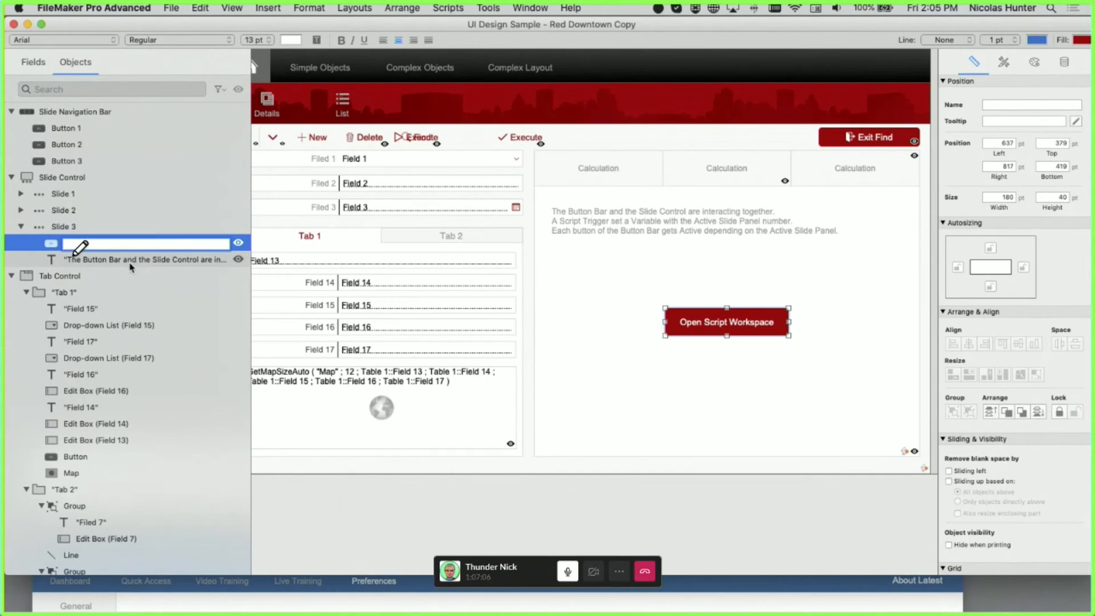
{"action": "left_click", "coordinate": [130, 263]}
{"action": "left_click", "coordinate": [85, 245]}
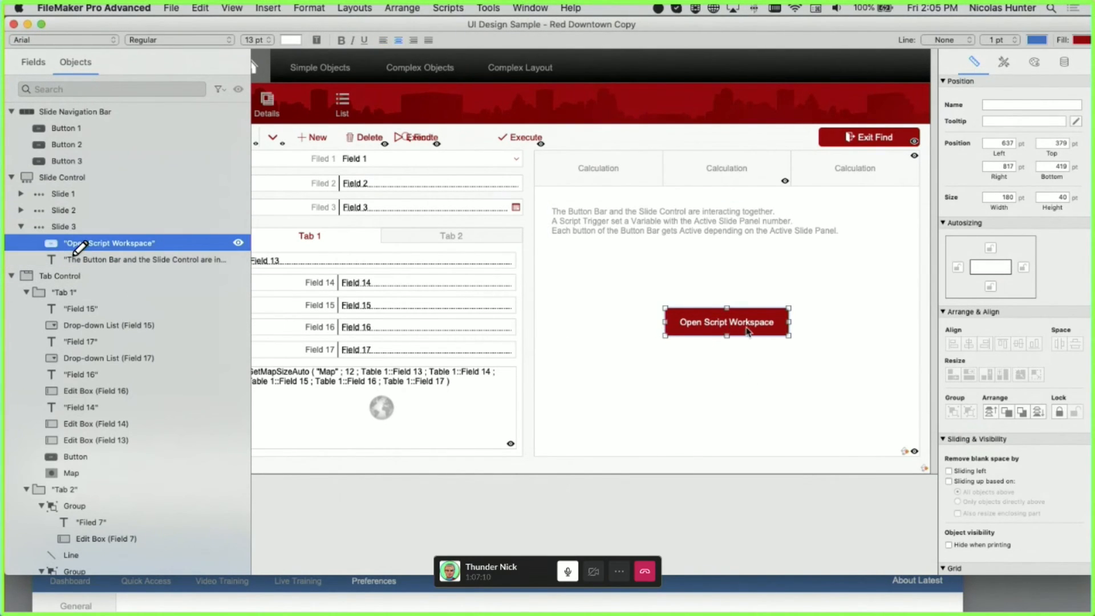
{"action": "left_click", "coordinate": [123, 244]}
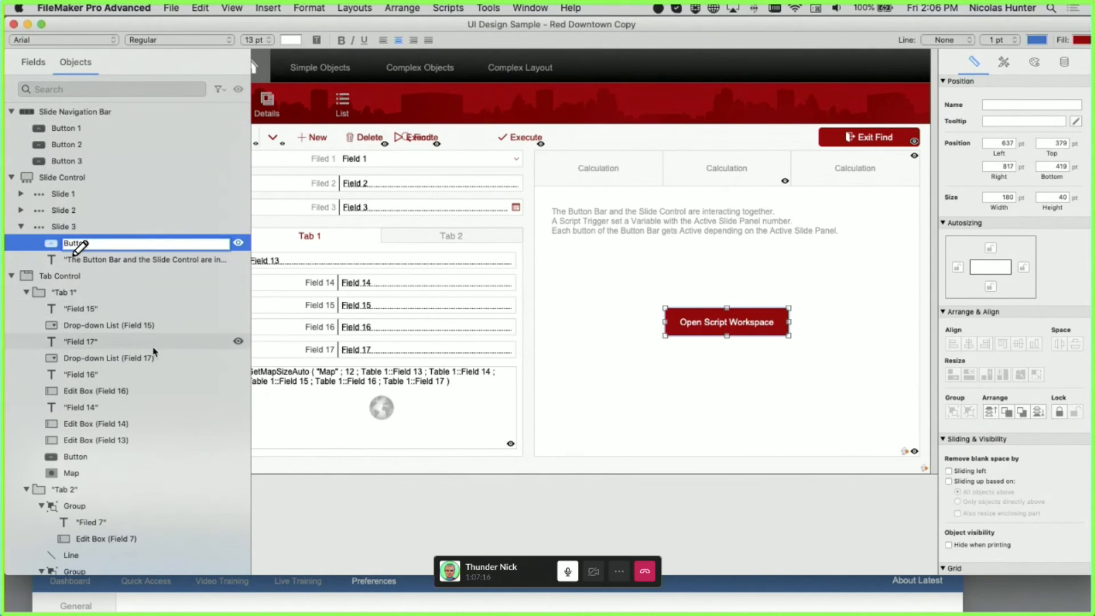
{"action": "key", "text": "Return"}
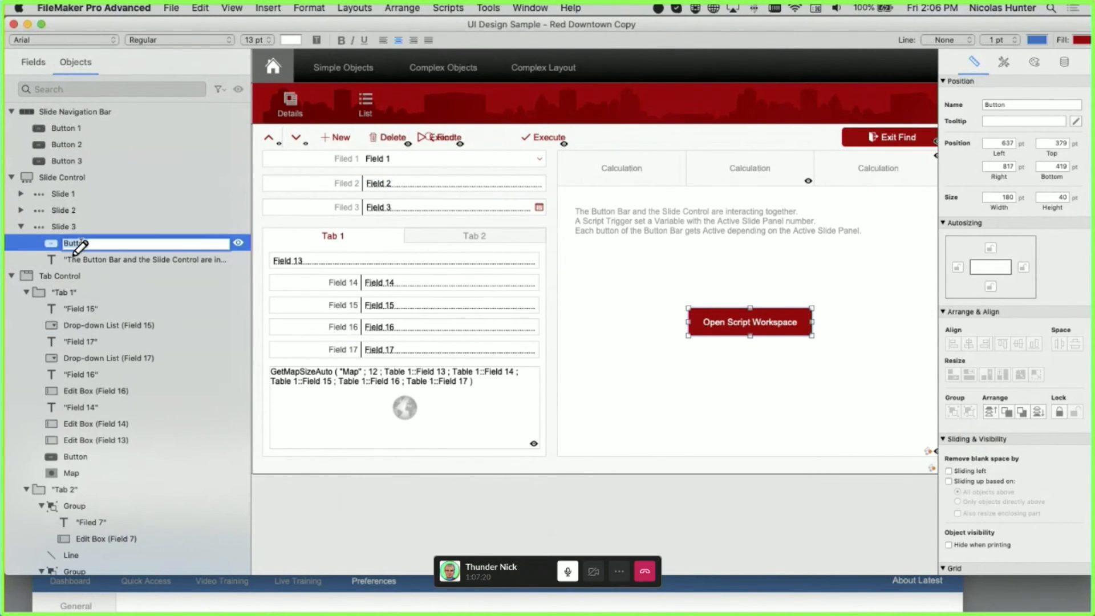
{"action": "left_click", "coordinate": [152, 300]}
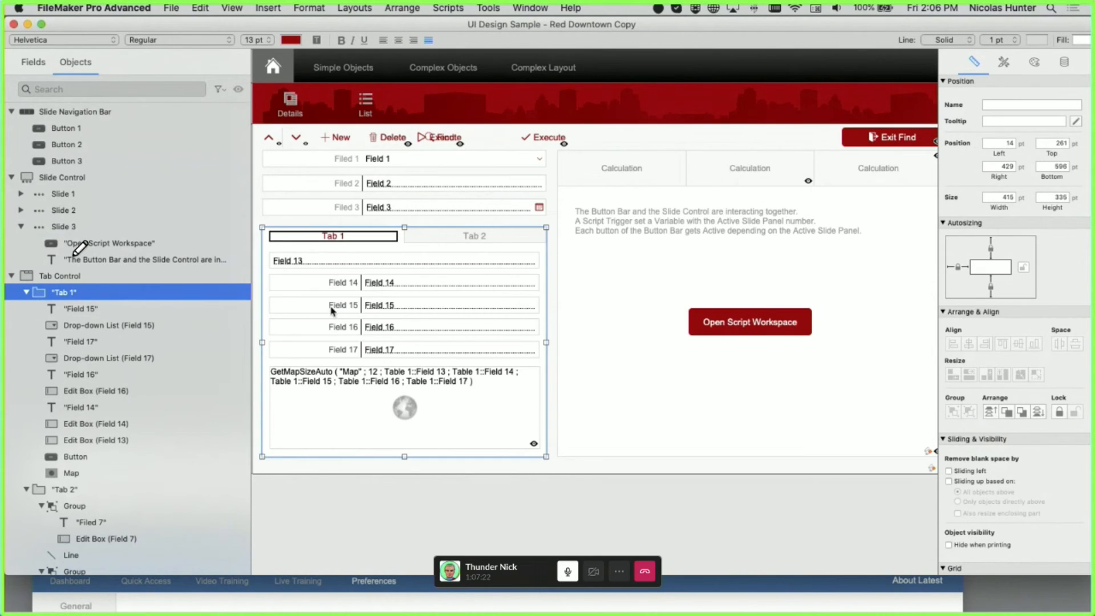
- Collapse the Slide 3, Tab Control and Slide Navigation Bar groups in the Objects panel
{"action": "left_click", "coordinate": [507, 224]}
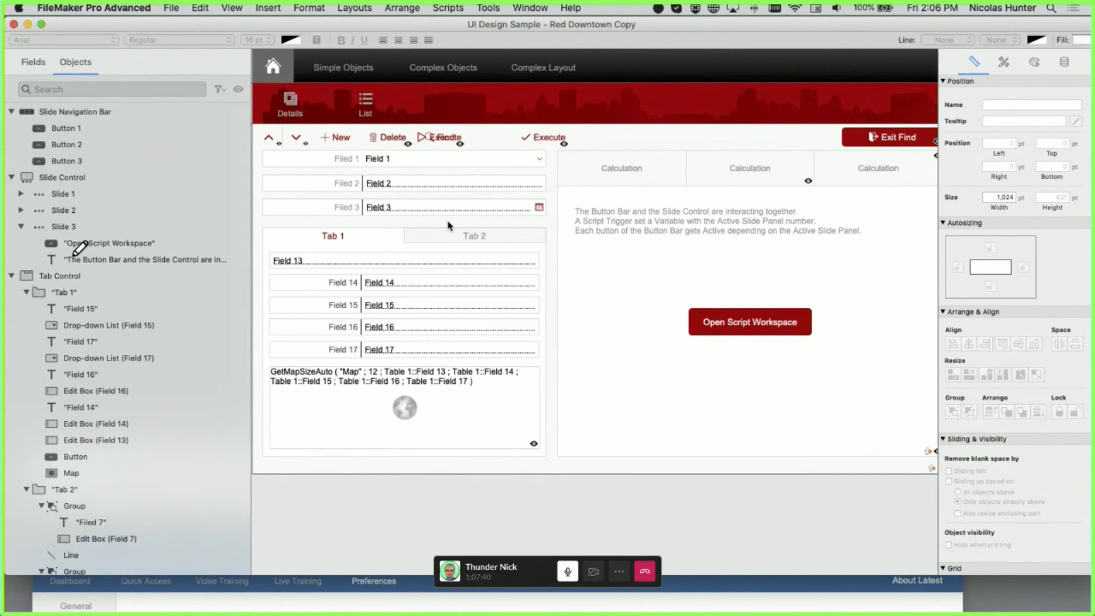
{"action": "left_click", "coordinate": [21, 227]}
{"action": "left_click", "coordinate": [15, 246]}
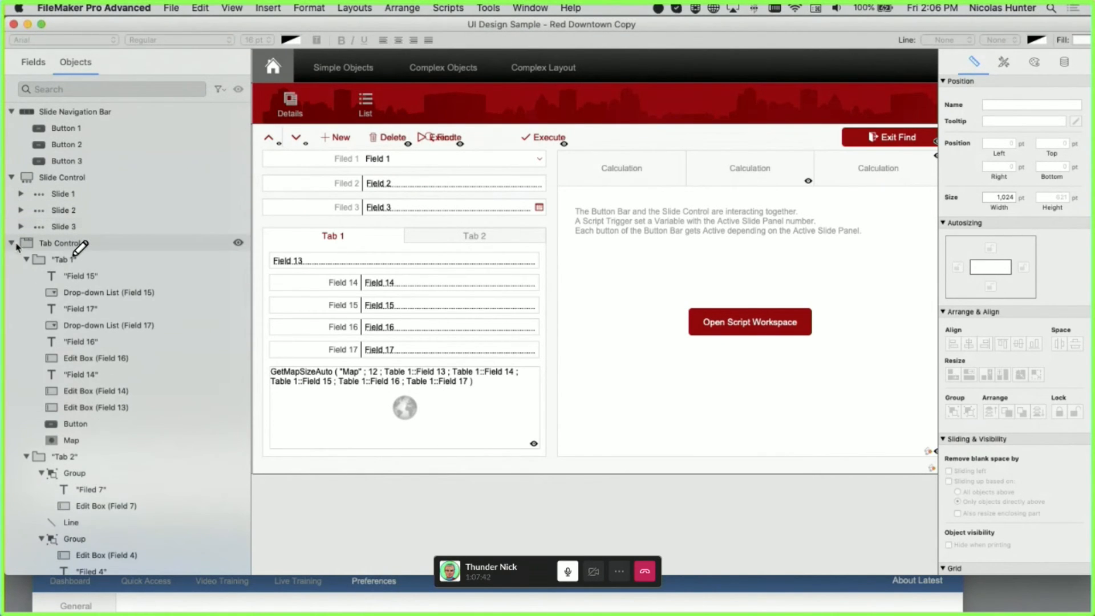
{"action": "left_click", "coordinate": [12, 244]}
{"action": "scroll", "coordinate": [71, 268], "scroll_direction": "up", "scroll_amount": 5}
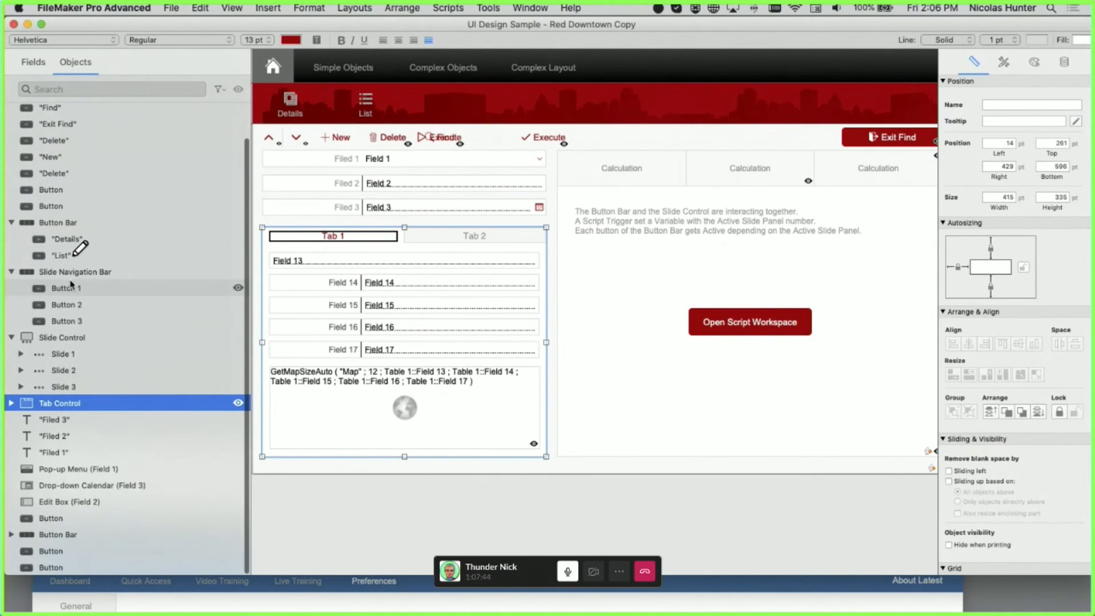
{"action": "left_click", "coordinate": [74, 272]}
{"action": "left_click", "coordinate": [12, 271]}
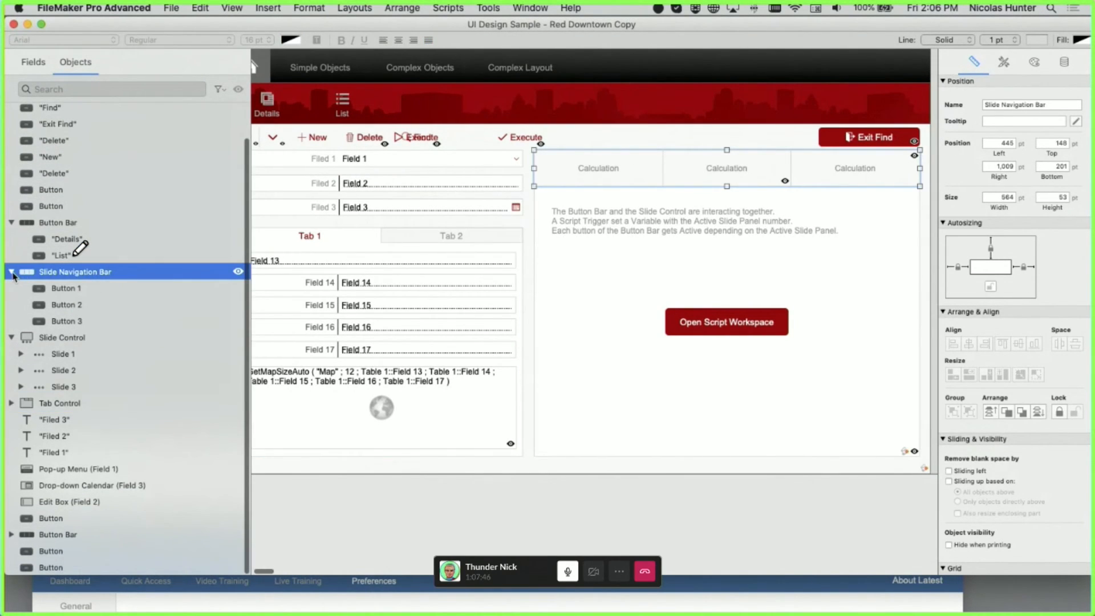
- Hide the Slide Navigation Bar and Slide Control on the layout, then show both again
{"action": "left_click", "coordinate": [238, 308]}
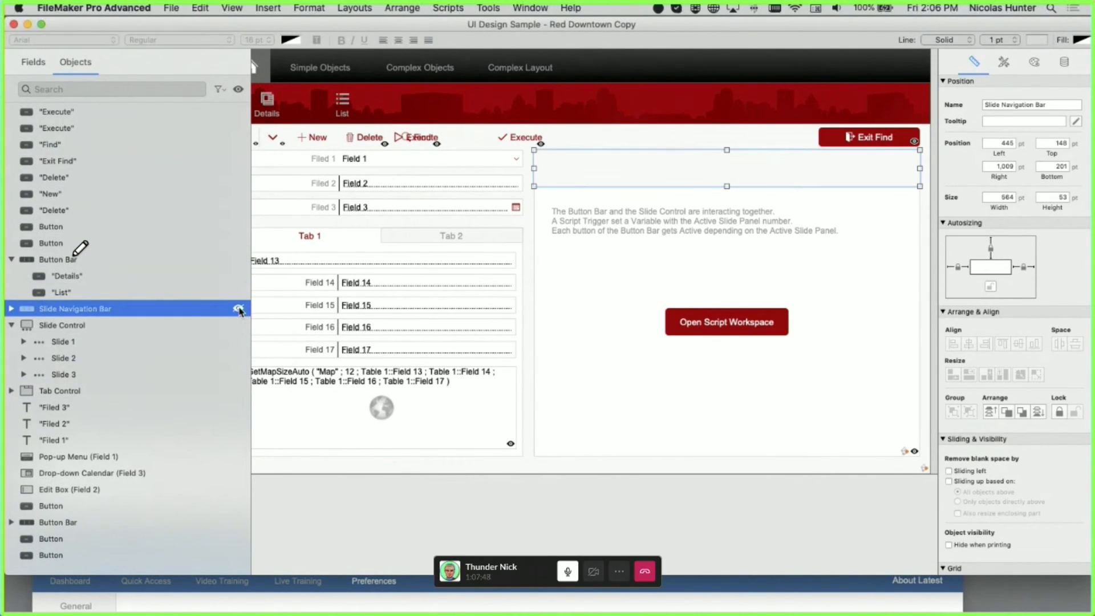
{"action": "left_click", "coordinate": [240, 326]}
{"action": "left_click", "coordinate": [240, 327]}
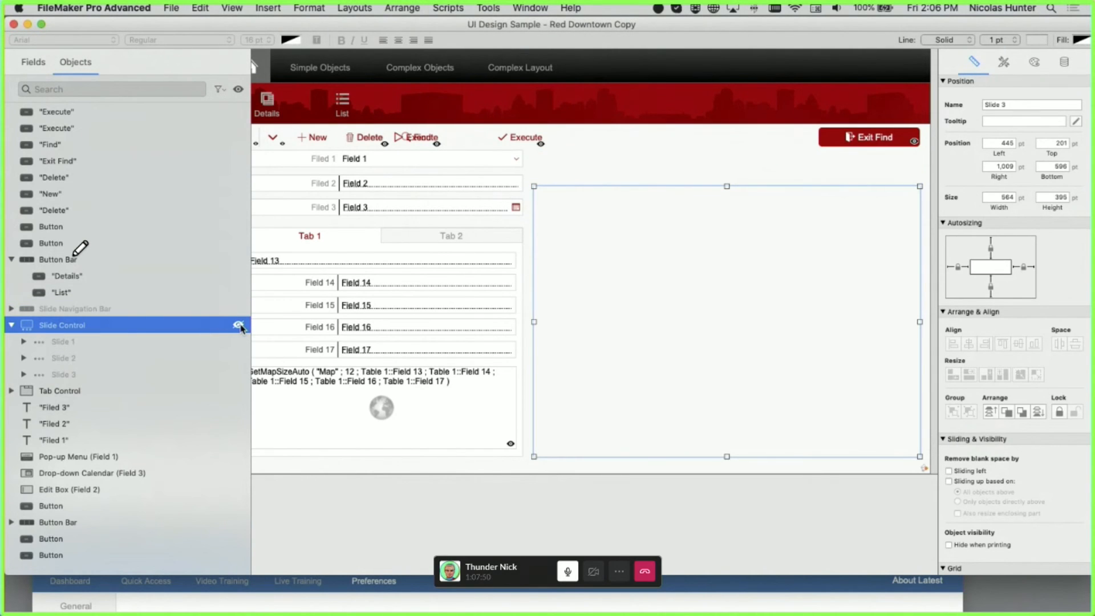
{"action": "left_click", "coordinate": [400, 520]}
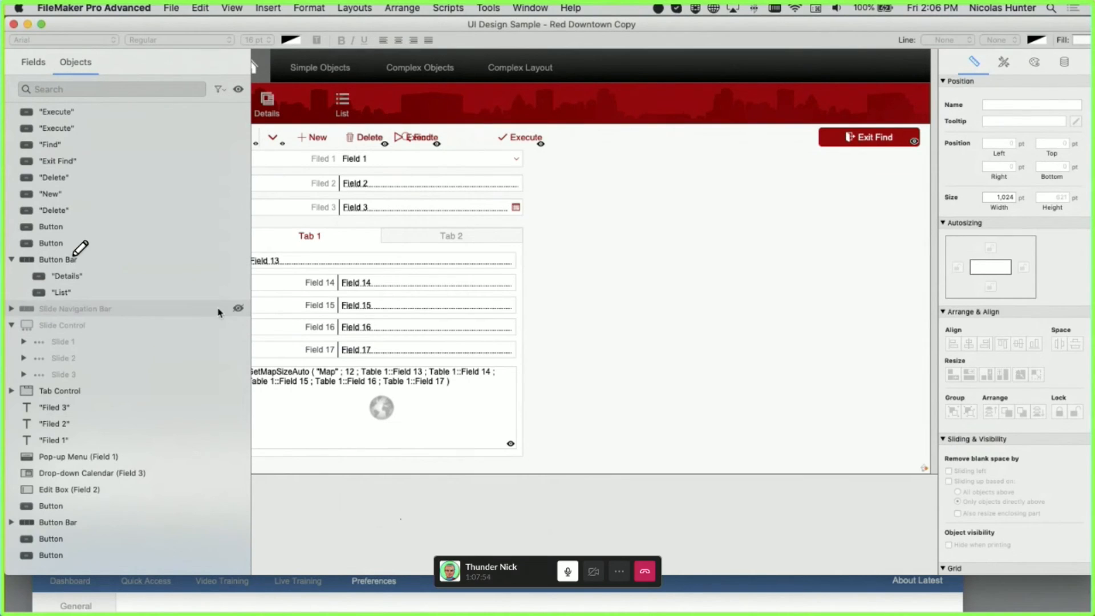
{"action": "left_click", "coordinate": [239, 309]}
{"action": "left_click", "coordinate": [241, 326]}
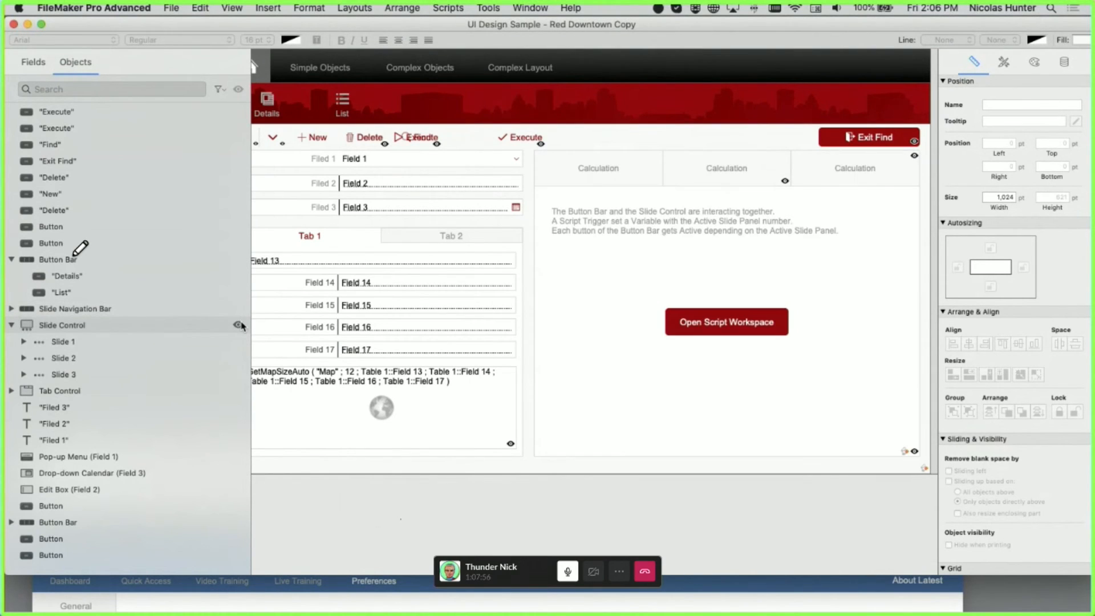
- Toggle the Slide Navigation Bar and Slide Control until both are hidden, then switch to Browse mode
{"action": "left_click", "coordinate": [240, 319]}
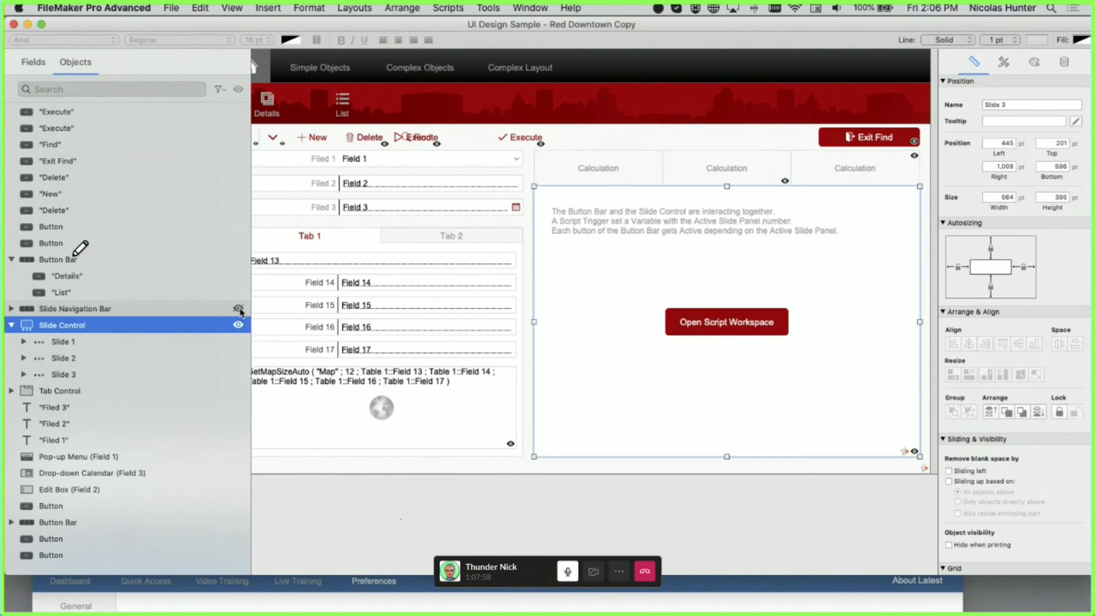
{"action": "left_click", "coordinate": [239, 309]}
{"action": "left_click", "coordinate": [239, 324]}
{"action": "left_click", "coordinate": [240, 324]}
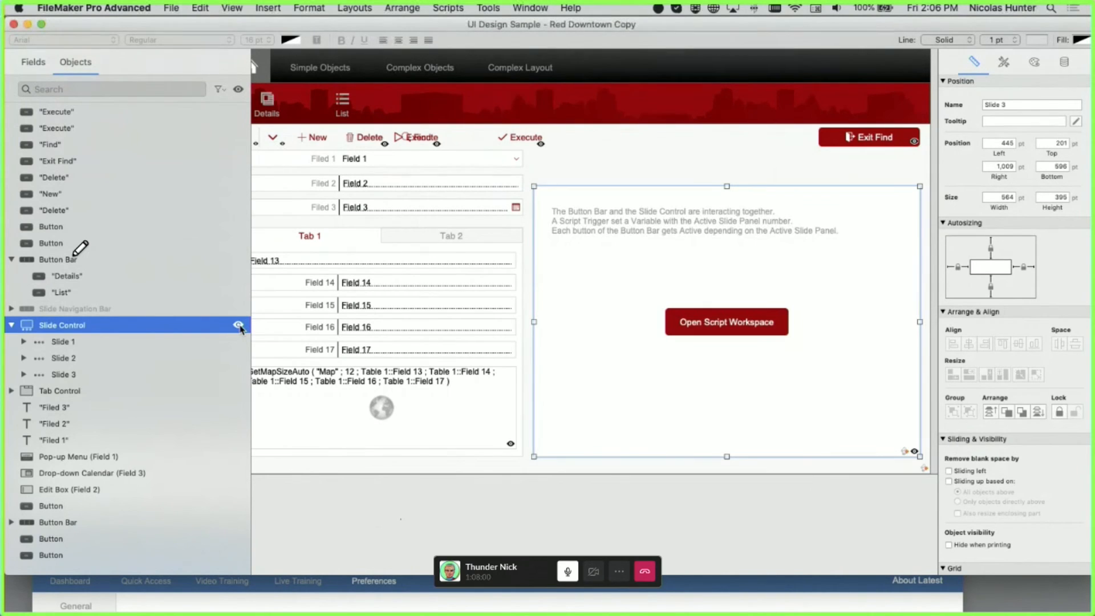
{"action": "left_click", "coordinate": [239, 309]}
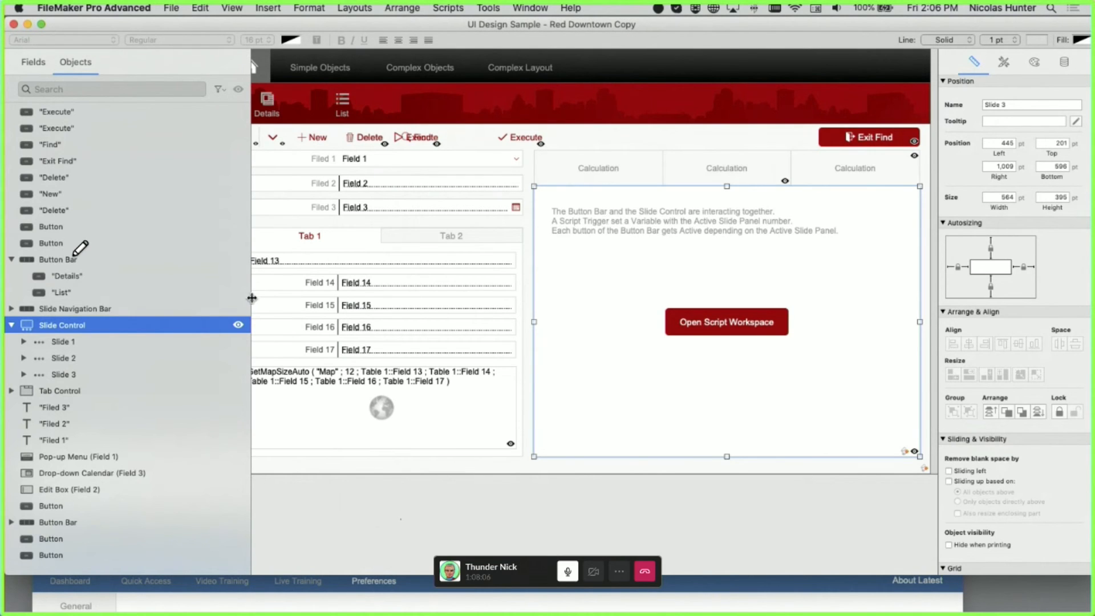
{"action": "left_click", "coordinate": [239, 325]}
{"action": "left_click", "coordinate": [240, 308]}
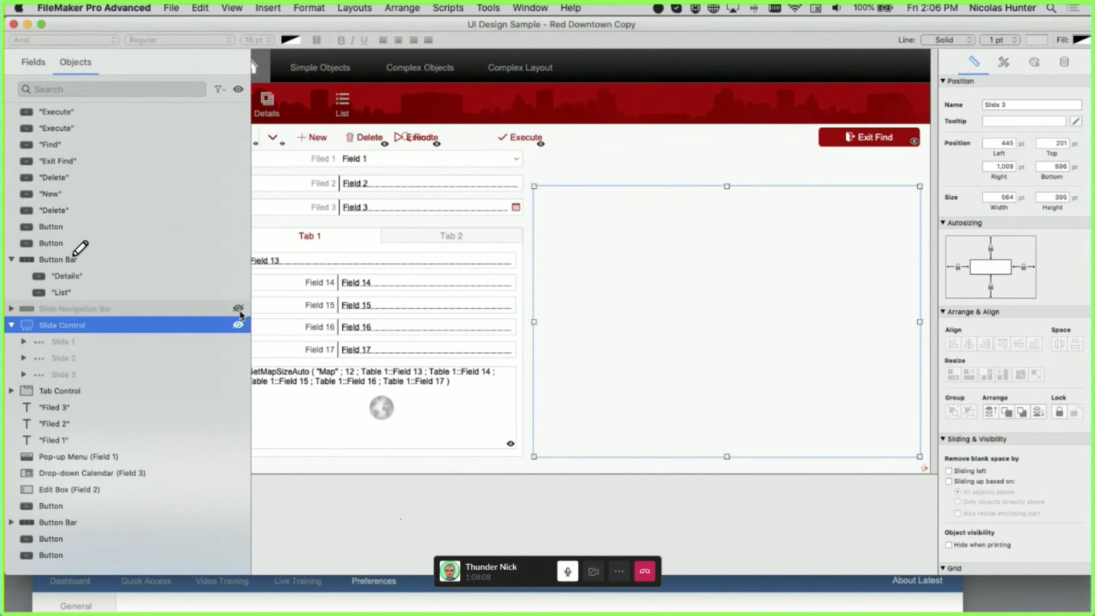
{"action": "key", "text": "super+b"}
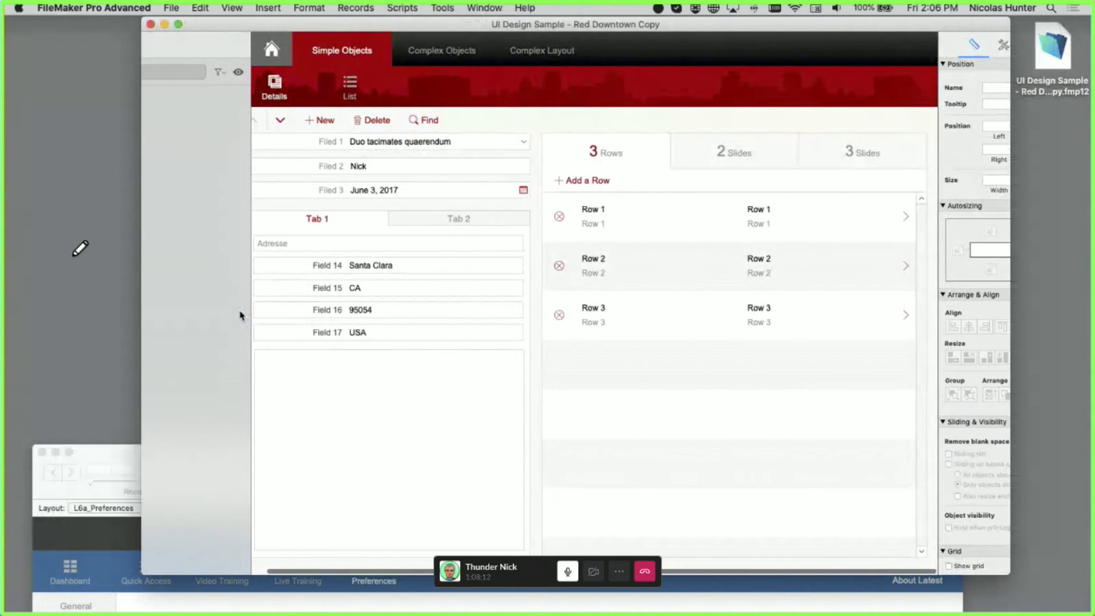
- Back in Layout mode, try dragging the Field 15 drop-down out of the tab, then undo
{"action": "key", "text": "super+l"}
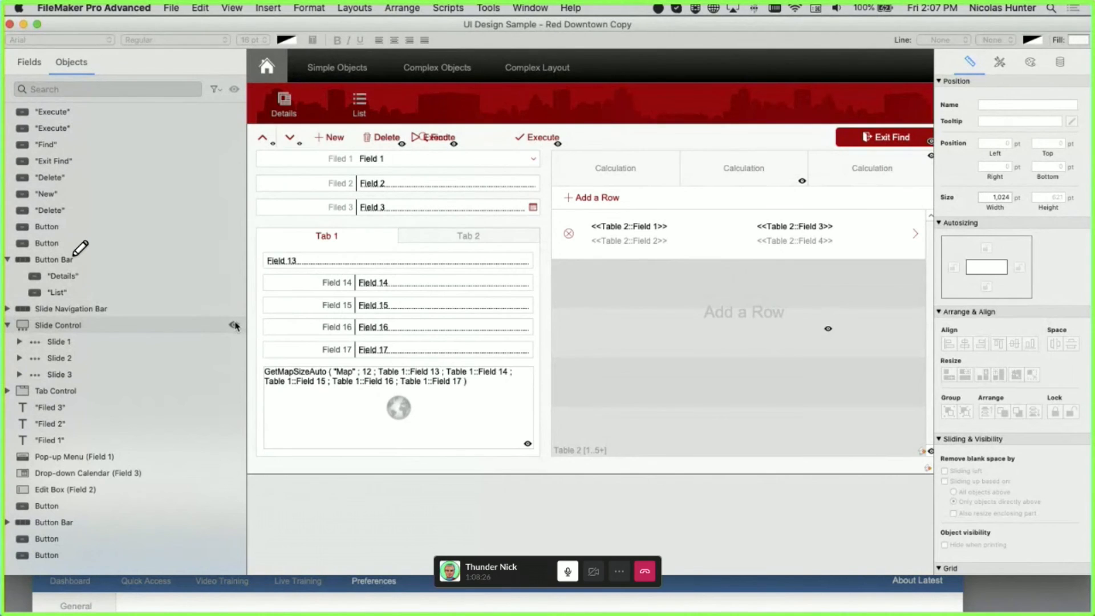
{"action": "left_click", "coordinate": [354, 308]}
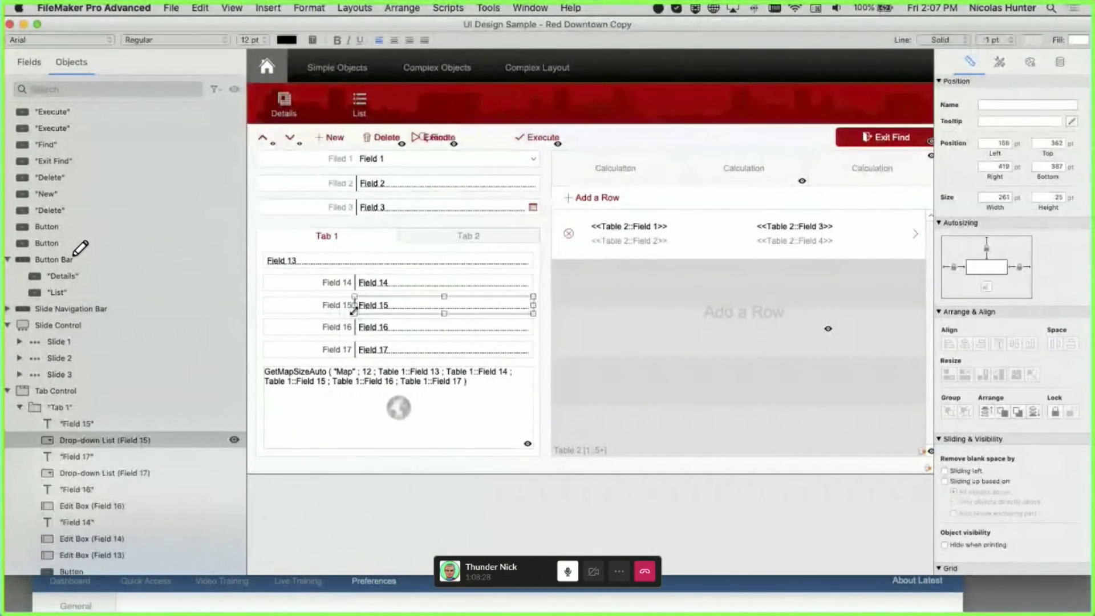
{"action": "mouse_move", "coordinate": [374, 303]}
{"action": "left_mouse_down"}
{"action": "mouse_move", "coordinate": [404, 286]}
{"action": "mouse_move", "coordinate": [388, 290]}
{"action": "left_mouse_up"}
{"action": "key", "text": "super+z"}
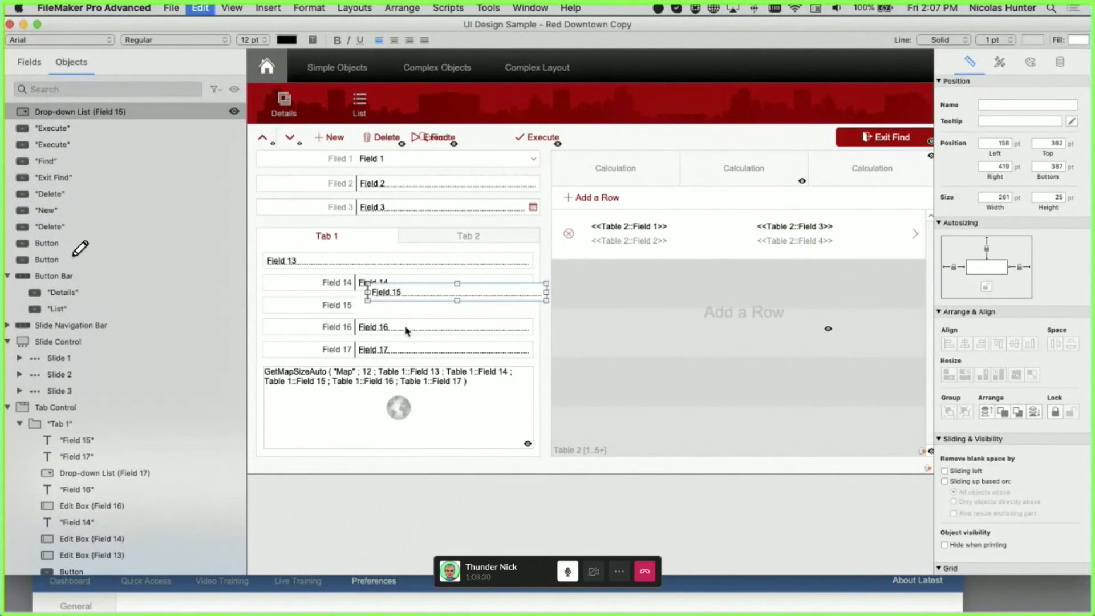
- Hide and reshow the Slide Control, then select the Details button in the button bar
{"action": "left_click", "coordinate": [324, 312]}
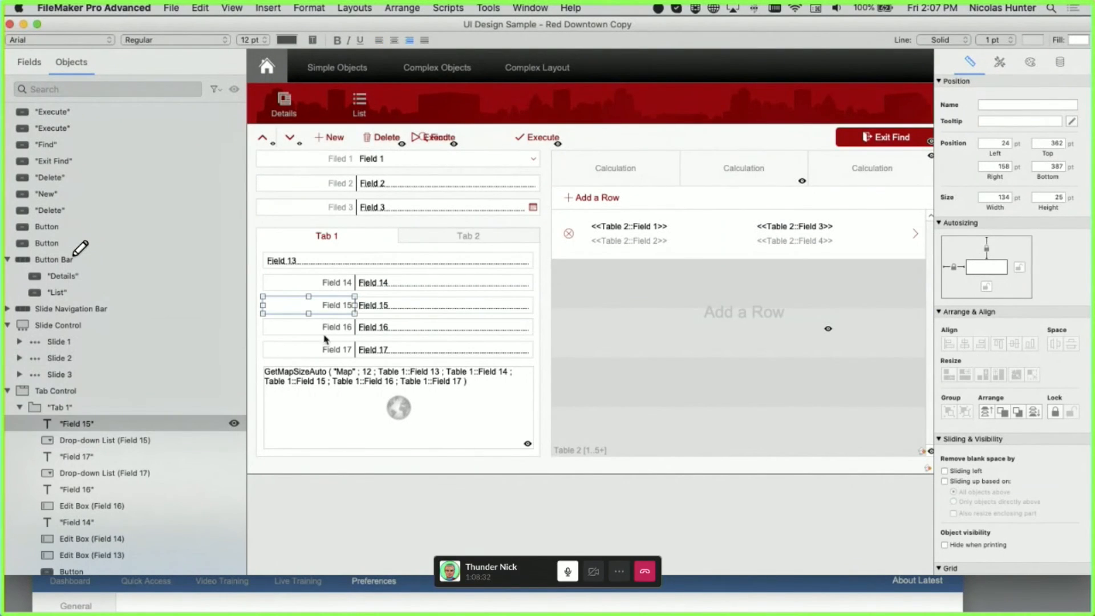
{"action": "left_click", "coordinate": [8, 391]}
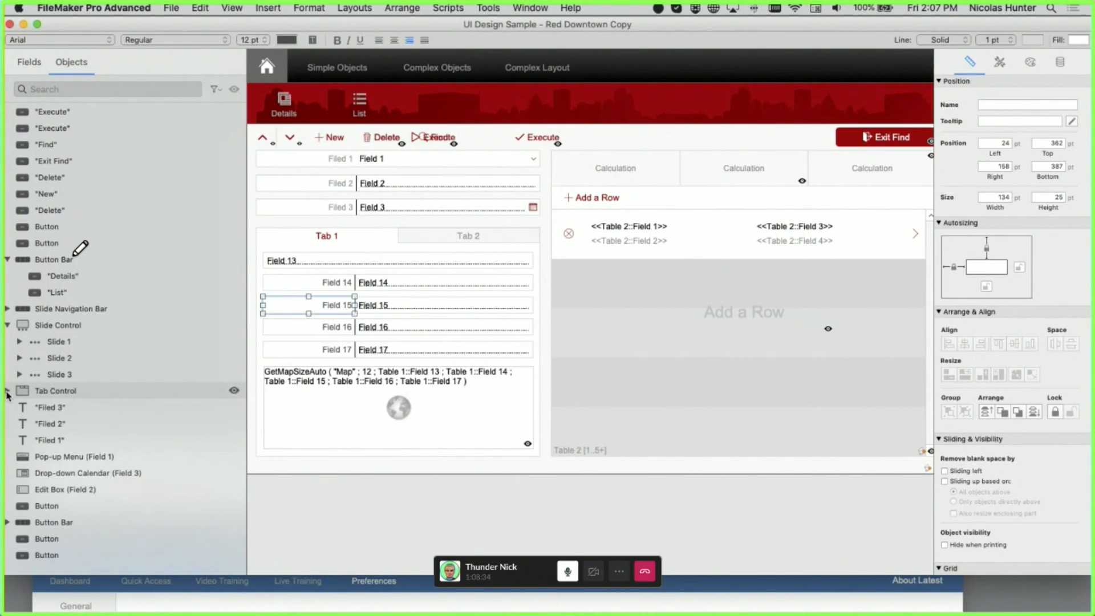
{"action": "left_click", "coordinate": [8, 391]}
{"action": "left_click", "coordinate": [16, 327]}
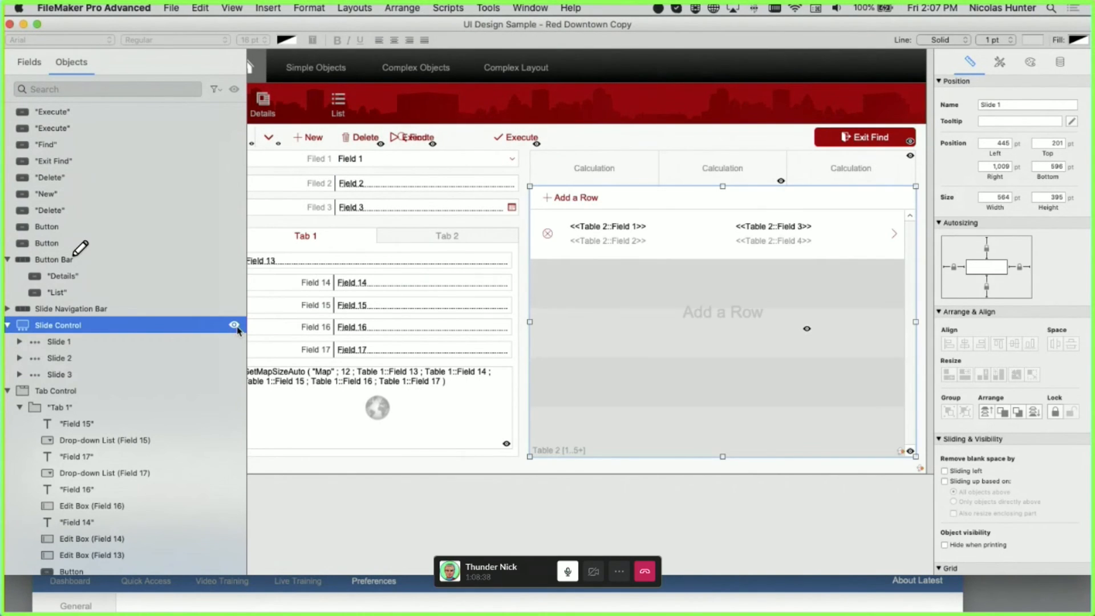
{"action": "left_click", "coordinate": [231, 342]}
{"action": "left_click", "coordinate": [233, 326]}
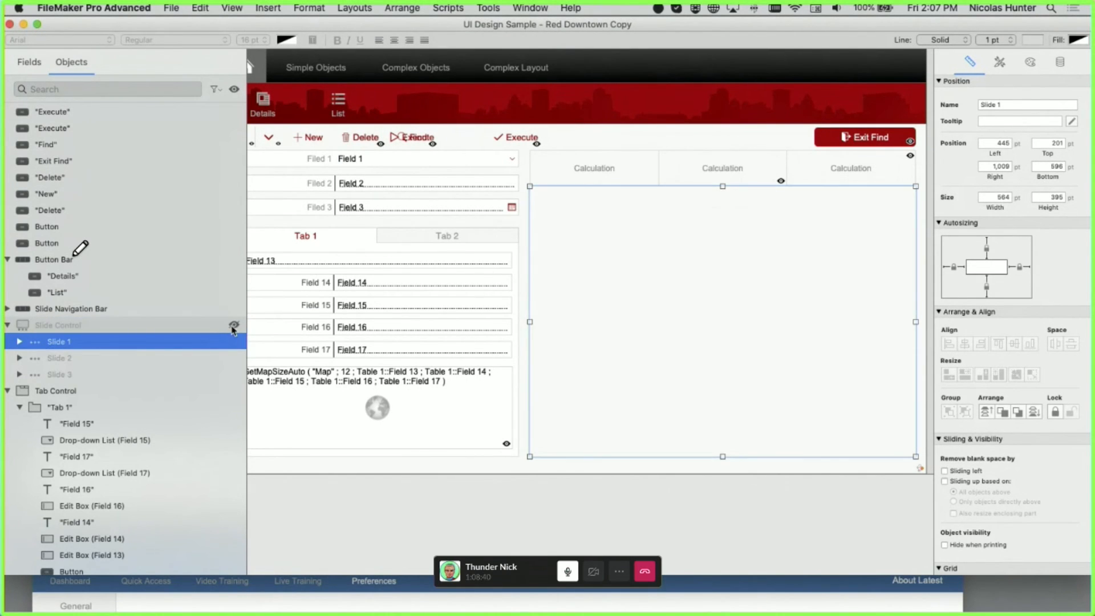
{"action": "left_click", "coordinate": [233, 326]}
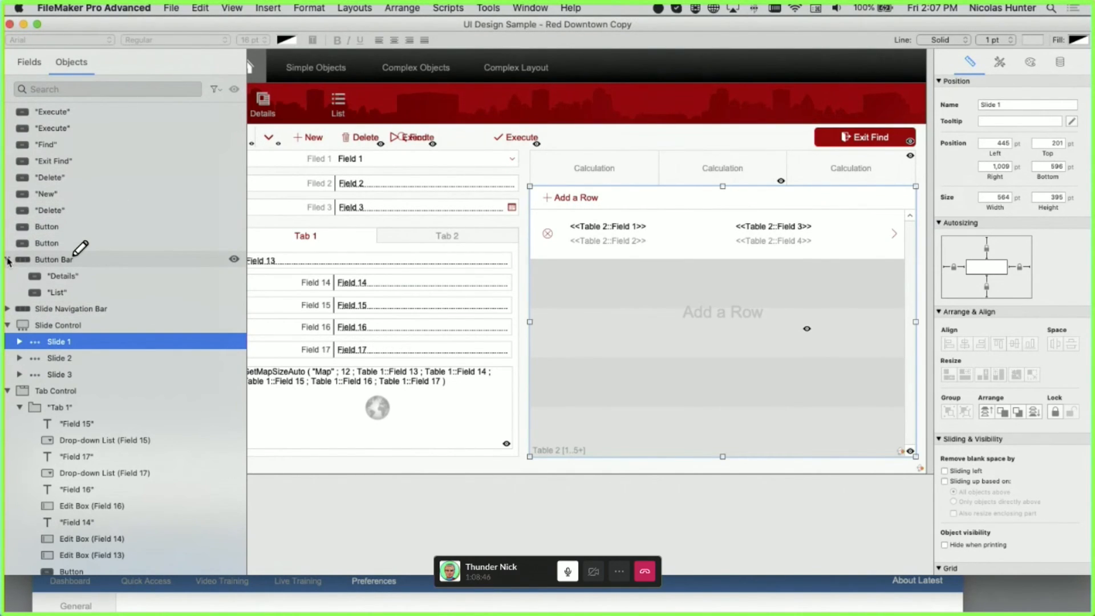
{"action": "left_click", "coordinate": [95, 276]}
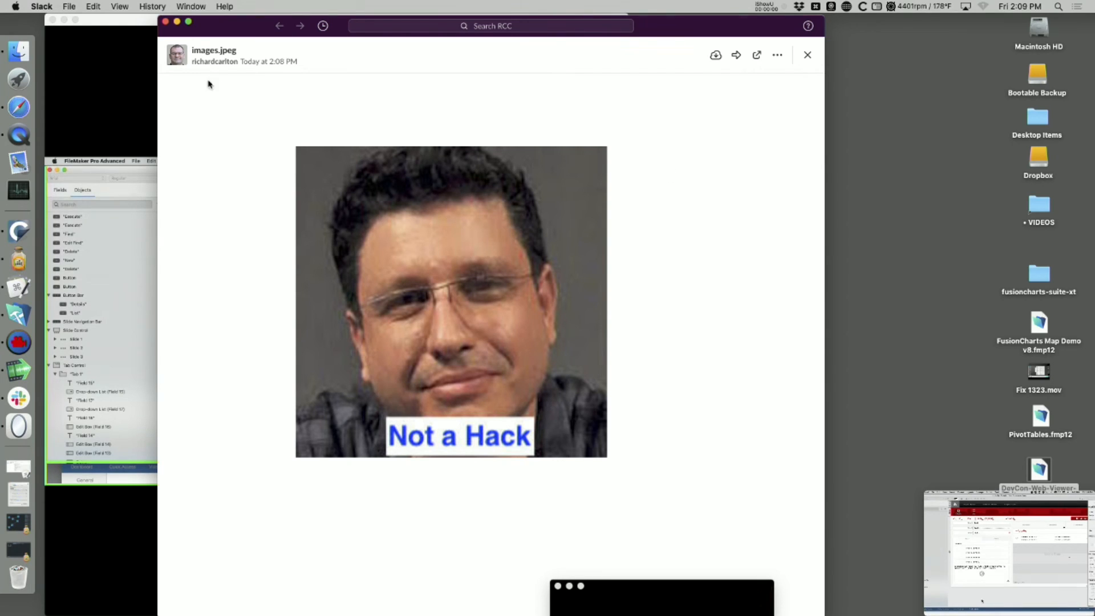
- Move and minimize the Slack call window, then switch to Safari's fmtraining.tv bundles page
{"action": "left_click", "coordinate": [117, 63]}
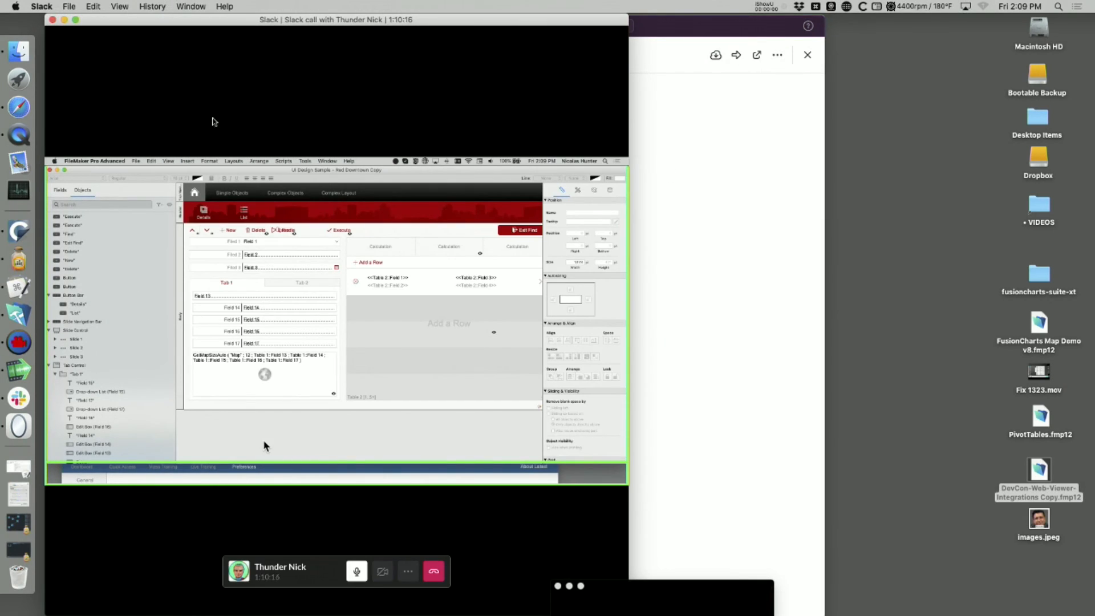
{"action": "left_click_drag", "start_coordinate": [599, 587], "coordinate": [925, 395]}
{"action": "left_click_drag", "start_coordinate": [978, 496], "coordinate": [739, 524]}
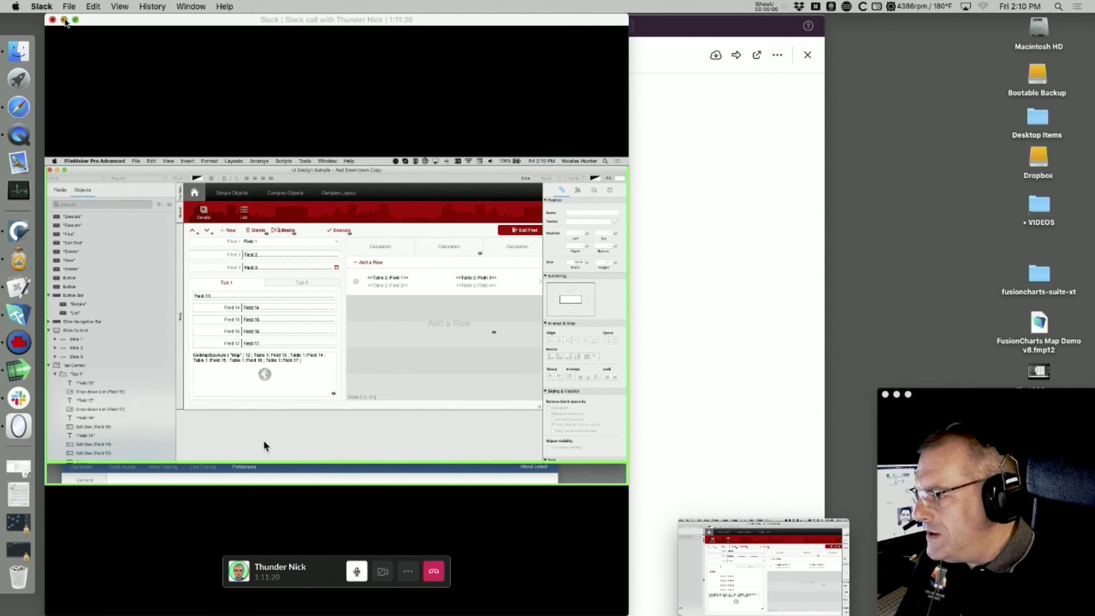
{"action": "left_click", "coordinate": [64, 20]}
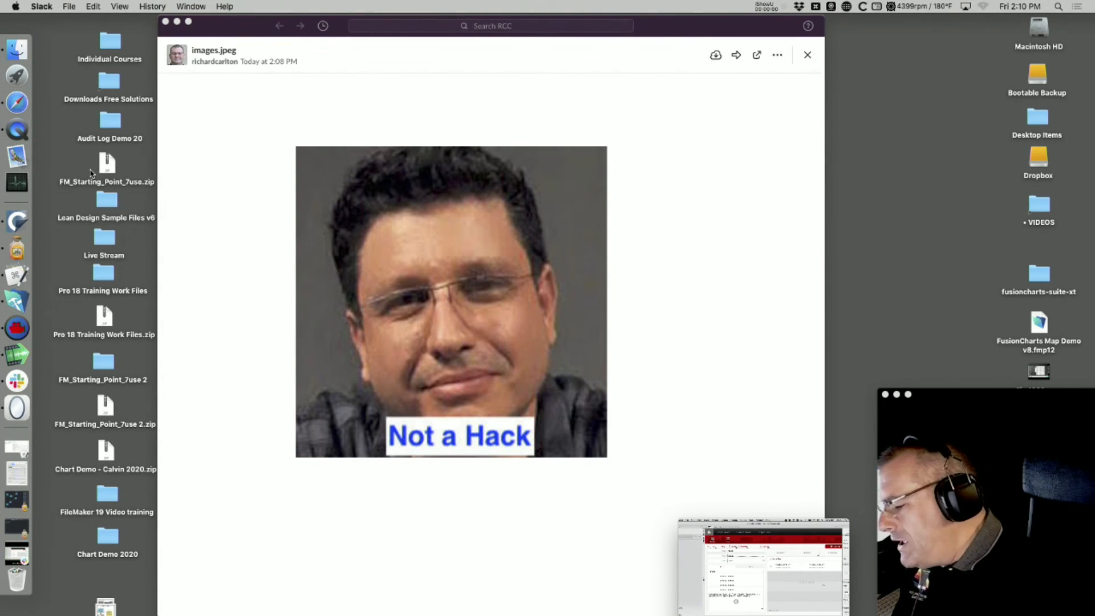
{"action": "key", "text": "super+Tab"}
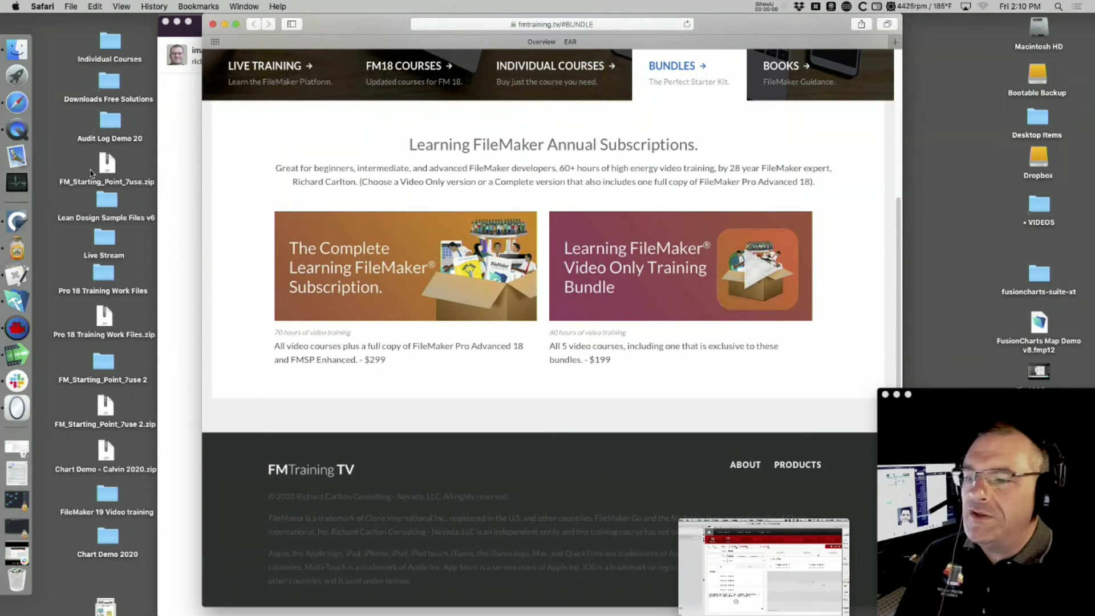